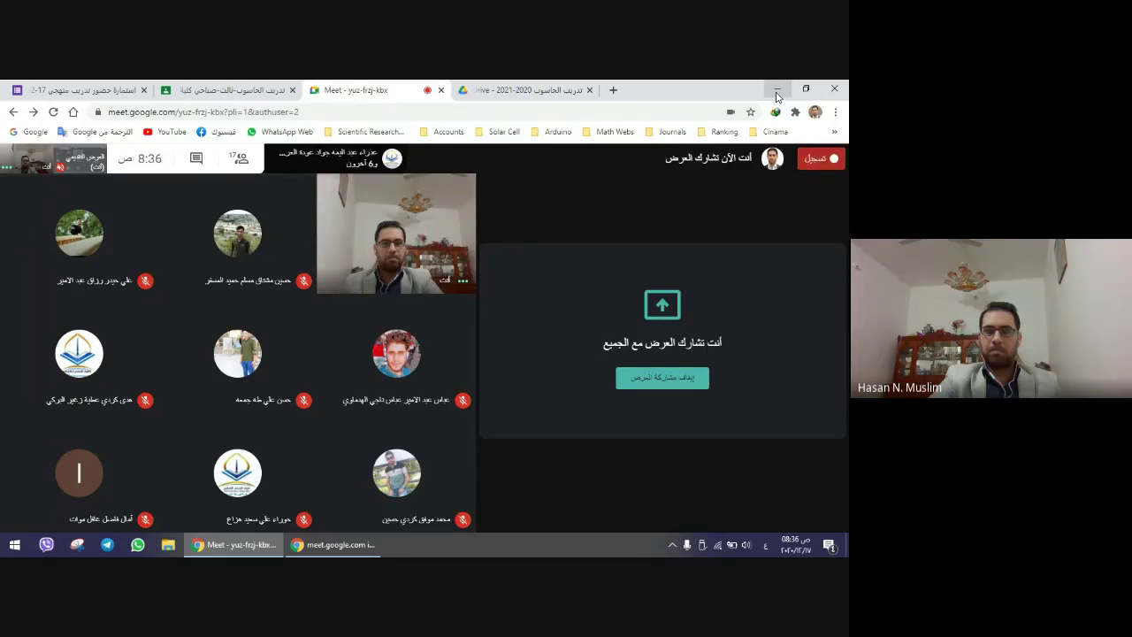
- Create a blank Excel worksheet file on the desktop, keeping the default name 'New Microsoft Excel Worksheet'
left_click(776, 92)
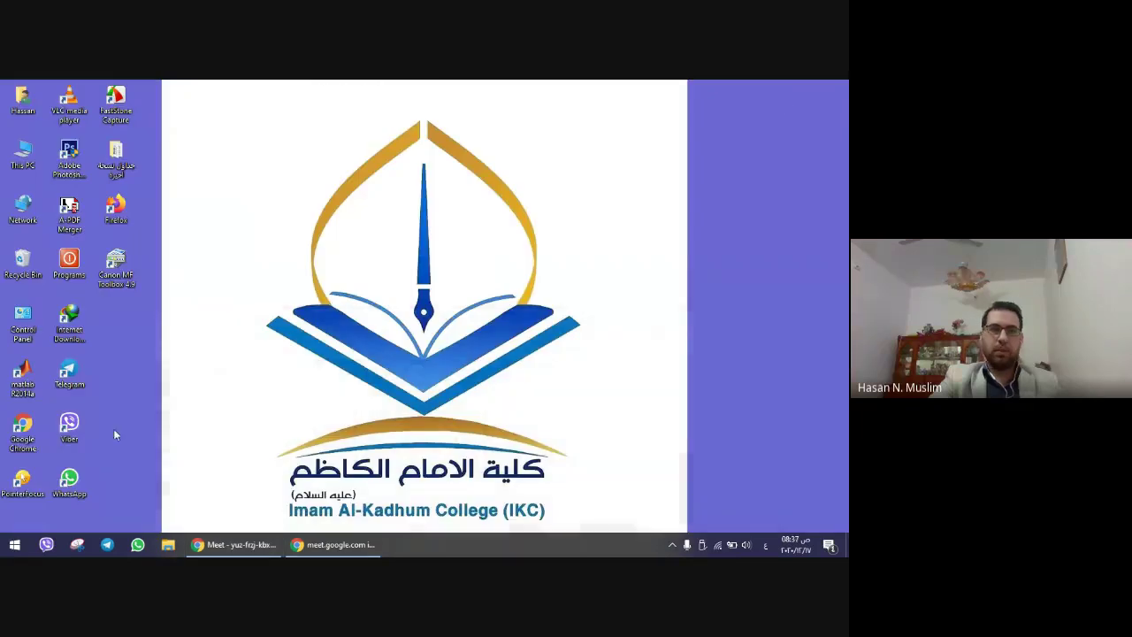
right_click(145, 346)
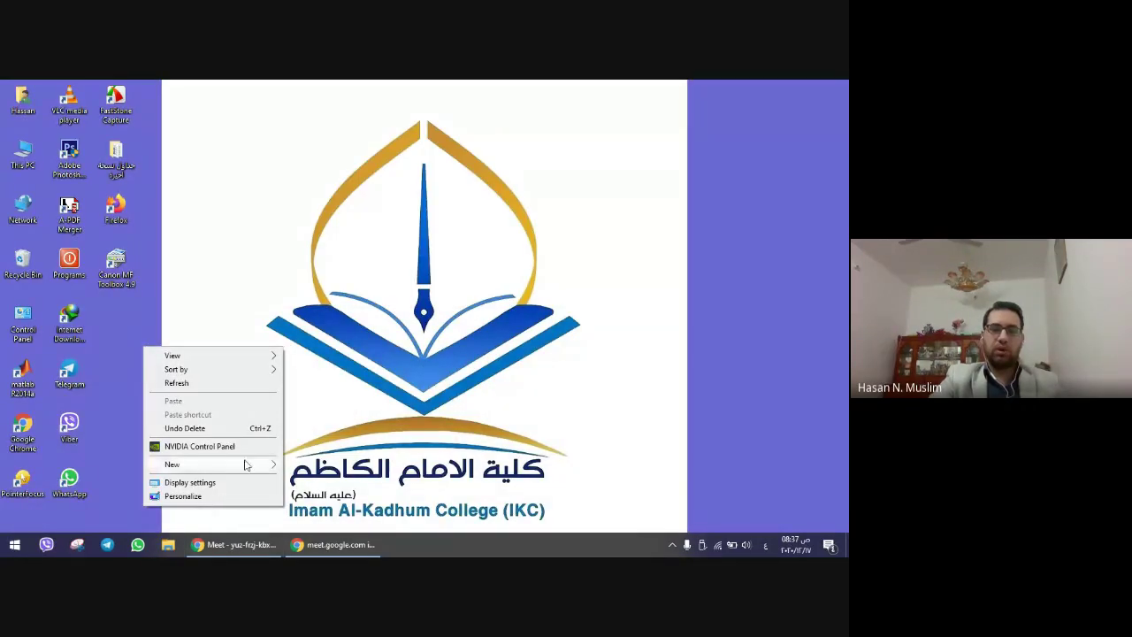
mouse_move(247, 466)
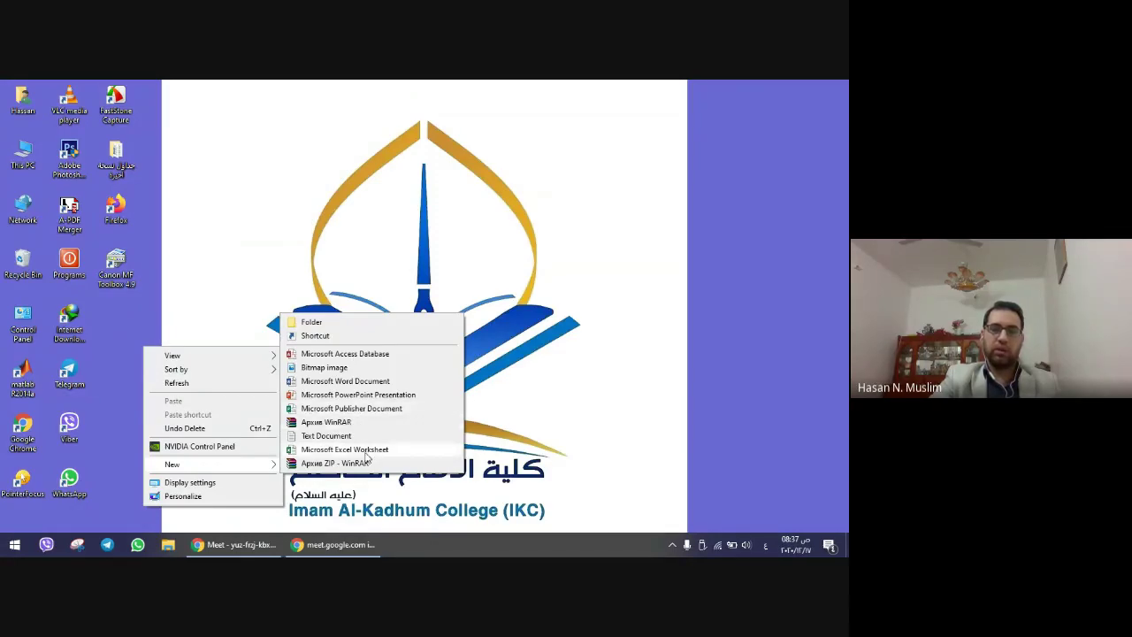
left_click(366, 451)
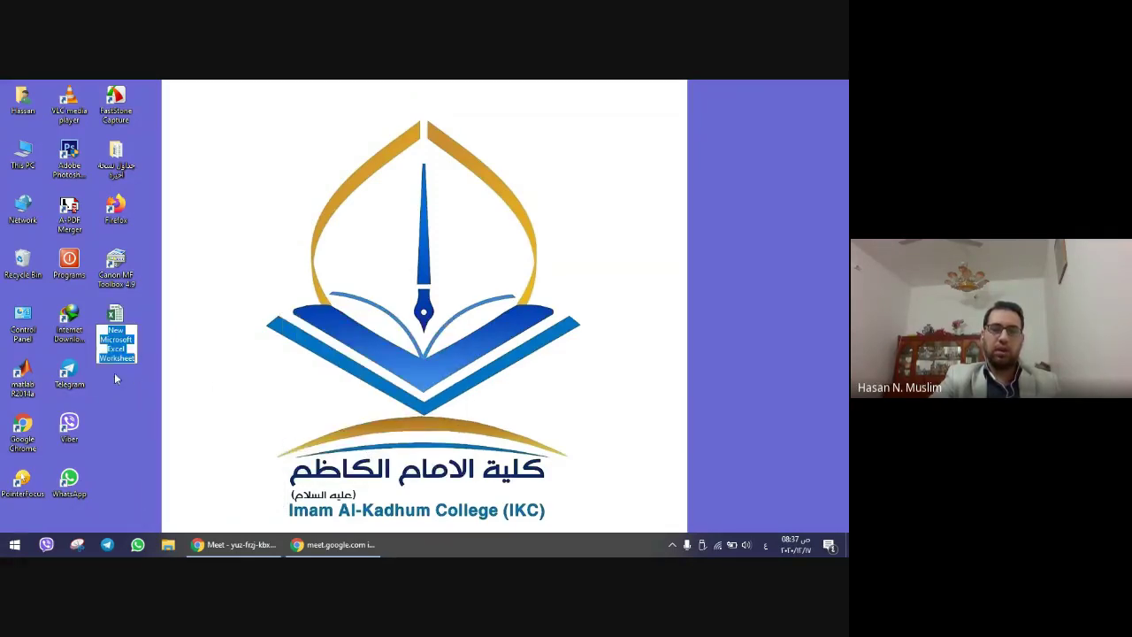
left_click(116, 406)
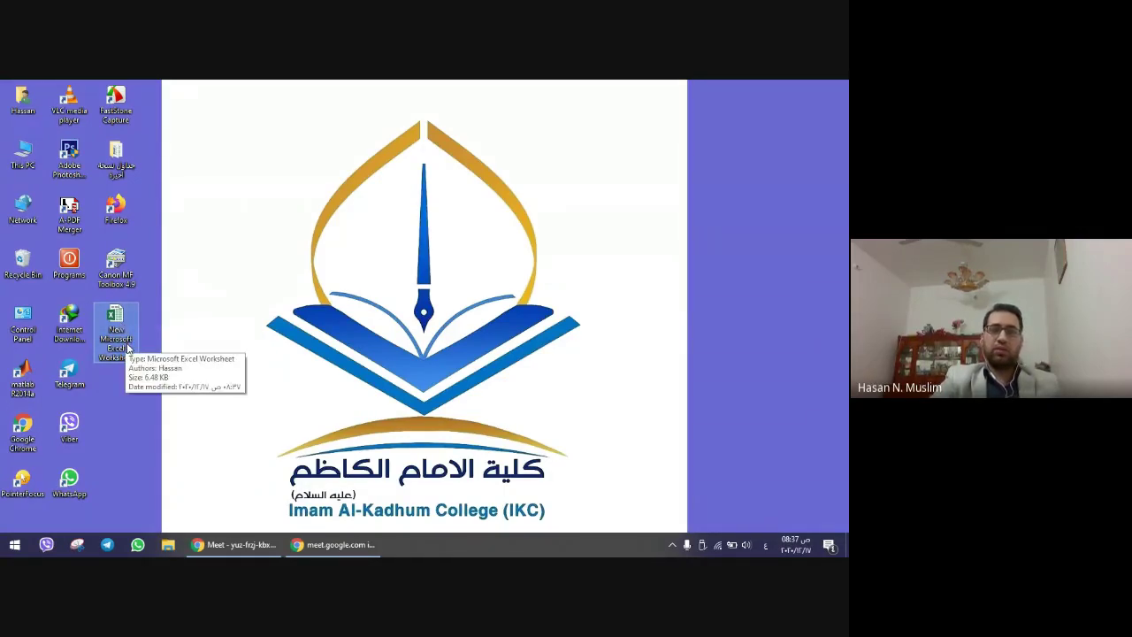
left_click(122, 333)
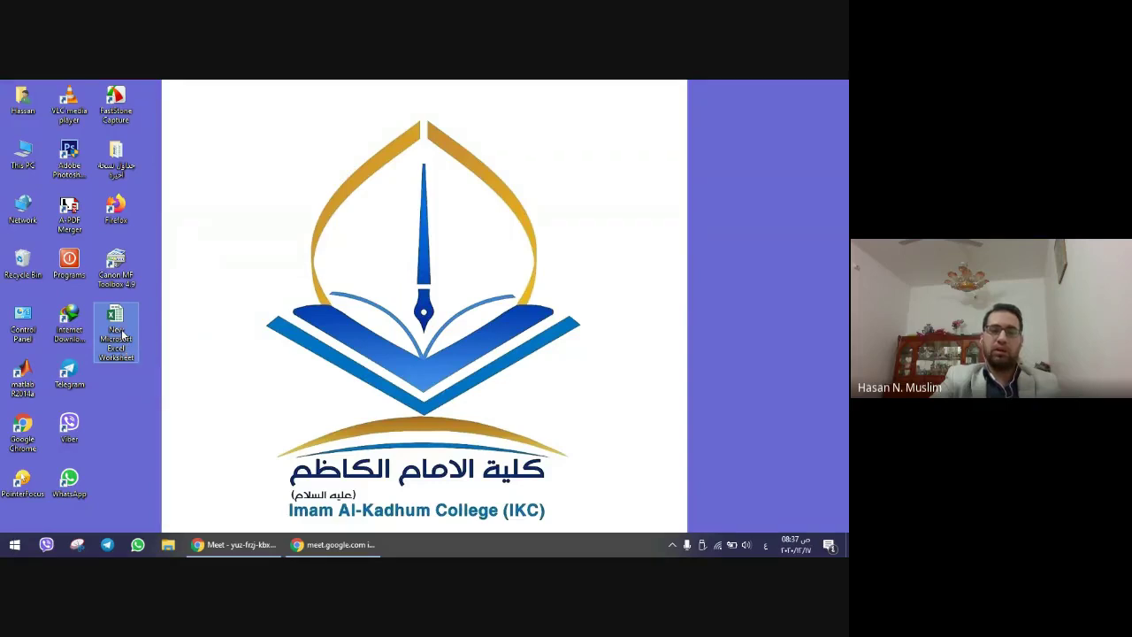
- Open 'New Microsoft Excel Worksheet' in Excel and look through the Insert, Home and Formulas ribbons
double_click(123, 332)
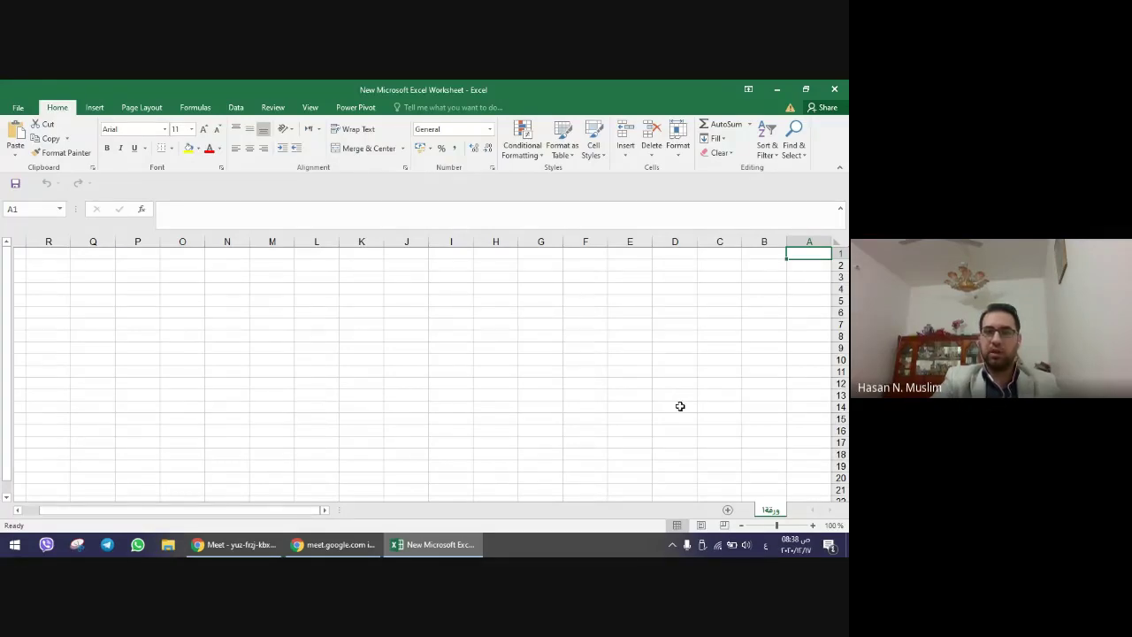
left_click(95, 109)
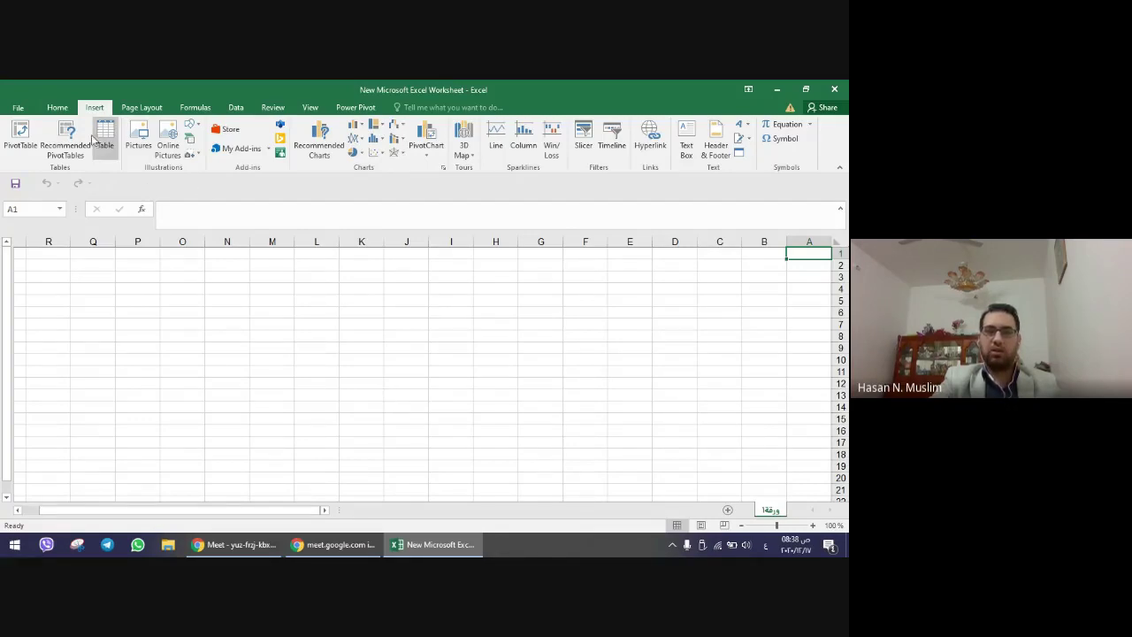
left_click(57, 109)
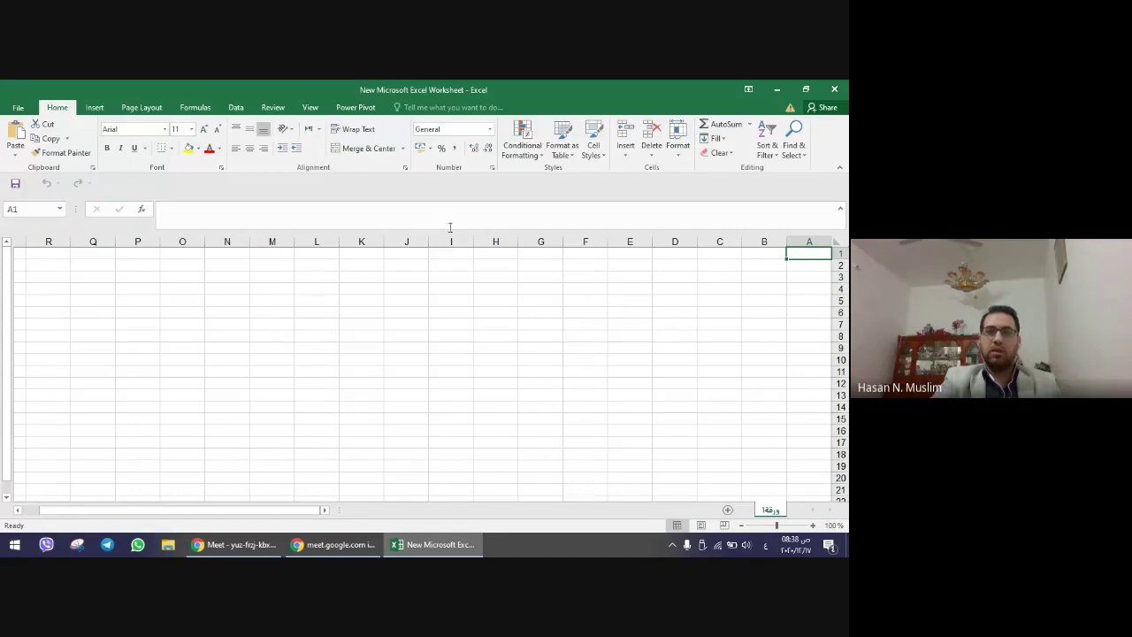
left_click(196, 108)
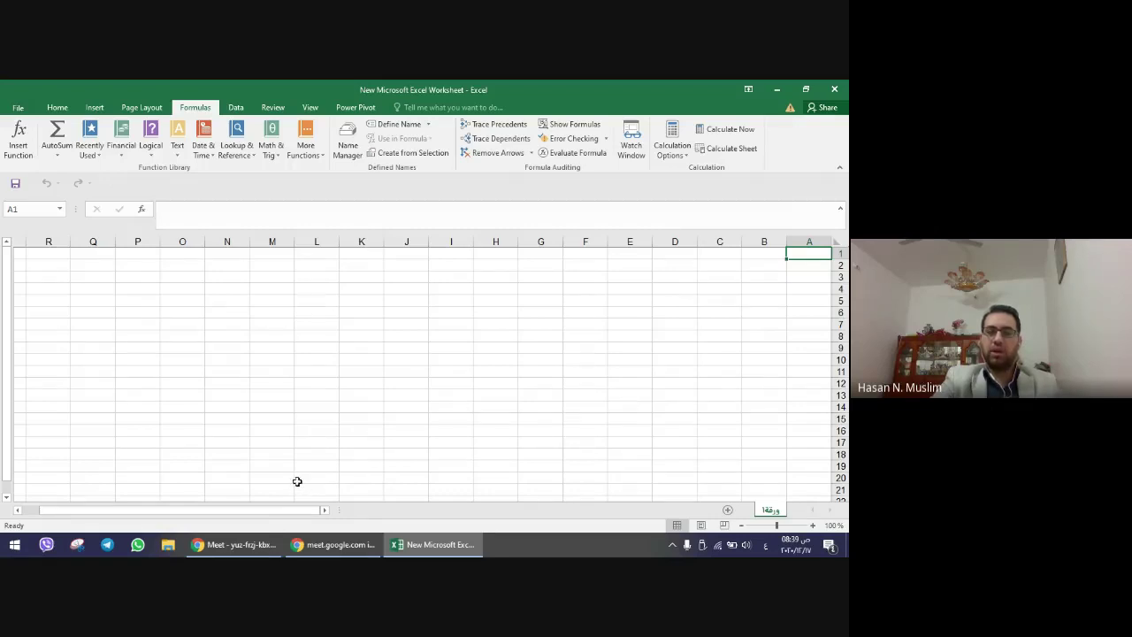
left_click(244, 553)
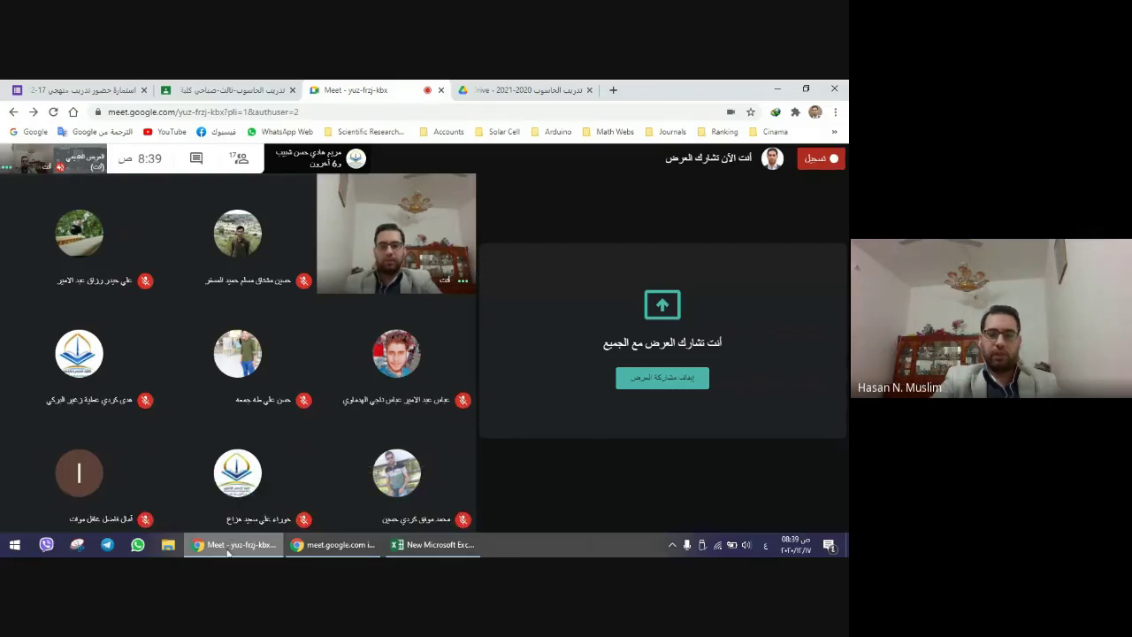
key("alt+Tab")
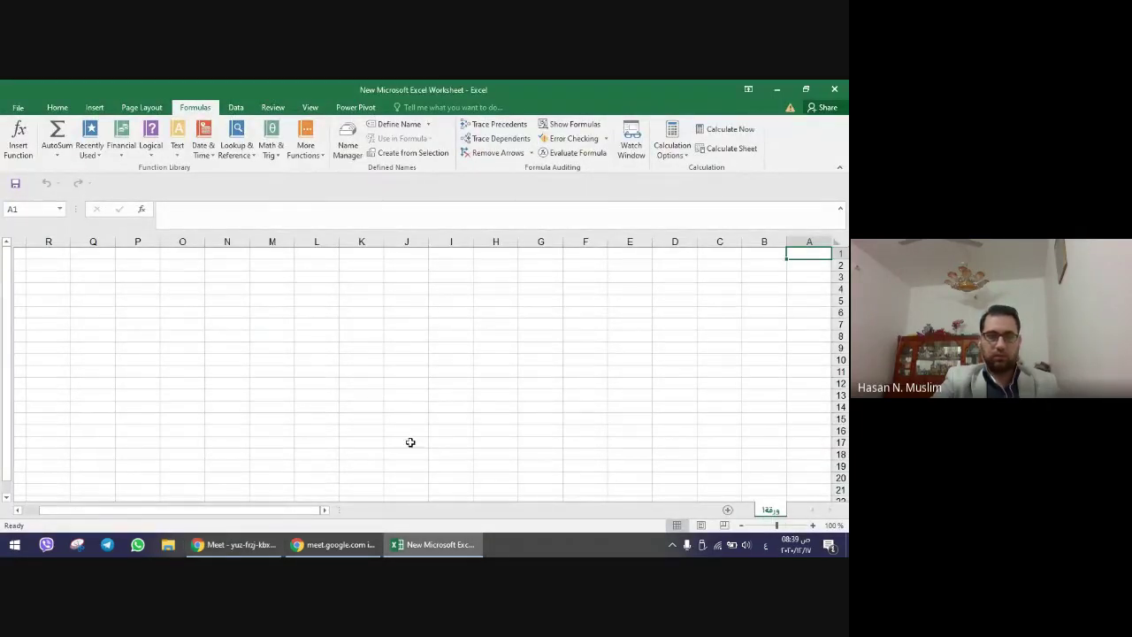
left_click(57, 110)
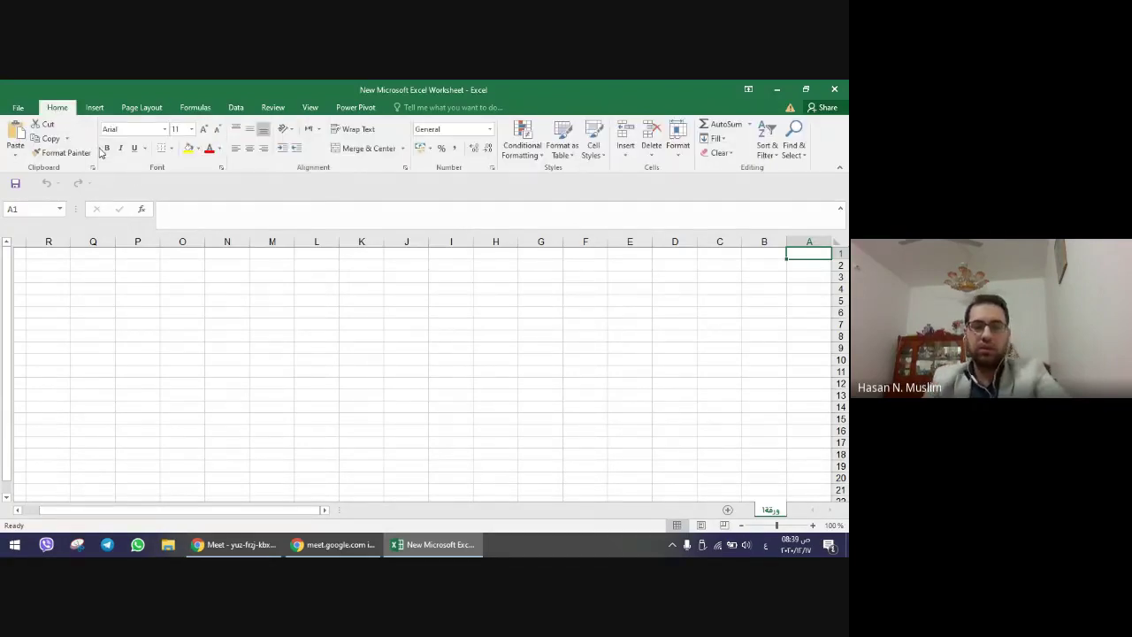
key("XF86MonBrightnessDown")
left_click(233, 545)
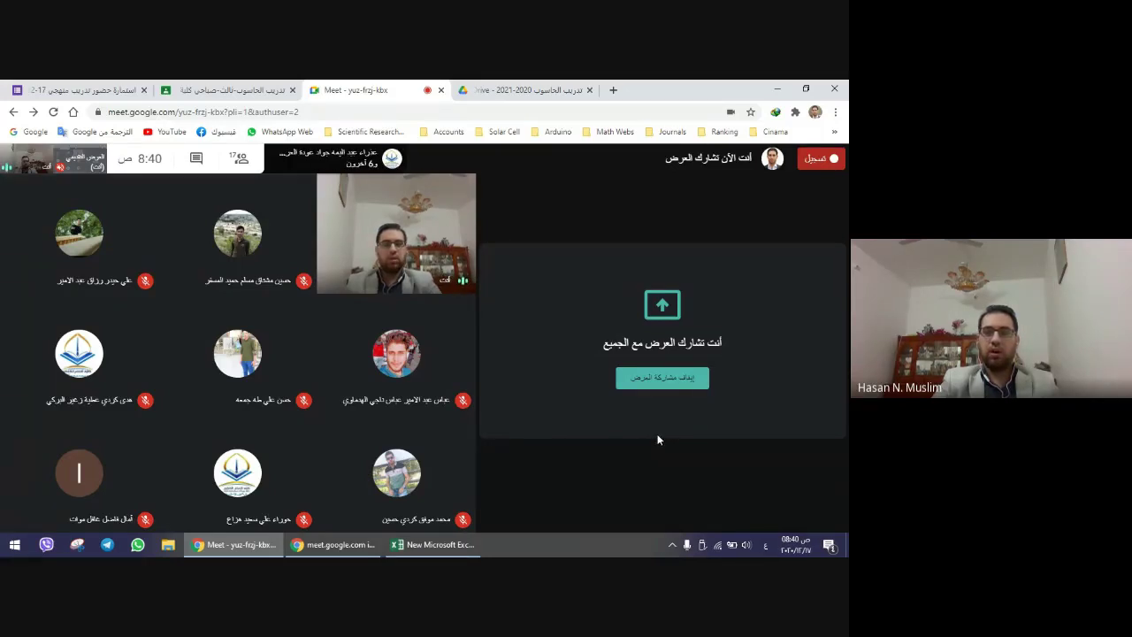
mouse_move(677, 430)
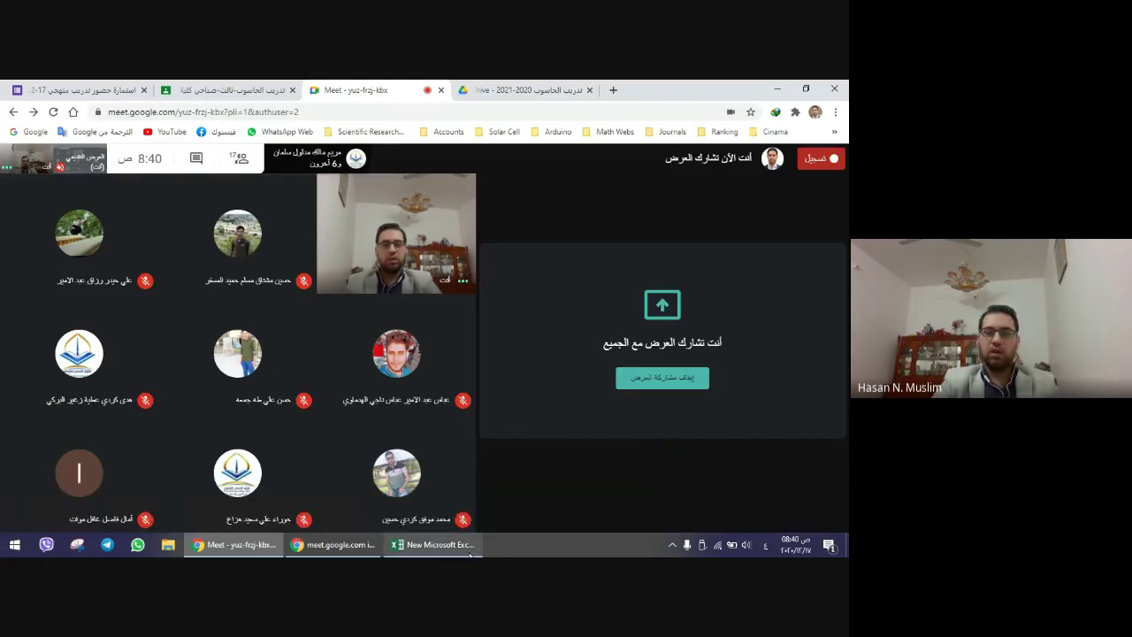
mouse_move(787, 386)
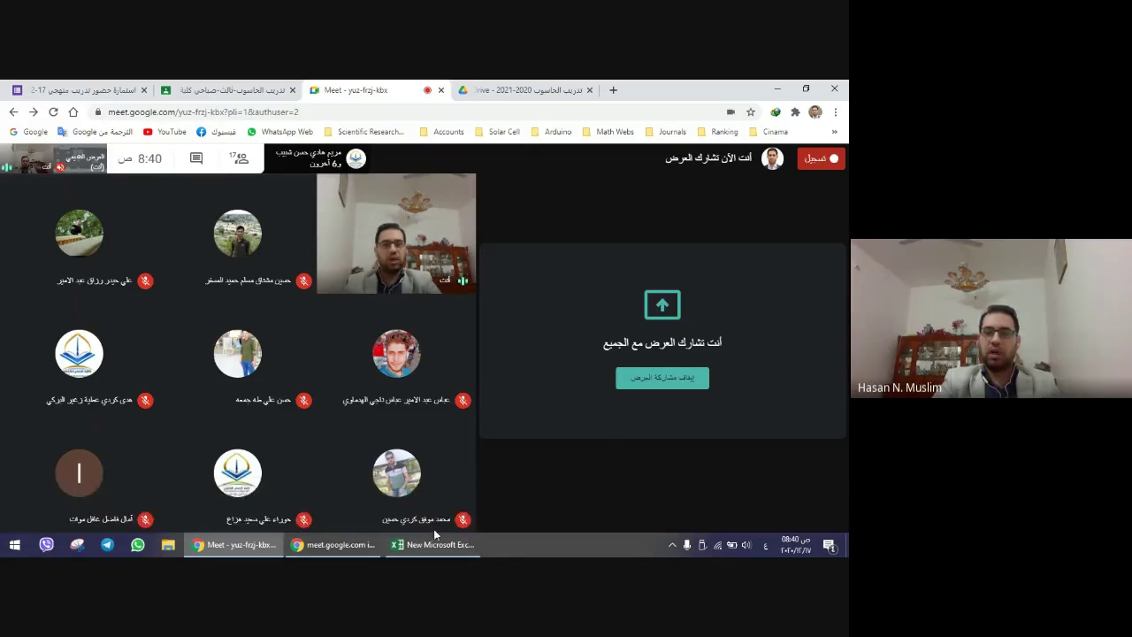
mouse_move(435, 544)
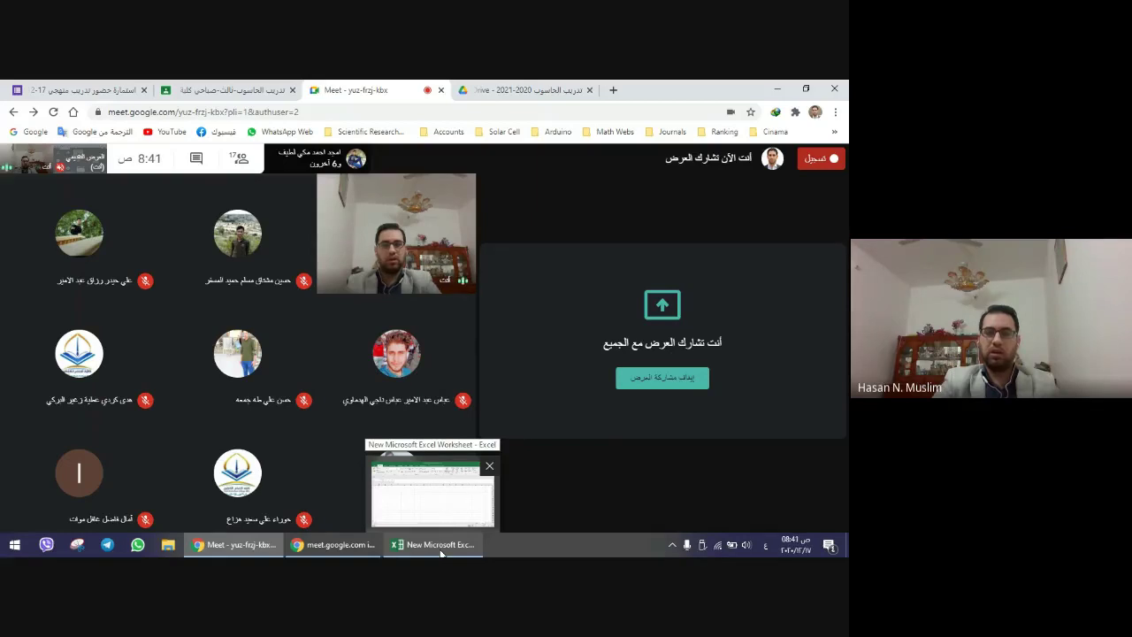
left_click(440, 546)
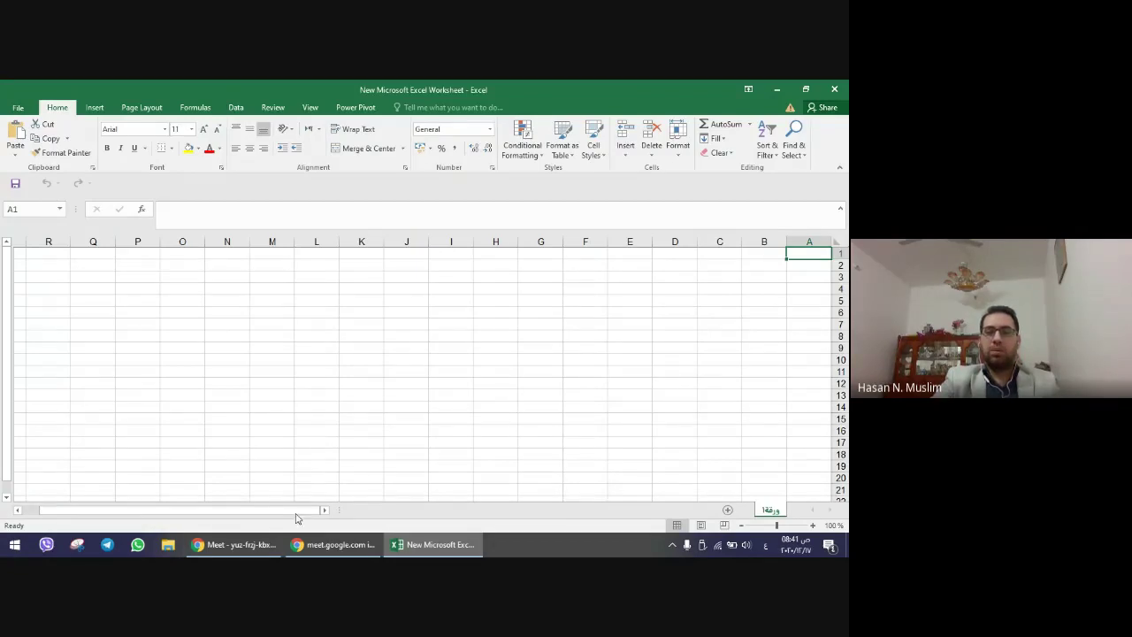
left_click(268, 545)
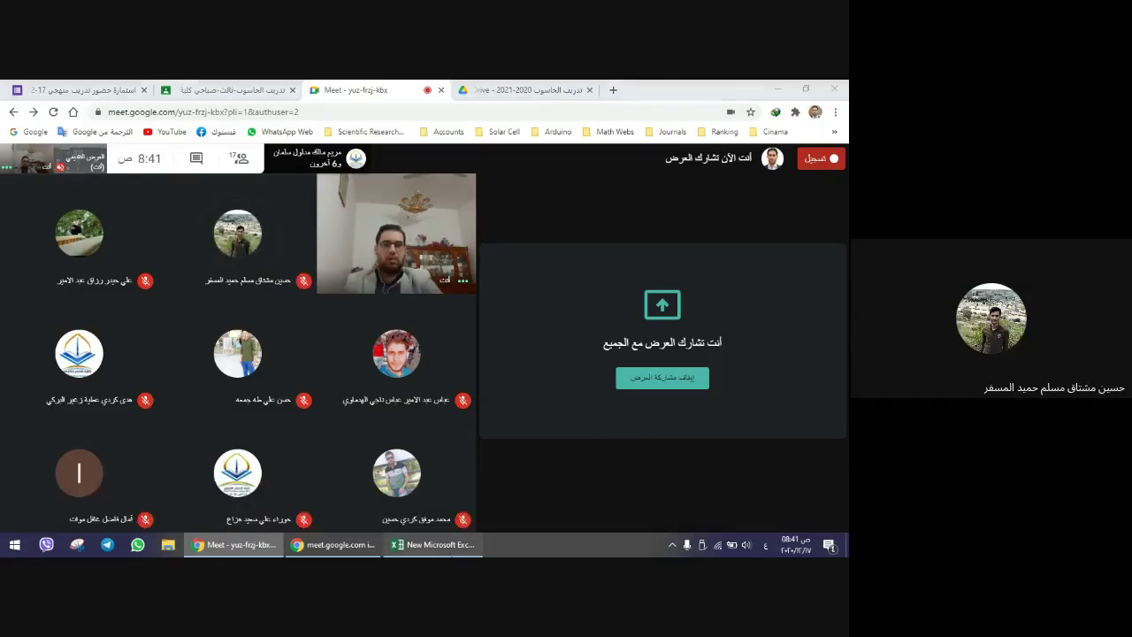
left_click(433, 544)
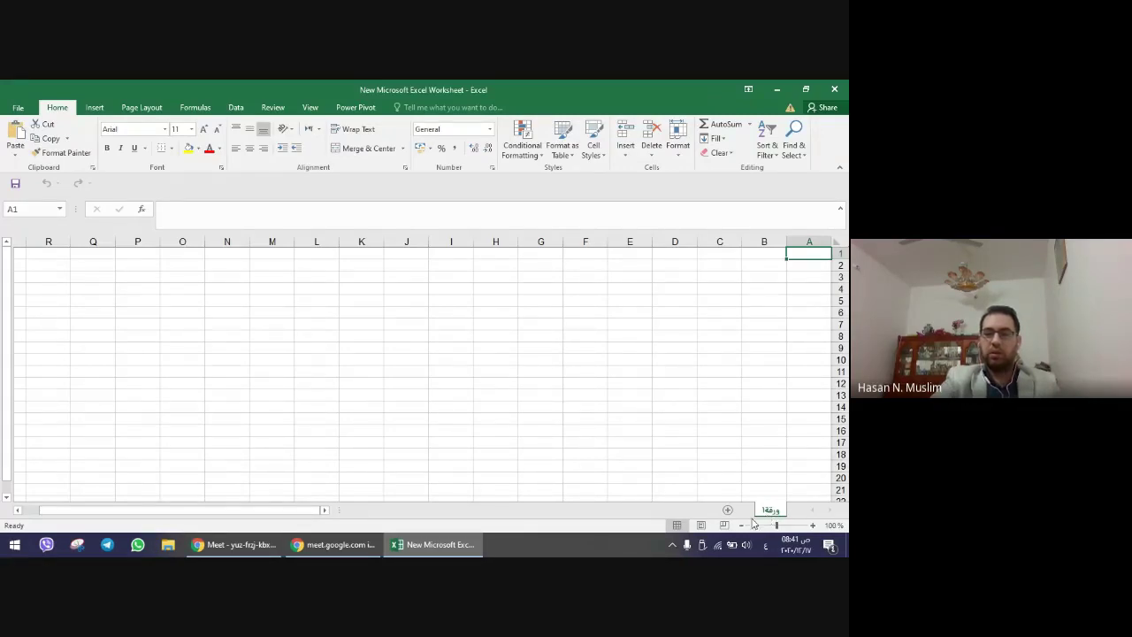
- Add Sheet1 and Sheet2 and switch between them and the original Arabic-named sheet
left_click(728, 510)
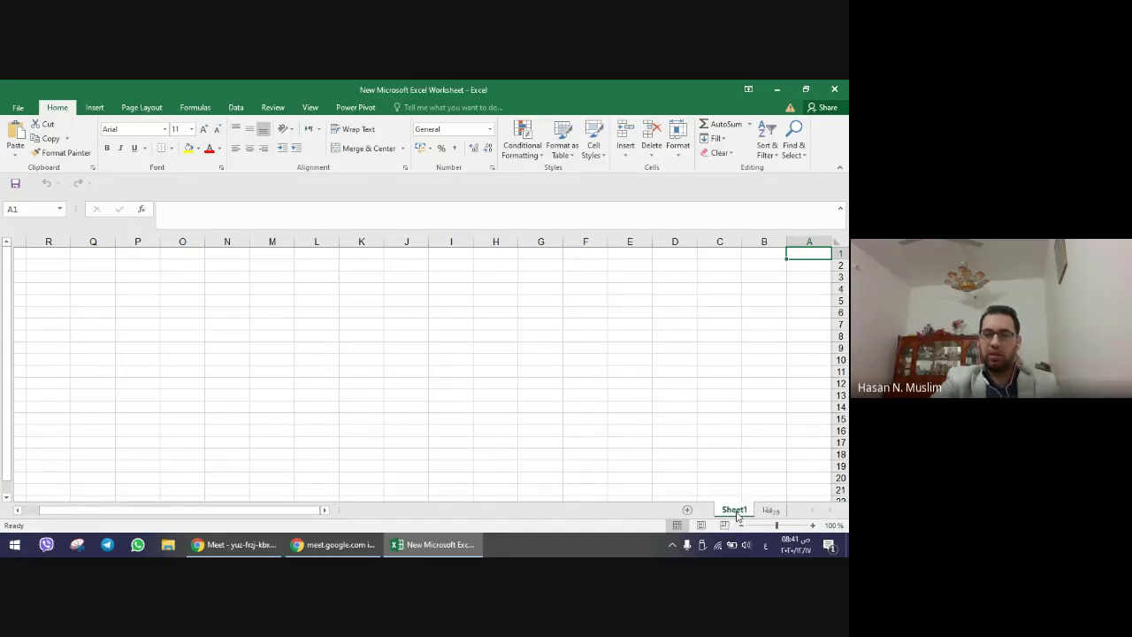
left_click(687, 512)
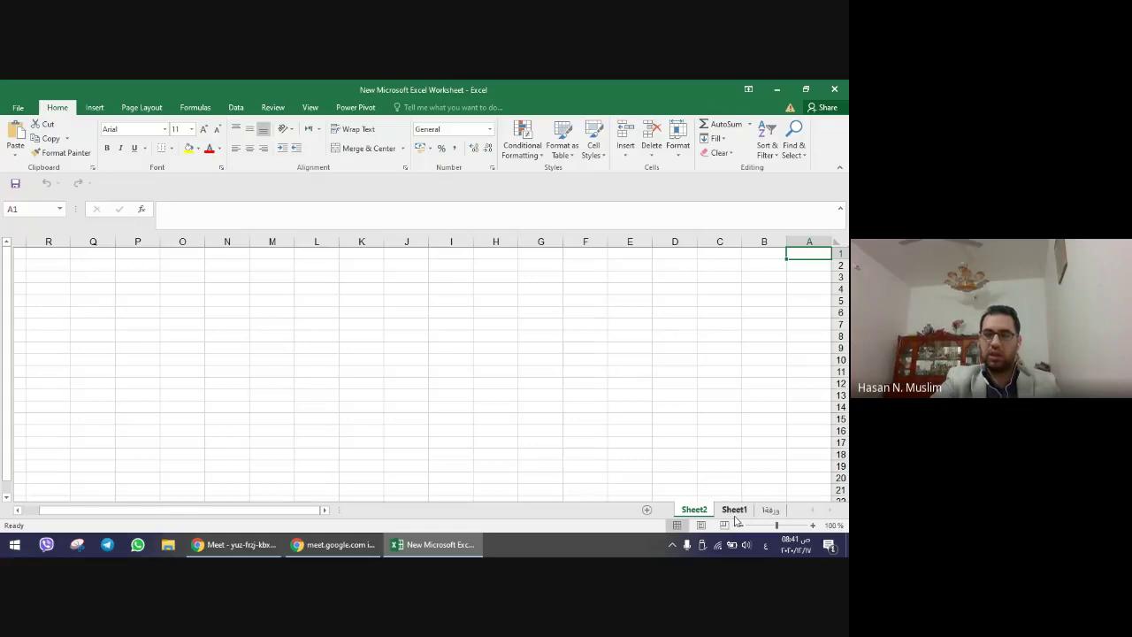
left_click(734, 510)
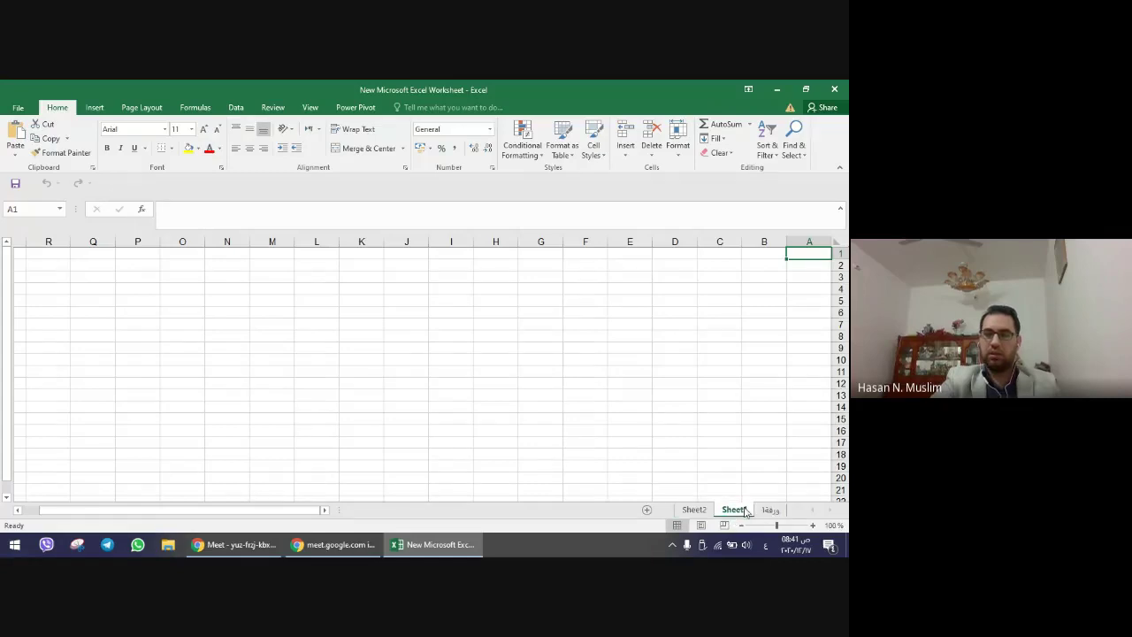
left_click(695, 511)
left_click(768, 510)
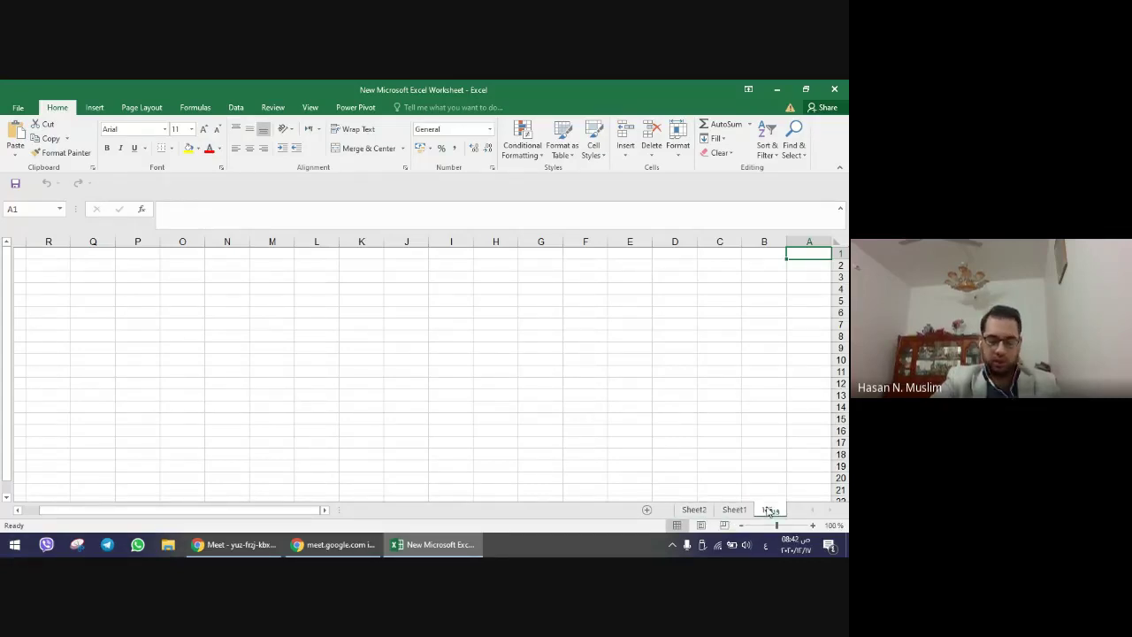
left_click(734, 510)
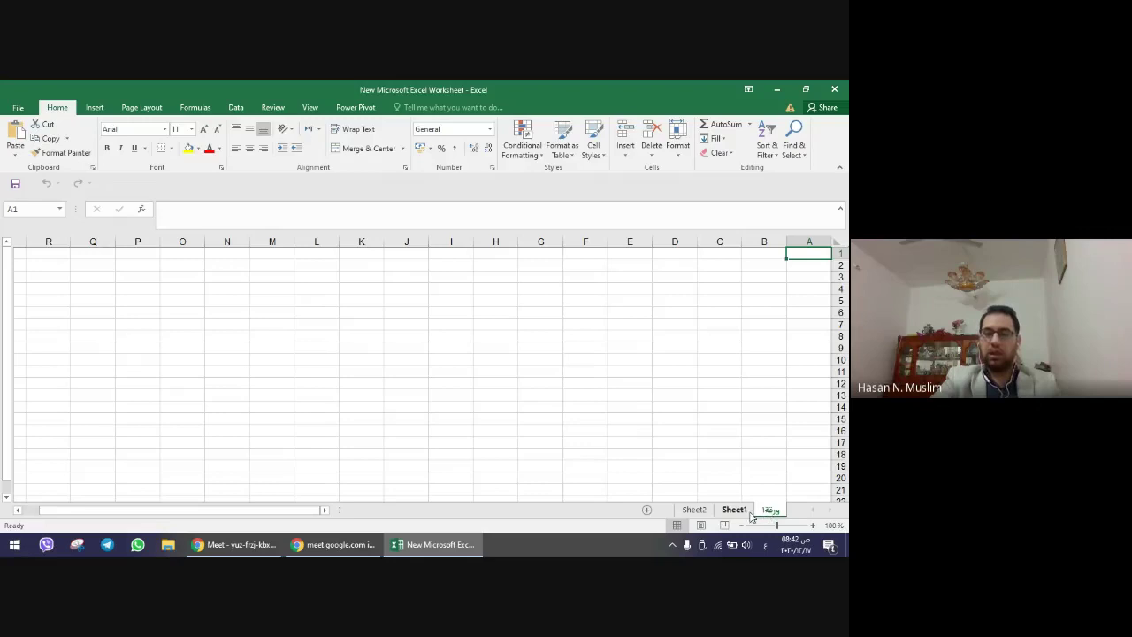
left_click(695, 511)
left_click(768, 510)
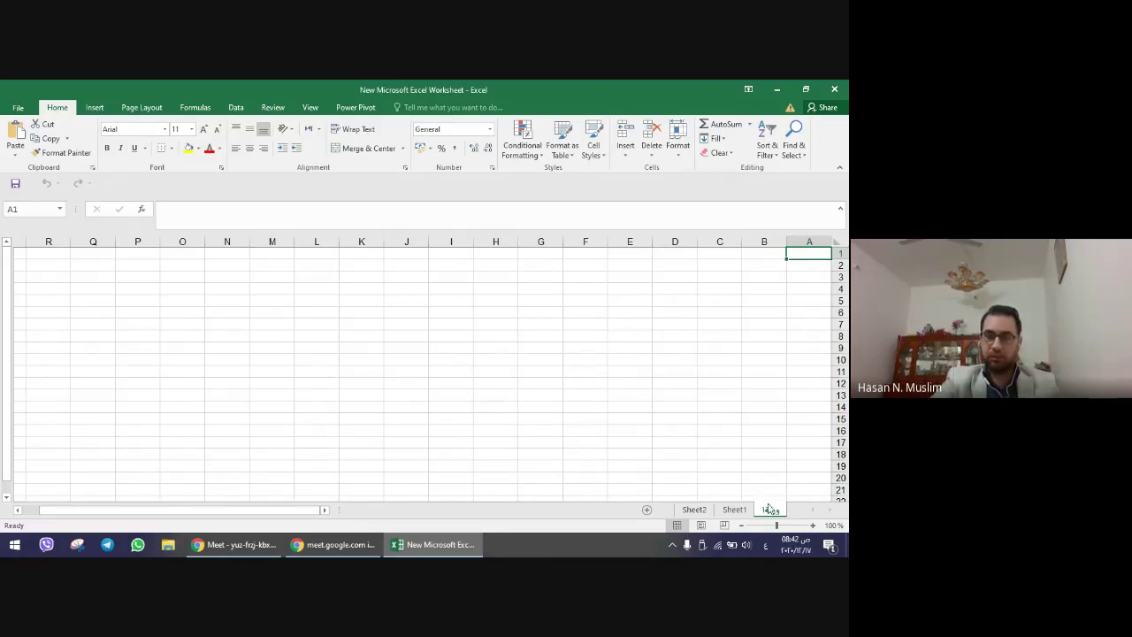
- Add a third sheet, Sheet3, and start renaming the original Arabic-named sheet tab
left_click(736, 510)
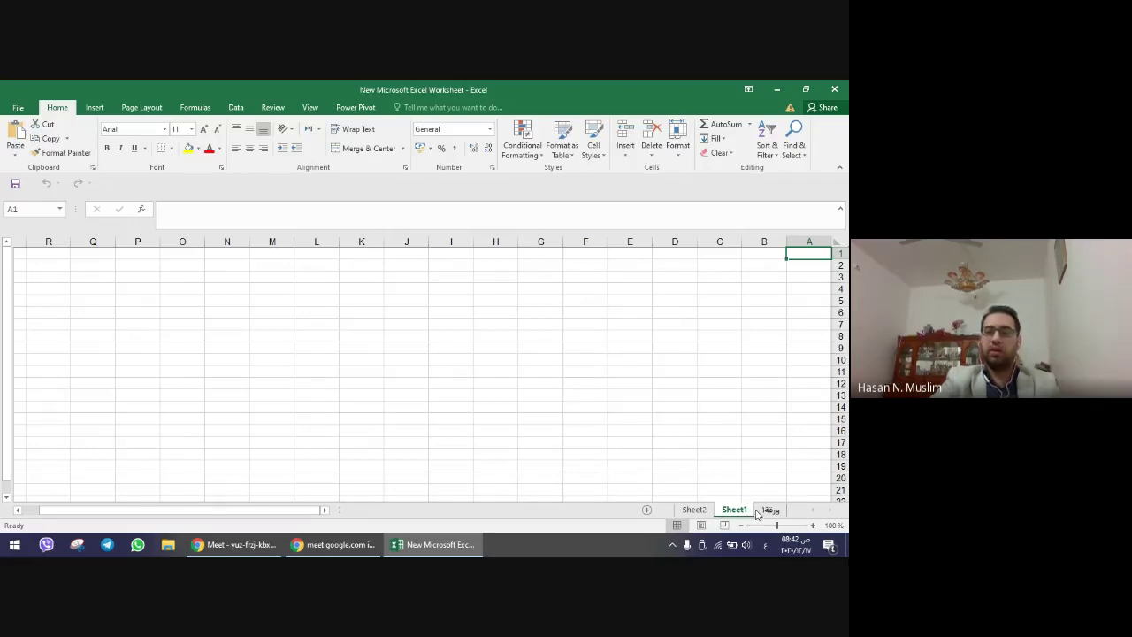
left_click(698, 511)
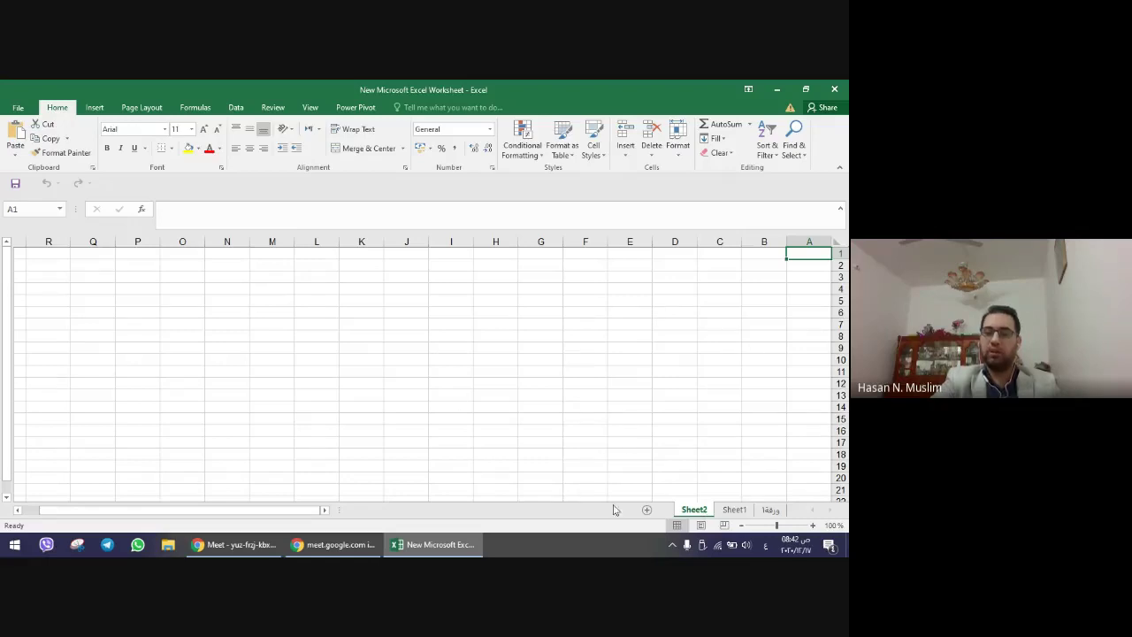
left_click(646, 511)
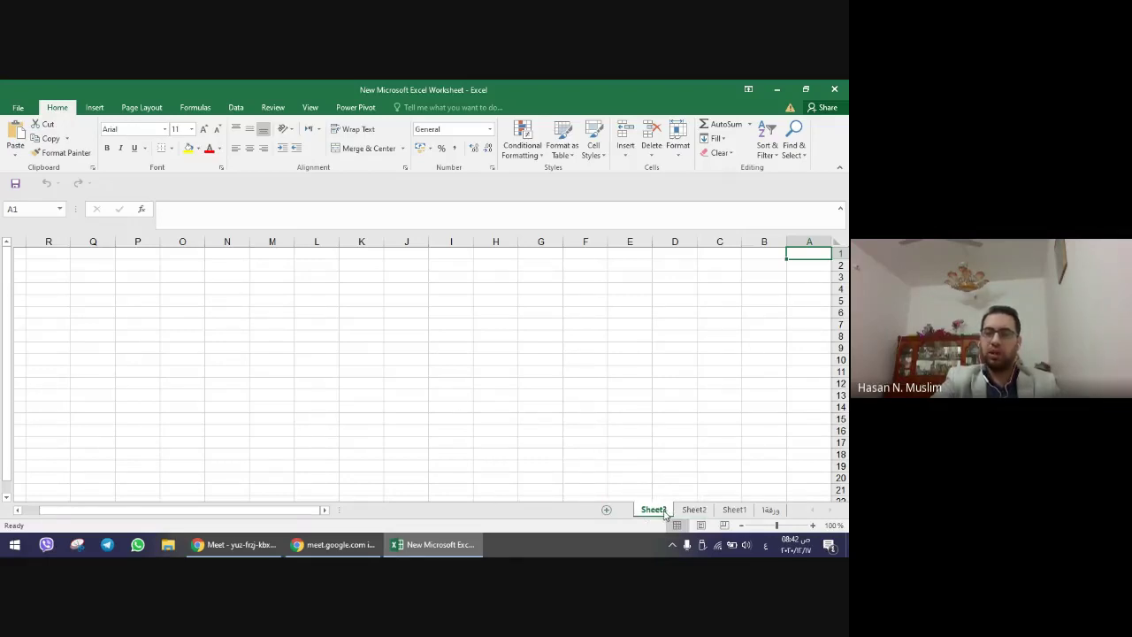
double_click(772, 510)
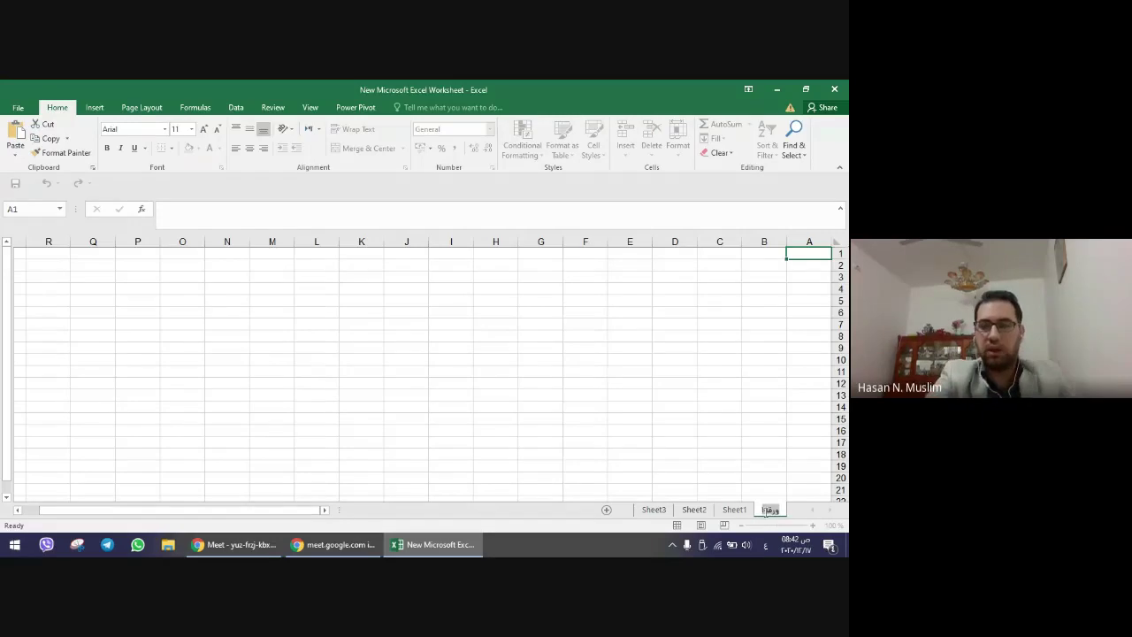
- Rename the original sheet tab to 'الفصل الاول' and go to Sheet1
key("BackSpace")
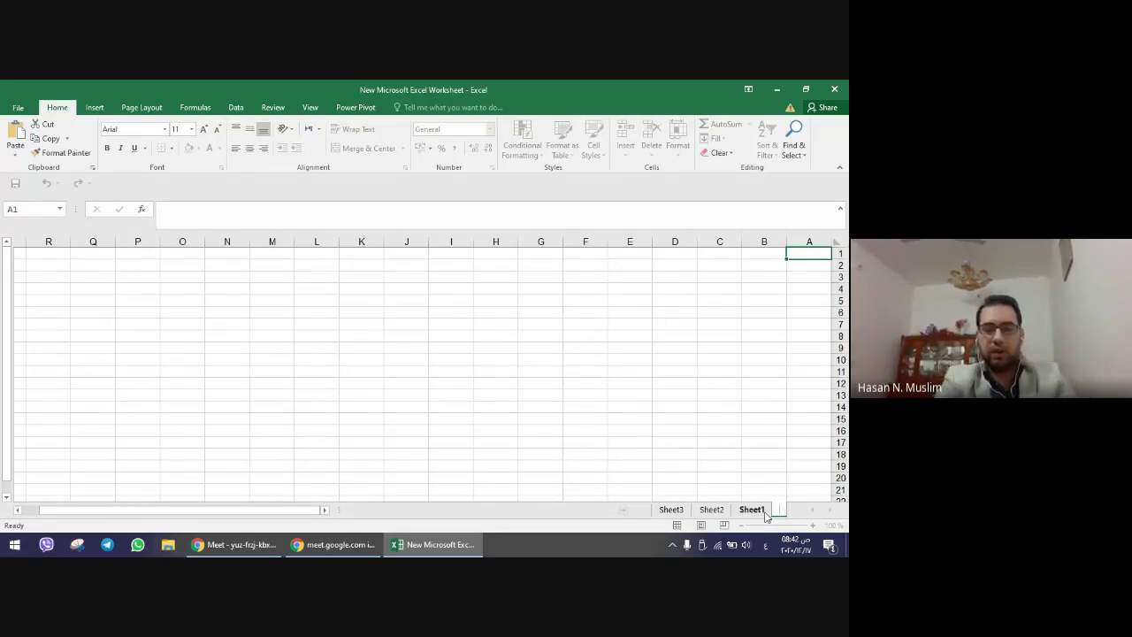
type("الف")
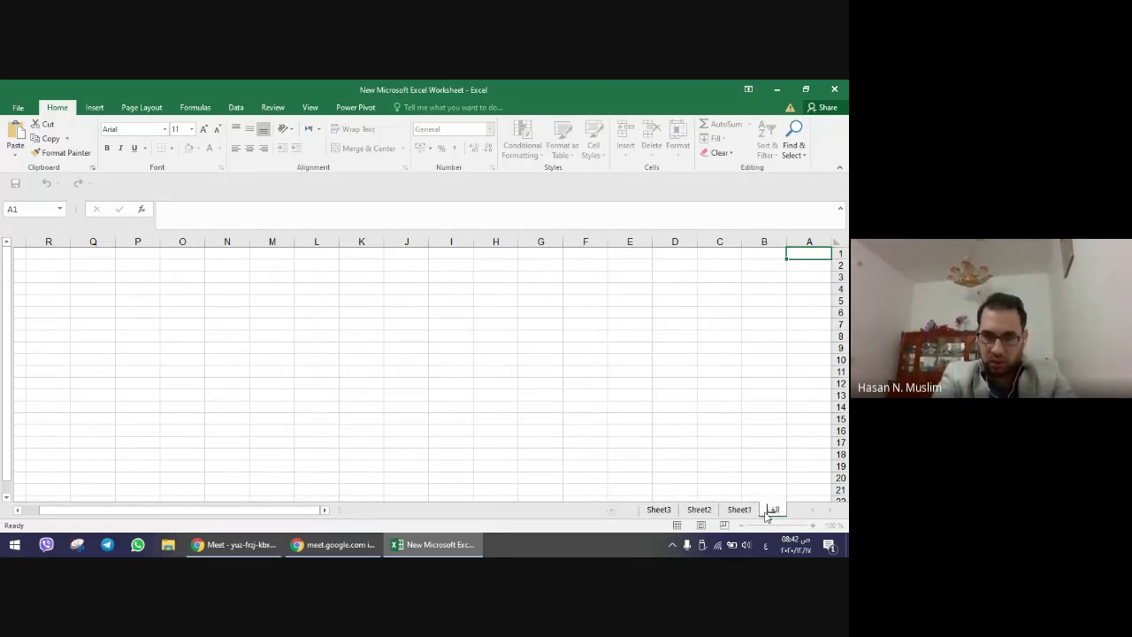
type("صل الاول")
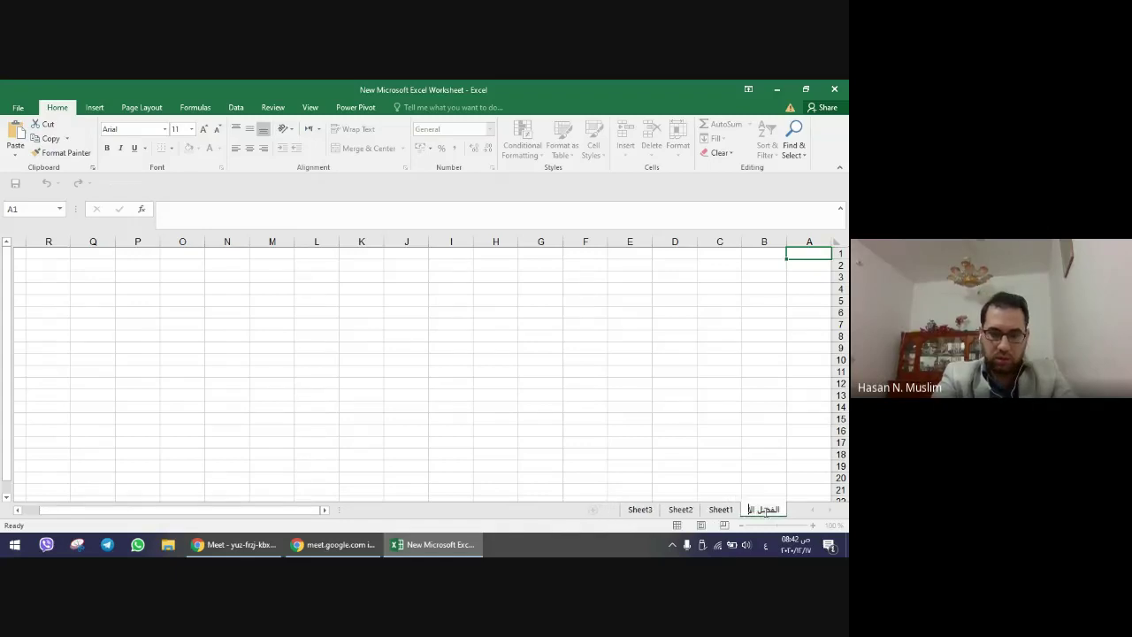
left_click(733, 447)
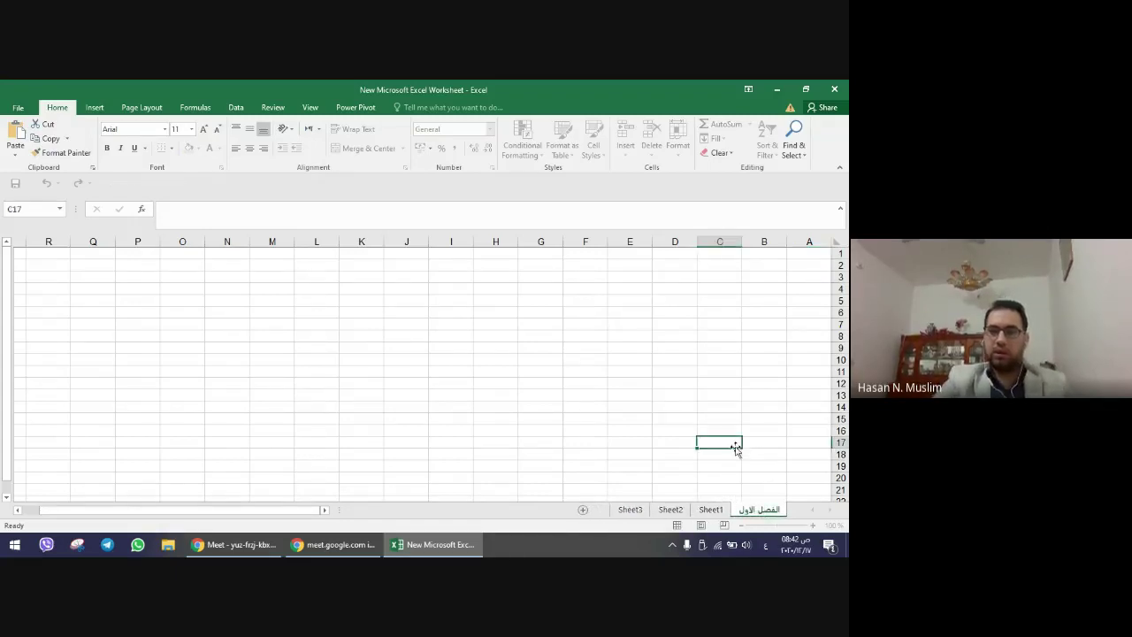
left_click(711, 510)
- Delete Sheet1, Sheet2 and Sheet3 from the workbook
right_click(713, 512)
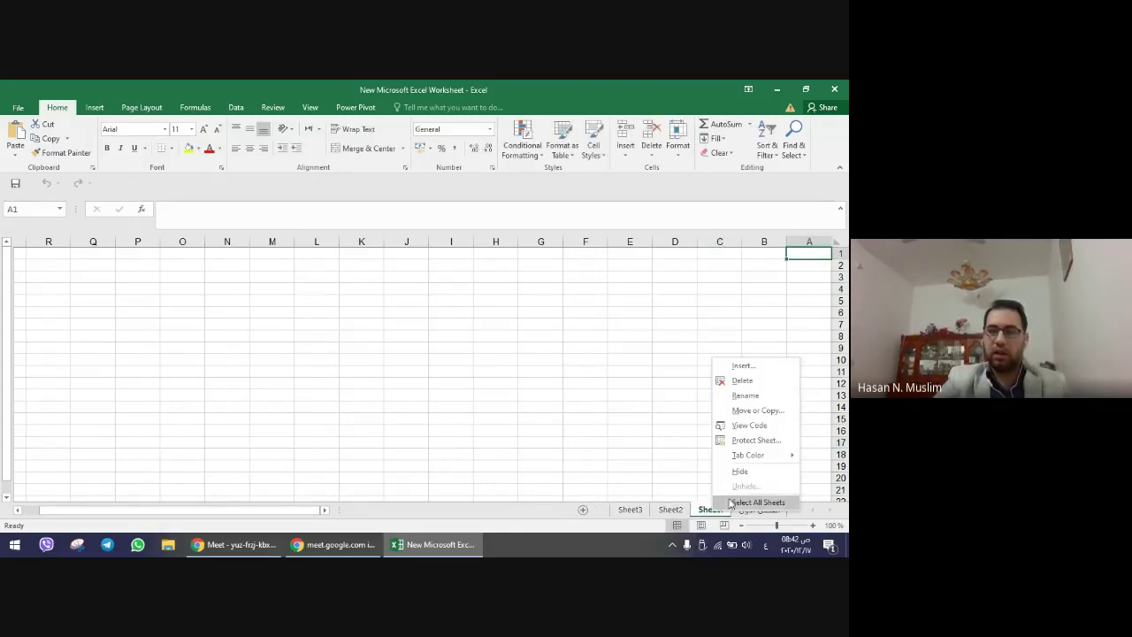
left_click(771, 379)
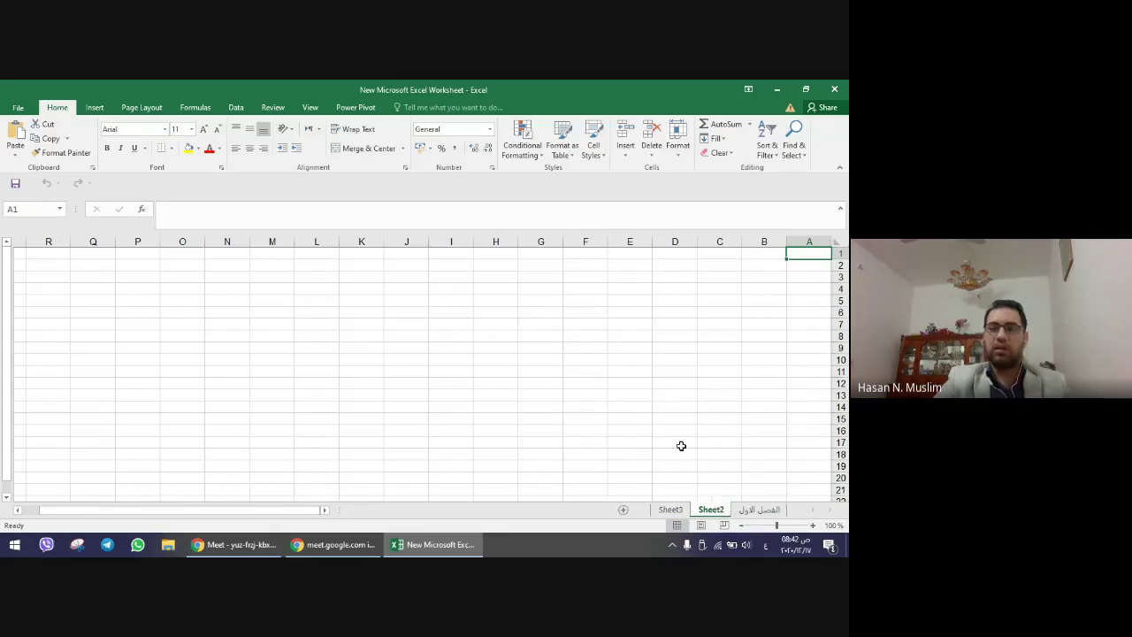
right_click(708, 511)
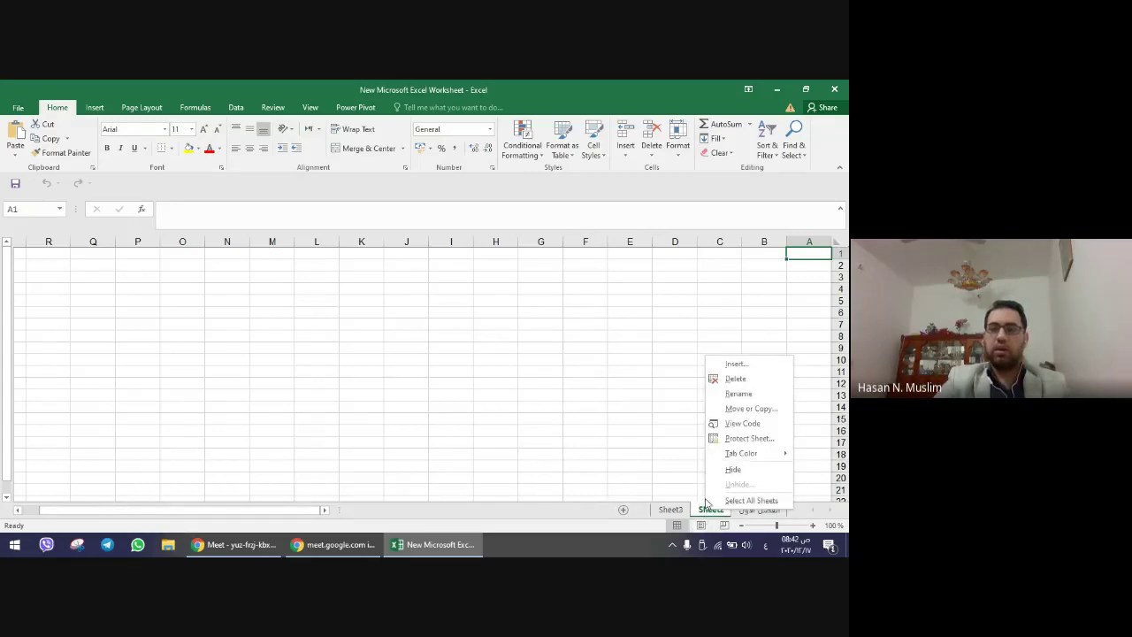
left_click(735, 380)
right_click(711, 514)
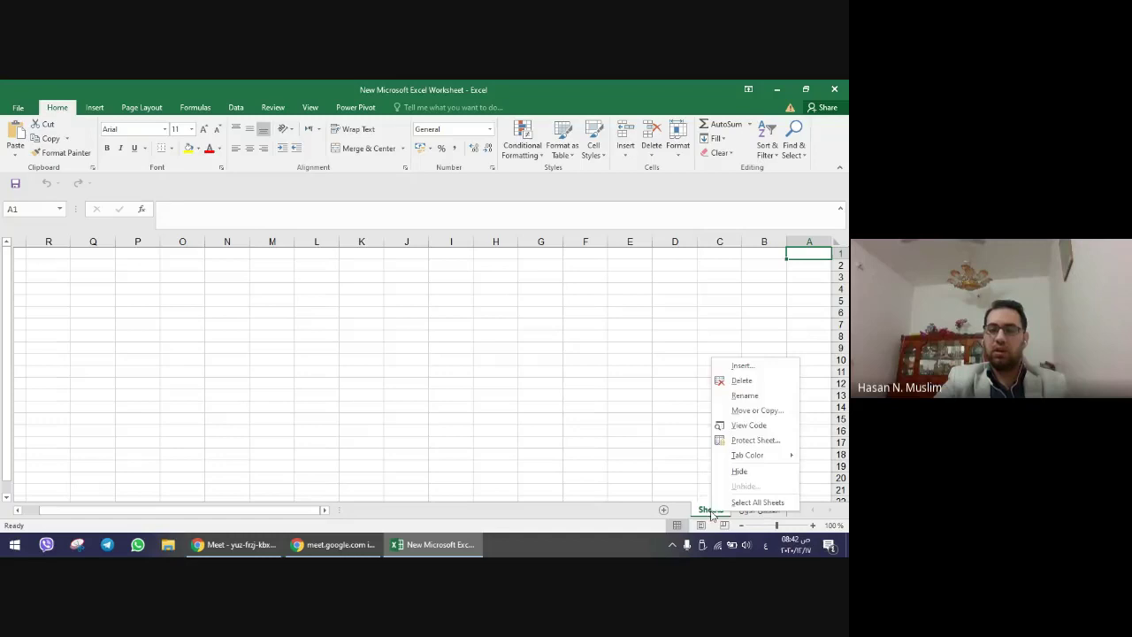
left_click(741, 380)
- Leave the remaining sheet 'الفصل الاول' unchanged and switch to the Google Meet call
right_click(759, 513)
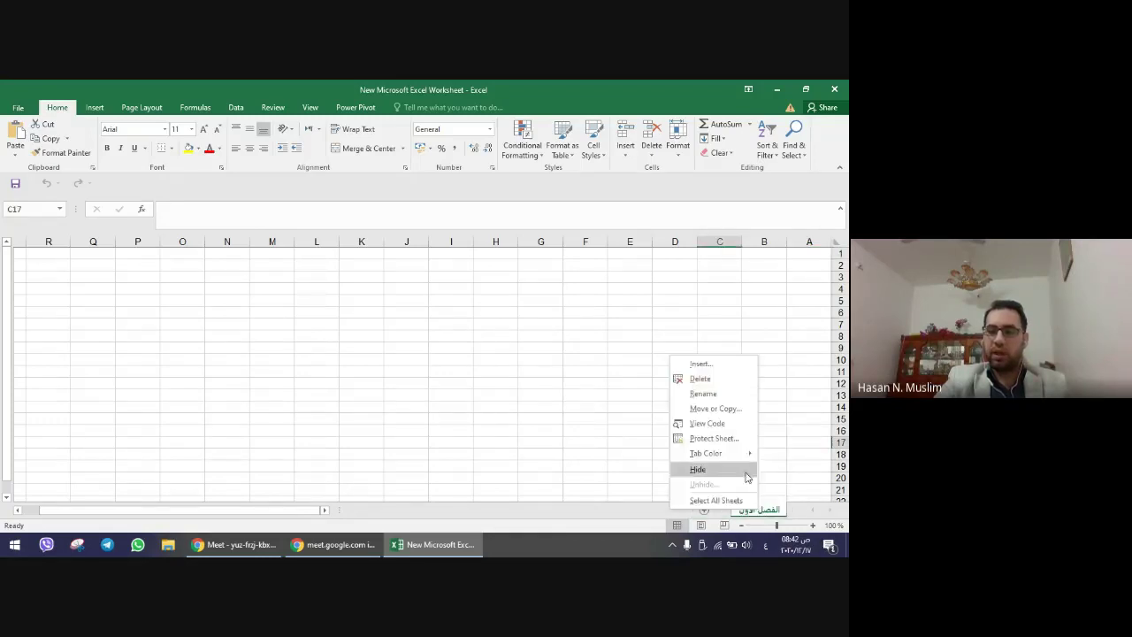
left_click(783, 382)
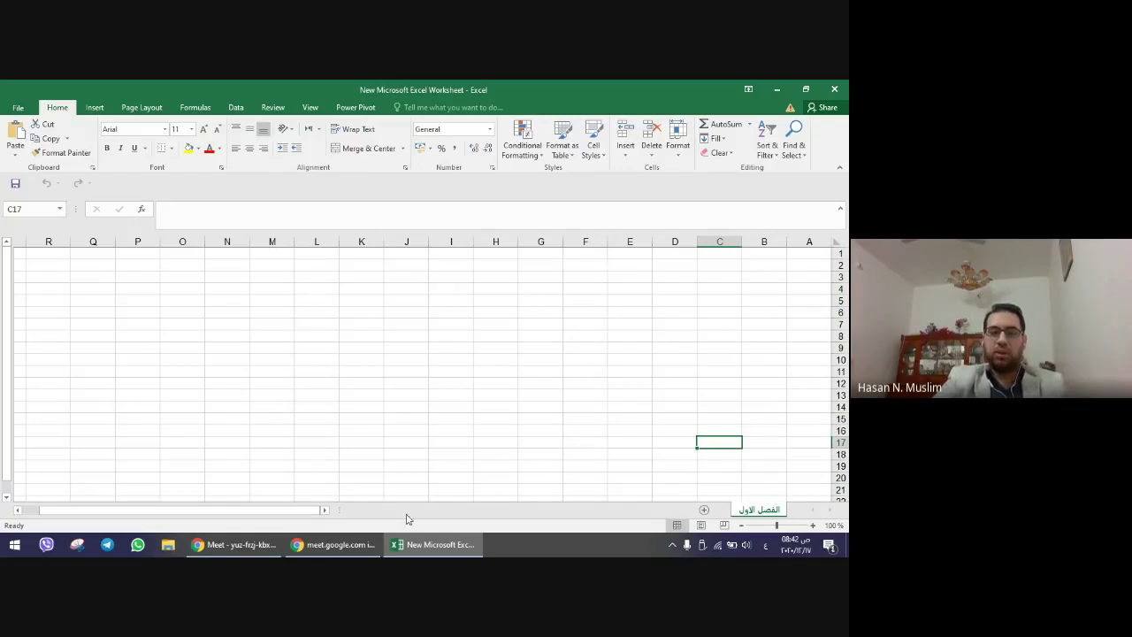
left_click(265, 541)
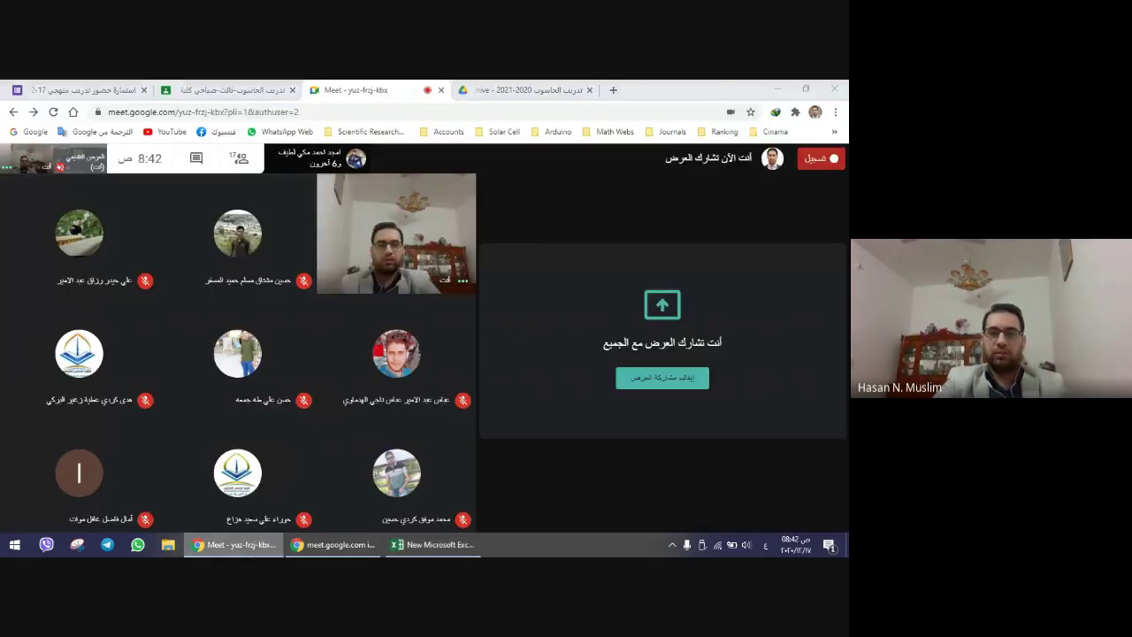
- Bring the Excel workbook back to the front from the taskbar
left_click(433, 544)
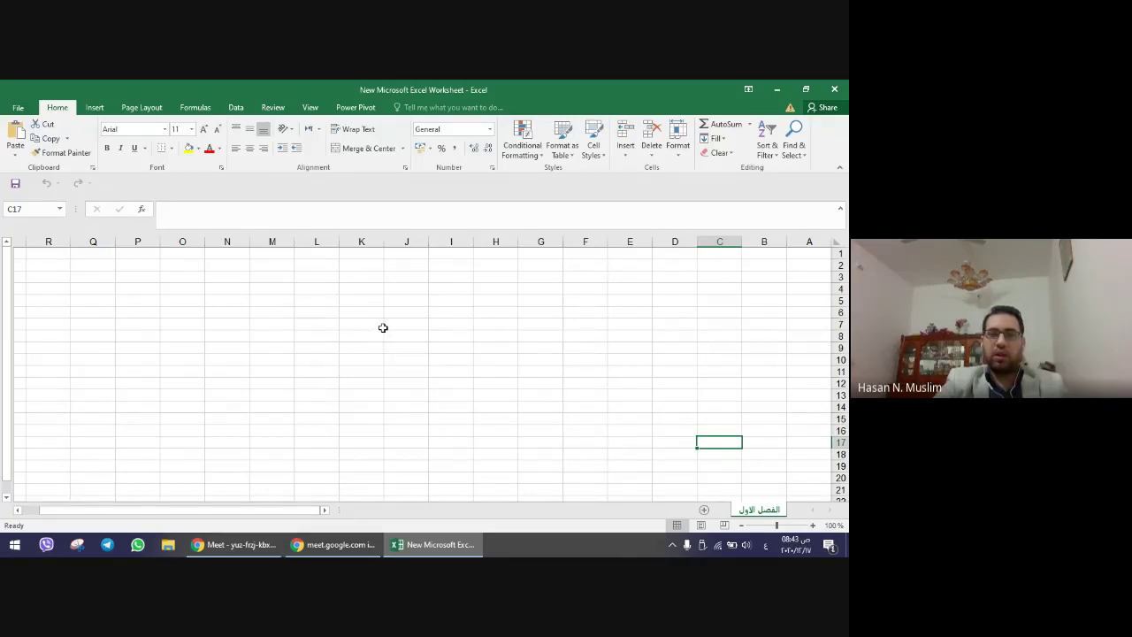
- Show the Page Layout ribbon and select cell A1 for the headings
left_click(143, 108)
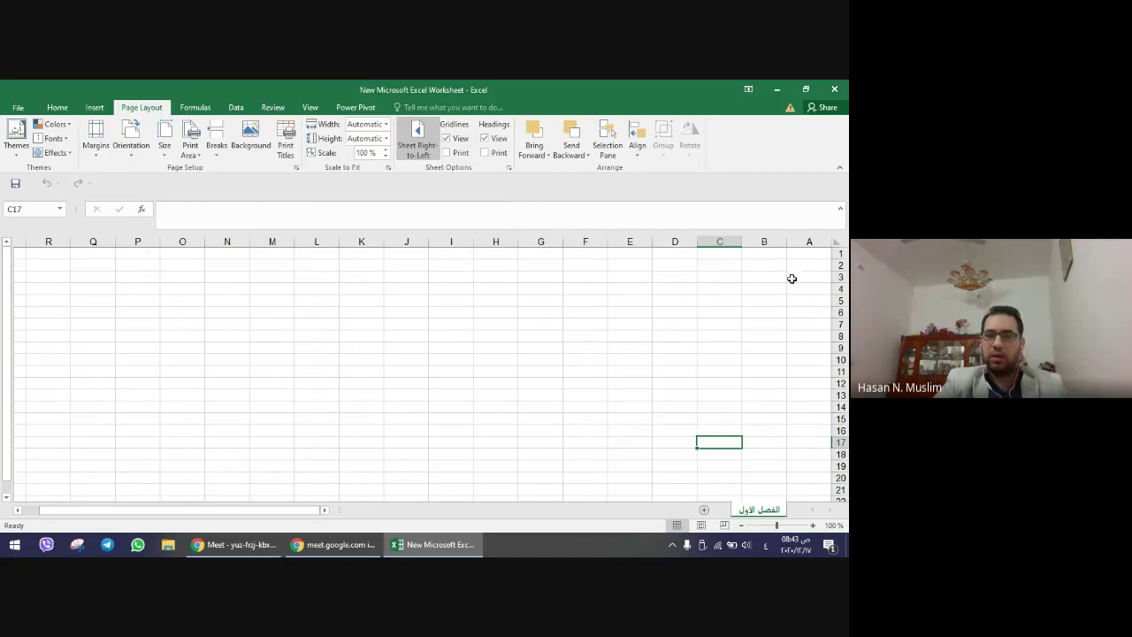
left_click(806, 254)
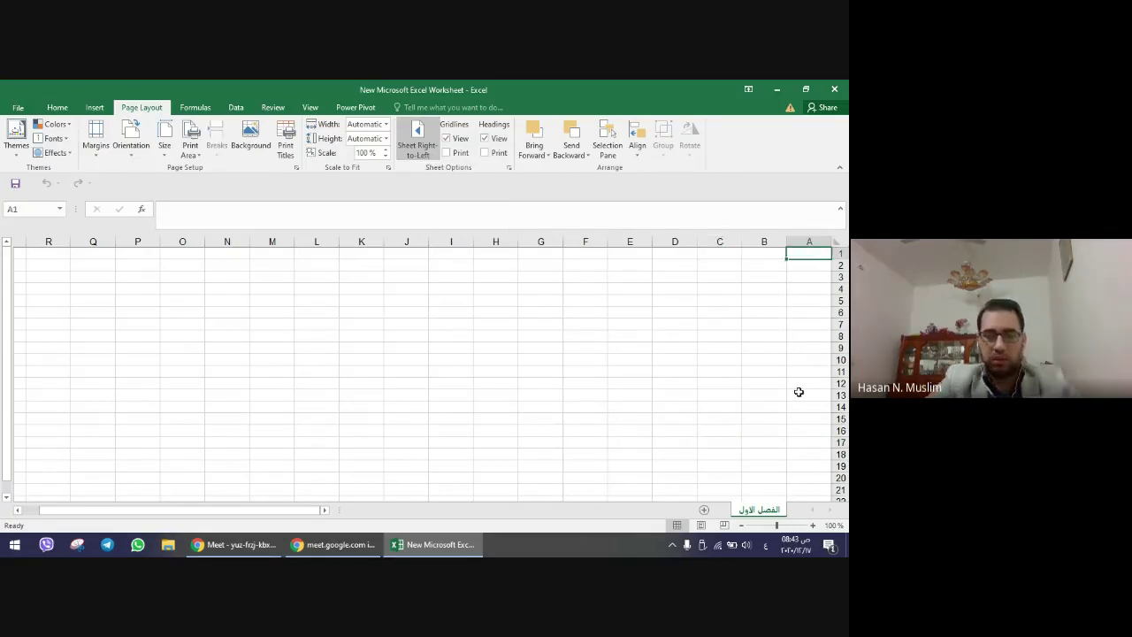
- Enter headings الأسم, المرحلة and المادة in A1:C1, then select the table area A1:C21
type("الأسم")
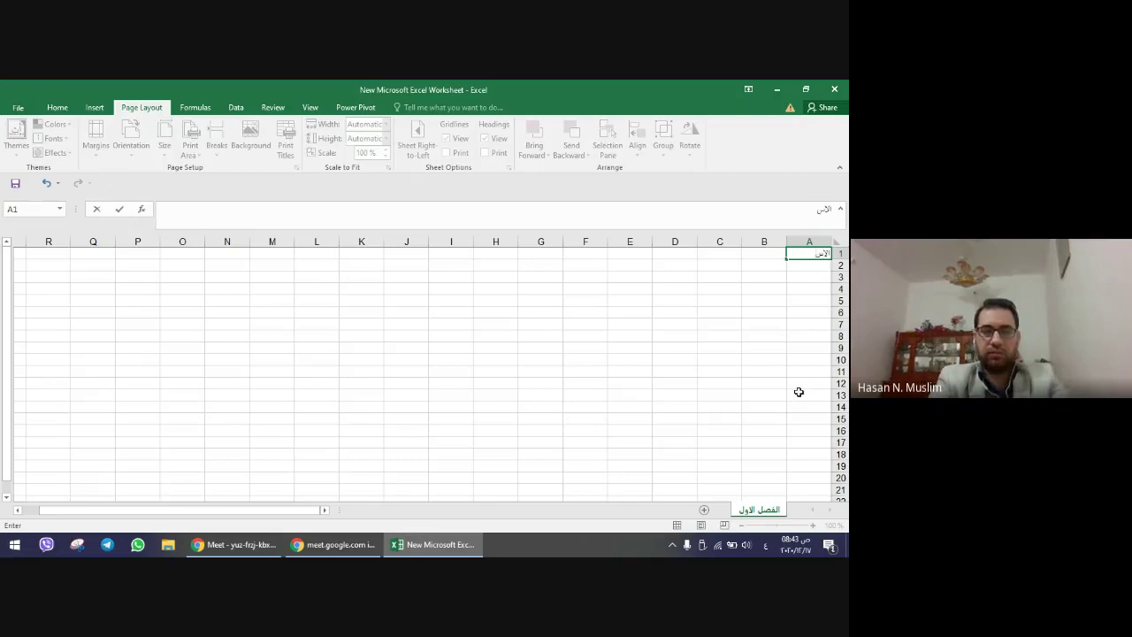
key("Tab")
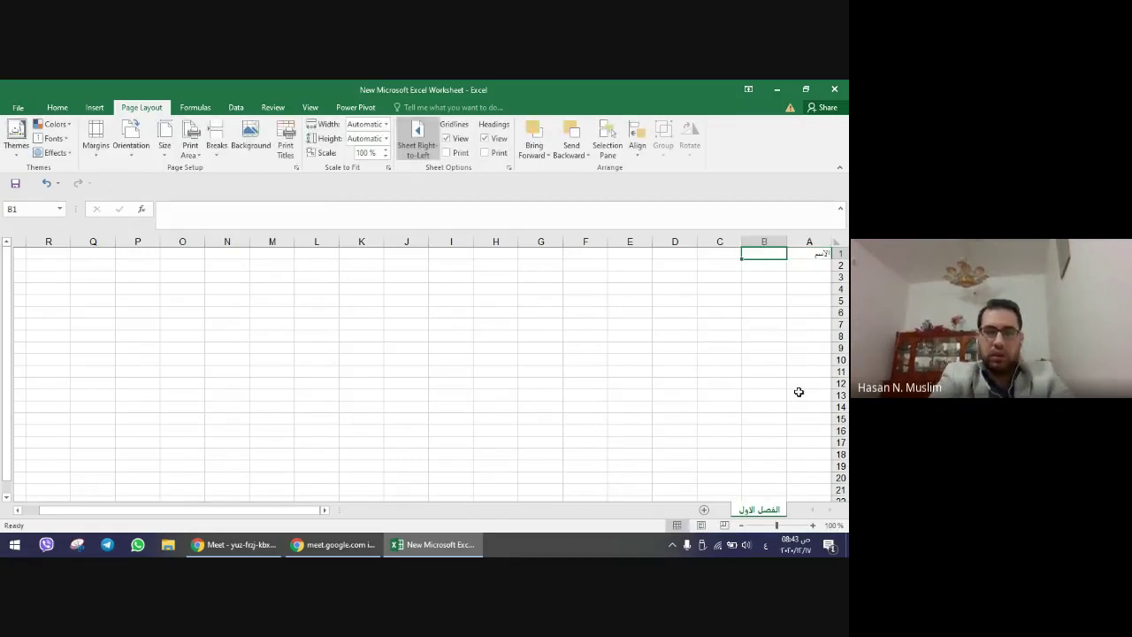
type("المرحلة")
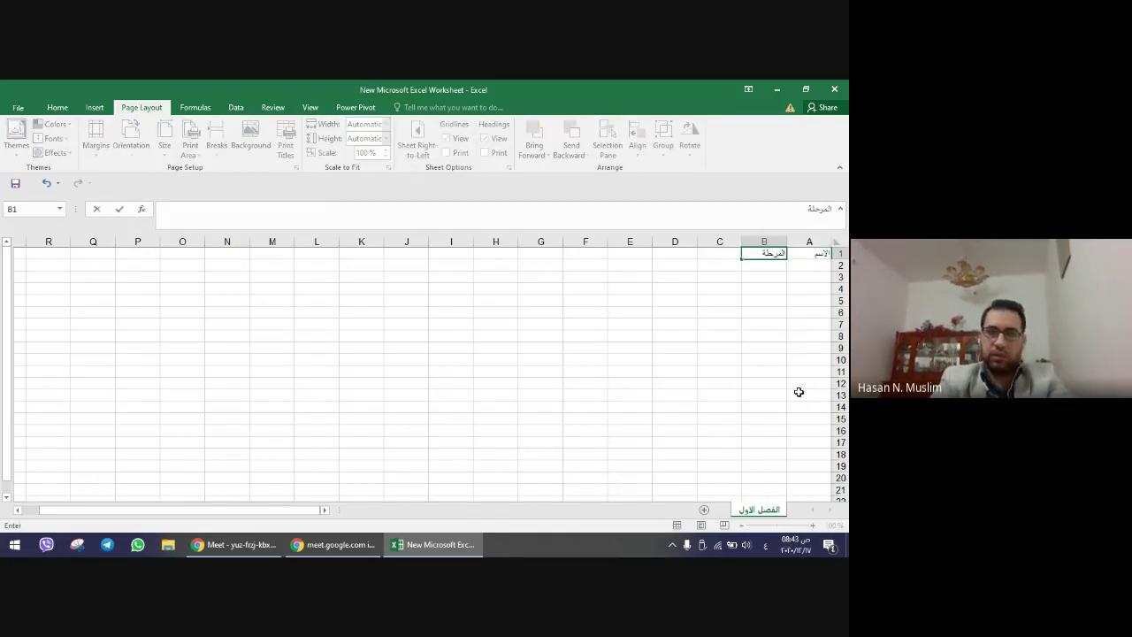
key("Tab")
type("الماد")
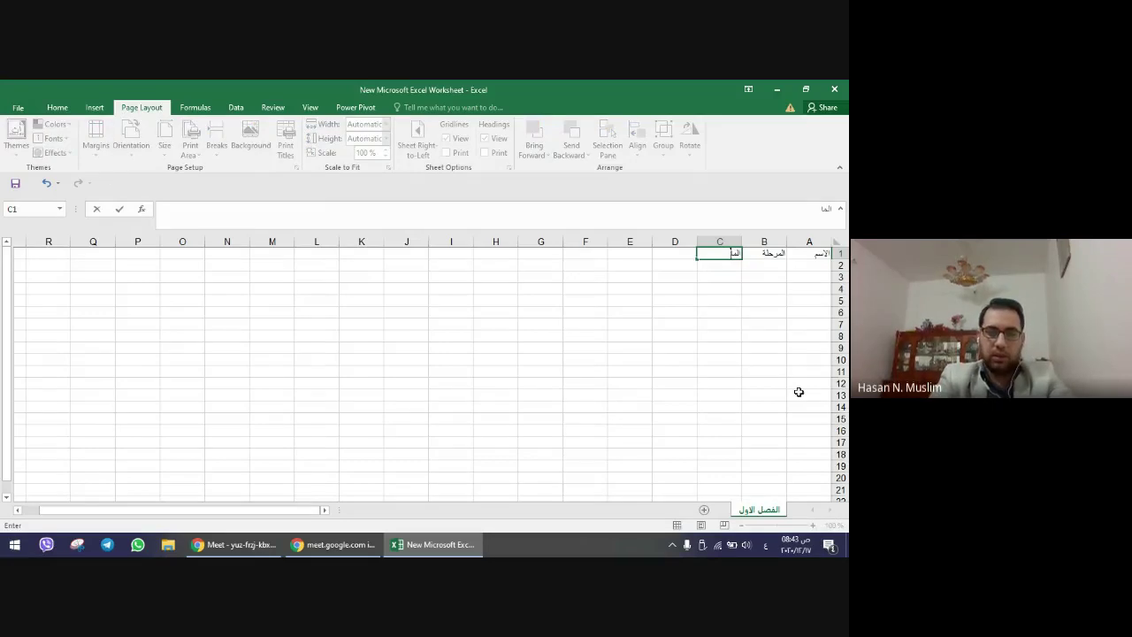
key("Return")
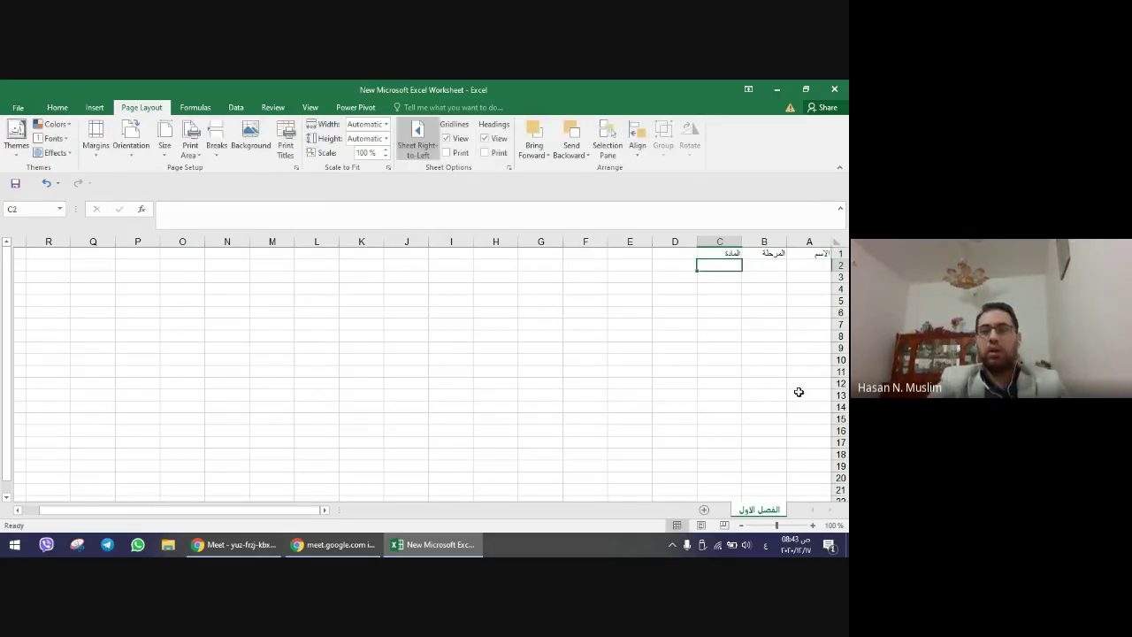
left_click_drag(815, 257, 703, 488)
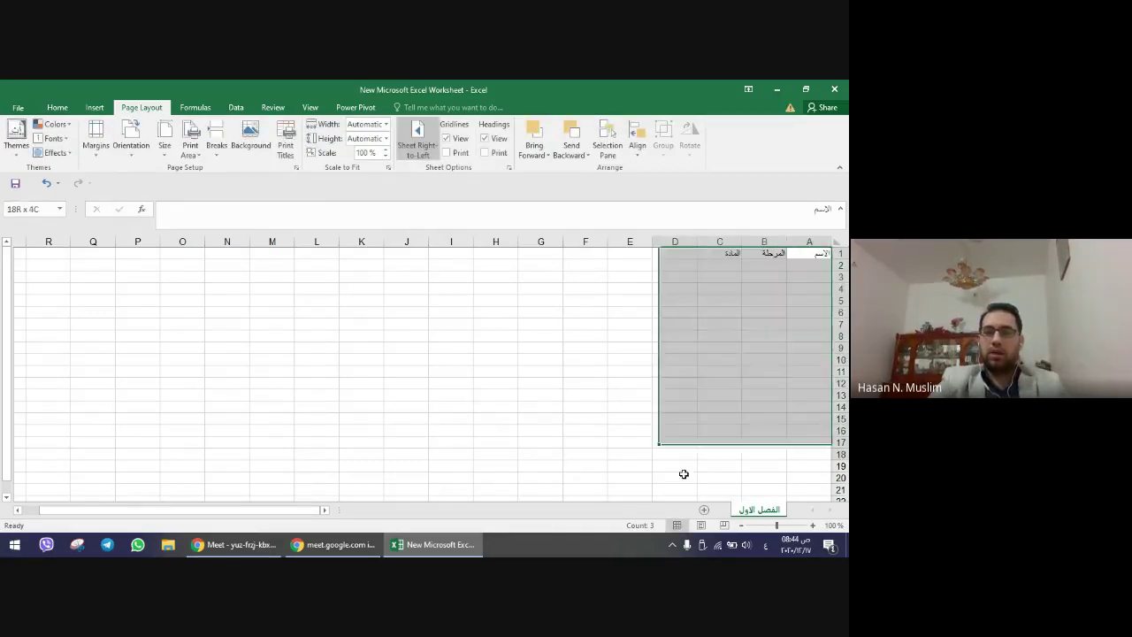
- Apply All Borders to cells A1:C21 to form the bordered table
left_click(57, 107)
left_click(172, 149)
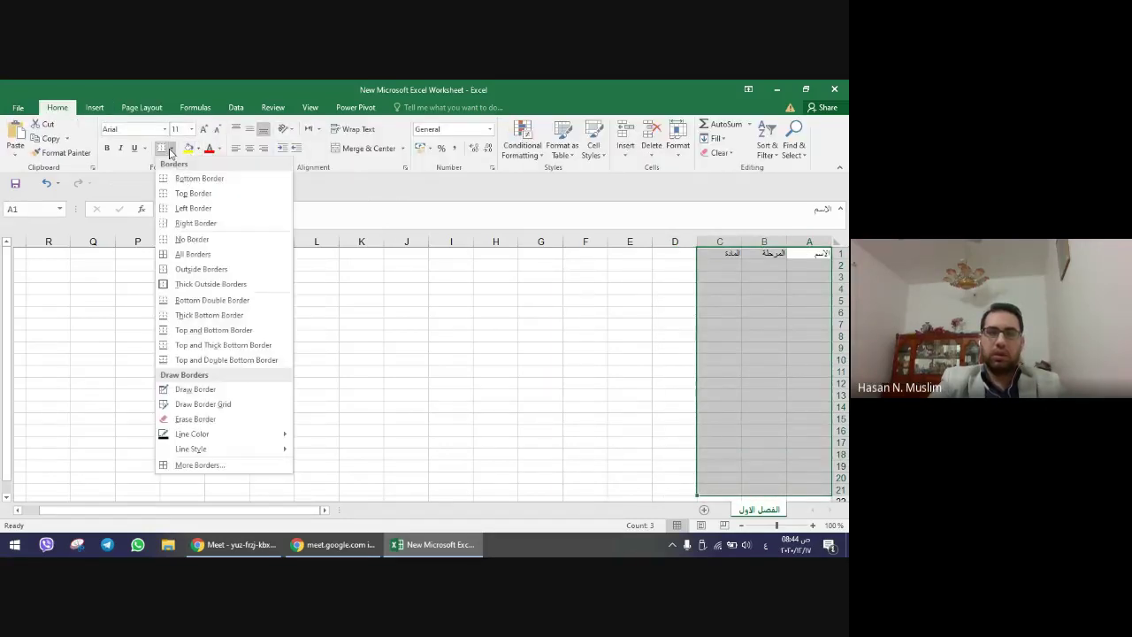
left_click(221, 258)
left_click(535, 349)
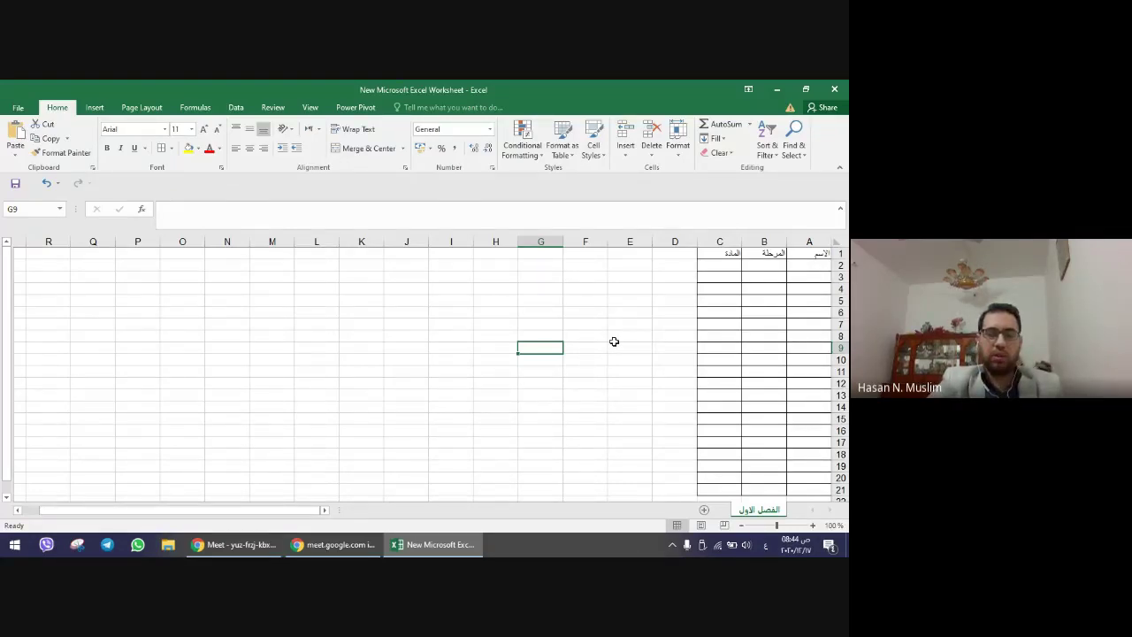
left_click(145, 107)
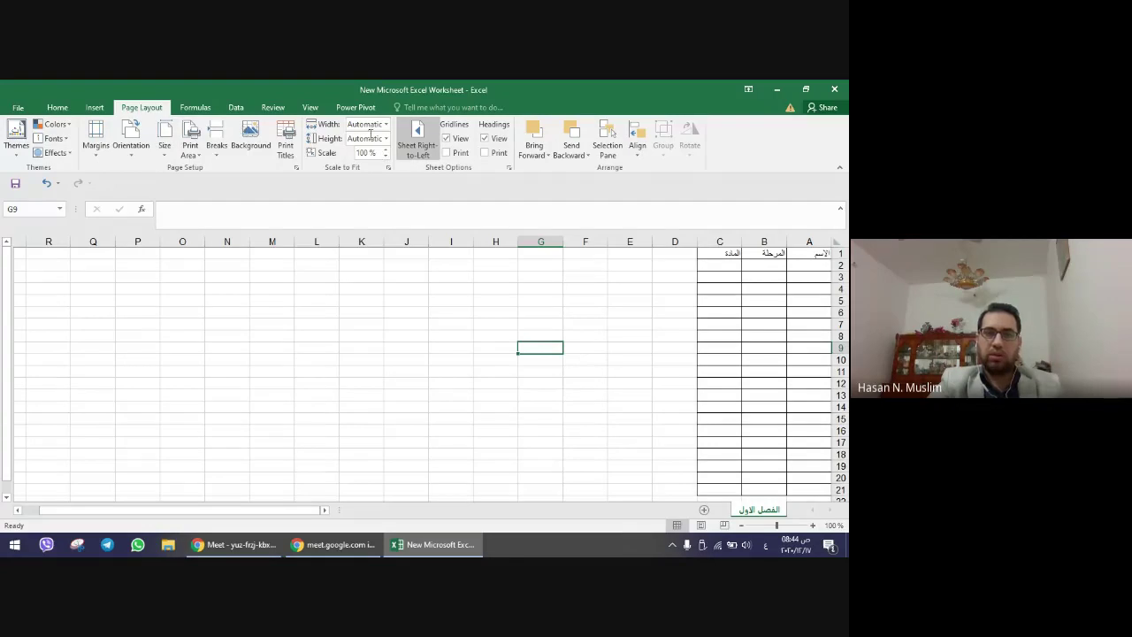
- Switch the sheet to left-to-right direction and check the headings in A1, B1 and C1
left_click(417, 152)
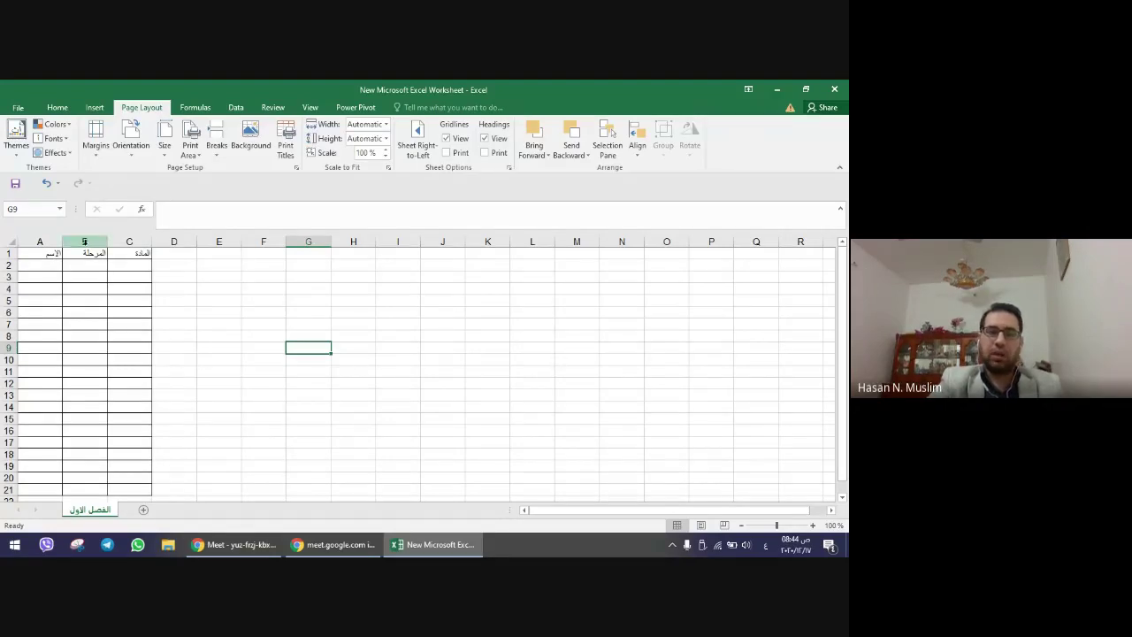
left_click(52, 254)
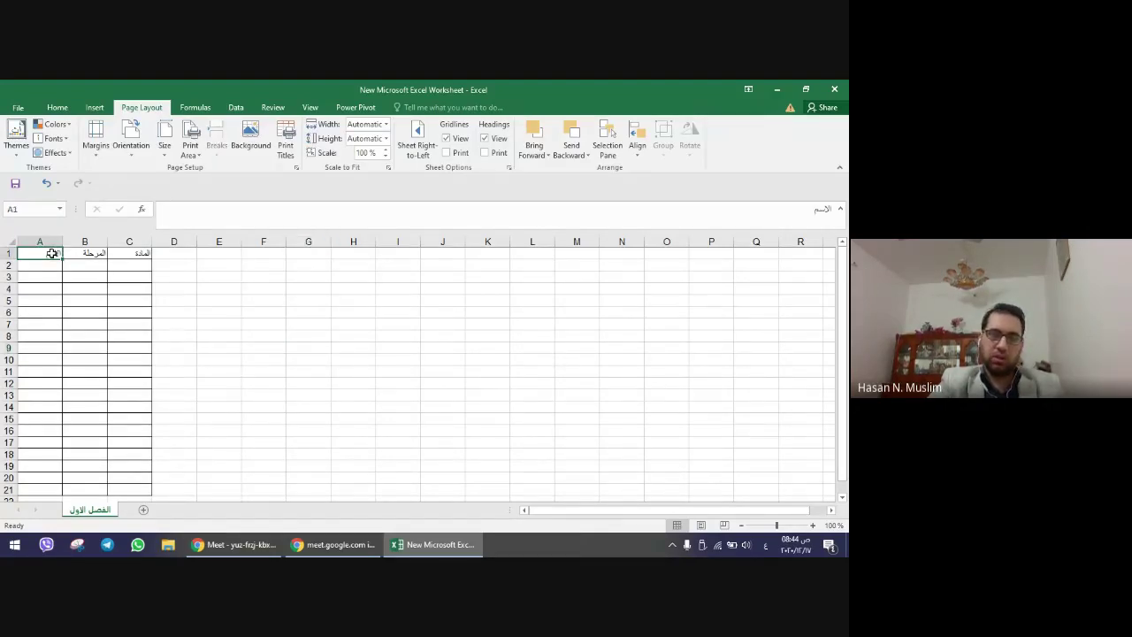
left_click(98, 252)
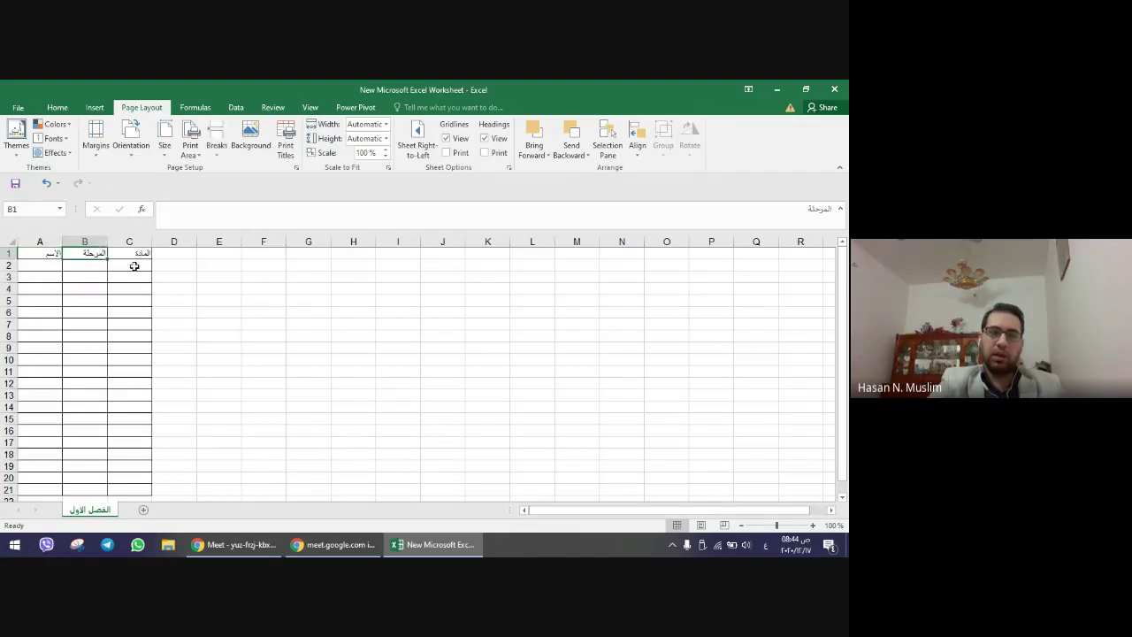
left_click(145, 255)
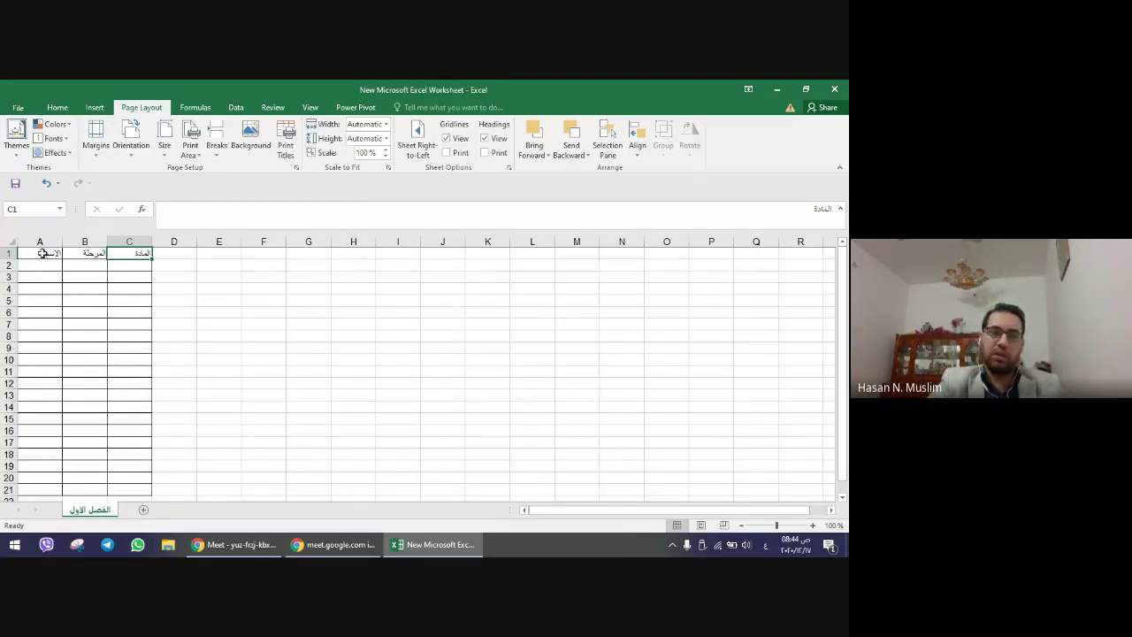
- Point out the A1 to C1 headings, then bring up the Page Layout ribbon
left_click(42, 253)
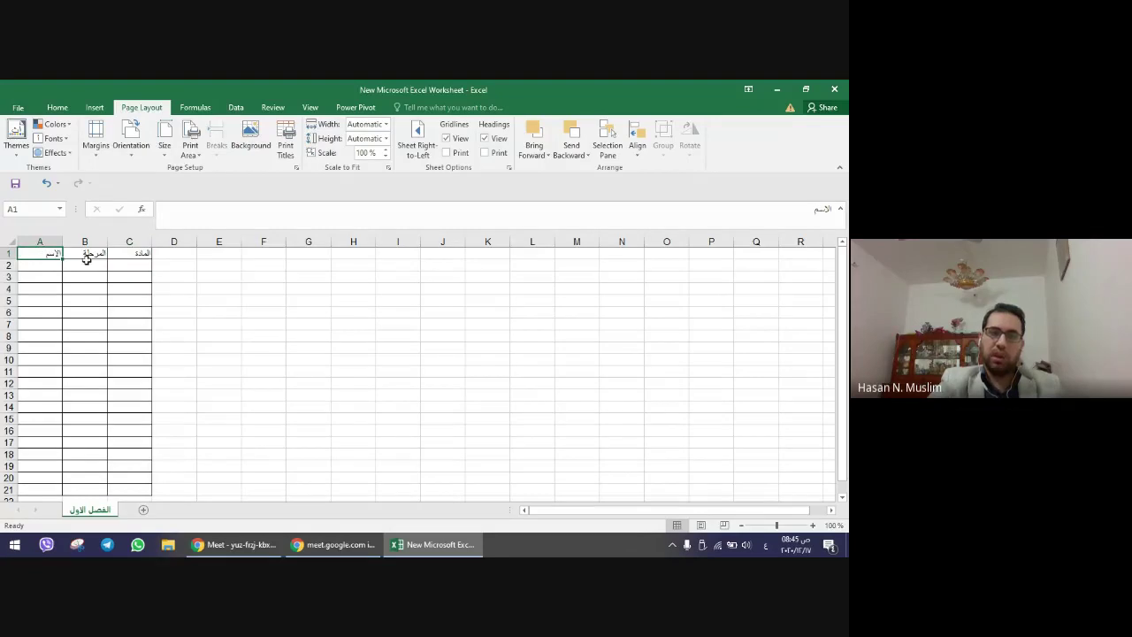
left_click(89, 254)
left_click(141, 254)
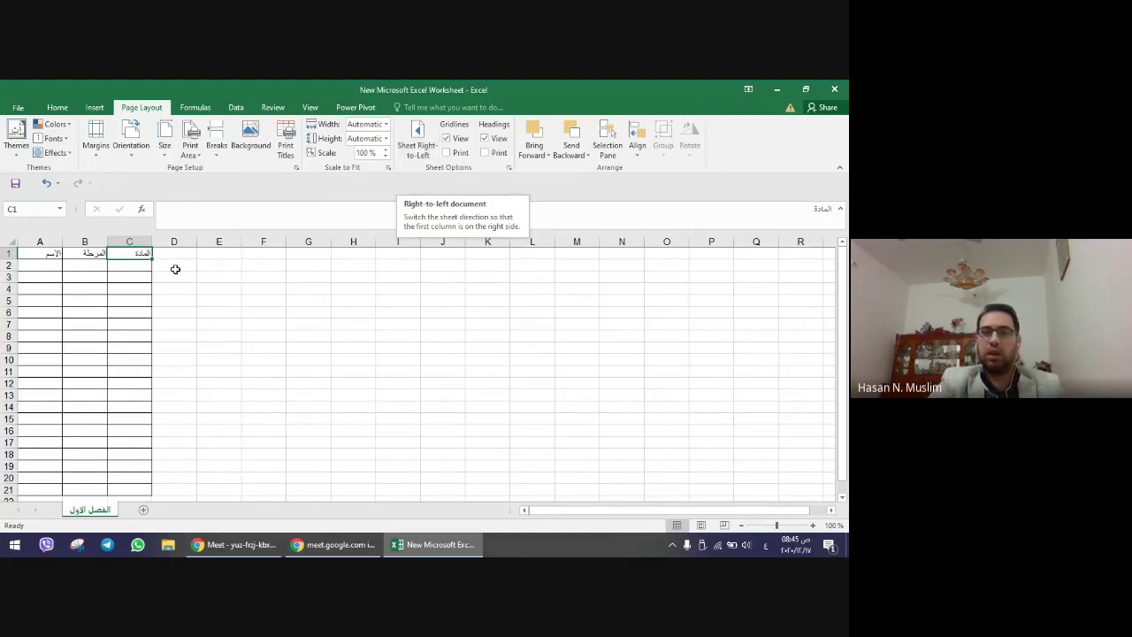
left_click(57, 107)
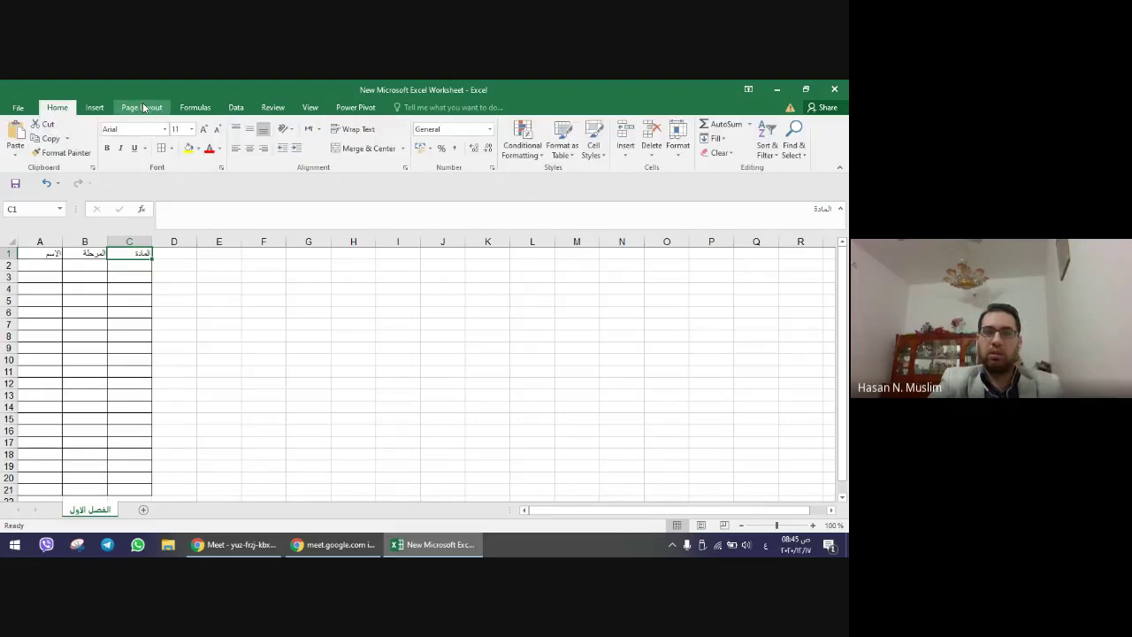
left_click(141, 107)
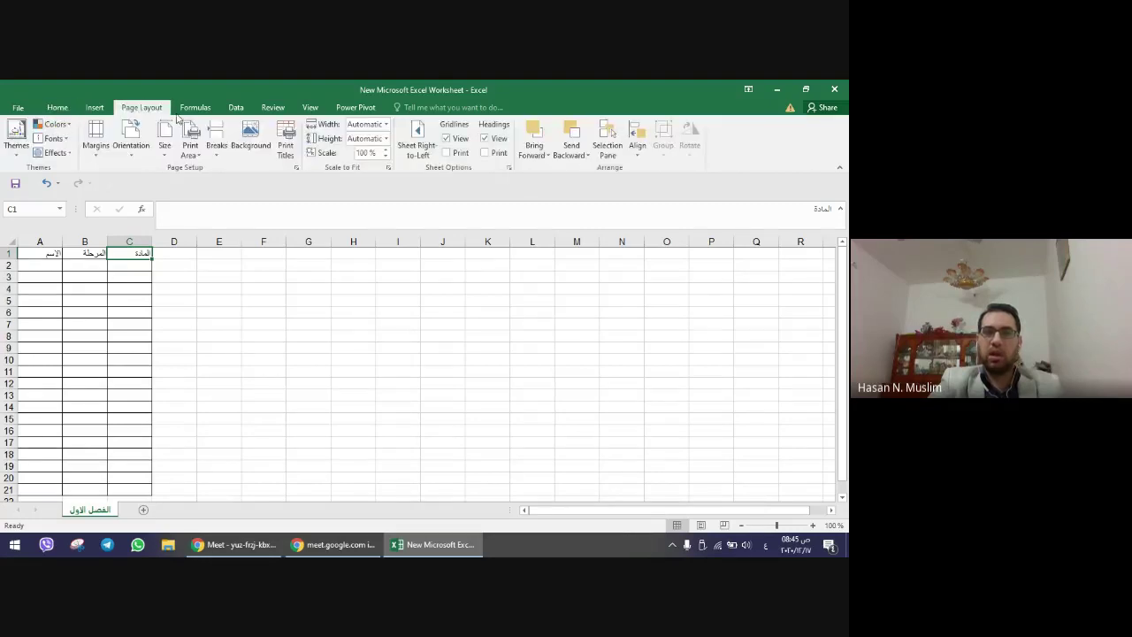
- Toggle Sheet Right-to-Left off and back on so column A sits on the right, ending on Page Layout
left_click(430, 138)
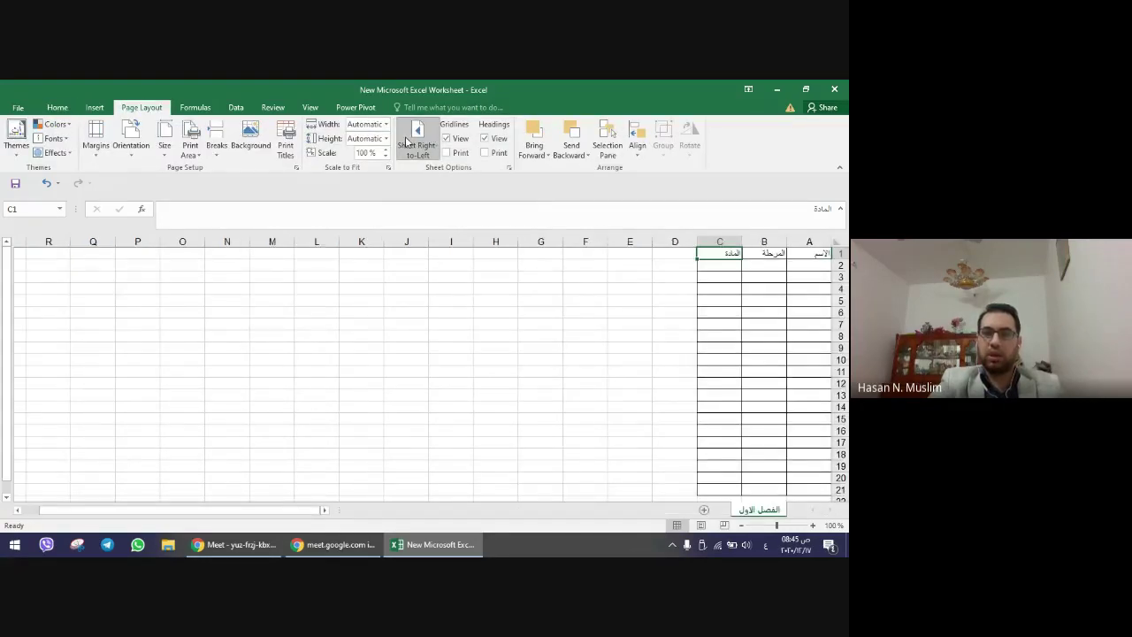
left_click(408, 142)
left_click(408, 144)
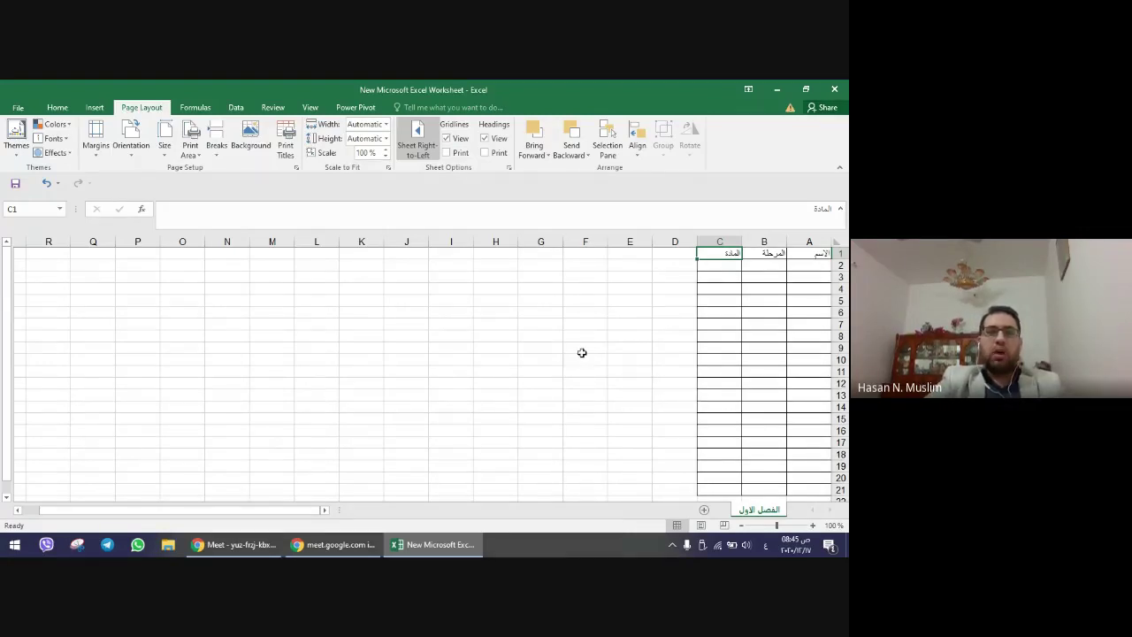
left_click(54, 110)
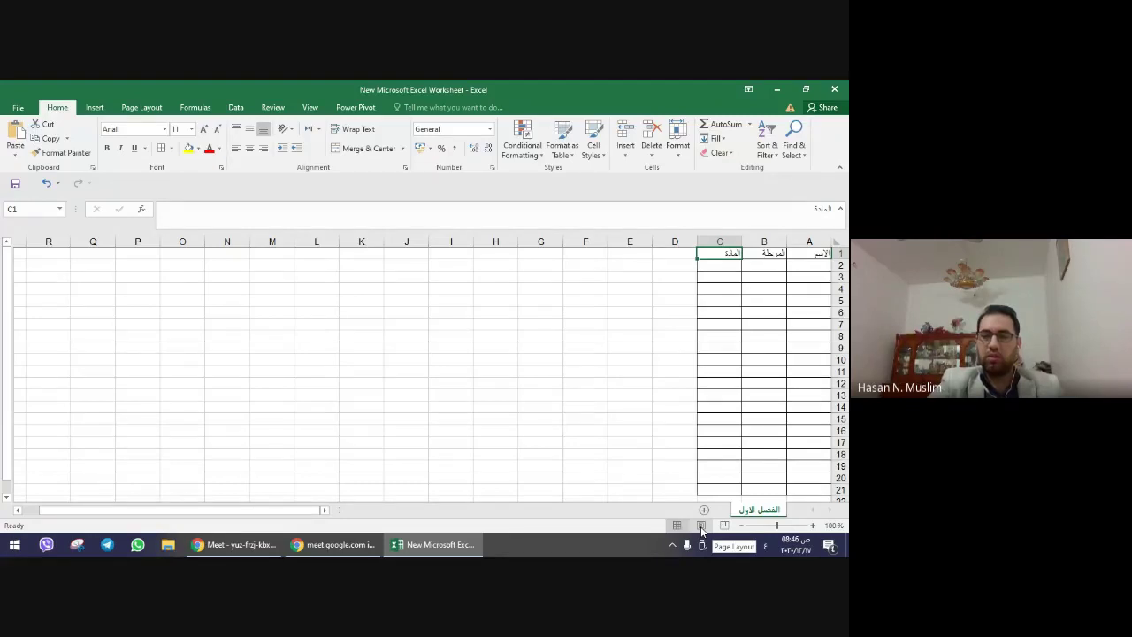
left_click(141, 107)
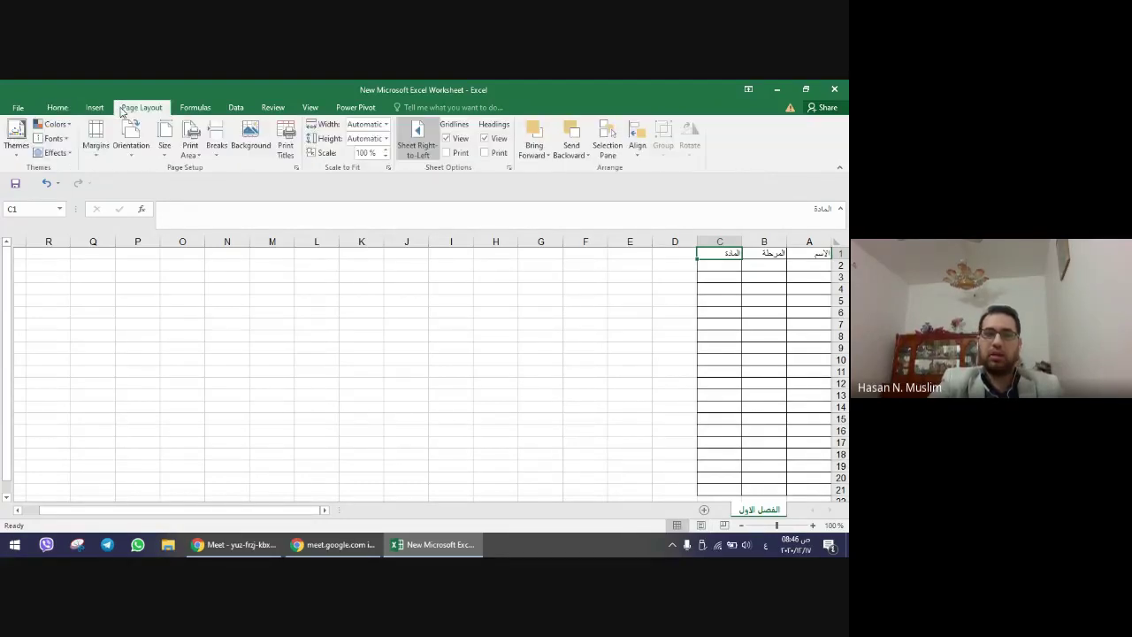
- Browse the Margins, Size and Breaks options on Page Layout, then return to Home
left_click(105, 157)
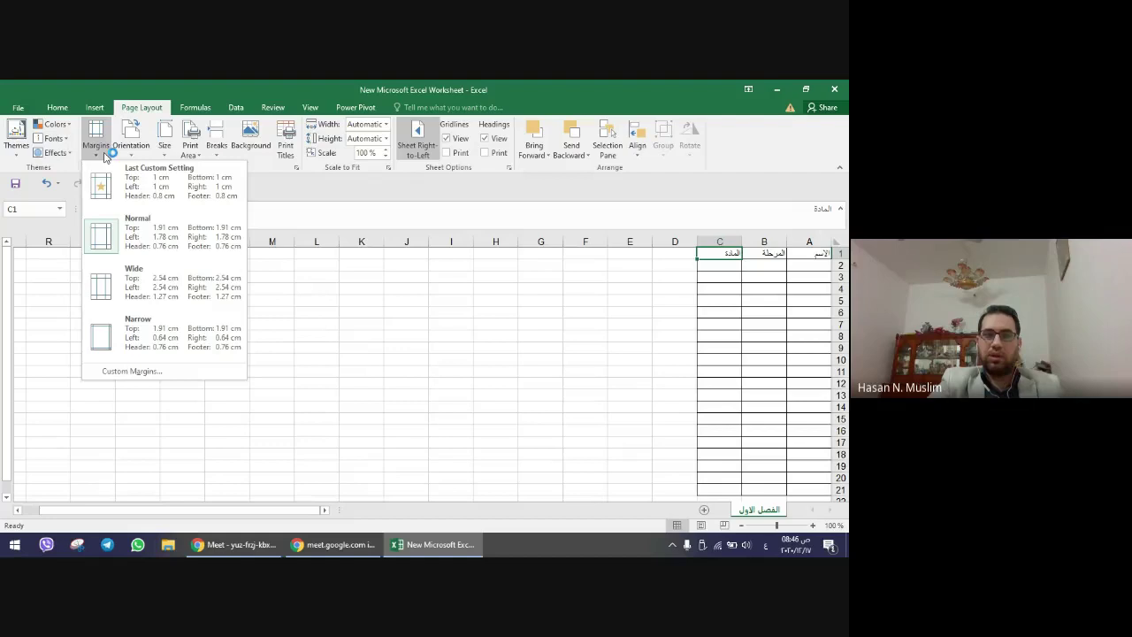
left_click(104, 156)
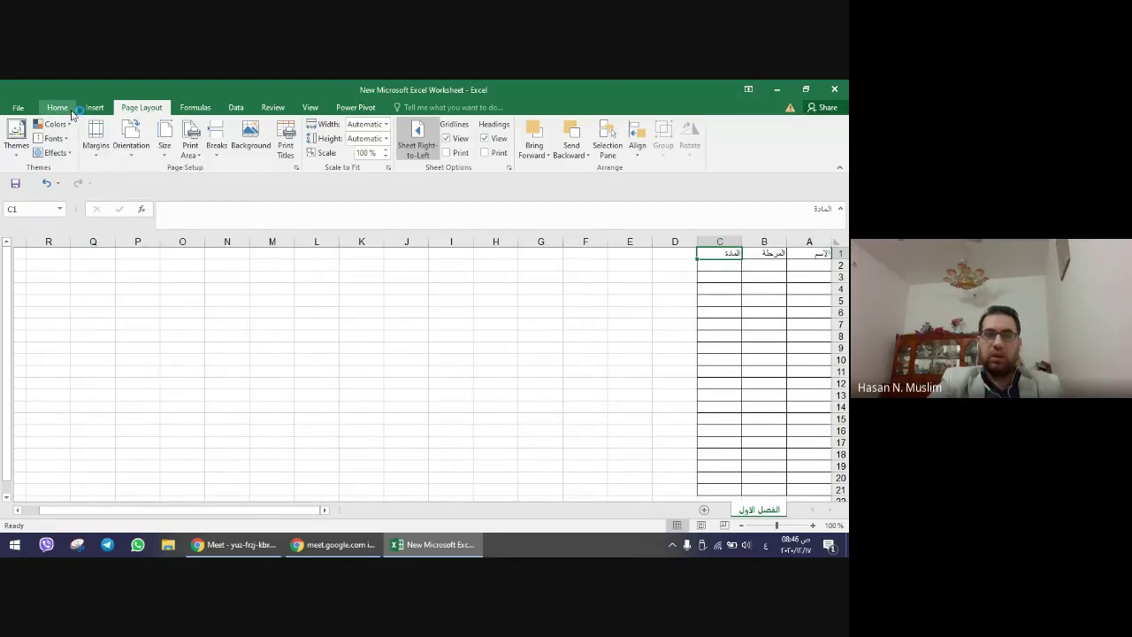
left_click(164, 141)
left_click(100, 153)
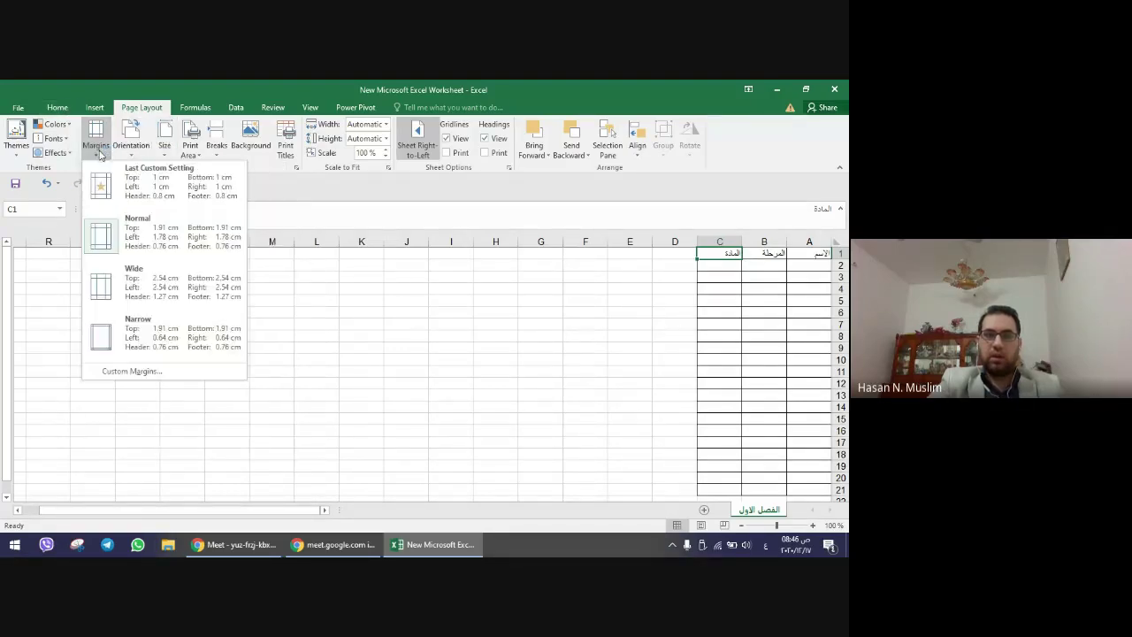
left_click(217, 141)
left_click(219, 144)
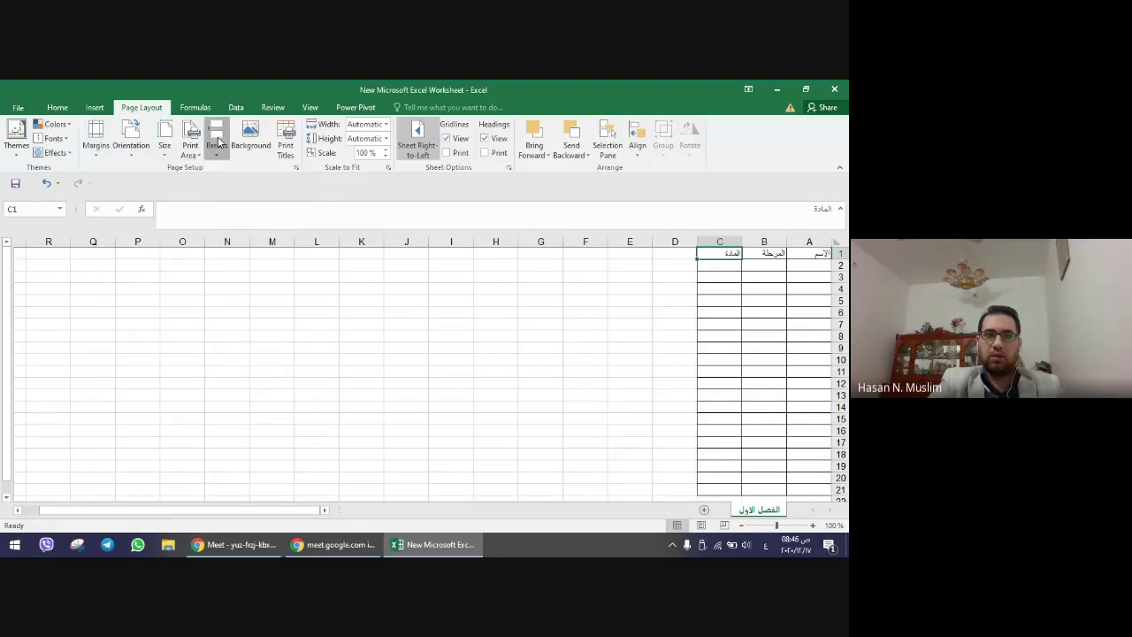
left_click(57, 107)
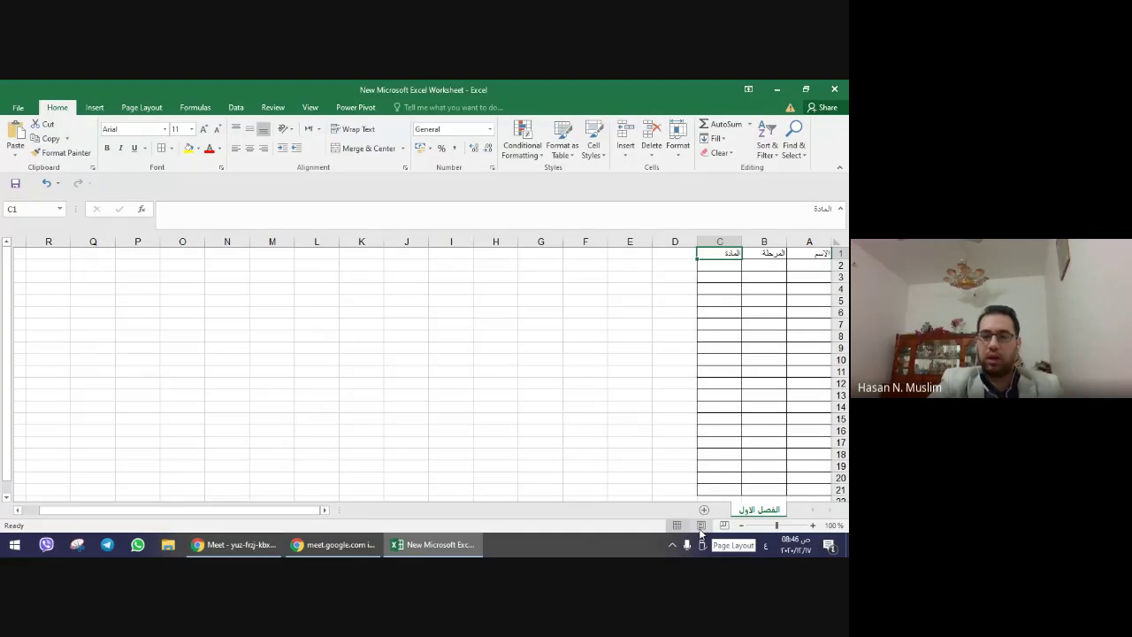
- Preview the table in Page Layout view zoomed out to 80%, then return to Normal view
left_click(701, 526)
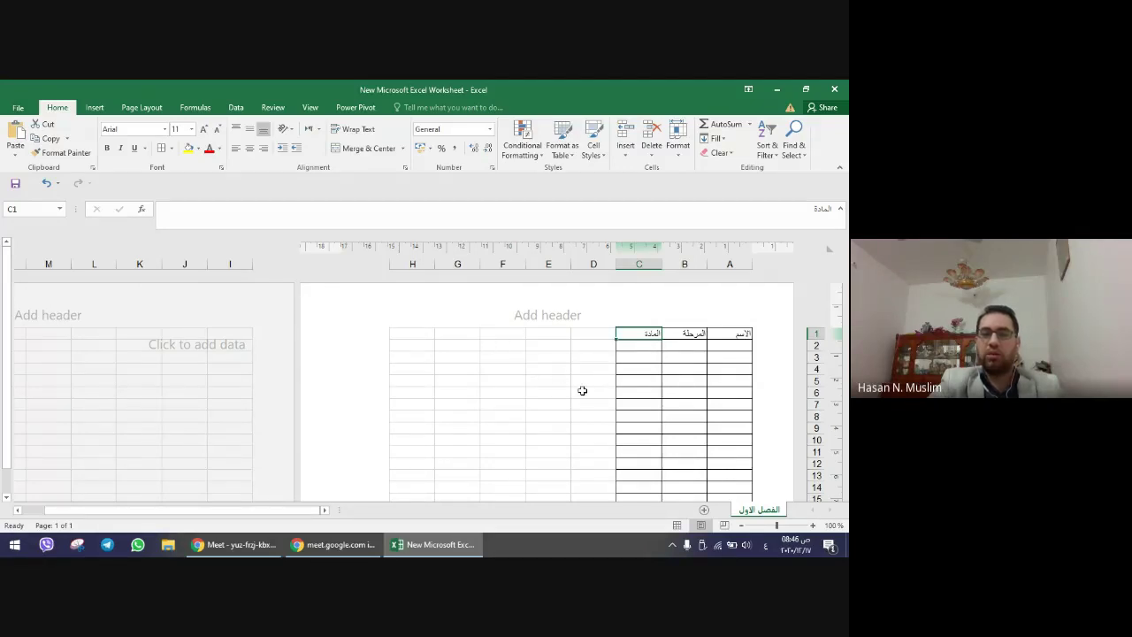
scroll(575, 385, "down", 4)
scroll(565, 381, "down", 2)
scroll(583, 398, "up", 4)
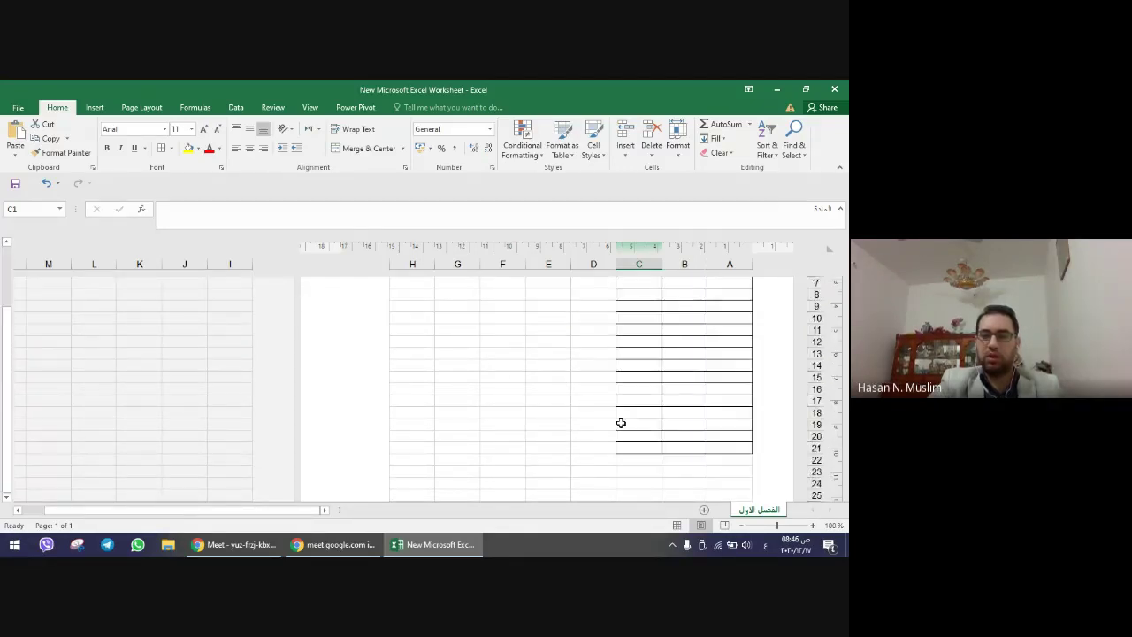
scroll(621, 423, "up", 3)
left_click(742, 528)
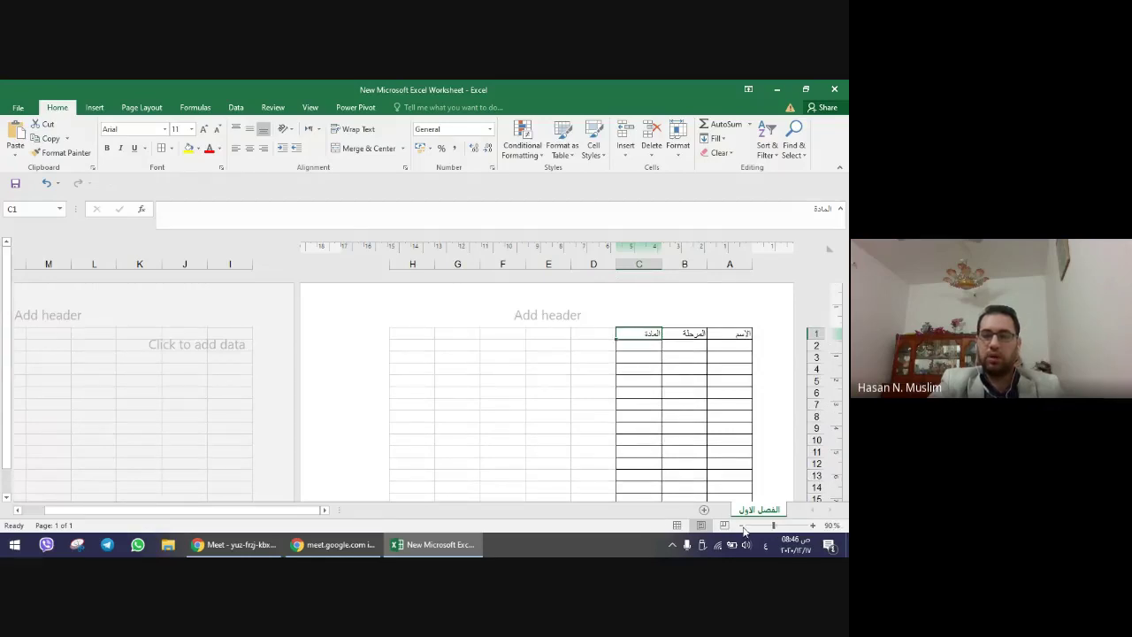
left_click(742, 525)
left_click(614, 334)
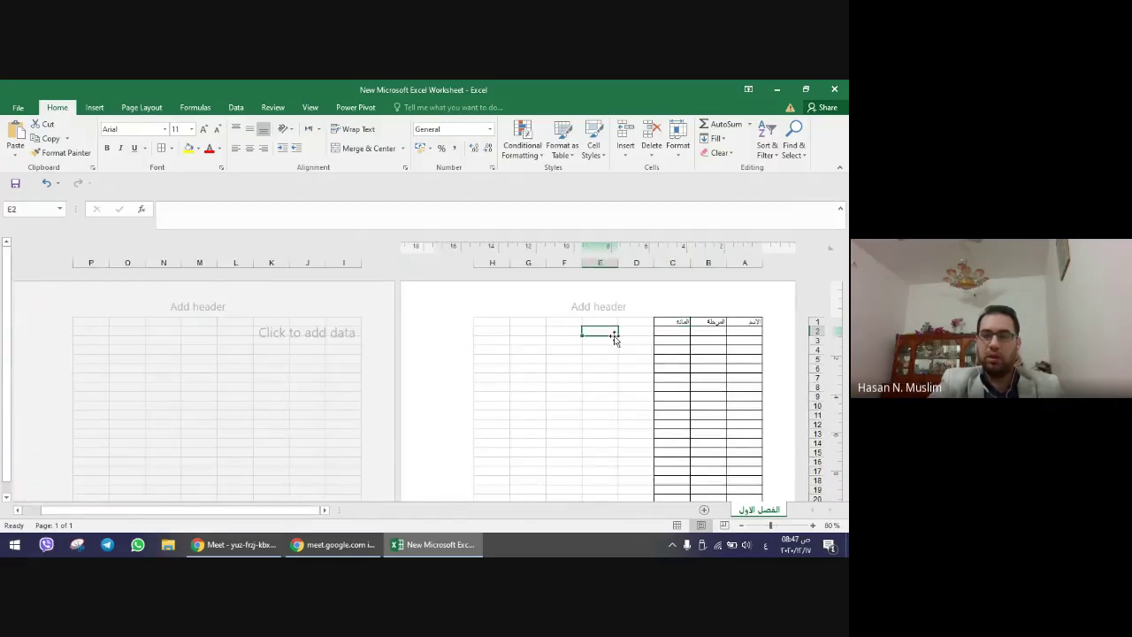
left_click(677, 527)
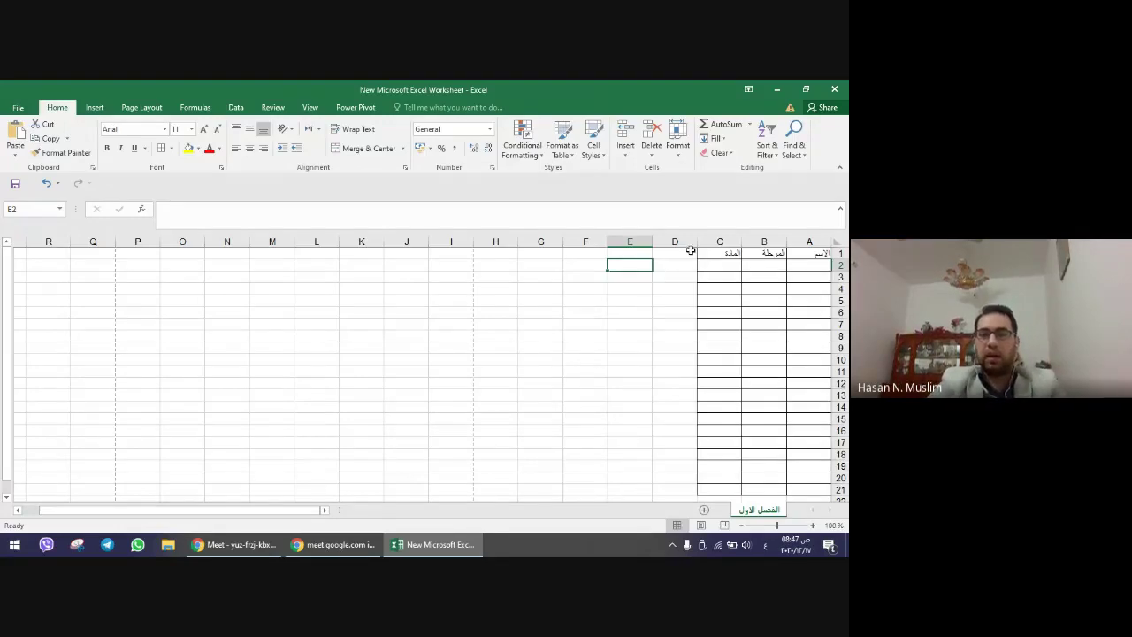
- Widen column C to about 53.25 by dragging its border twice, then select the column
left_click_drag(696, 243, 483, 243)
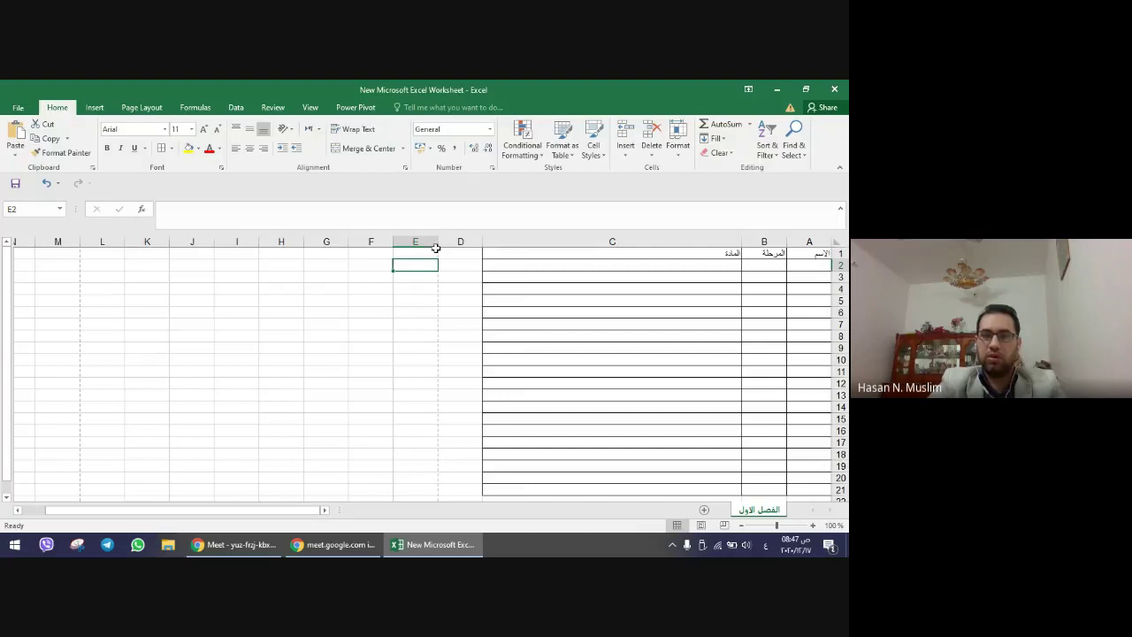
left_click_drag(487, 242, 430, 236)
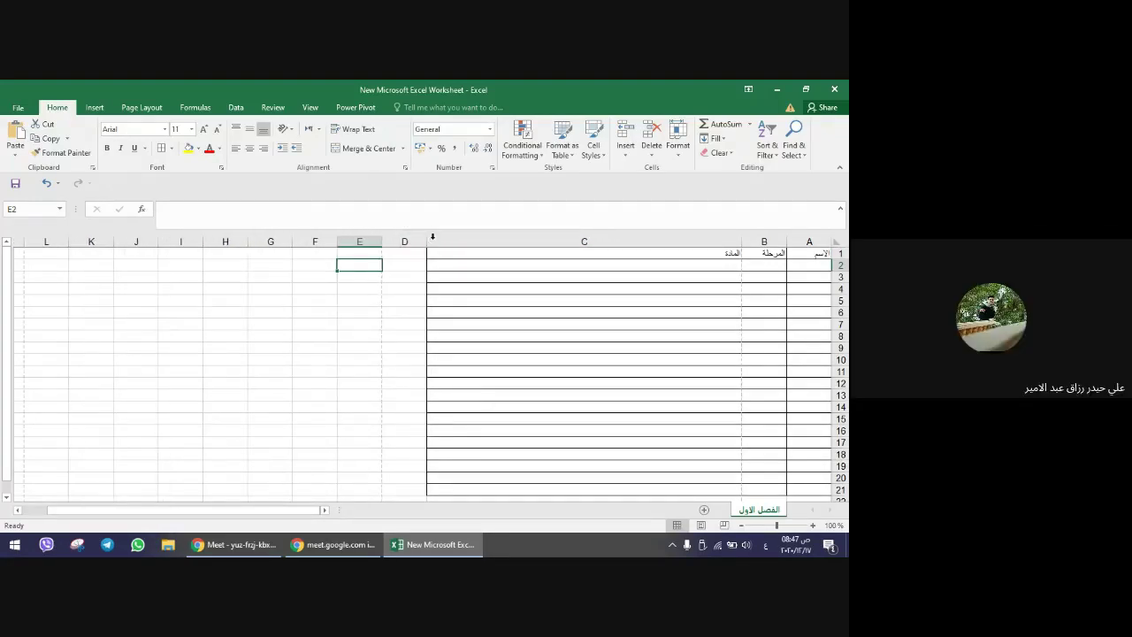
left_click(442, 237)
- Switch to the Google Meet call, read the chat messages, close the chat, and return to Excel
left_click(272, 546)
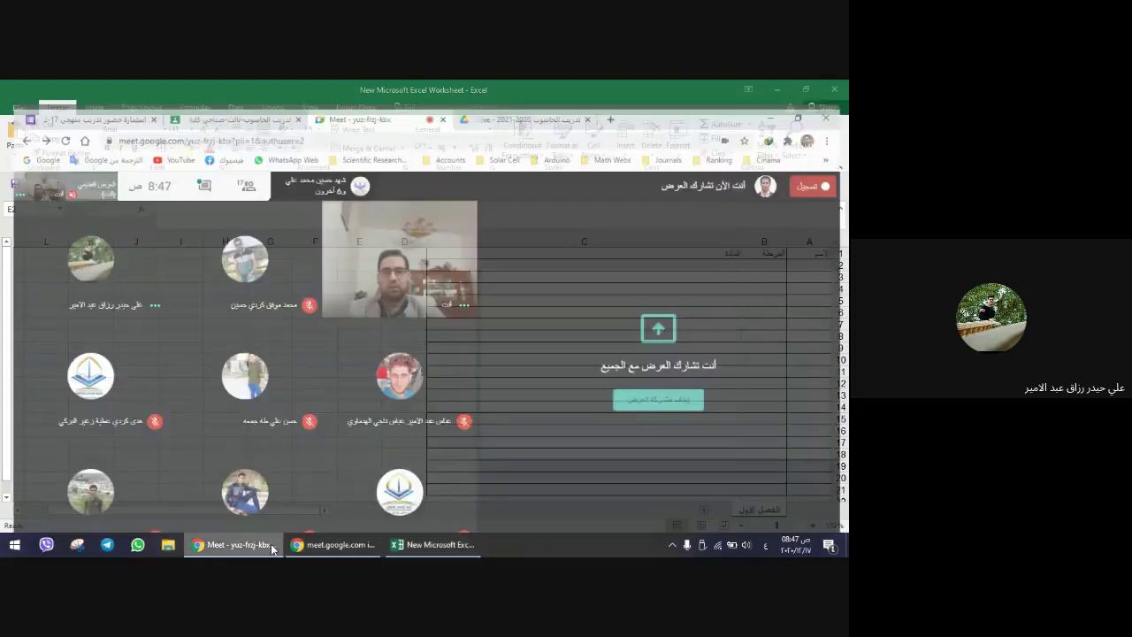
mouse_move(644, 422)
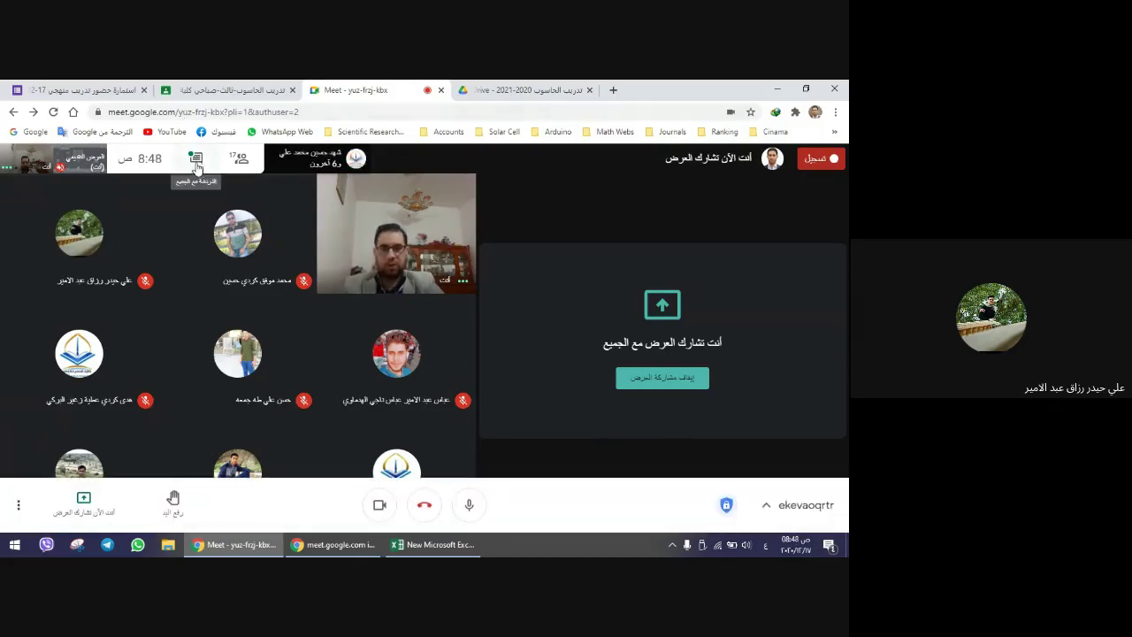
left_click(198, 168)
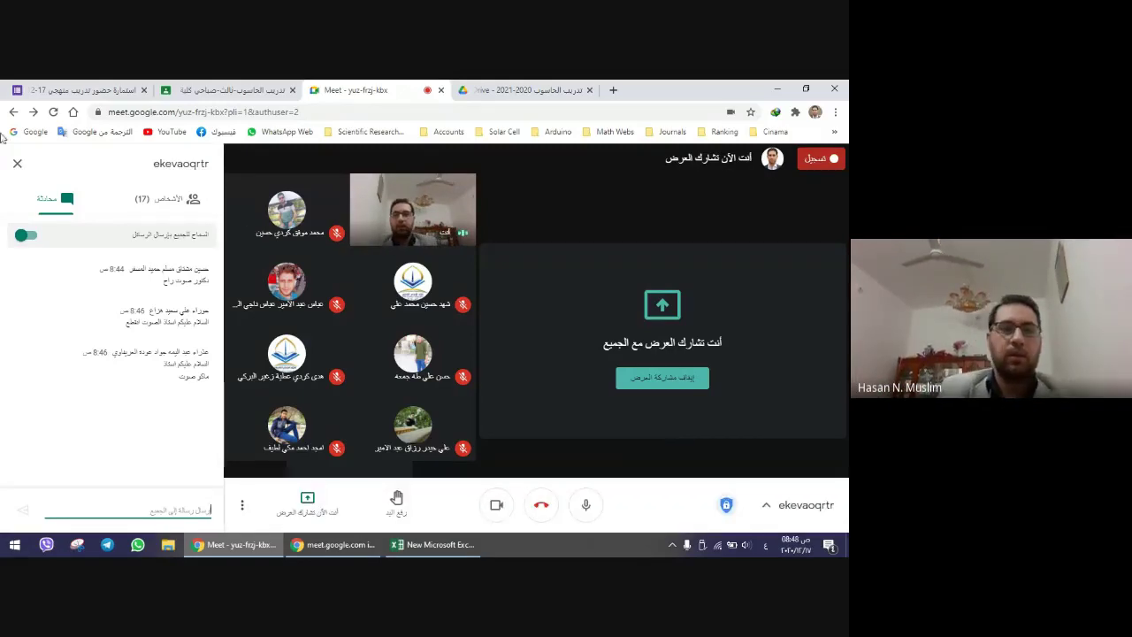
left_click(16, 164)
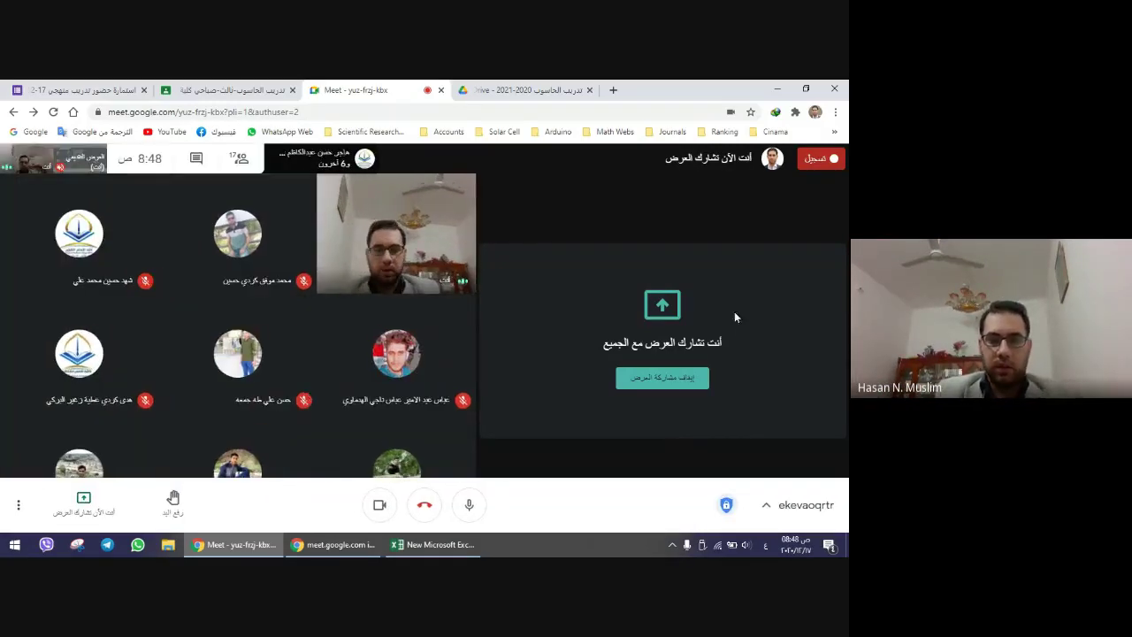
left_click(454, 550)
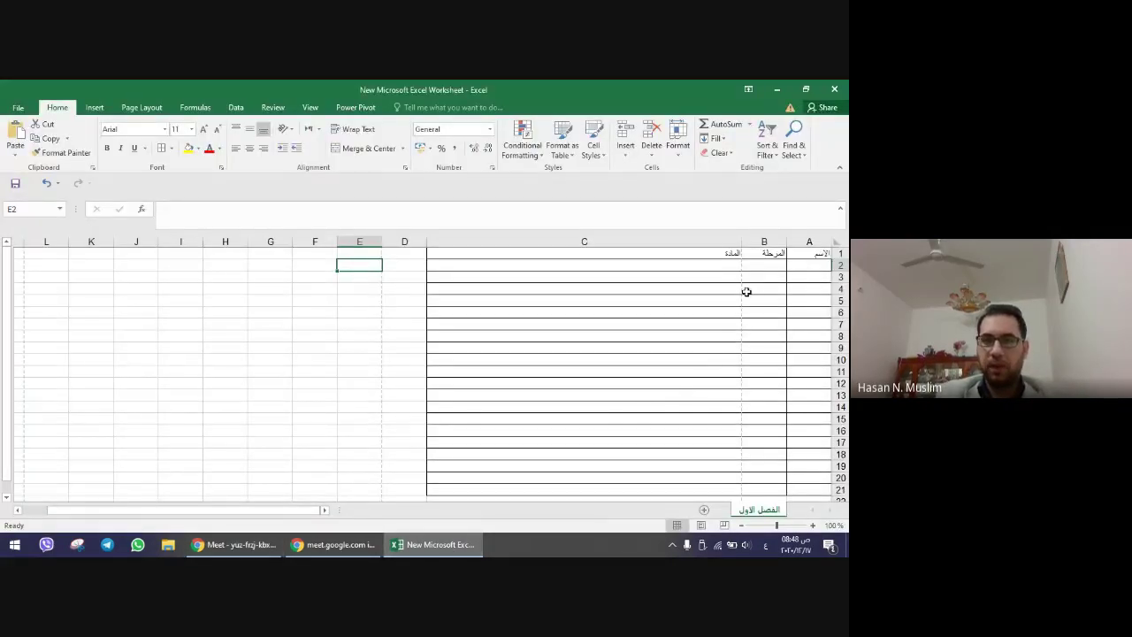
- Undo the last column C widening, view pages in Page Layout, and widen column C to fill the page
key("ctrl+z")
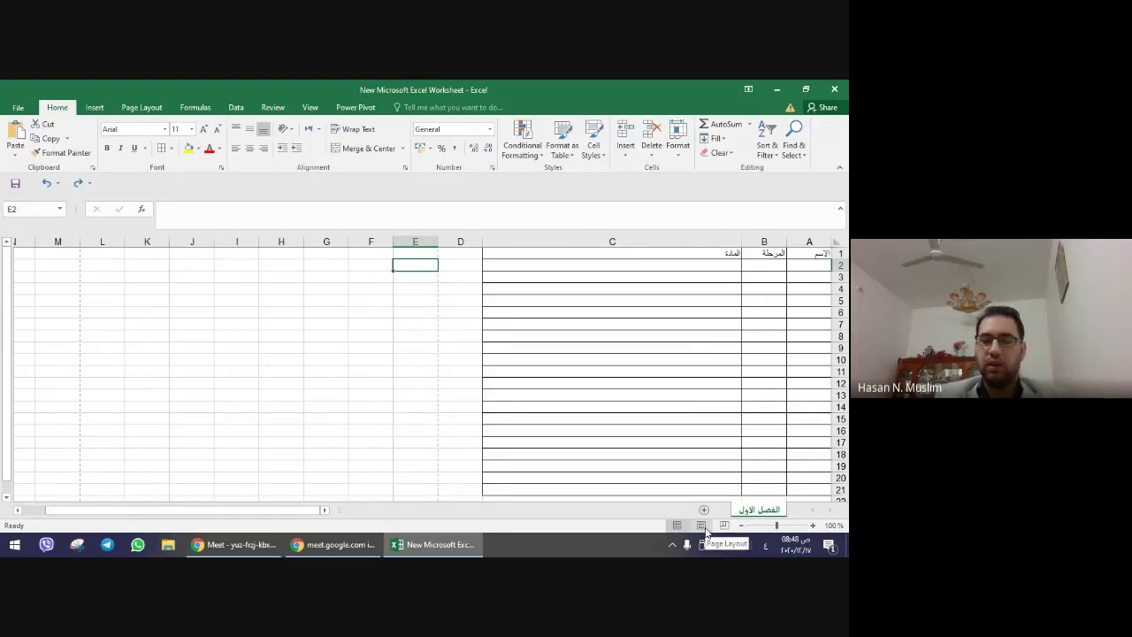
left_click(702, 525)
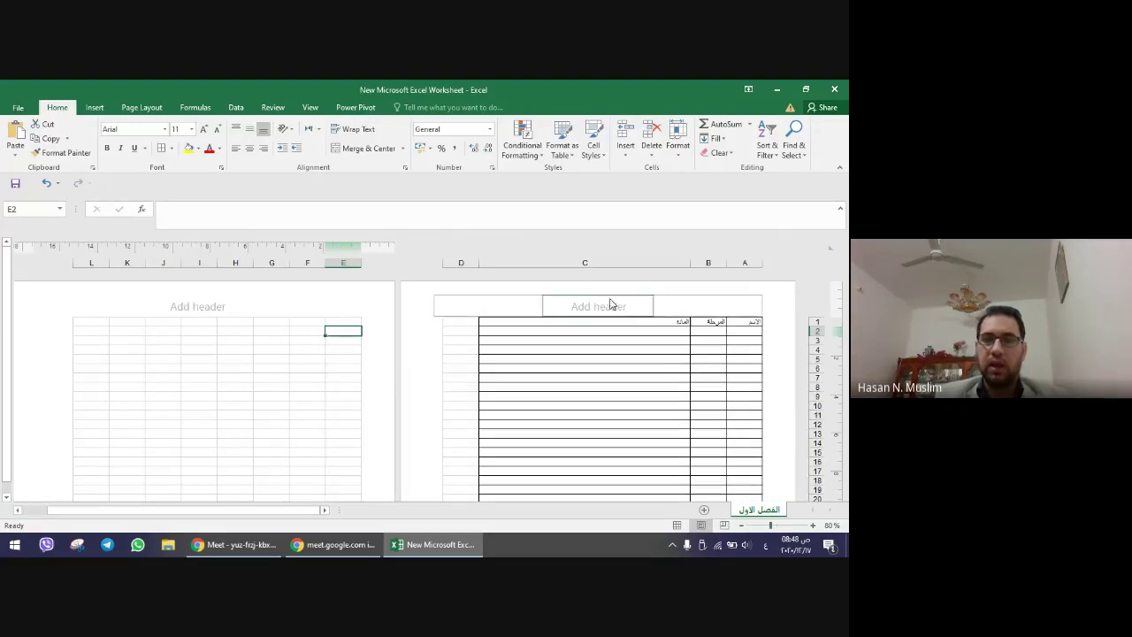
scroll(610, 318, "down", 5)
scroll(626, 372, "down", 5)
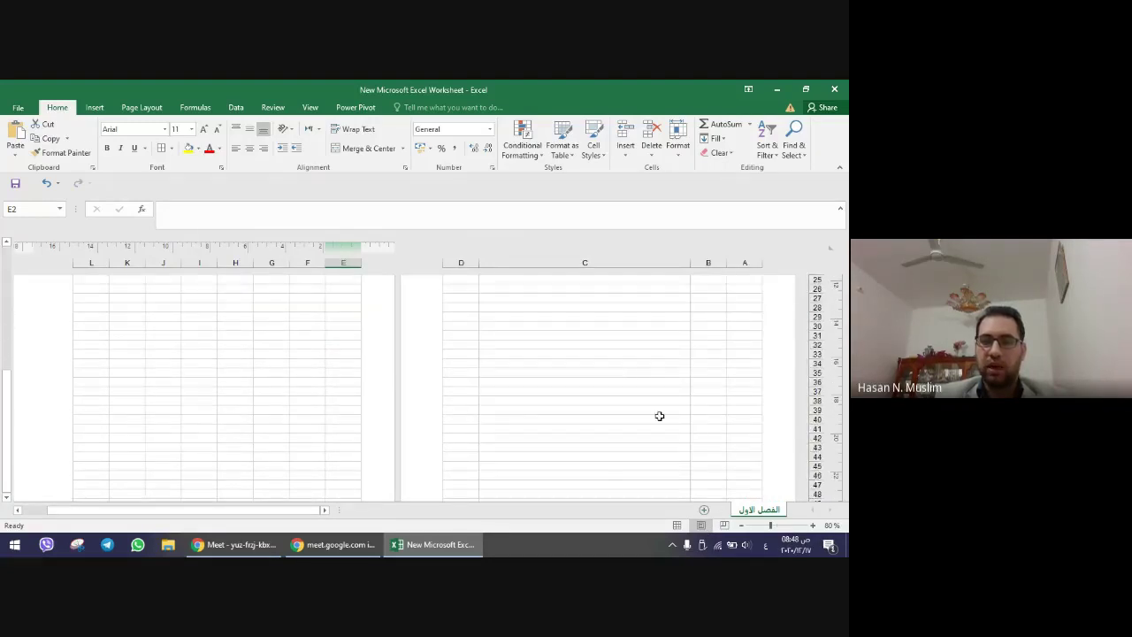
scroll(657, 416, "down", 3)
scroll(657, 414, "down", 4)
scroll(639, 392, "up", 15)
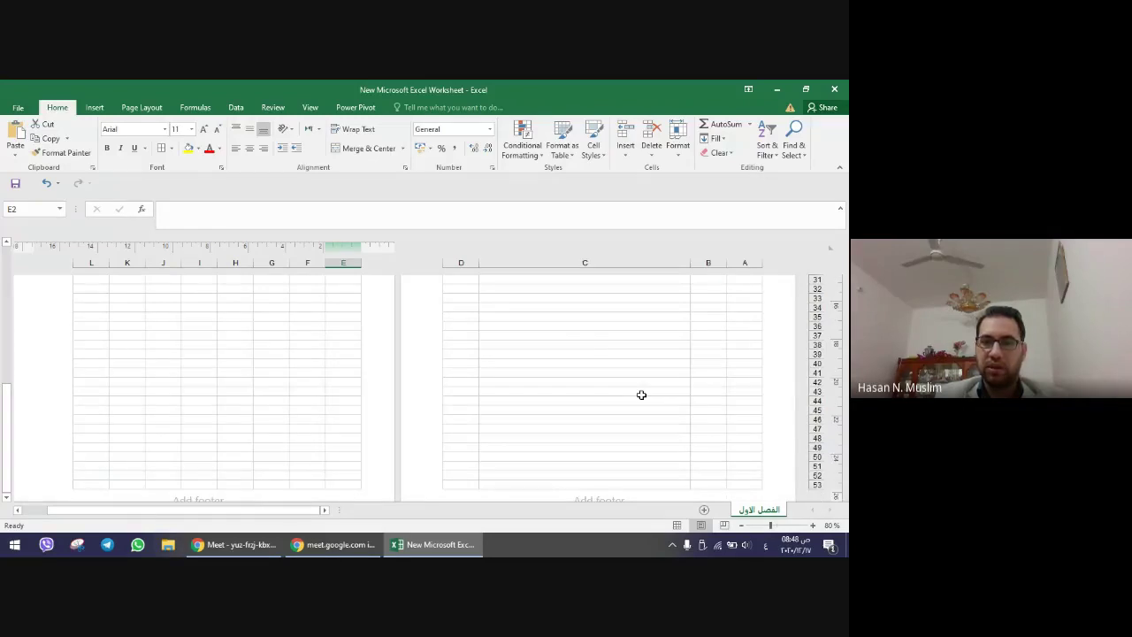
scroll(576, 326, "up", 2)
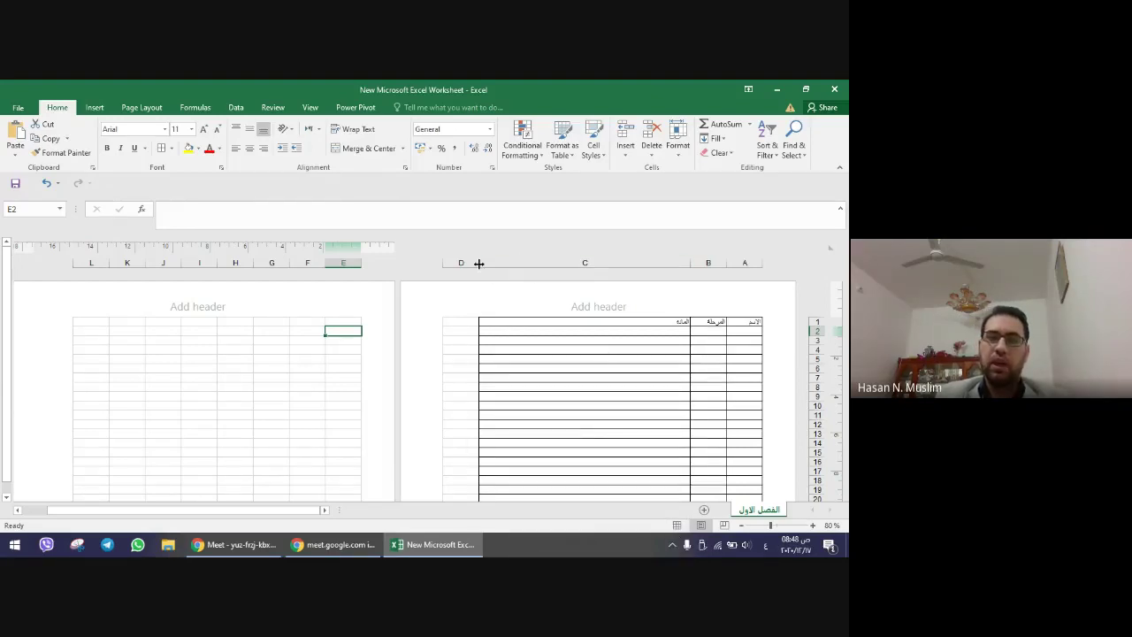
left_click_drag(478, 262, 463, 263)
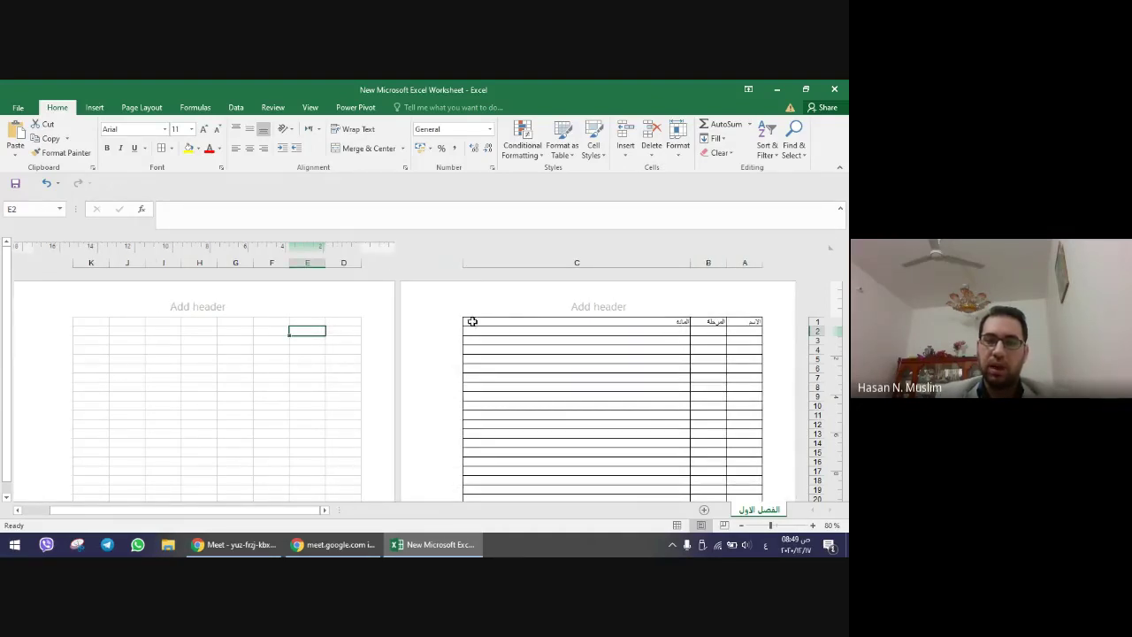
- Enter the heading الدرجة in cell D1 and switch the sheet back to Normal view
left_click(351, 321)
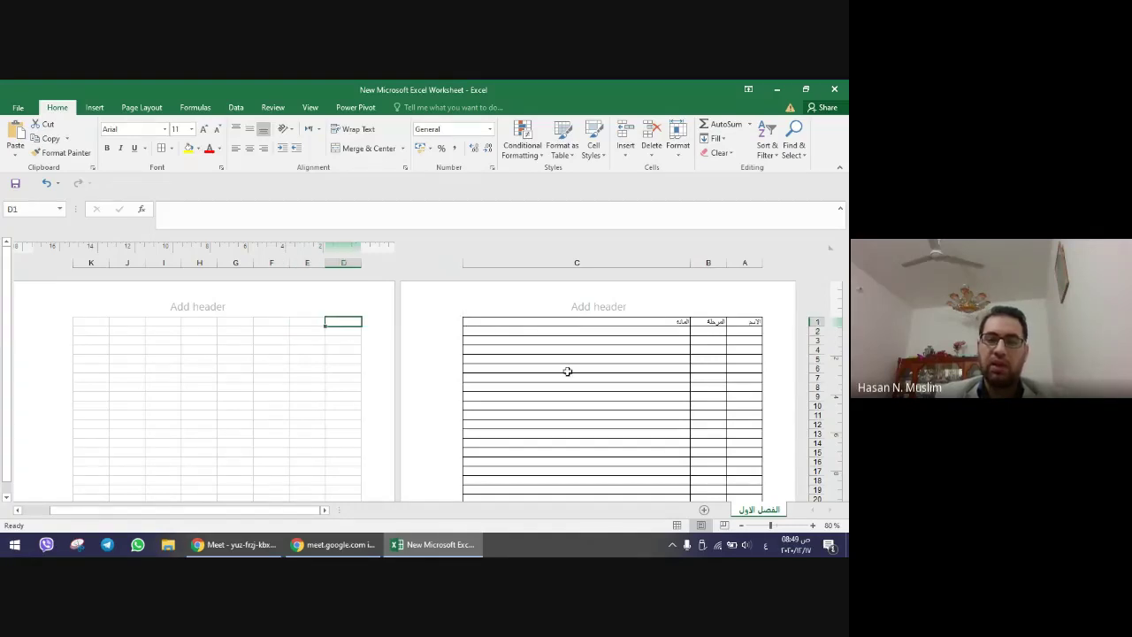
type("ال")
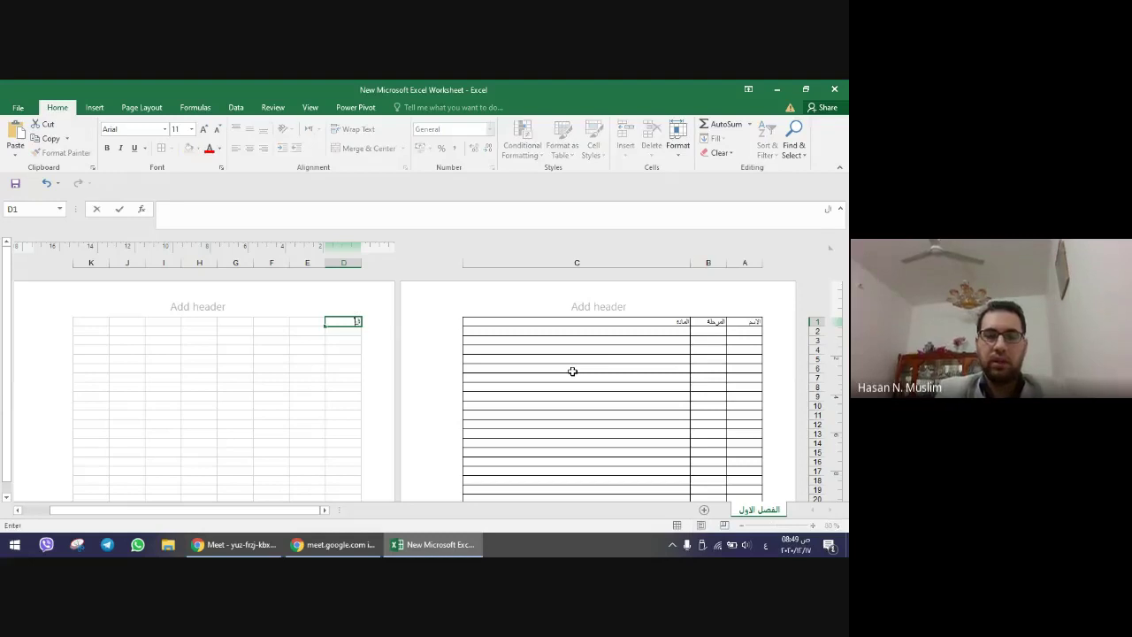
type("درجة")
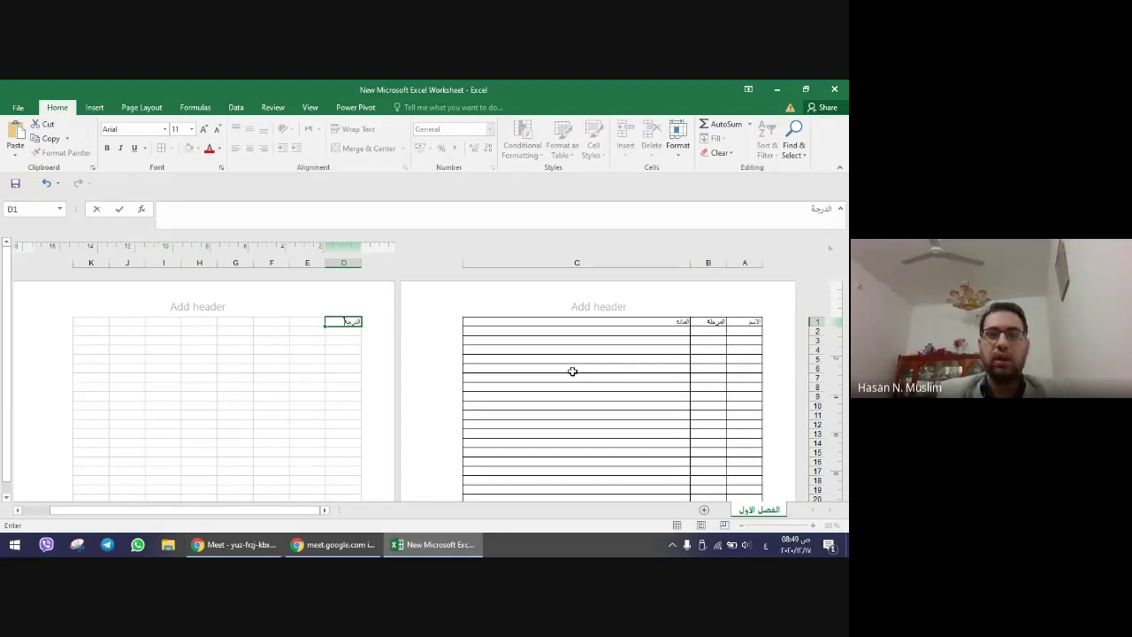
left_click(575, 338)
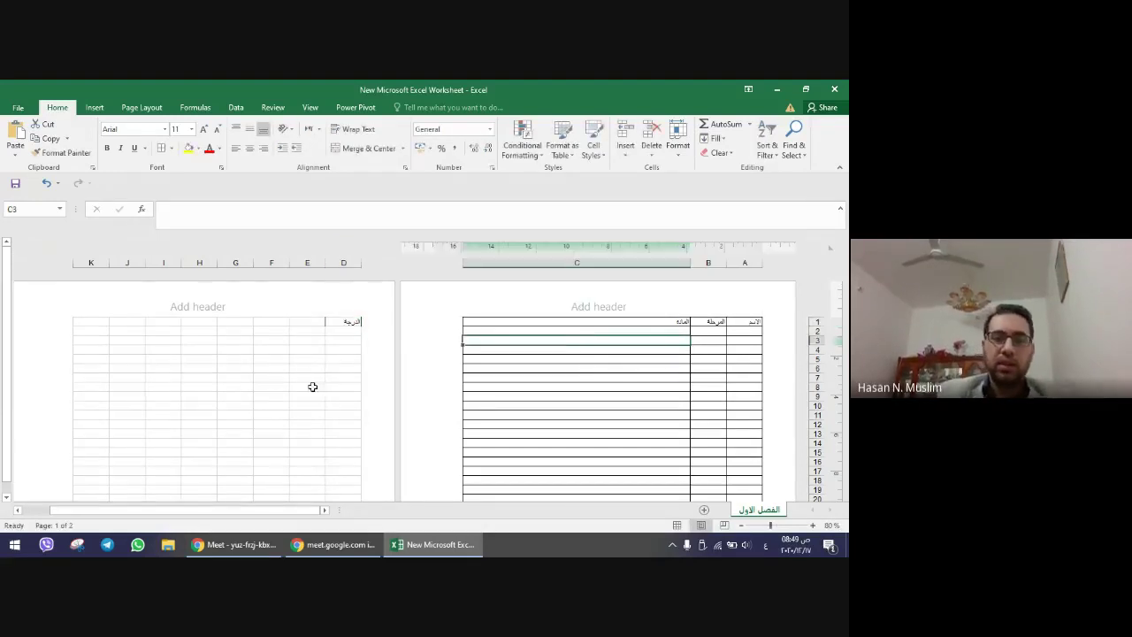
left_click(344, 326)
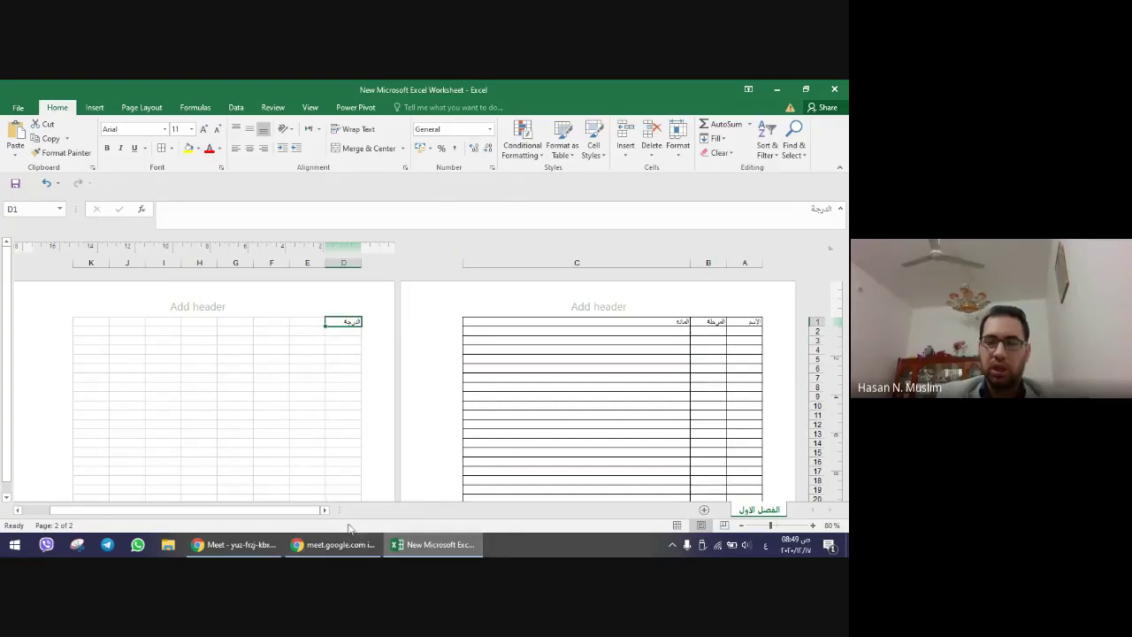
left_click(339, 545)
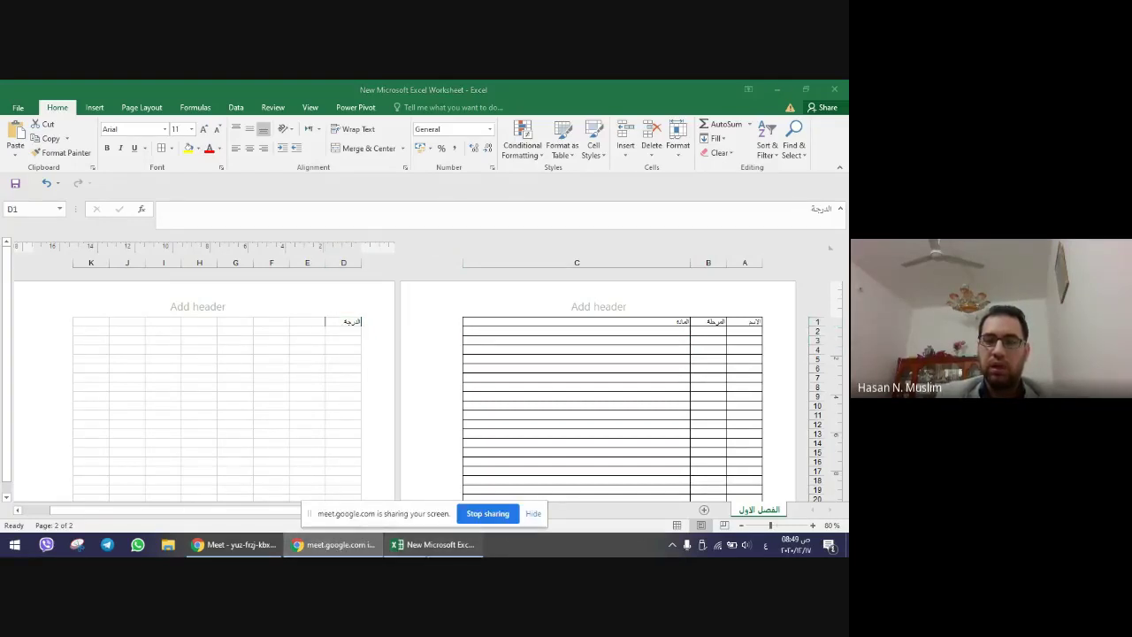
left_click(434, 545)
left_click(532, 513)
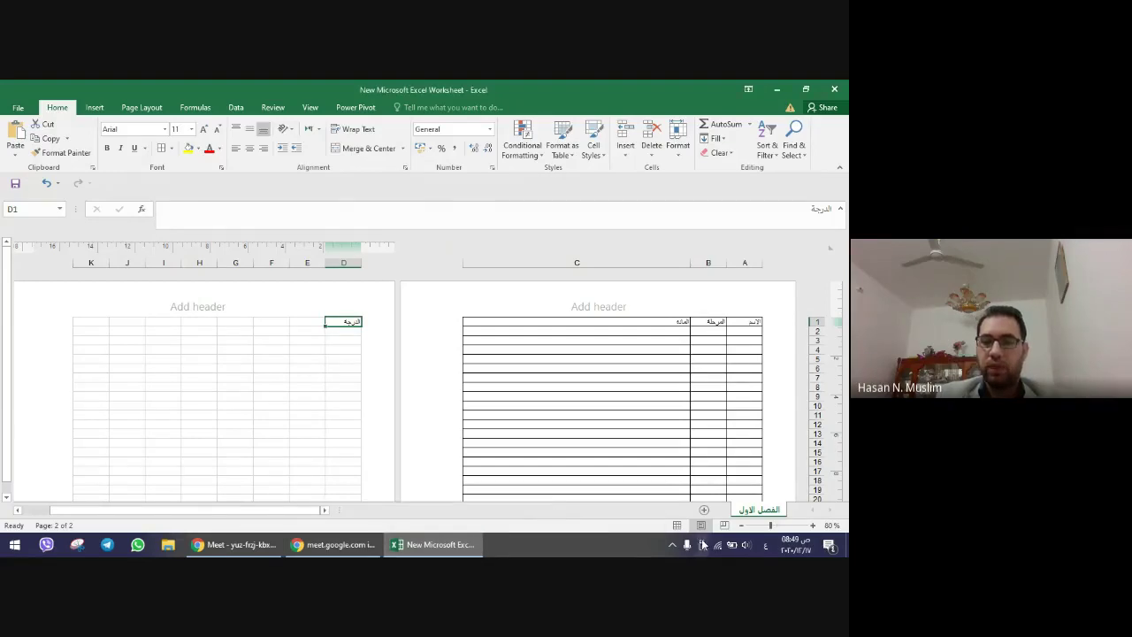
left_click(677, 525)
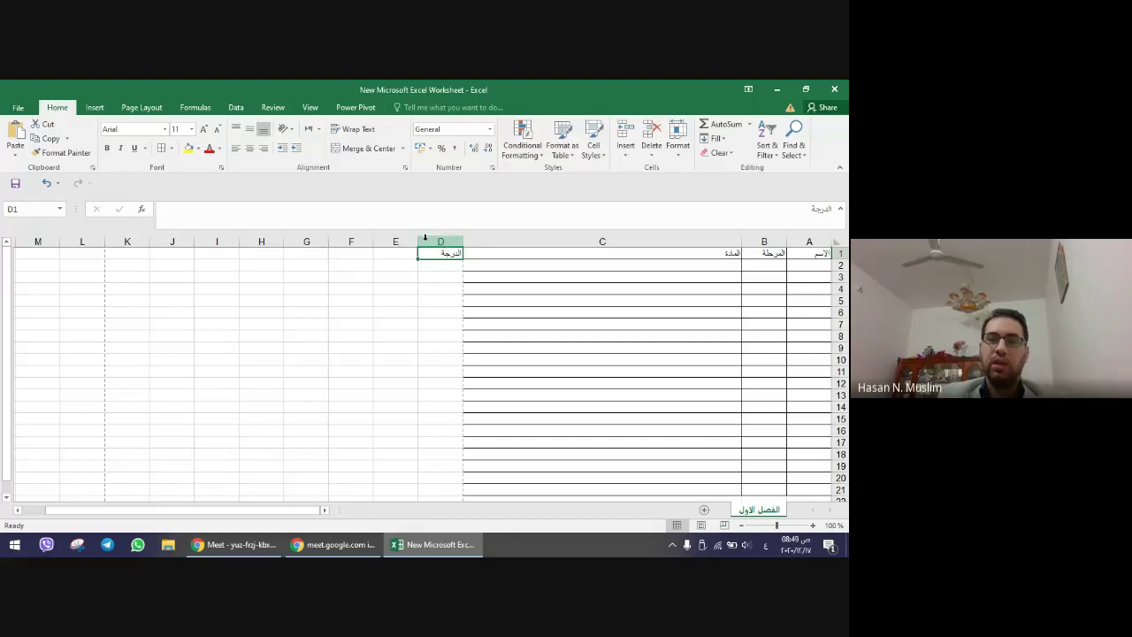
- Widen column D, inspect the zoomed-out sheet in Page Layout view, then undo the column widening
left_click_drag(420, 242, 394, 241)
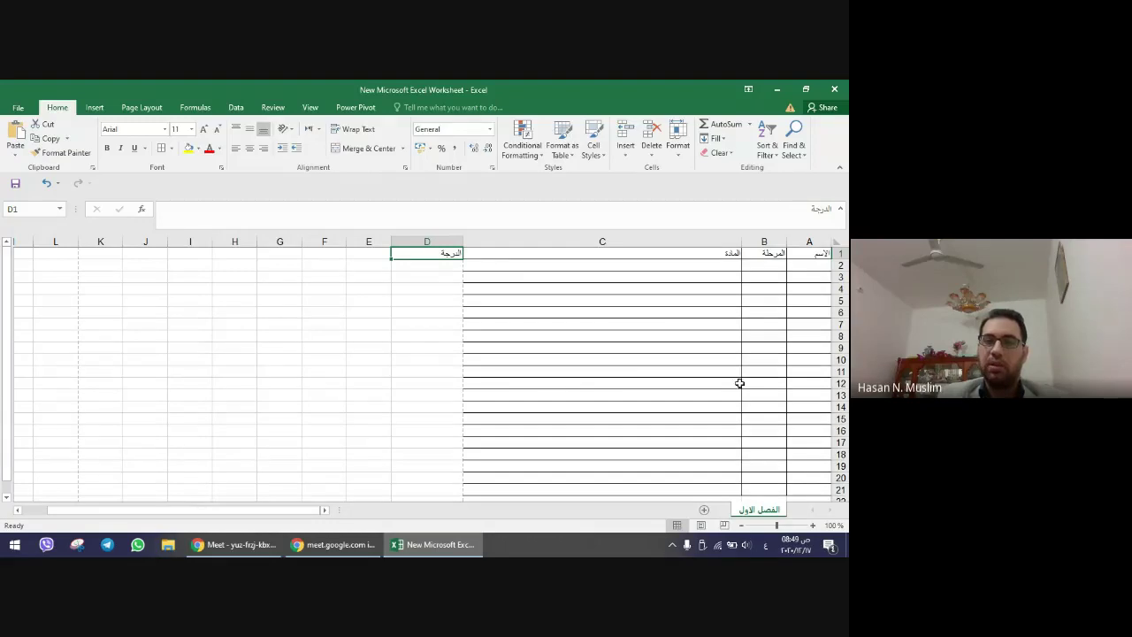
scroll(739, 383, "down", 6)
scroll(763, 361, "down", 3)
scroll(763, 362, "down", 5)
scroll(760, 356, "down", 2)
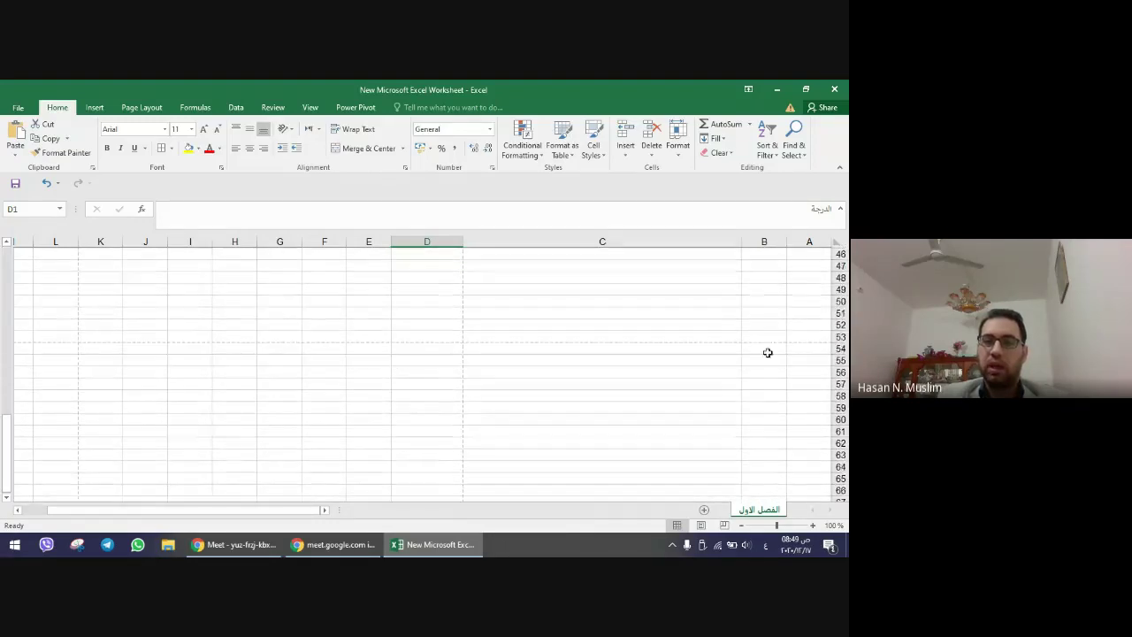
left_click(741, 526)
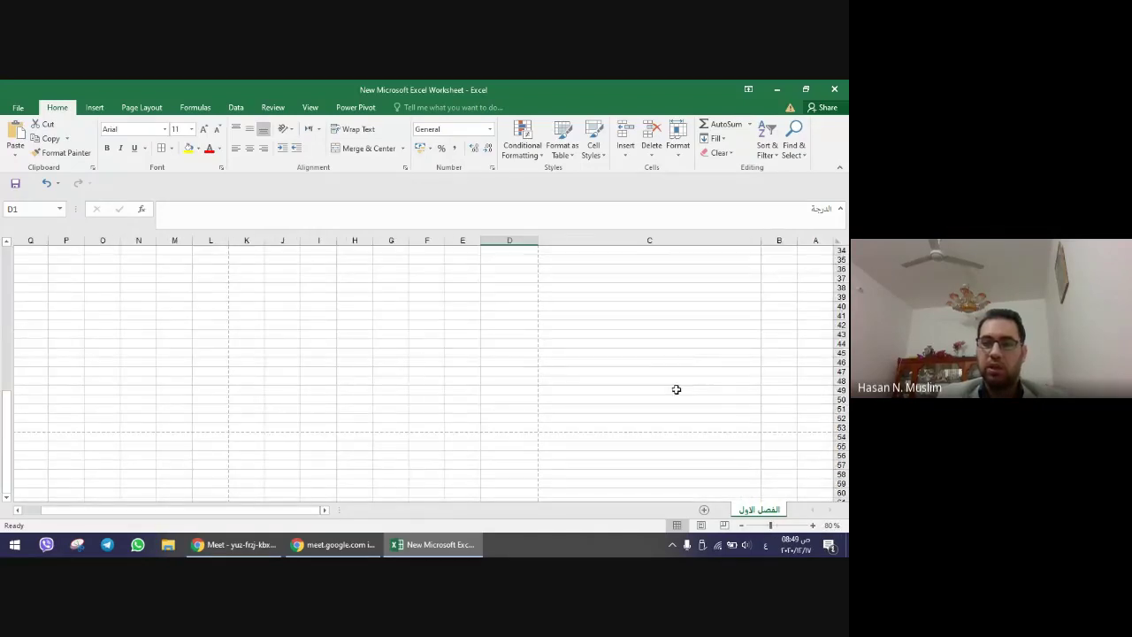
scroll(674, 389, "up", 15)
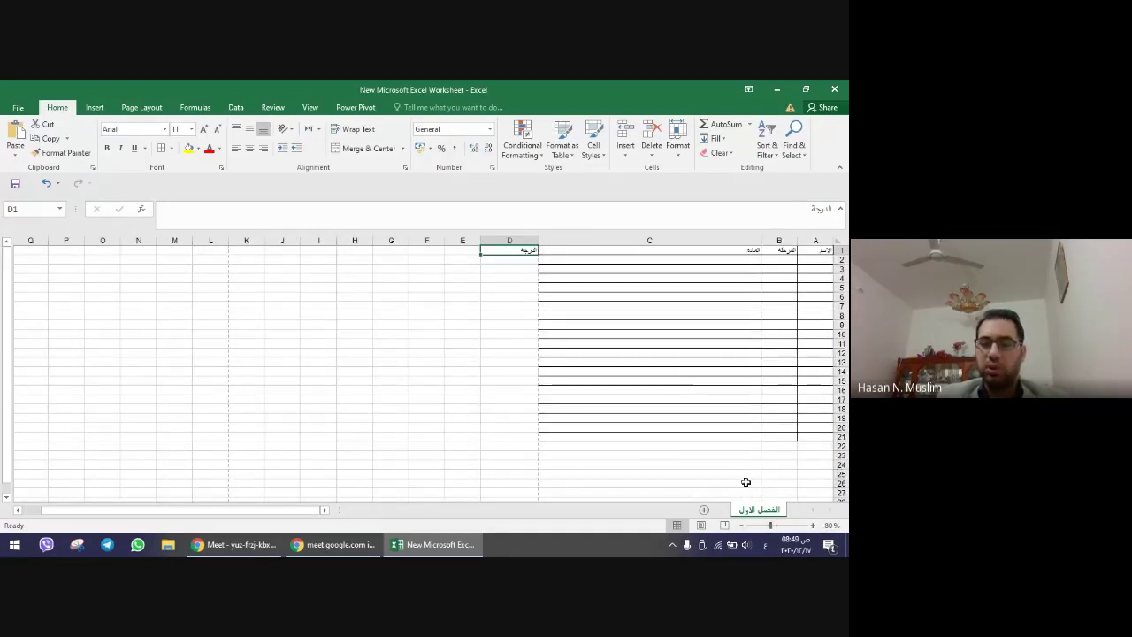
left_click(701, 525)
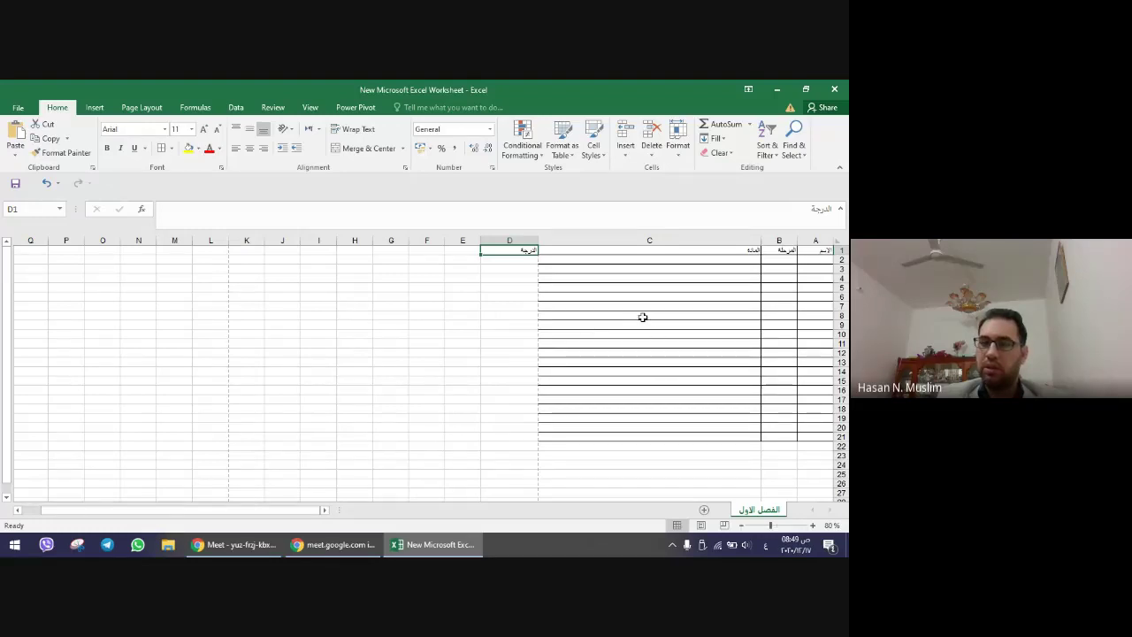
scroll(638, 315, "up", 1)
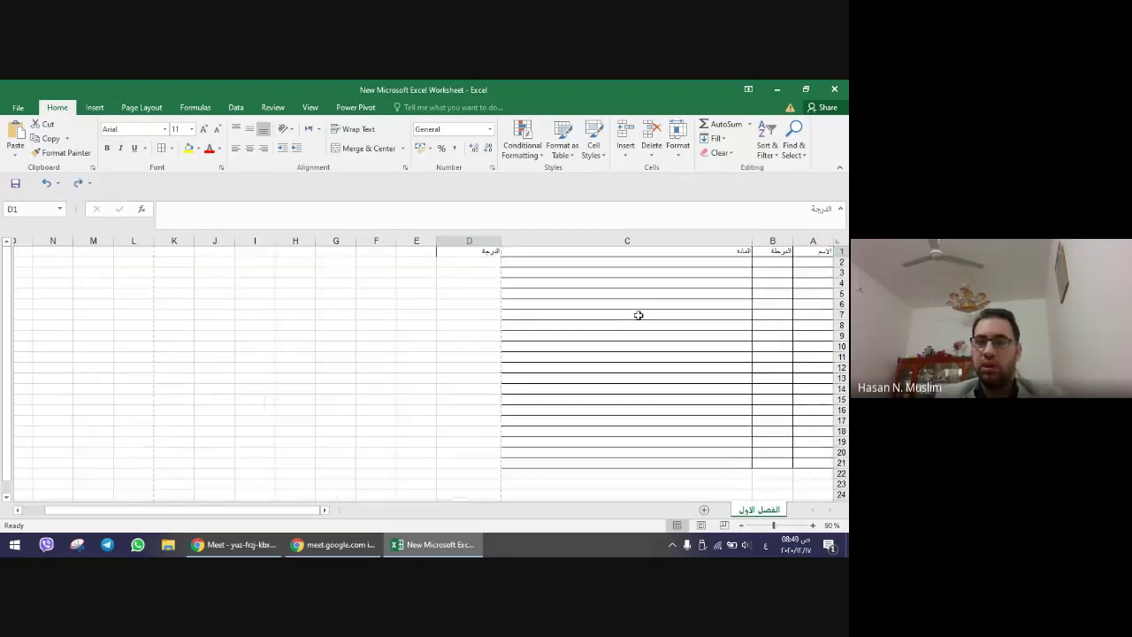
scroll(638, 315, "up", 1)
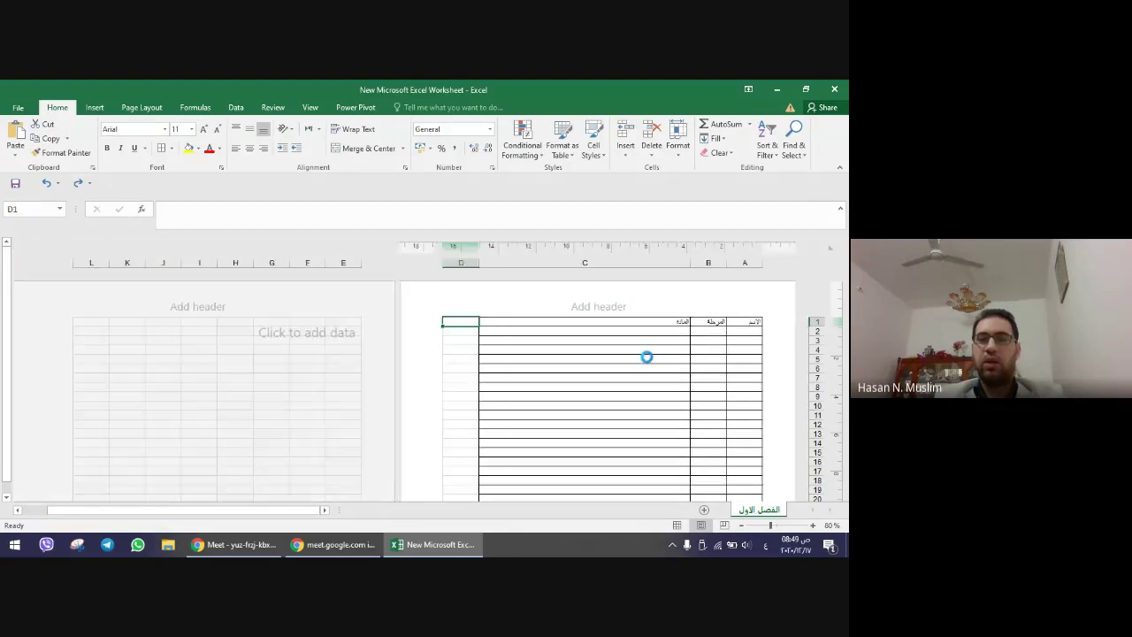
key("ctrl+z")
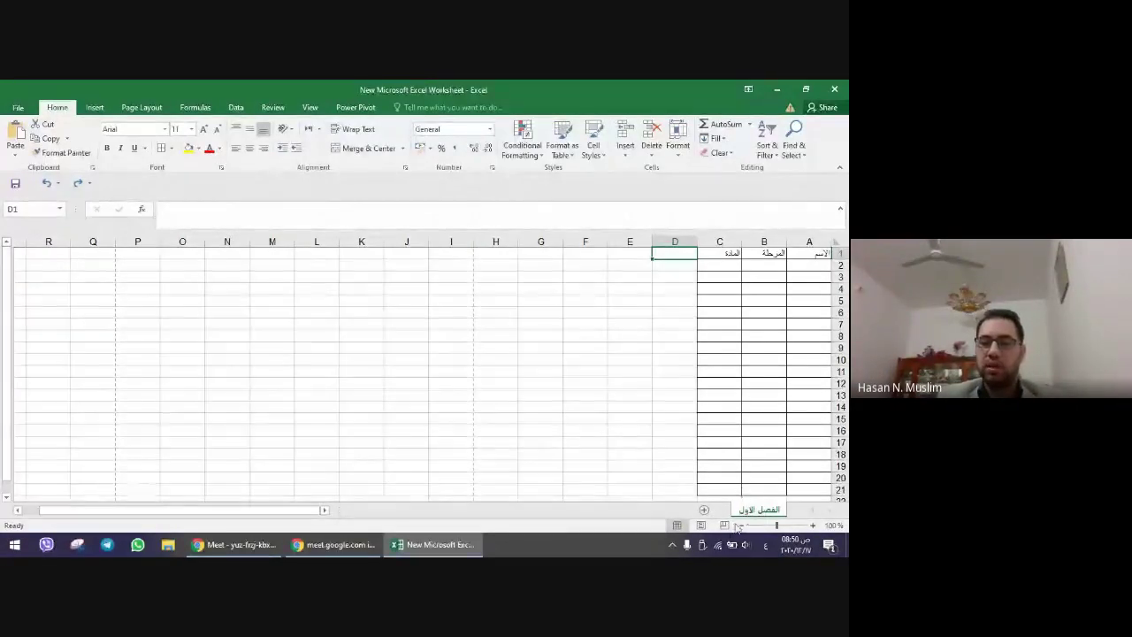
- In Page Layout view, narrow column C slightly and scroll to check the header and footer areas
left_click(703, 525)
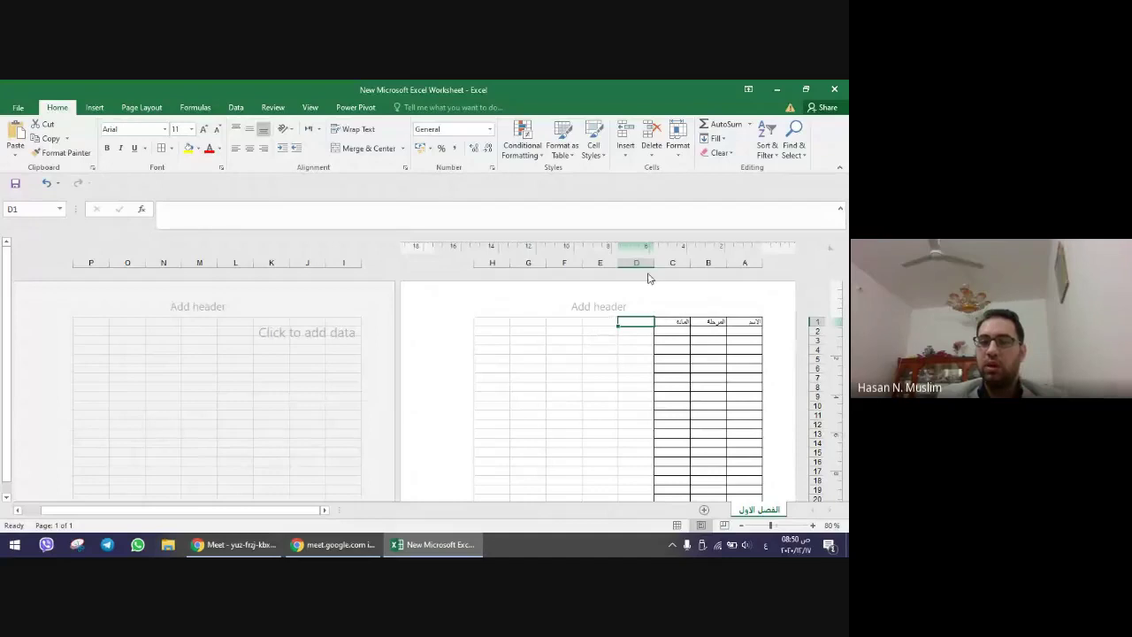
left_click_drag(654, 265, 674, 264)
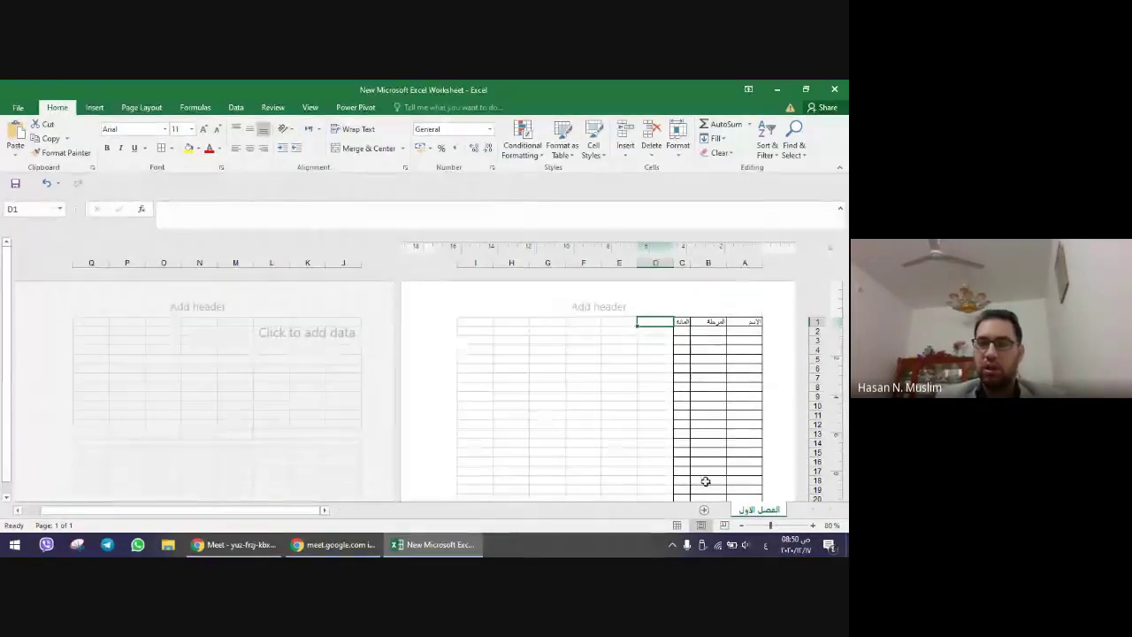
scroll(682, 407, "down", 5)
scroll(676, 405, "down", 2)
scroll(664, 402, "down", 3)
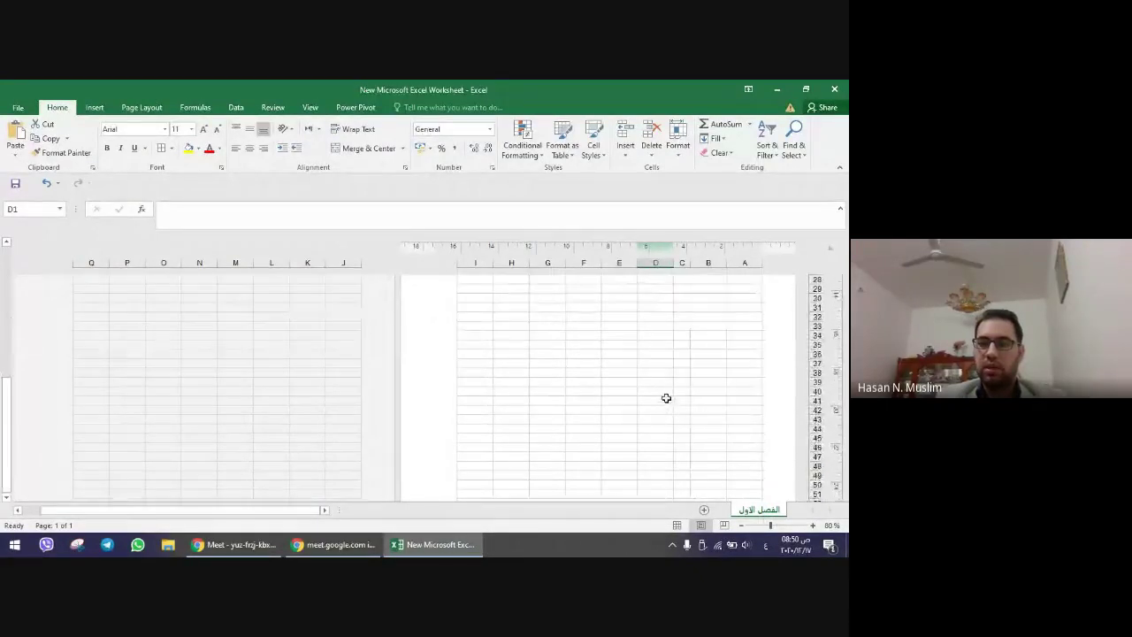
scroll(672, 402, "down", 2)
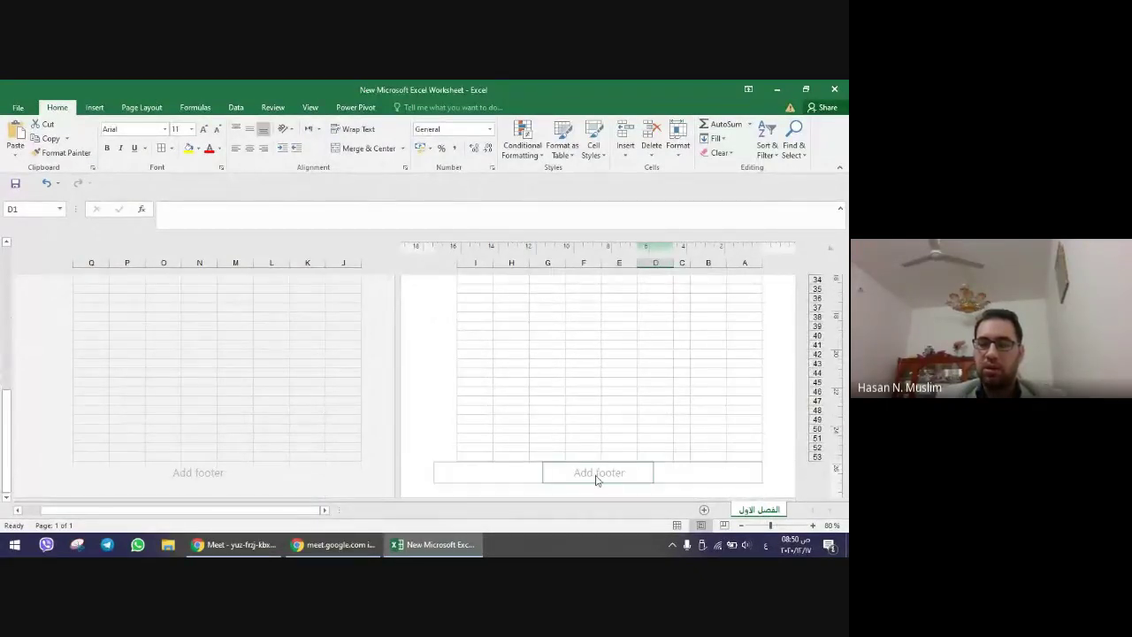
scroll(644, 438, "up", 10)
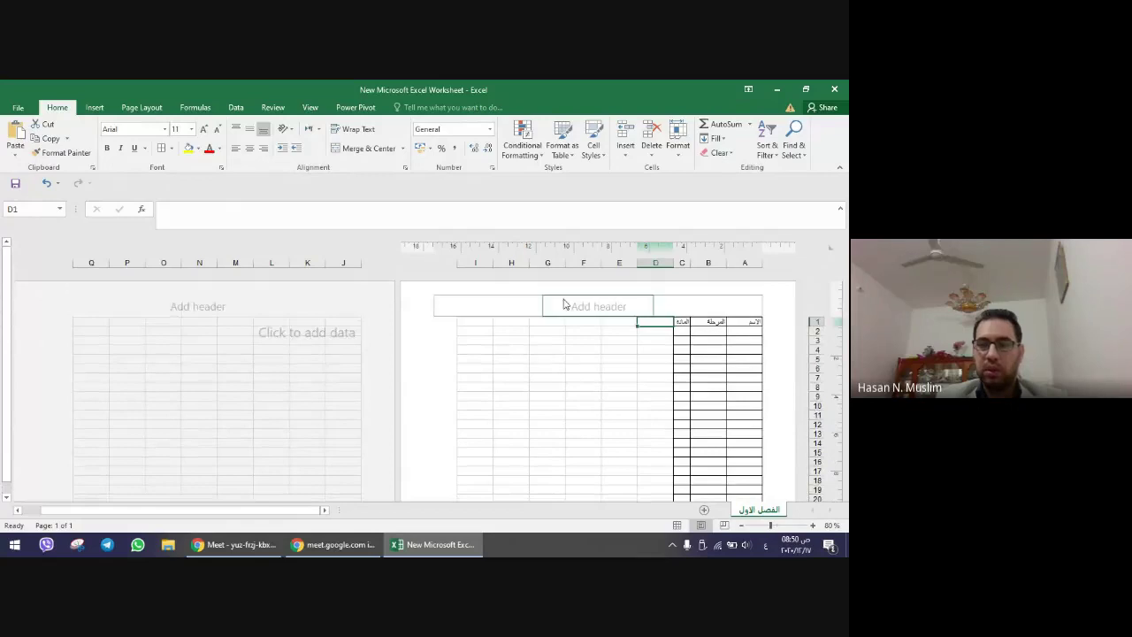
scroll(621, 349, "down", 5)
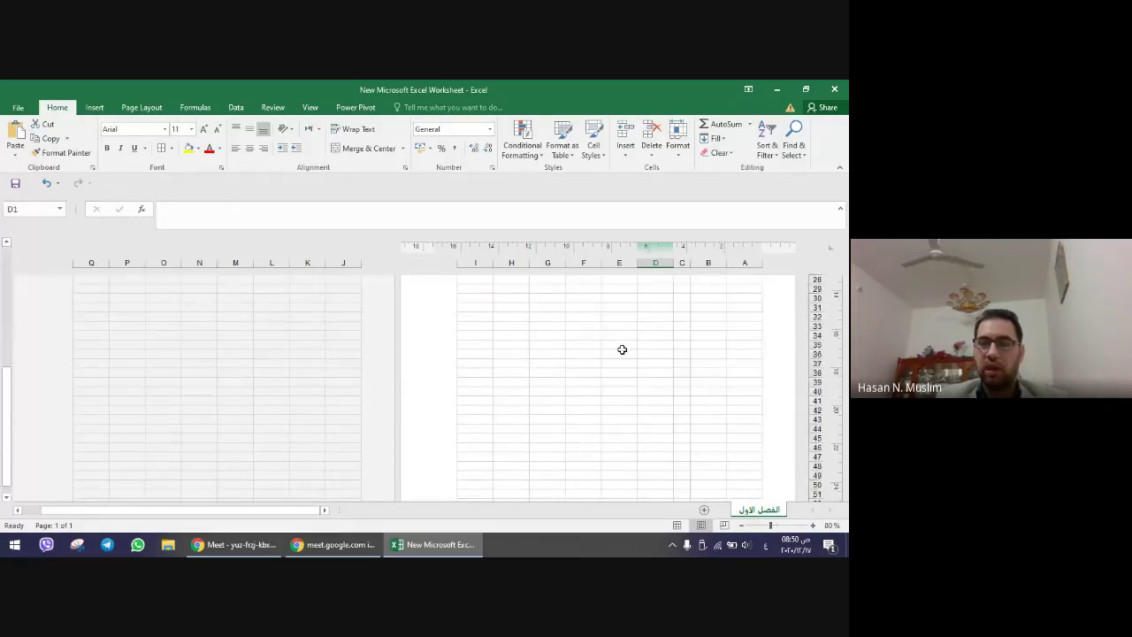
scroll(658, 387, "down", 6)
scroll(590, 368, "down", 3)
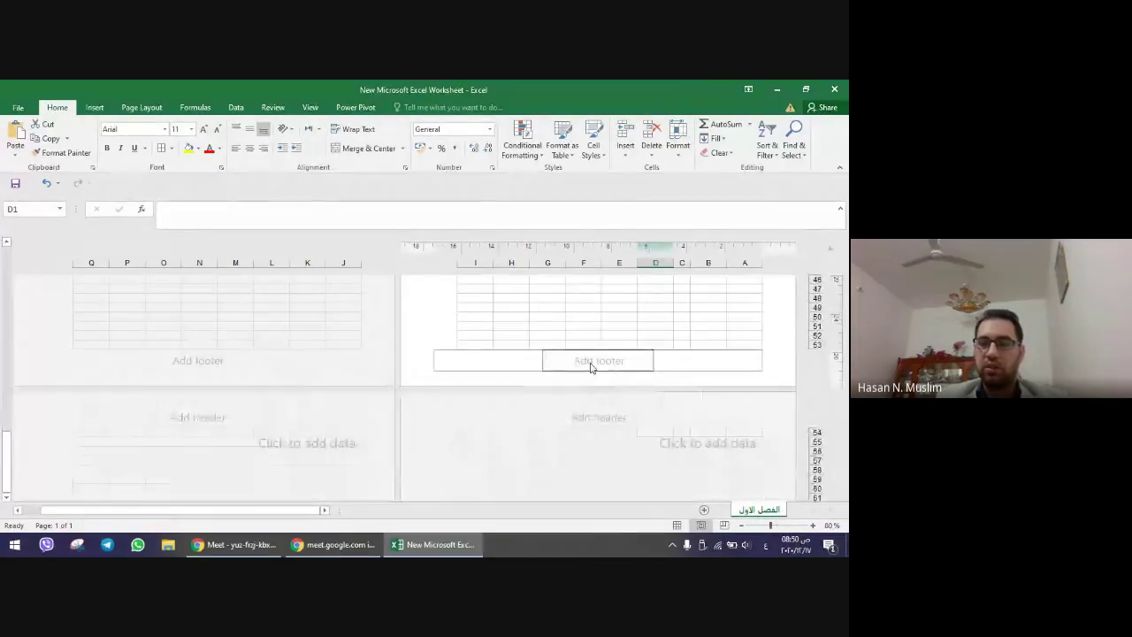
scroll(595, 362, "up", 14)
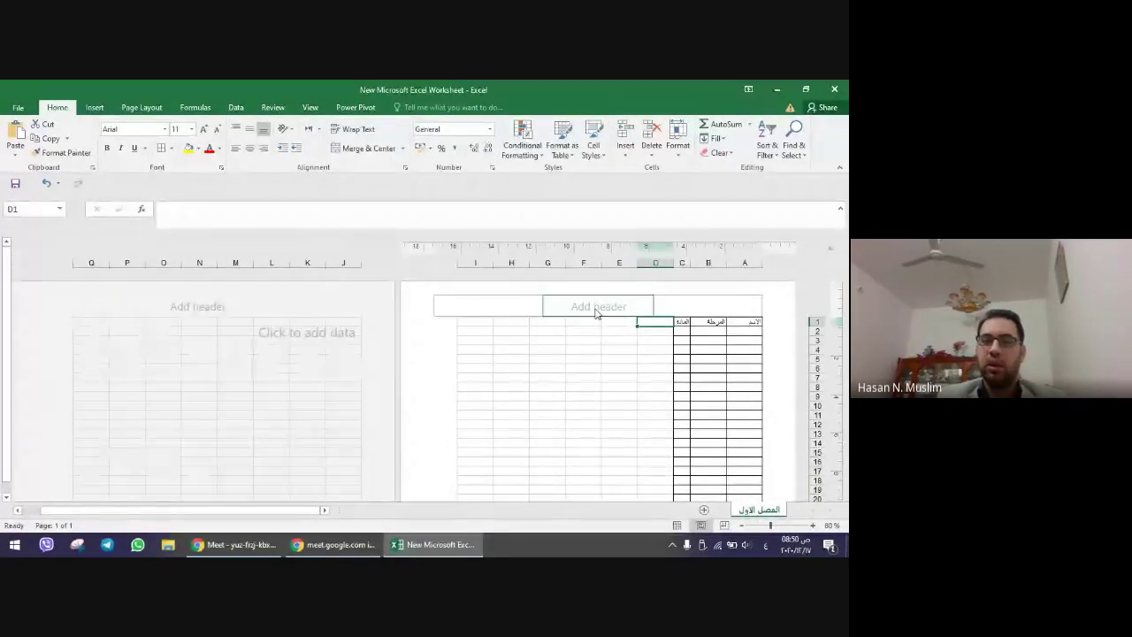
- Type the college name كلية الامام الكاظم into the page header's right section
left_click(596, 308)
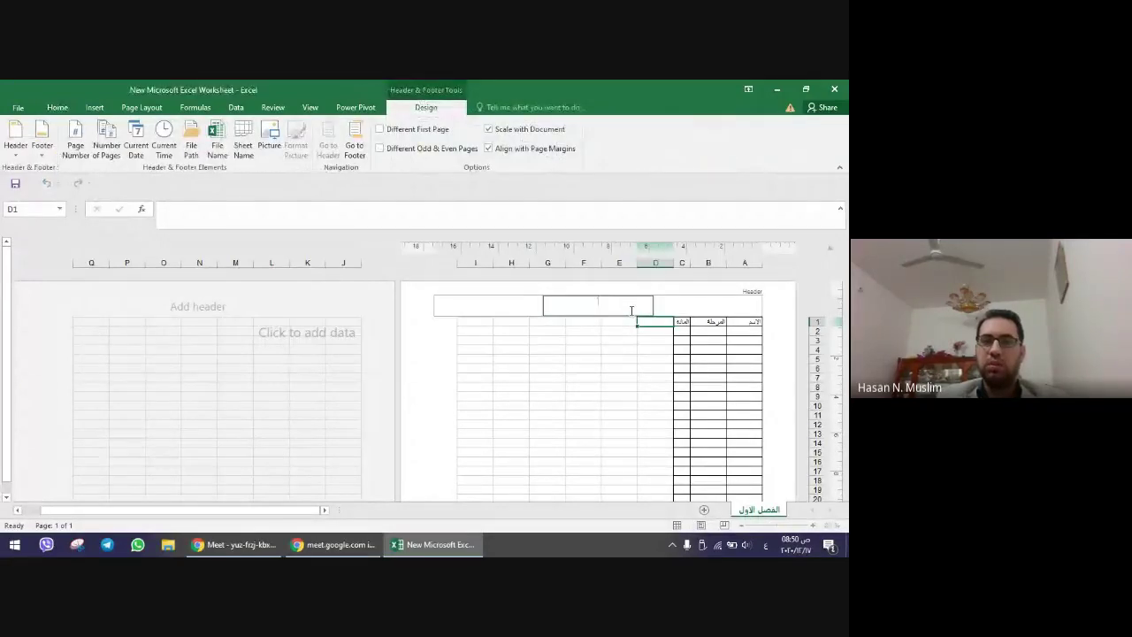
left_click(510, 303)
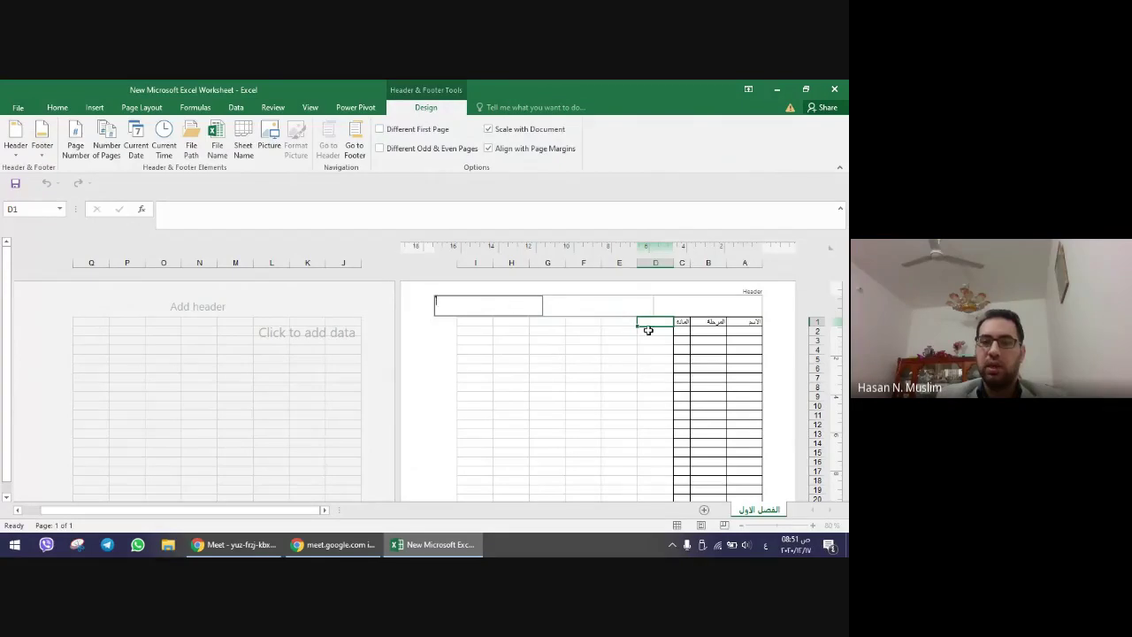
left_click(734, 308)
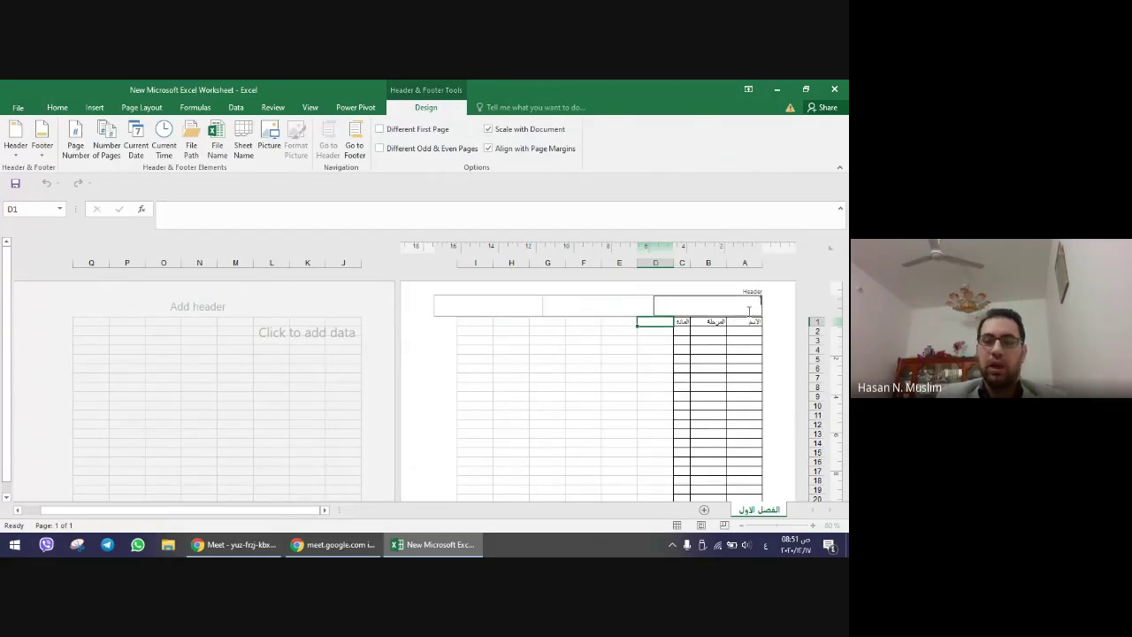
type("كلية ال")
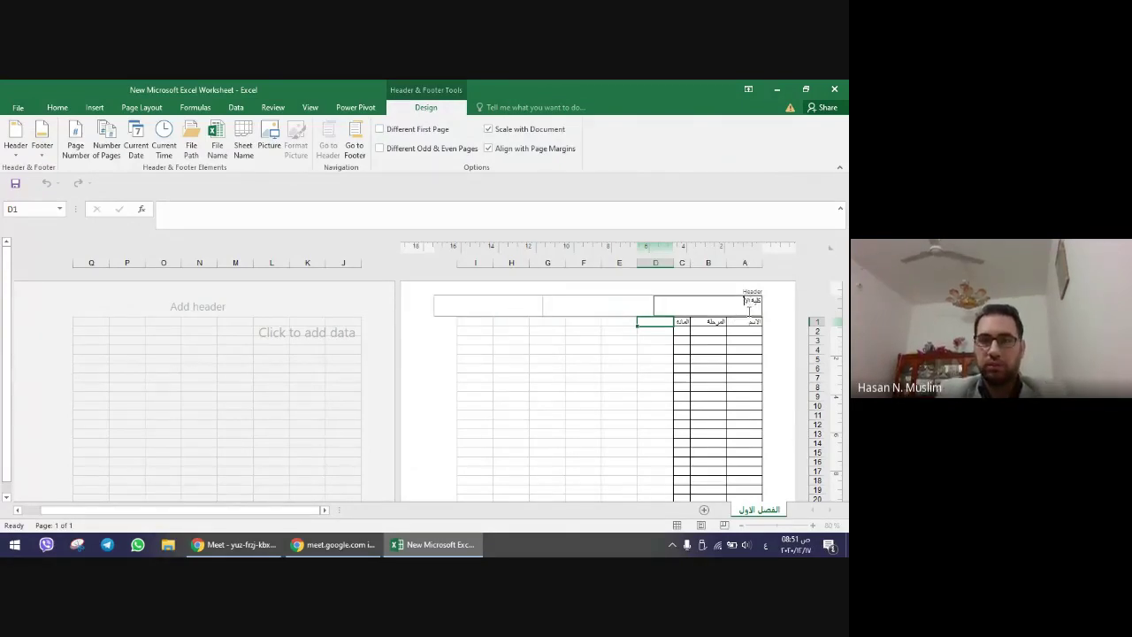
type("امام الكاظم")
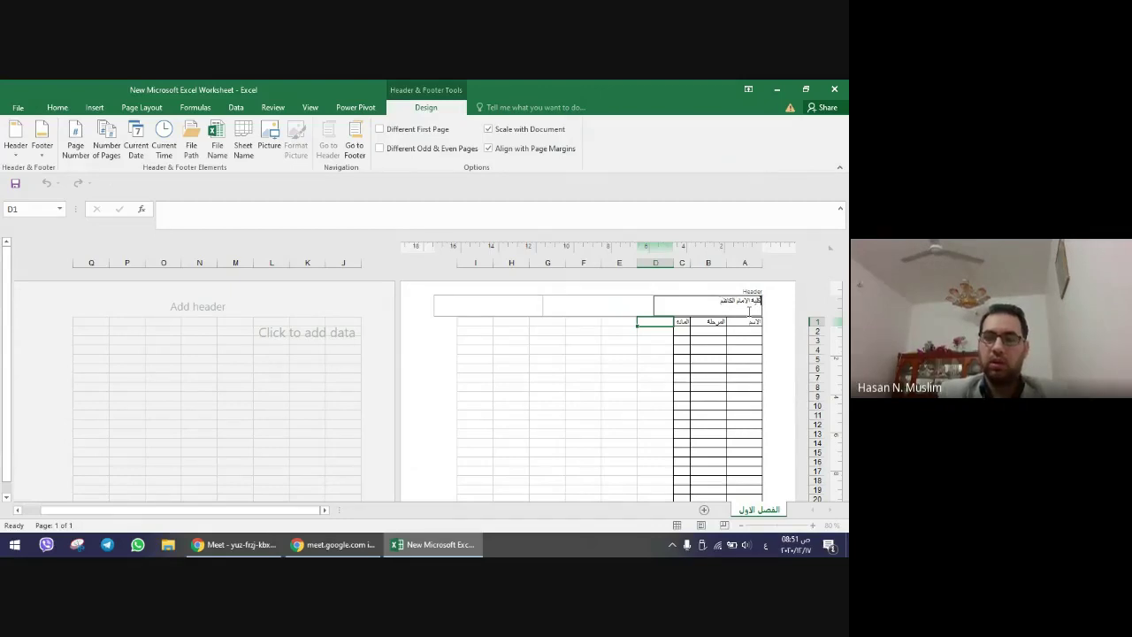
- Add the department name قسم هندسة تقنيات الحاسوب to the header's left section
left_click(528, 297)
type("ا")
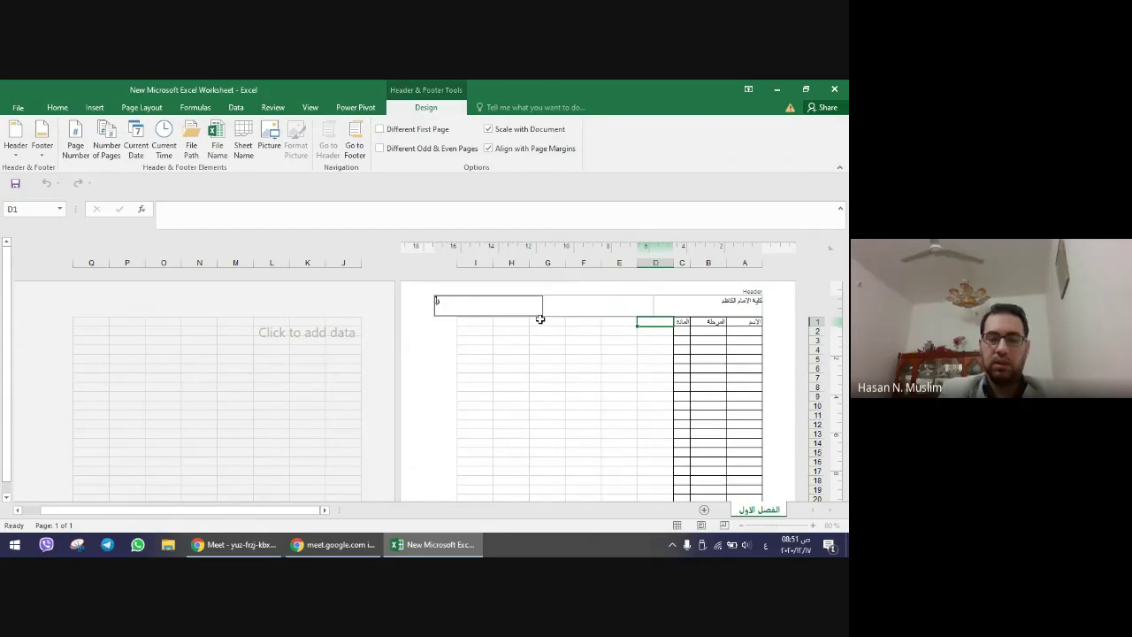
type(" هندس")
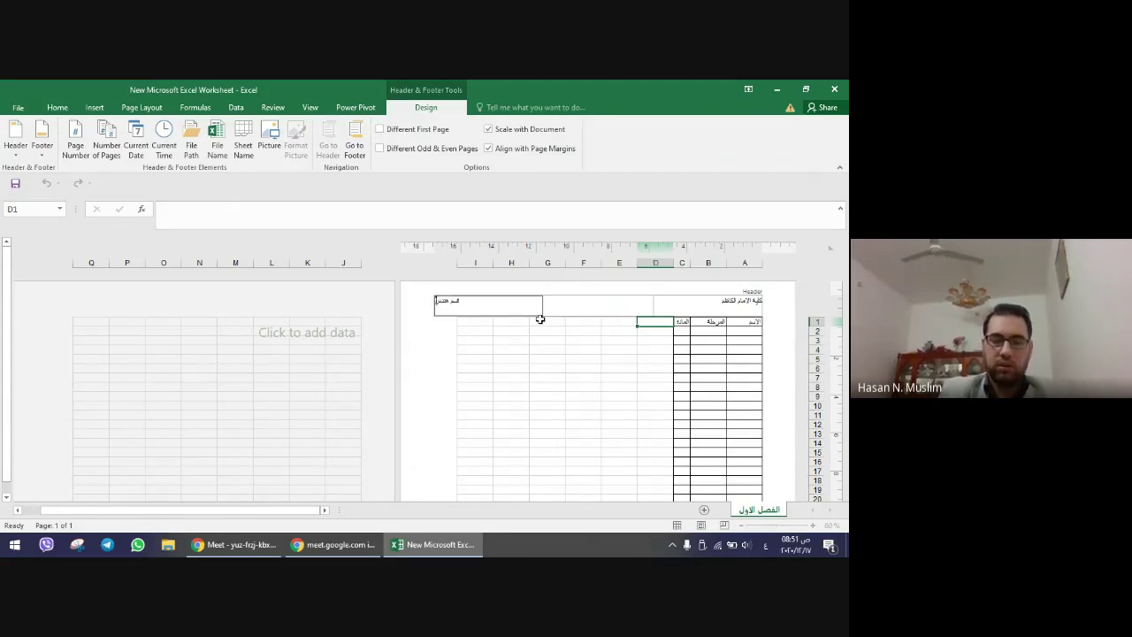
type("ة تقنيات ال")
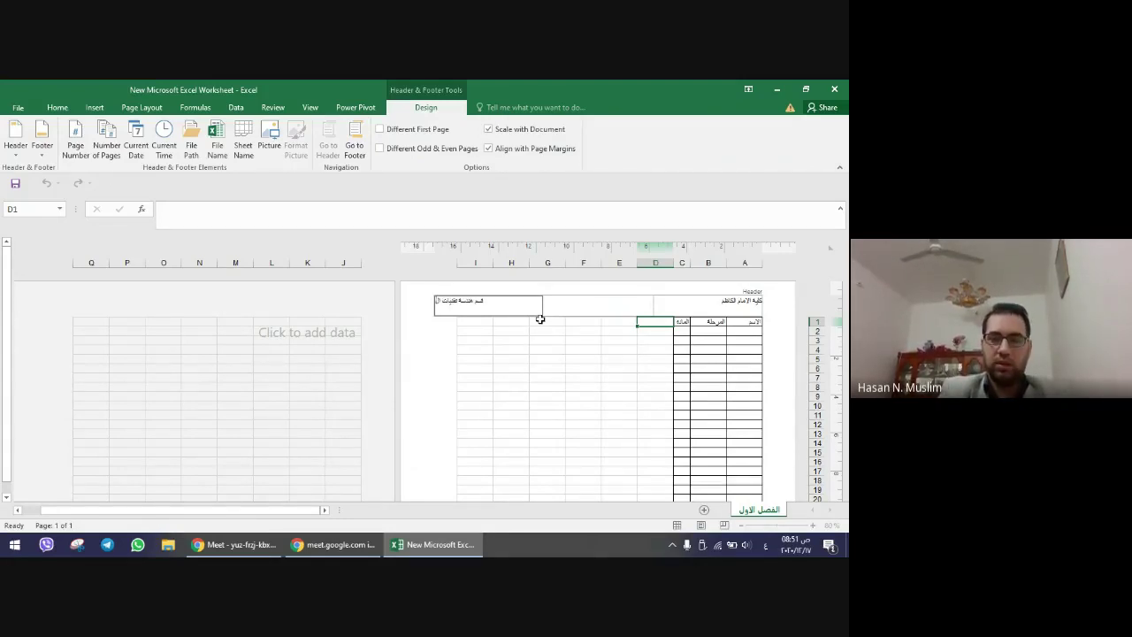
type("ماسوب")
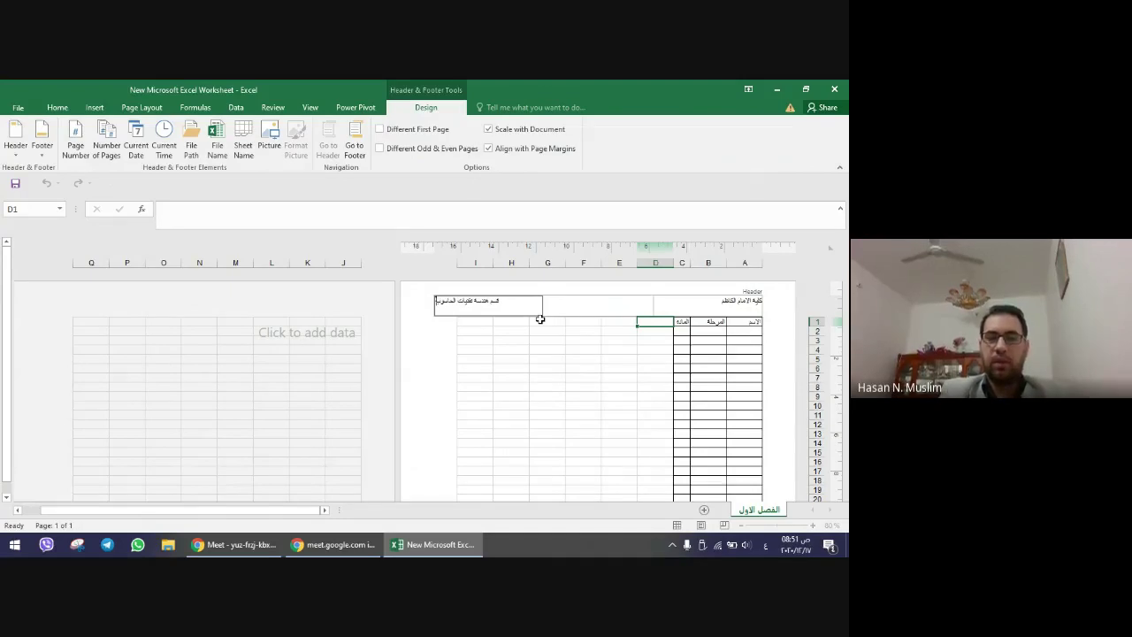
left_click(553, 339)
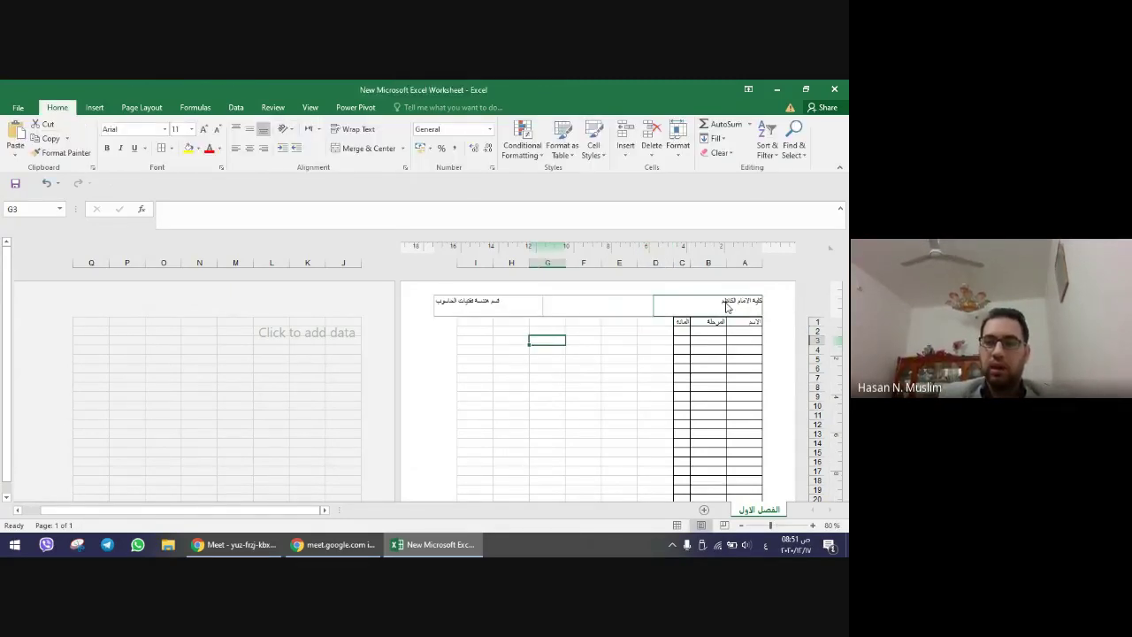
- Compare Normal and Page Layout views, ending with the sheet back in Normal view
left_click(676, 525)
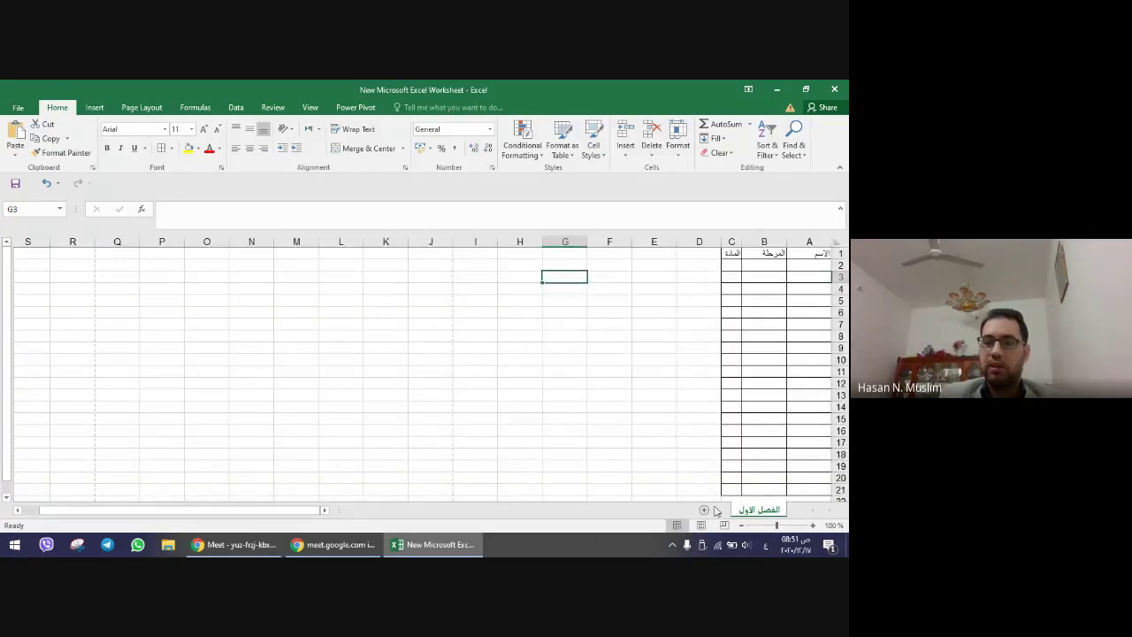
left_click(701, 525)
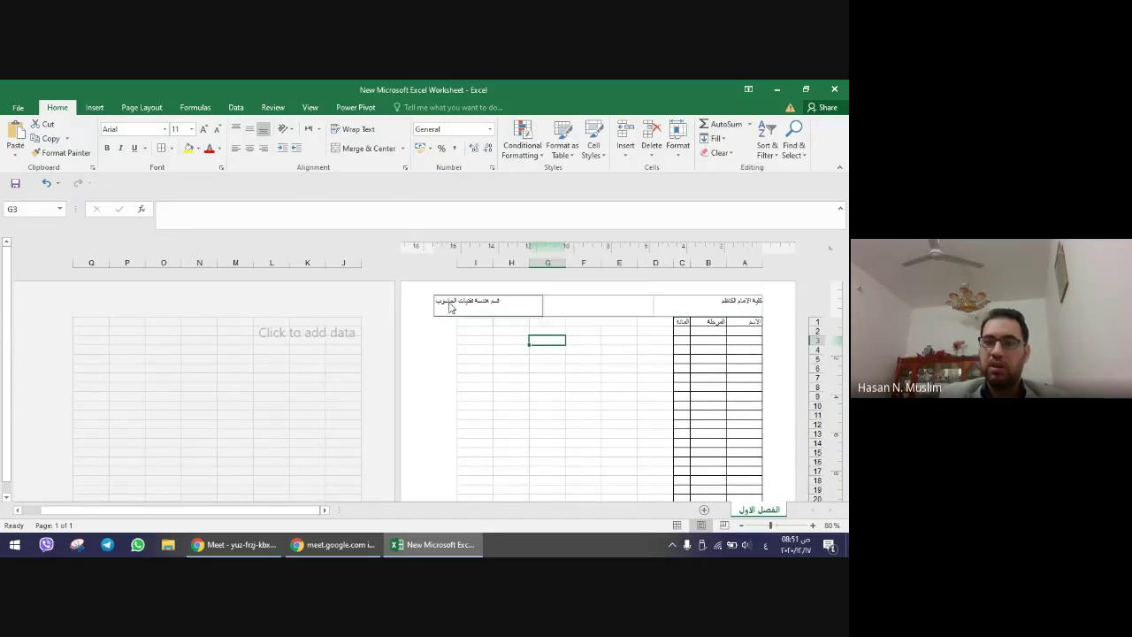
left_click(676, 525)
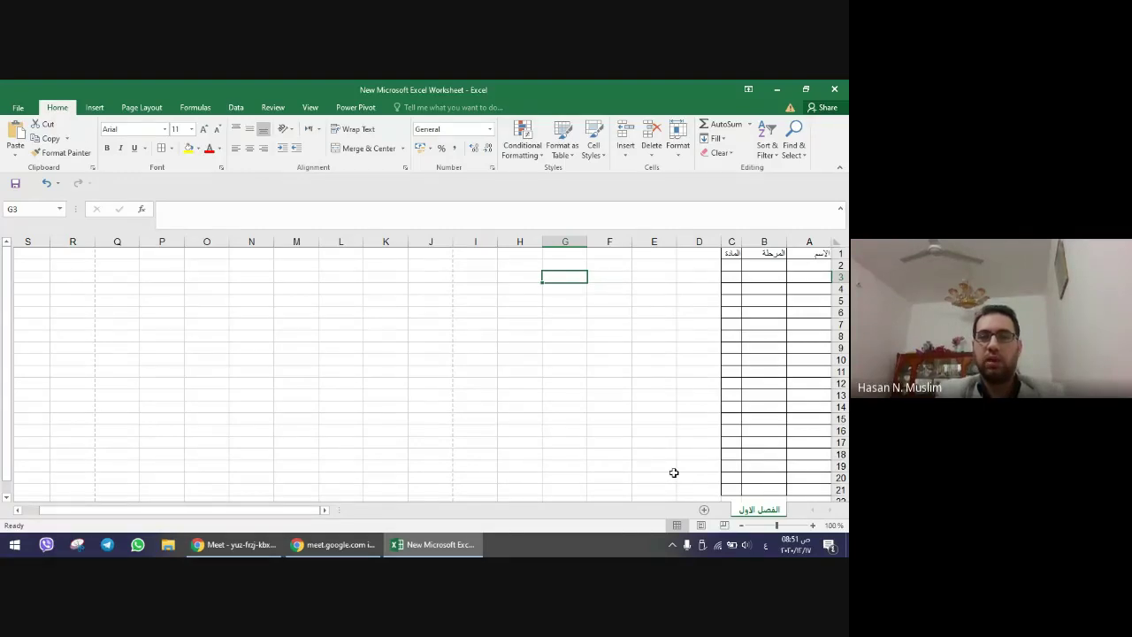
key("ctrl+p")
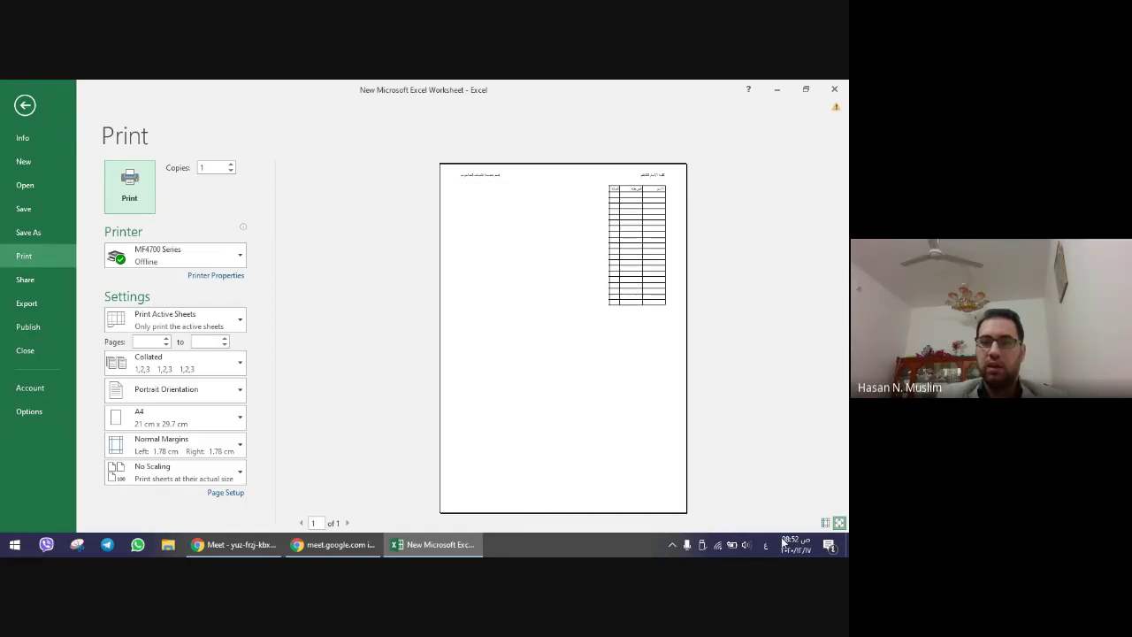
left_click(824, 523)
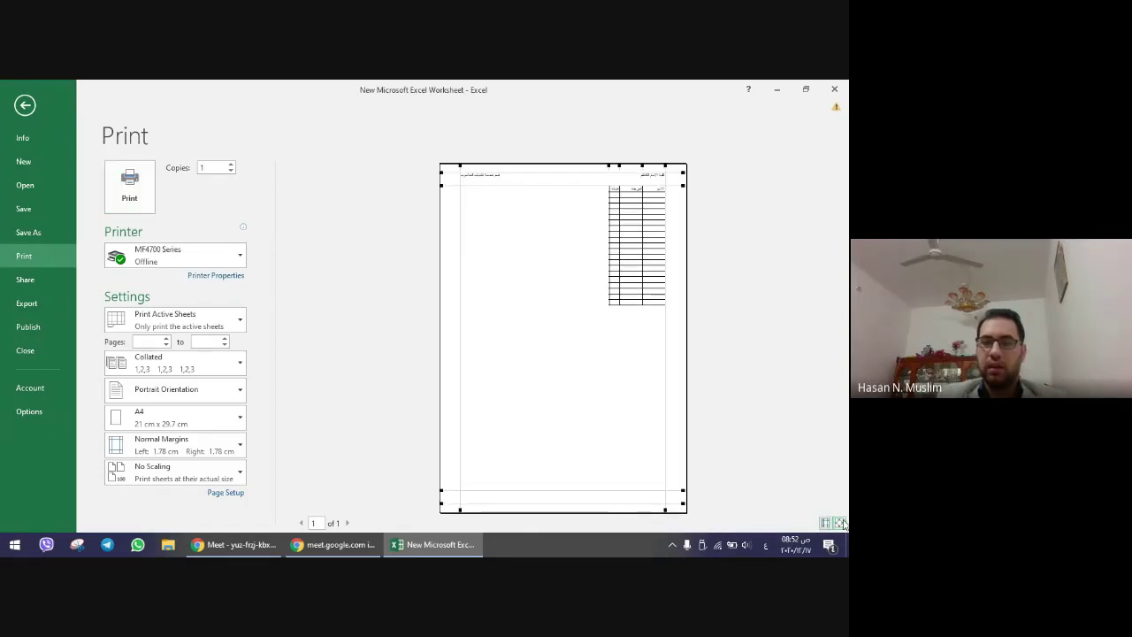
left_click(839, 523)
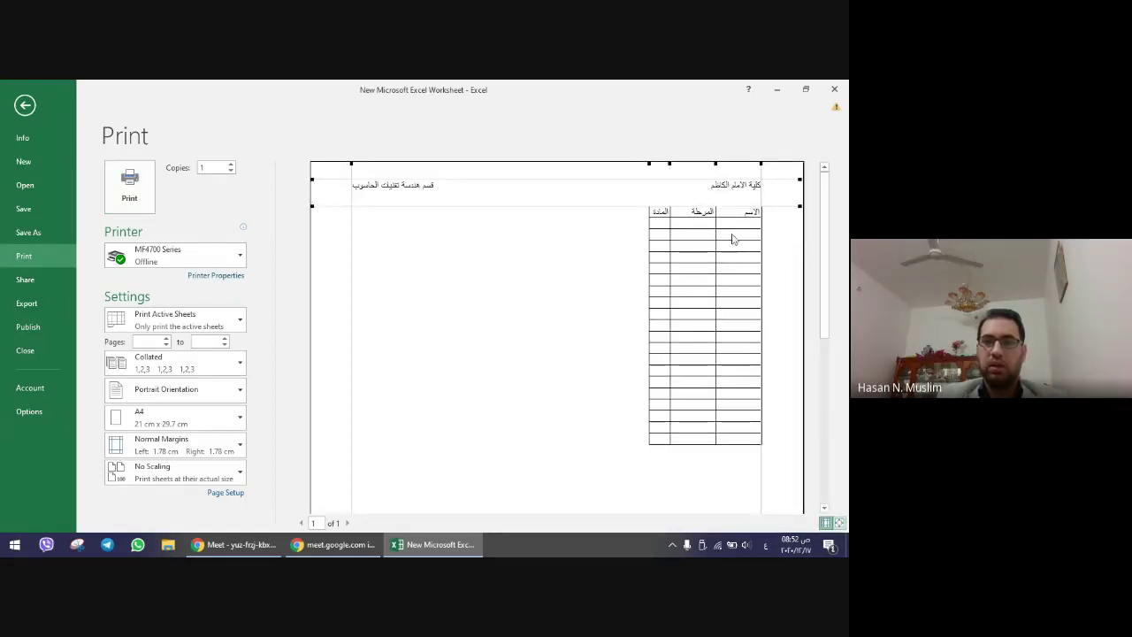
scroll(575, 394, "down", 3)
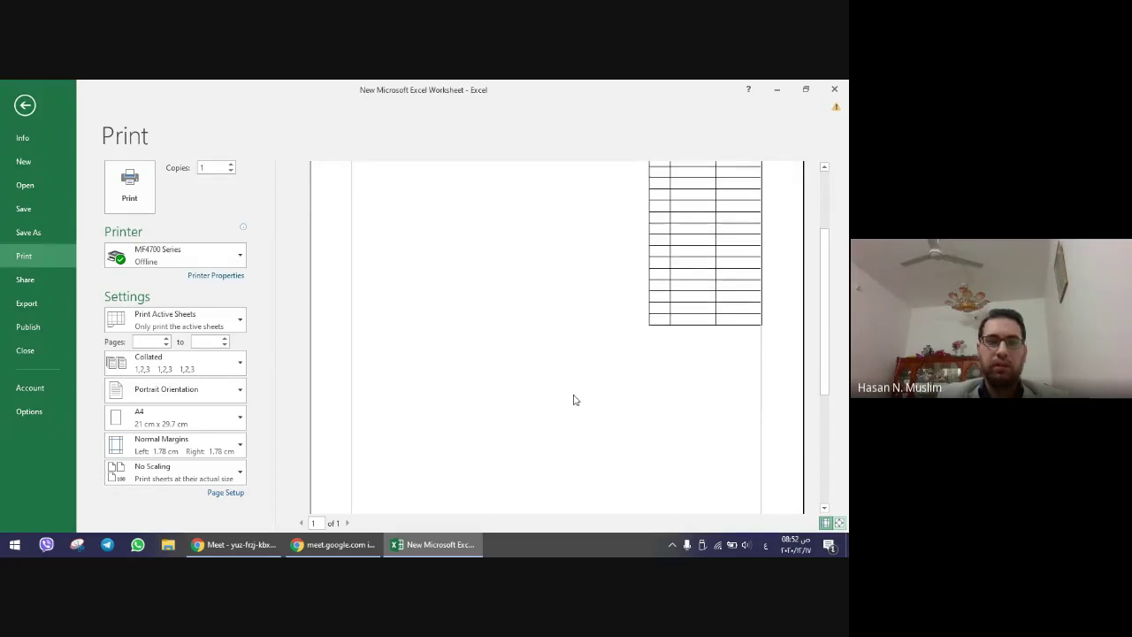
scroll(607, 399, "down", 1)
scroll(631, 437, "down", 2)
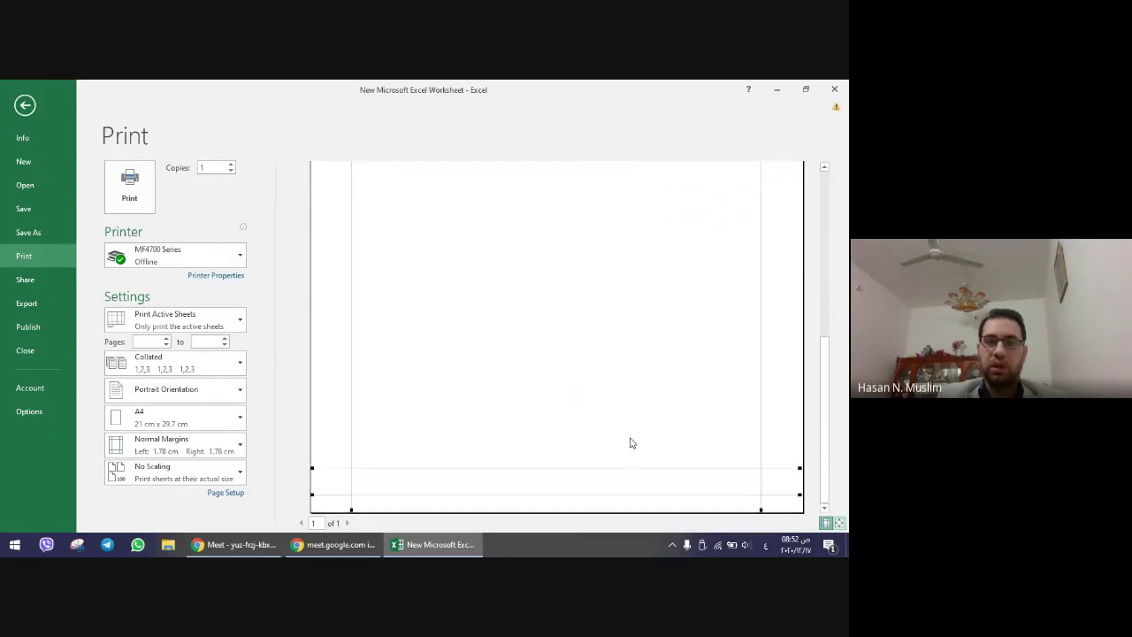
scroll(630, 443, "up", 2)
scroll(636, 442, "up", 3)
scroll(641, 448, "up", 2)
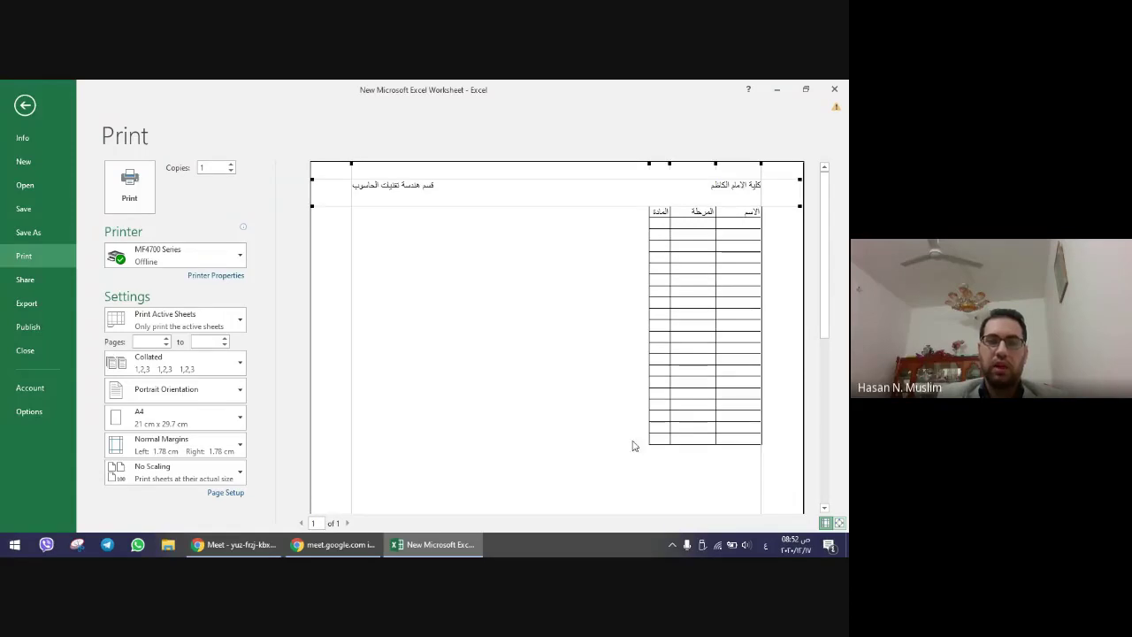
key("Escape")
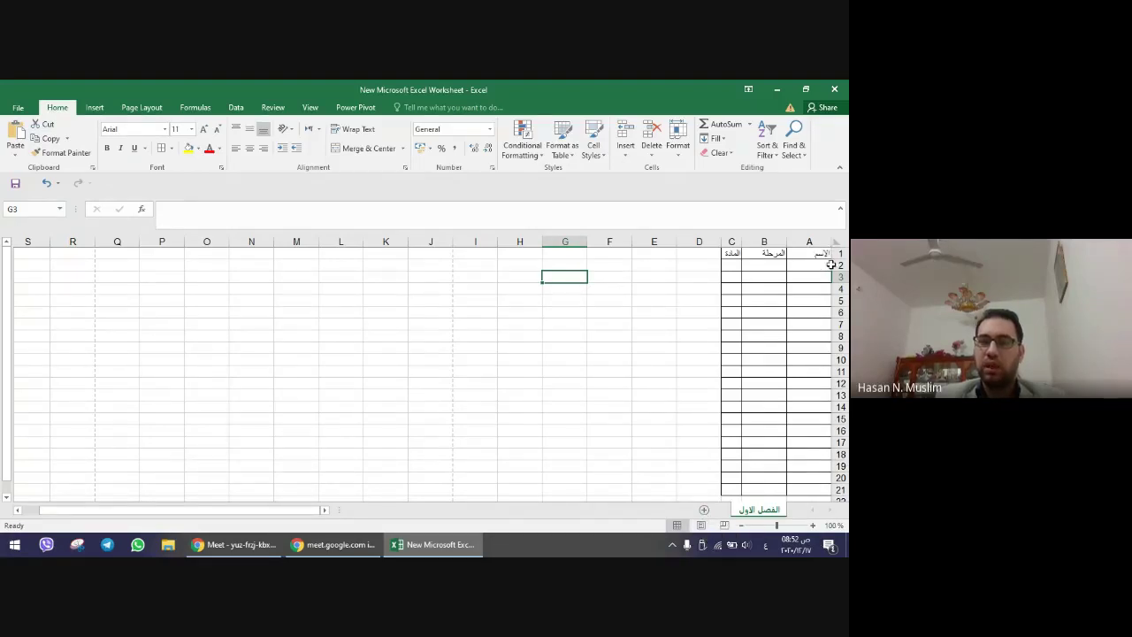
- Select rows 1–3 and switch the sheet to Page Layout view
left_click_drag(838, 254, 838, 276)
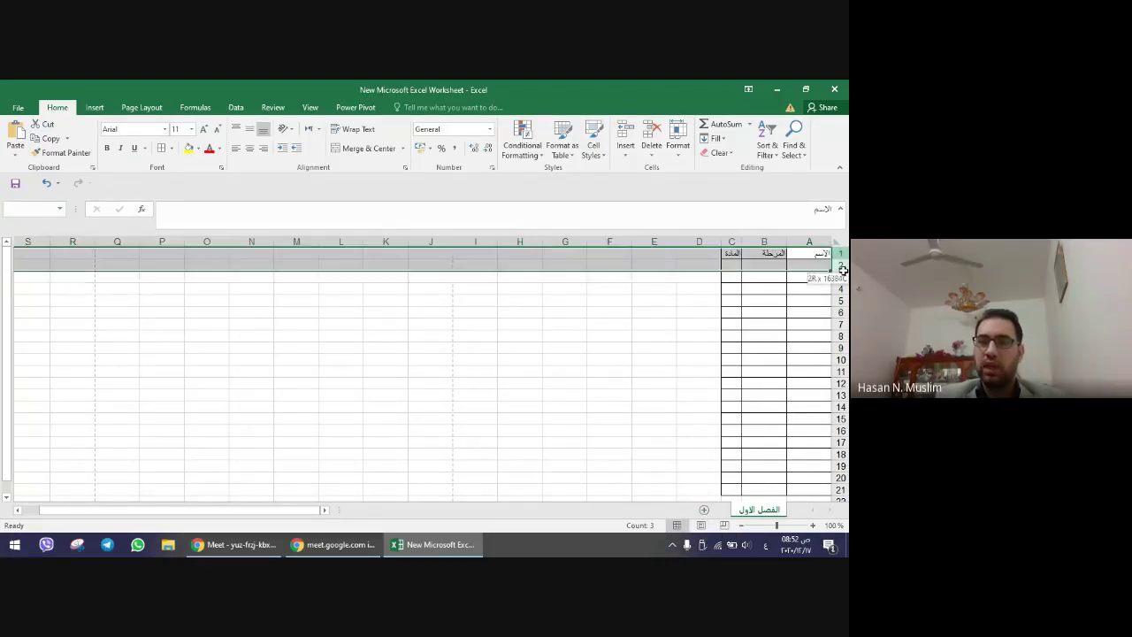
left_click(701, 526)
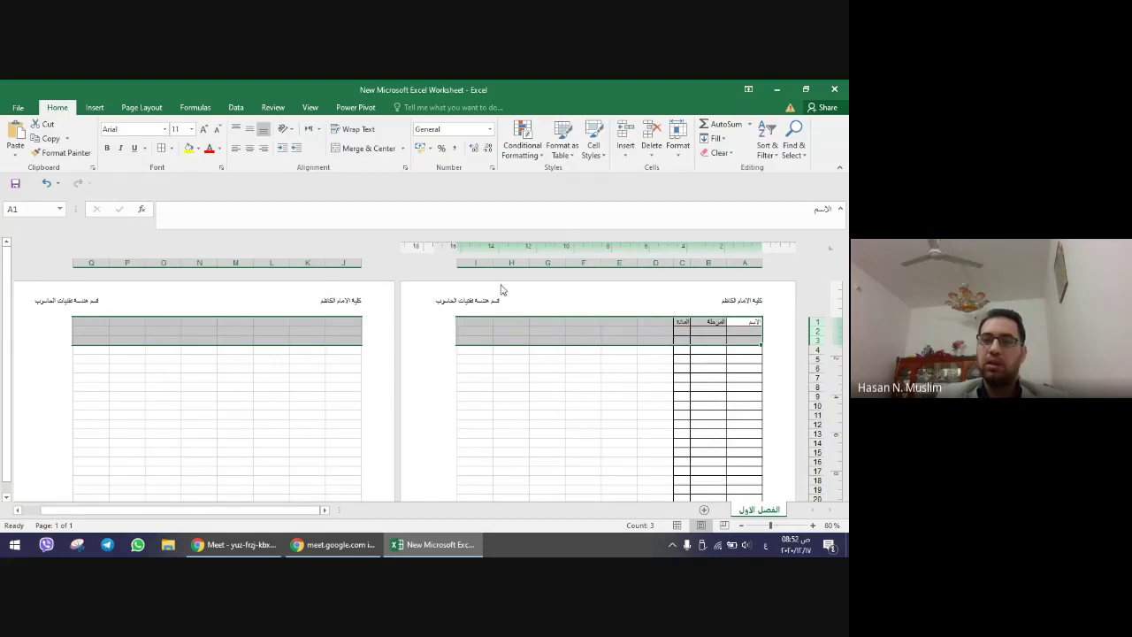
left_click(648, 386)
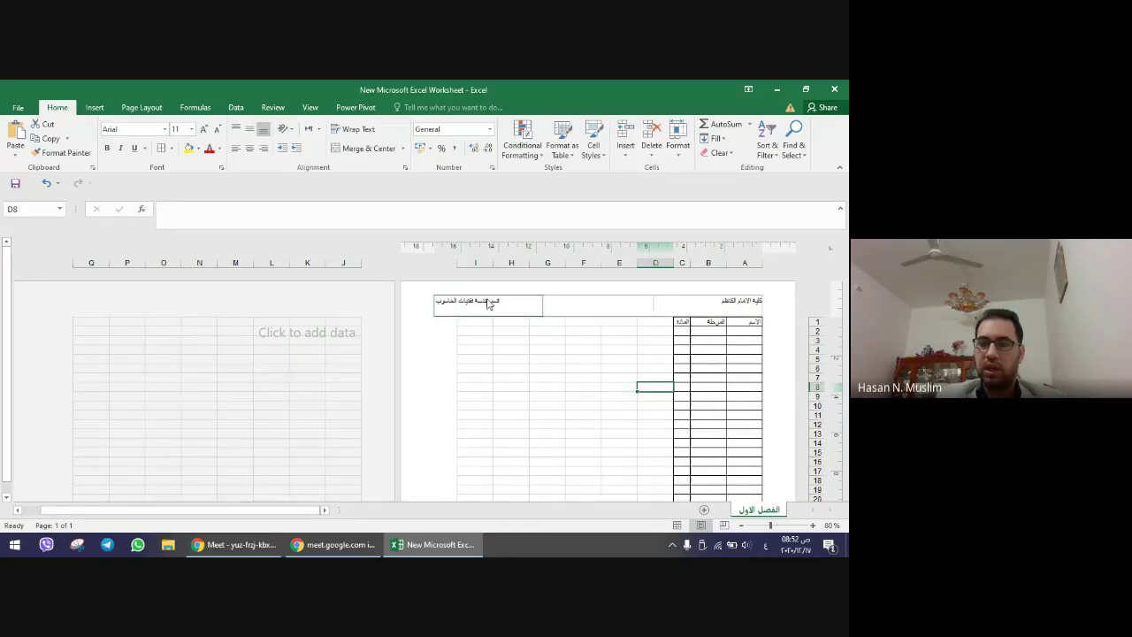
- Scroll to the second page and inspect its repeated college and department header
scroll(728, 462, "down", 4)
scroll(682, 437, "down", 4)
scroll(683, 437, "down", 5)
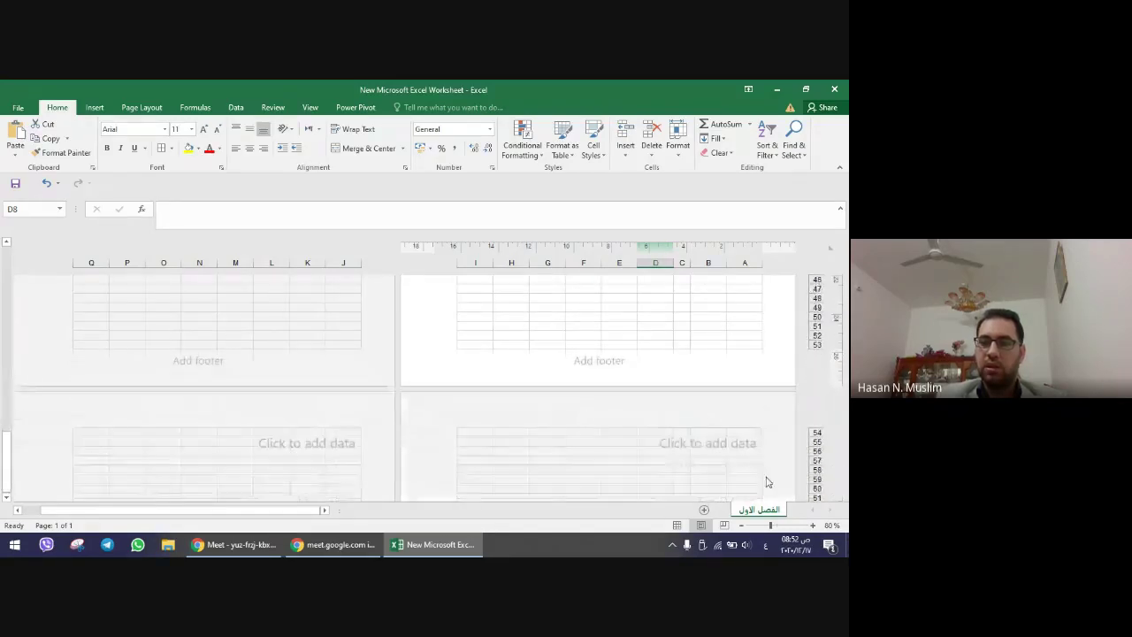
left_click(741, 460)
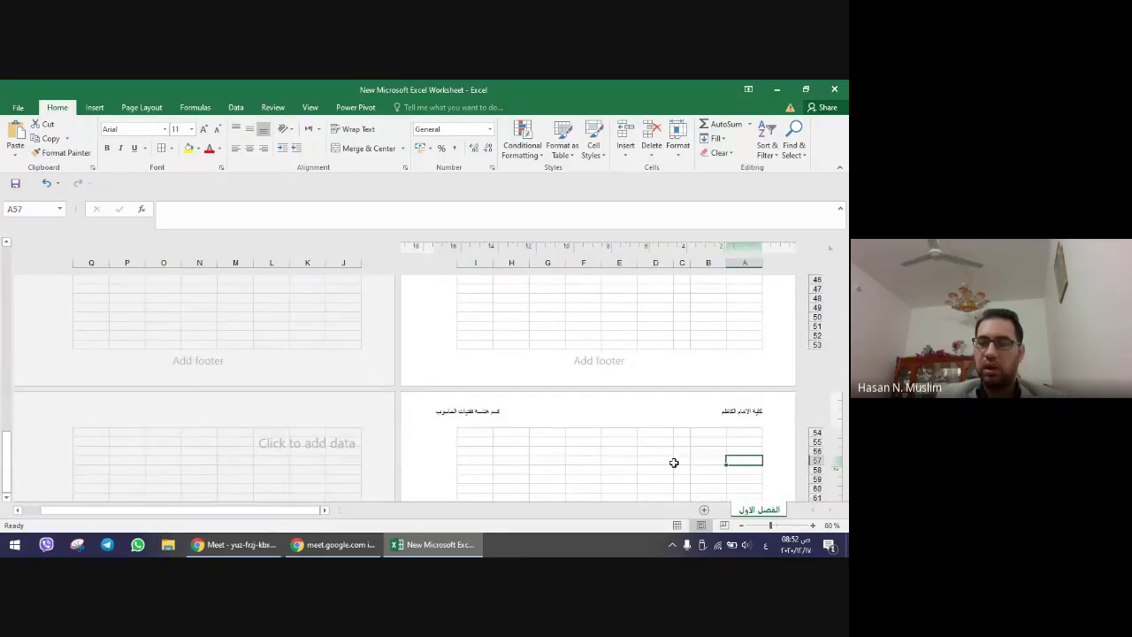
scroll(659, 432, "down", 2)
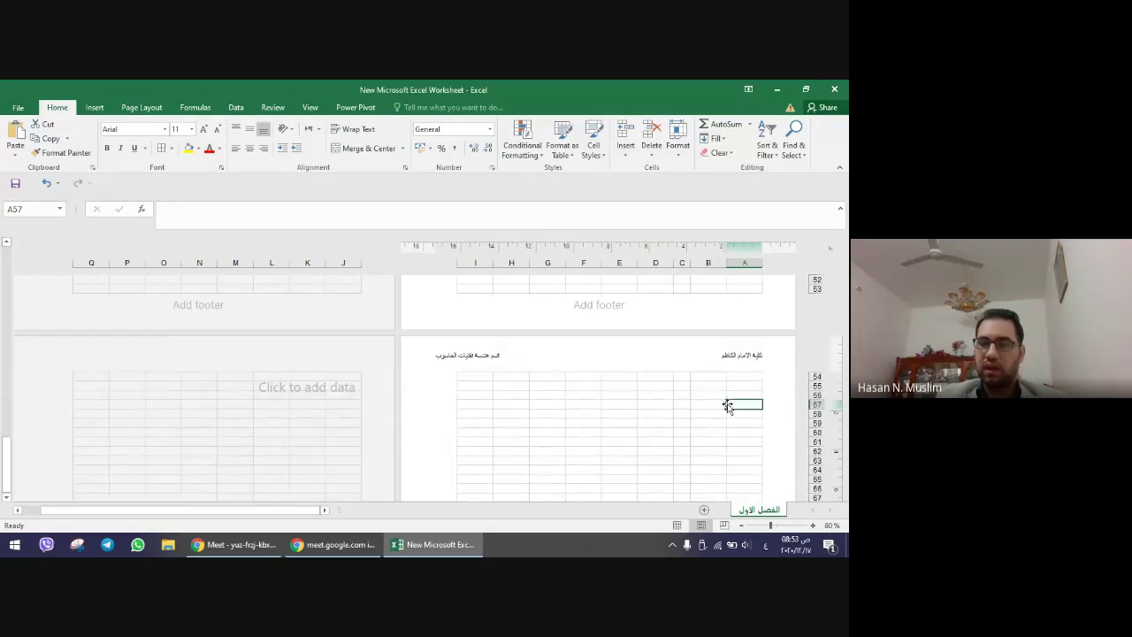
left_click(749, 361)
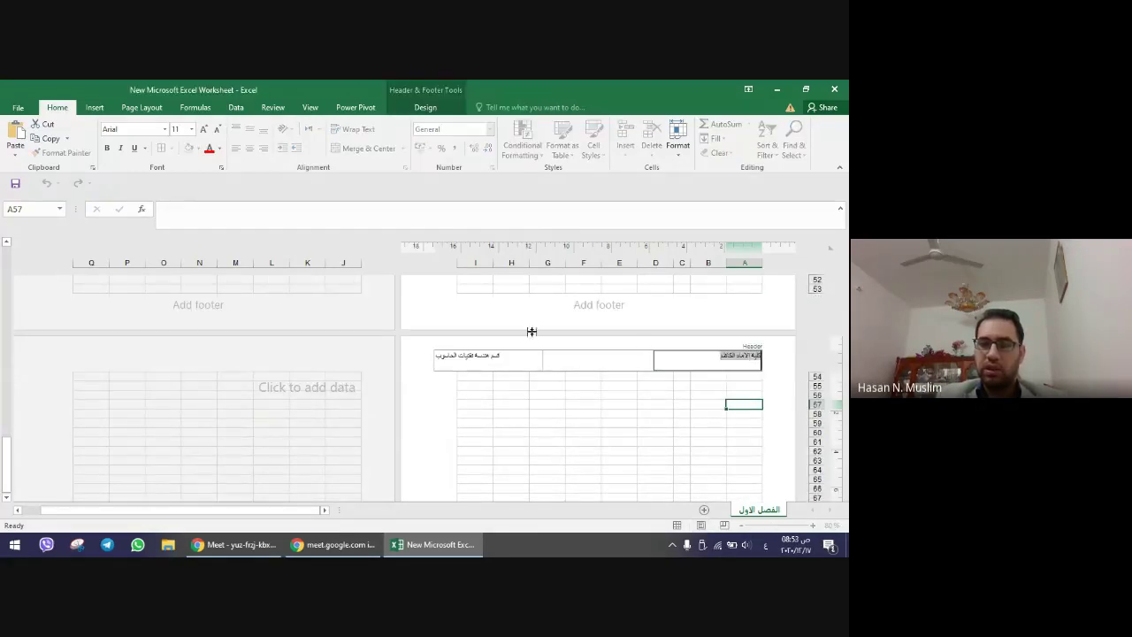
left_click(494, 359)
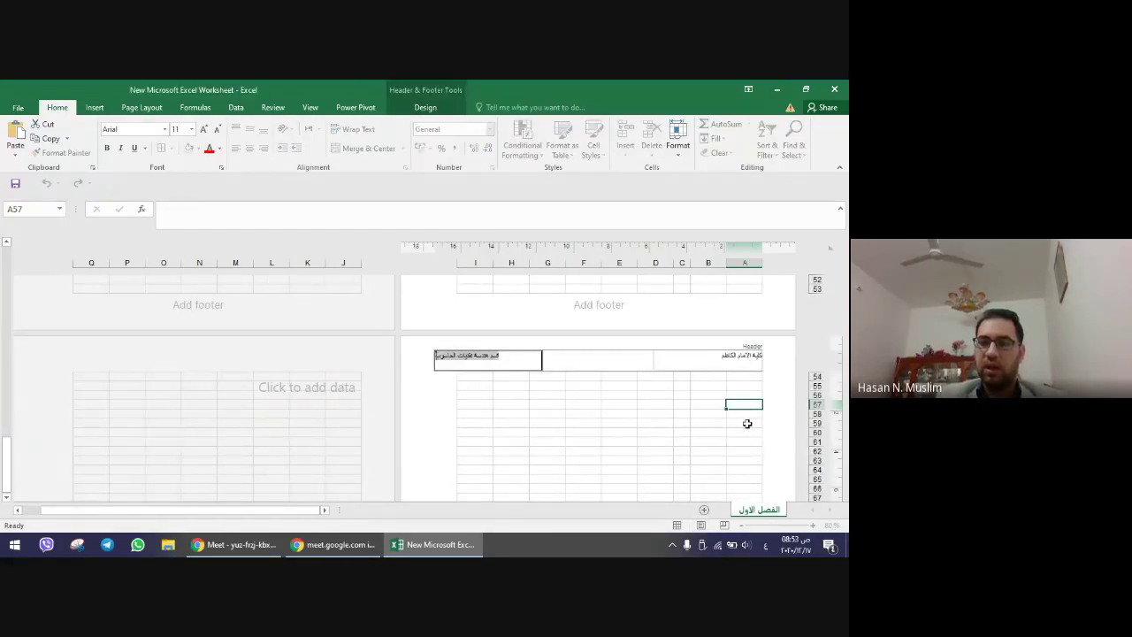
left_click(714, 420)
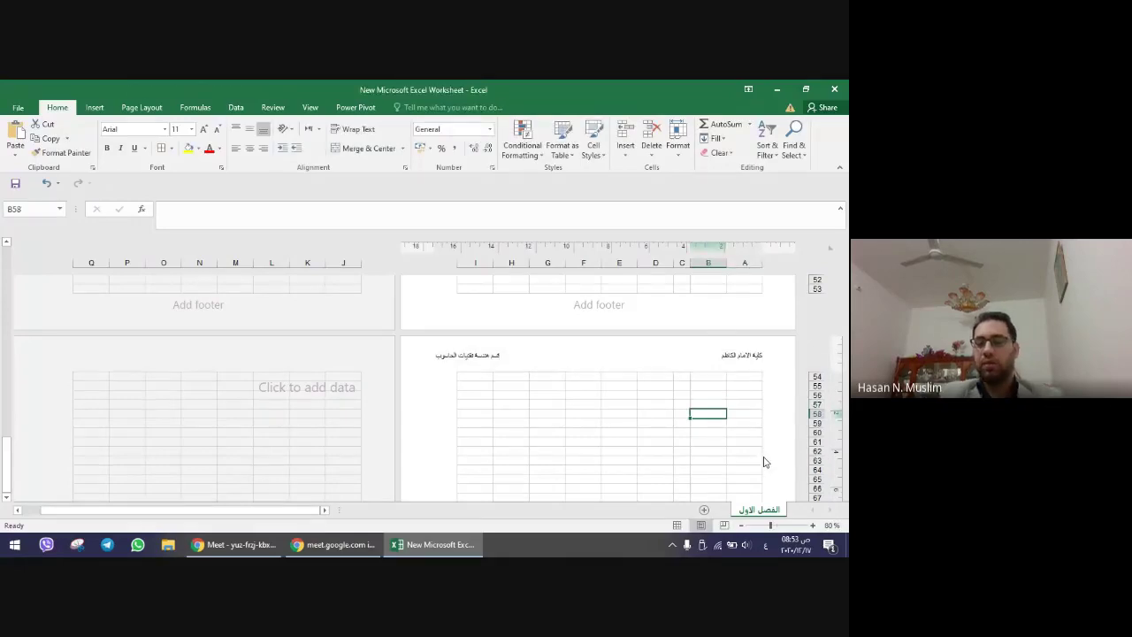
- Scroll down to the third page, then back up to the top
scroll(760, 455, "down", 5)
scroll(759, 451, "down", 10)
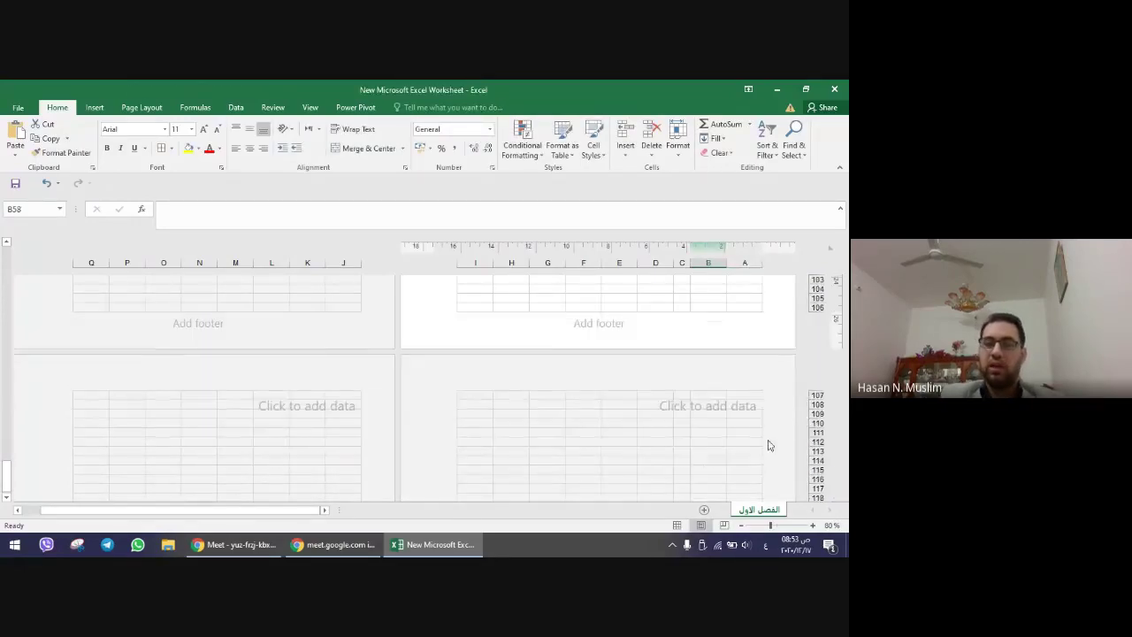
left_click(728, 413)
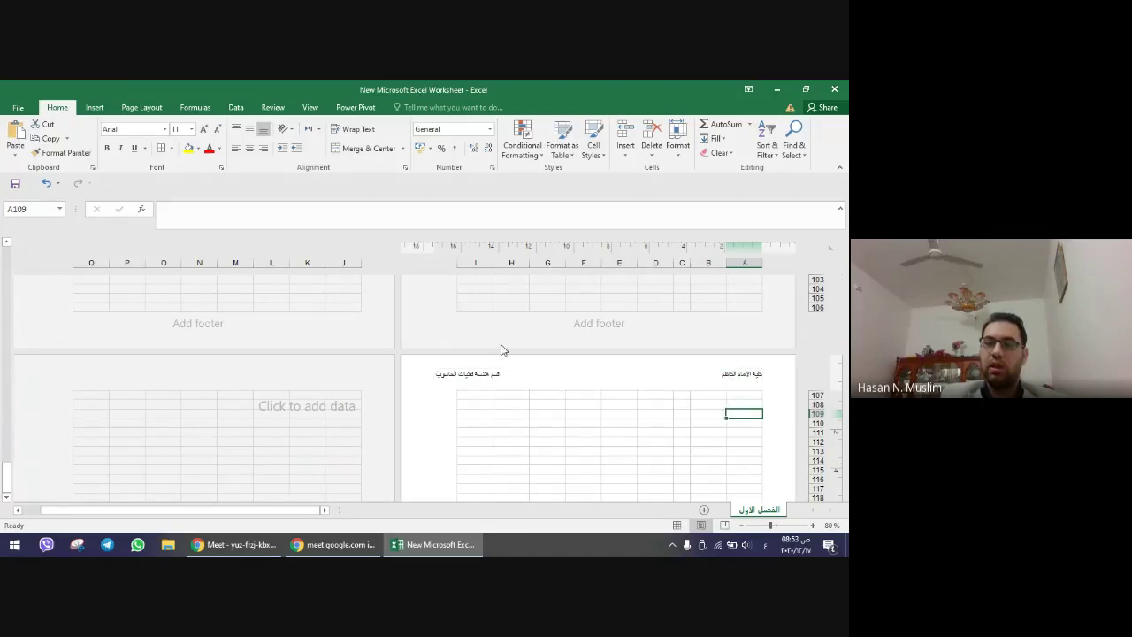
scroll(683, 439, "up", 8)
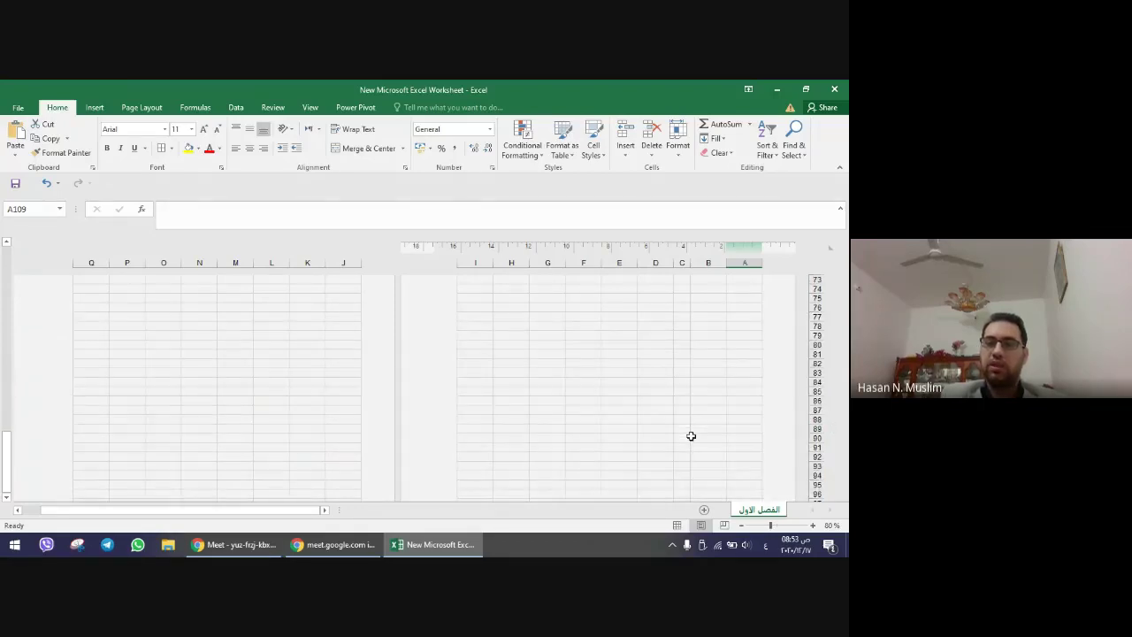
scroll(685, 438, "up", 8)
scroll(687, 437, "up", 8)
scroll(691, 435, "up", 8)
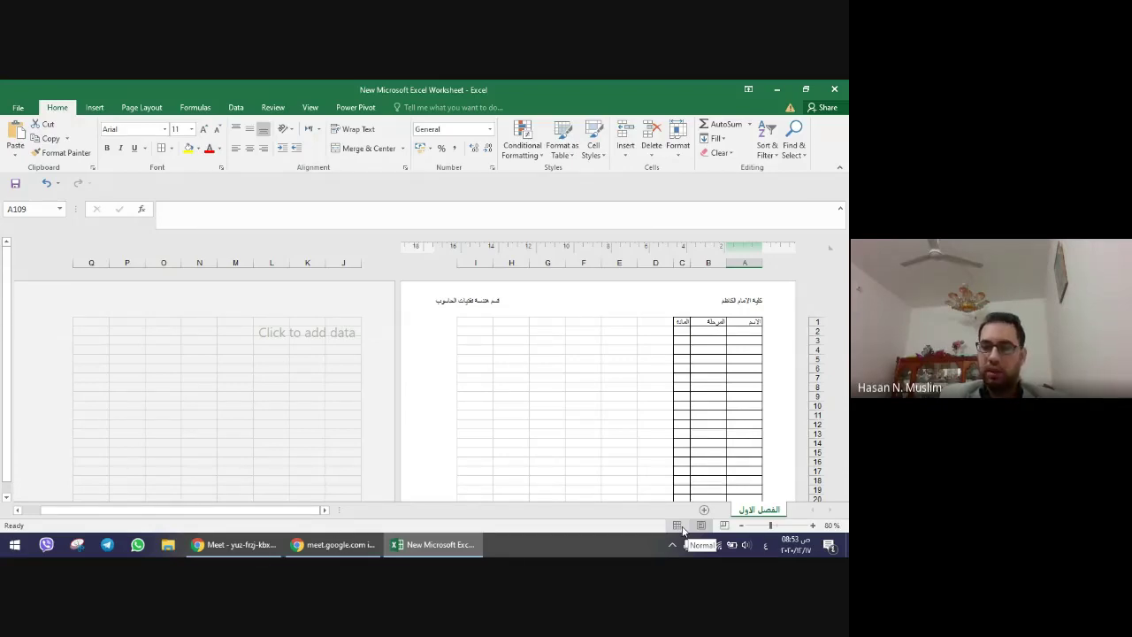
- Switch back to Normal view and scroll to the top of the sheet
left_click(679, 526)
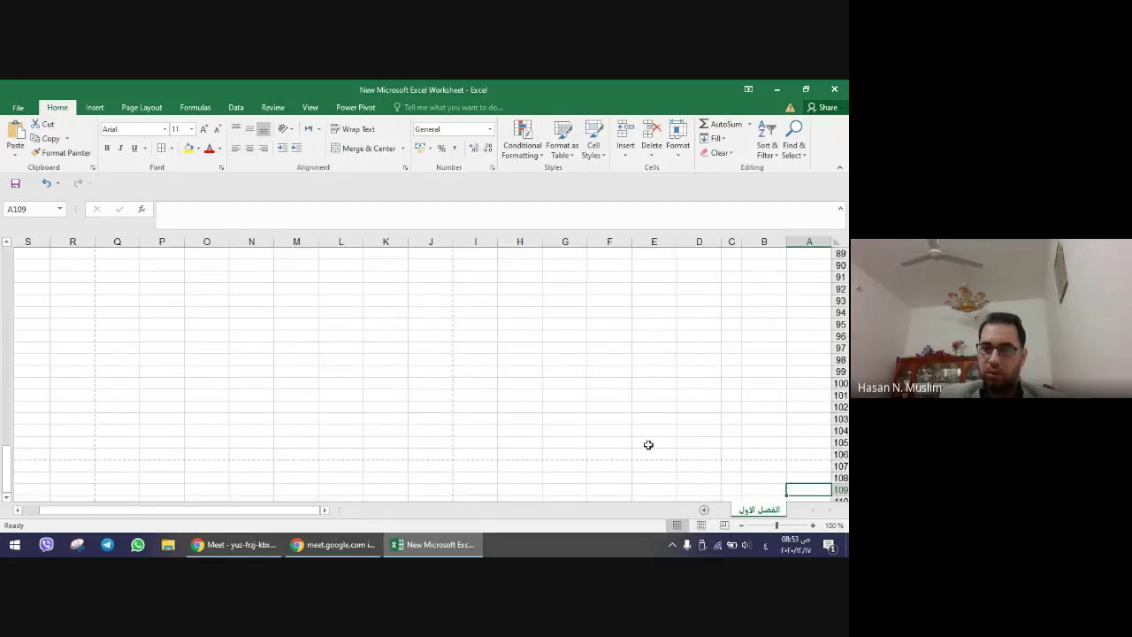
scroll(647, 446, "up", 19)
scroll(548, 381, "up", 1)
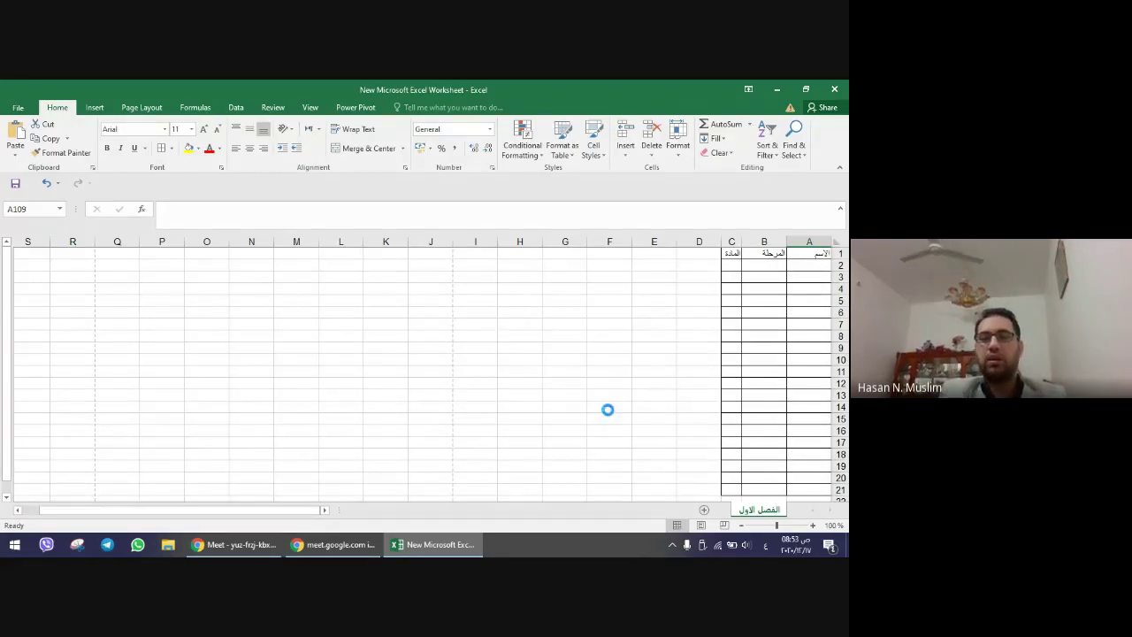
- Preview the printout as a whole A4 page, then close the preview
key("ctrl+p")
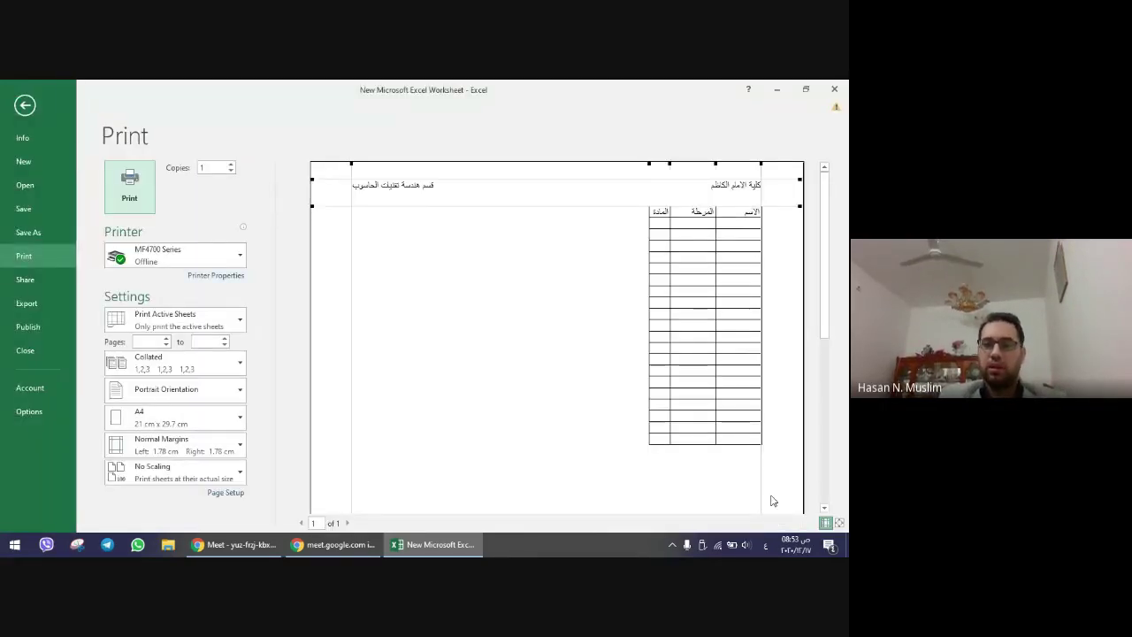
left_click(838, 523)
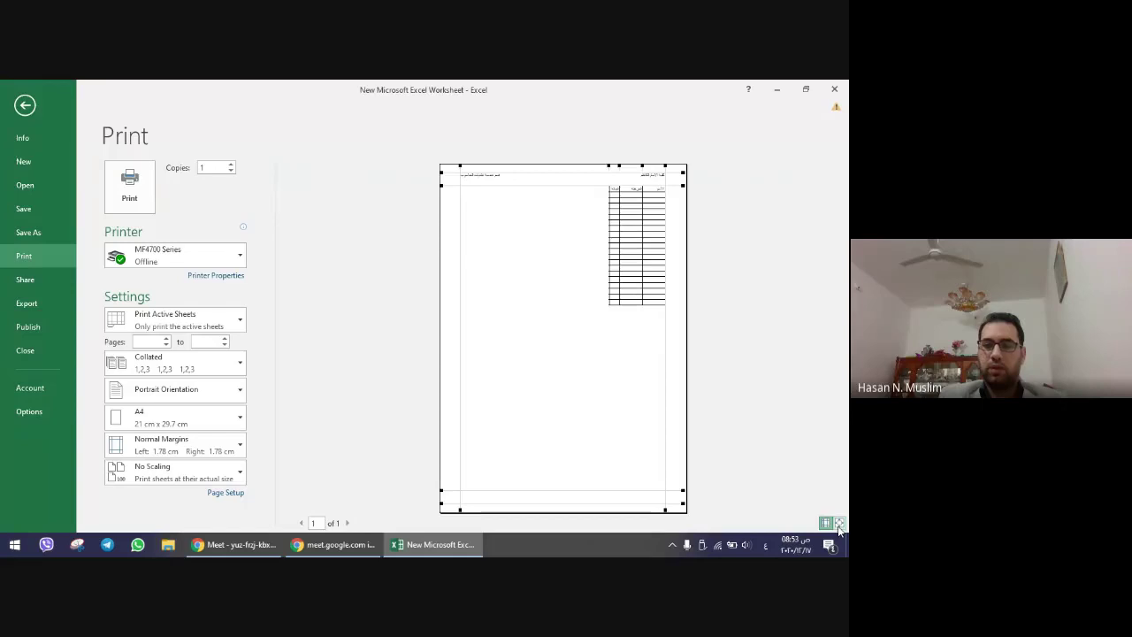
left_click(374, 257)
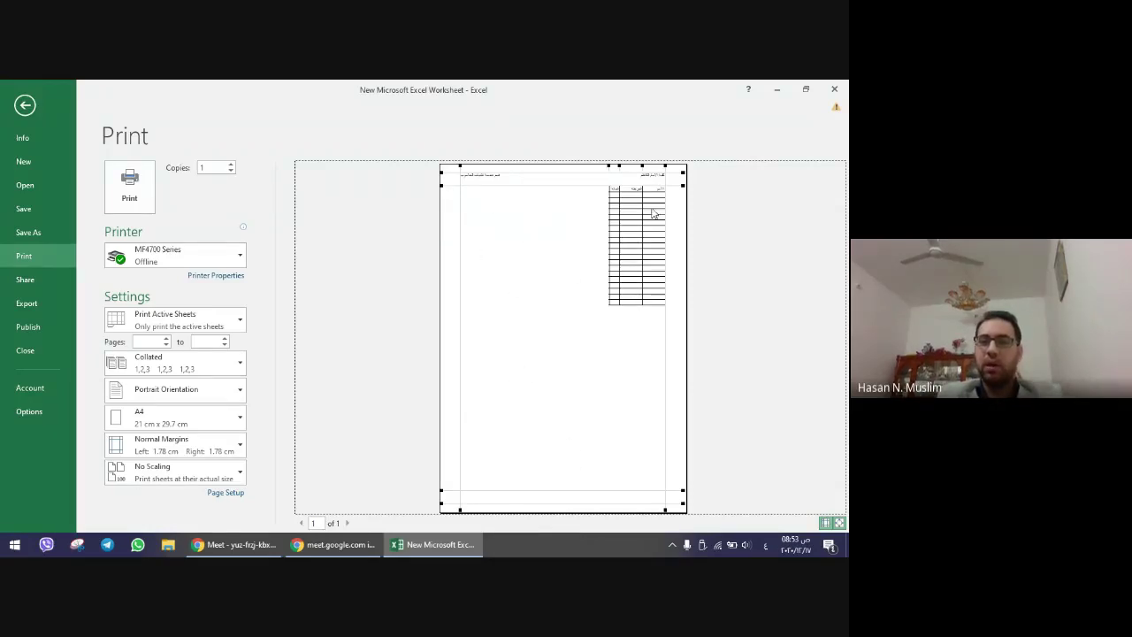
key("Escape")
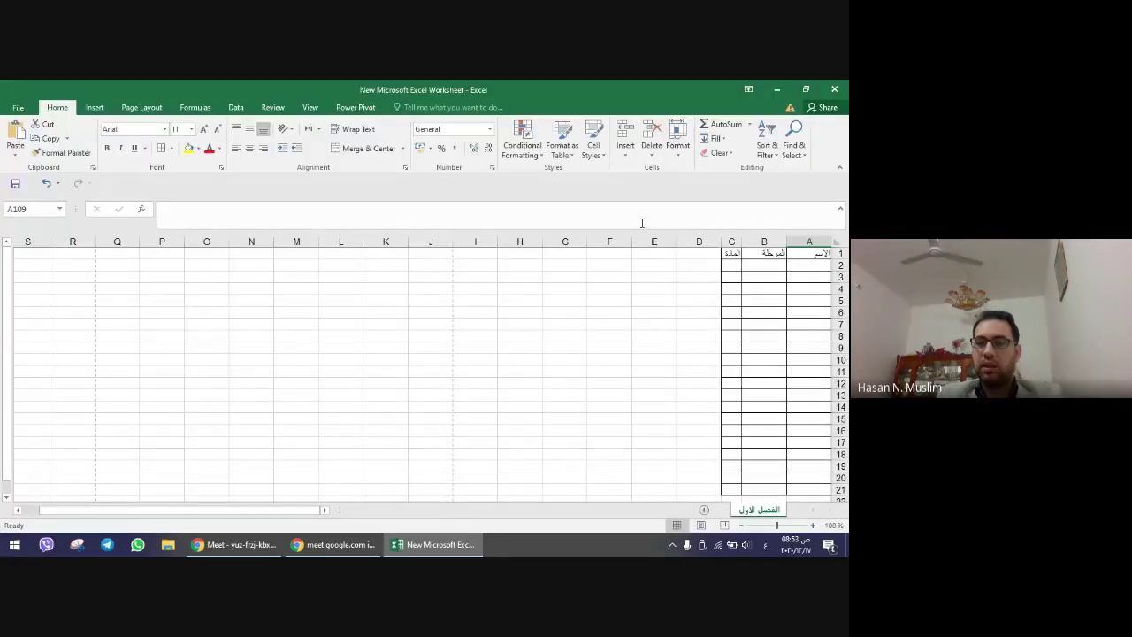
- Select A1:B21, check its print preview, then drag the D/E border to widen column D
left_click_drag(809, 253, 751, 452)
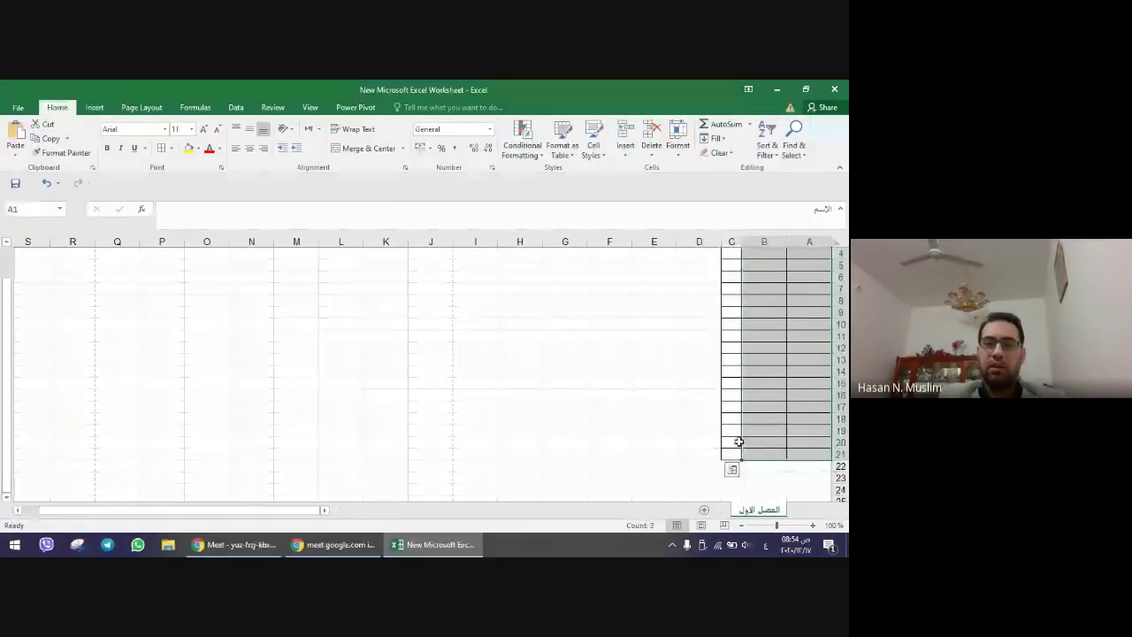
key("ctrl+p")
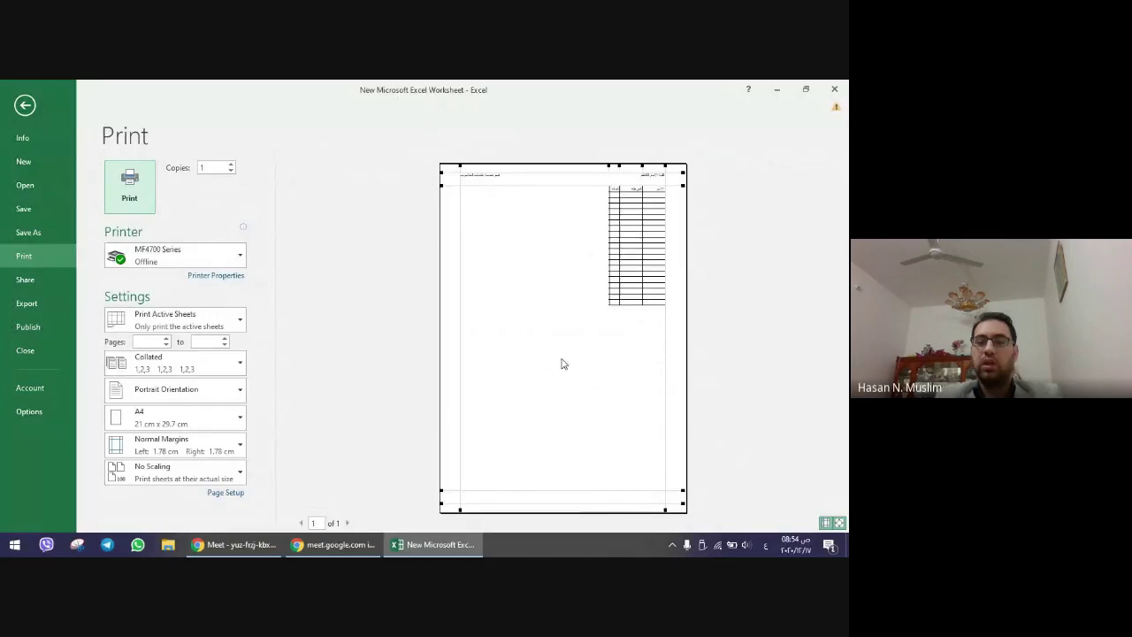
key("Escape")
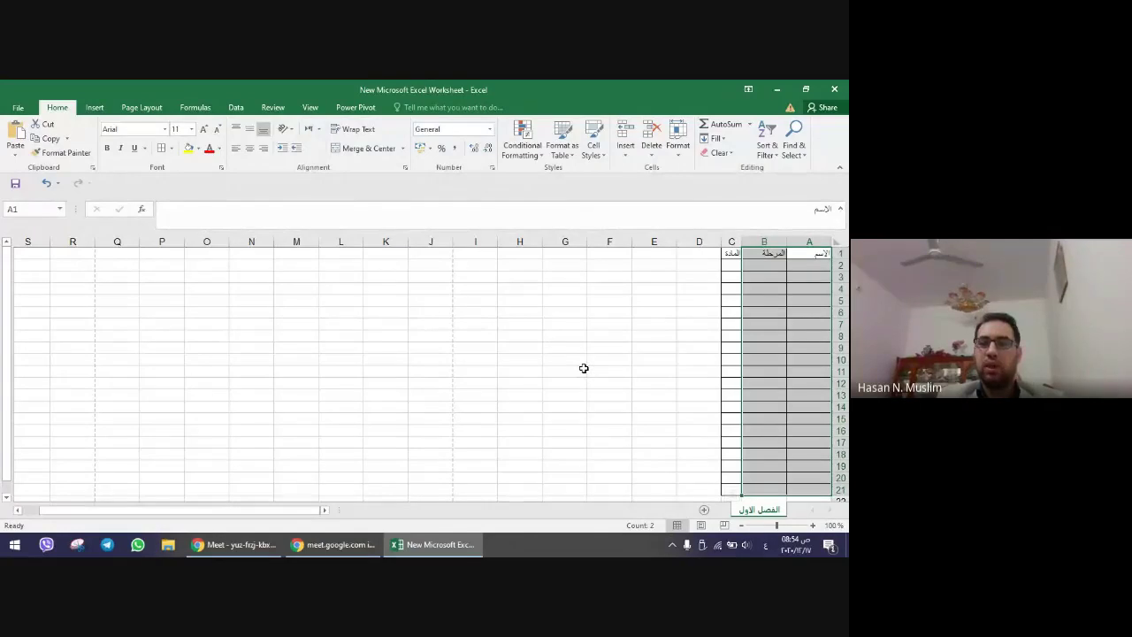
left_click(584, 367)
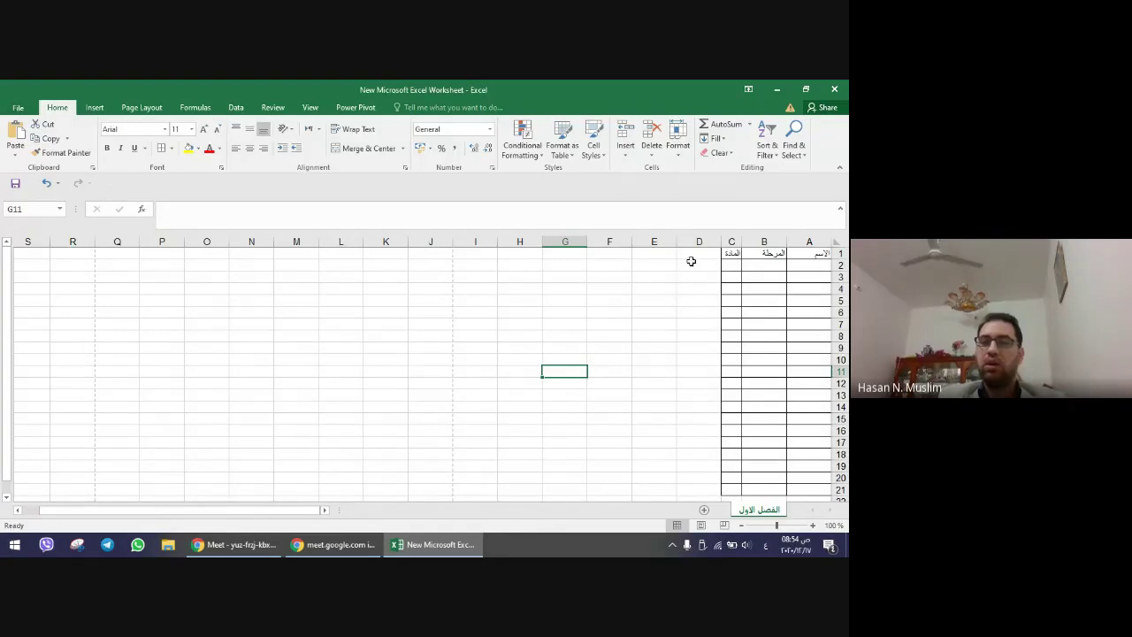
mouse_move(675, 245)
left_mouse_down()
mouse_move(623, 245)
mouse_move(654, 245)
left_mouse_up()
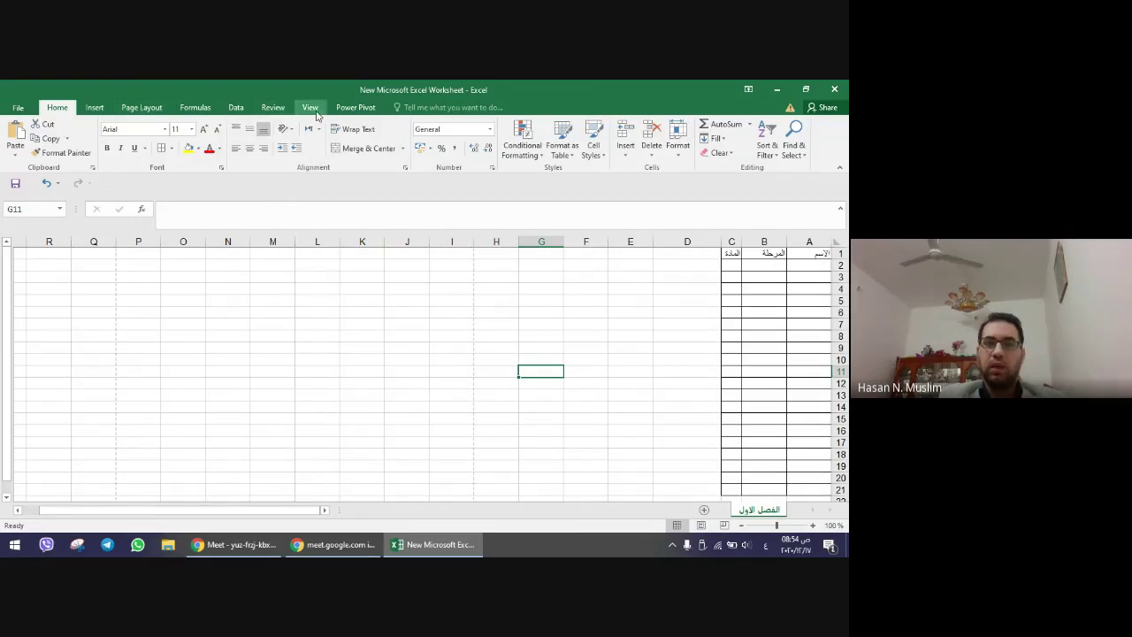
left_click(315, 111)
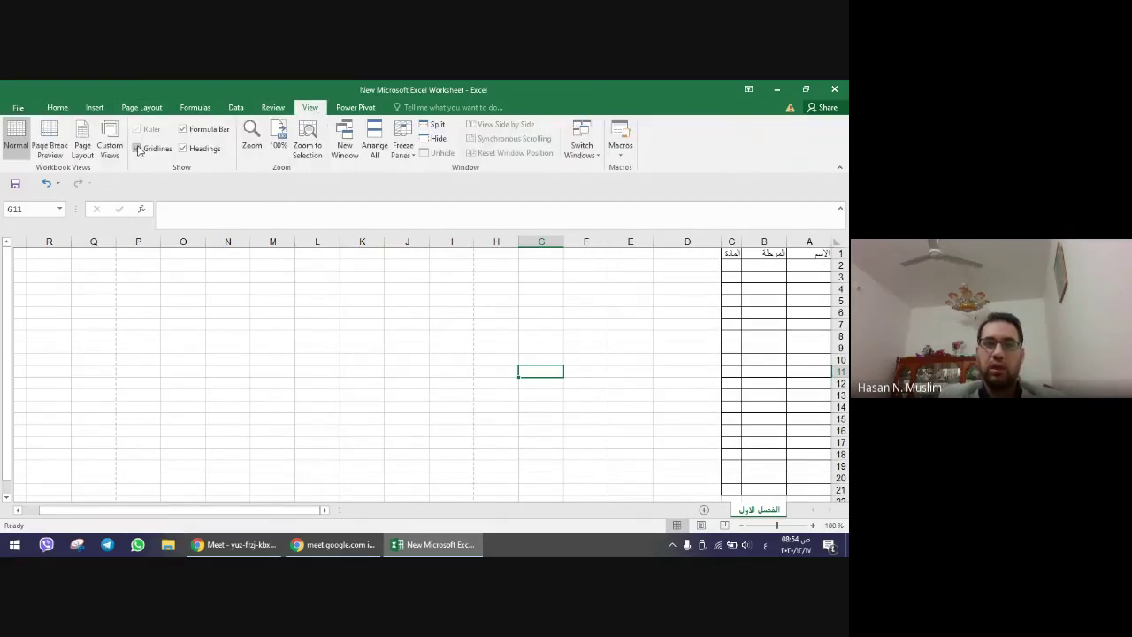
left_click(137, 148)
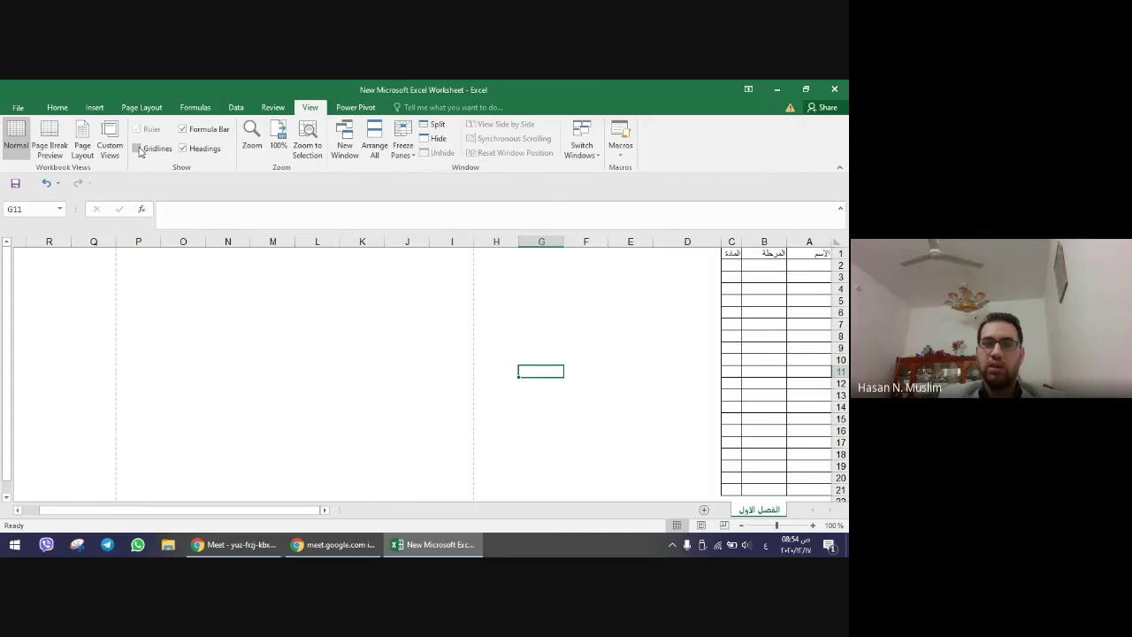
left_click(137, 148)
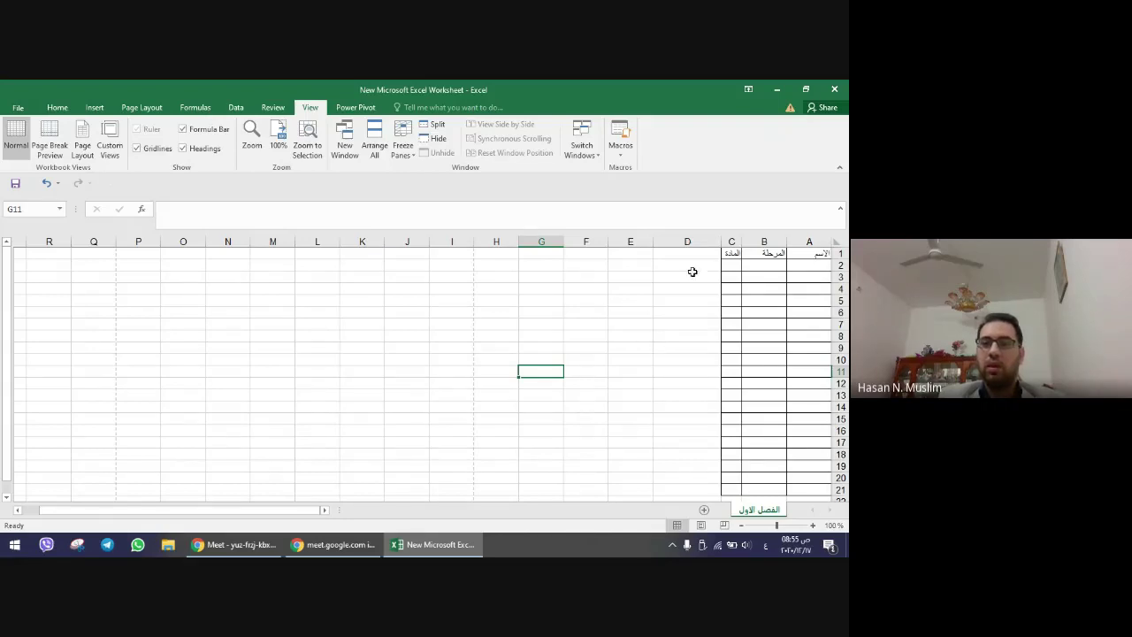
left_click(674, 254)
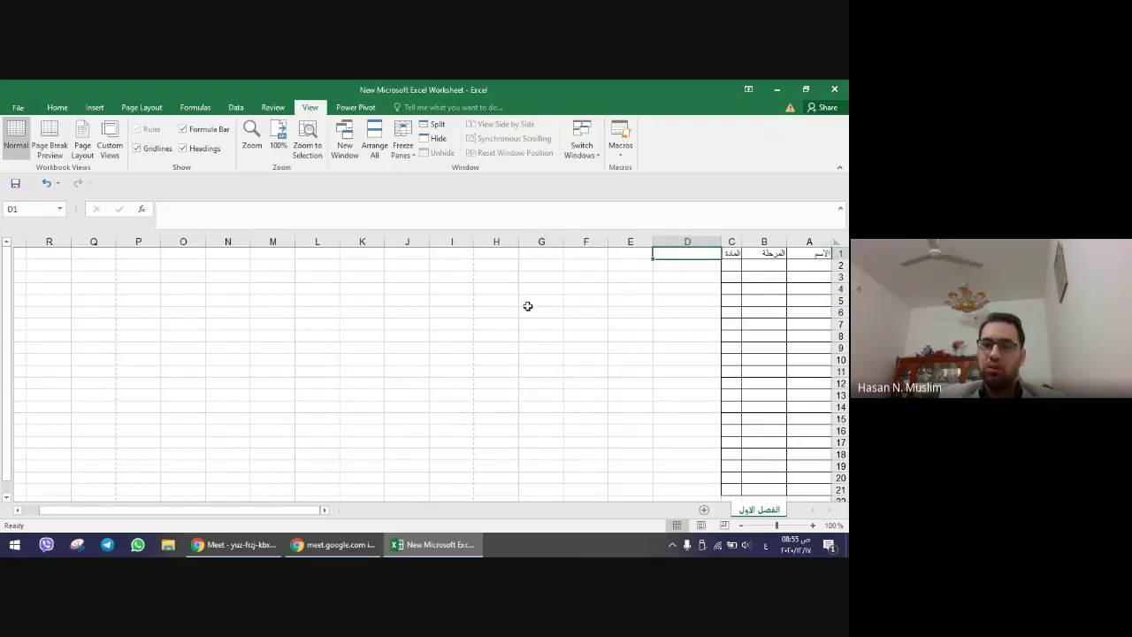
left_click(631, 254)
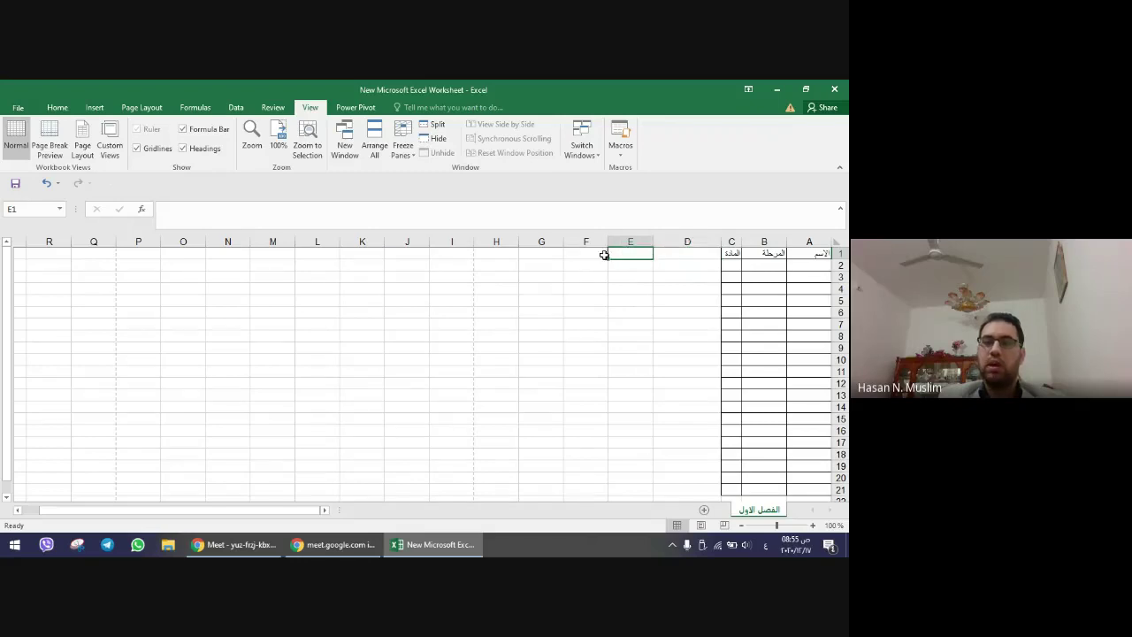
left_click(587, 253)
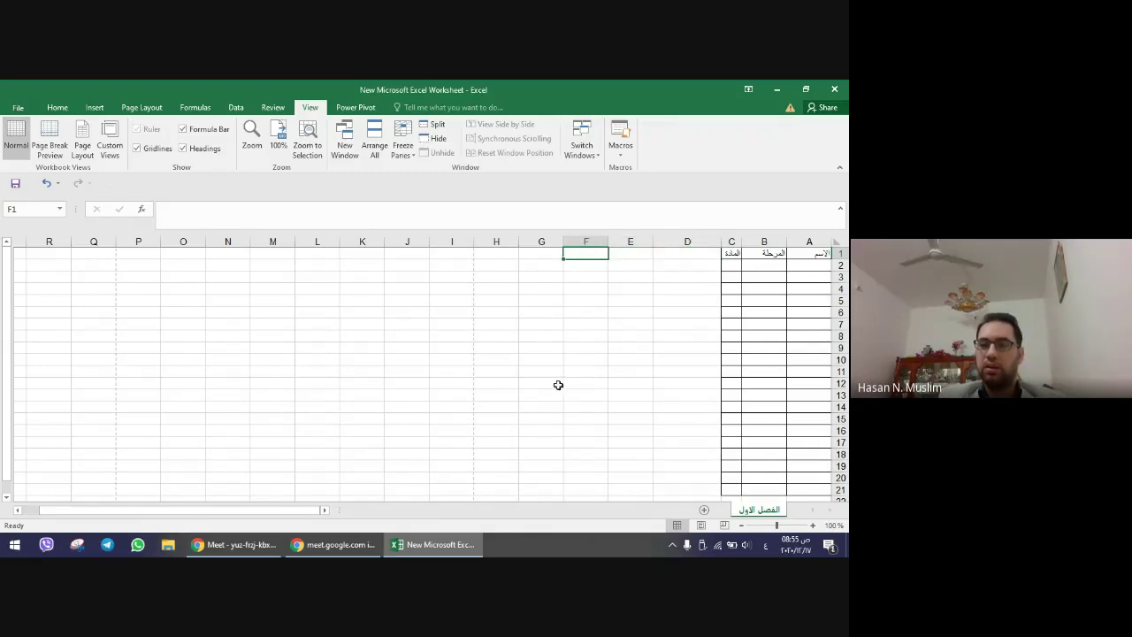
left_click(57, 108)
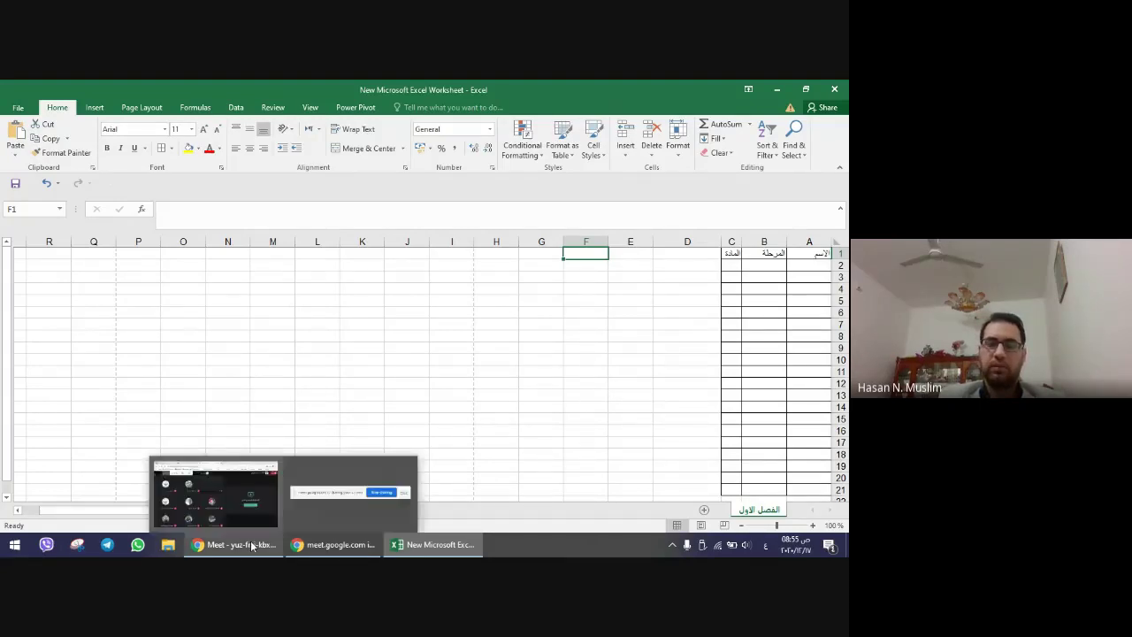
- Check the Google Meet call window, then bring the Excel workbook back to the front
left_click(252, 544)
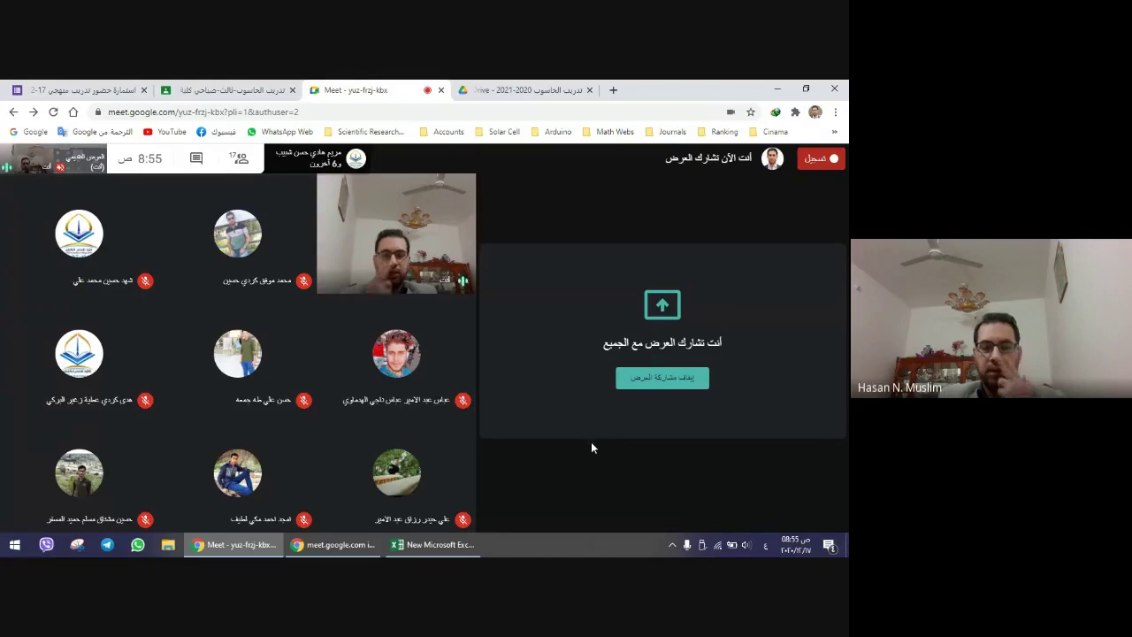
mouse_move(483, 450)
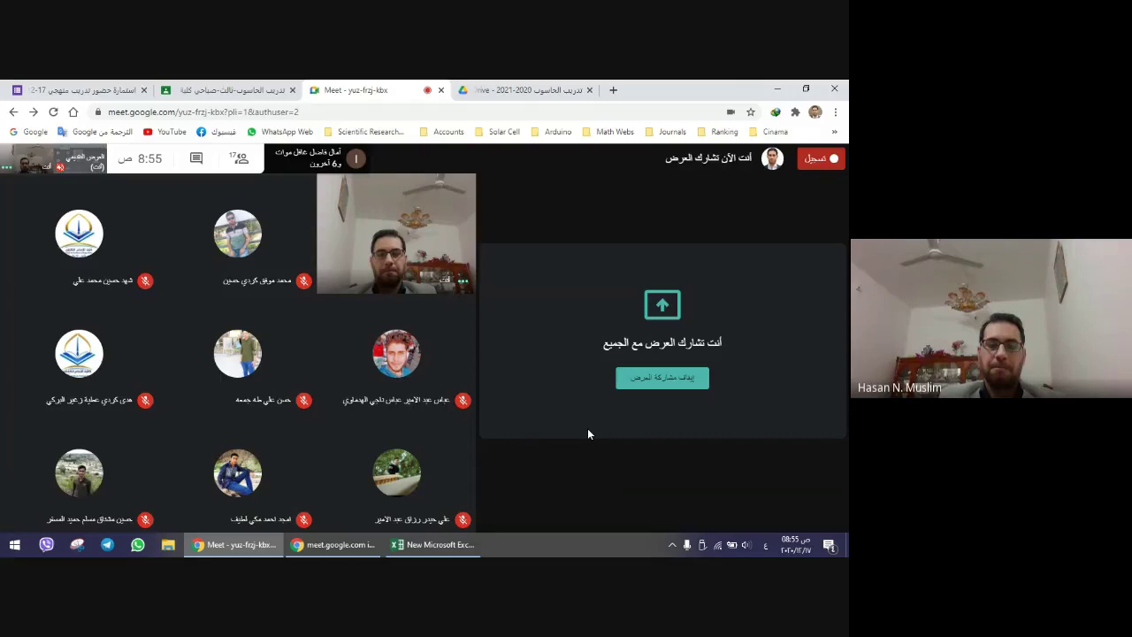
mouse_move(545, 461)
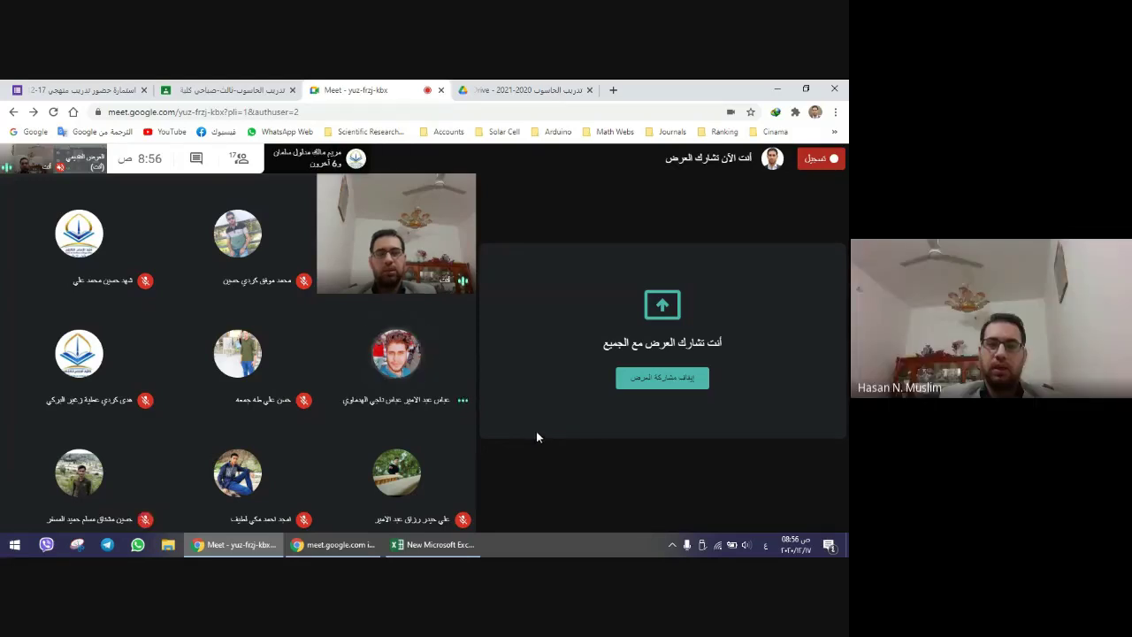
mouse_move(505, 416)
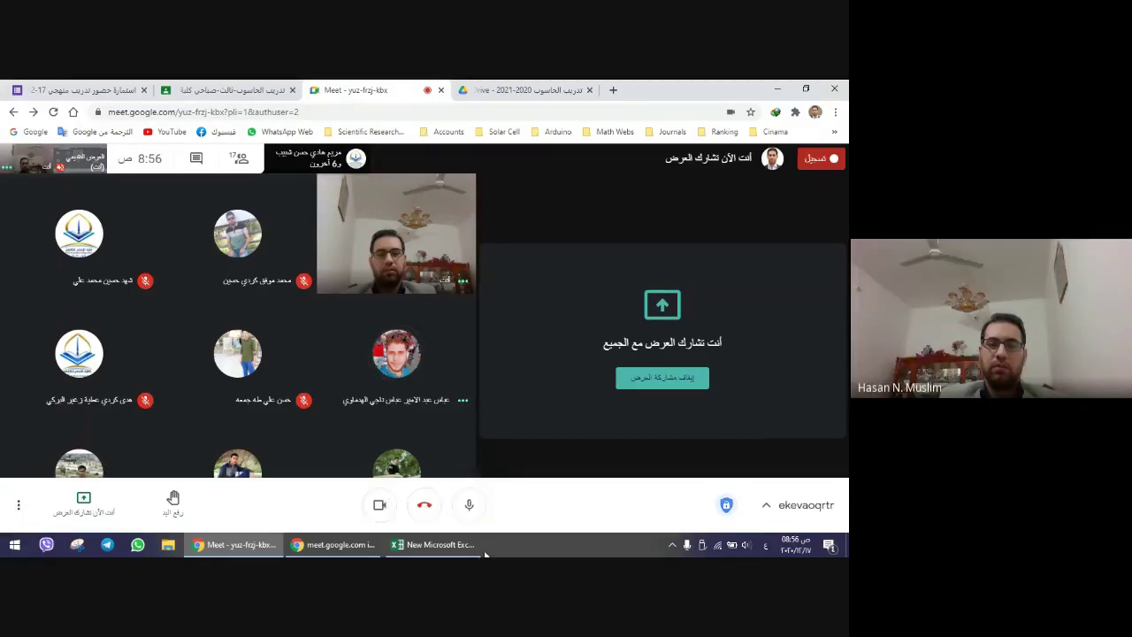
left_click(481, 548)
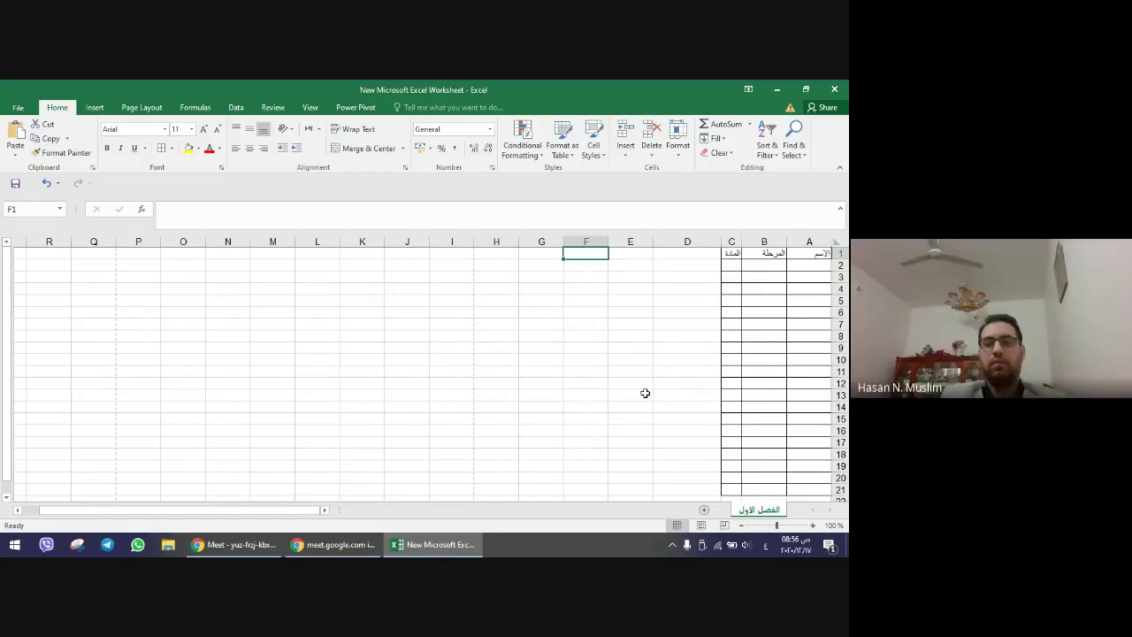
- Stop presenting in the Meet call, then return to the Excel workbook
left_click(234, 543)
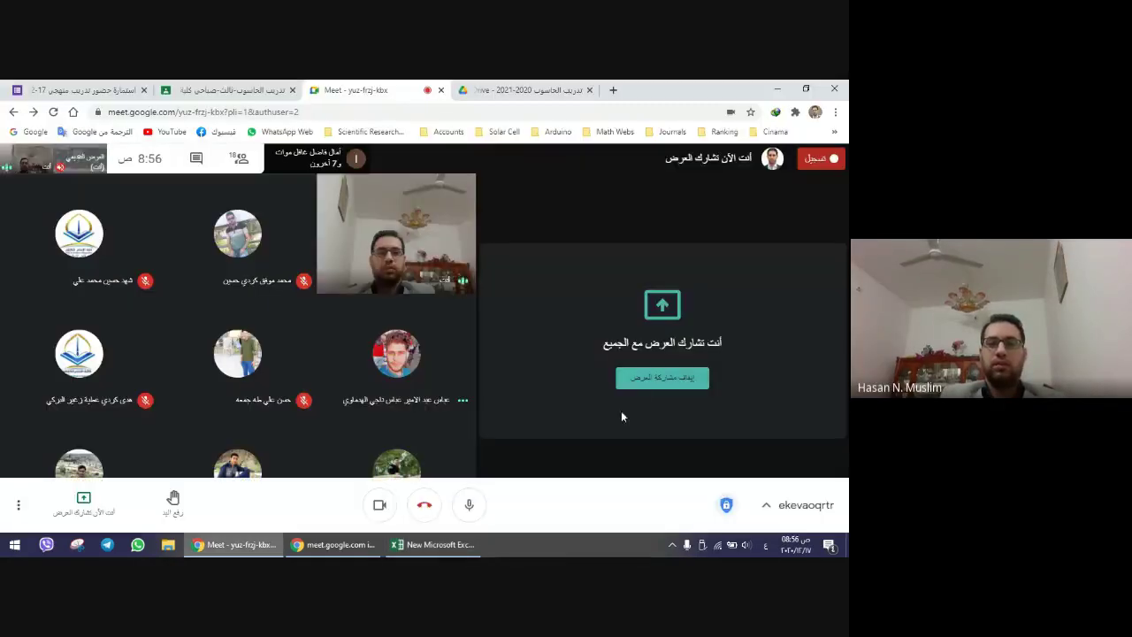
left_click(646, 384)
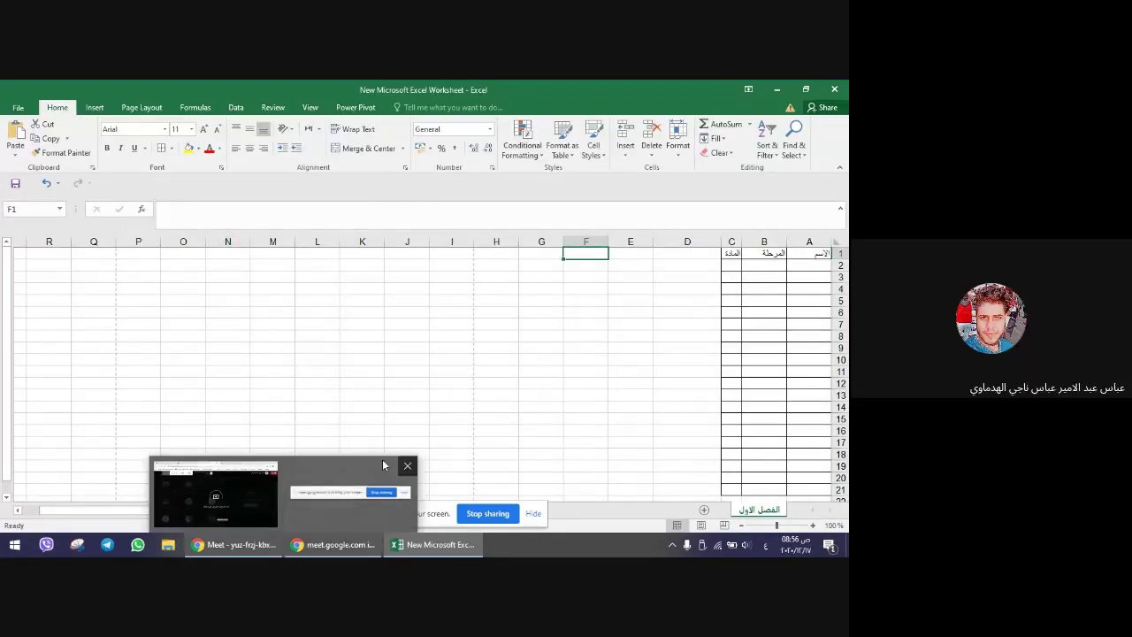
left_click(226, 546)
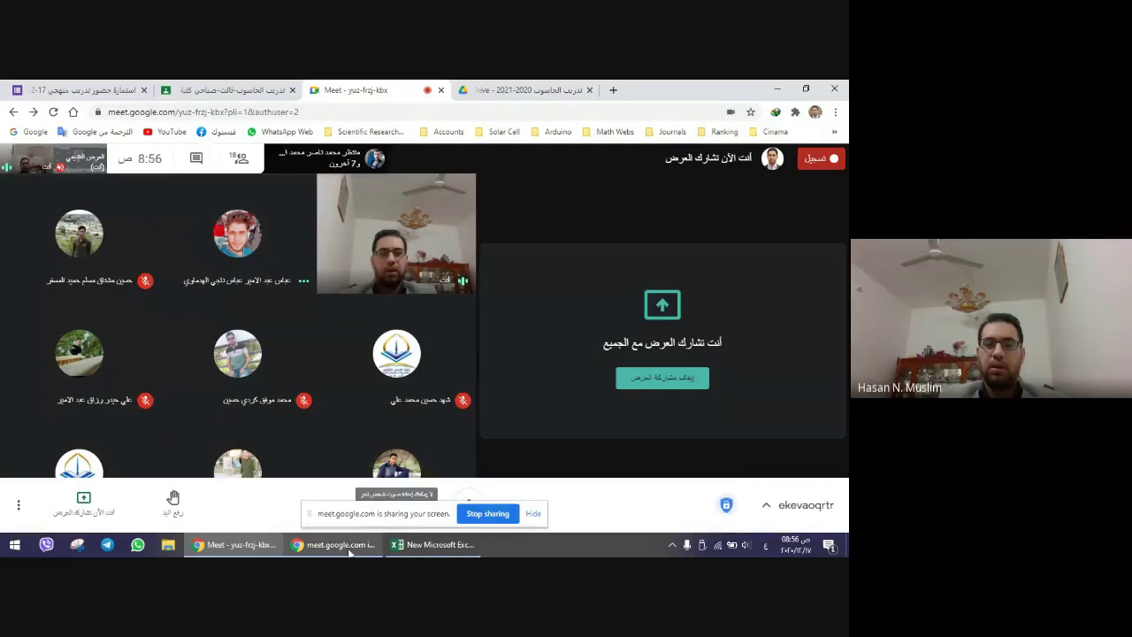
left_click(433, 543)
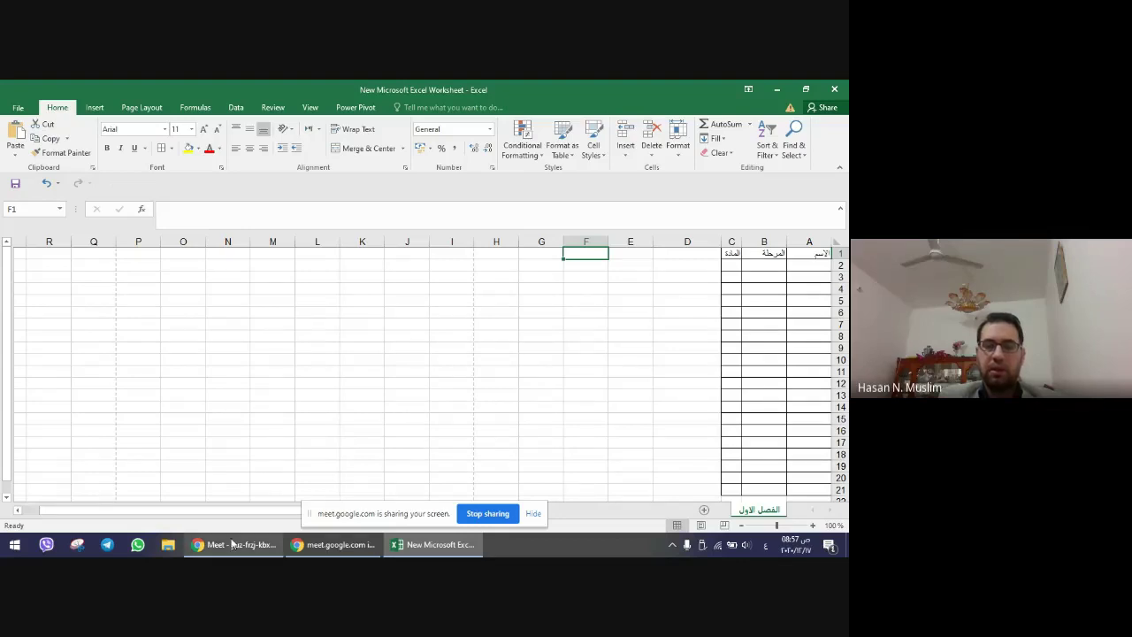
- Widen column C, toggle Sheet Right-to-Left off and back on, and show Page Layout view
mouse_move(236, 544)
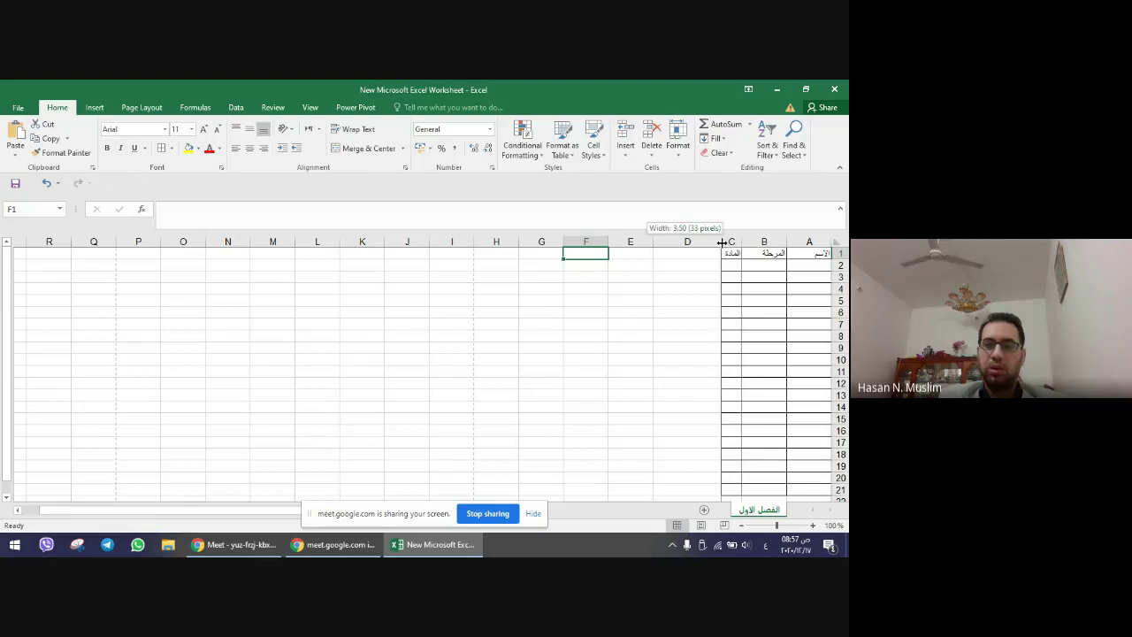
left_click_drag(721, 243, 708, 242)
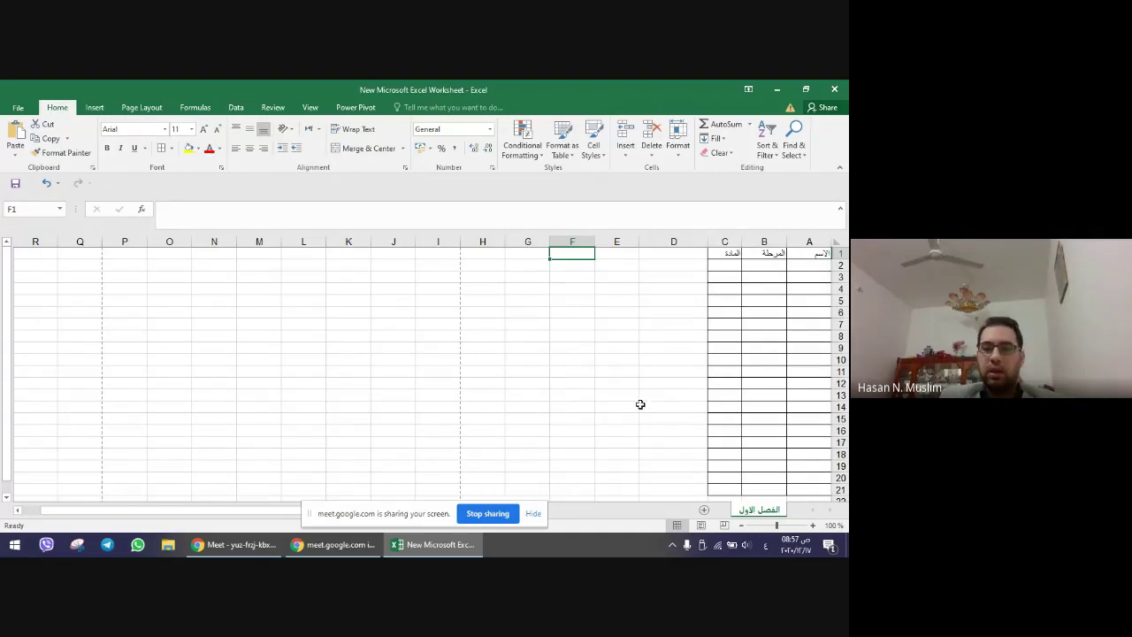
left_click(141, 107)
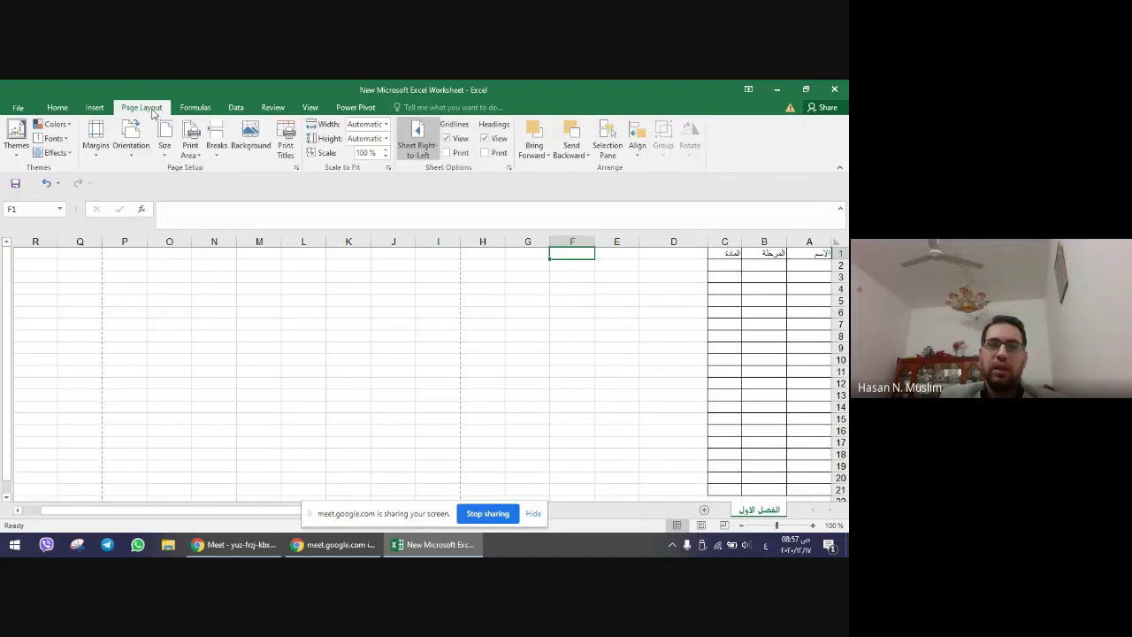
left_click(424, 147)
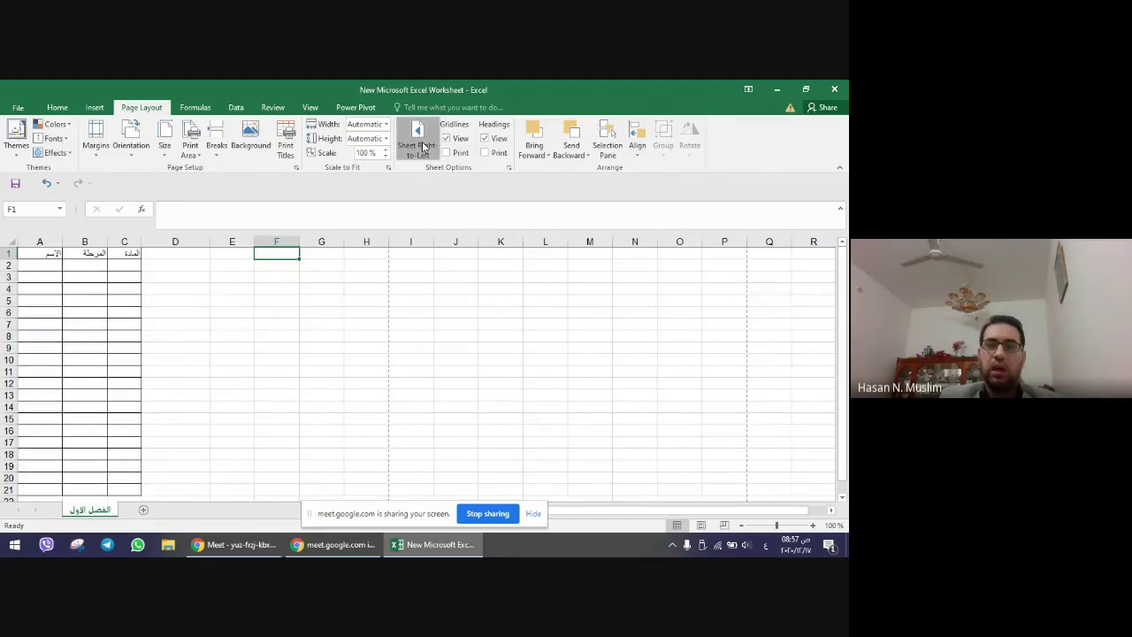
left_click(422, 146)
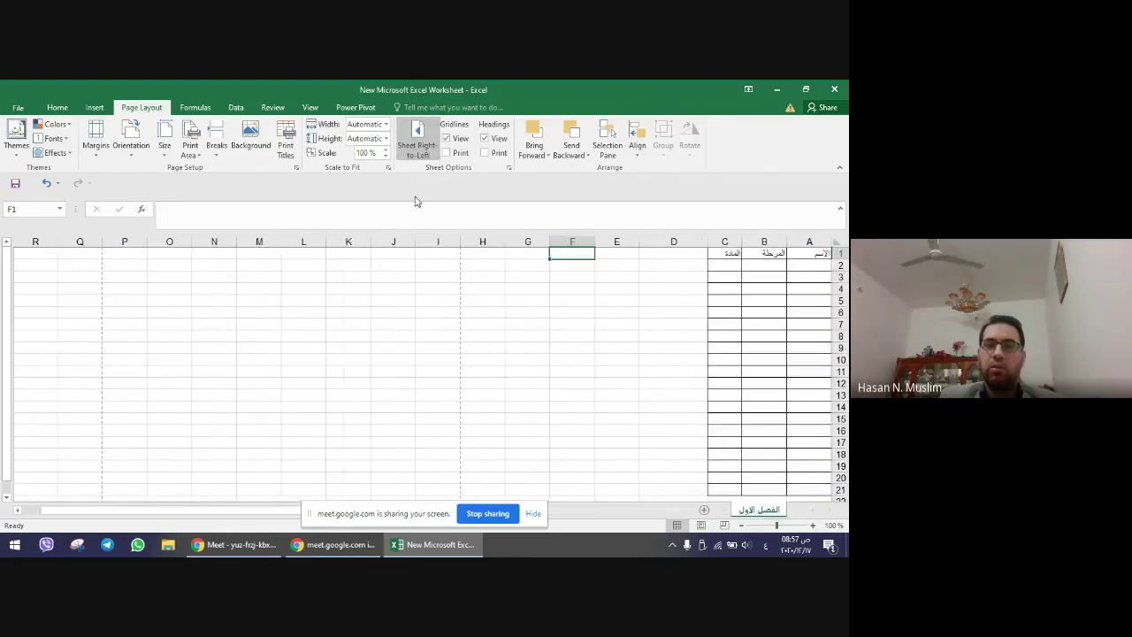
left_click(701, 524)
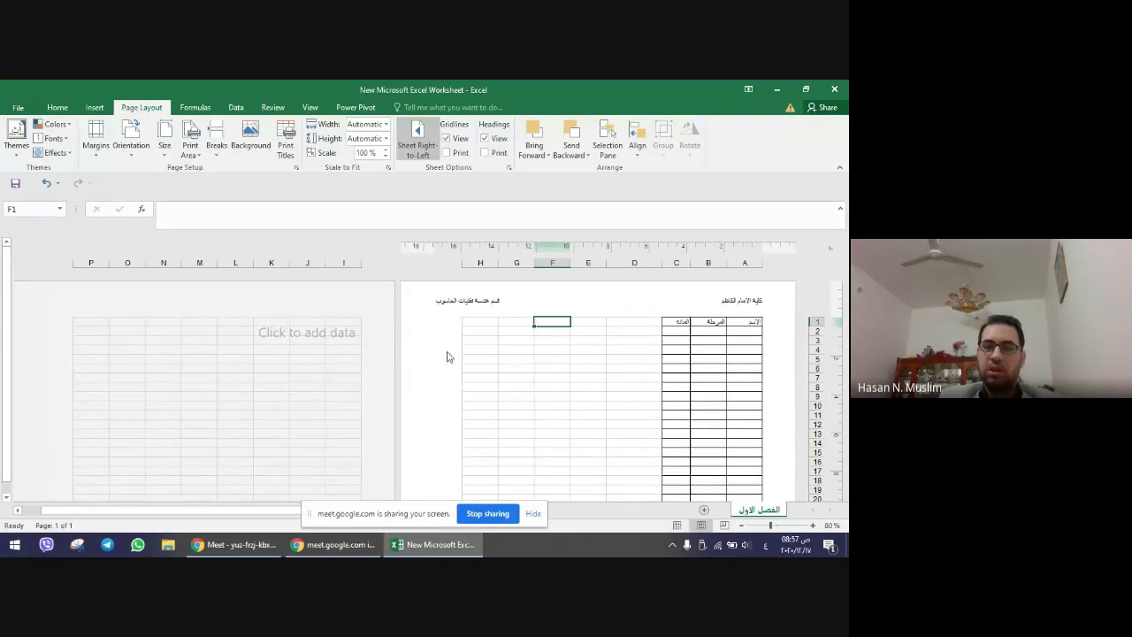
- Select H1:H15, scroll the sheet briefly, and settle on cell D6
left_click_drag(483, 320, 472, 451)
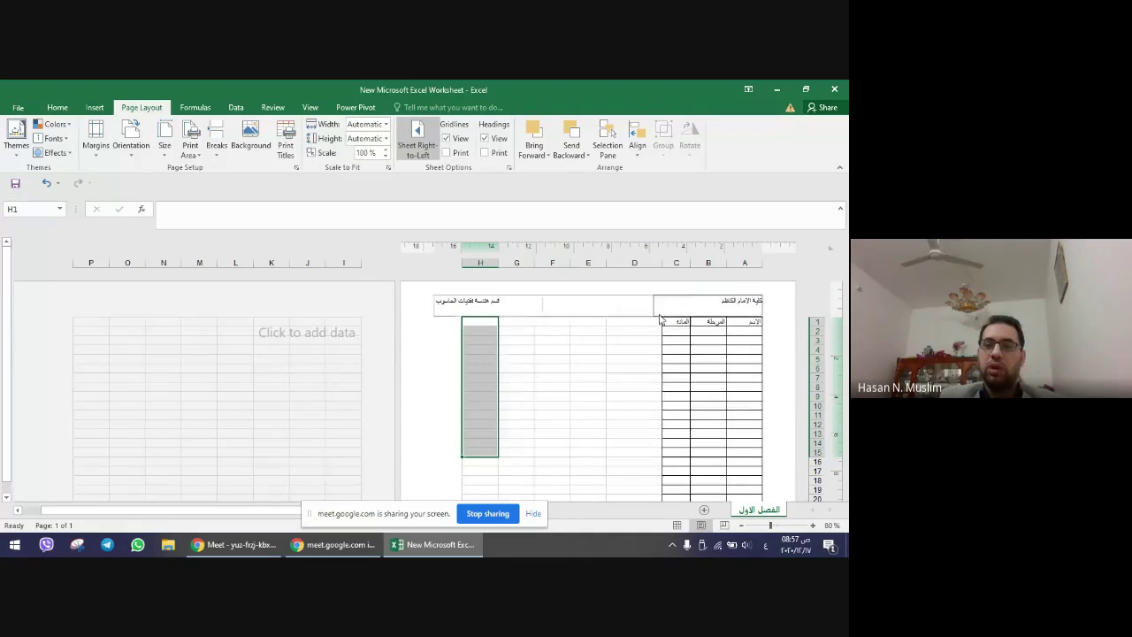
scroll(665, 392, "down", 5)
scroll(637, 387, "down", 1)
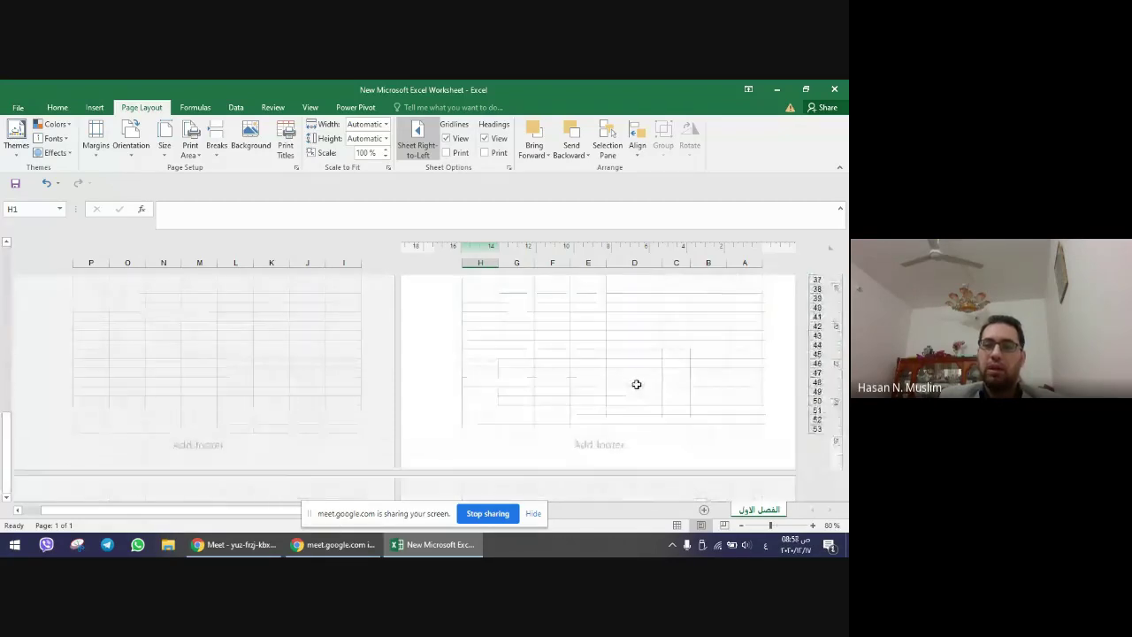
scroll(638, 381, "up", 6)
left_click(619, 366)
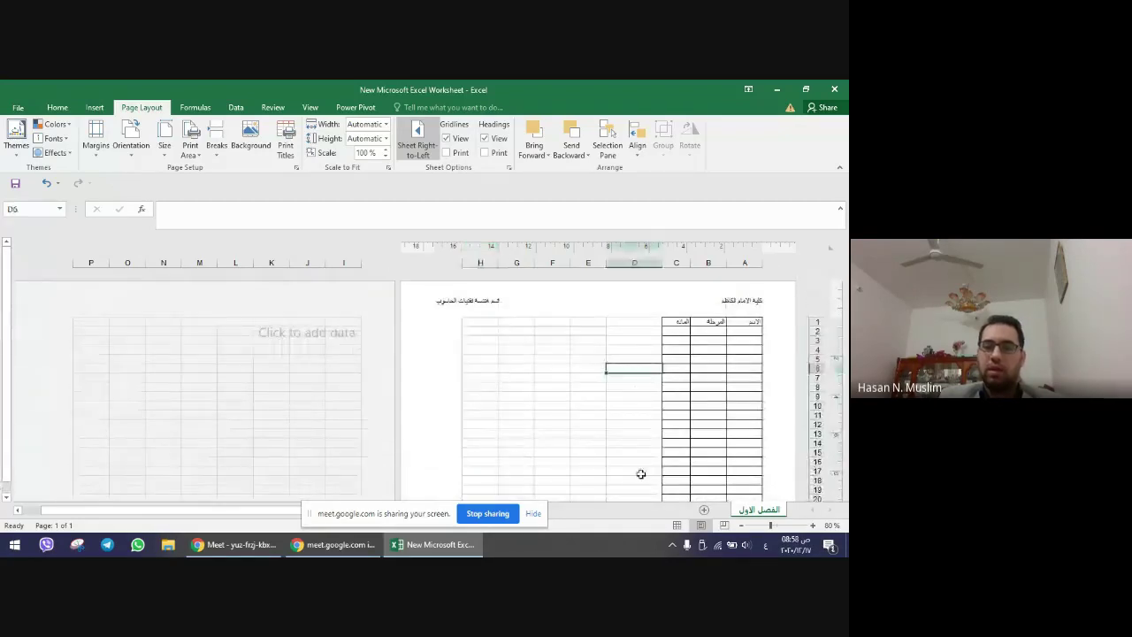
- Return to Normal view, then close the workbook, saving the changes
left_click(676, 524)
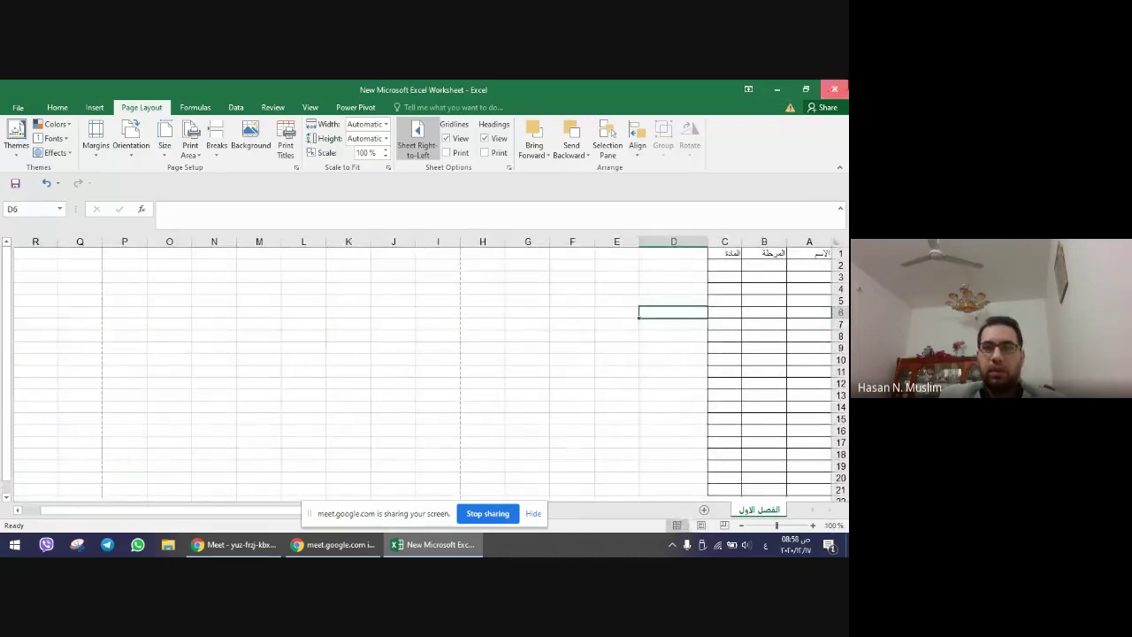
left_click(834, 89)
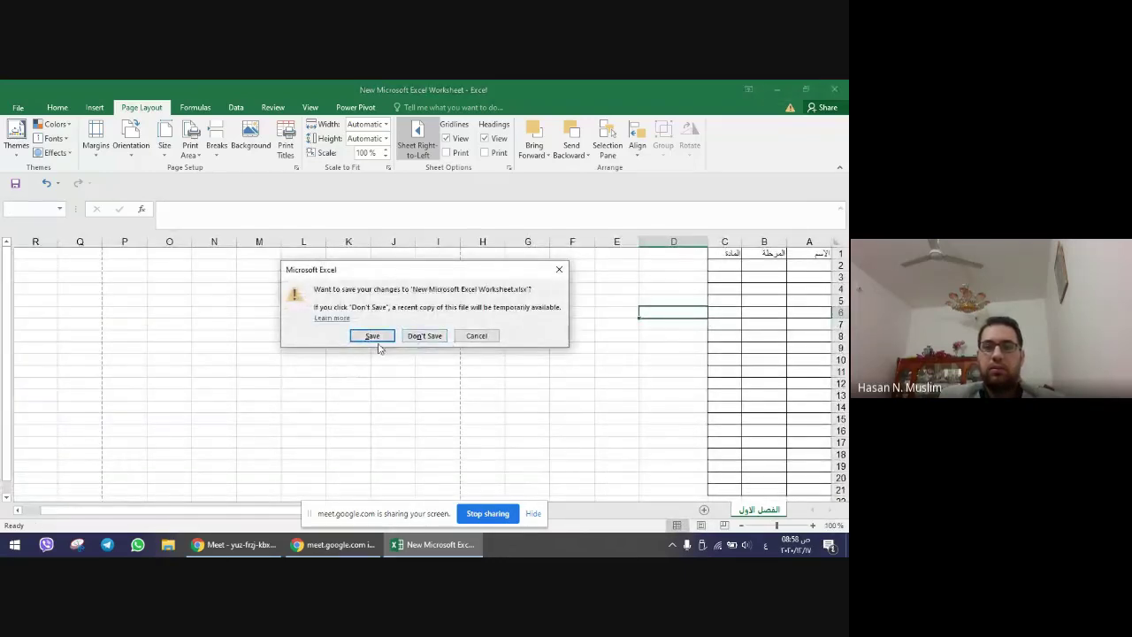
left_click(373, 336)
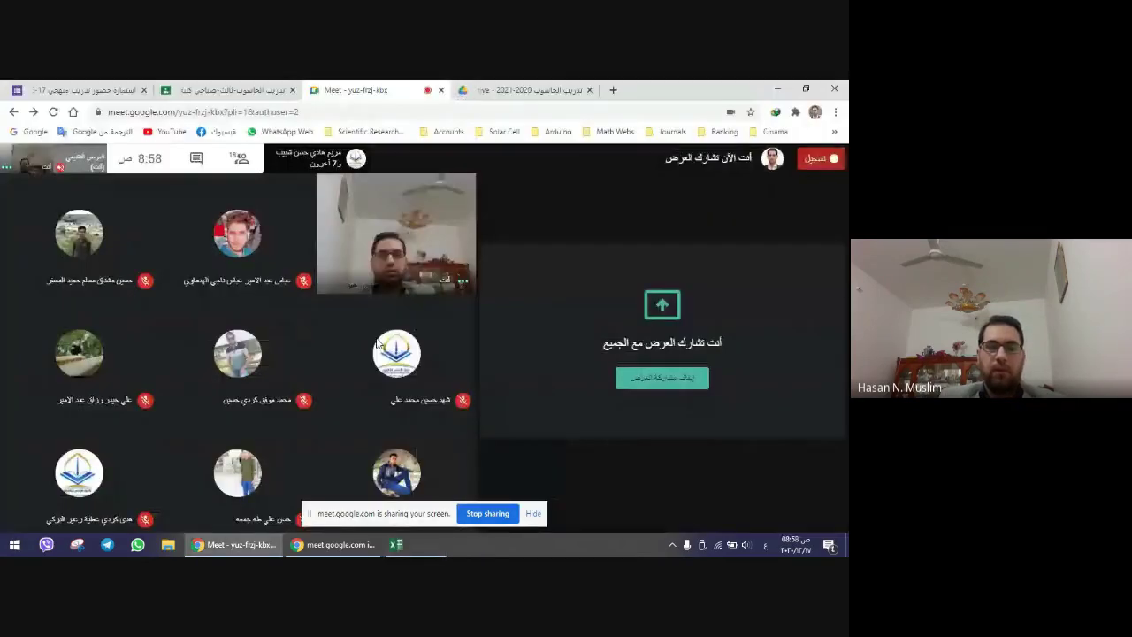
- Show the desktop and reopen the saved New Microsoft Excel Worksheet file
key("super+d")
double_click(118, 330)
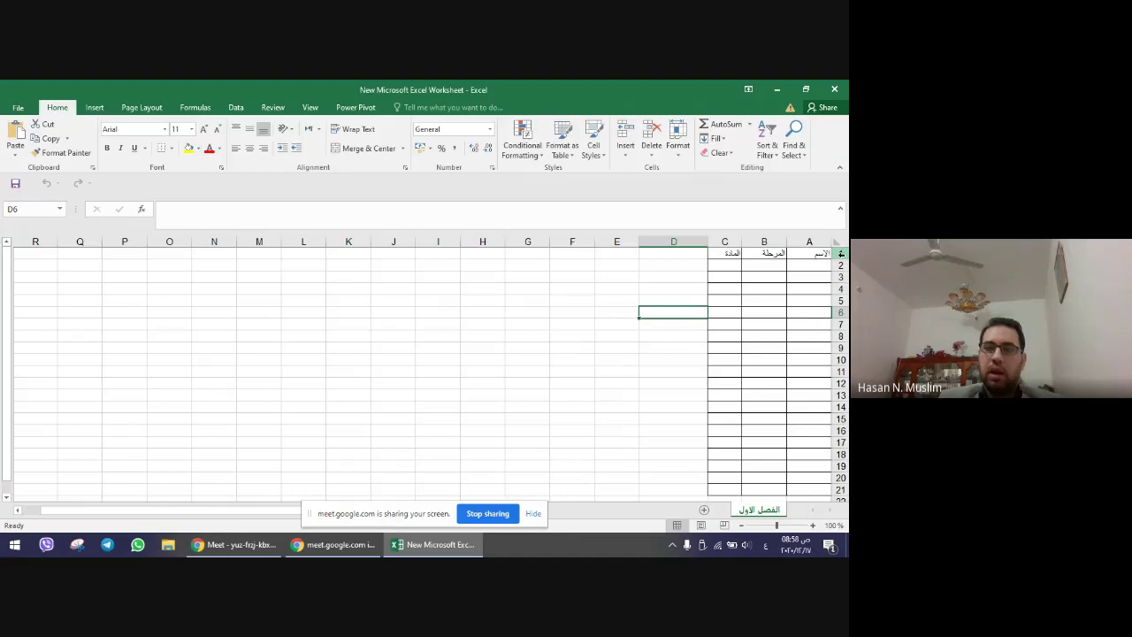
left_click_drag(841, 254, 842, 277)
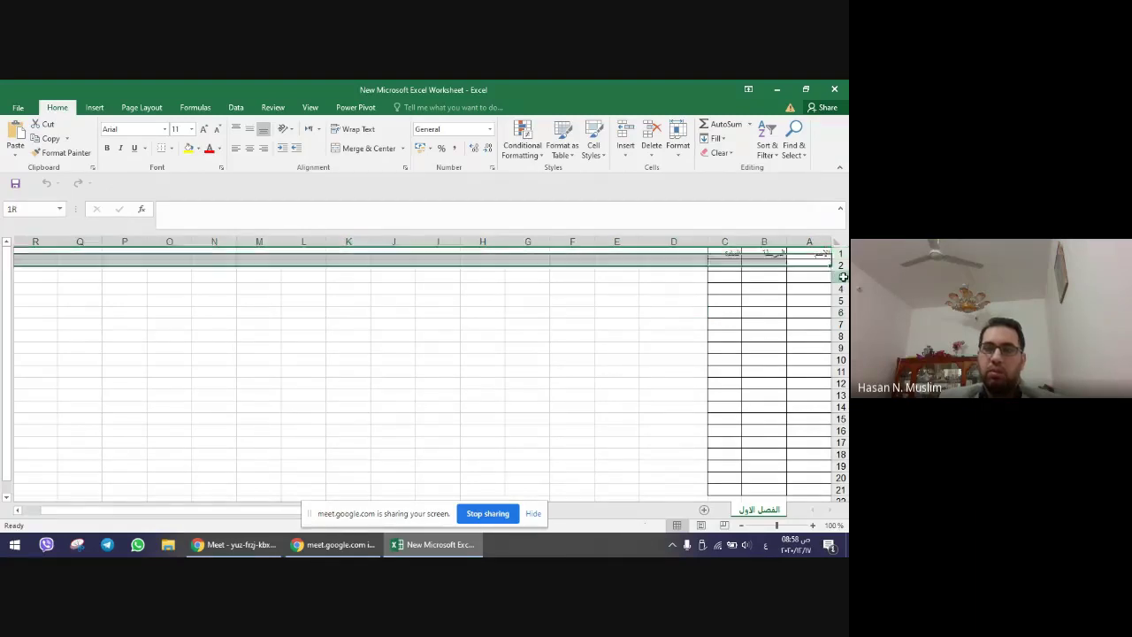
left_click(842, 264)
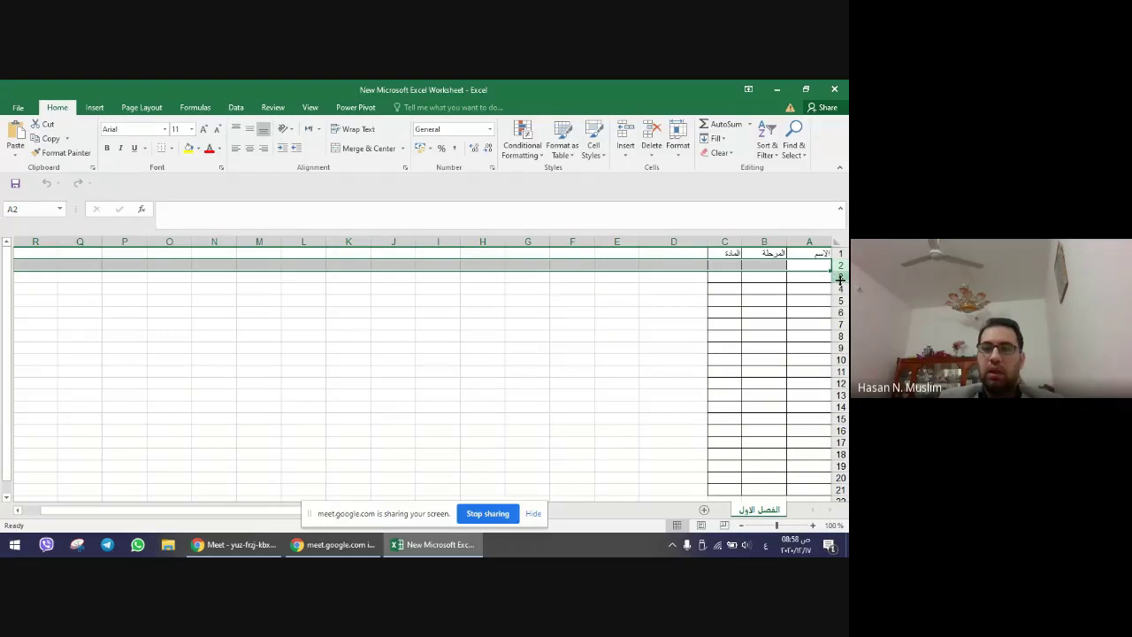
left_click(839, 276)
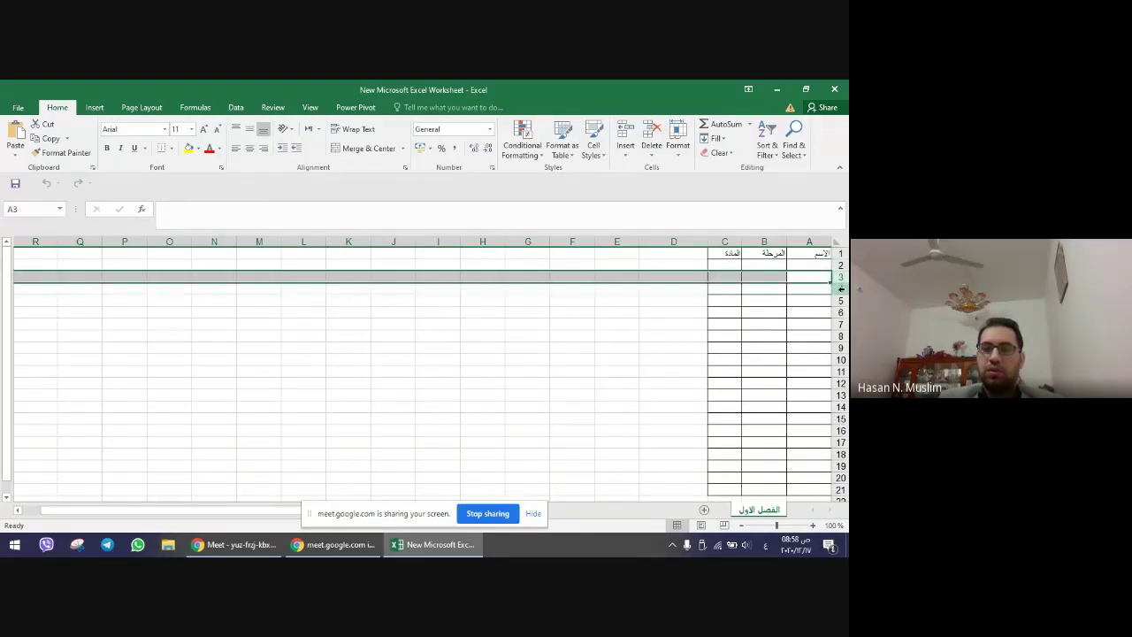
left_click(839, 288)
left_click(839, 301)
left_click(840, 313)
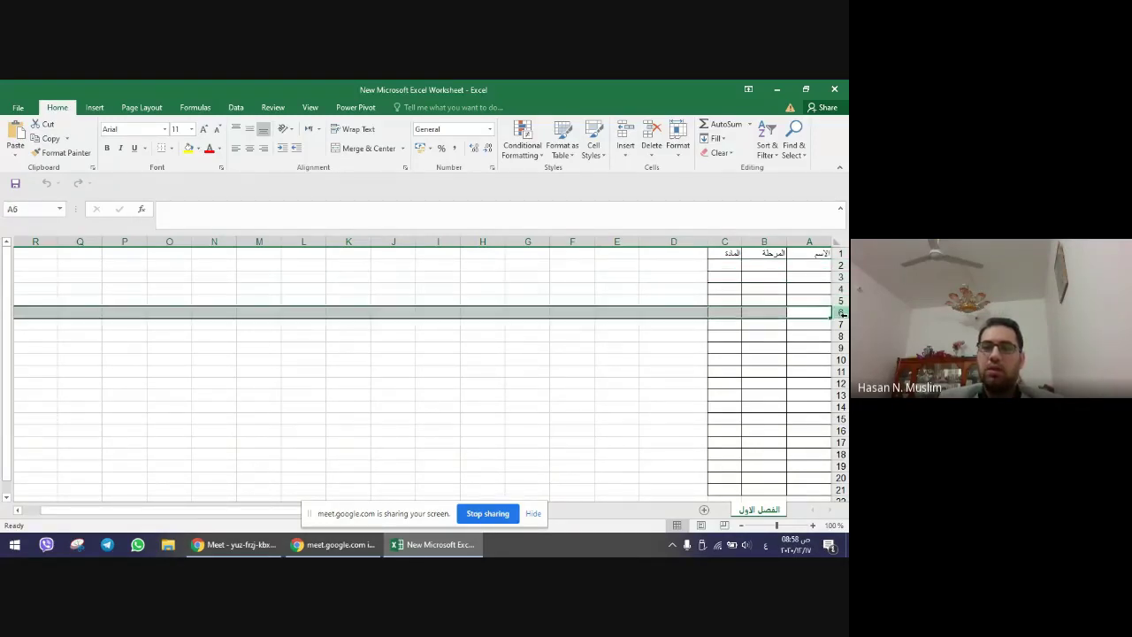
left_click(841, 324)
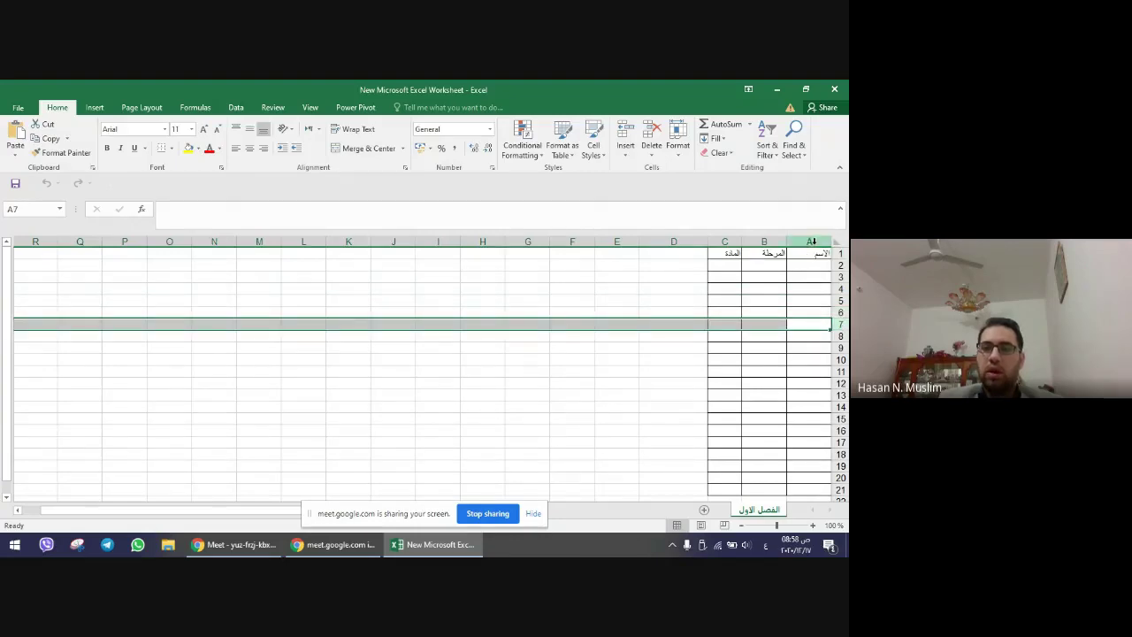
left_click(813, 243)
left_click(767, 240)
left_click(716, 242)
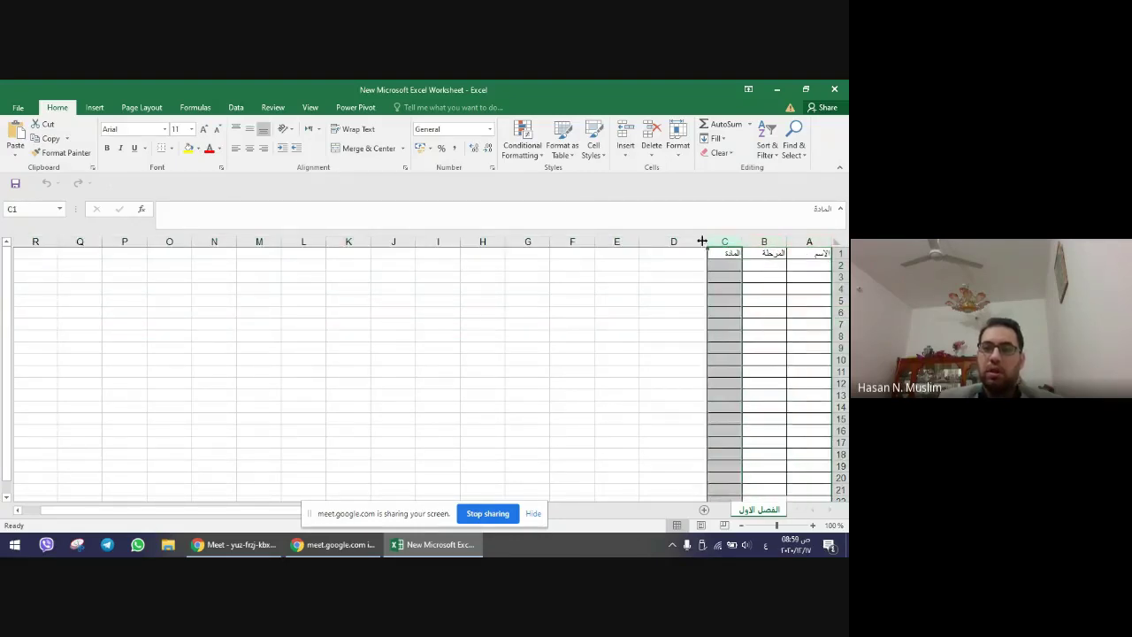
left_click(682, 242)
left_click(627, 244)
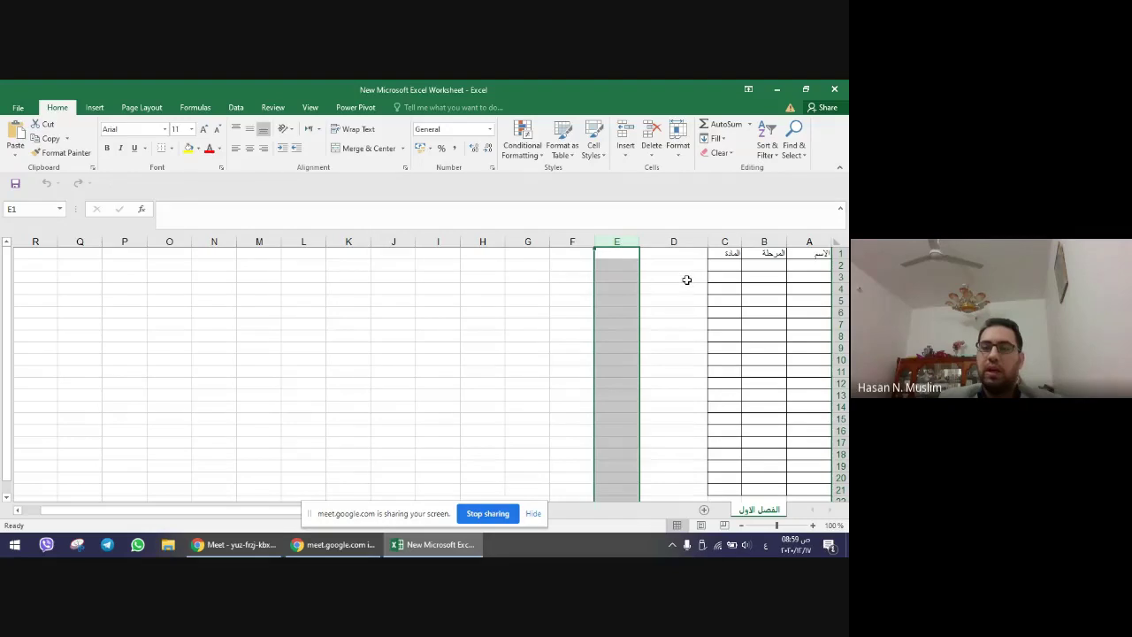
- Fill cells D3, G3 and F8 with yellow
left_click(686, 279)
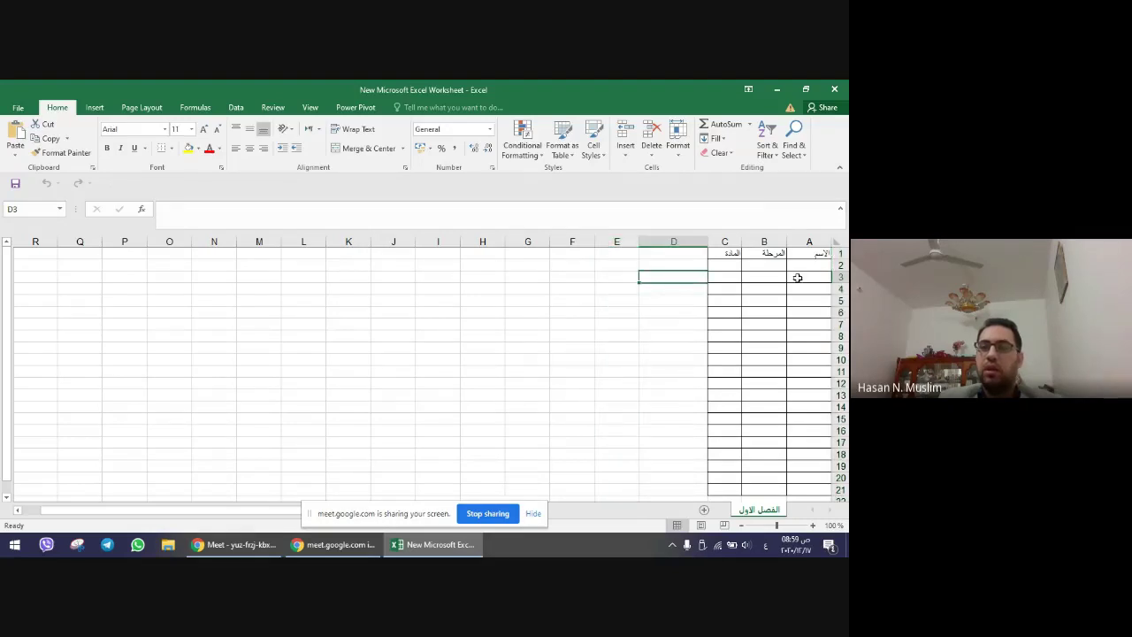
left_click(842, 277)
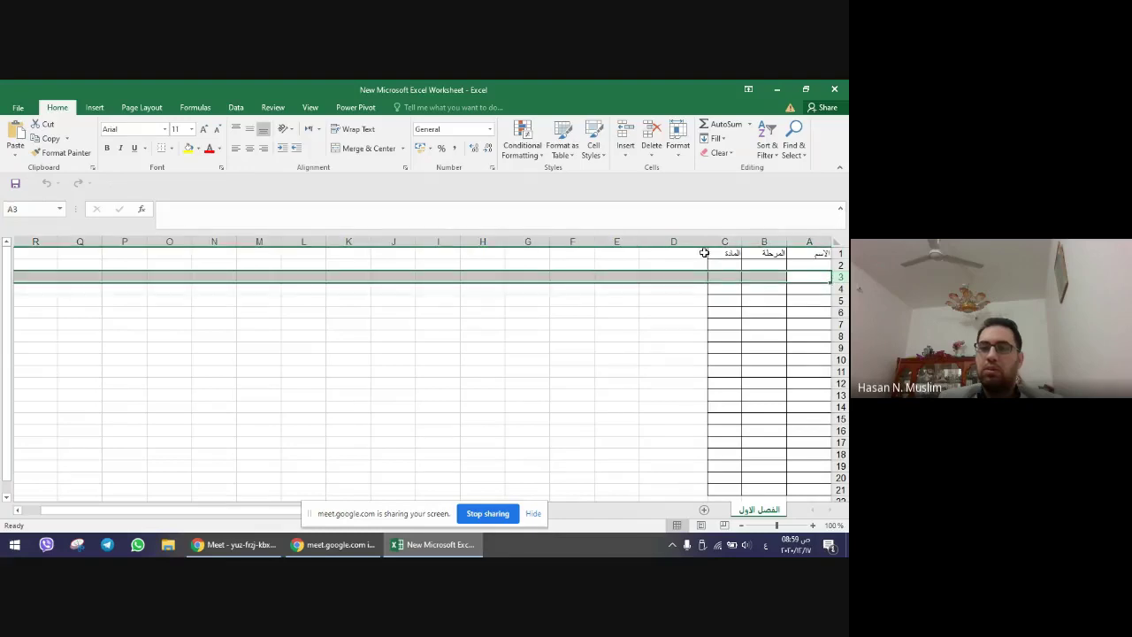
left_click(676, 242)
left_click(672, 276)
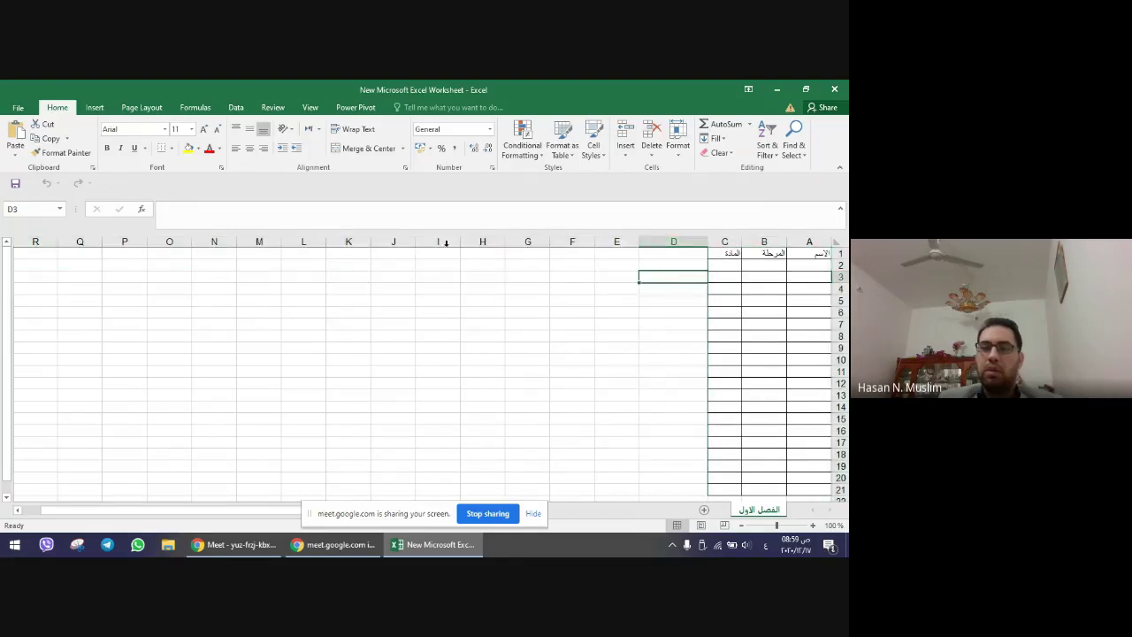
left_click(188, 148)
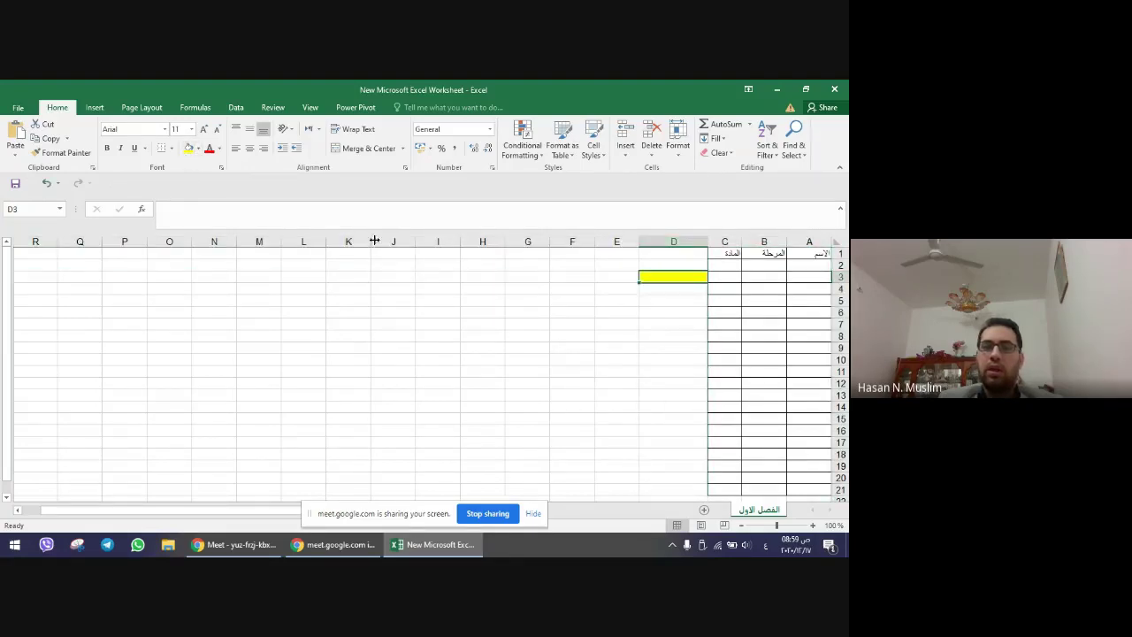
left_click(535, 278)
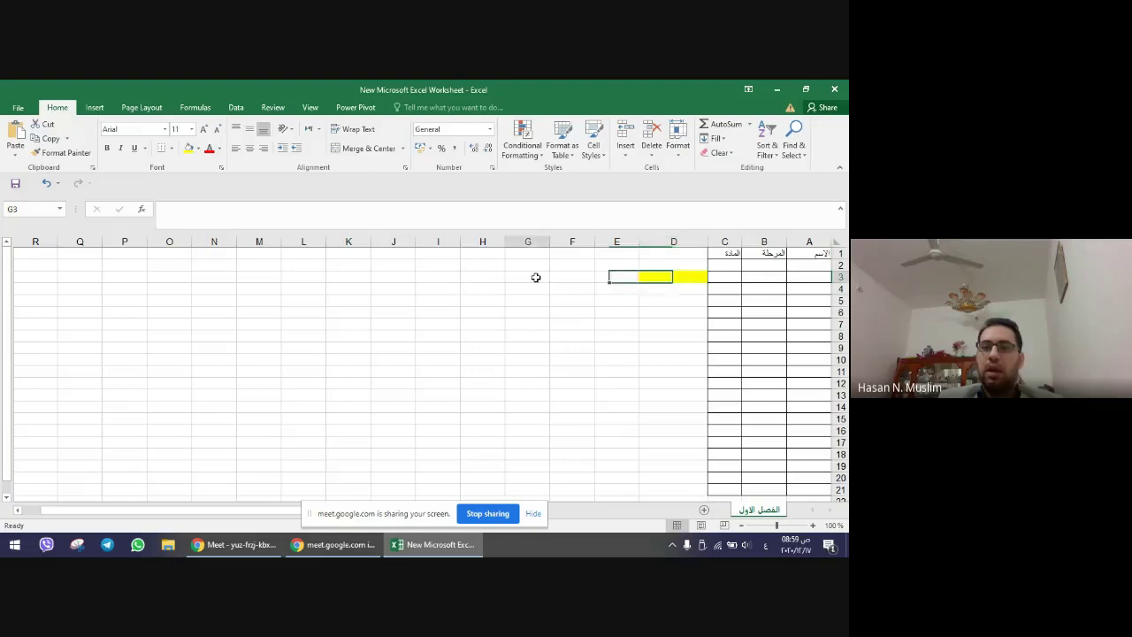
left_click(188, 148)
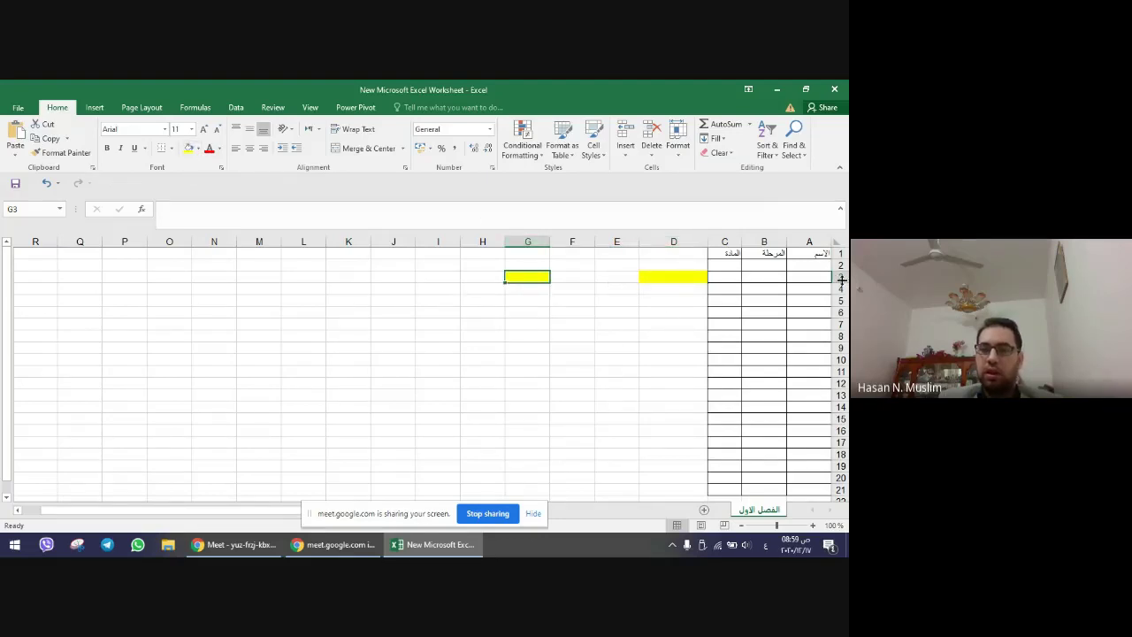
left_click(573, 338)
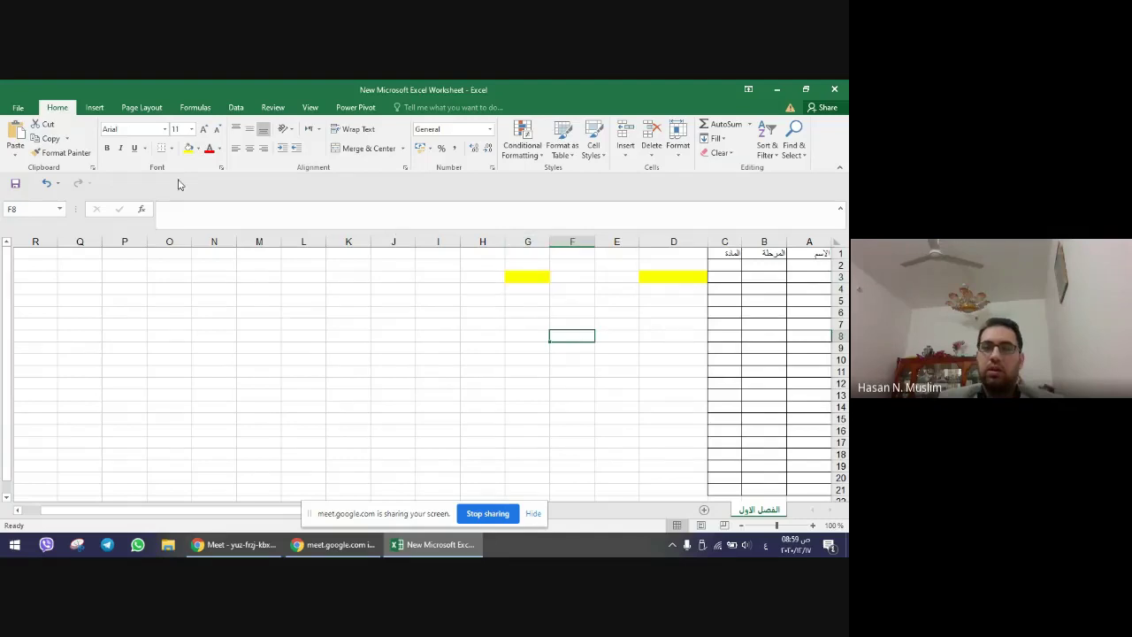
left_click(189, 147)
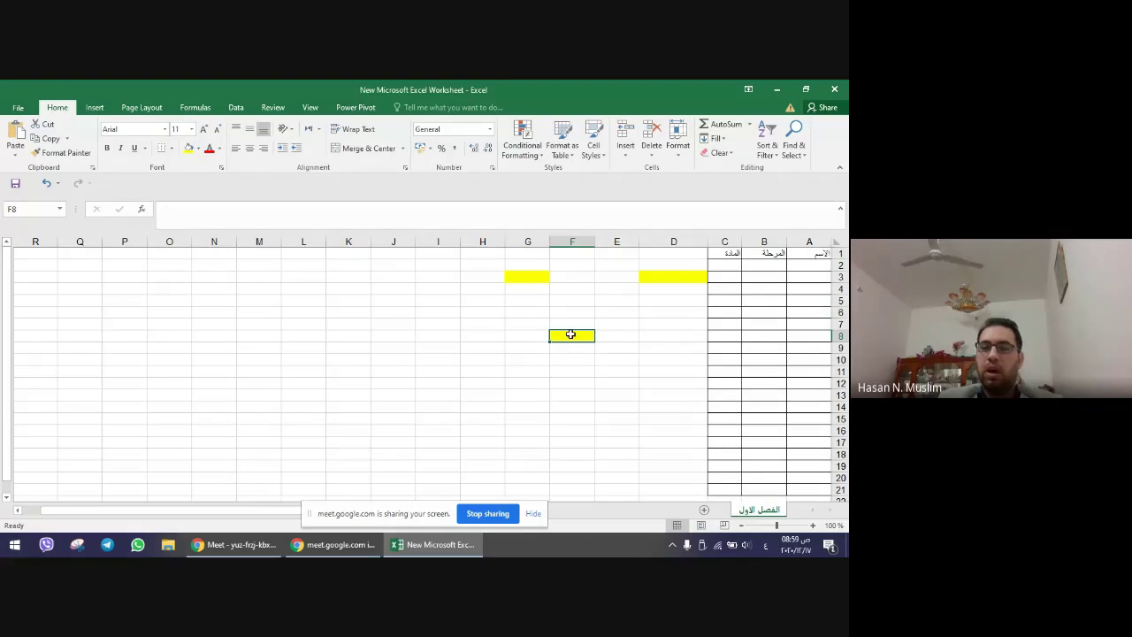
- Briefly edit F8, check its address in the Name Box, then select L6
left_click(167, 210)
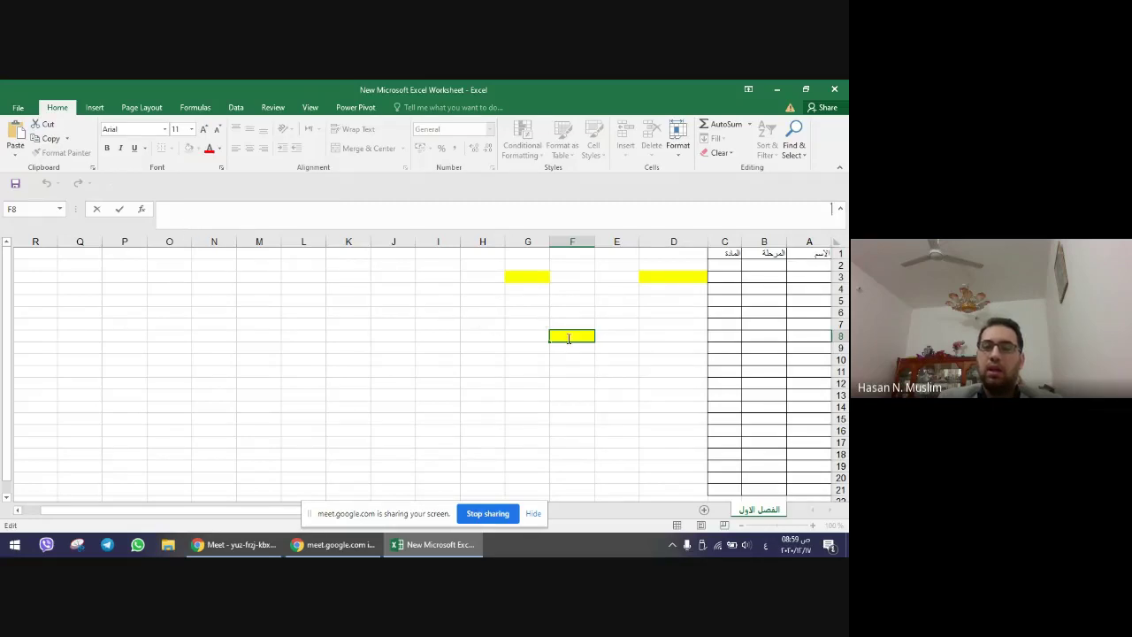
left_click(622, 331)
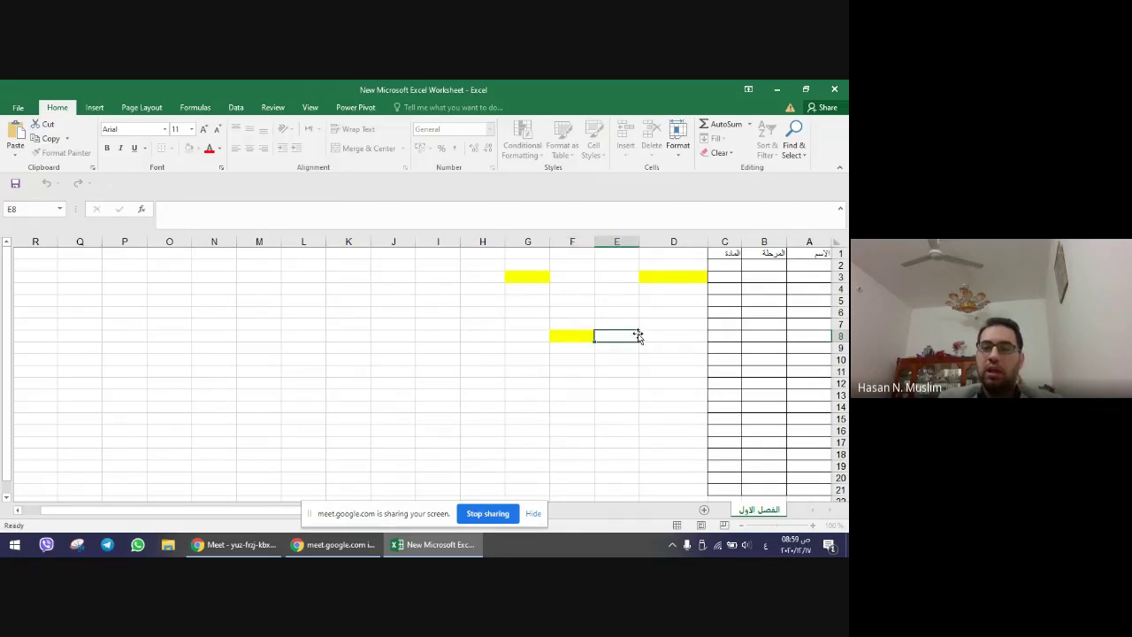
left_click(577, 336)
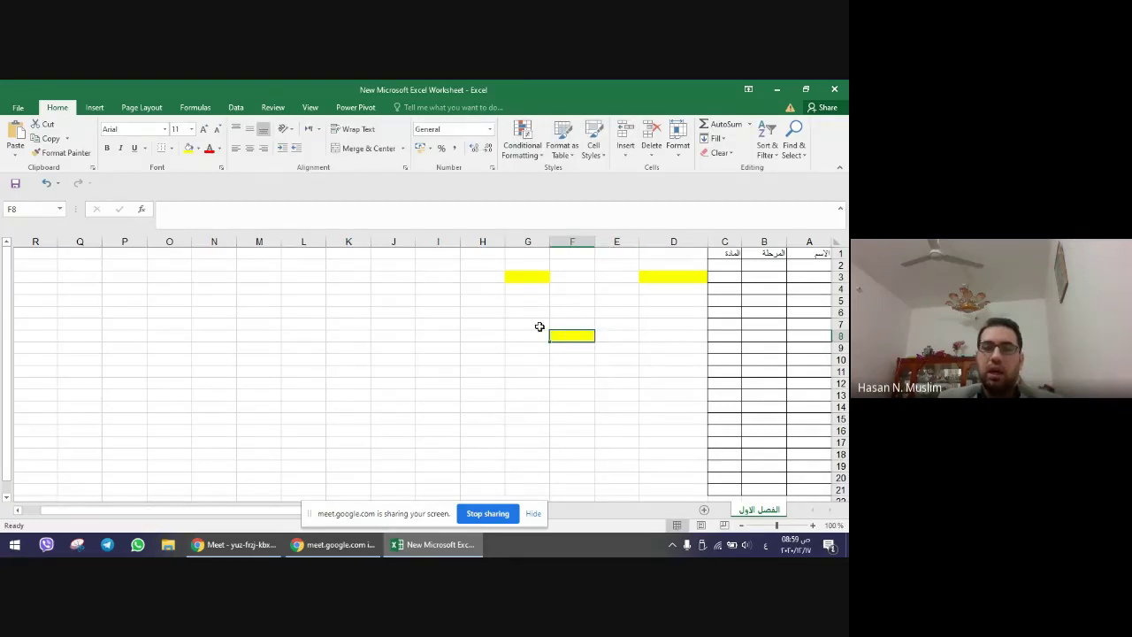
left_click(20, 210)
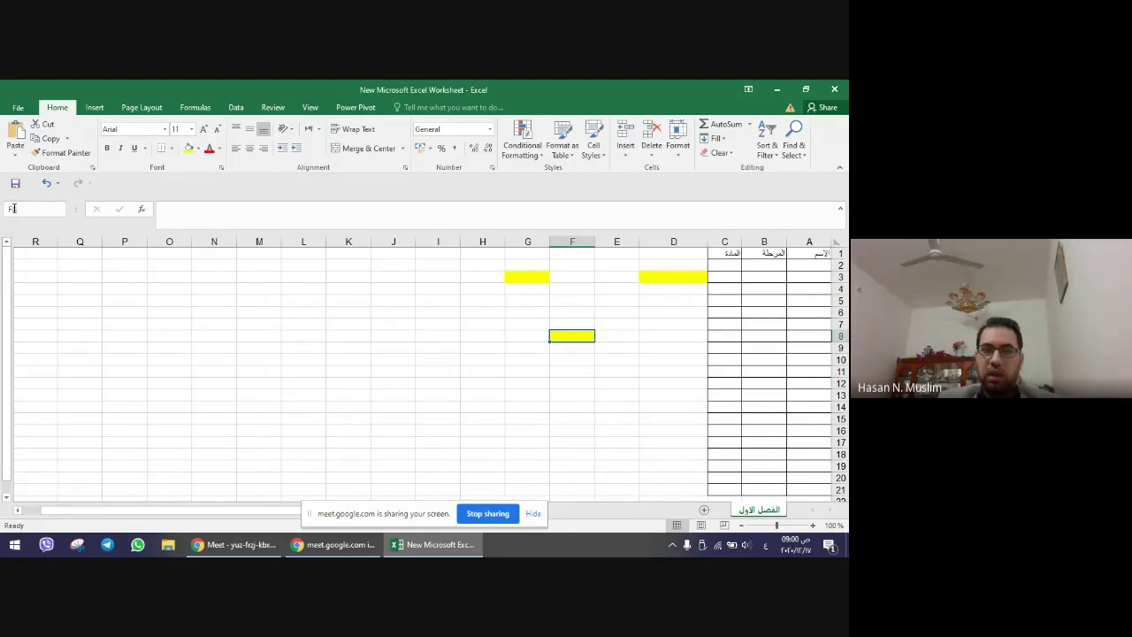
left_click(308, 312)
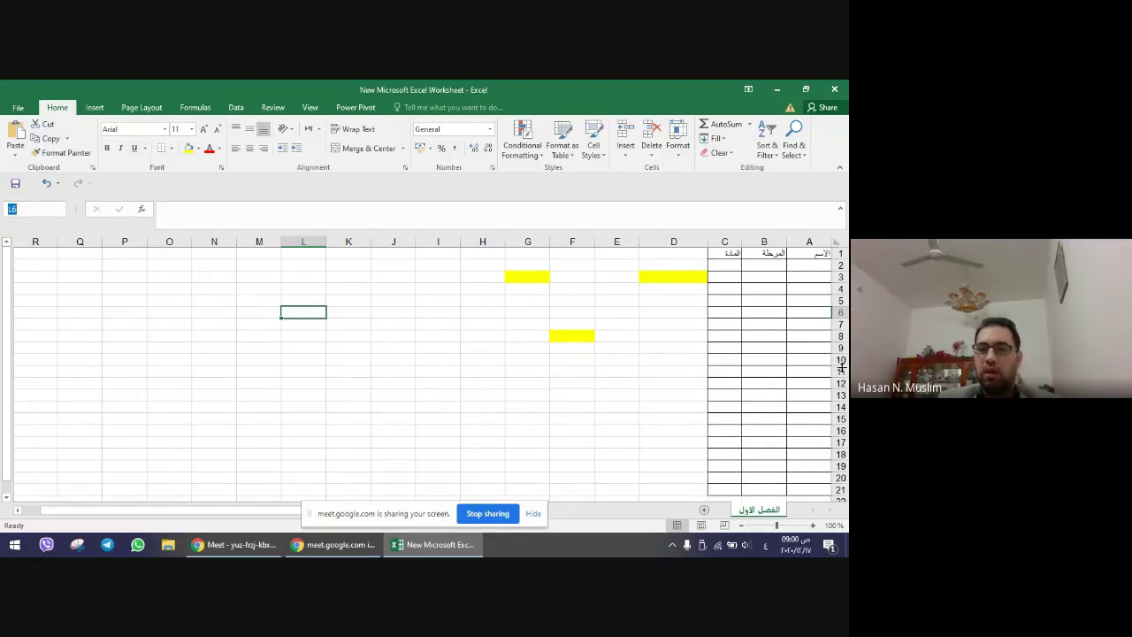
- From cell A22 below the table, jump to the last row and select row 1048576
left_click(818, 358)
scroll(807, 371, "down", 6)
scroll(807, 373, "down", 4)
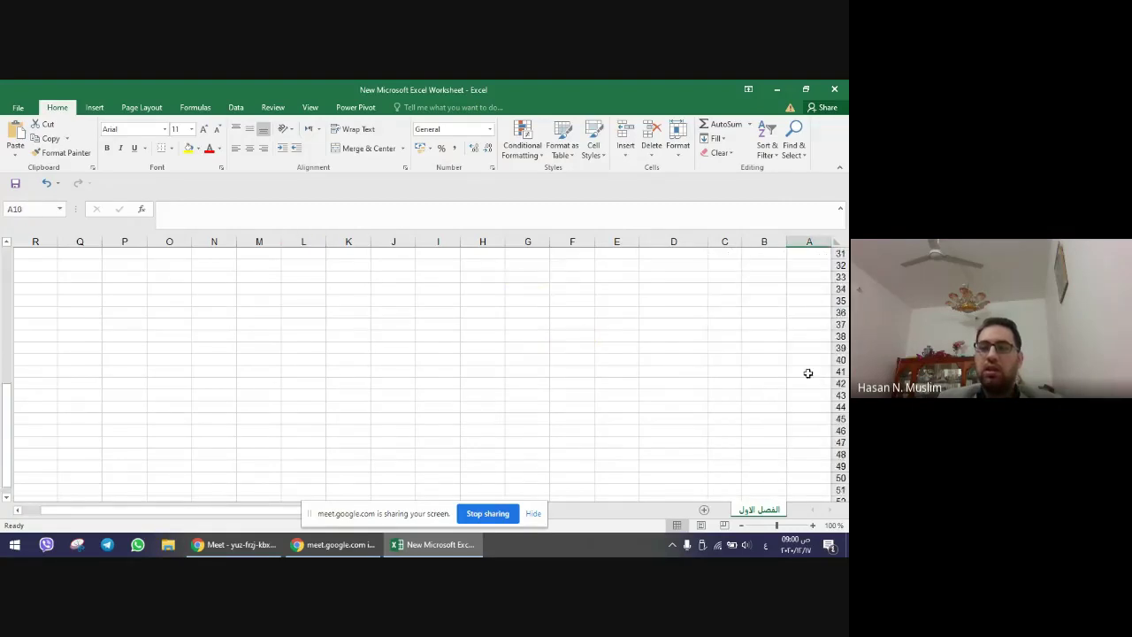
scroll(807, 373, "up", 6)
left_click(824, 362)
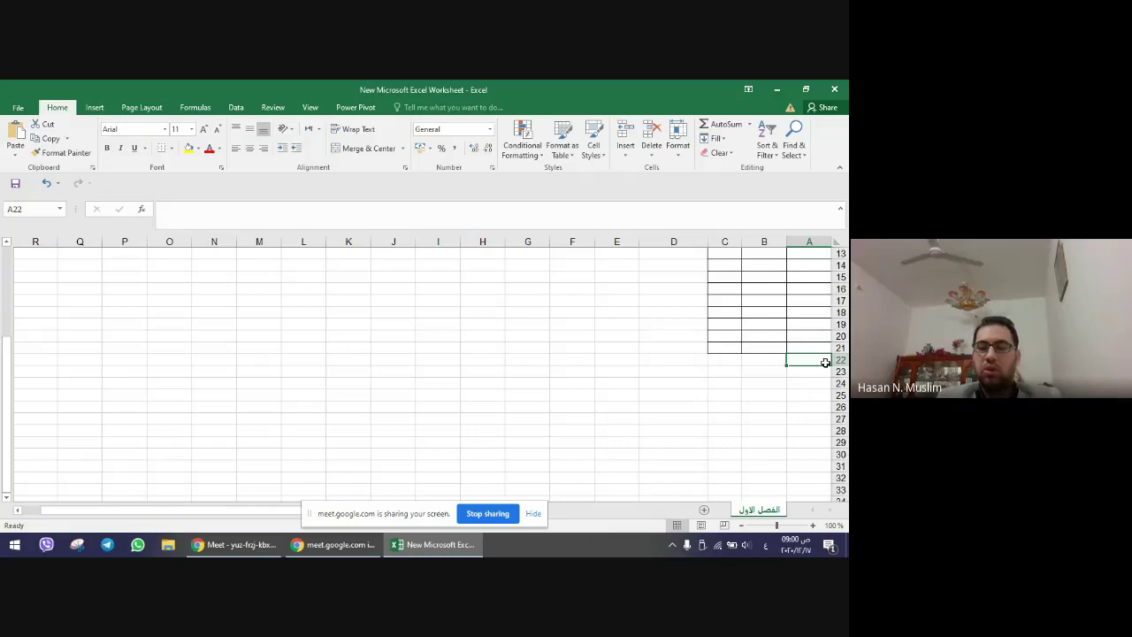
key("ctrl+Down")
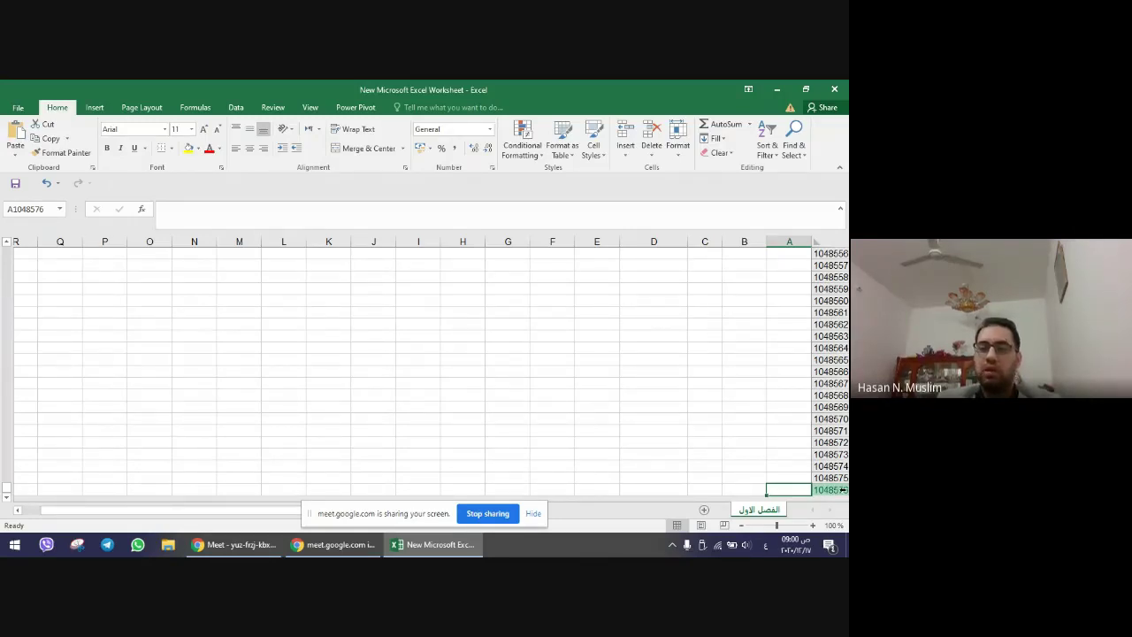
left_click(843, 489)
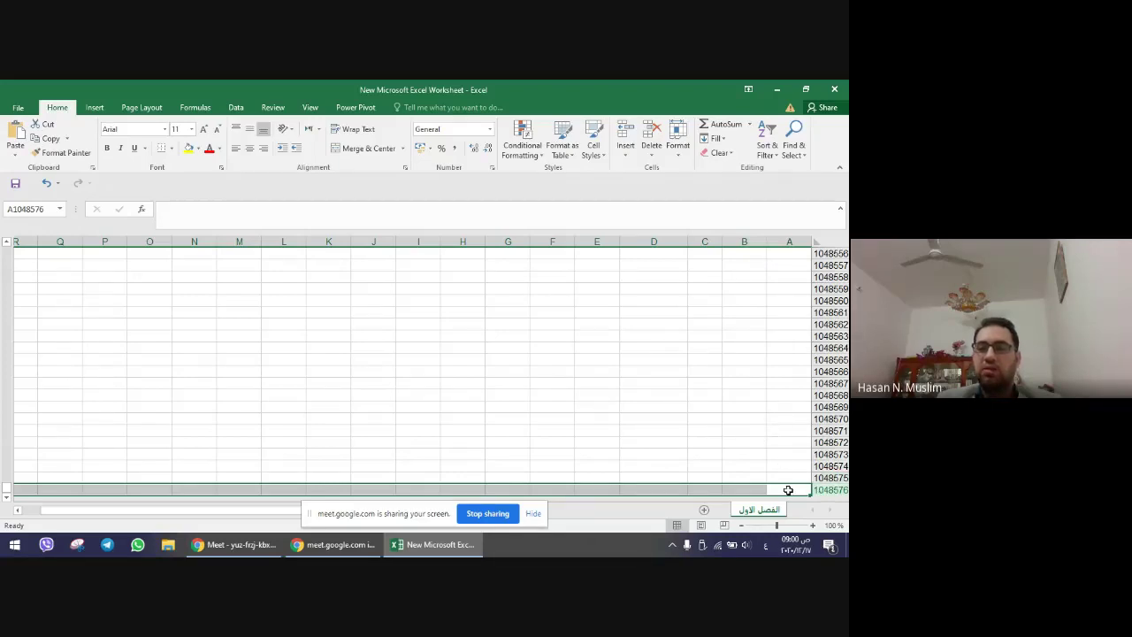
- Scroll around the bottom rows and select a single cell in row 1048576
scroll(694, 401, "up", 10)
scroll(694, 401, "up", 10)
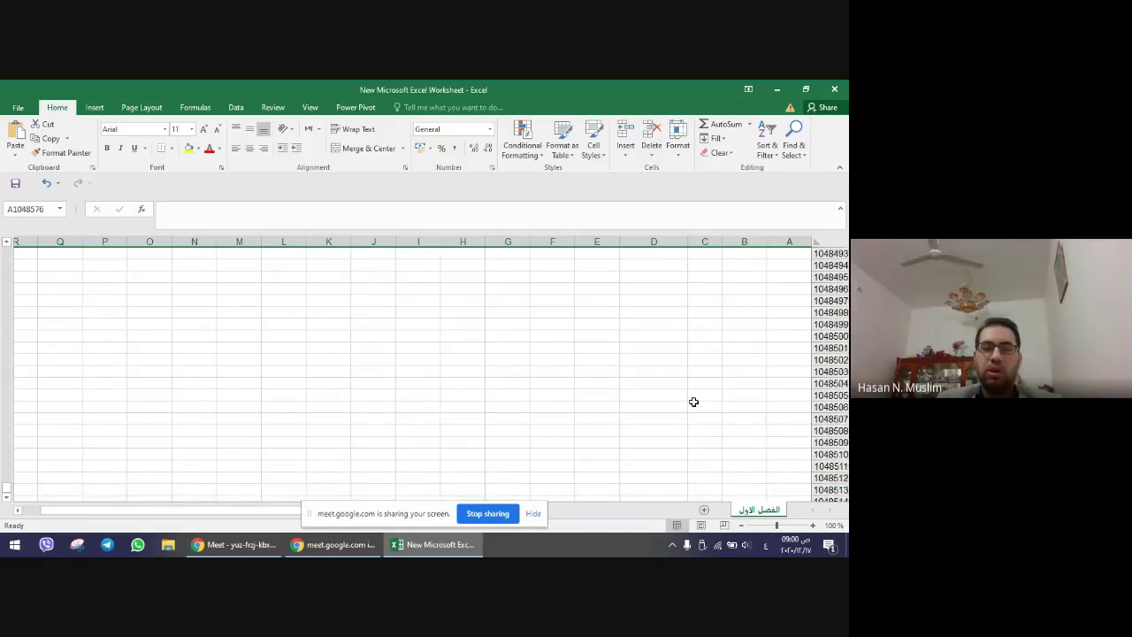
scroll(693, 401, "up", 10)
scroll(693, 402, "up", 8)
scroll(694, 402, "up", 7)
scroll(694, 401, "up", 8)
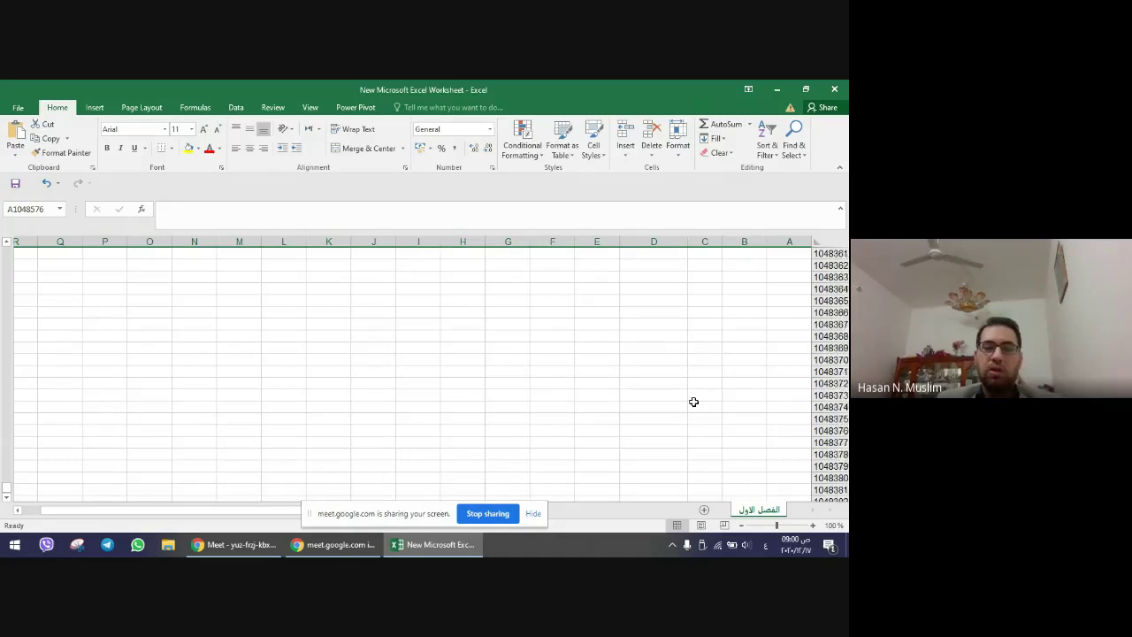
scroll(693, 401, "up", 7)
scroll(778, 392, "down", 14)
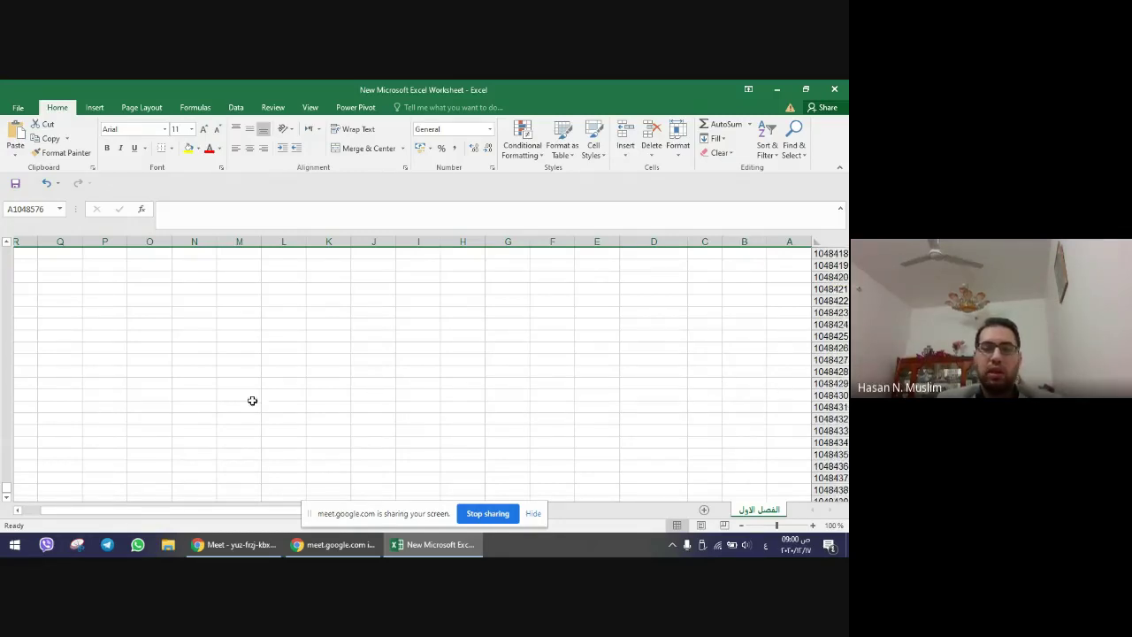
left_click_drag(6, 487, 6, 492)
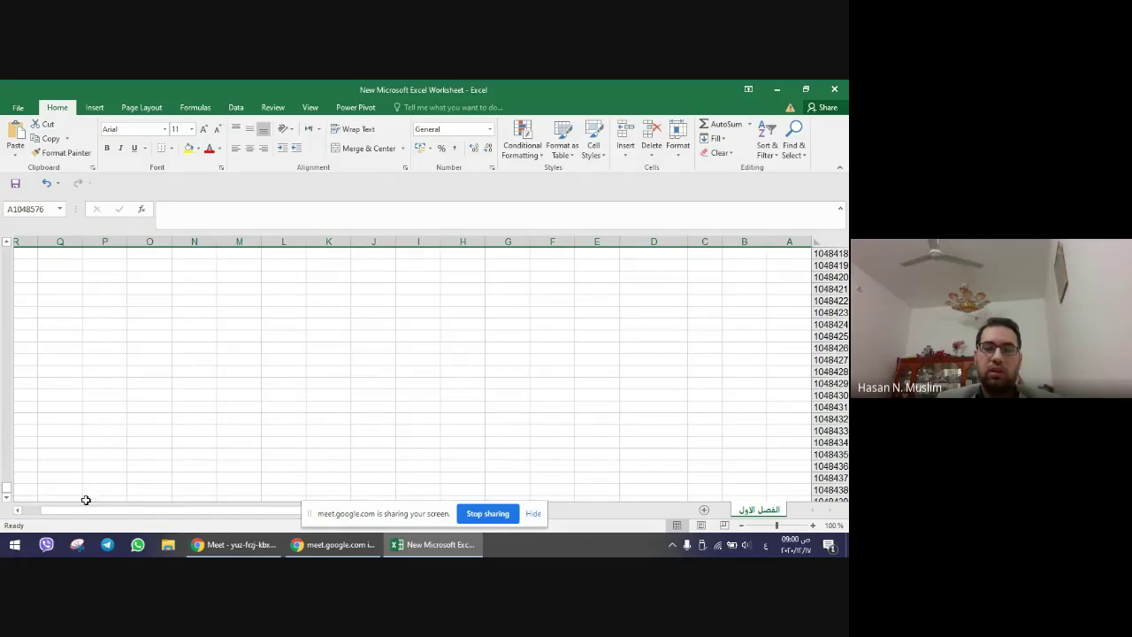
scroll(659, 468, "down", 3)
scroll(790, 457, "down", 8)
scroll(791, 457, "down", 16)
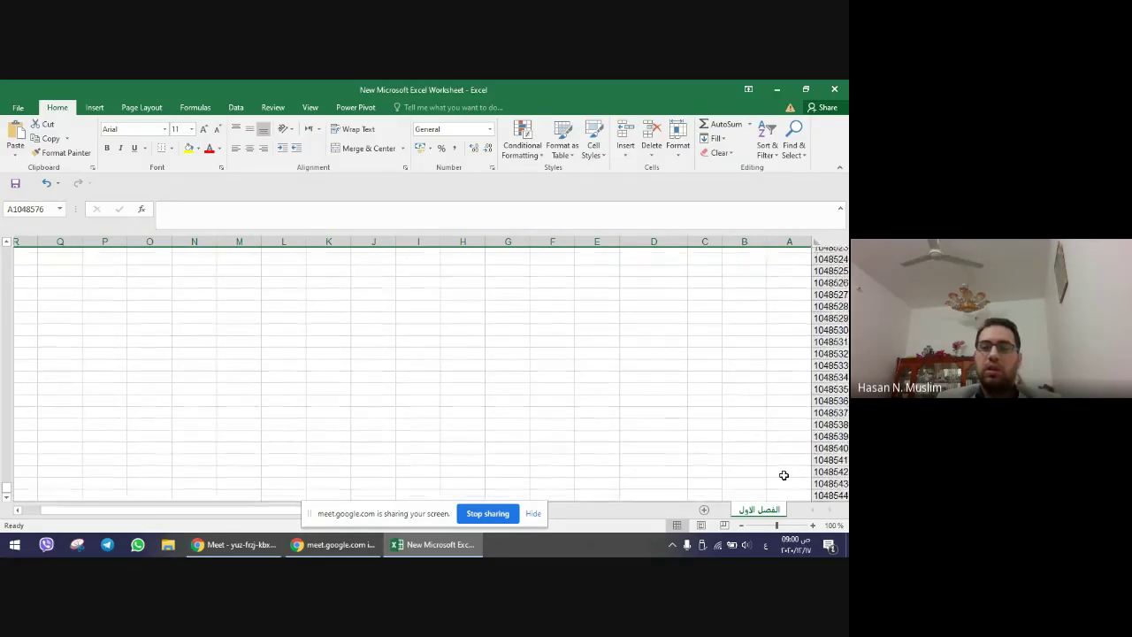
scroll(783, 474, "down", 20)
scroll(785, 469, "down", 2)
scroll(796, 444, "up", 6)
scroll(811, 411, "down", 2)
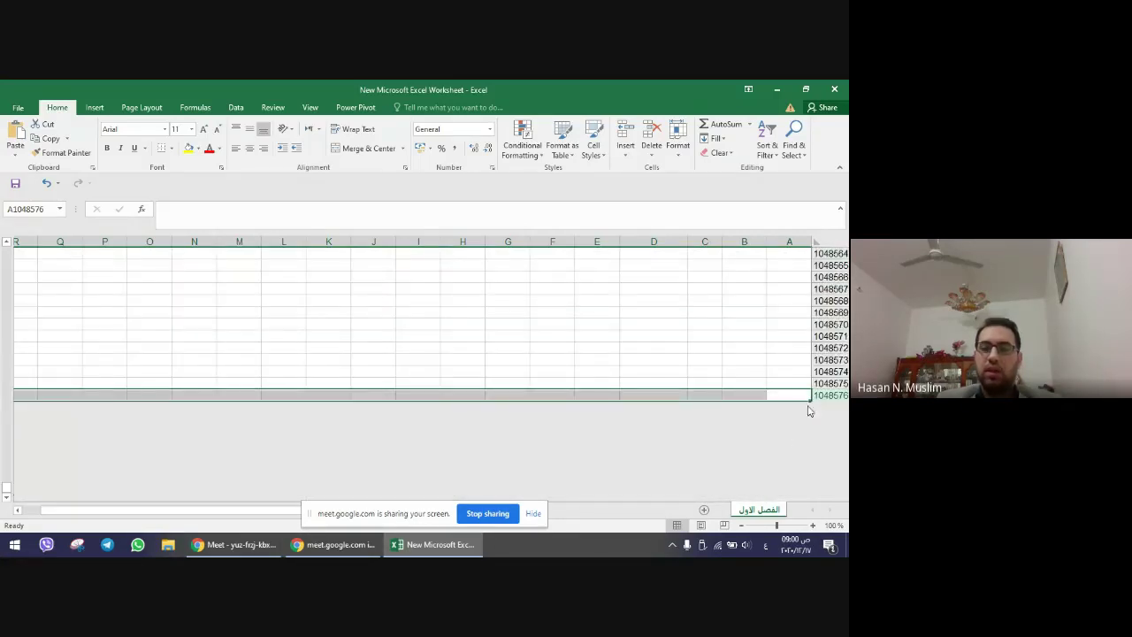
left_click(792, 394)
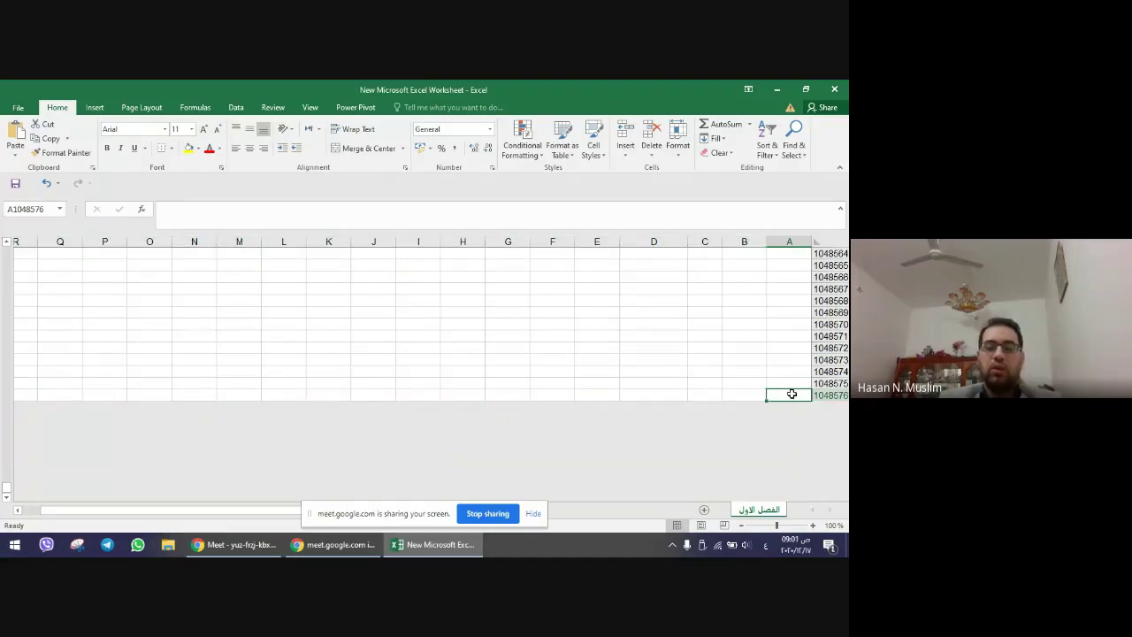
- Jump between the sheet's top and last row with Ctrl+Home, Ctrl+Down and Ctrl+Up, ending on A2
key("ctrl+Home")
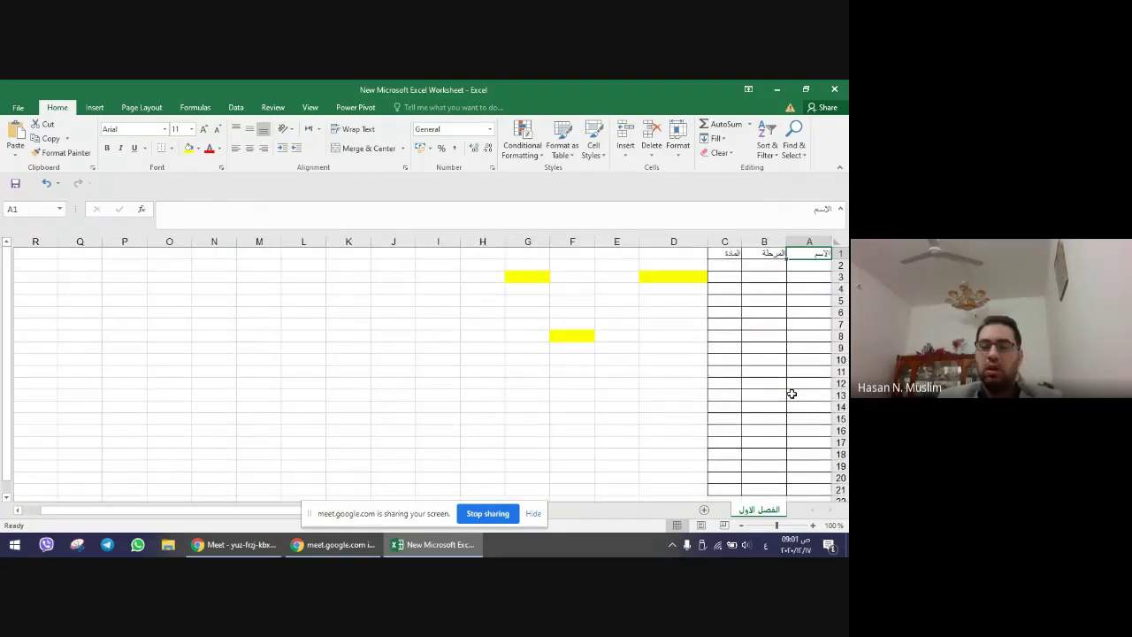
key("ctrl+Down")
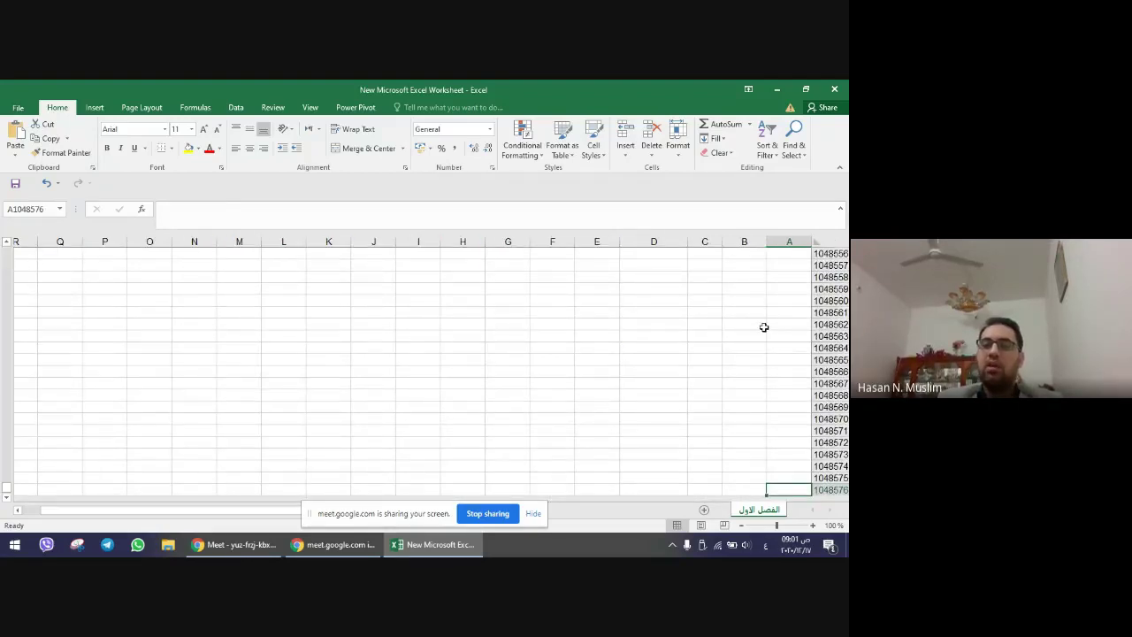
key("ctrl+Up")
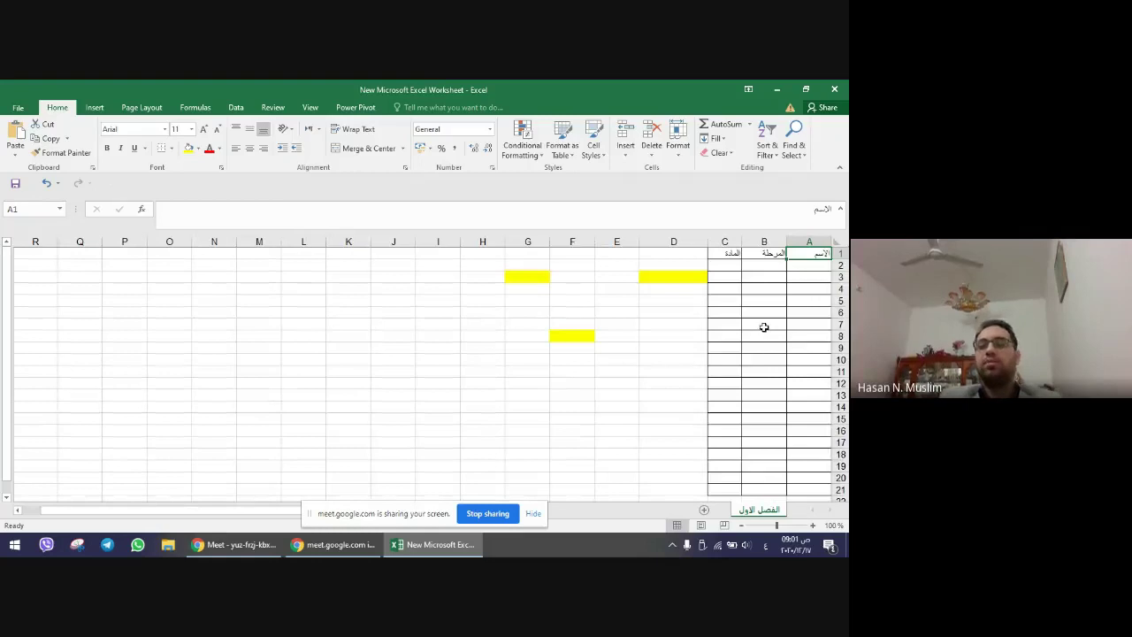
left_click(812, 265)
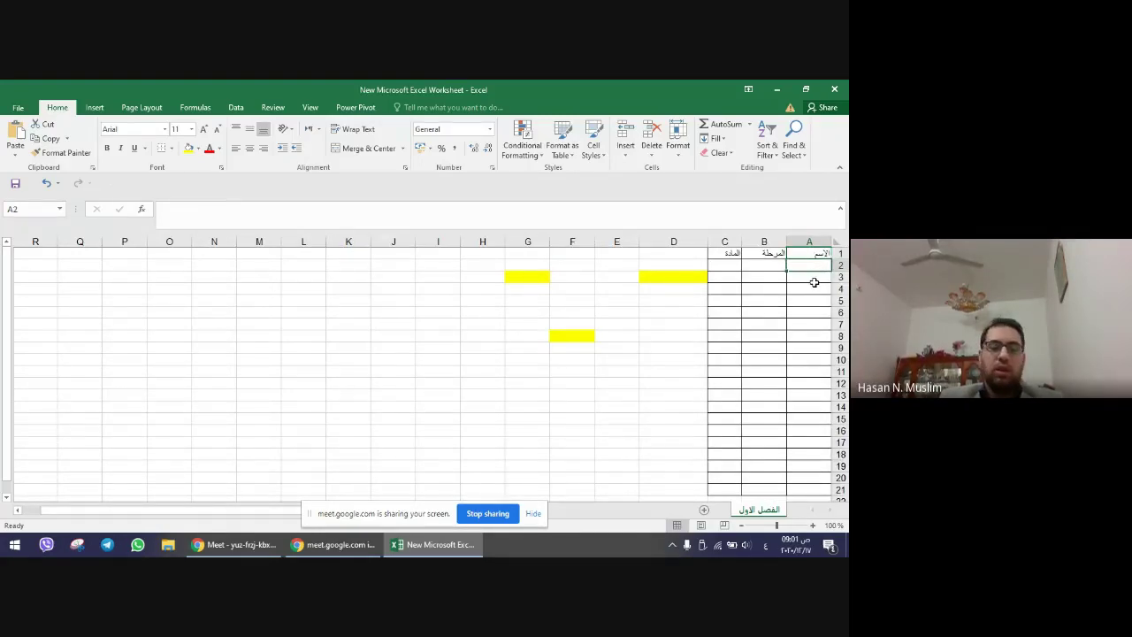
- Jump to the last column XFD, select it, then scroll back to columns A–R
key("ctrl+Left")
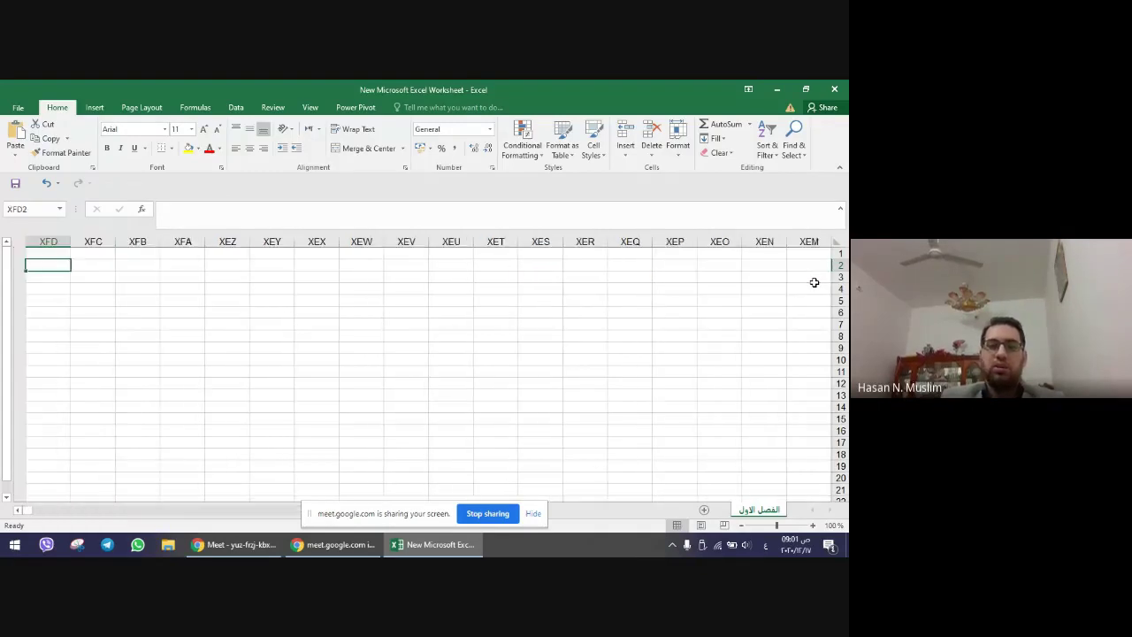
left_click(42, 240)
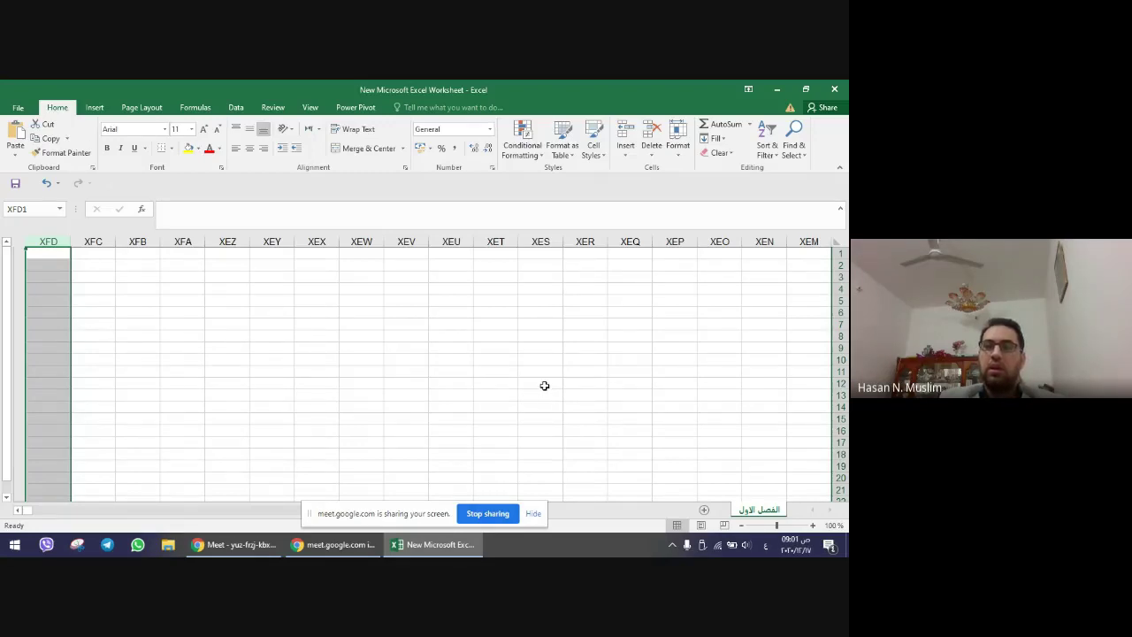
left_click(673, 417)
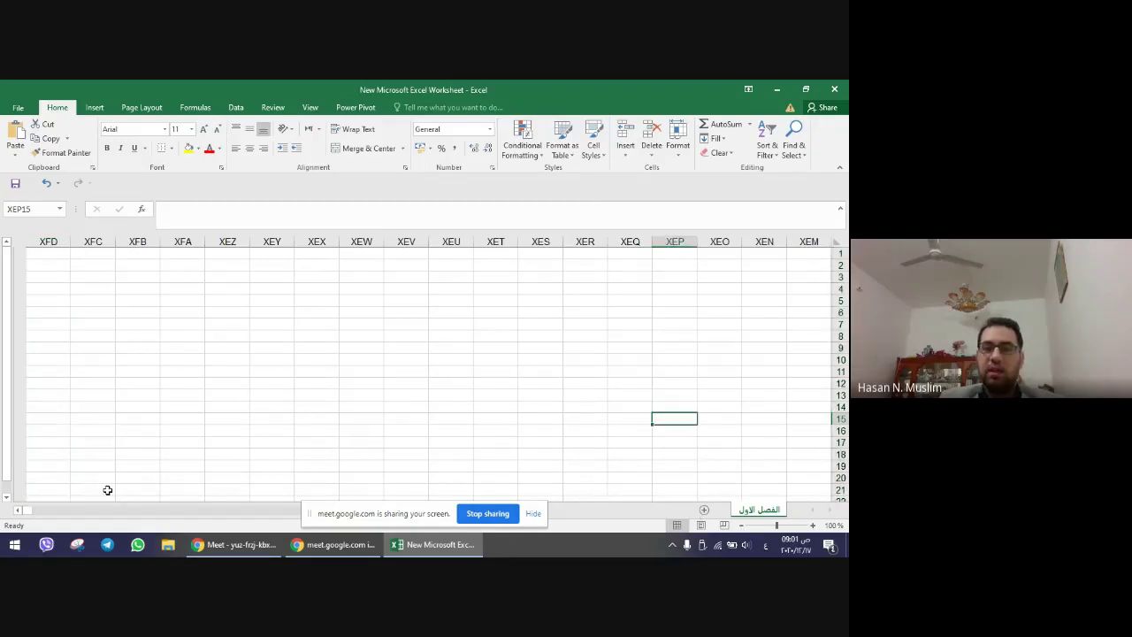
left_click_drag(28, 511, 296, 513)
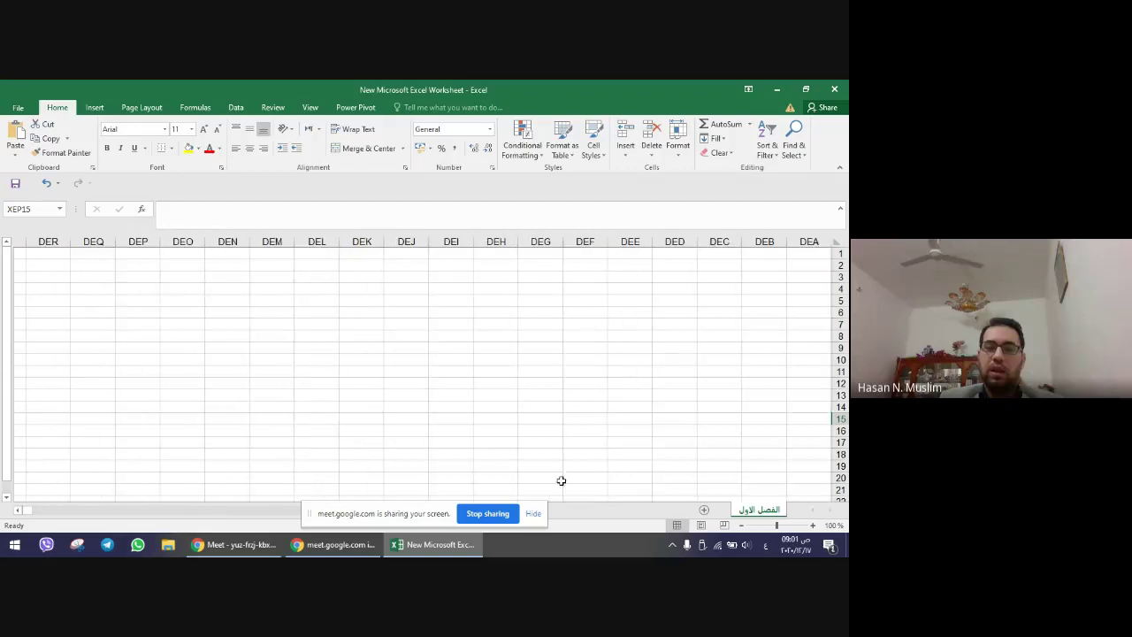
left_click(533, 514)
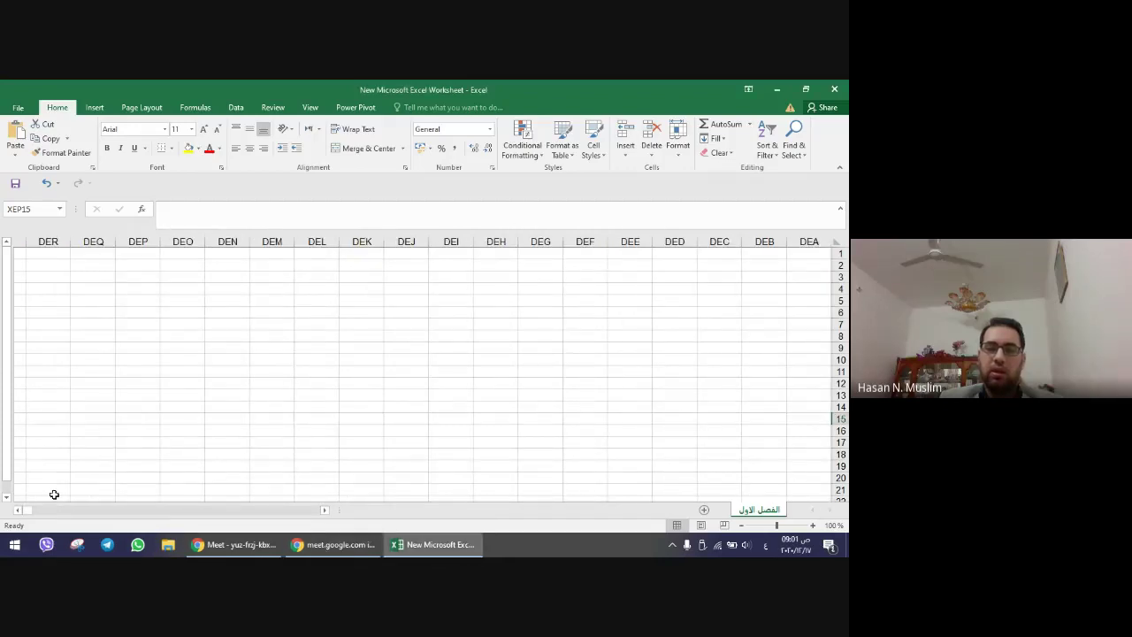
left_click_drag(22, 511, 316, 512)
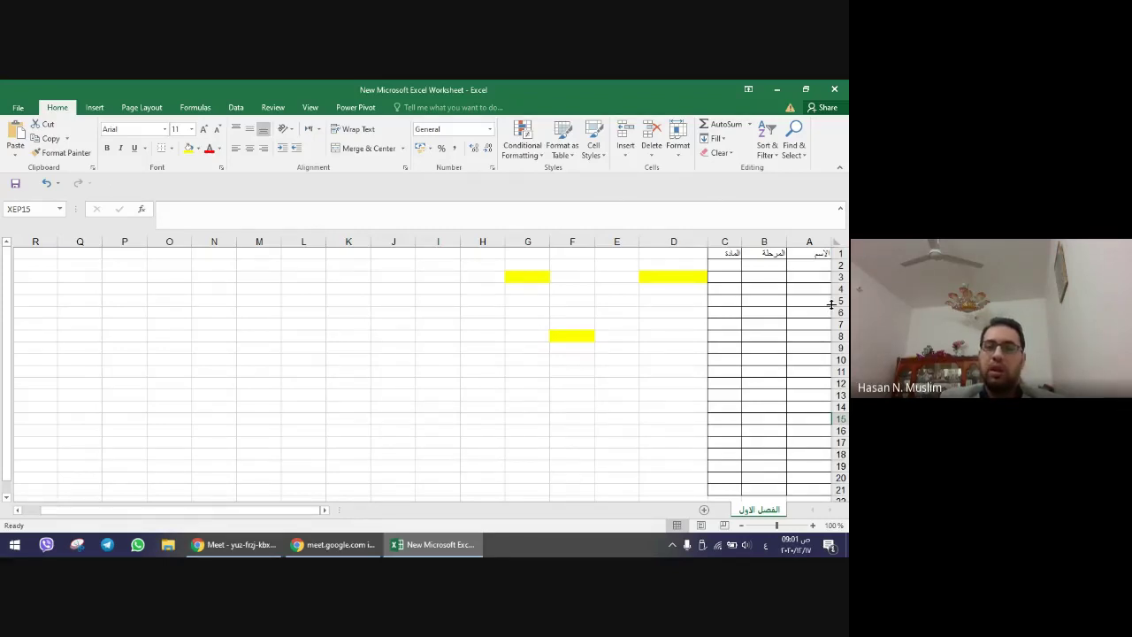
left_click(141, 108)
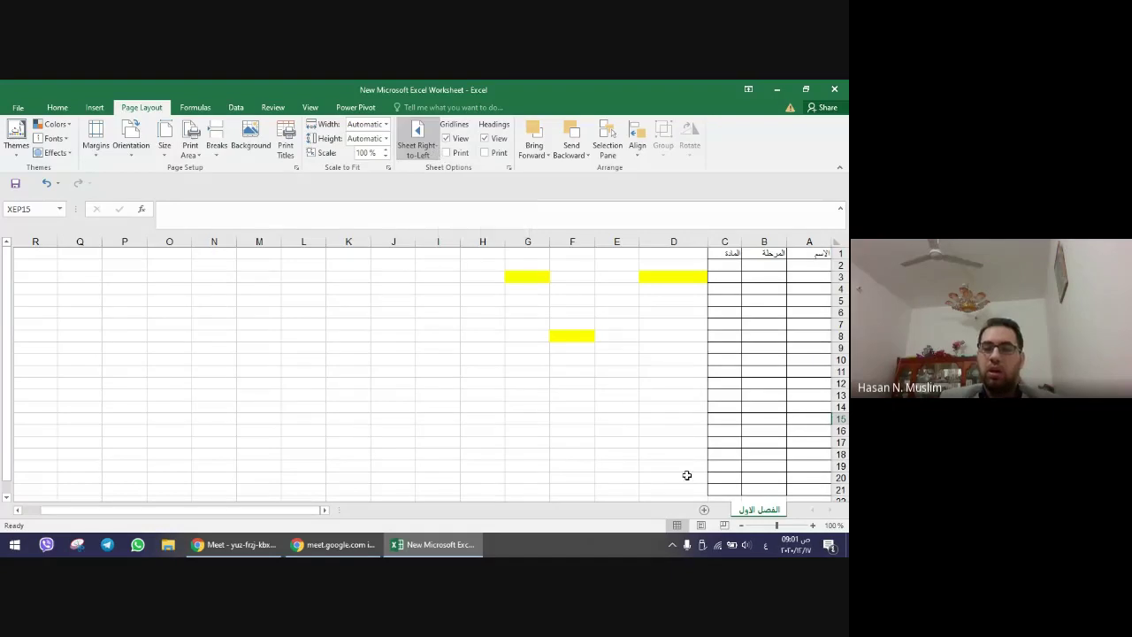
left_click(698, 526)
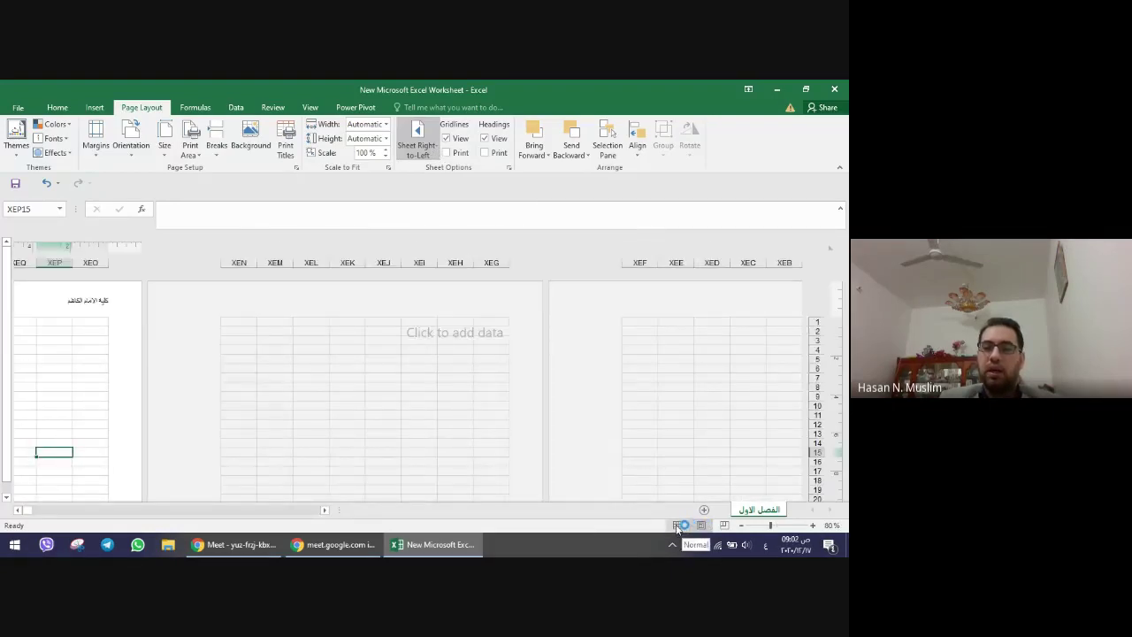
left_click(678, 526)
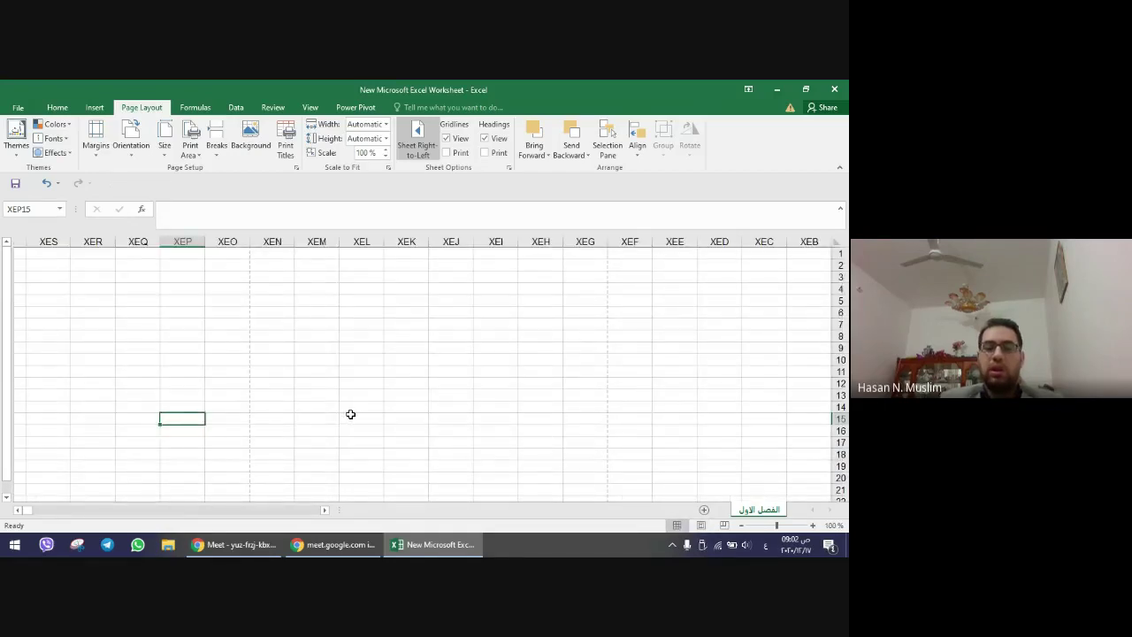
key("Home")
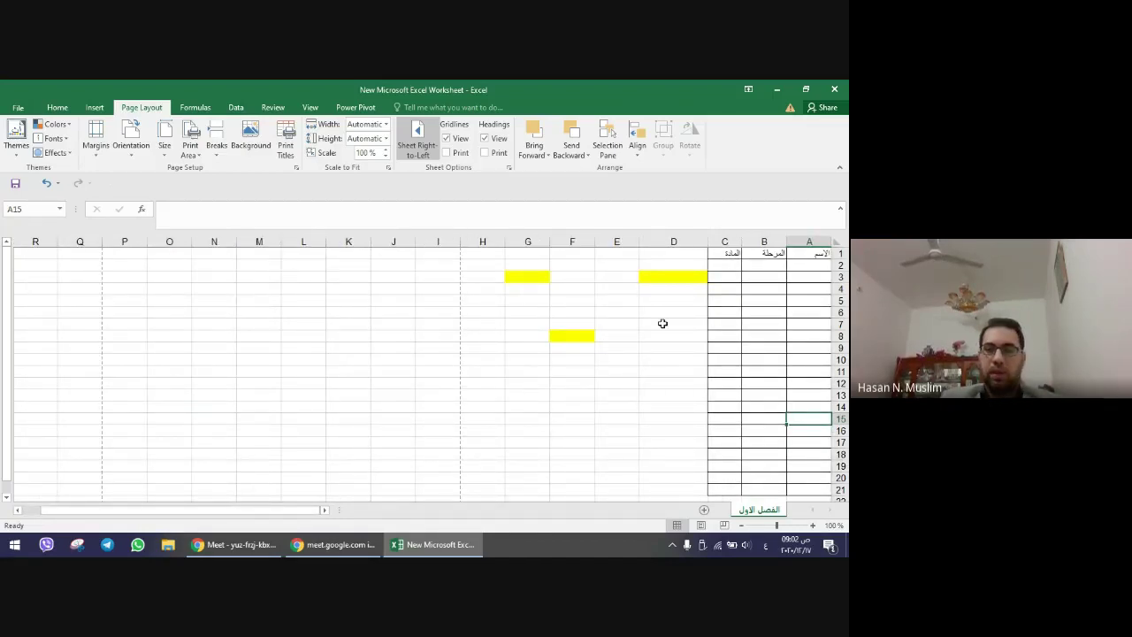
- Set No Fill on D1:G13, clearing the yellow fill from D3, G3 and F8
left_click(691, 311)
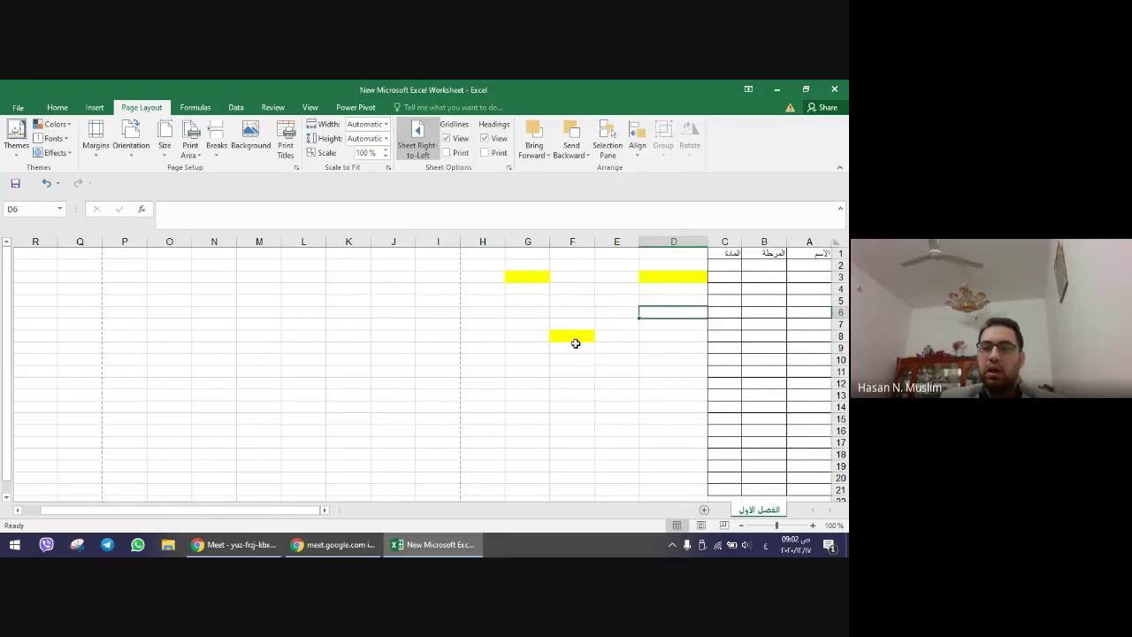
mouse_move(670, 255)
left_mouse_down()
mouse_move(443, 379)
mouse_move(517, 393)
left_mouse_up()
left_click(58, 107)
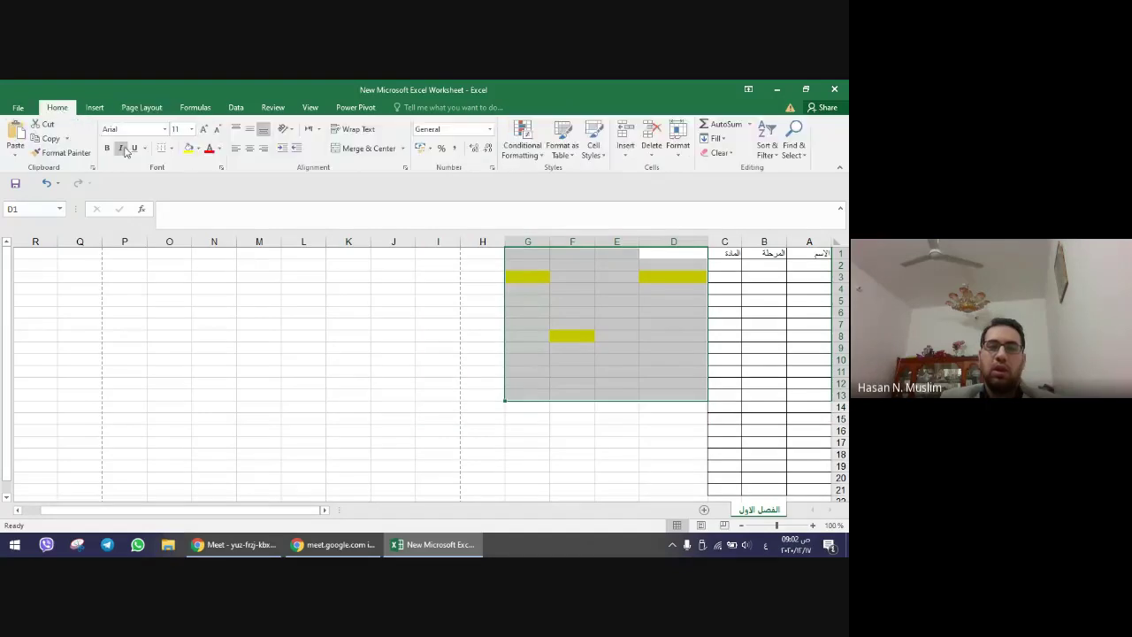
left_click(198, 148)
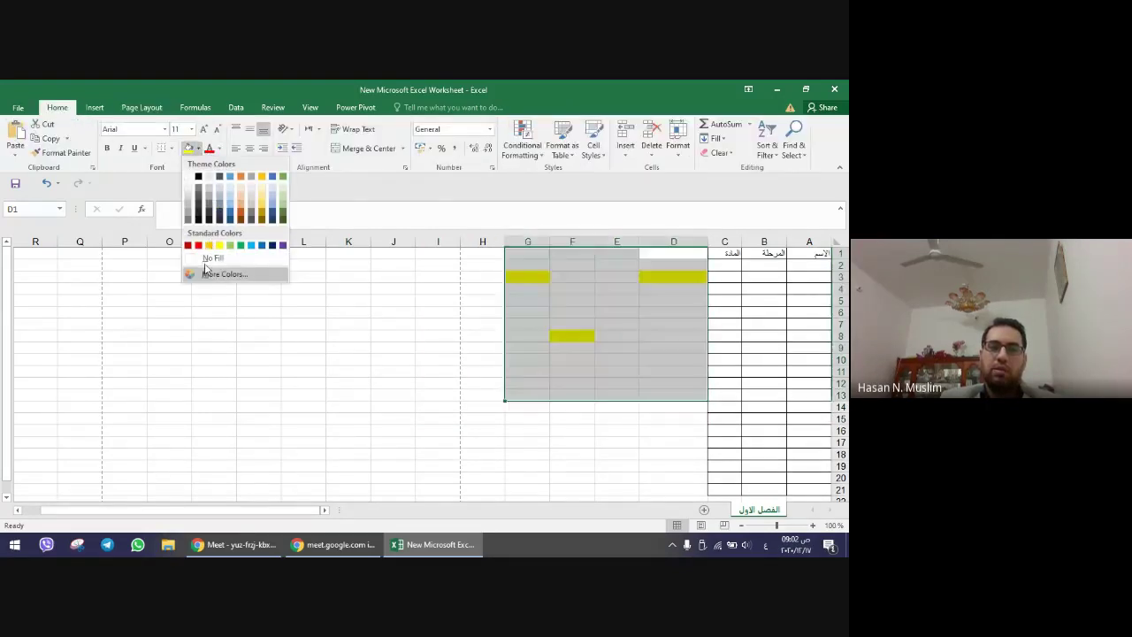
left_click(211, 256)
left_click(213, 312)
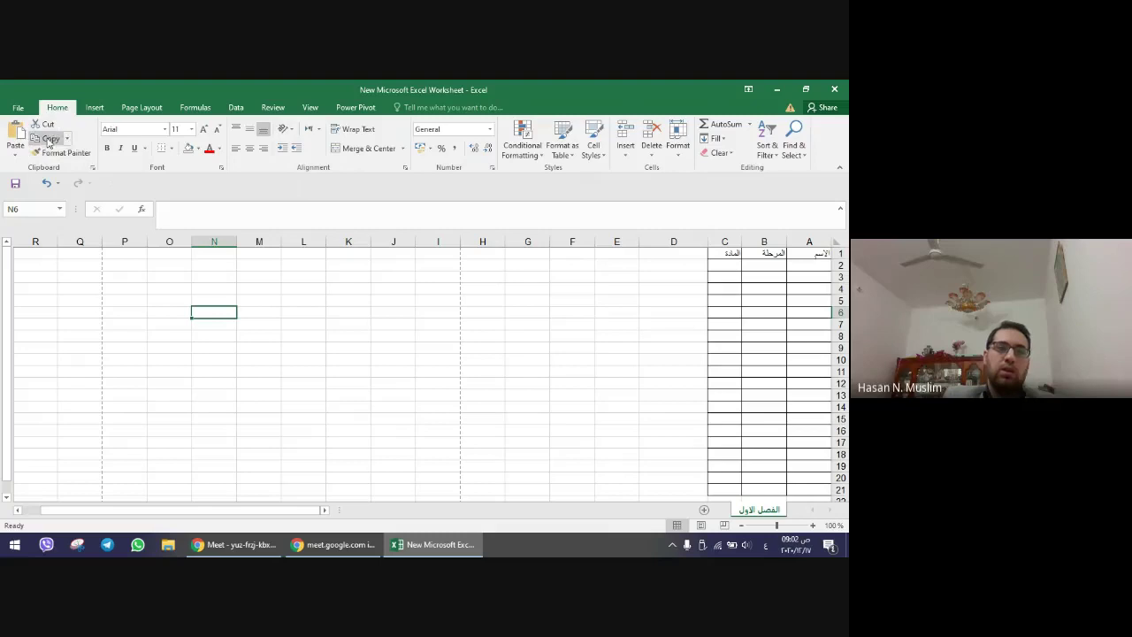
left_click(15, 158)
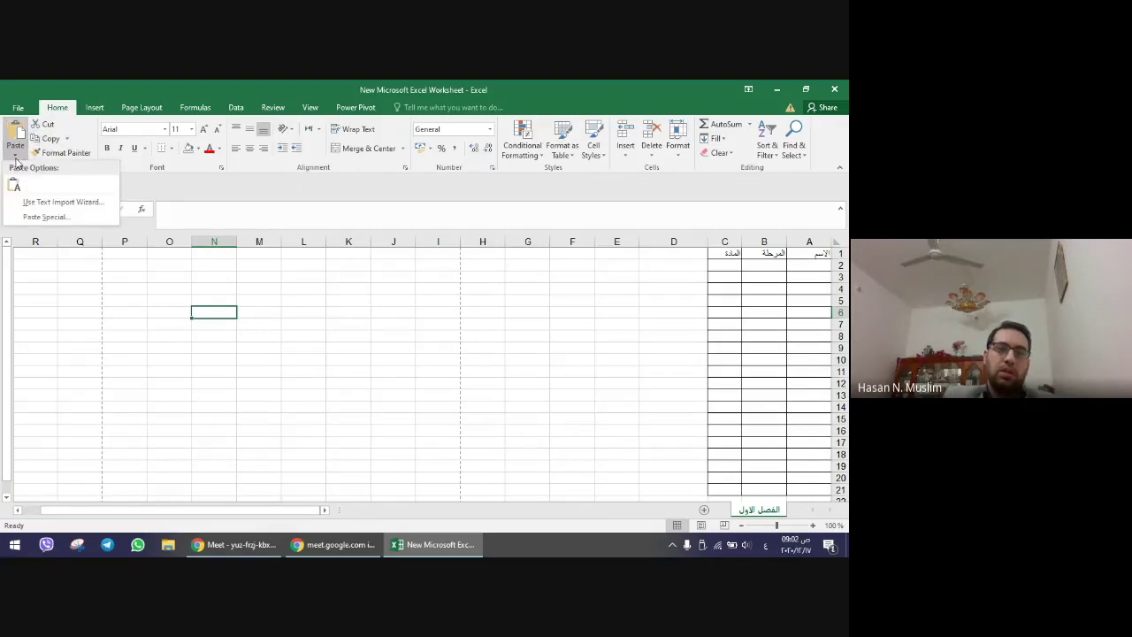
left_click(15, 160)
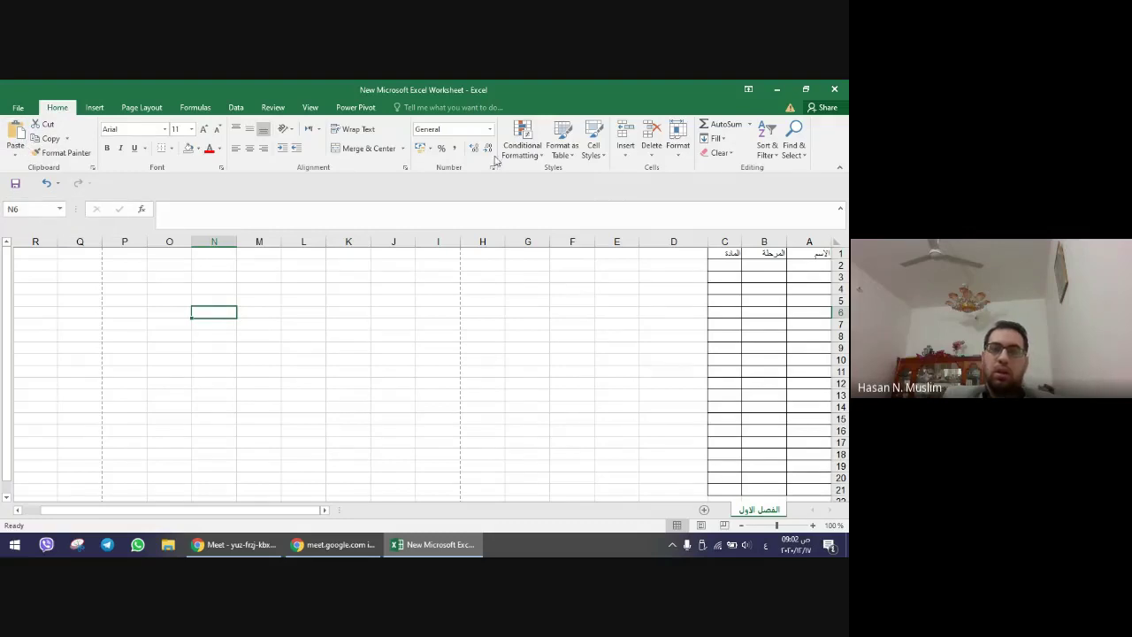
left_click(669, 261)
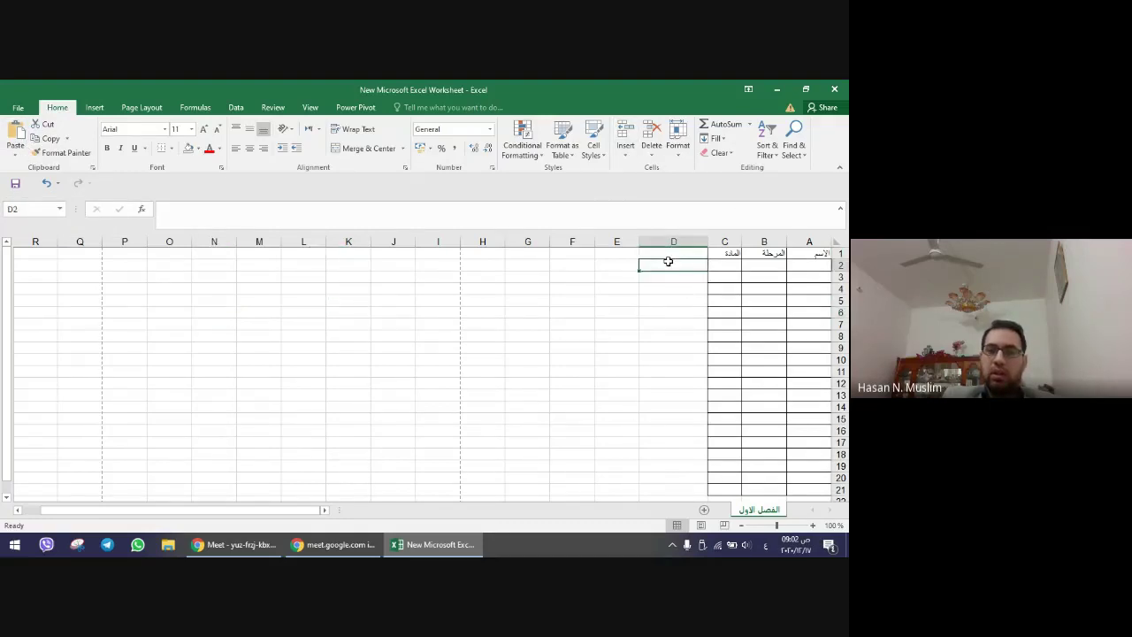
right_click(673, 266)
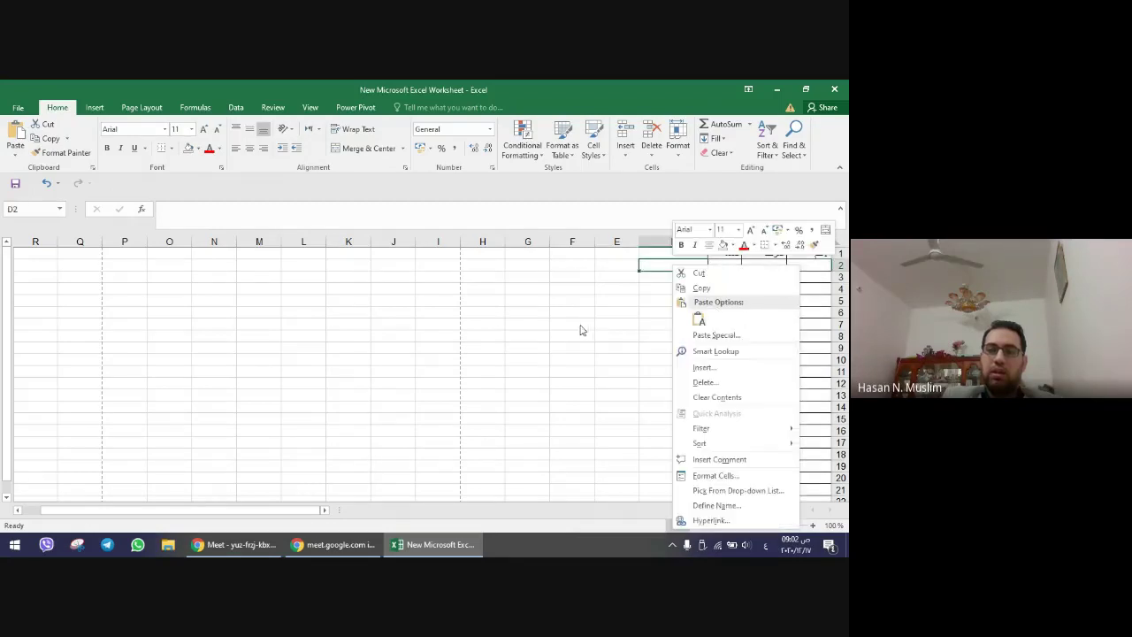
key("Escape")
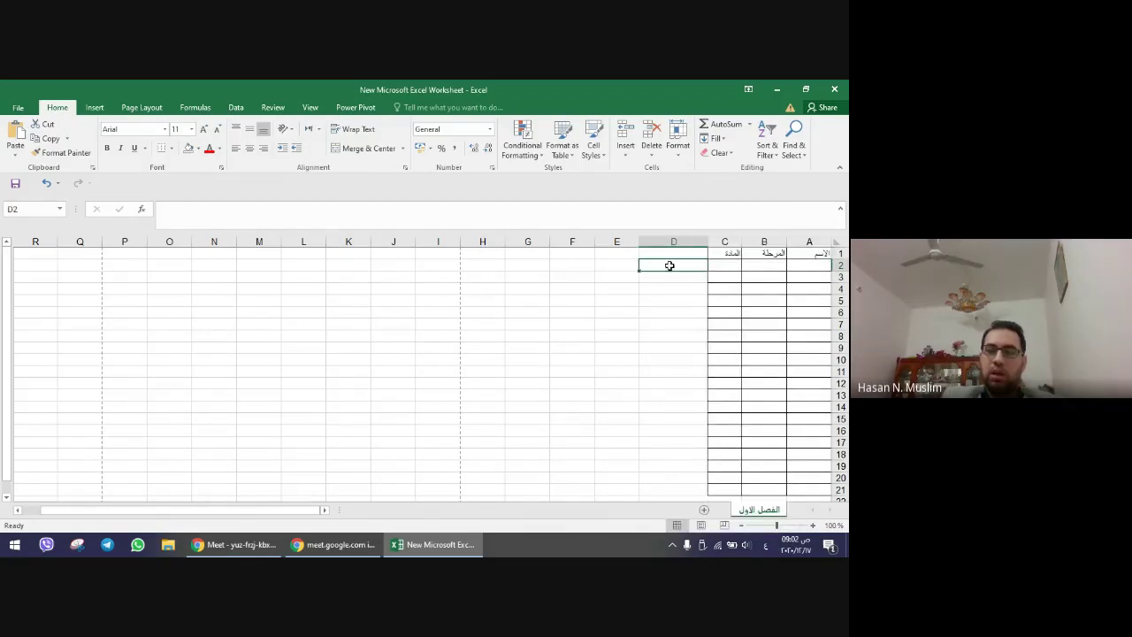
right_click(677, 265)
left_click(706, 316)
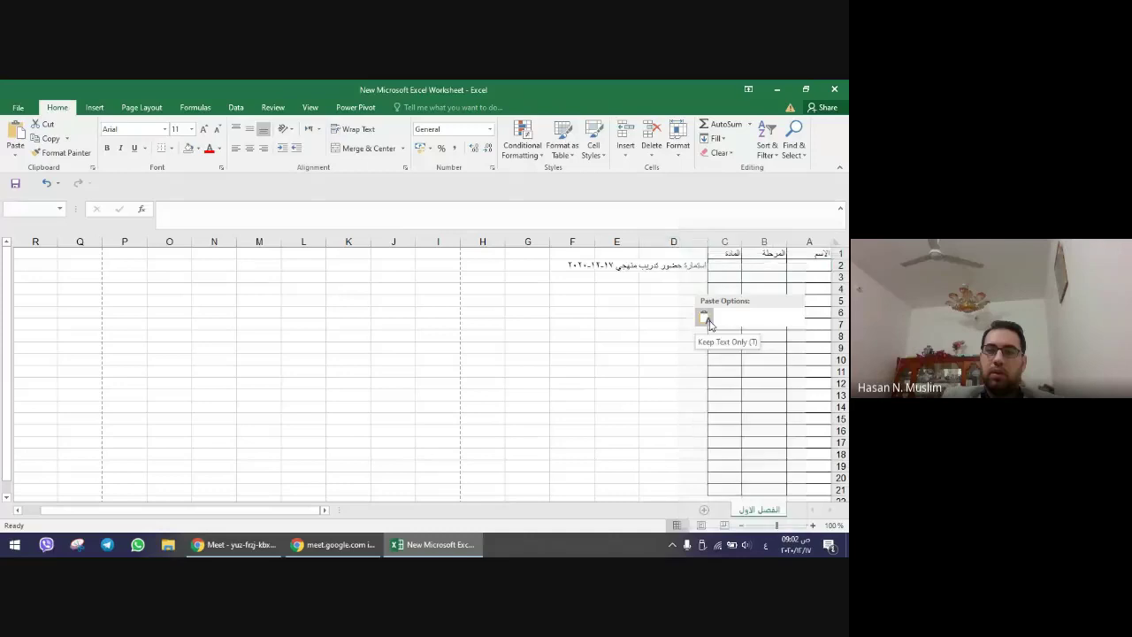
right_click(708, 325)
key("ctrl+z")
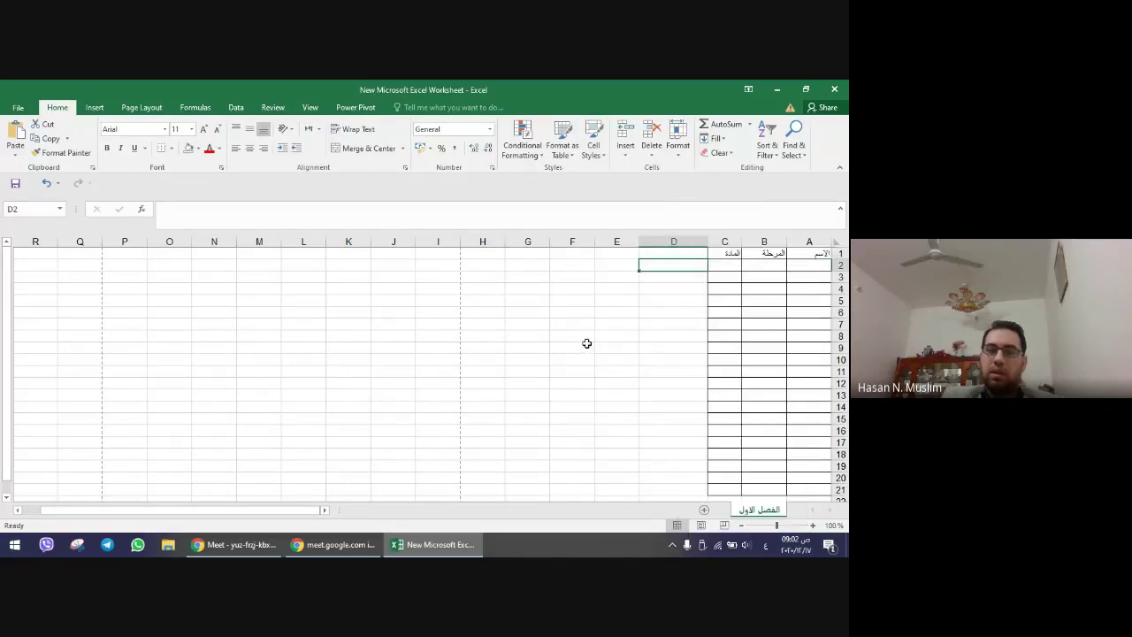
mouse_move(234, 544)
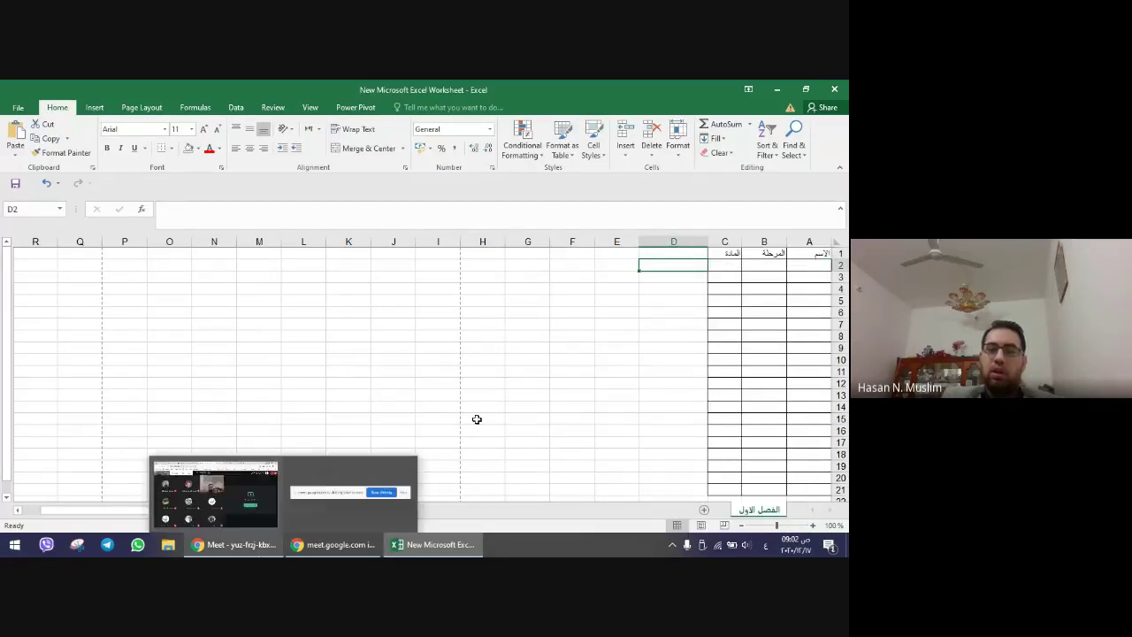
- Open the جداول نسخة اخيرة folder from the desktop and launch the قانون صباحي workbook
left_click(777, 90)
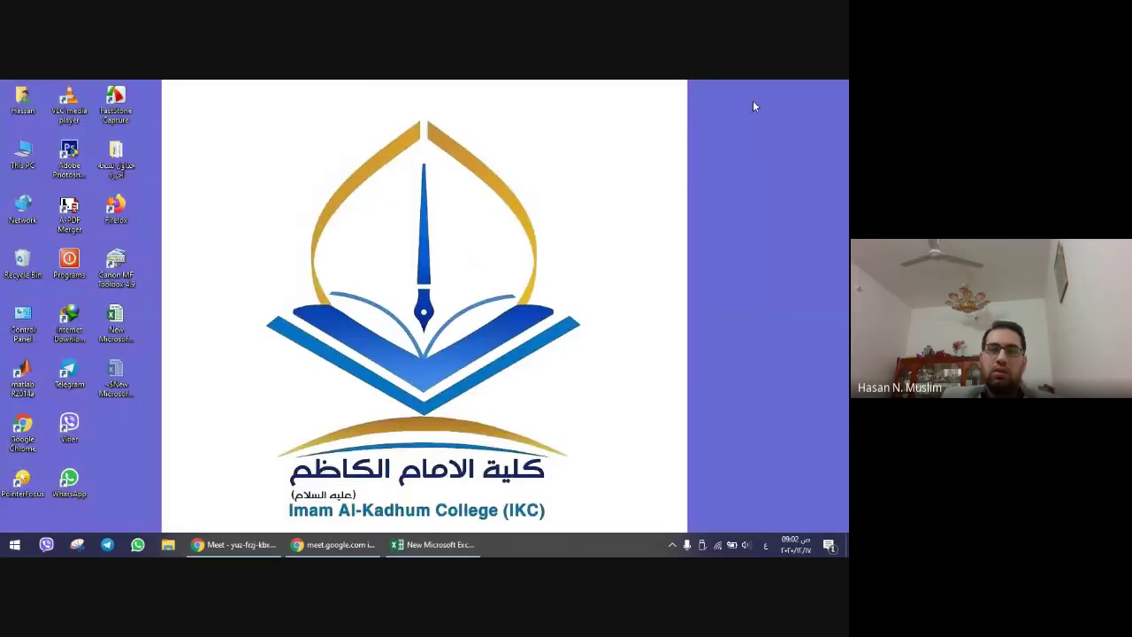
double_click(122, 155)
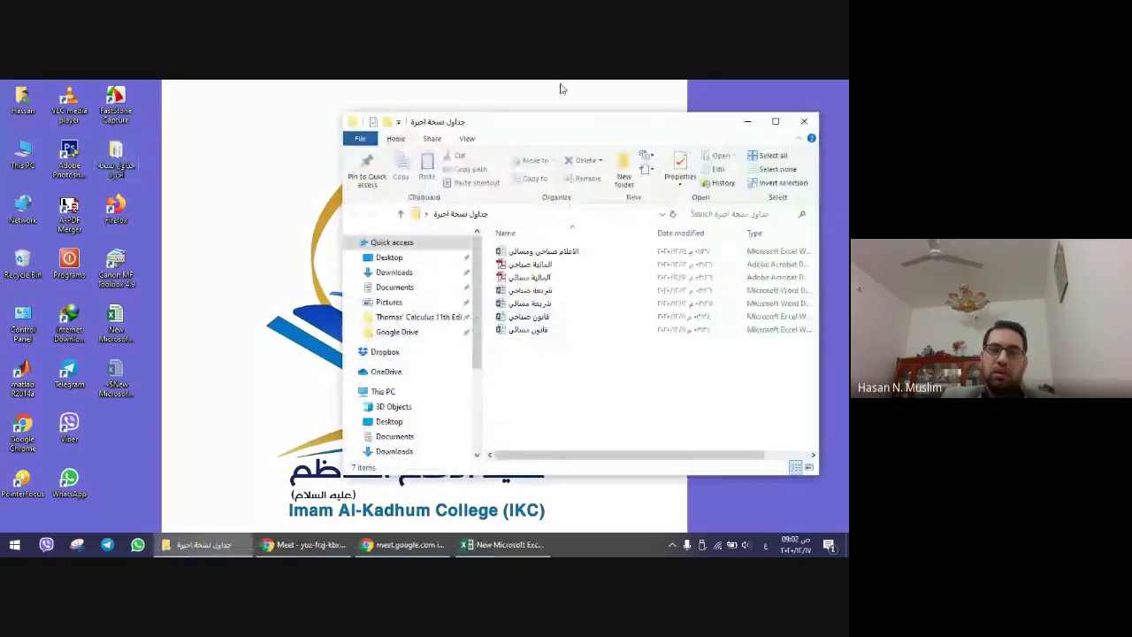
double_click(589, 114)
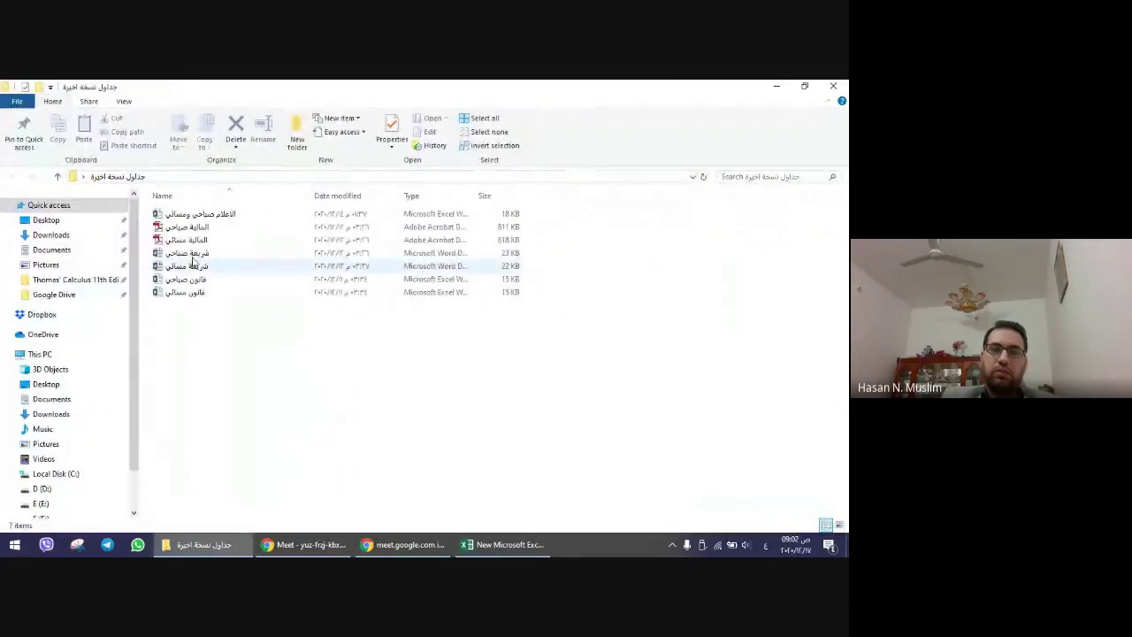
double_click(197, 282)
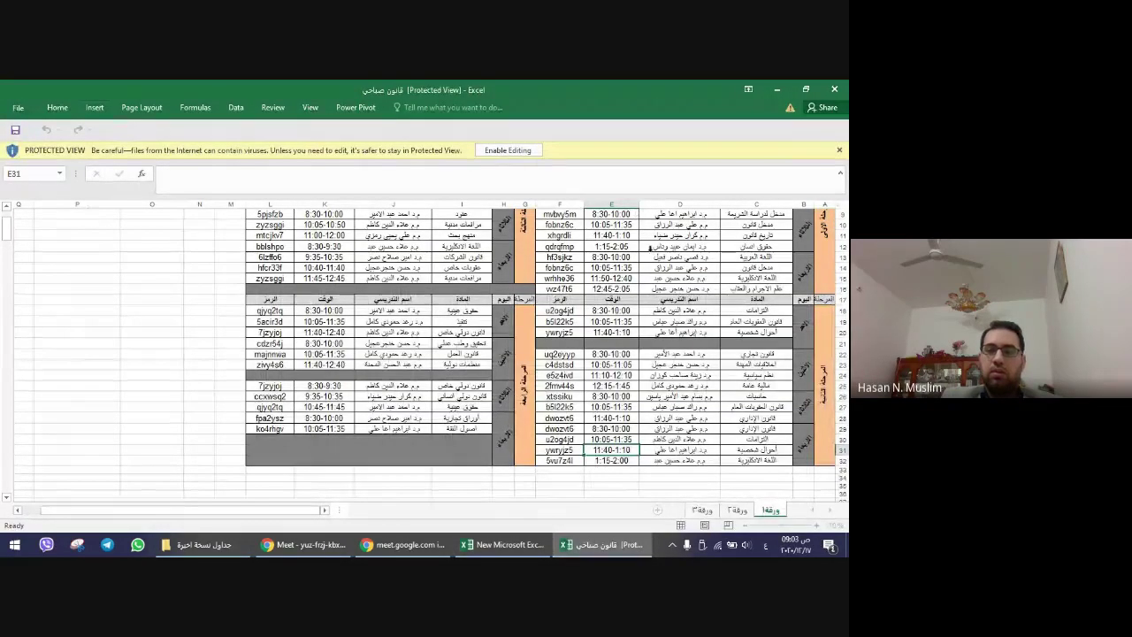
- Enable editing in قانون صباحي and reopen the New Microsoft Excel Worksheet file from the desktop
right_click(557, 535)
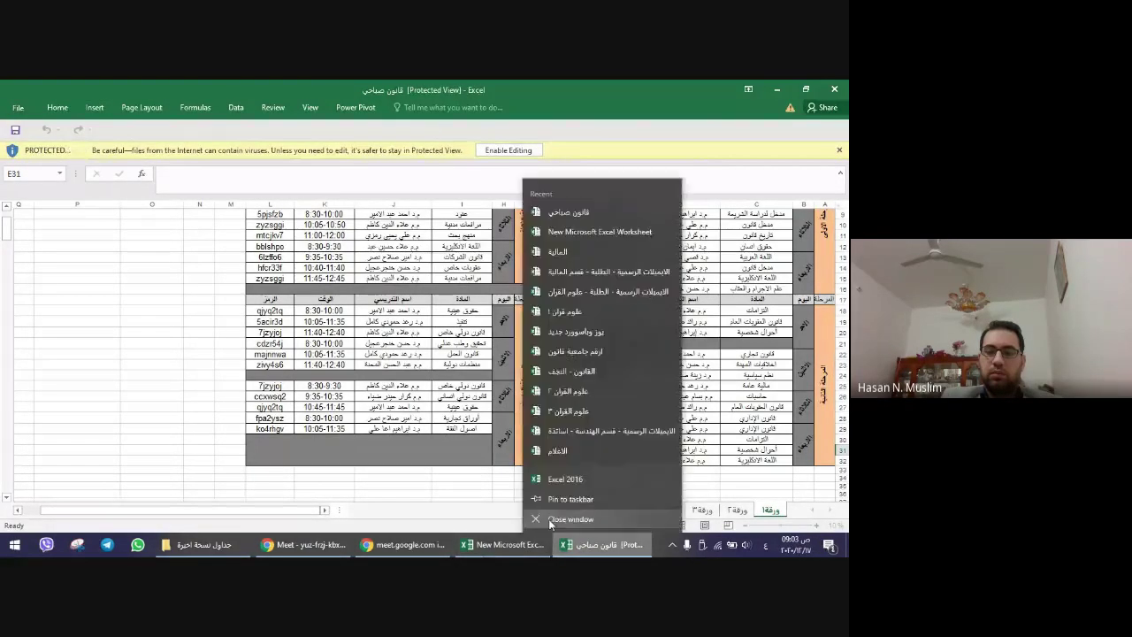
left_click(552, 518)
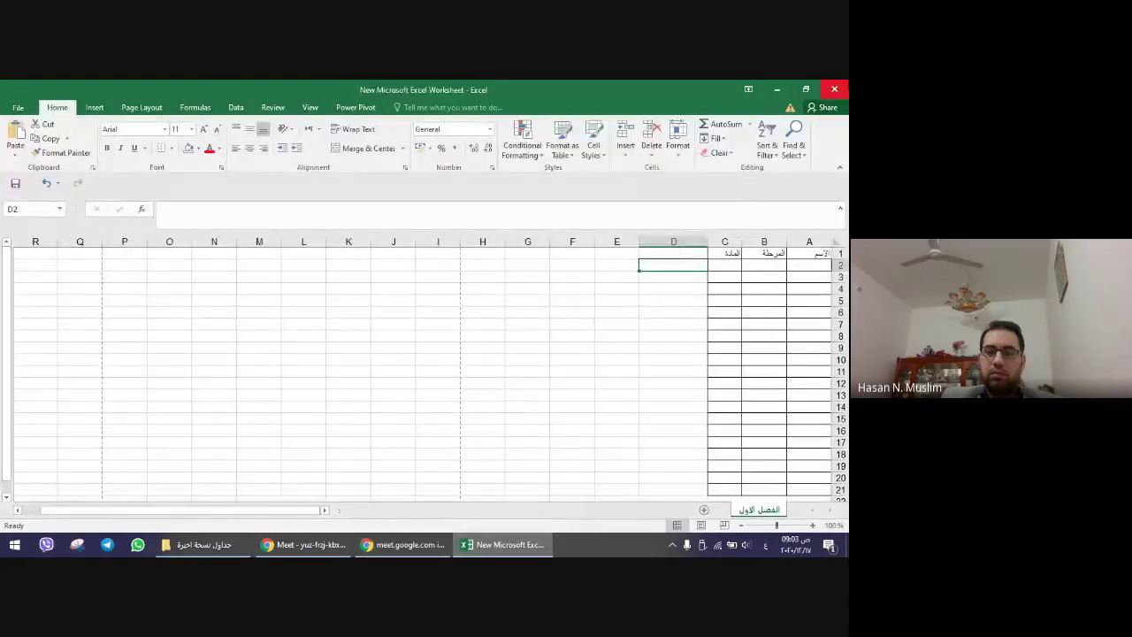
left_click(834, 89)
left_click(364, 327)
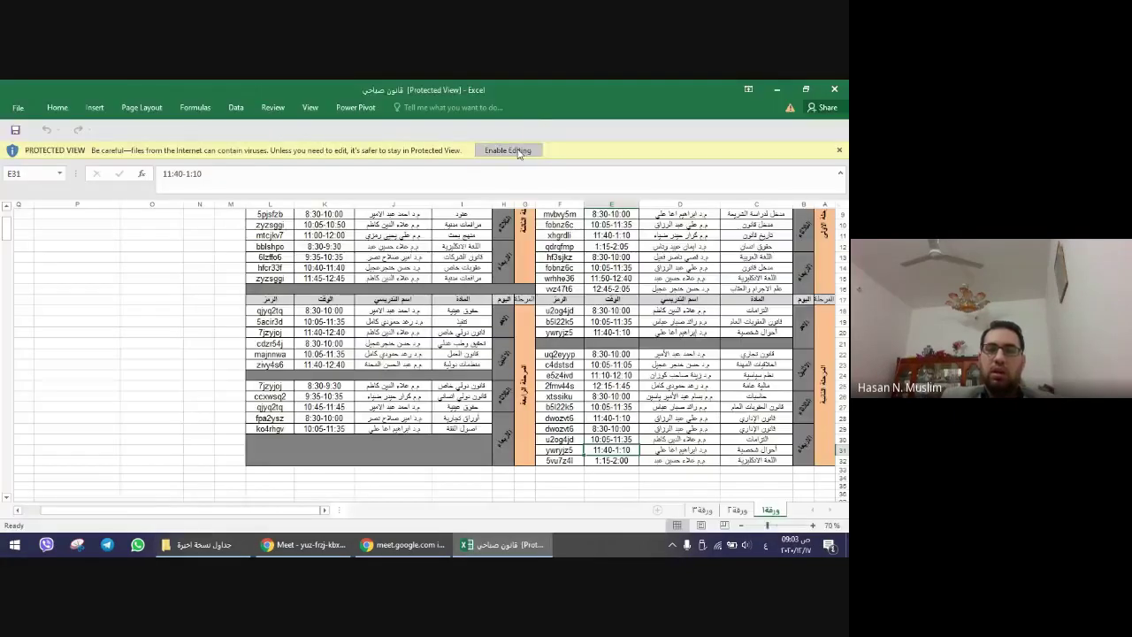
left_click(509, 152)
left_click(780, 88)
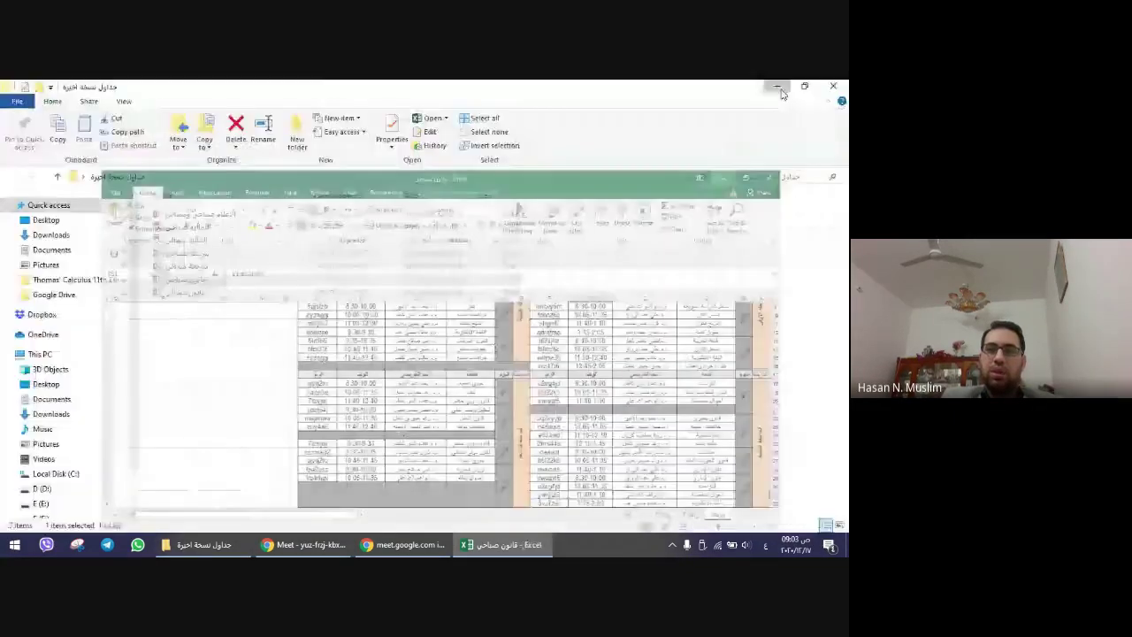
left_click(780, 88)
double_click(121, 334)
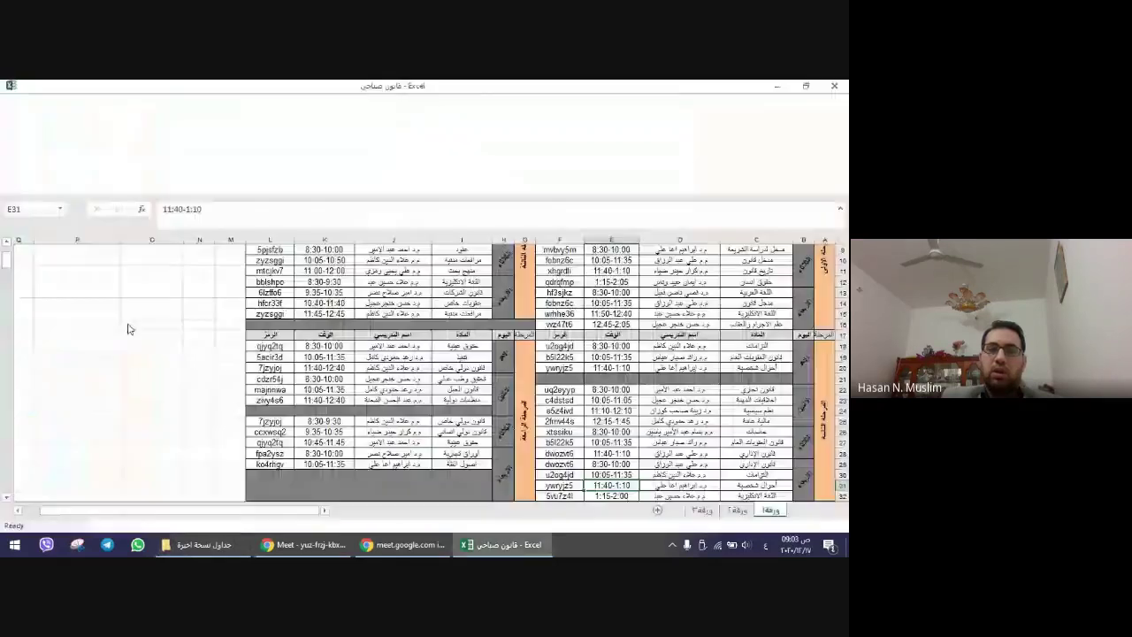
- Copy the merged الأحد day cell H3 from قانون صباحي, then return to the new worksheet
left_click(500, 544)
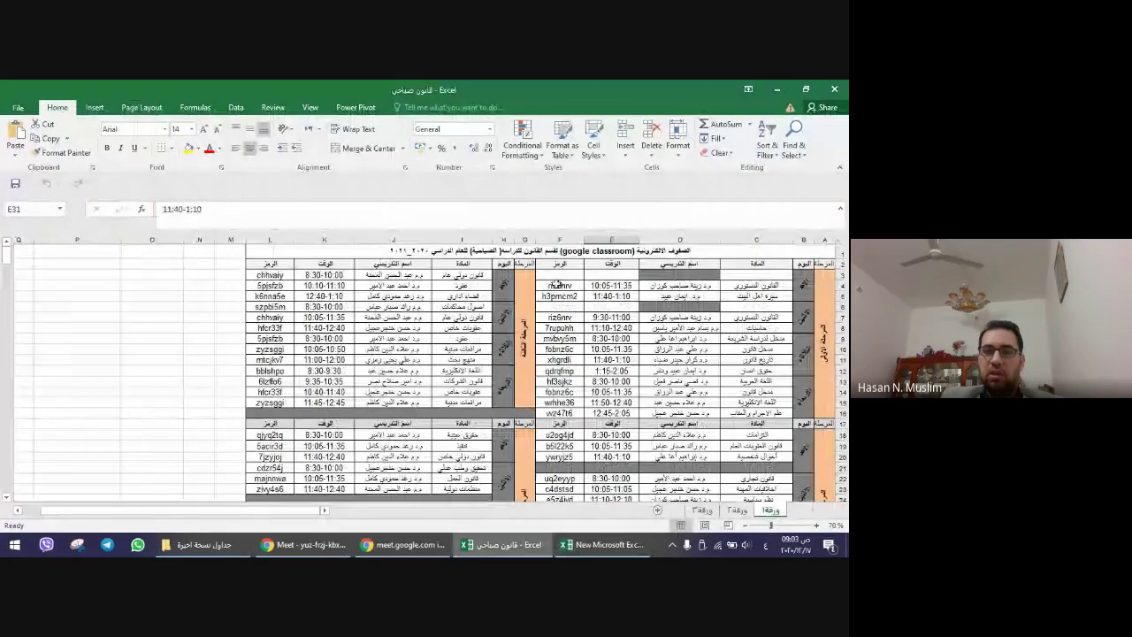
left_click(527, 352)
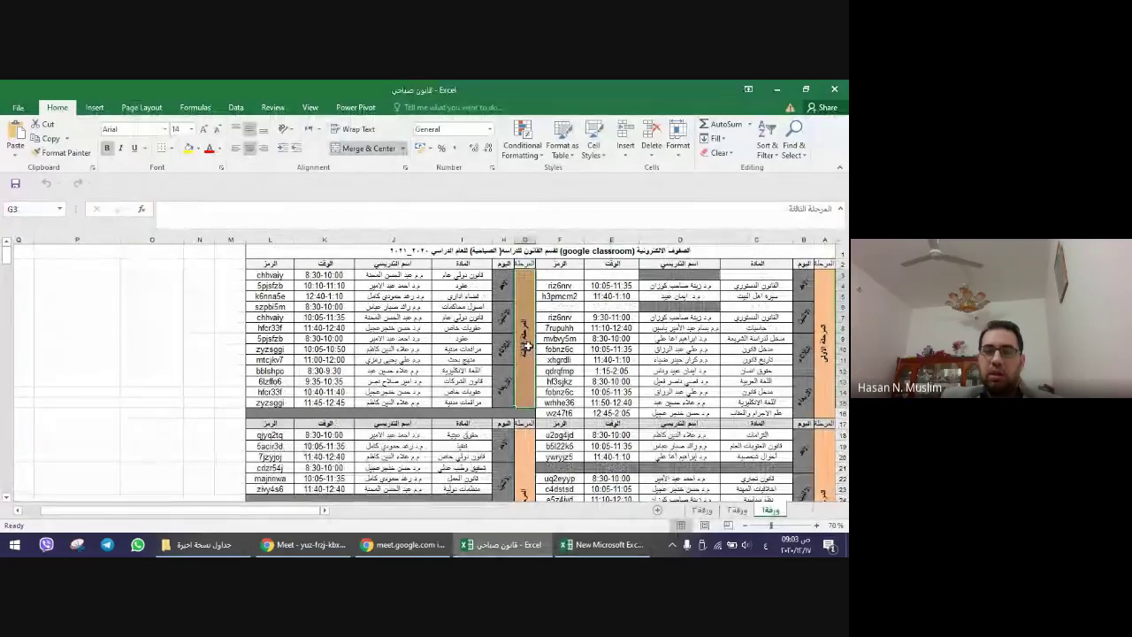
left_click(504, 289)
right_click(504, 289)
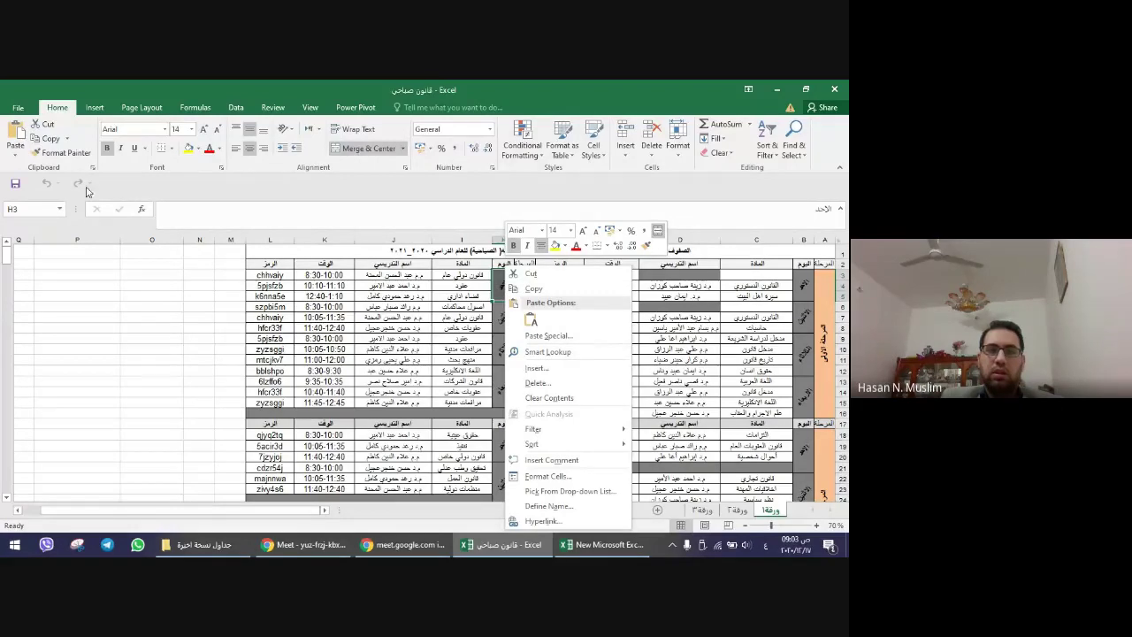
left_click(552, 289)
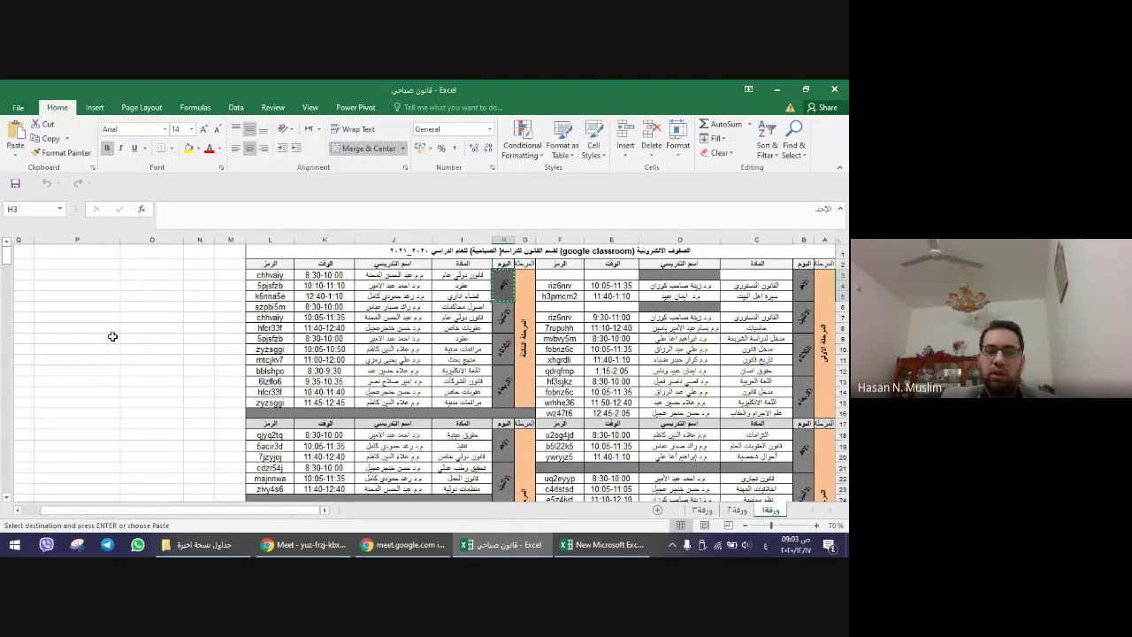
left_click(604, 543)
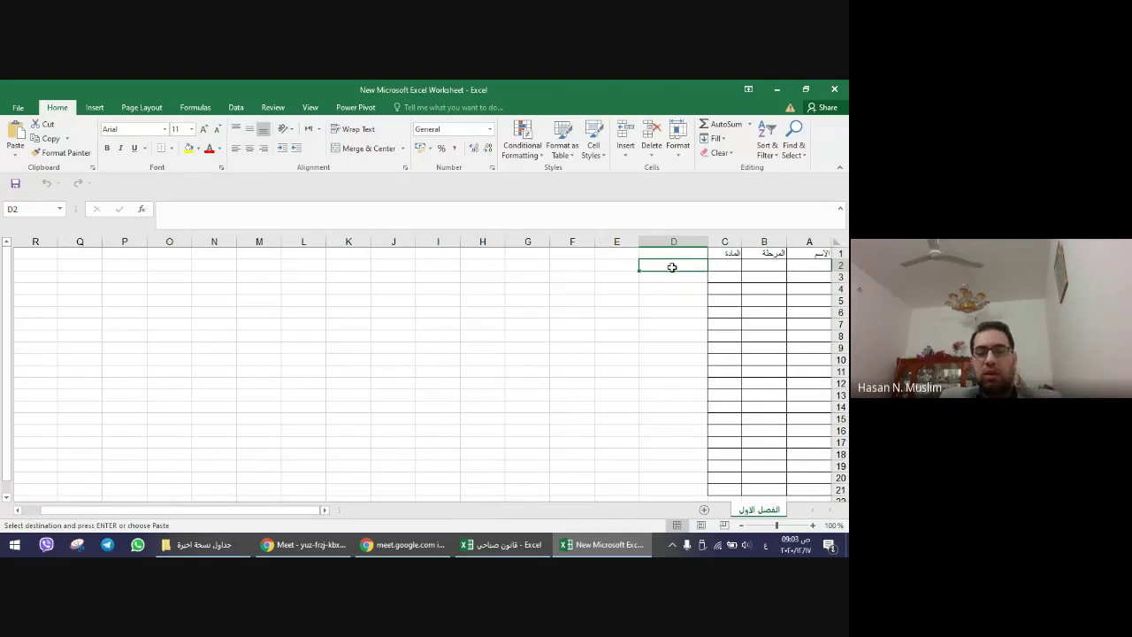
- Paste the copied merged الأحد cell into D2 with its formatting, redoing it via Paste Options
key("ctrl+v")
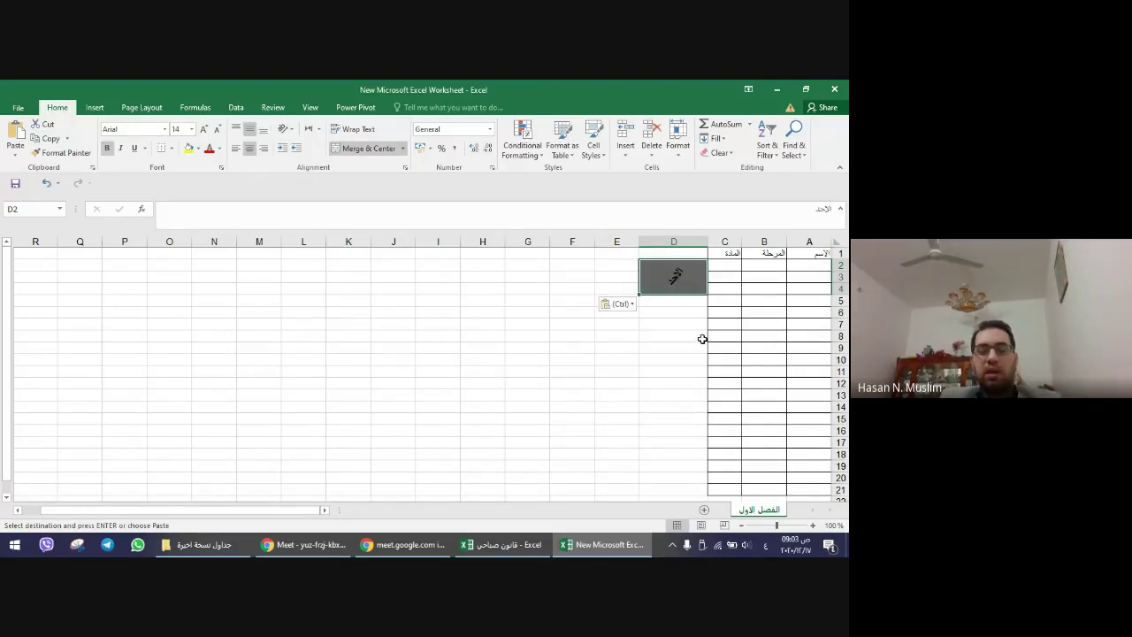
left_click(654, 385)
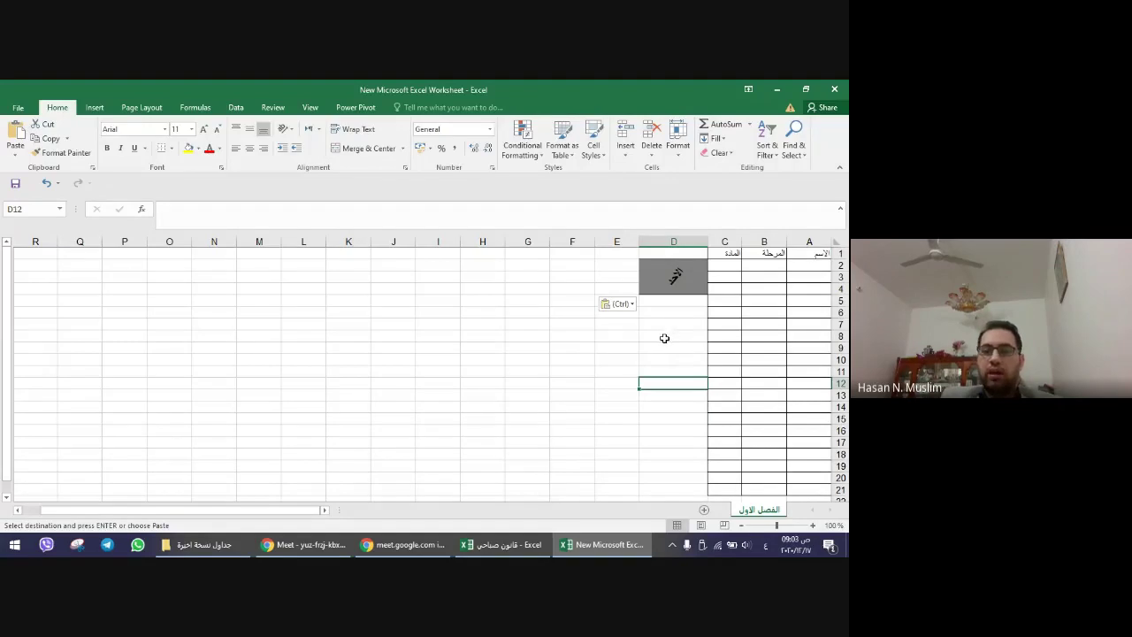
key("ctrl+z")
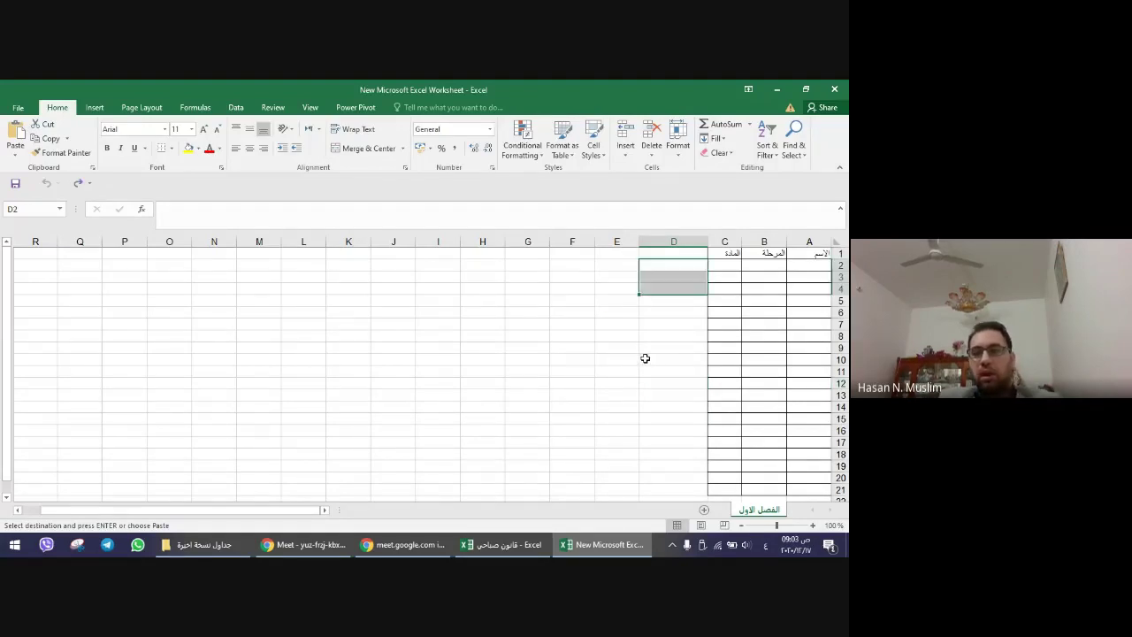
left_click(663, 324)
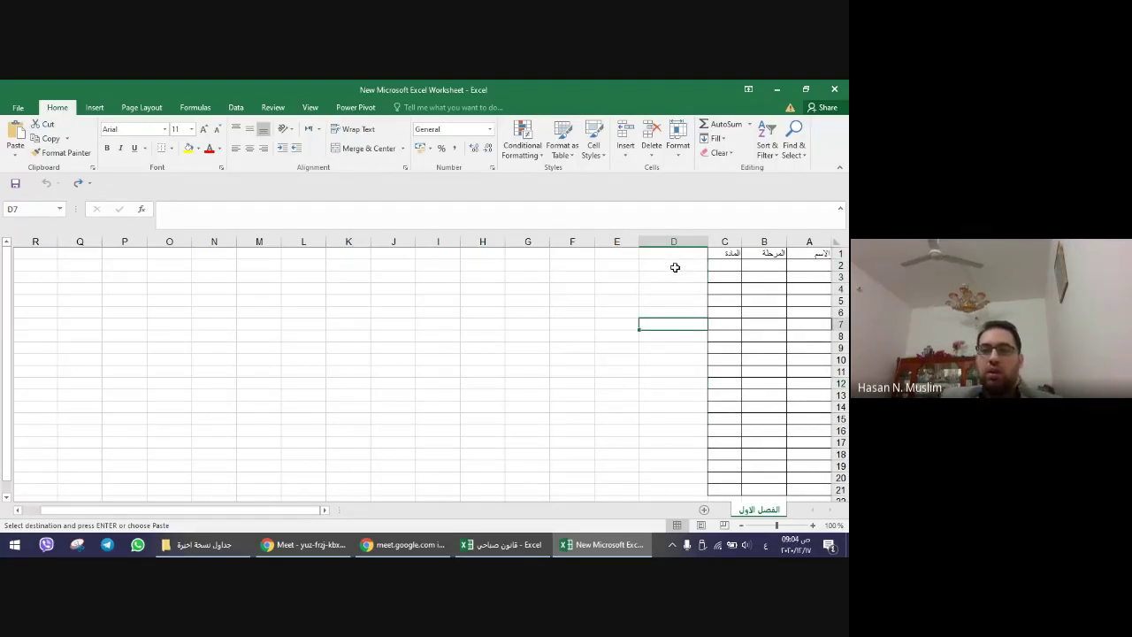
right_click(676, 269)
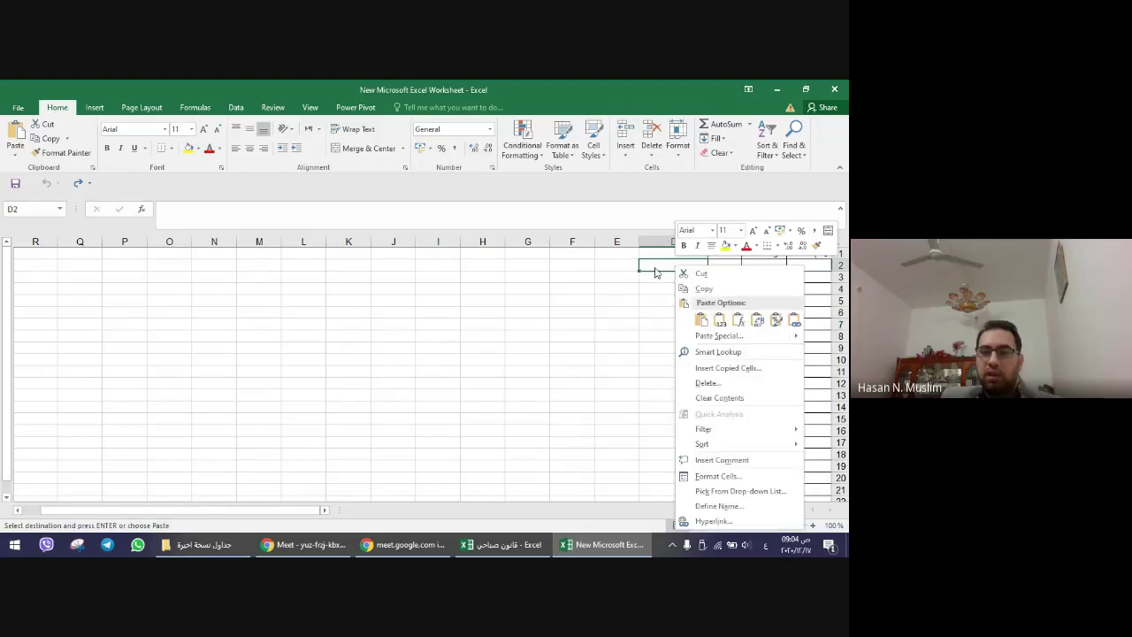
left_click(701, 320)
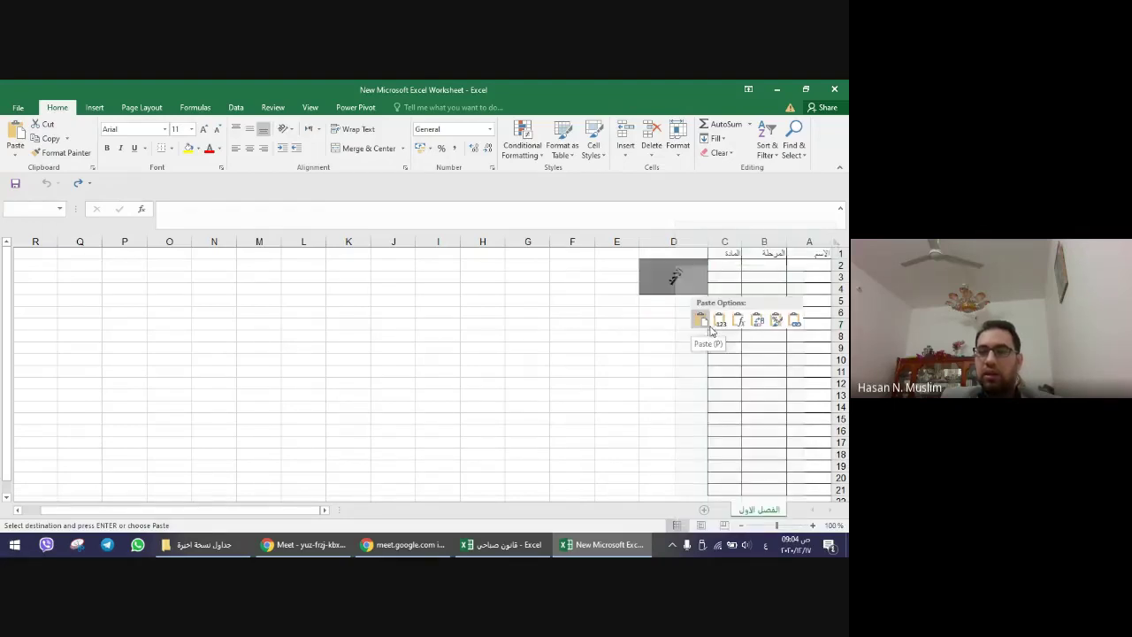
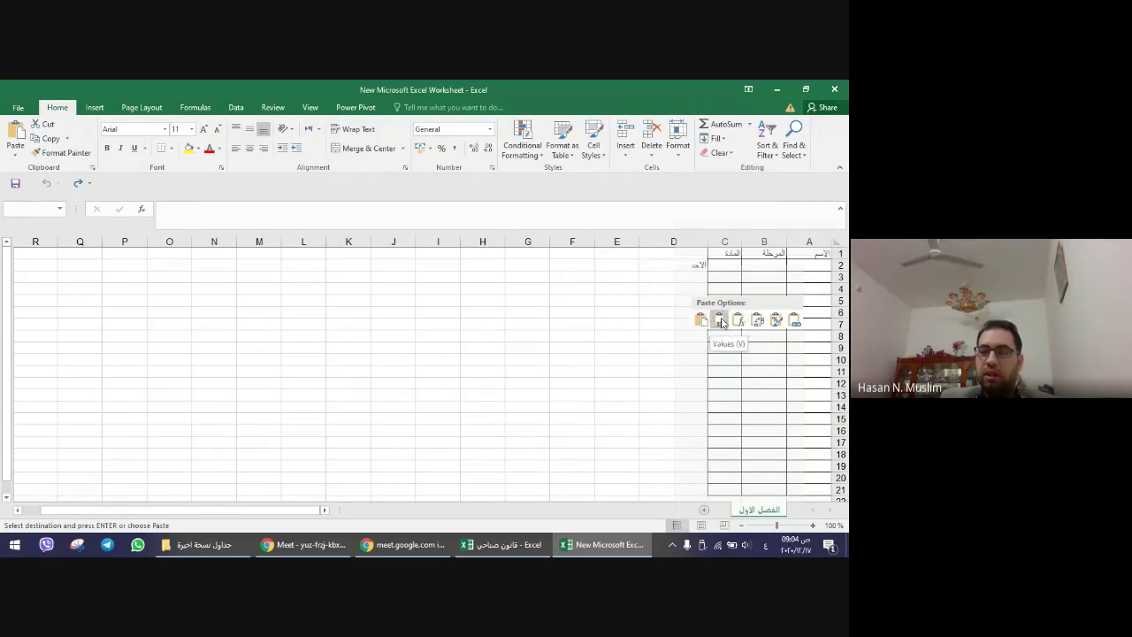
- Try pasting the copied values into column D (D2:D4), then undo both pastes
left_click(721, 322)
left_click(685, 334)
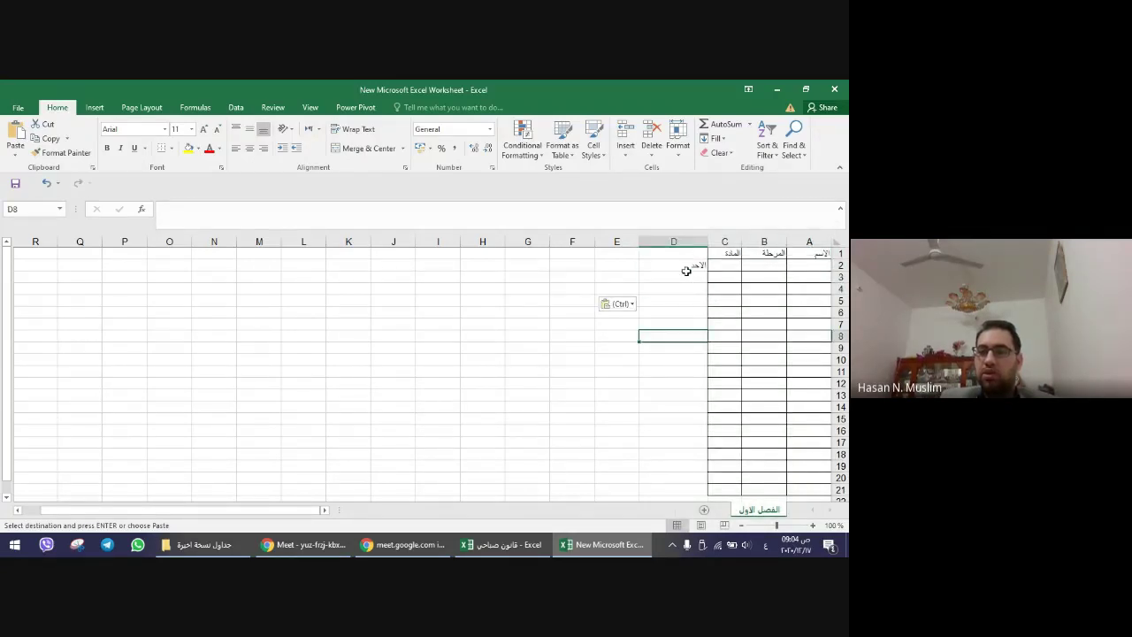
left_click(685, 267)
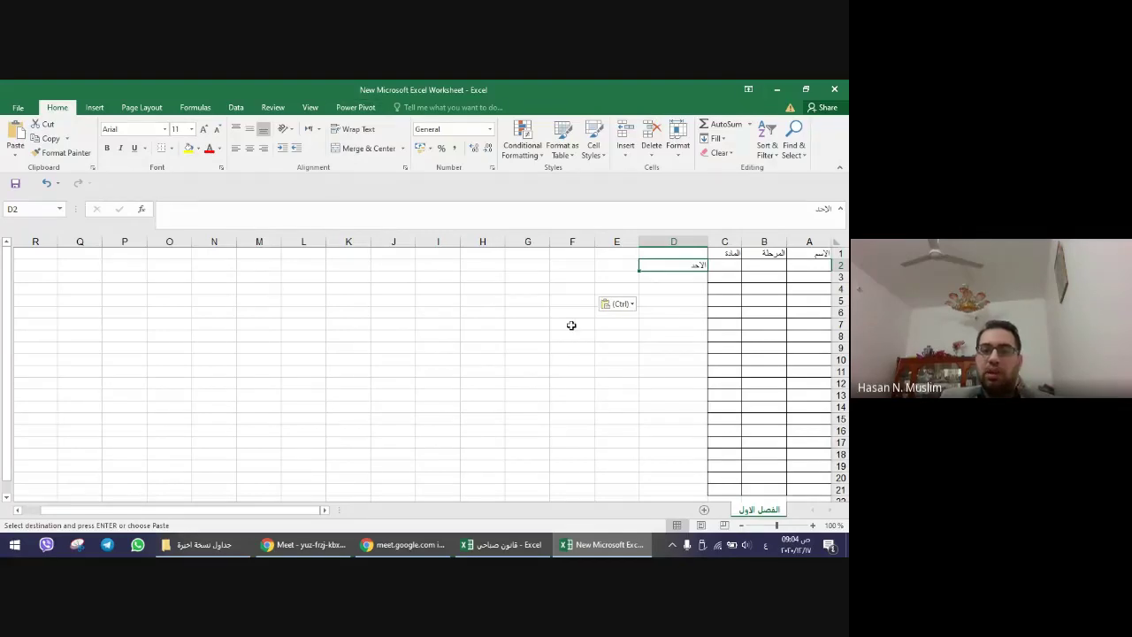
key("ctrl+z")
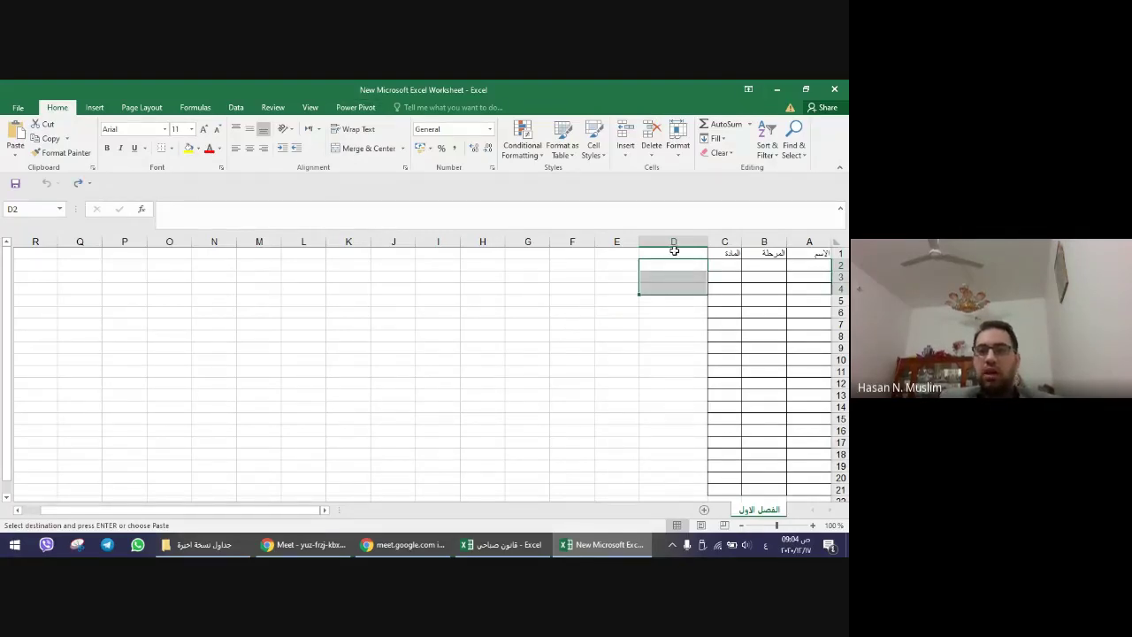
left_click(668, 262)
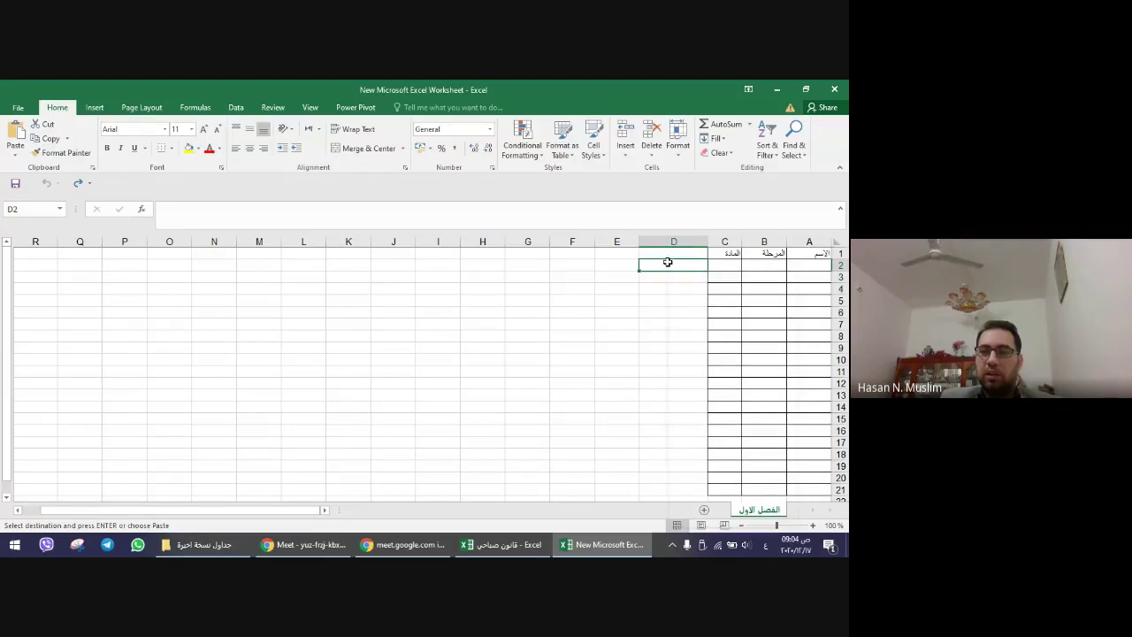
right_click(667, 263)
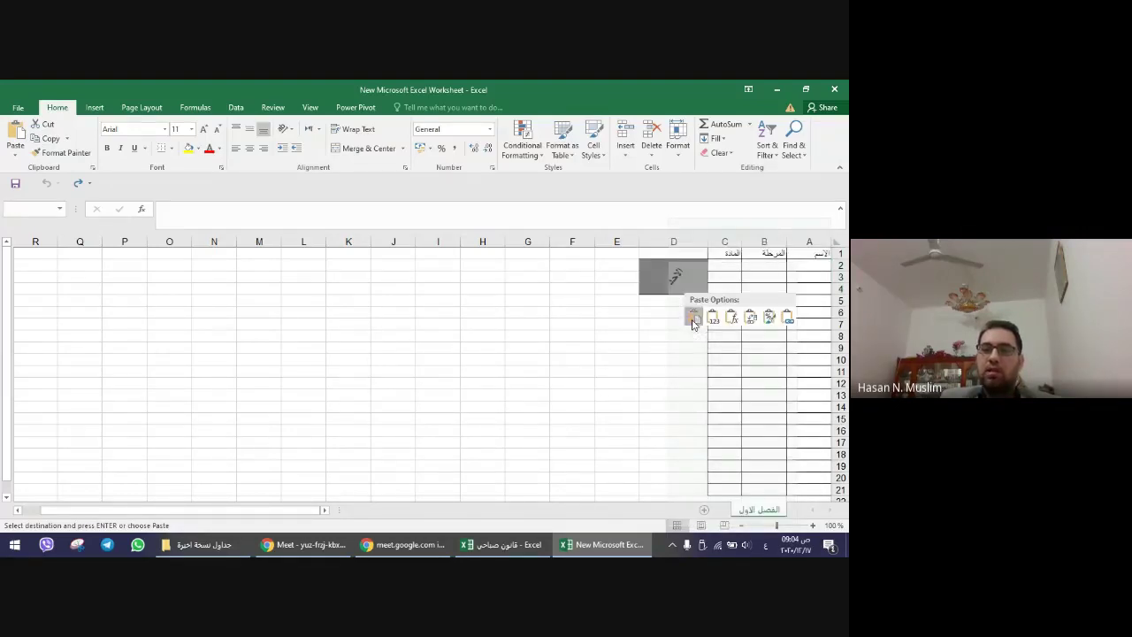
left_click(694, 318)
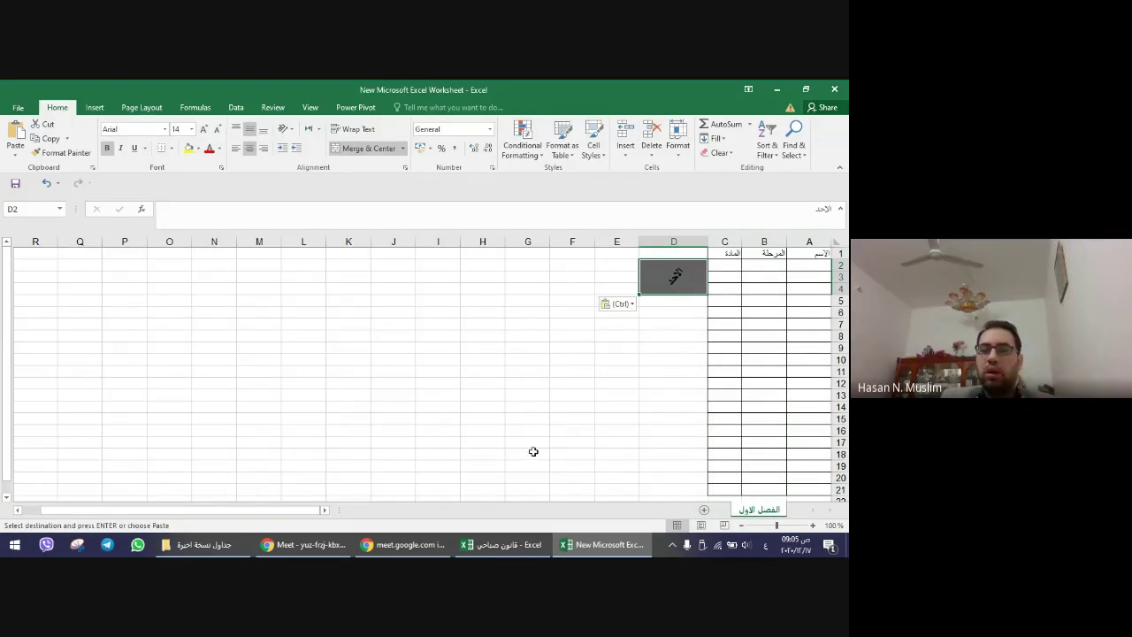
key("ctrl+z")
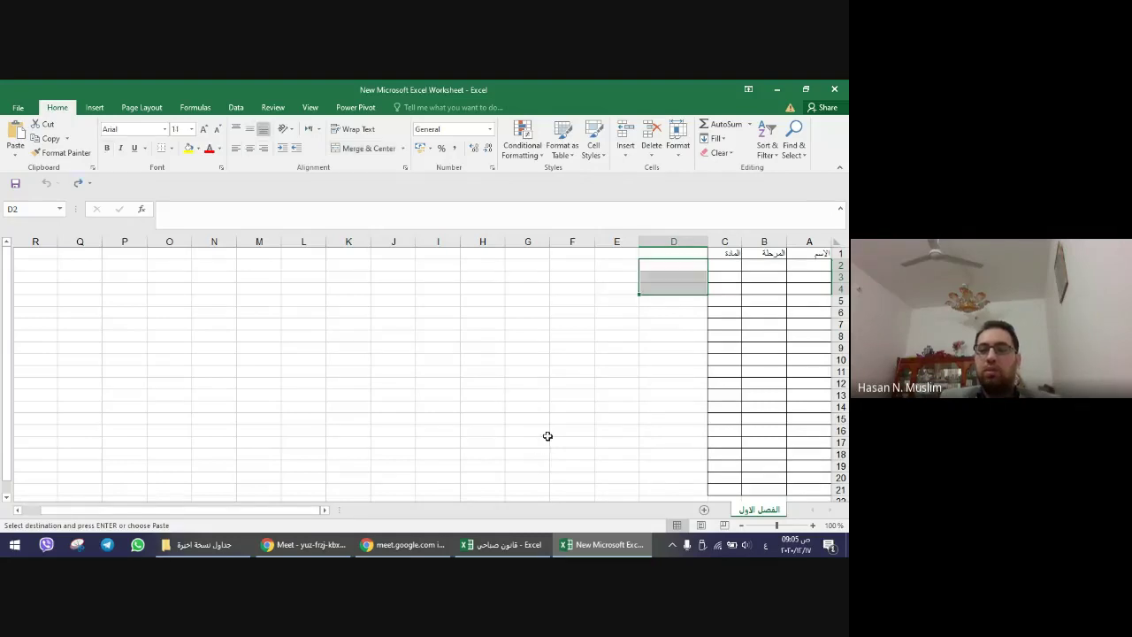
- Open Paste Special for cell D2 and close it without pasting anything
right_click(678, 270)
key("Escape")
left_click(616, 325)
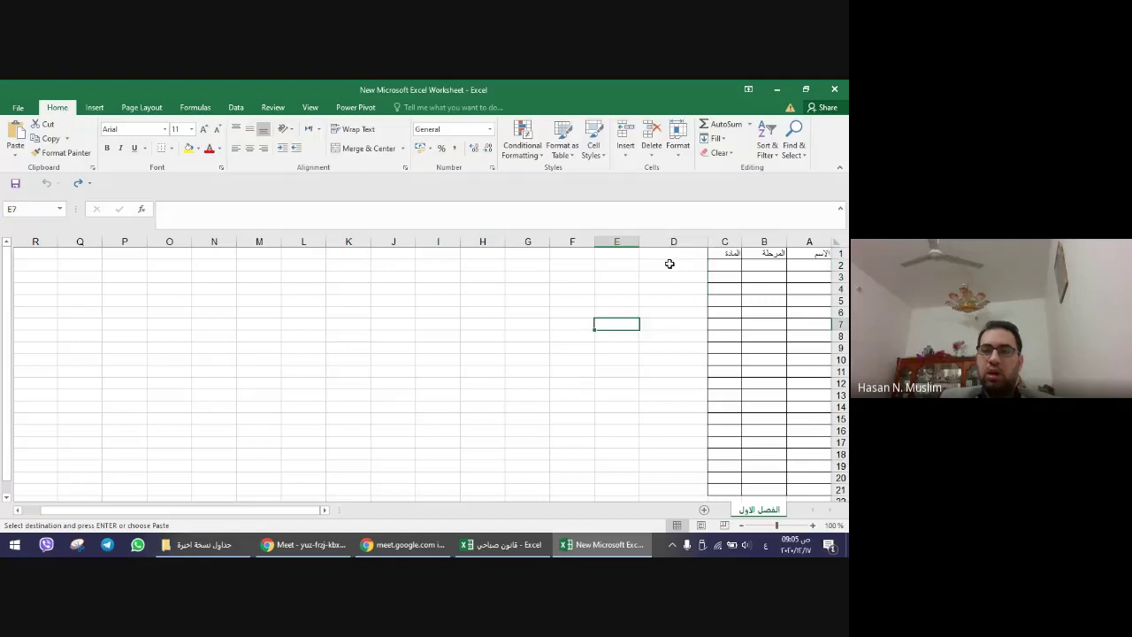
right_click(669, 264)
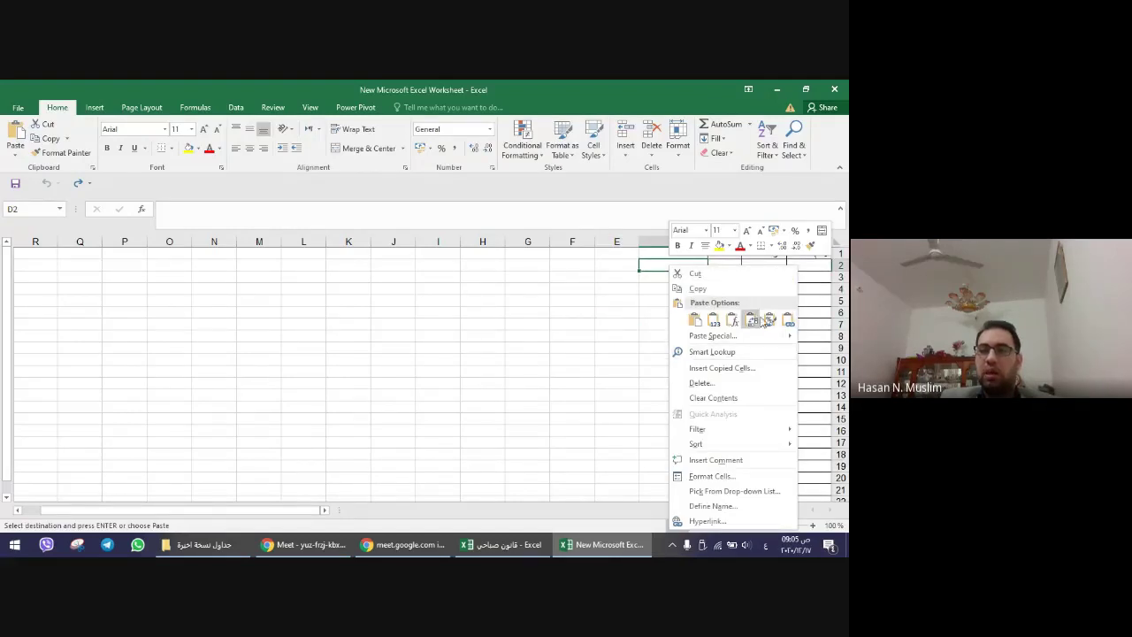
mouse_move(708, 335)
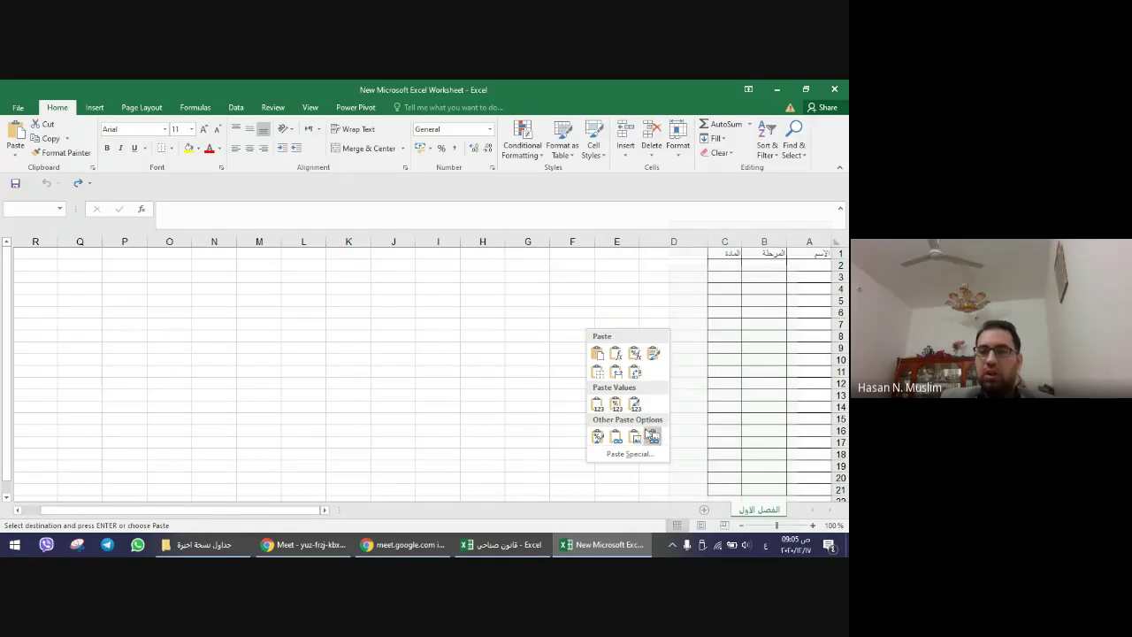
left_click(626, 454)
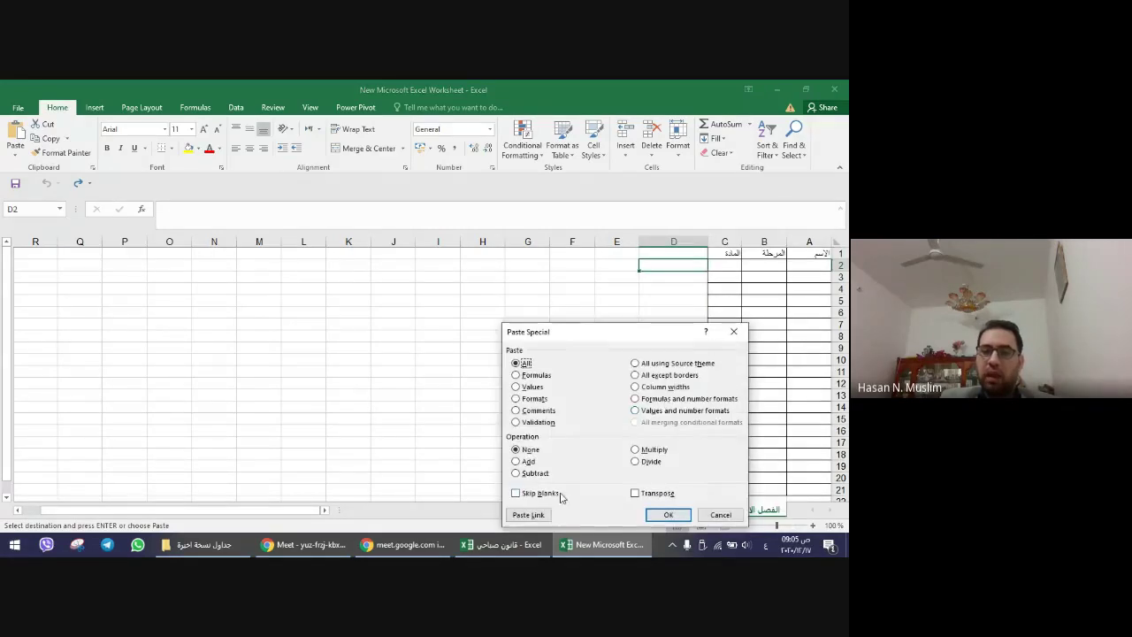
left_click(733, 331)
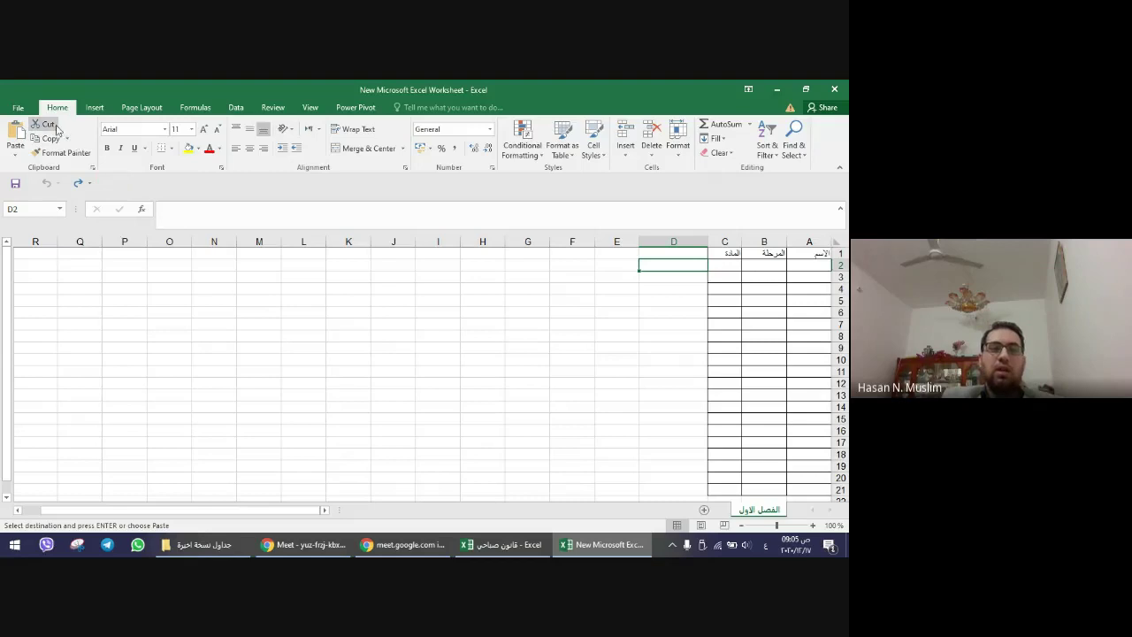
- Look through the Copy as Picture variants, then select the header table A1:C20
left_click(66, 140)
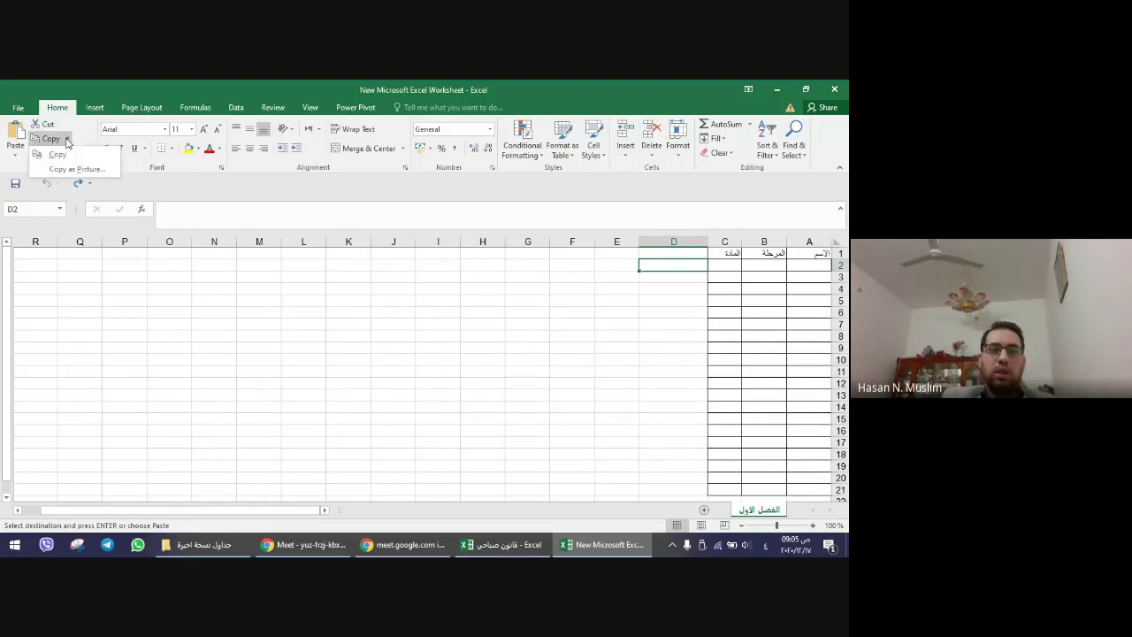
left_click(67, 142)
left_click(67, 140)
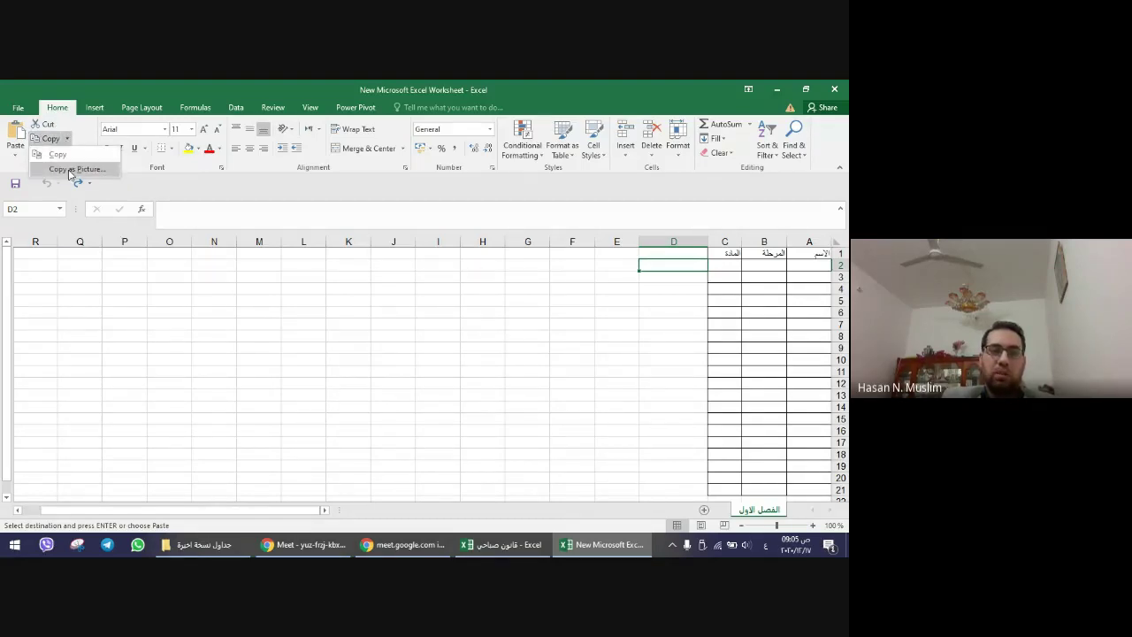
left_click(495, 291)
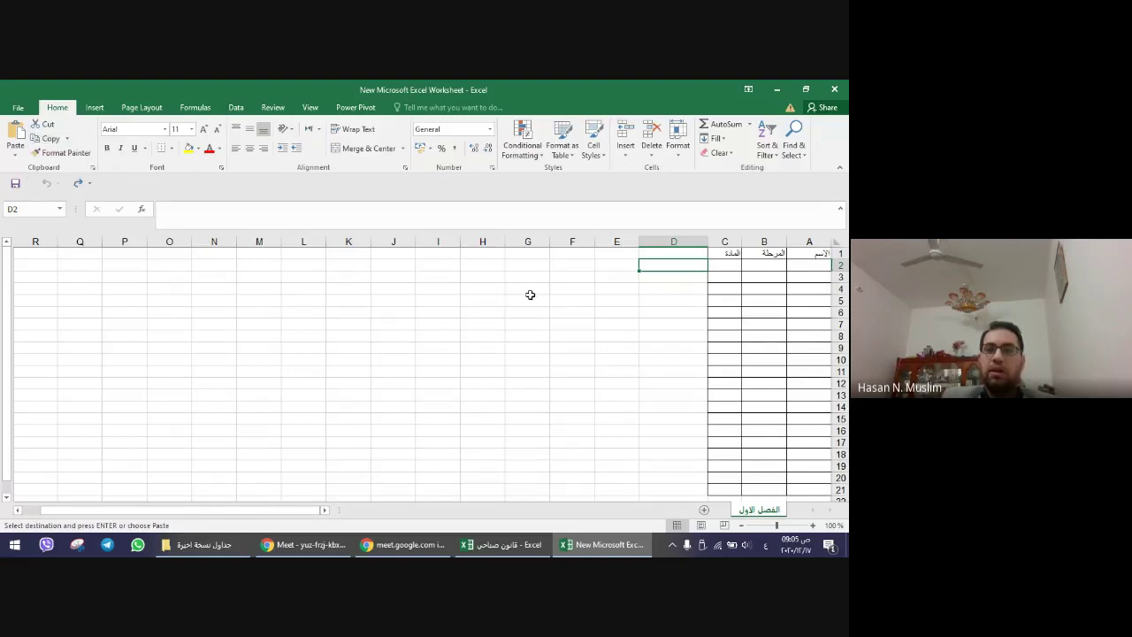
left_click_drag(803, 257, 716, 489)
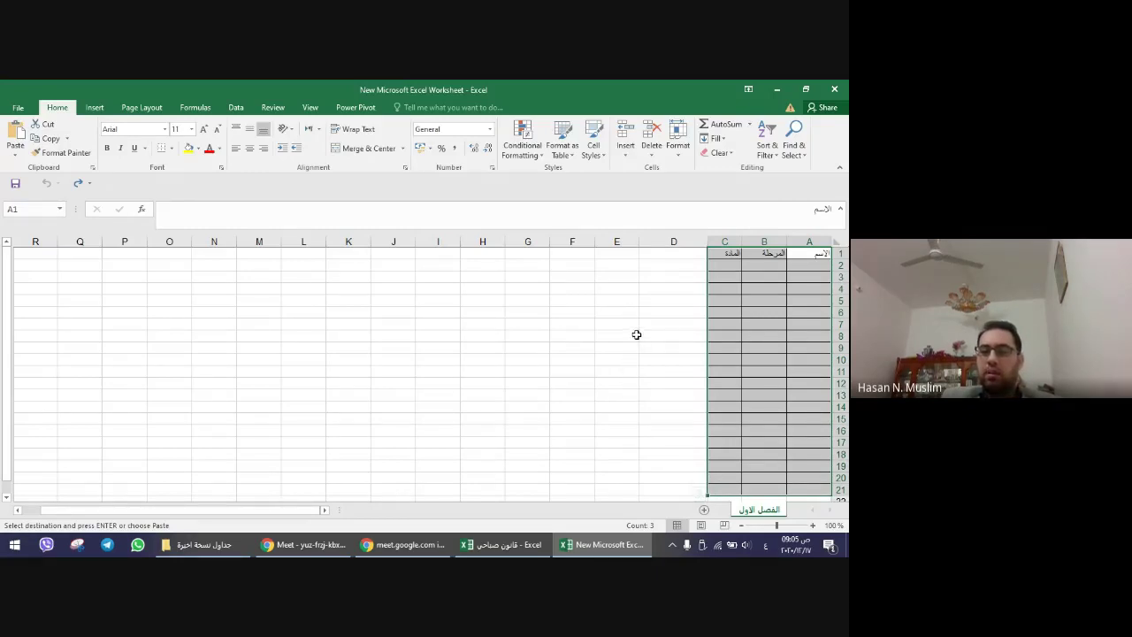
- Copy the timetable in the قانون صباحي workbook as a picture
left_click(500, 544)
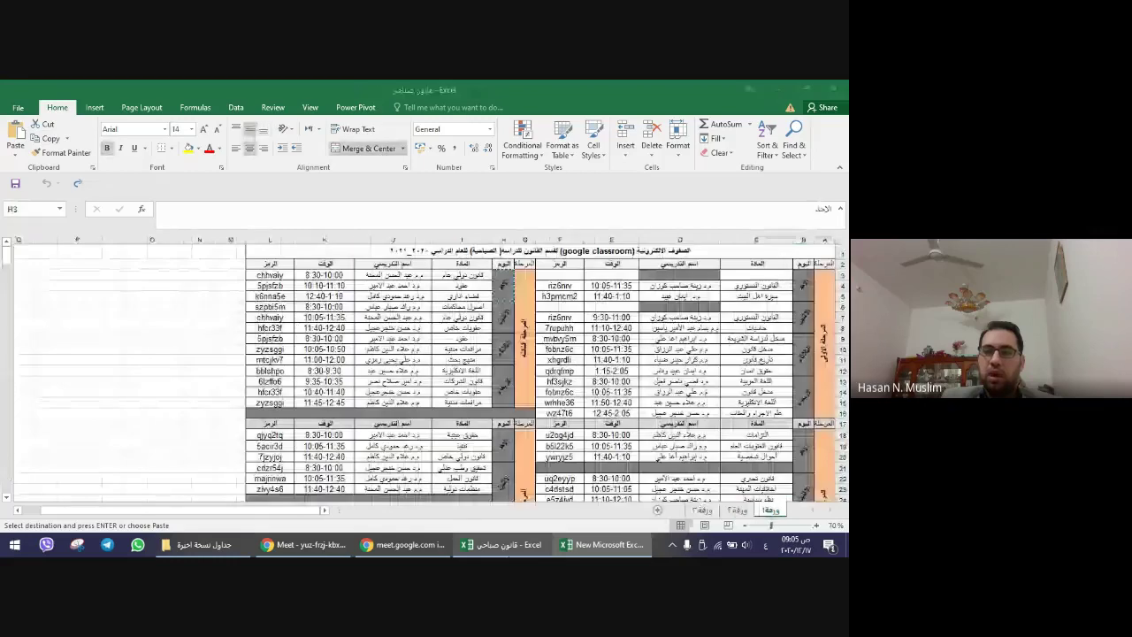
left_click(756, 328)
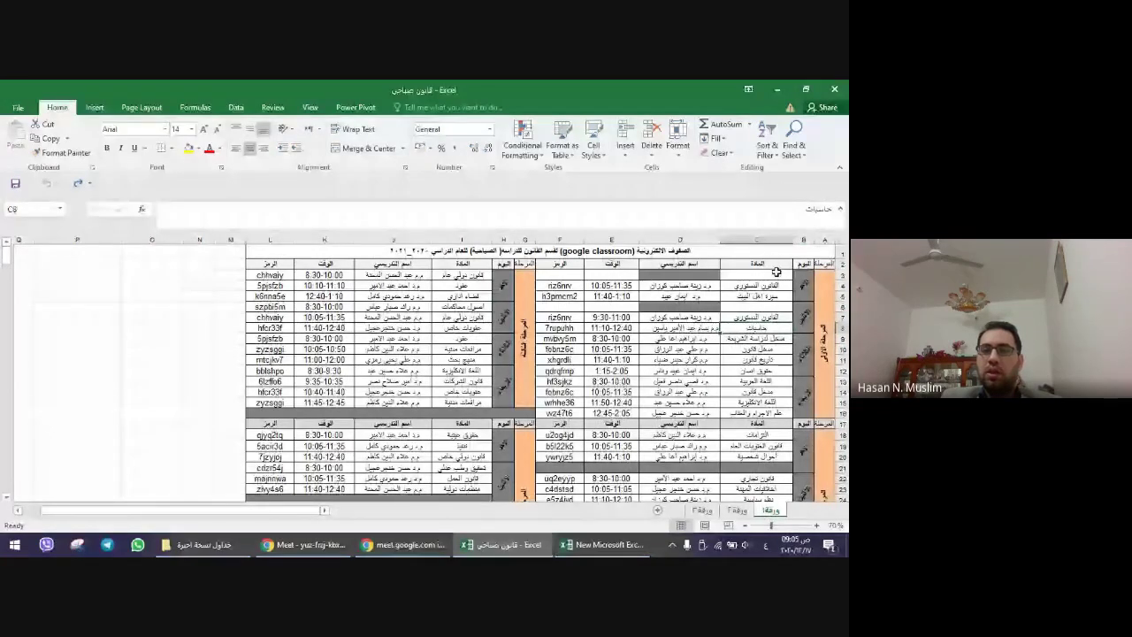
left_click_drag(679, 251, 635, 506)
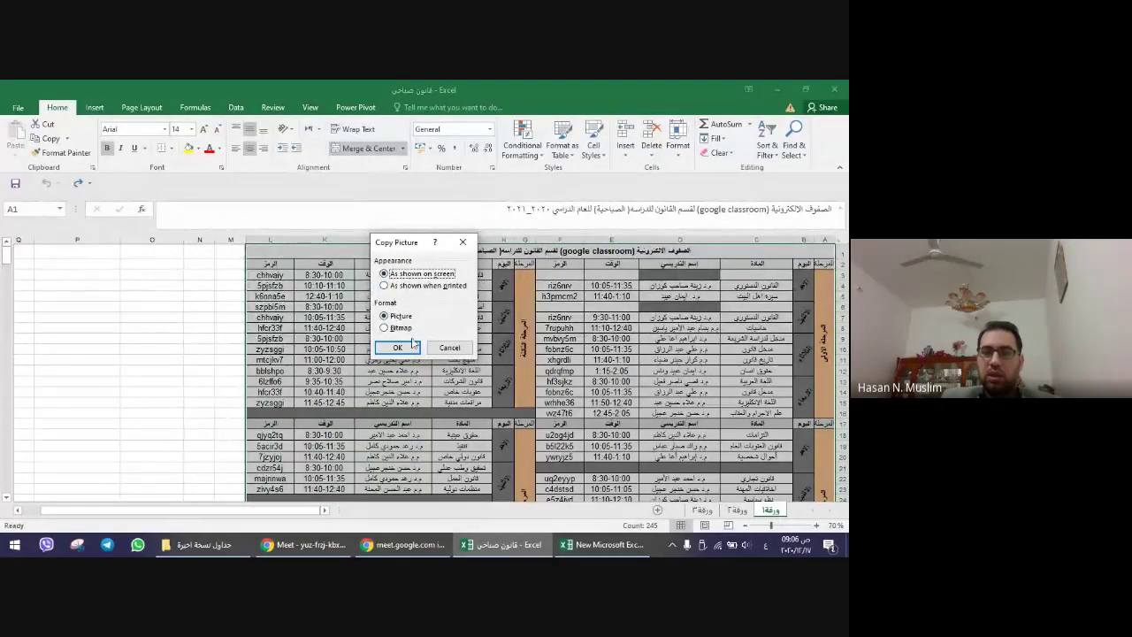
left_click(398, 348)
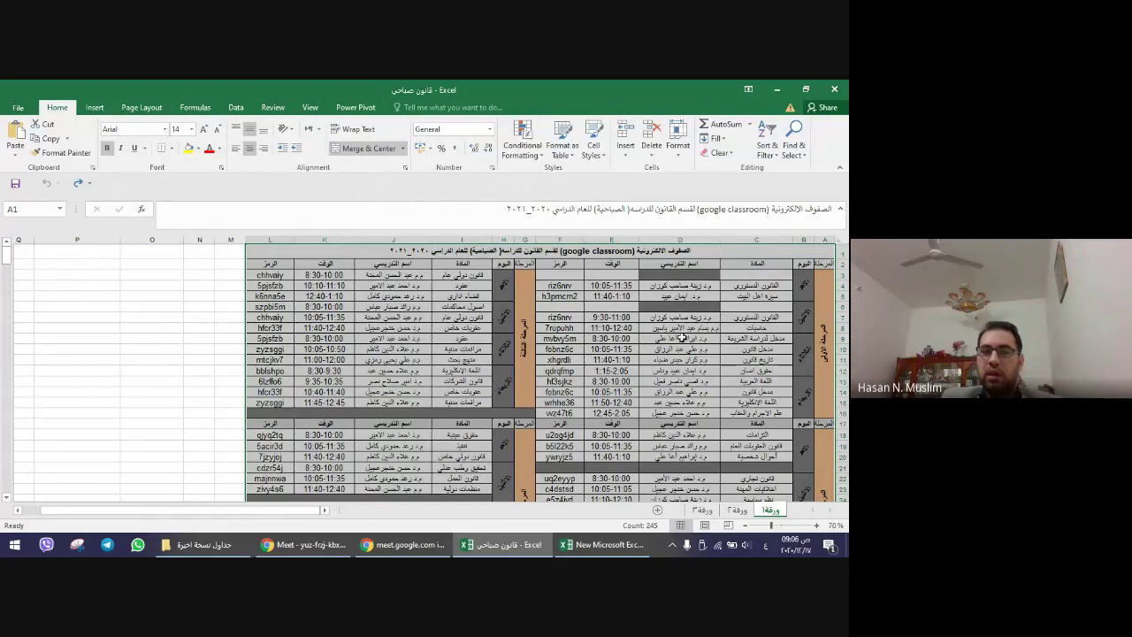
scroll(682, 337, "down", 3)
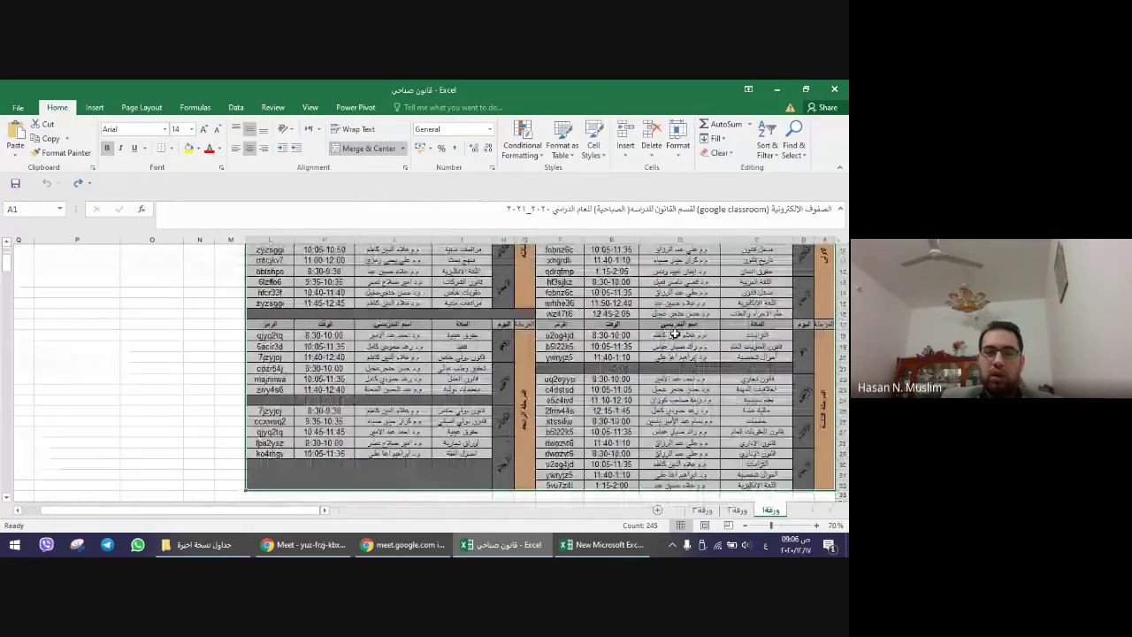
scroll(675, 335, "up", 3)
left_click(13, 553)
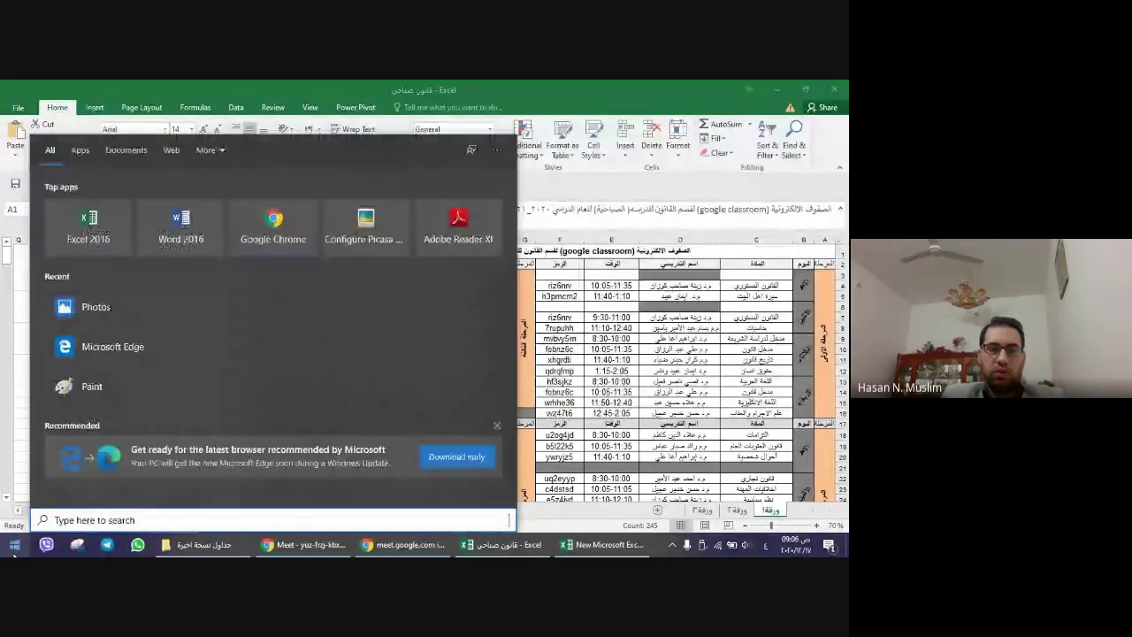
- Launch Paint, paste the timetable picture onto the canvas, and zoom out to view it
type("pain")
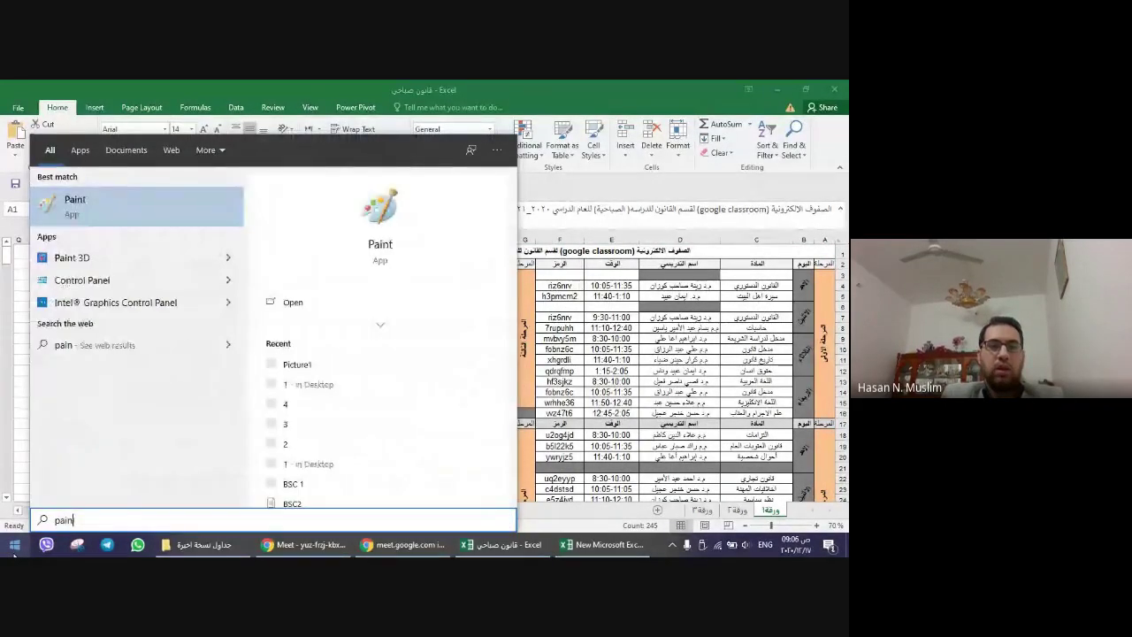
key("Return")
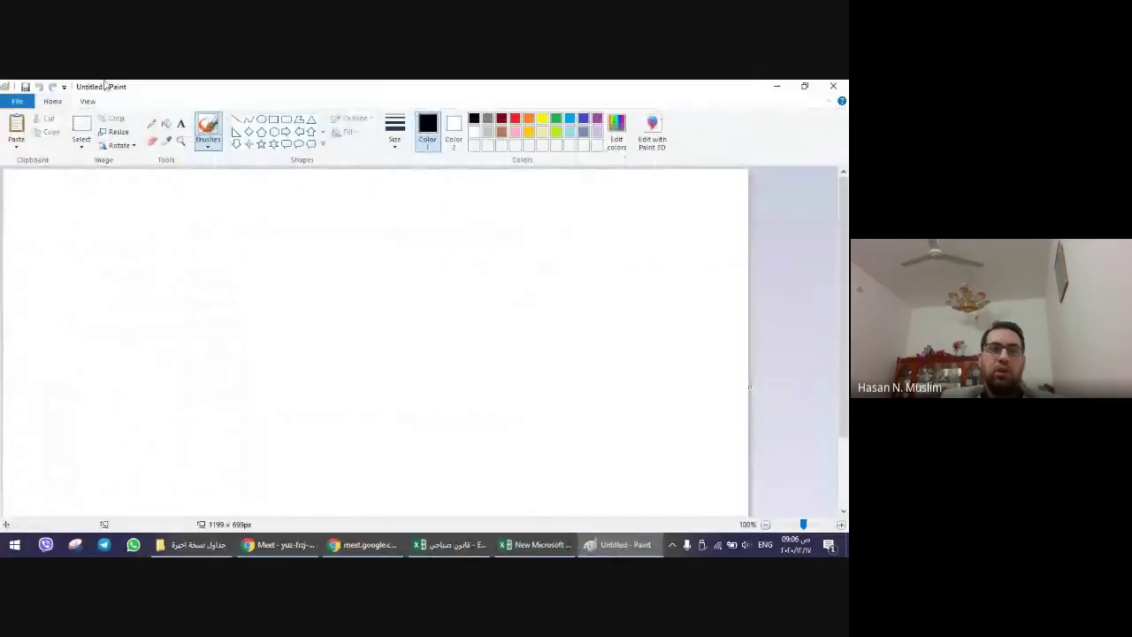
left_click(15, 130)
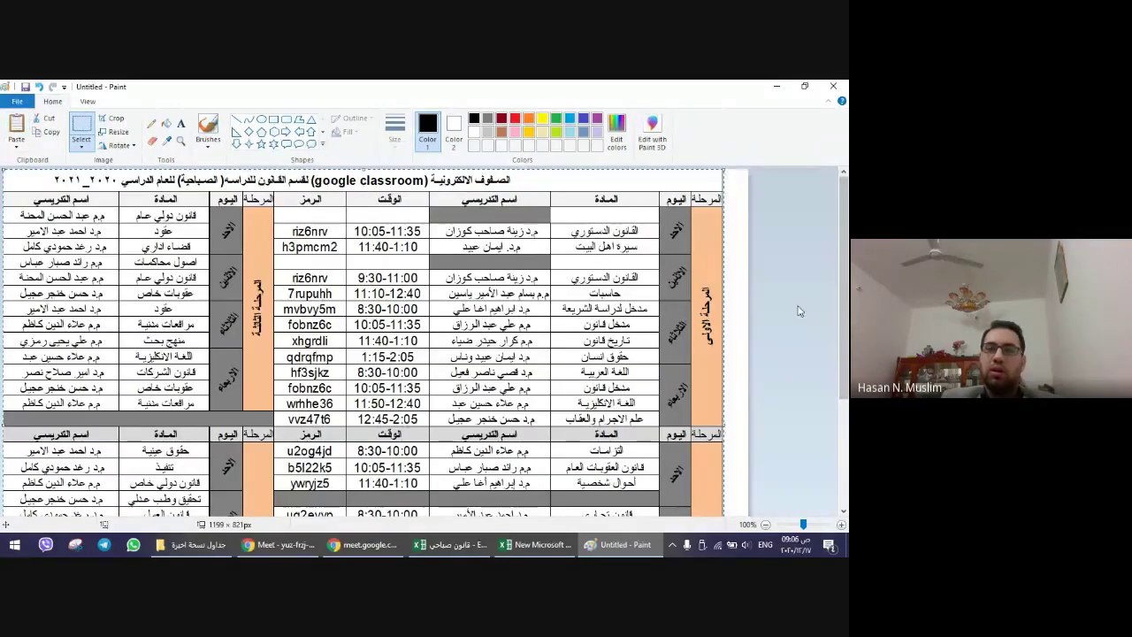
scroll(798, 311, "down", 3)
scroll(778, 311, "up", 3)
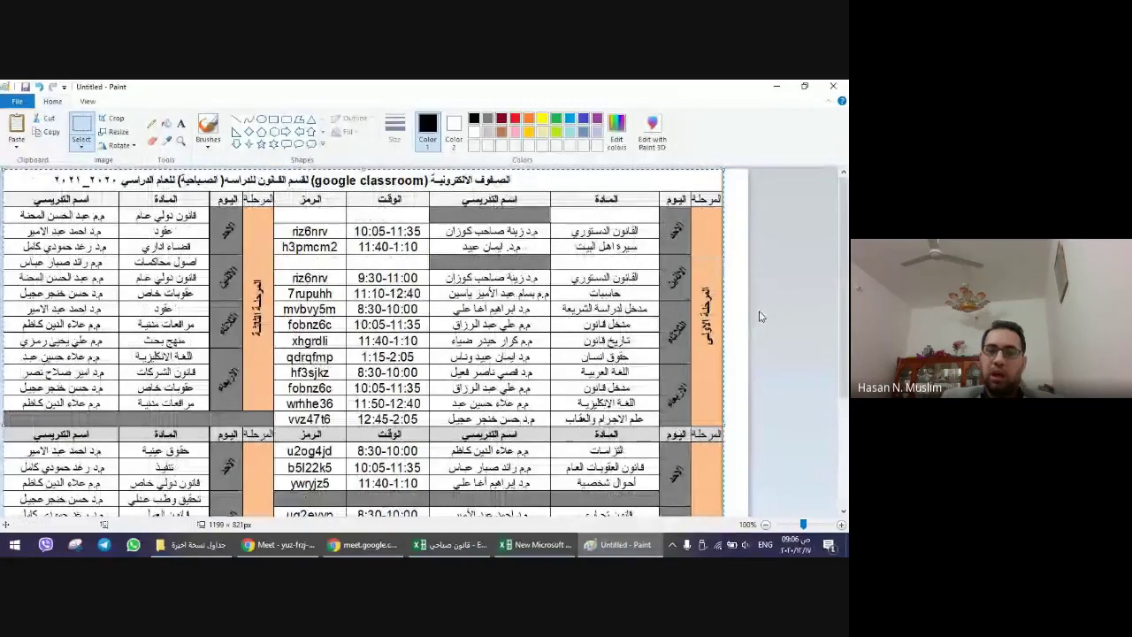
left_click(766, 525)
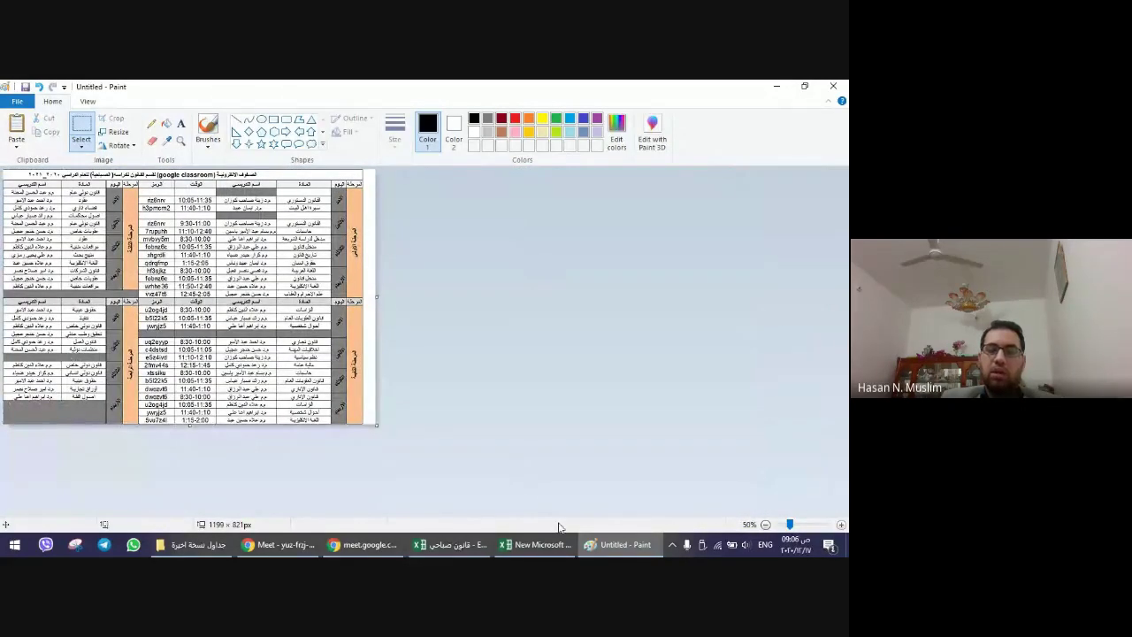
- Return to the new worksheet and select the الاسم header in A1
left_click(537, 544)
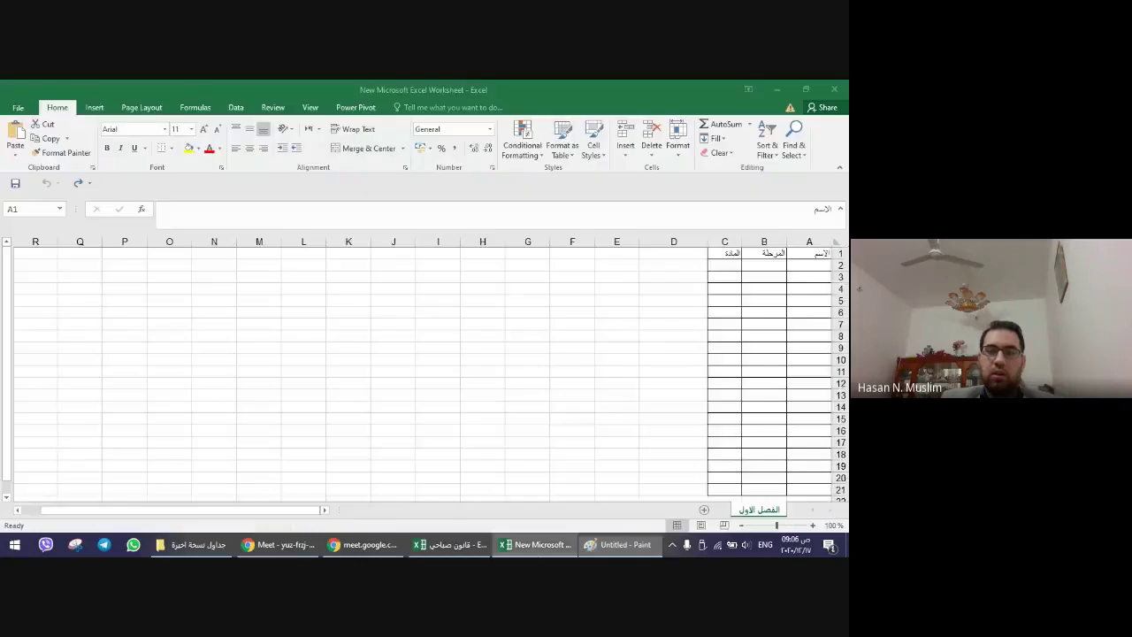
left_click(468, 547)
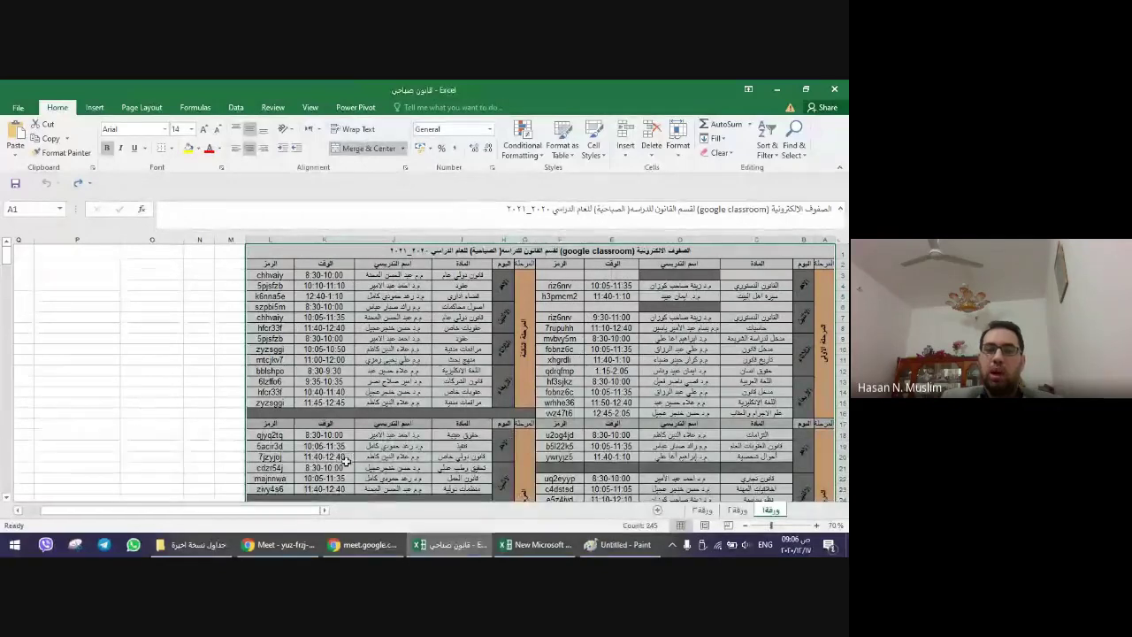
scroll(527, 419, "down", 4)
scroll(541, 413, "up", 3)
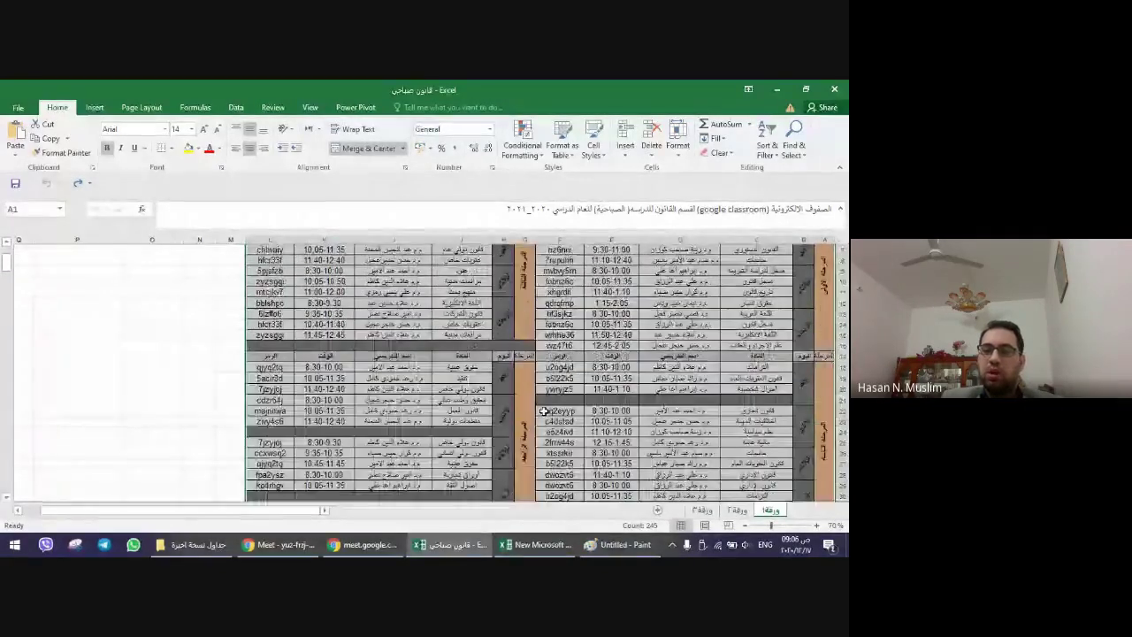
scroll(541, 413, "up", 3)
left_click(550, 551)
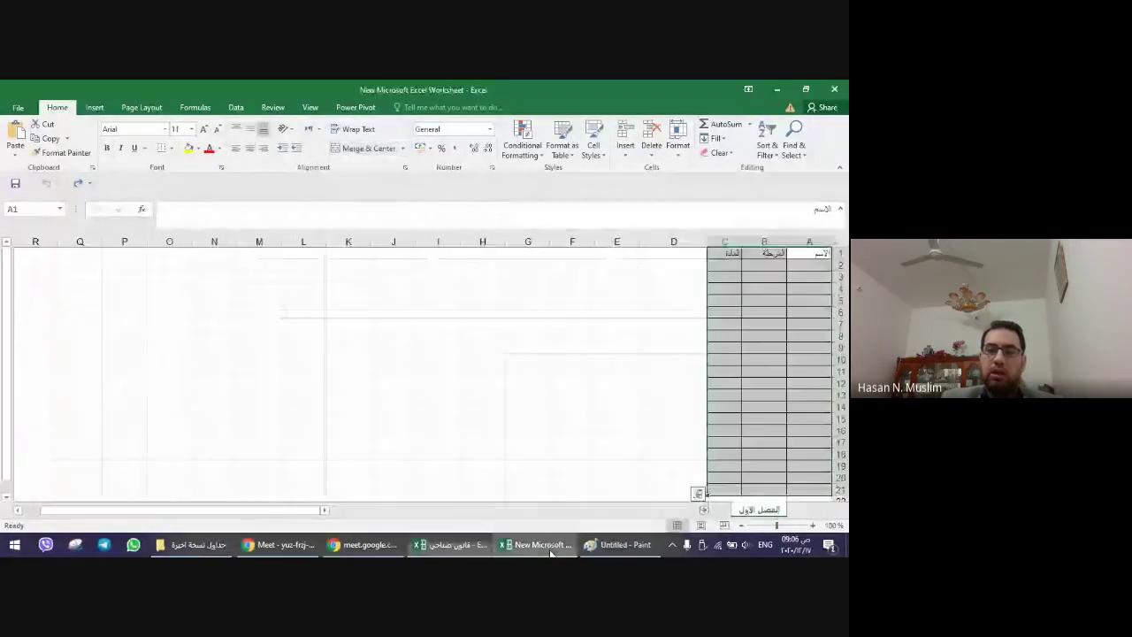
left_click(602, 371)
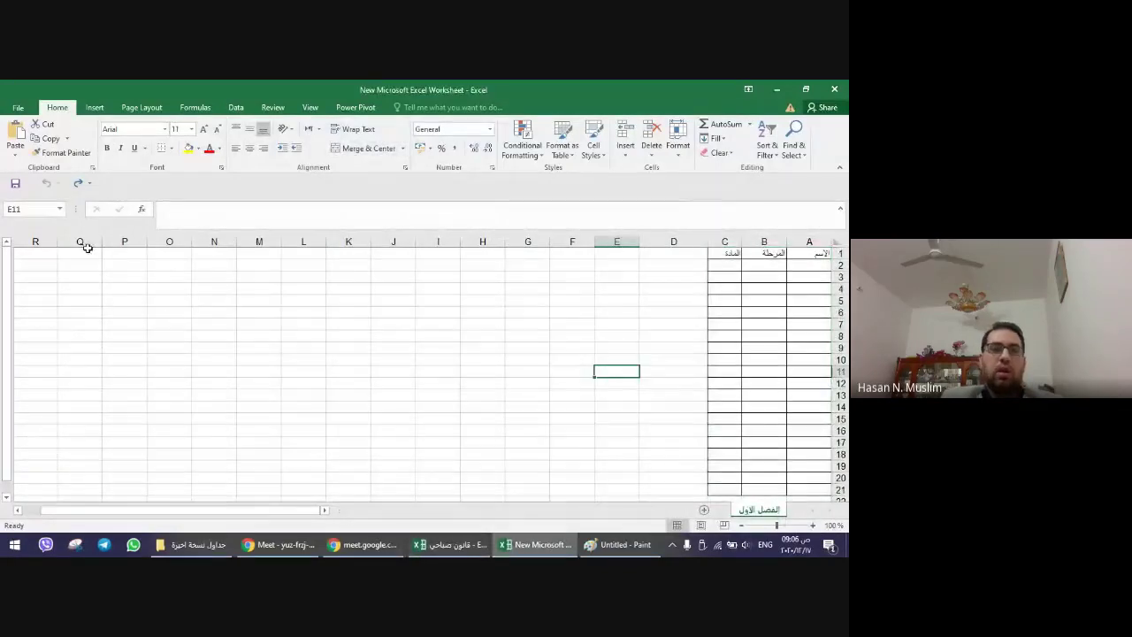
left_click(66, 138)
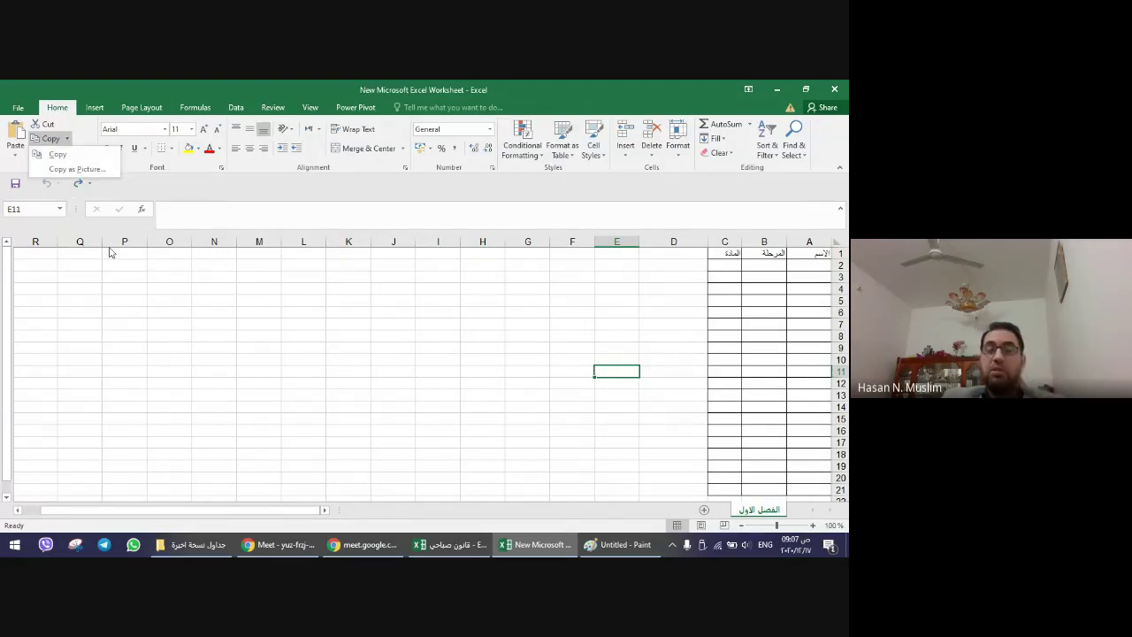
left_click(110, 252)
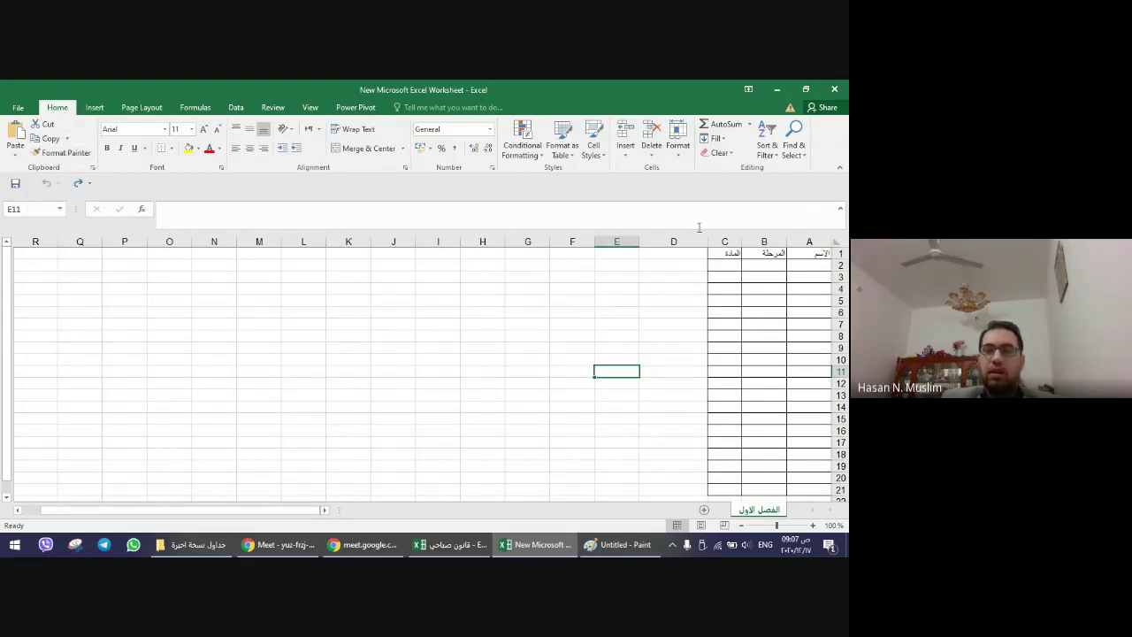
left_click(808, 253)
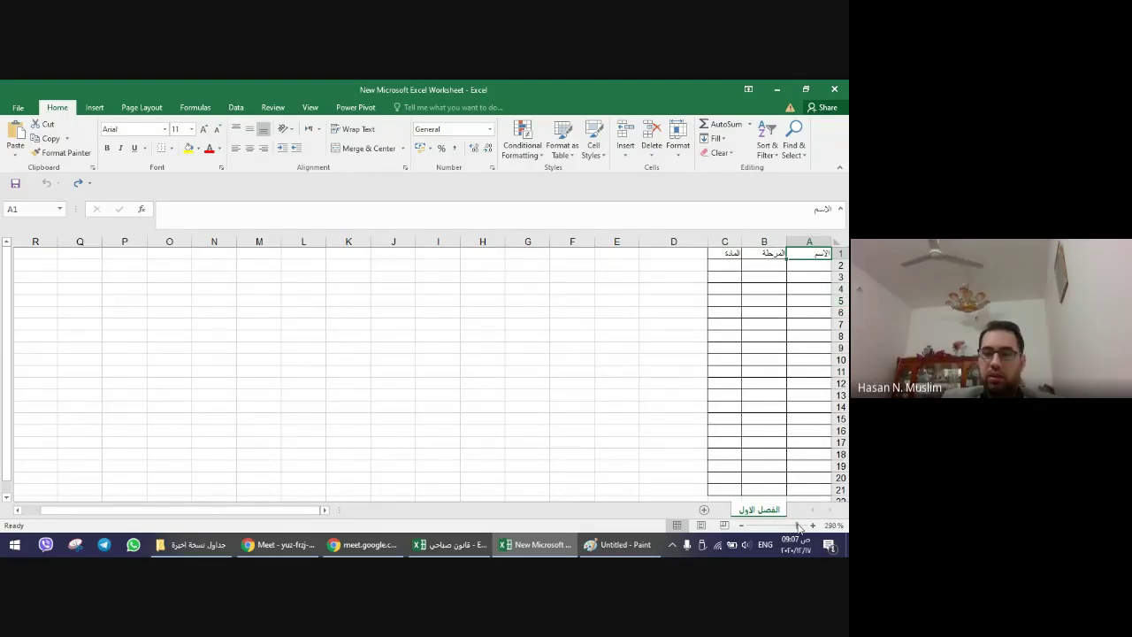
- Zoom to about 200% and give A1 a yellow fill, red text and an outside border
left_click(808, 312)
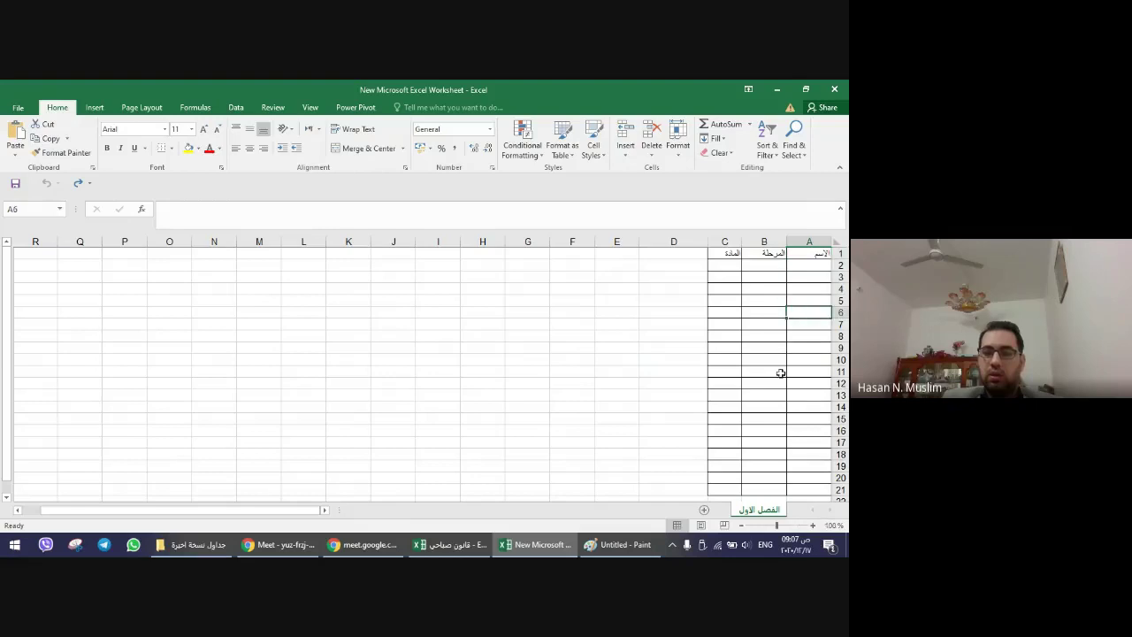
left_click(787, 525)
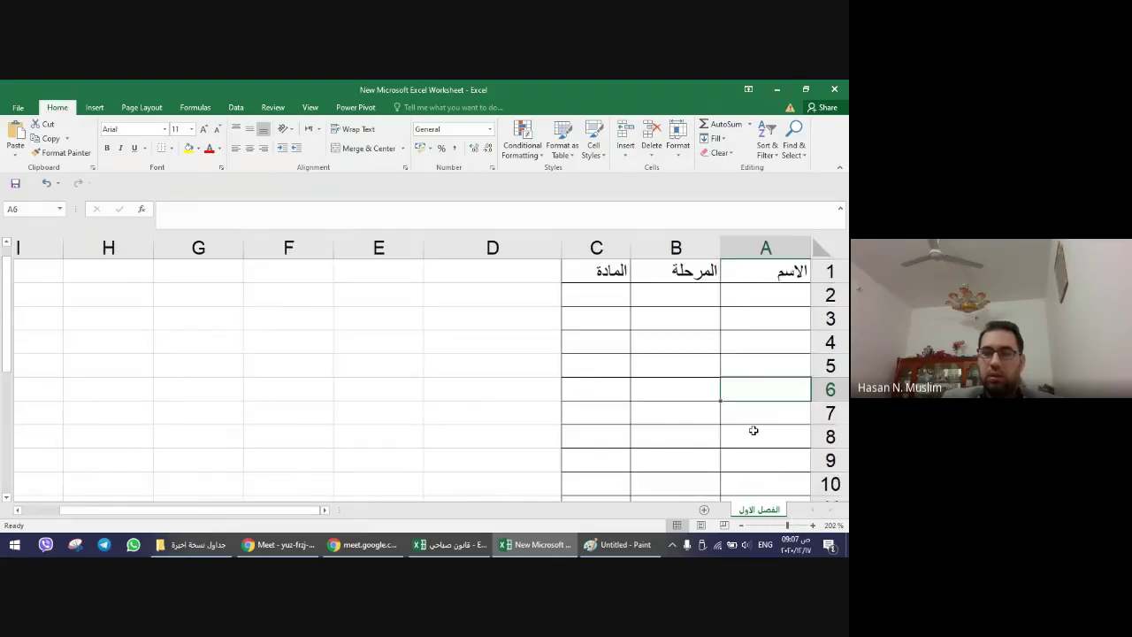
left_click(790, 277)
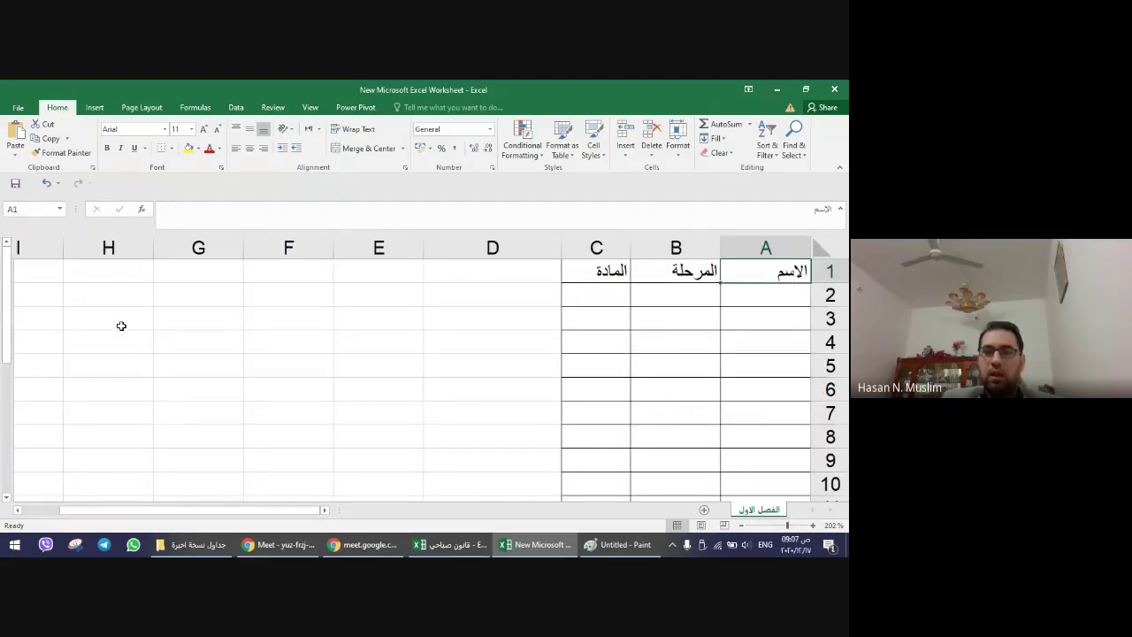
left_click(188, 149)
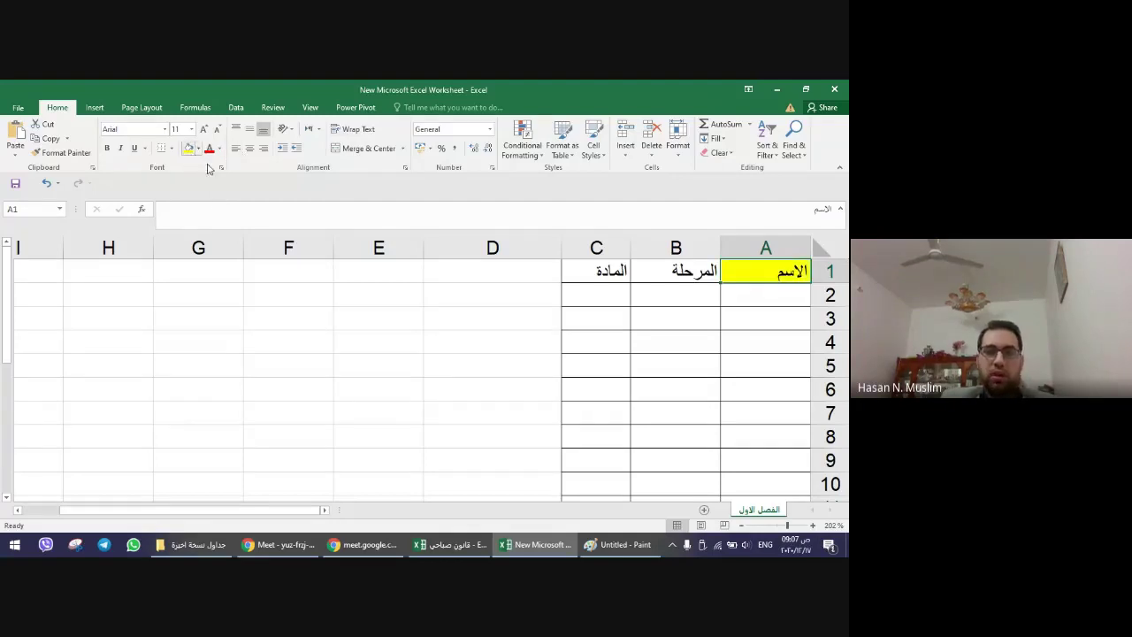
left_click(211, 150)
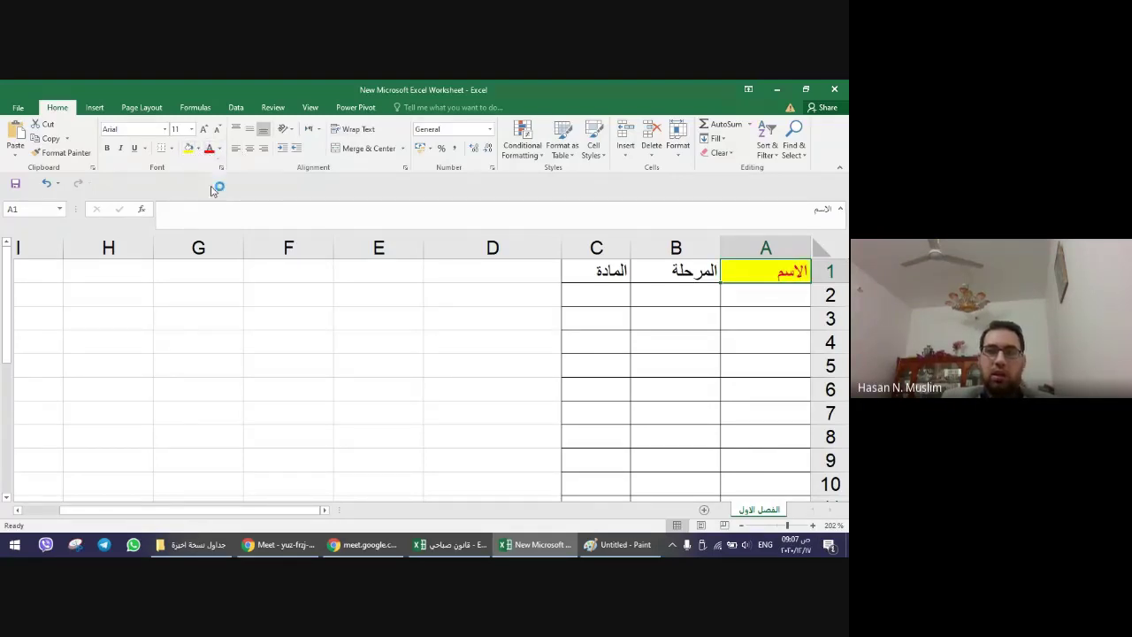
left_click(172, 149)
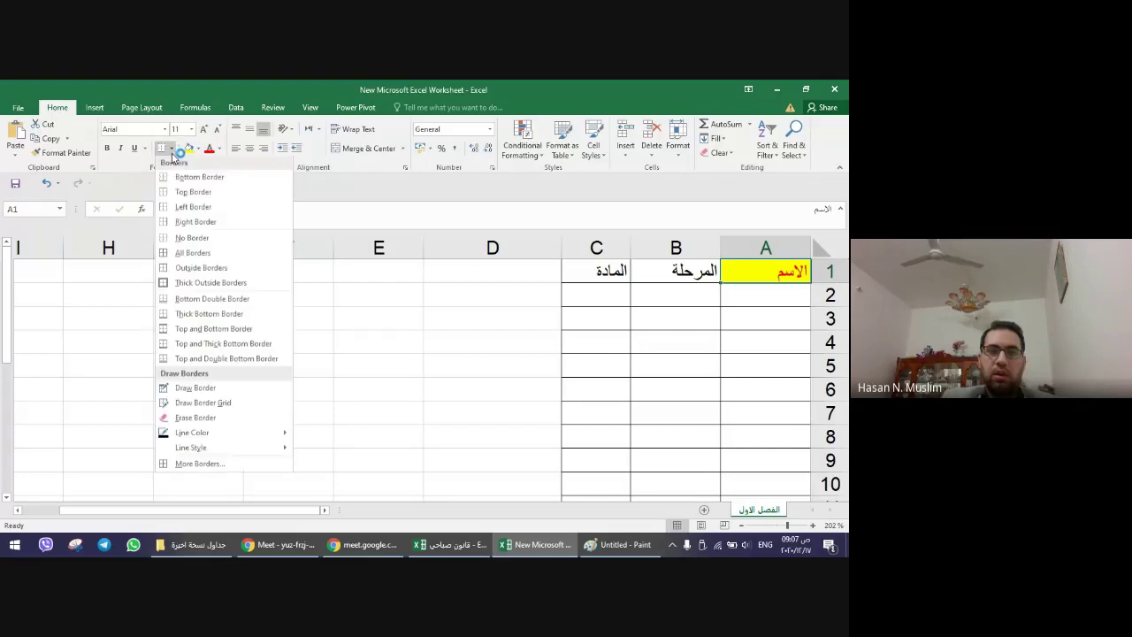
left_click(198, 269)
left_click(362, 309)
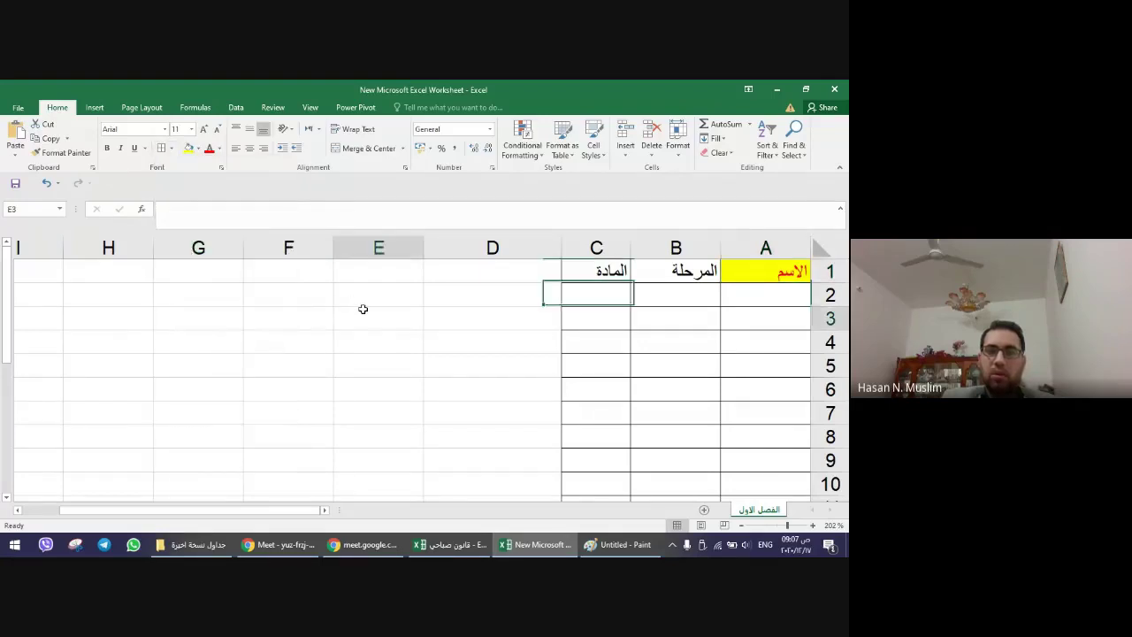
- Set the A1 header text to 14-point Times New Roman
left_click(742, 276)
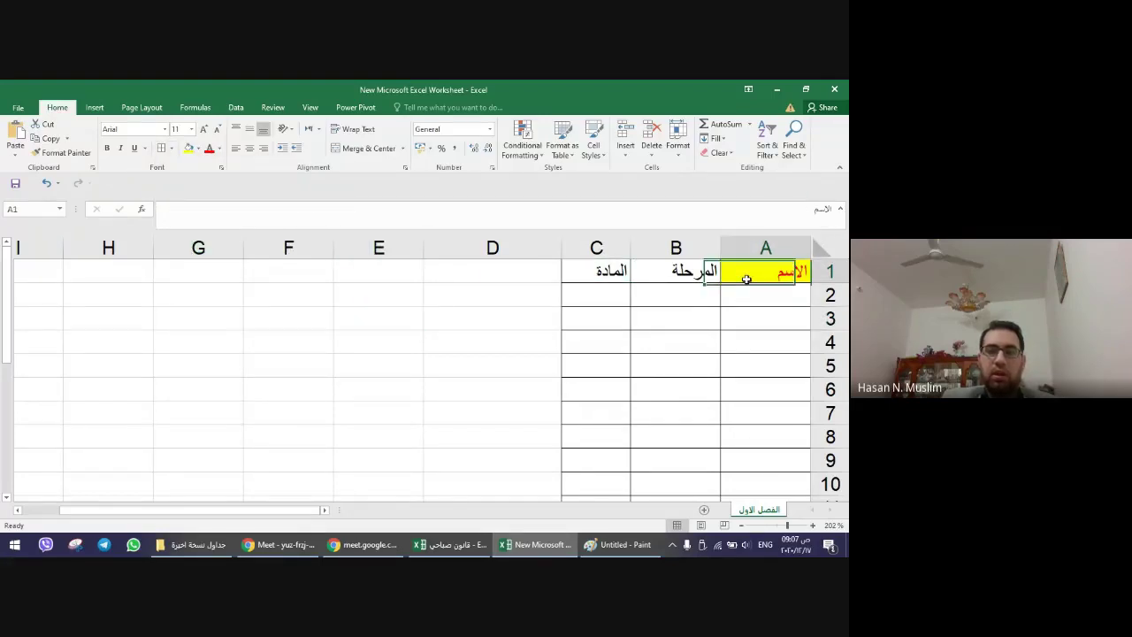
left_click(203, 129)
left_click(203, 129)
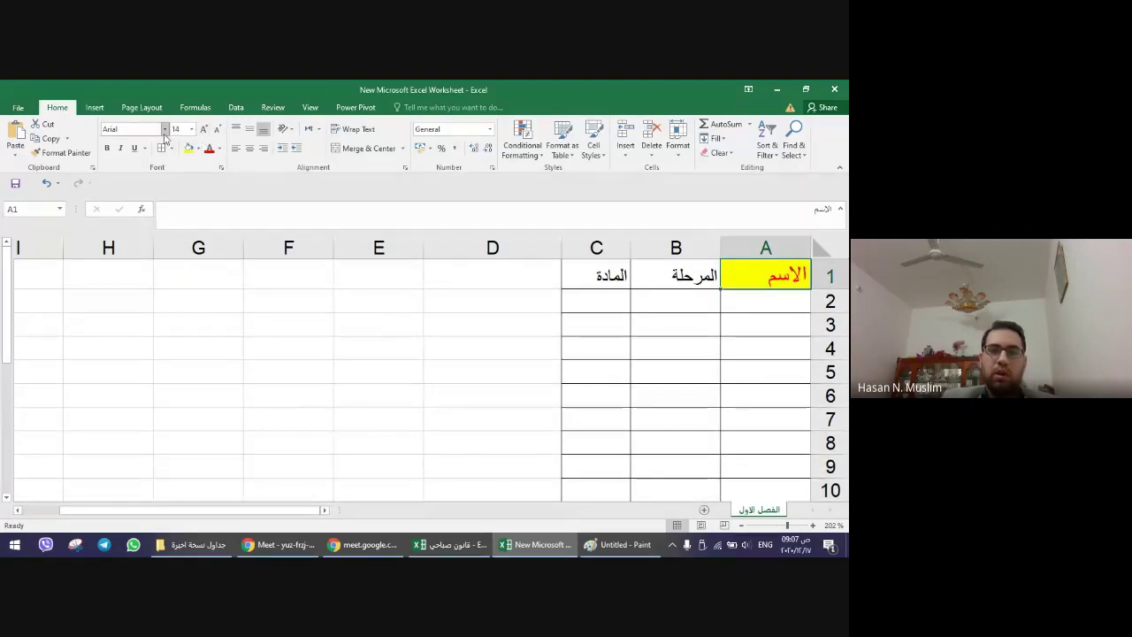
left_click(165, 129)
left_click(409, 245)
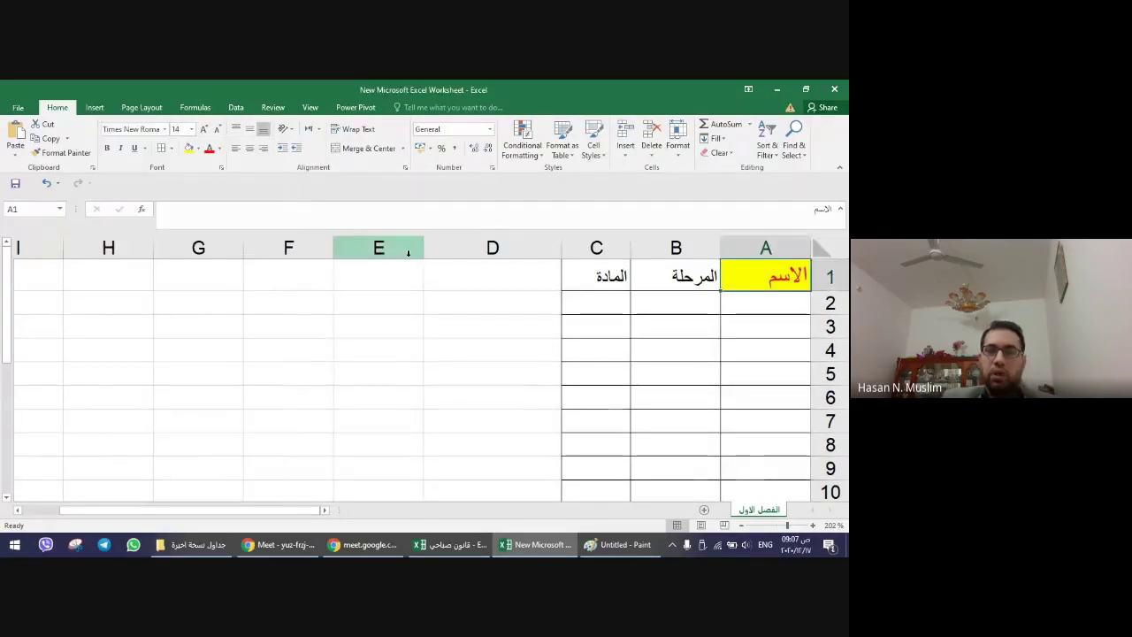
left_click(409, 248)
left_click(266, 354)
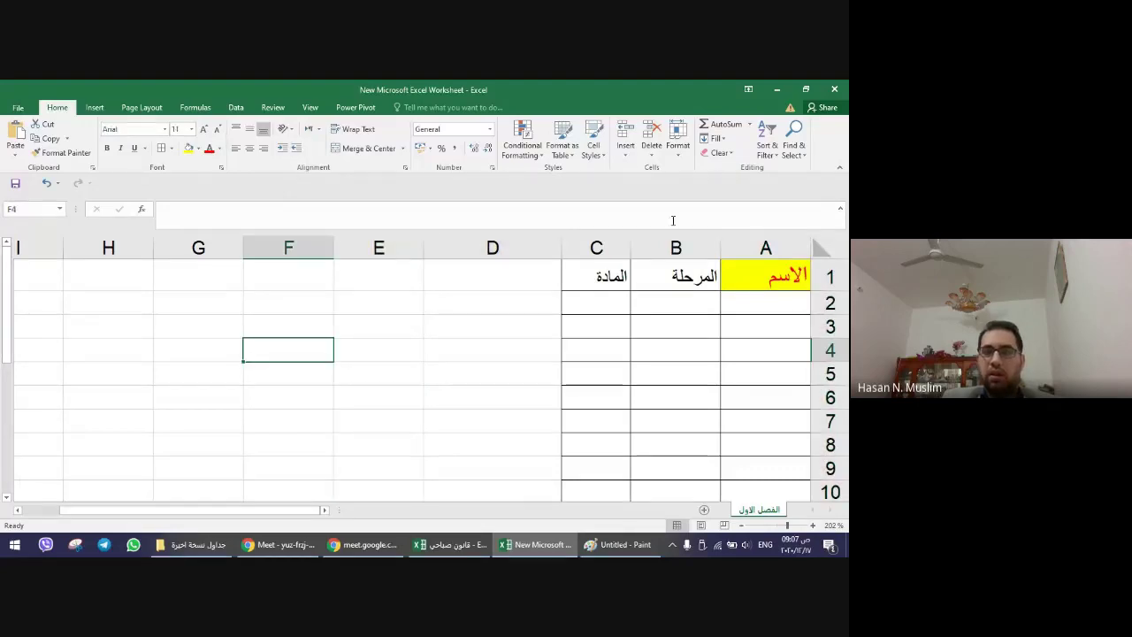
left_click(766, 284)
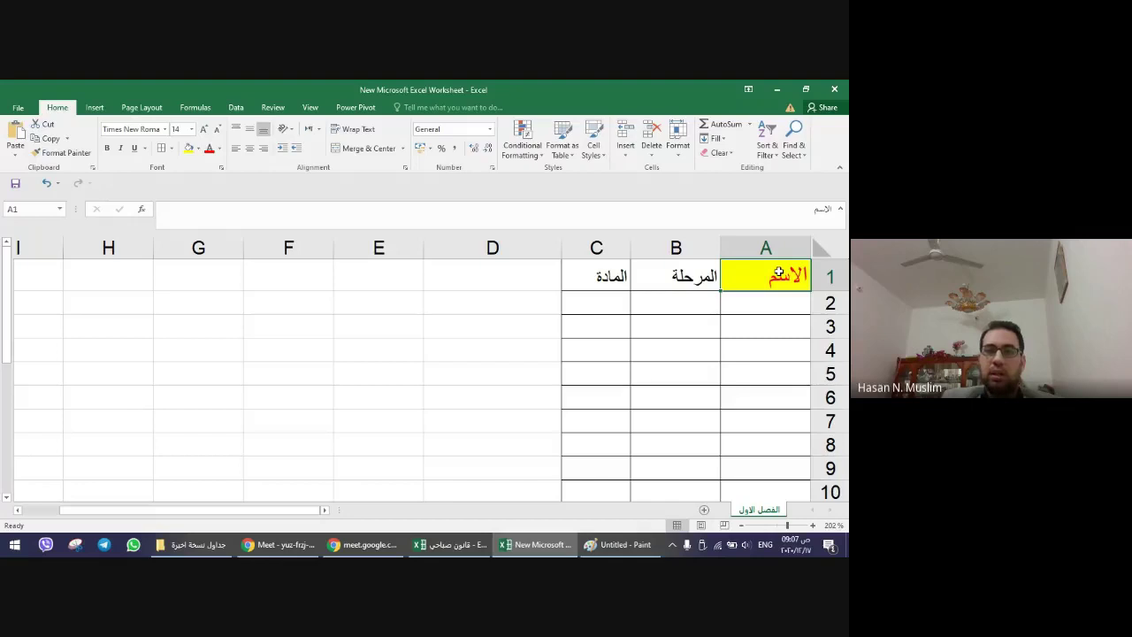
- Compare A1 with the plain B1 and C1 headers, ending with A1 selected
left_click(689, 283)
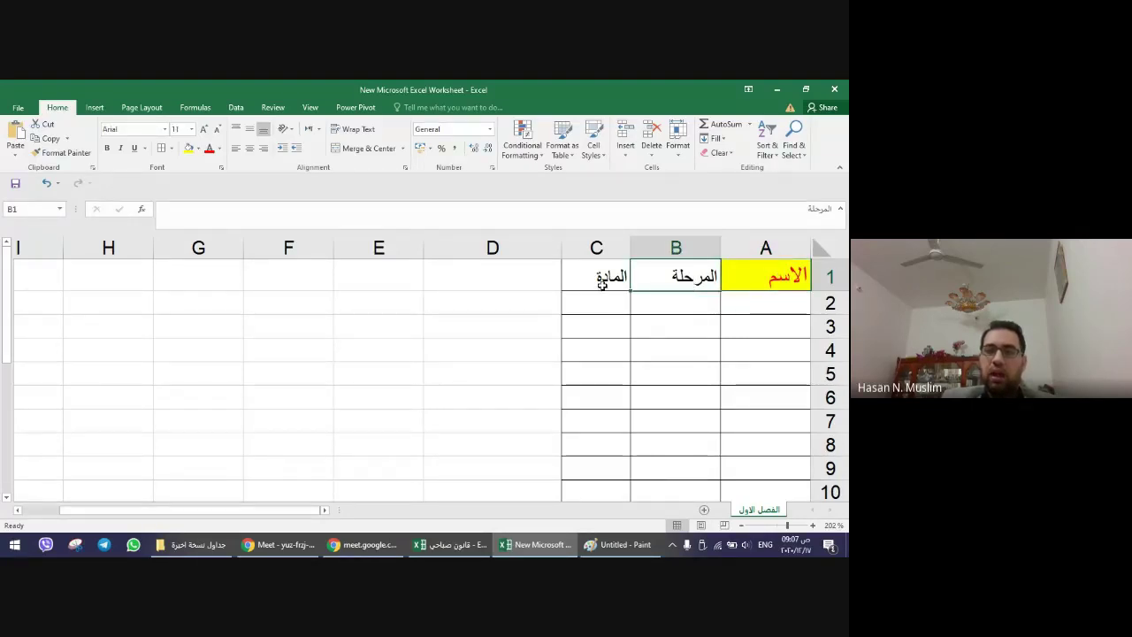
left_click(601, 281)
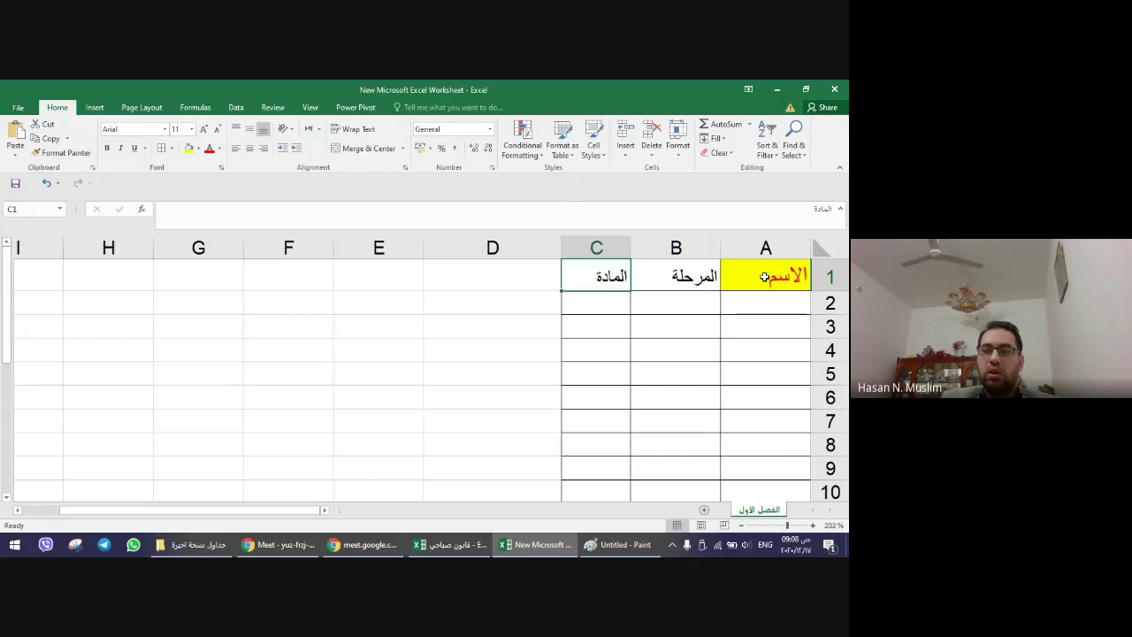
left_click(764, 277)
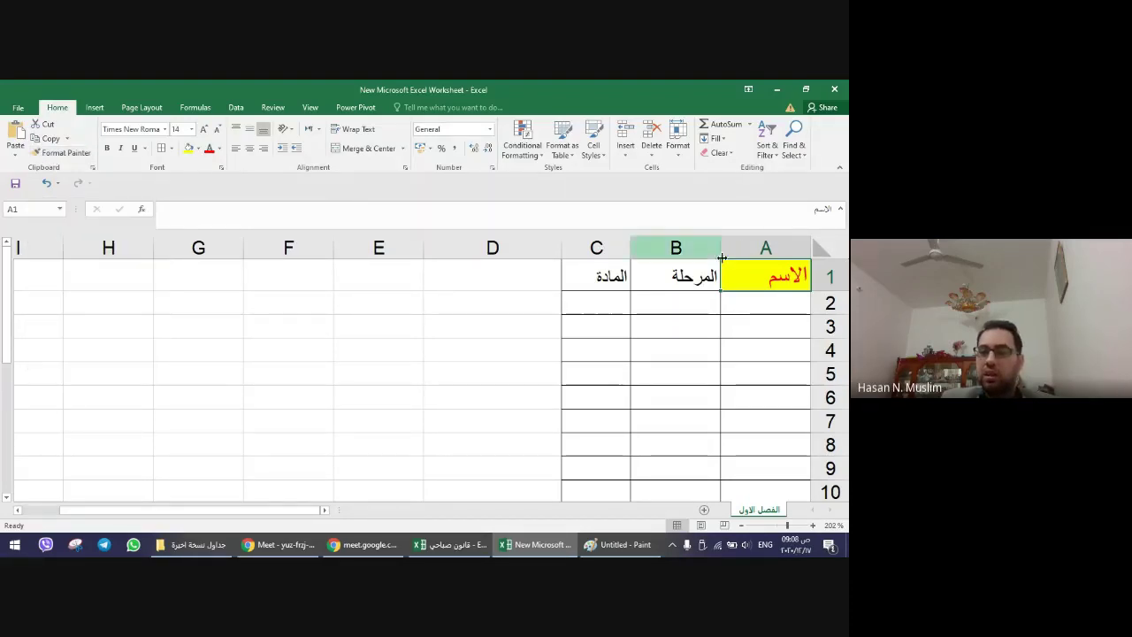
left_click(676, 281)
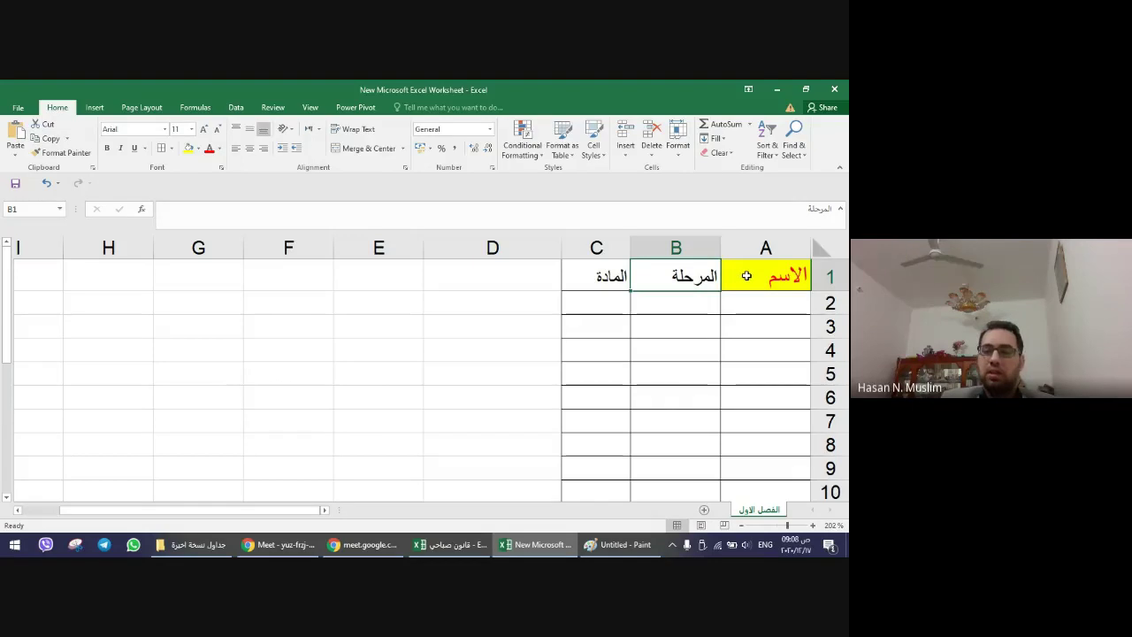
left_click(745, 276)
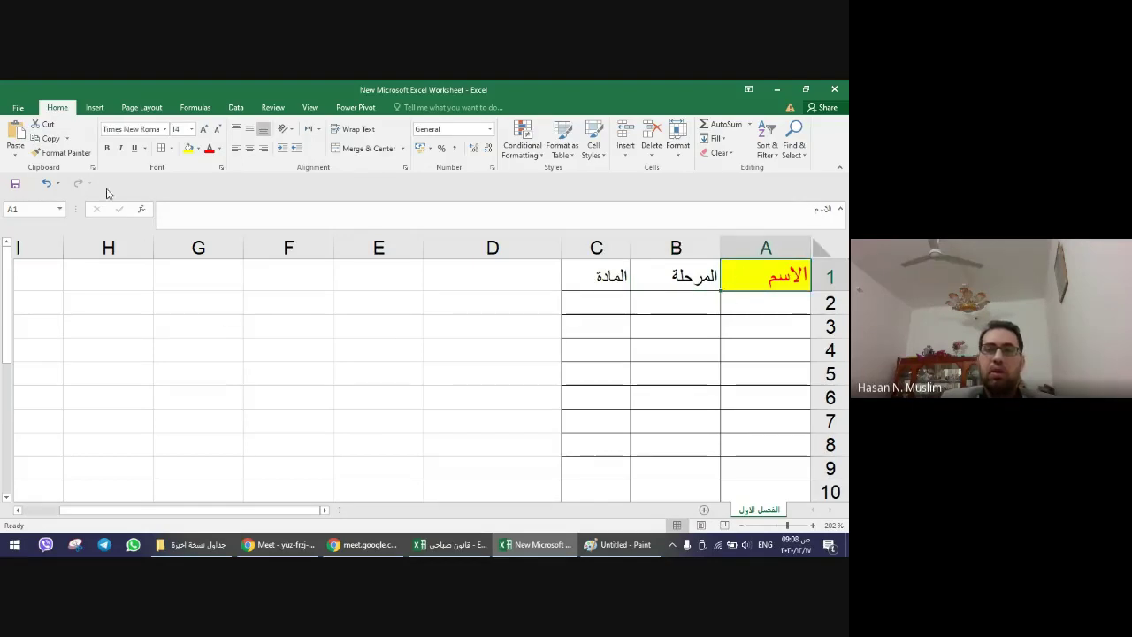
- Copy A1's formatting onto the المرحلة header in B1 with Format Painter
left_click(65, 153)
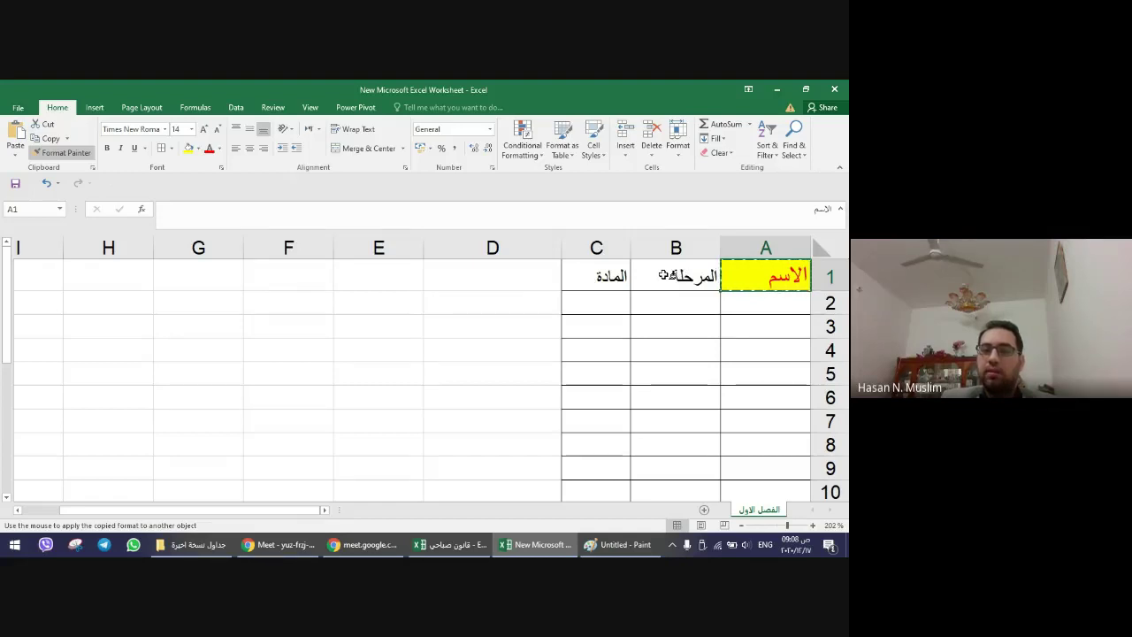
left_click(663, 275)
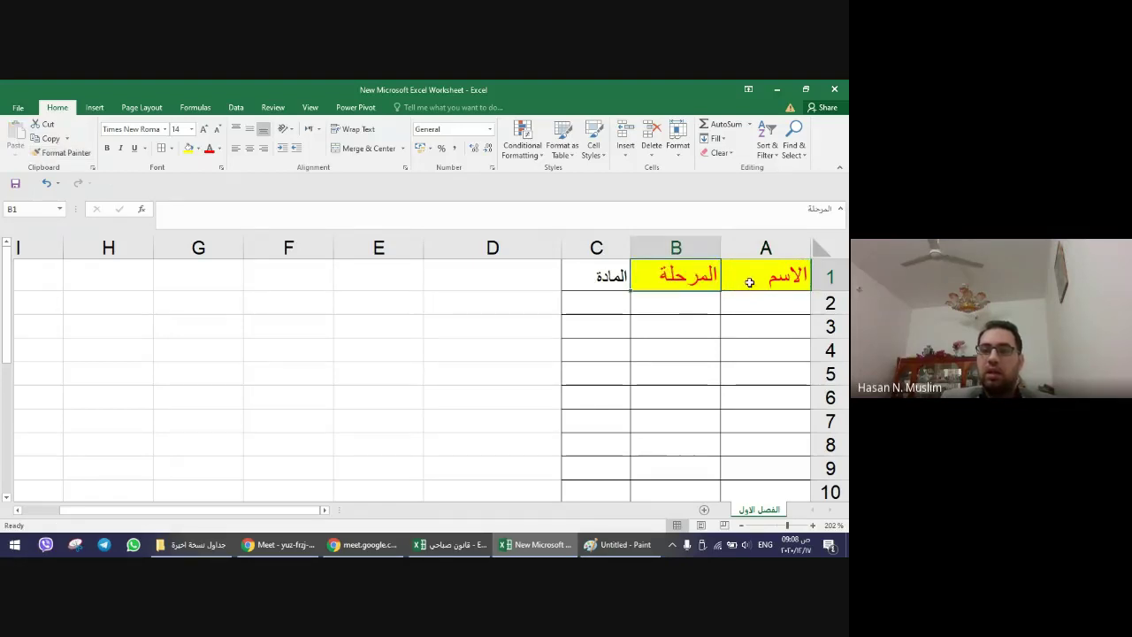
- Turn off the Google Meet camera, mute and unmute the mic, and return to Excel
left_click(248, 546)
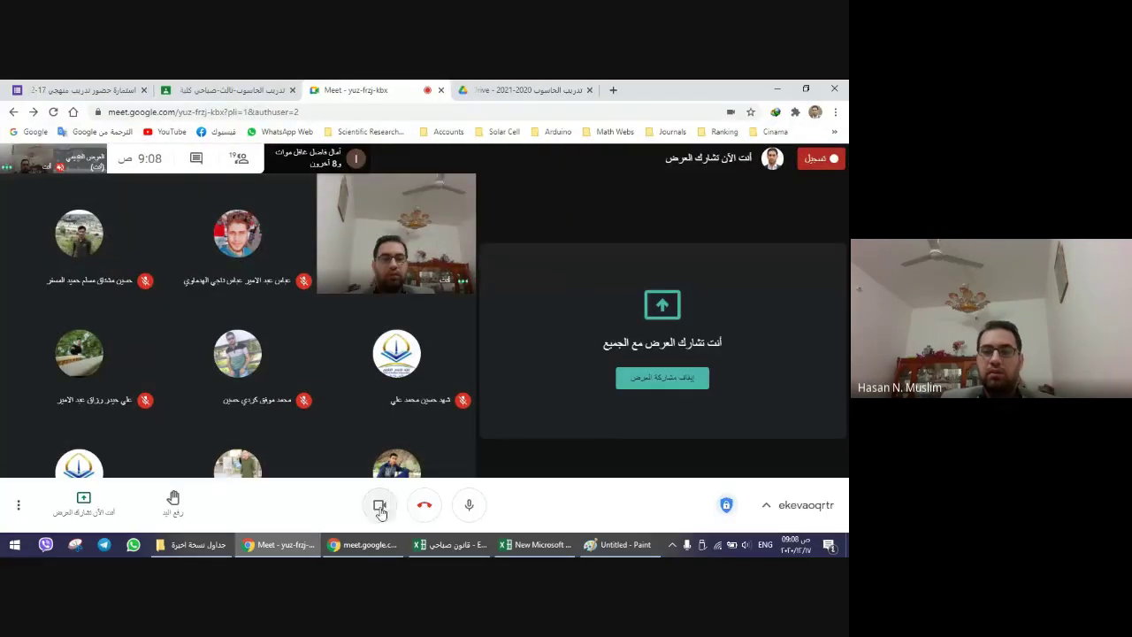
left_click(379, 504)
left_click(468, 505)
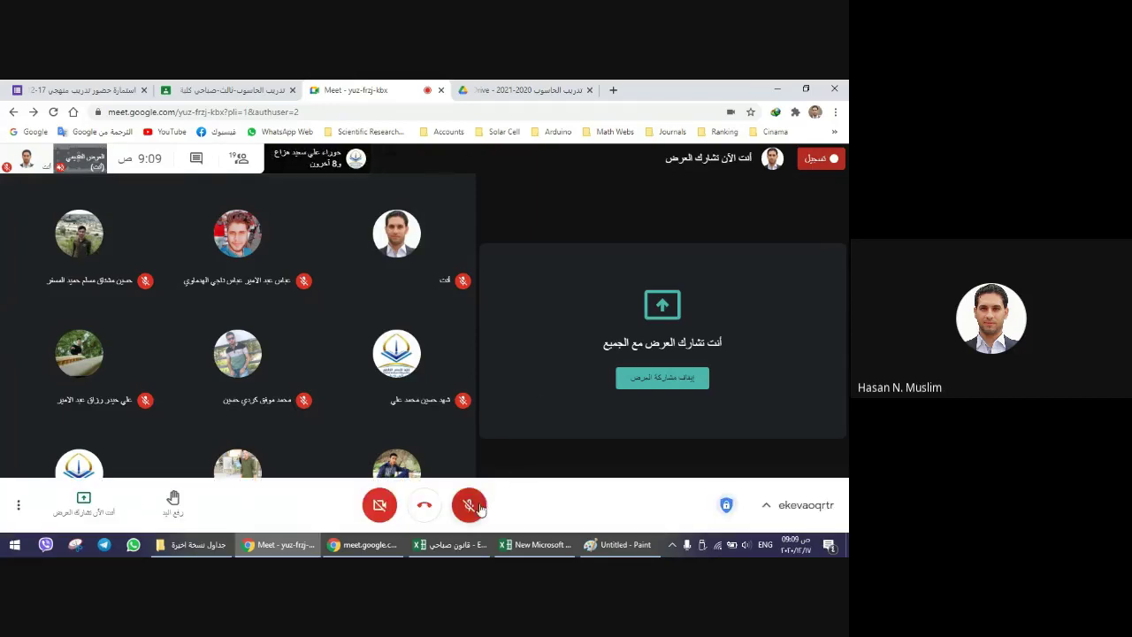
left_click(469, 504)
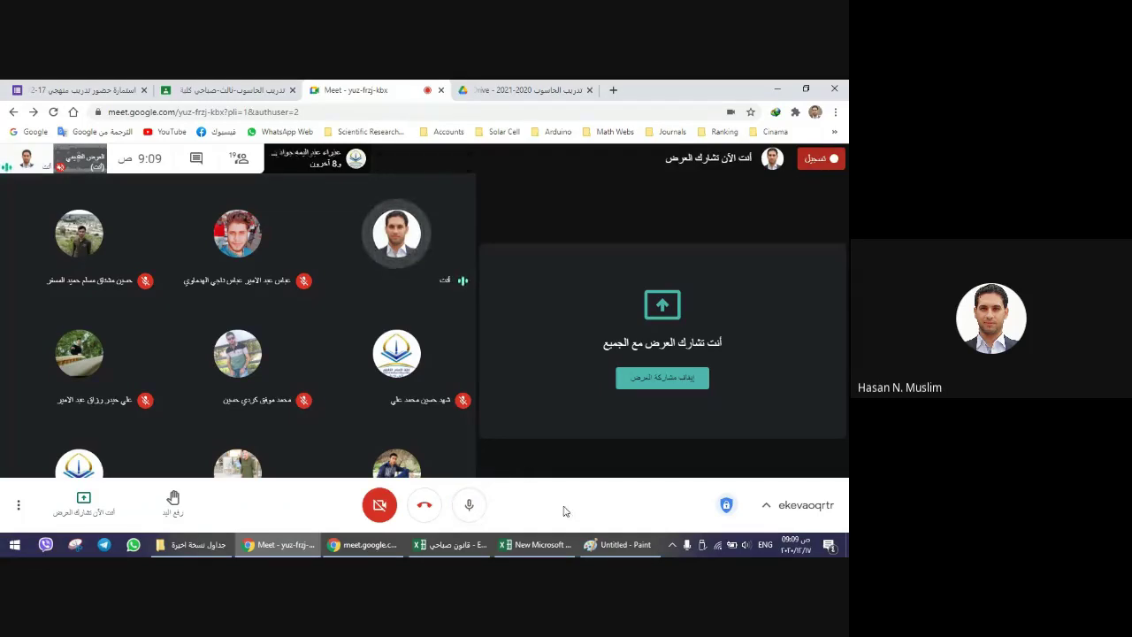
left_click(522, 546)
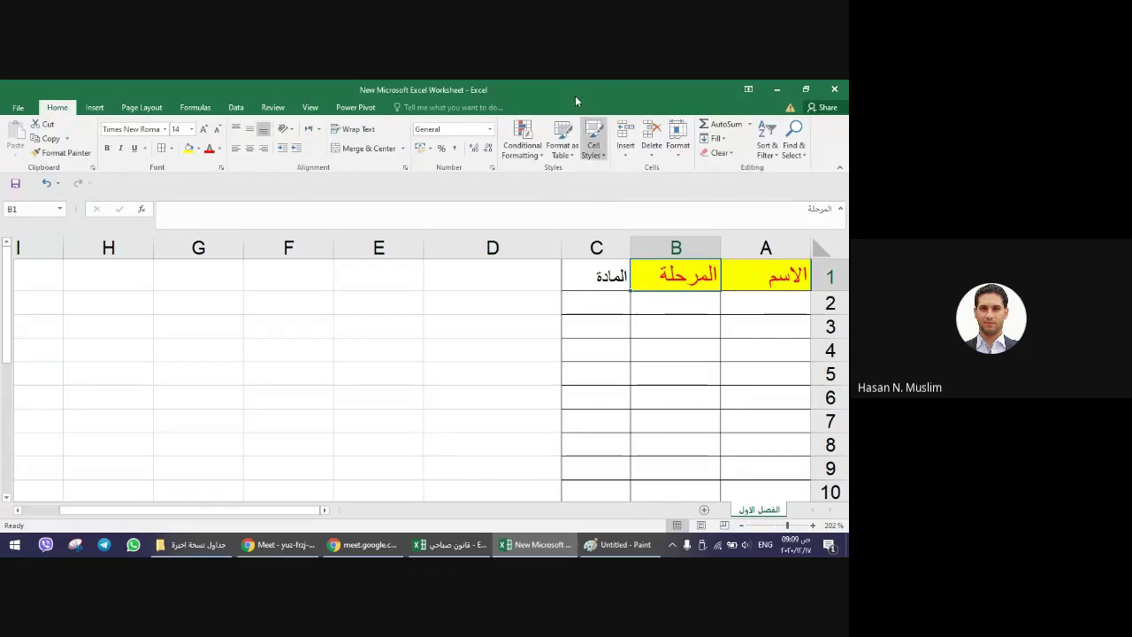
- Copy A1's header formatting onto the المادة header in C1 with Format Painter
left_click(735, 236)
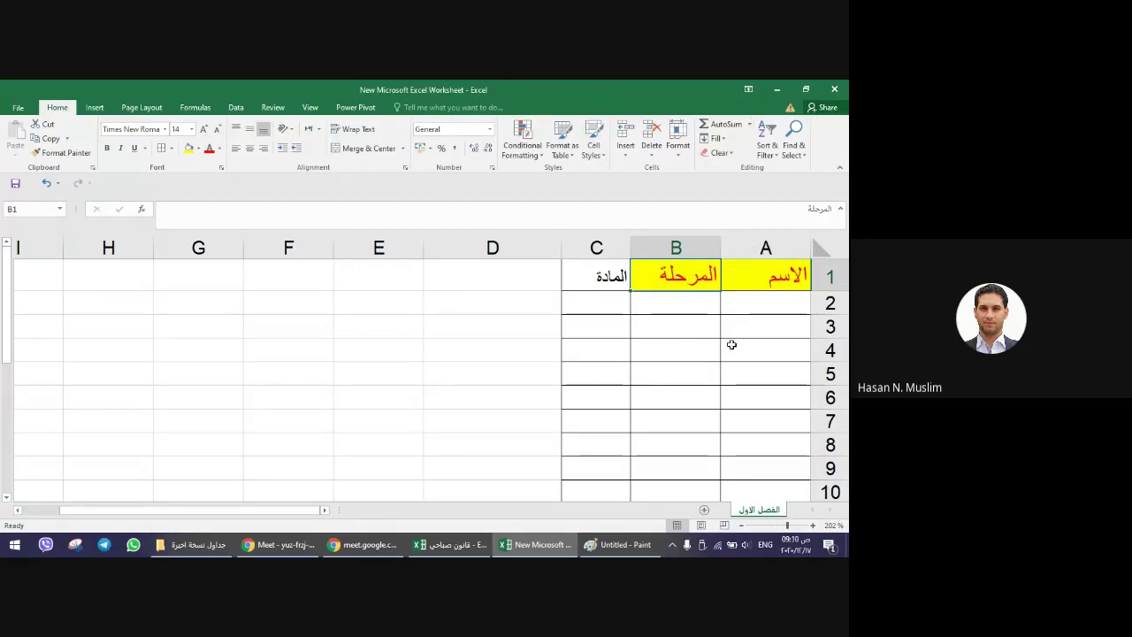
left_click(784, 285)
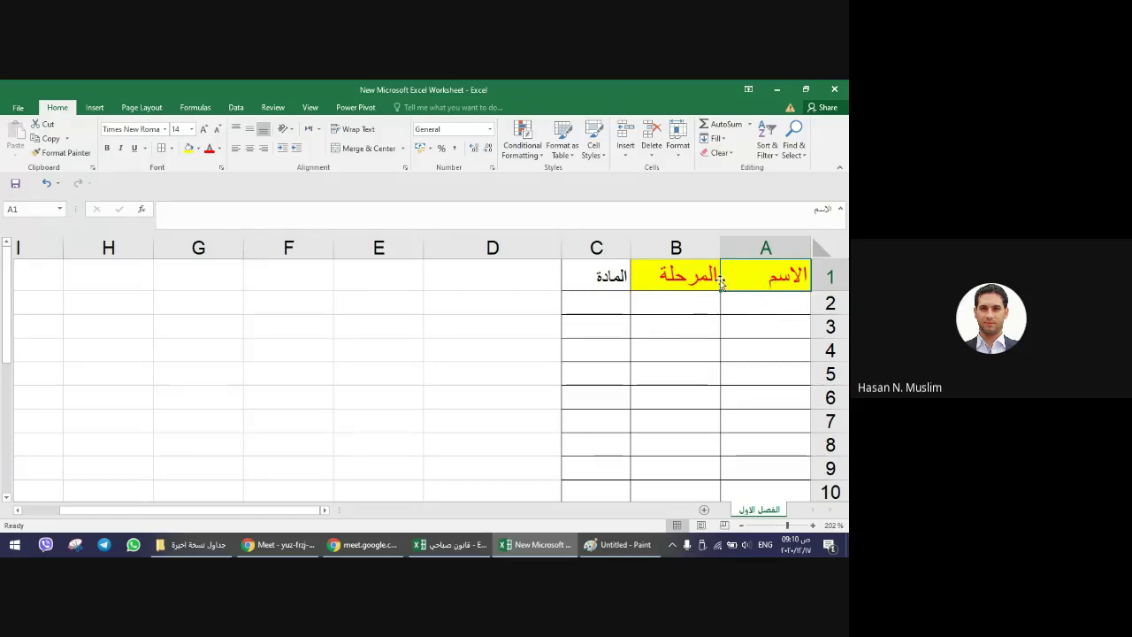
left_click(607, 282)
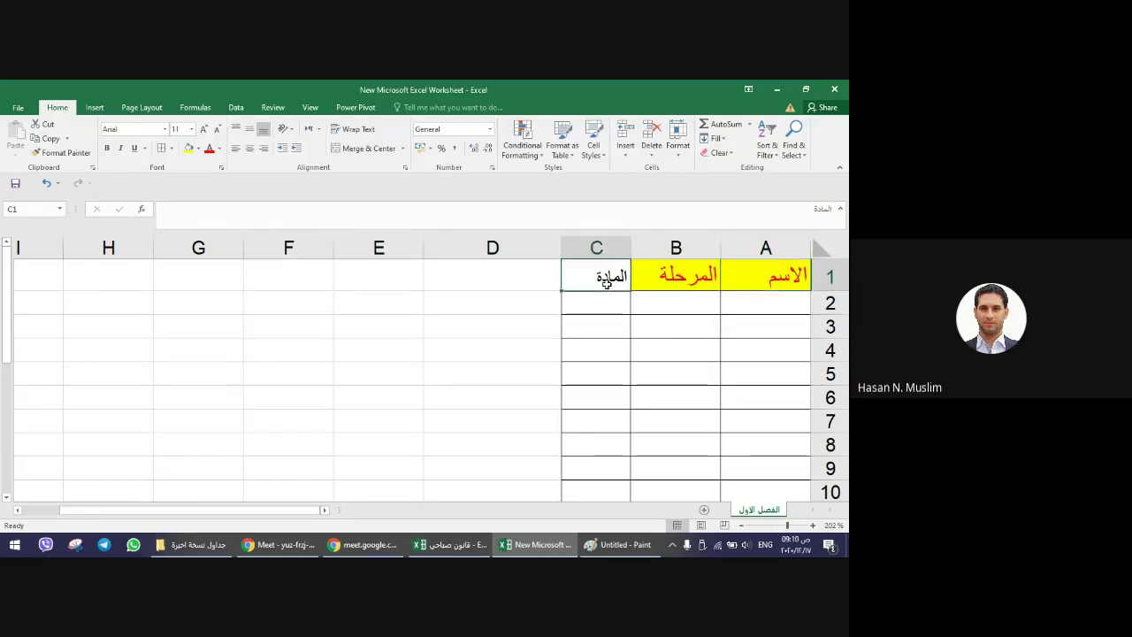
left_click(753, 276)
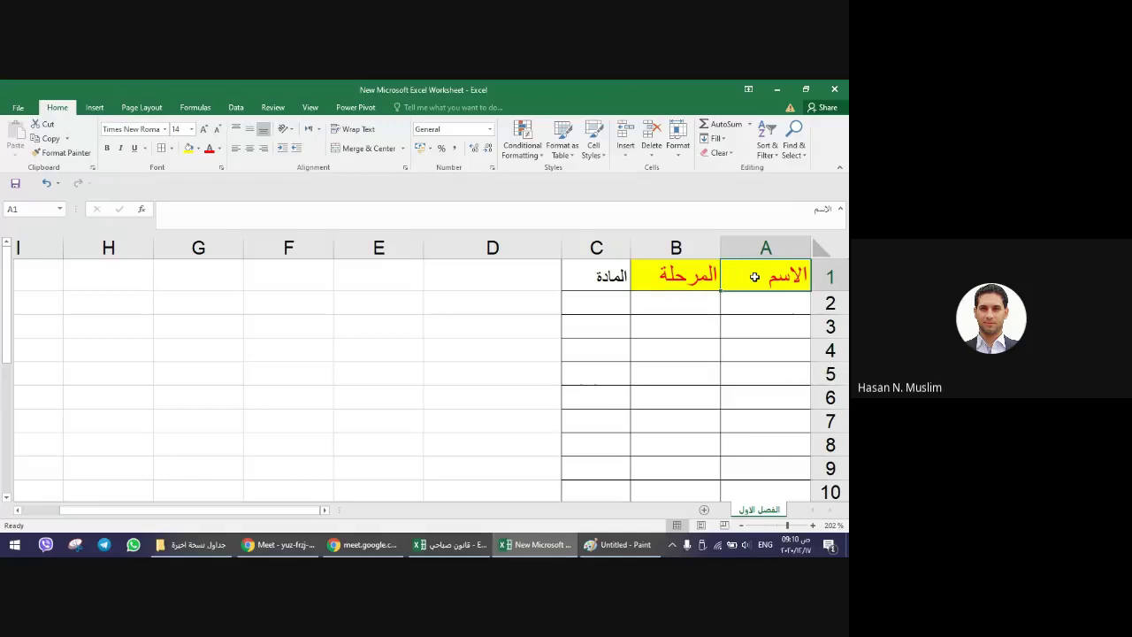
left_click(772, 313)
left_click(776, 276)
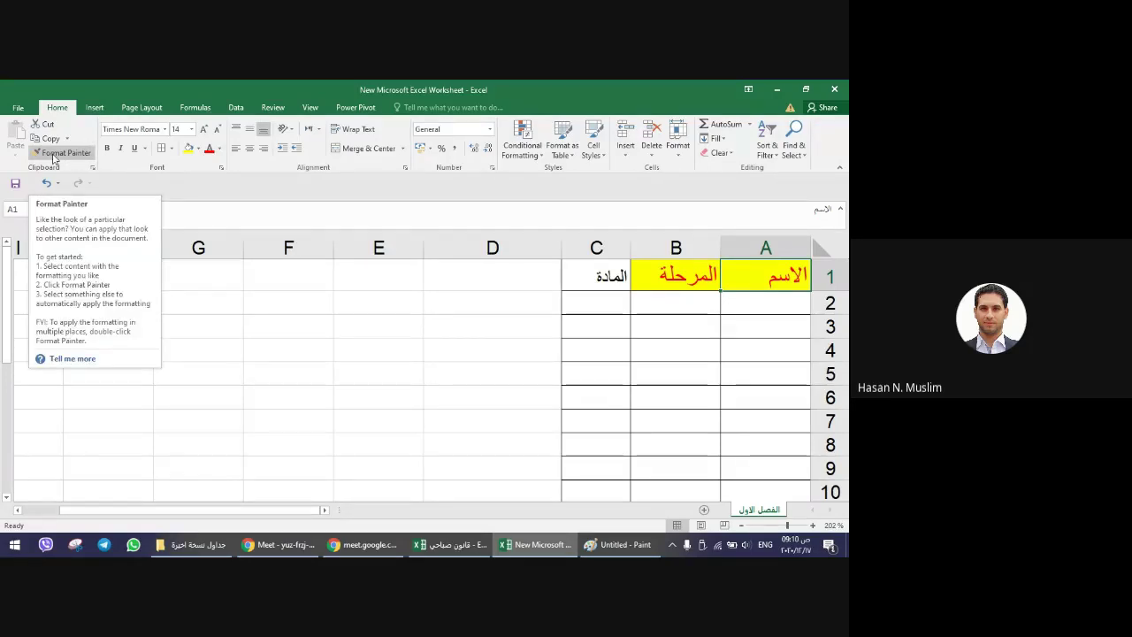
left_click(54, 156)
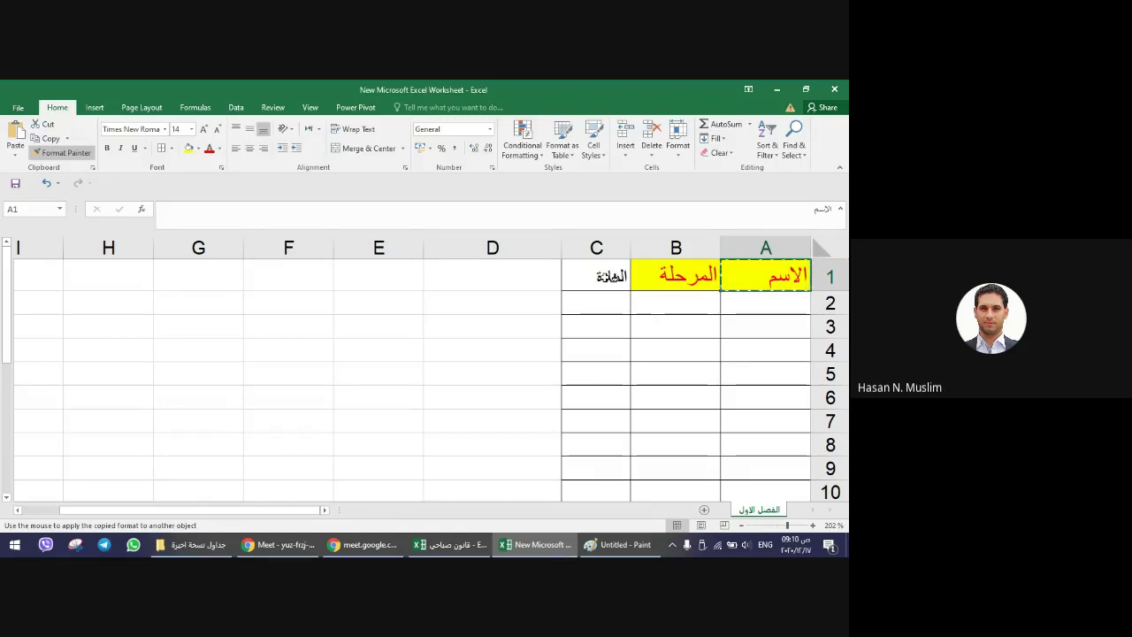
left_click(599, 275)
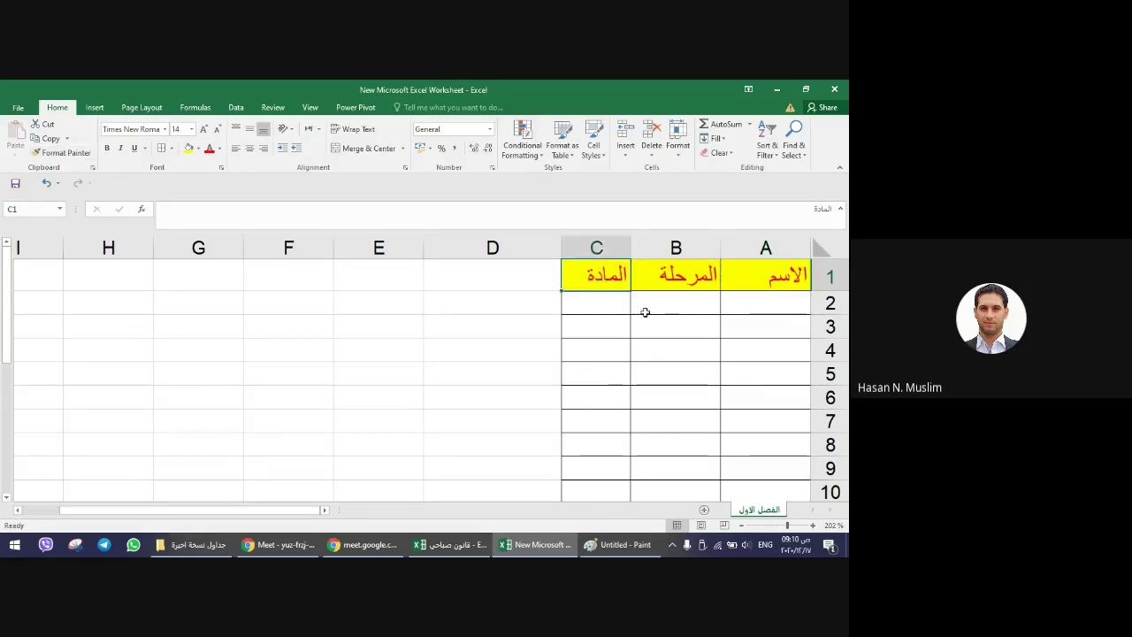
- Compare the A1 and C1 formatting, then bring Google Meet to the front
left_click(770, 277)
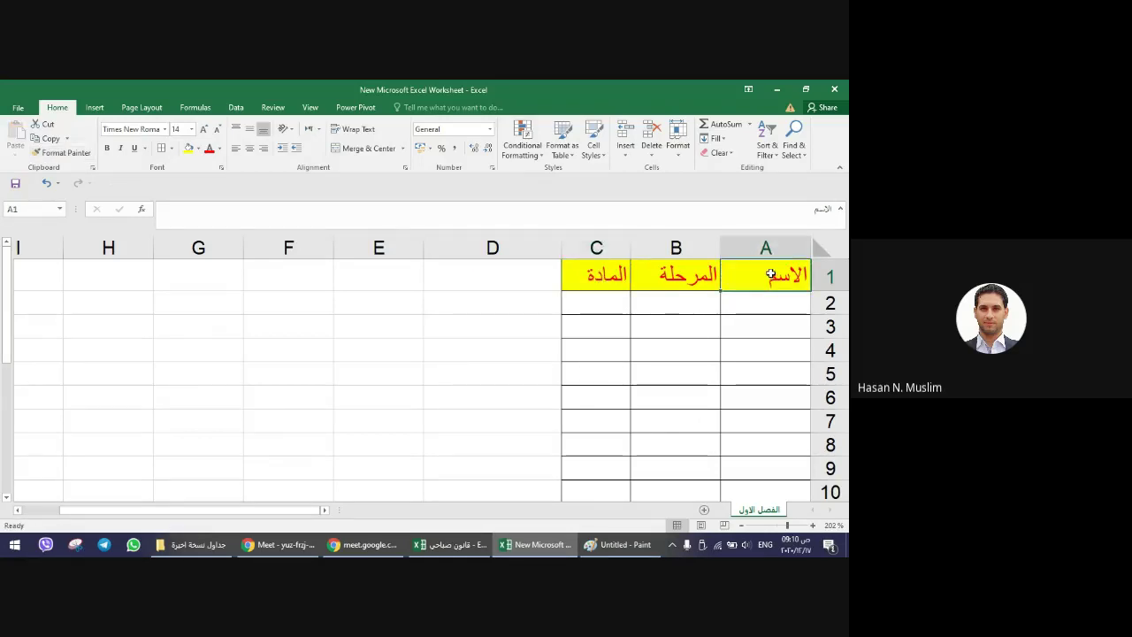
left_click(599, 276)
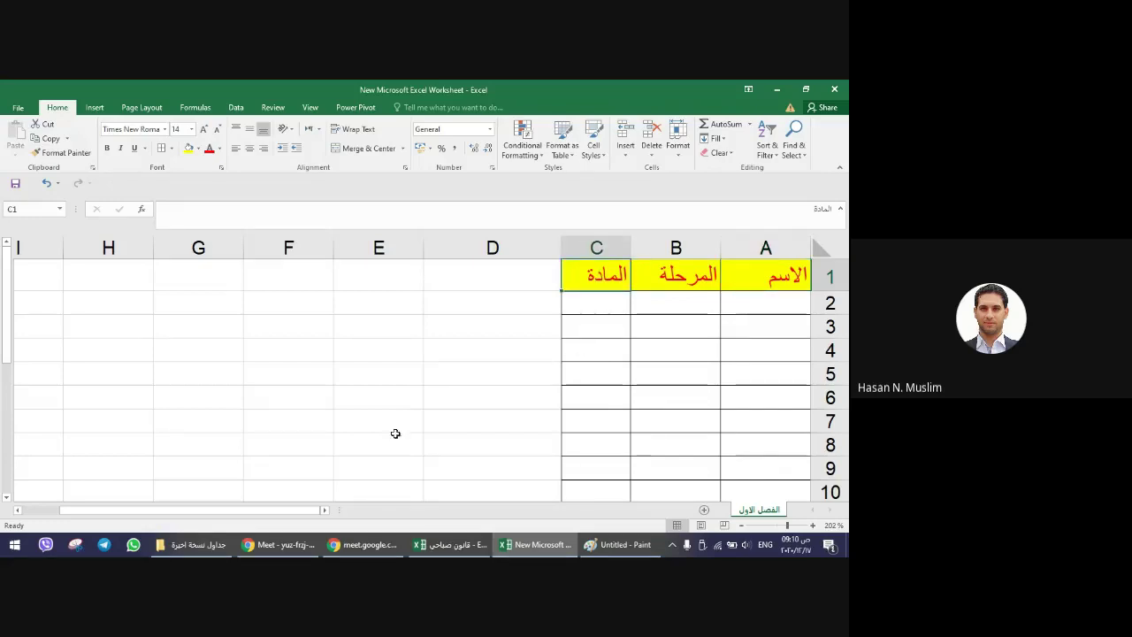
mouse_move(295, 542)
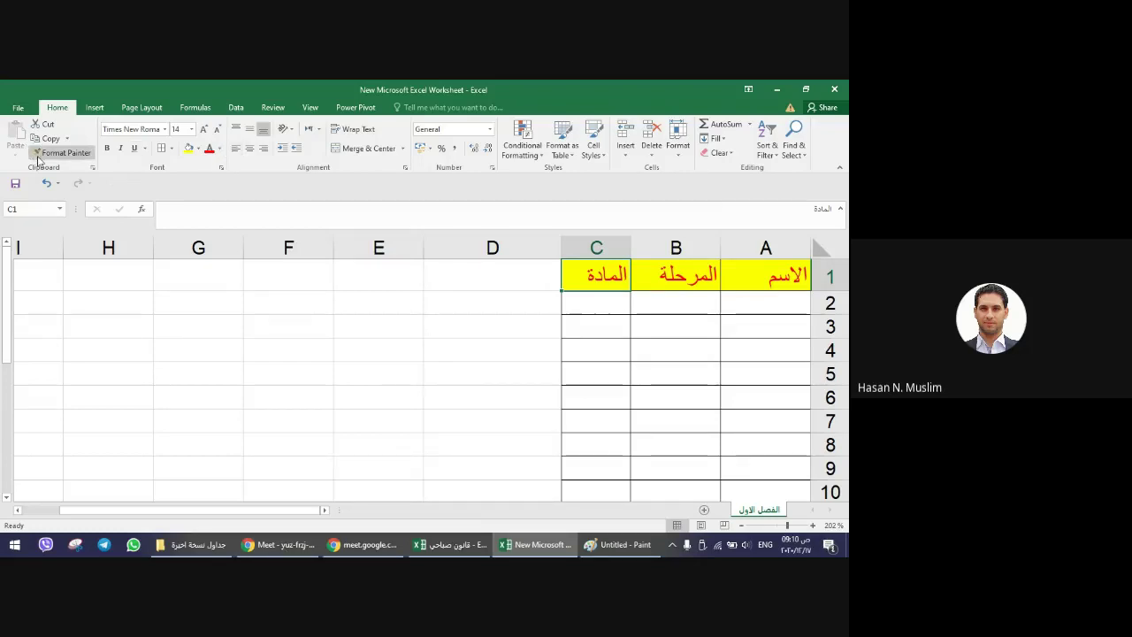
left_click(591, 377)
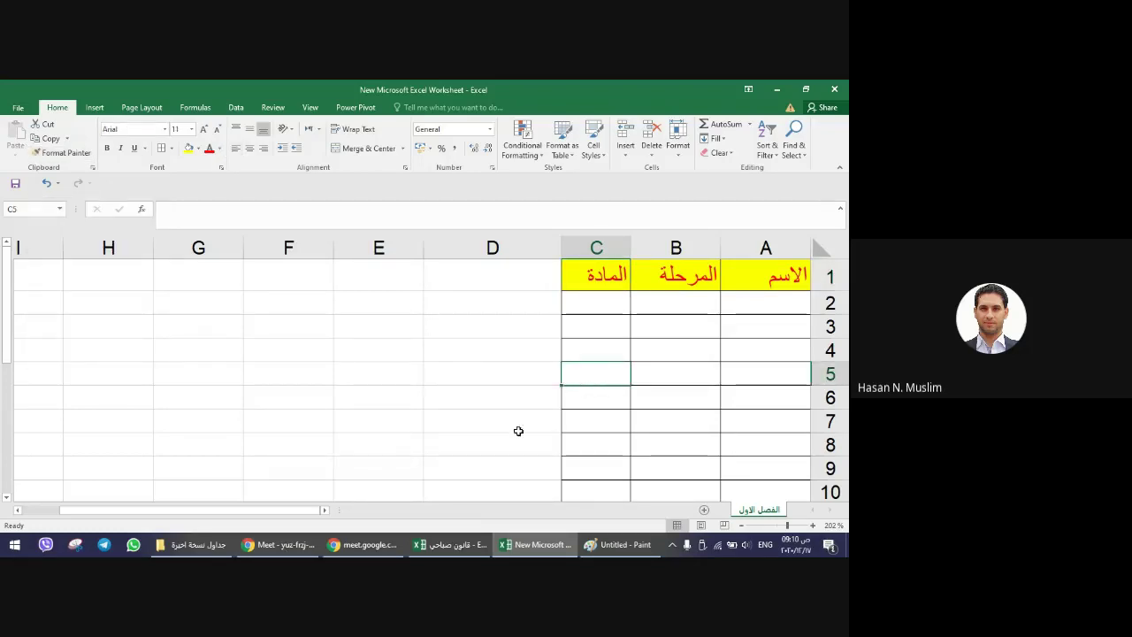
left_click(290, 545)
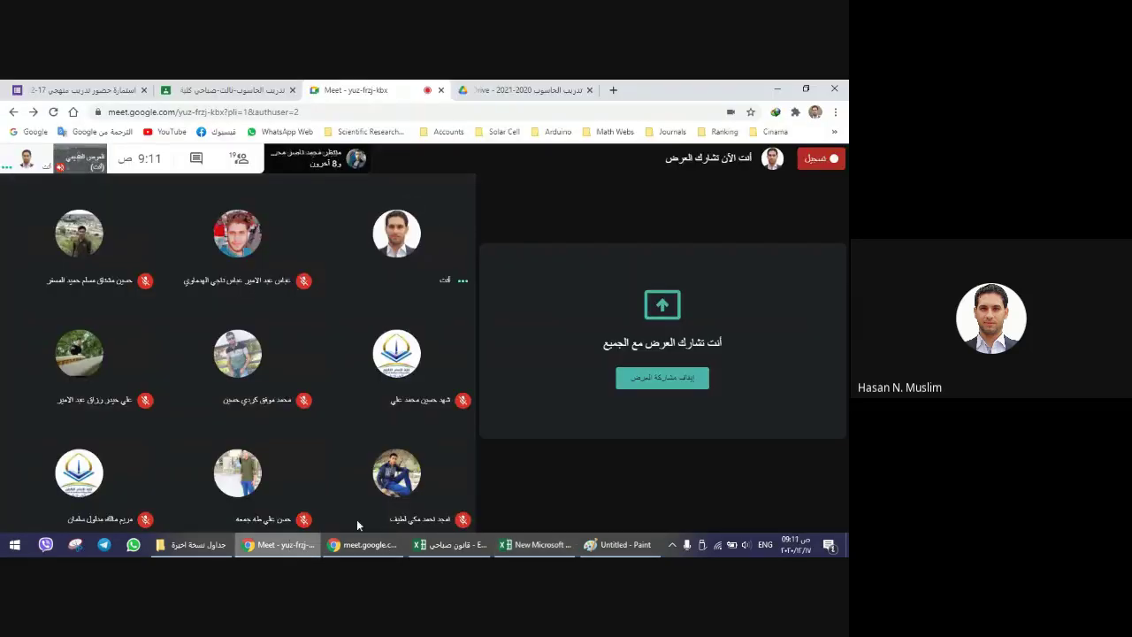
- Leave the Google Meet window and bring the Excel worksheet back to the front
mouse_move(530, 465)
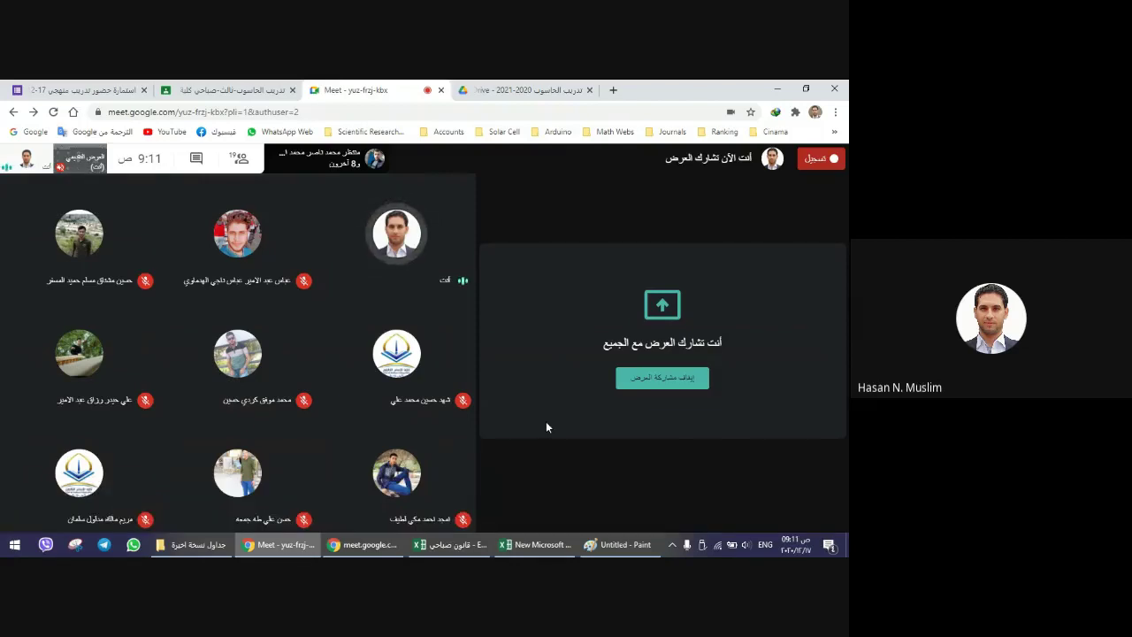
mouse_move(173, 498)
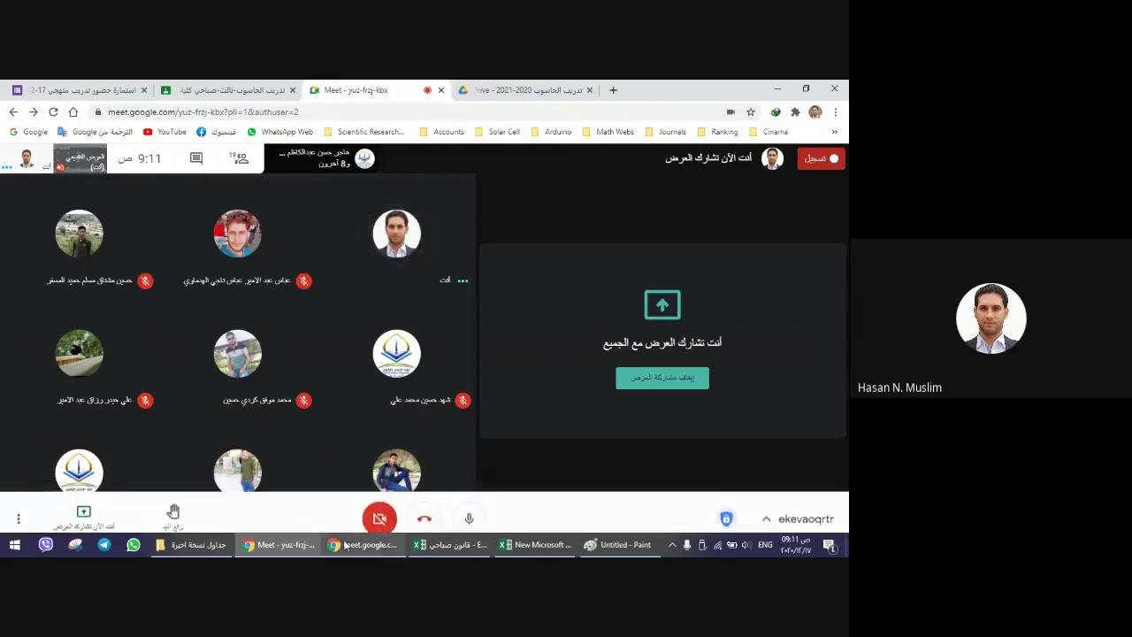
mouse_move(224, 376)
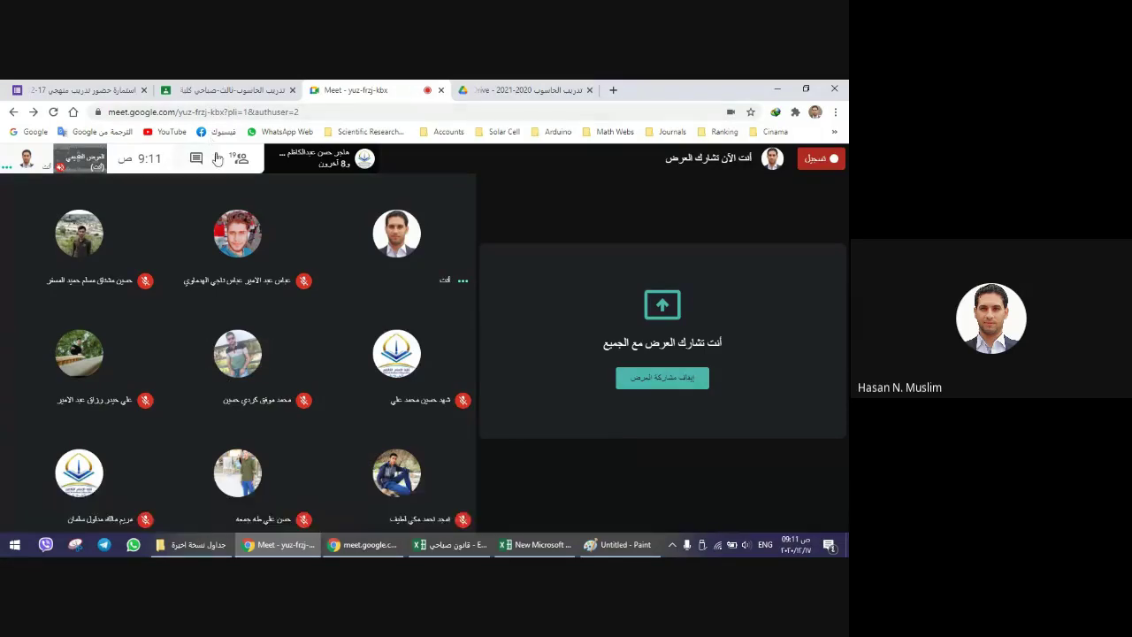
mouse_move(265, 545)
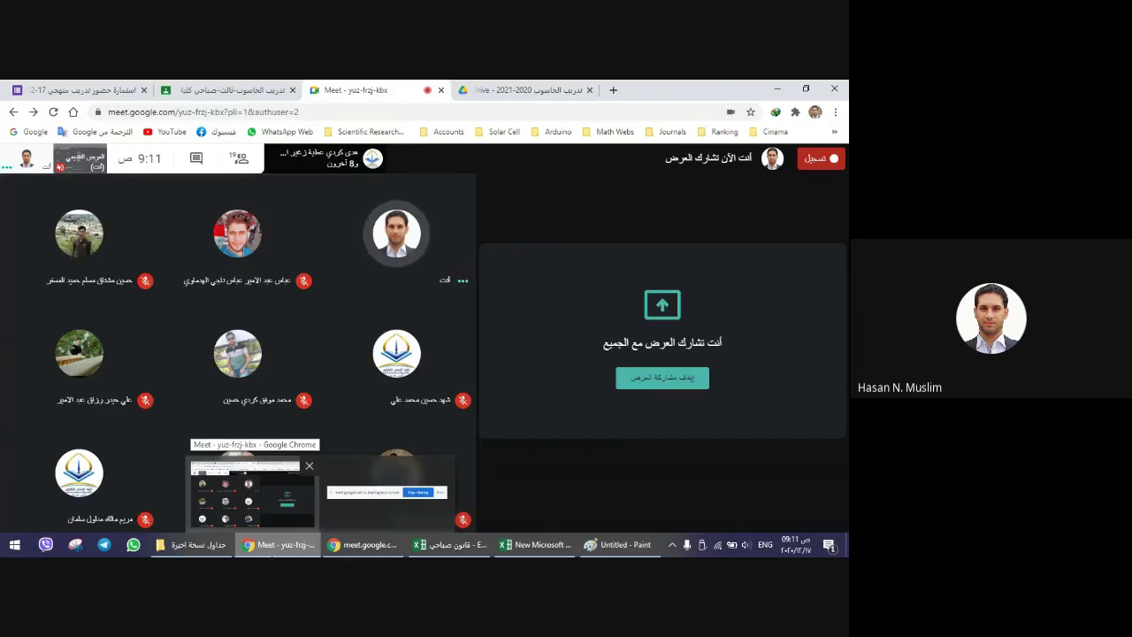
left_click(535, 544)
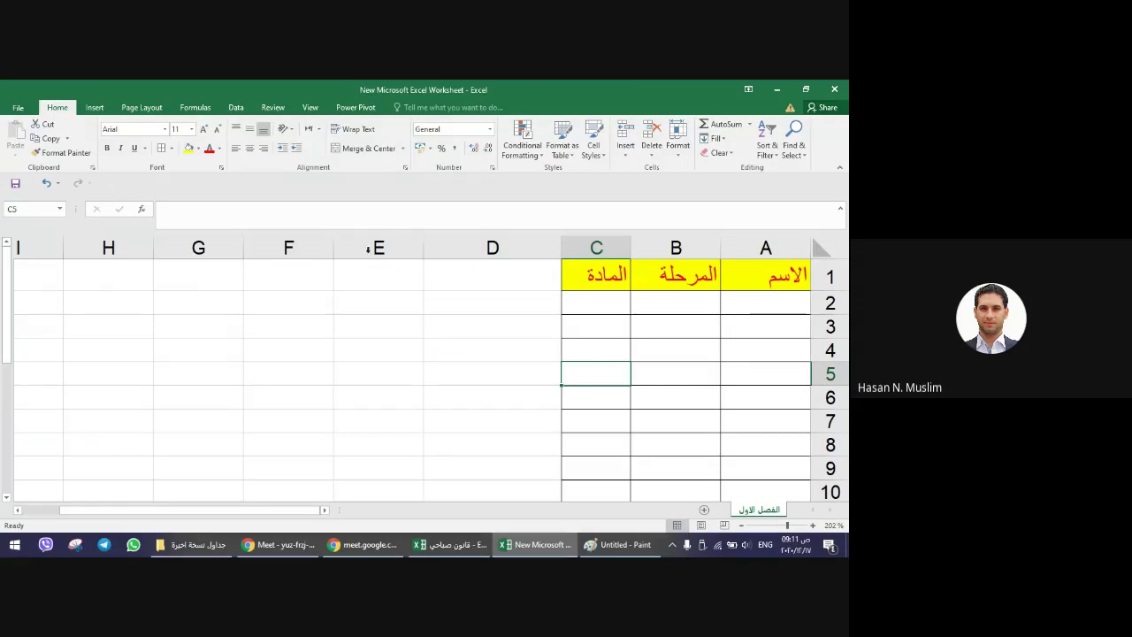
- Make the الاسم header in A1 bold, adding and then removing an underline
left_click(751, 303)
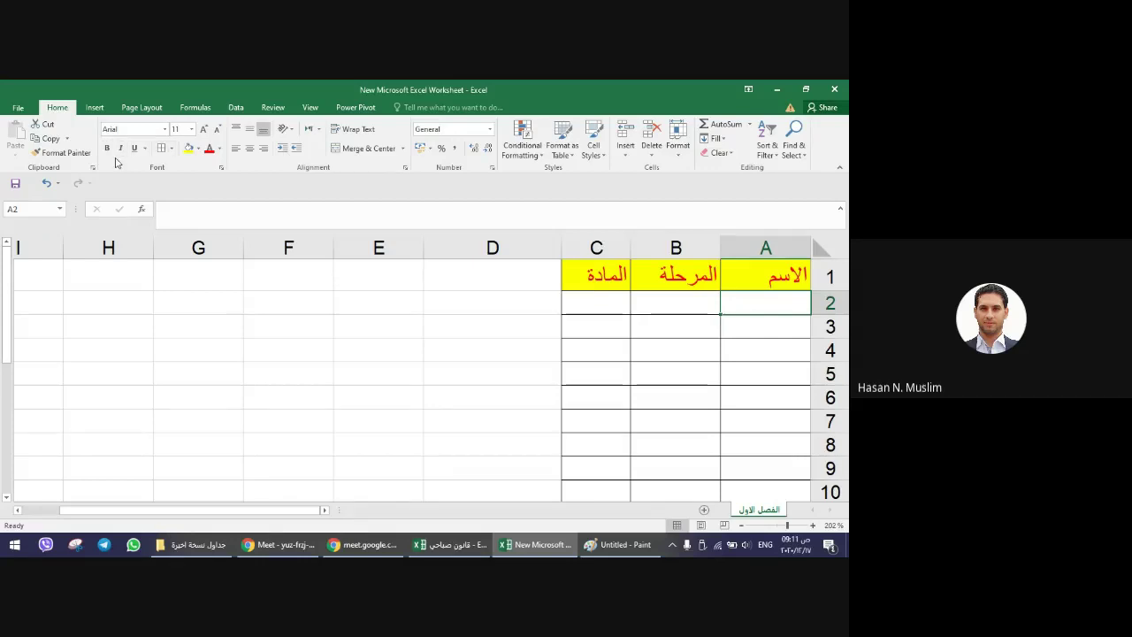
left_click(763, 280)
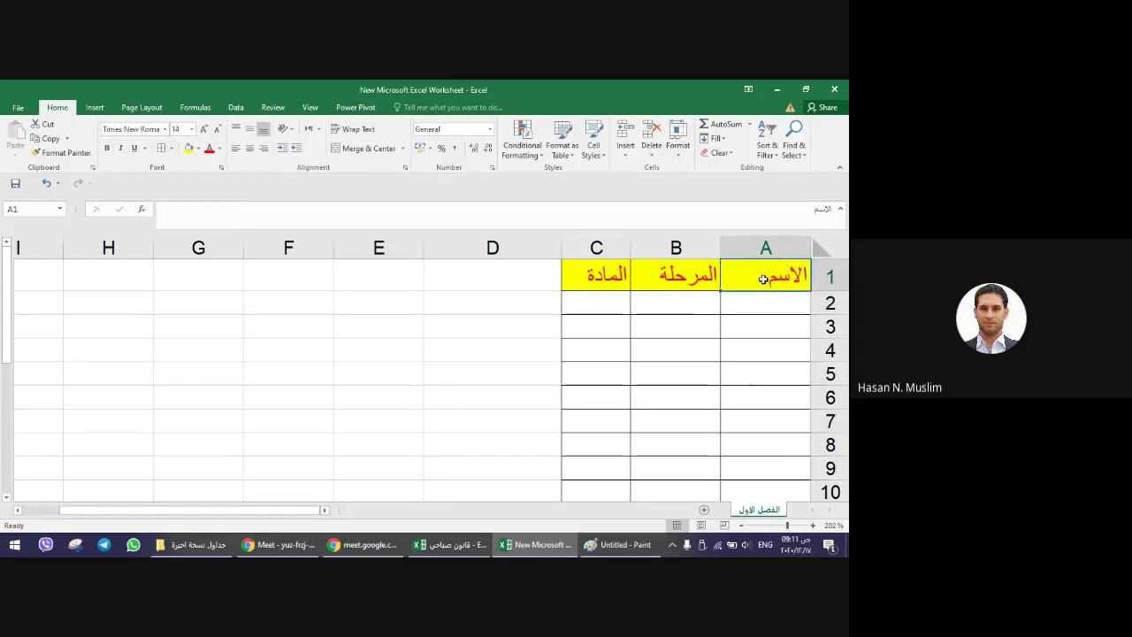
left_click(107, 147)
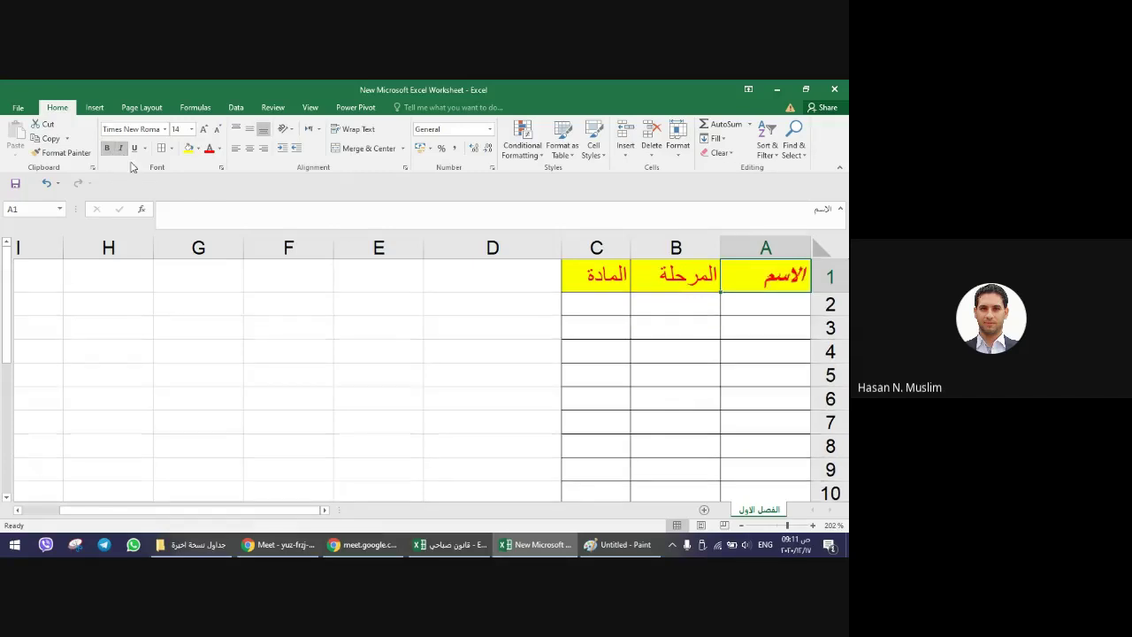
left_click(133, 148)
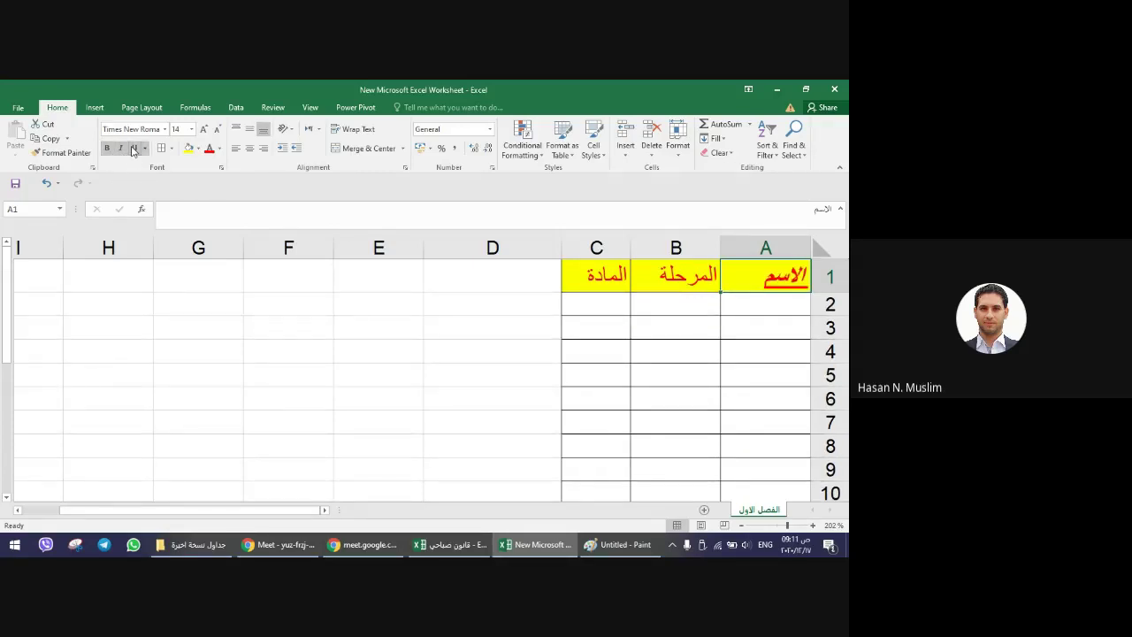
left_click(136, 150)
- Zoom the sheet out to 140%
left_click(741, 526)
left_click(741, 525)
left_click(741, 525)
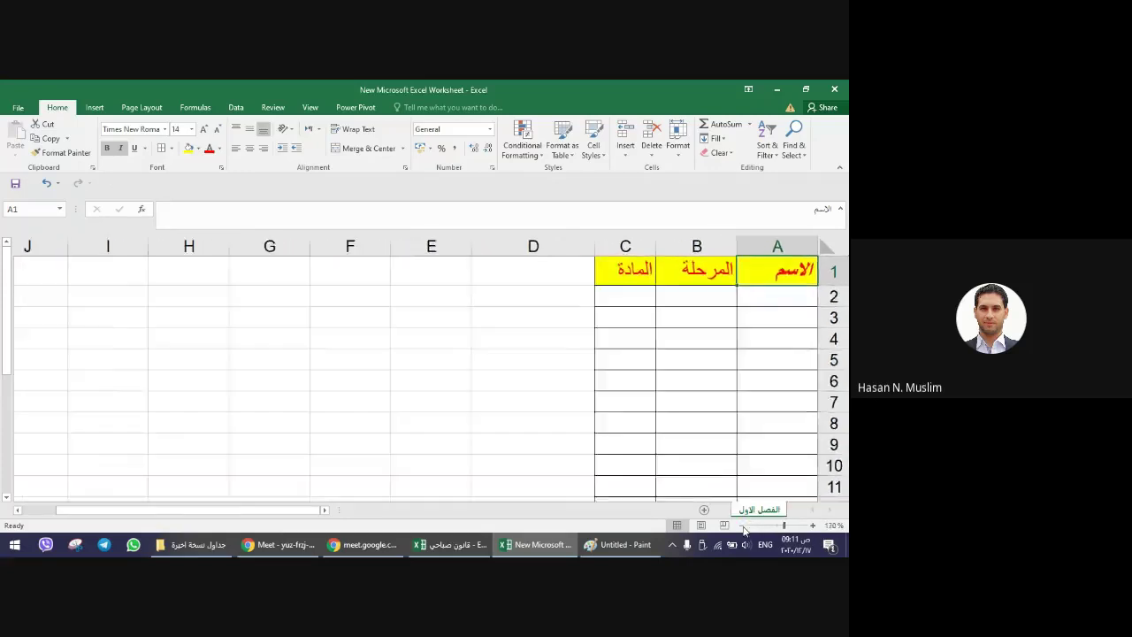
left_click(741, 525)
left_click(741, 525)
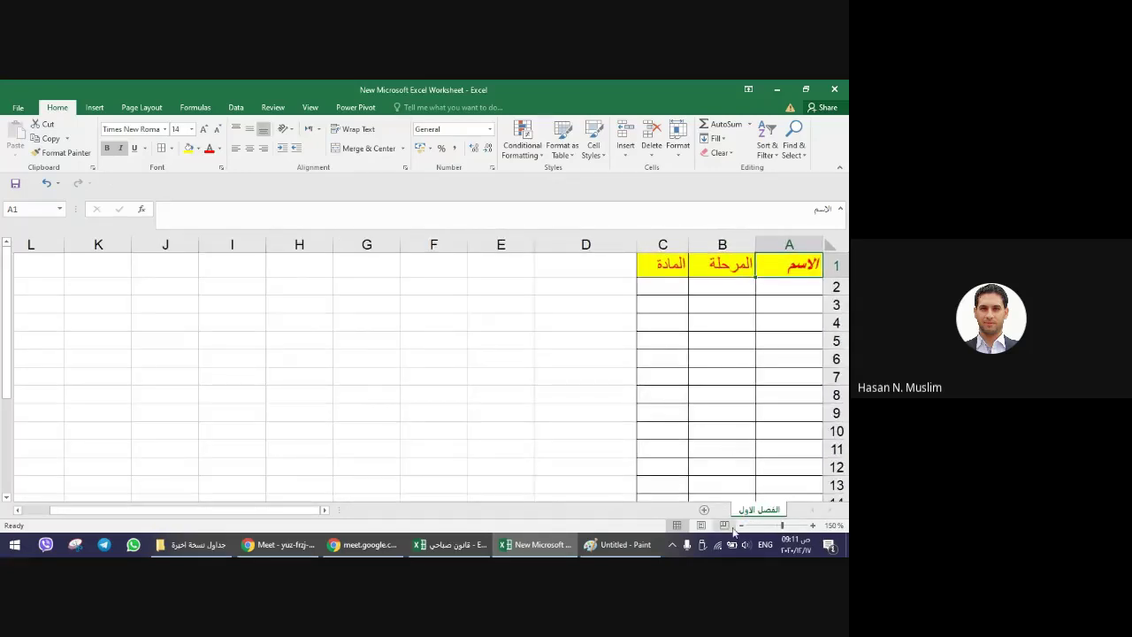
left_click(741, 525)
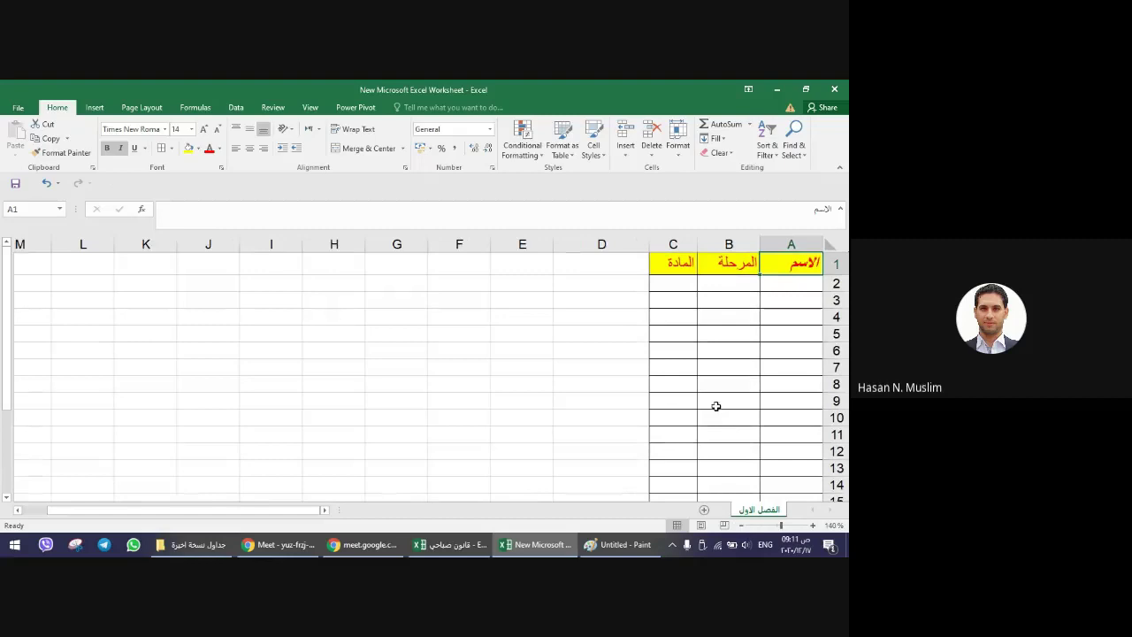
- Preview the print, then add and remove borders on the table cells under the headers
key("ctrl+p")
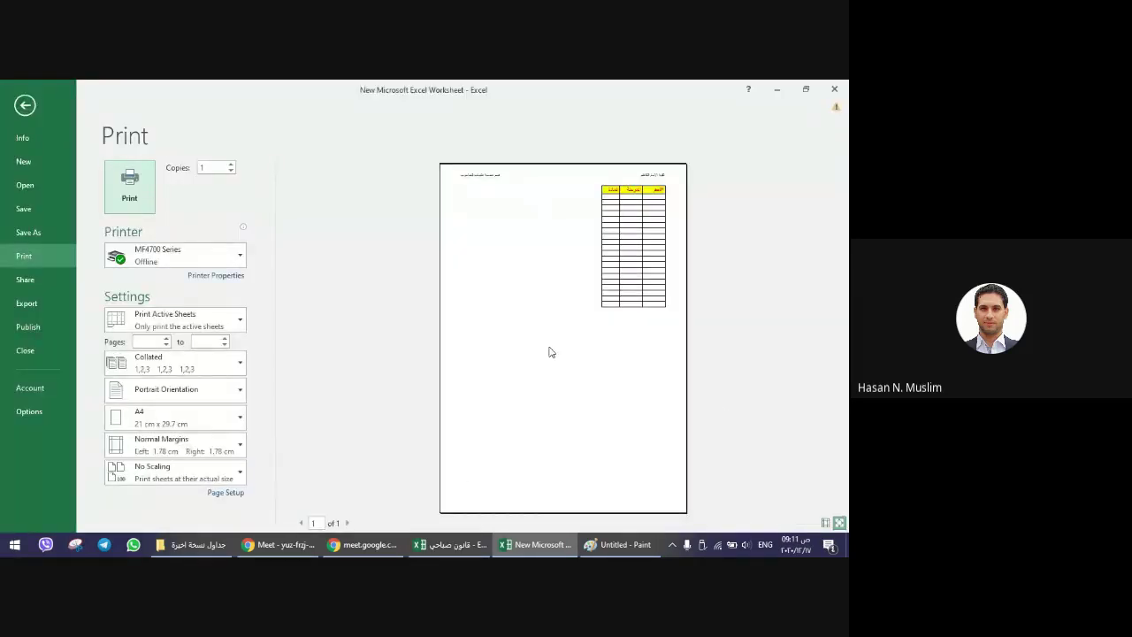
key("Escape")
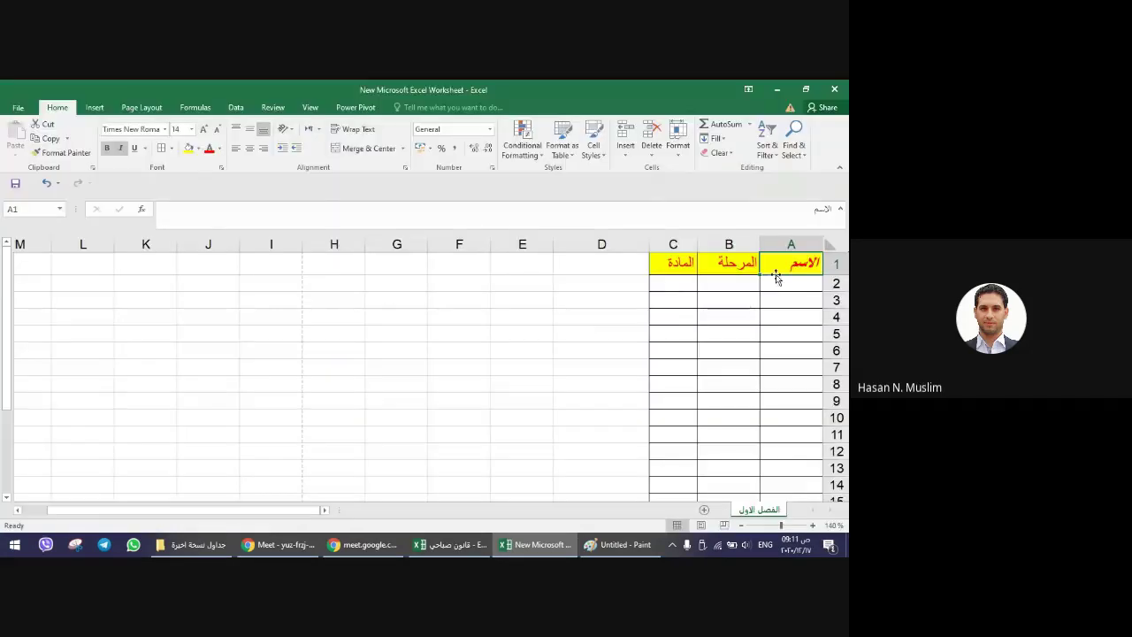
mouse_move(800, 262)
left_mouse_down()
mouse_move(736, 290)
mouse_move(660, 518)
mouse_move(678, 459)
left_mouse_up()
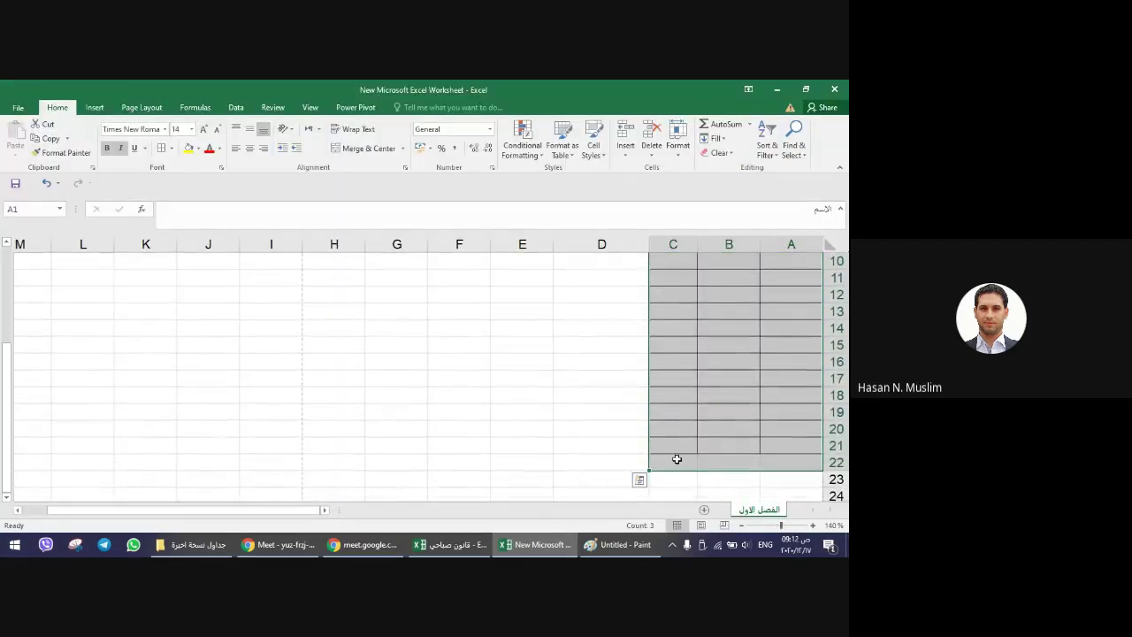
left_click(172, 147)
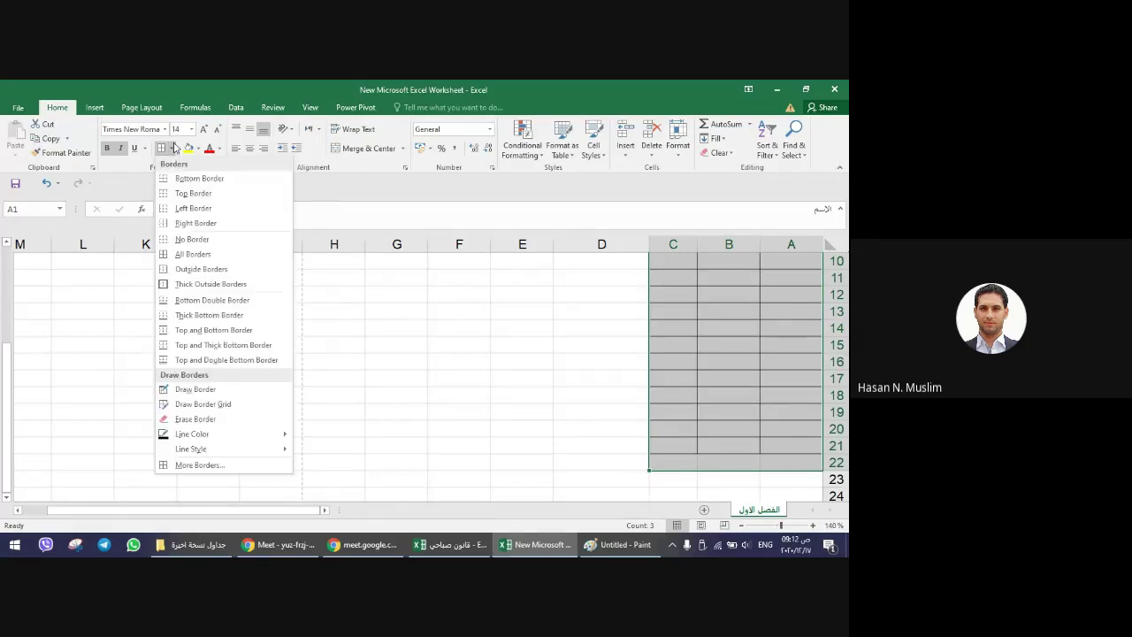
left_click(195, 179)
scroll(541, 376, "up", 3)
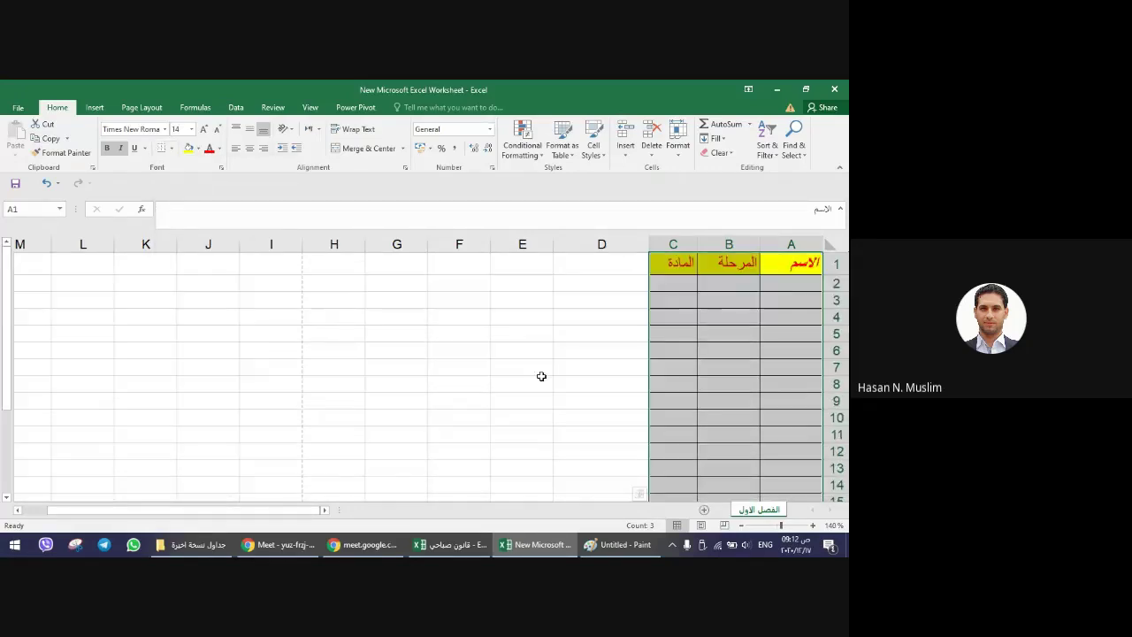
left_click(172, 149)
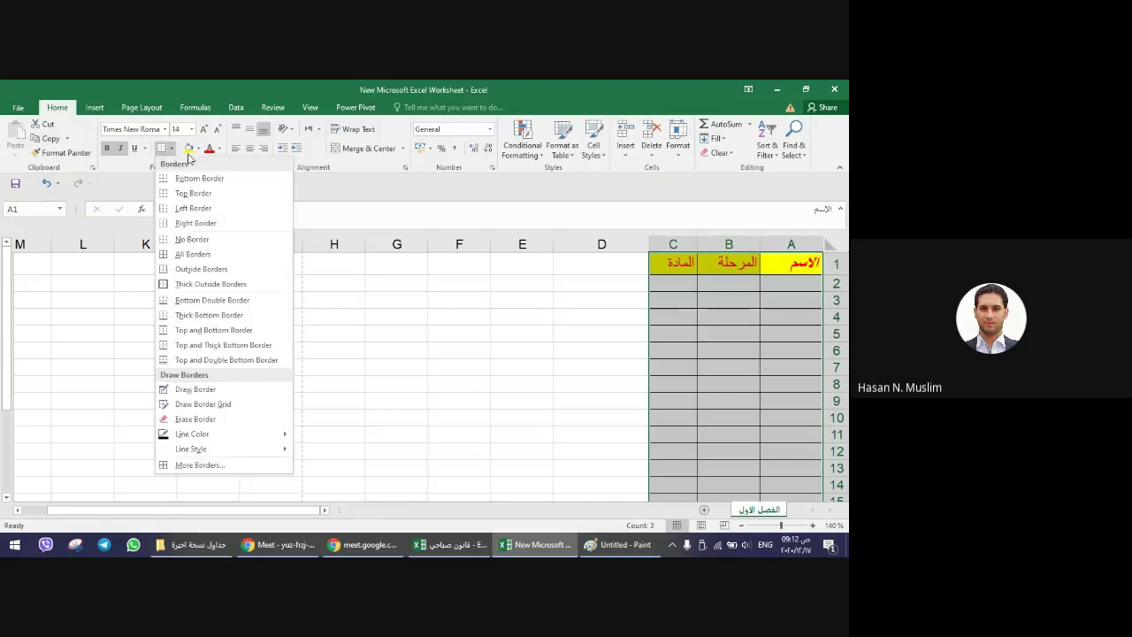
left_click(193, 240)
left_click(462, 351)
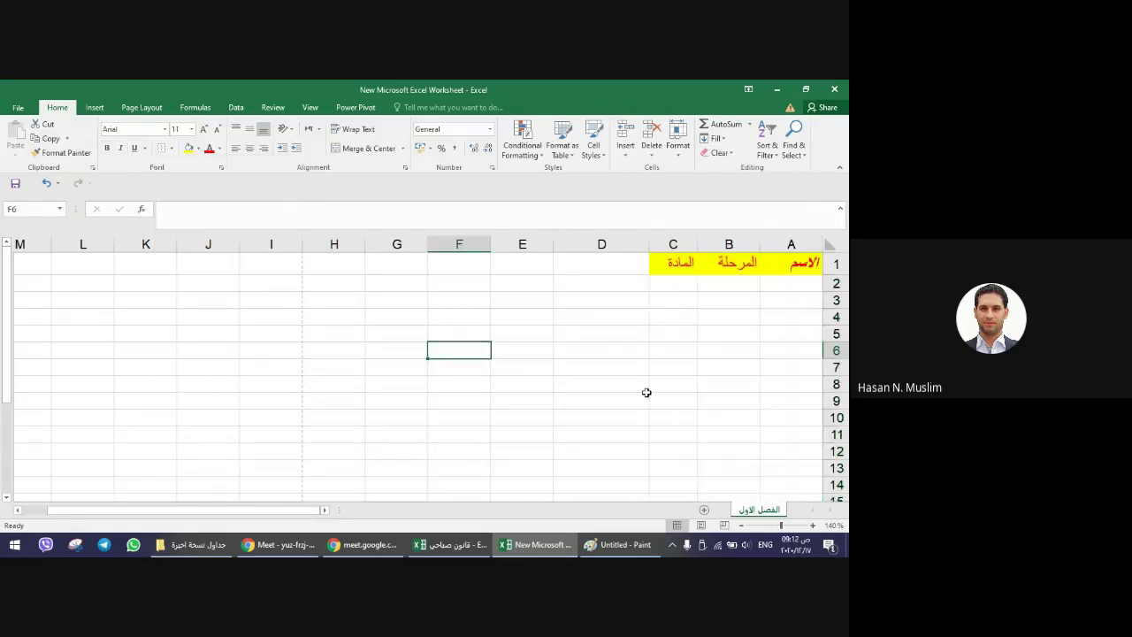
- Preview the print again, check cells A2 to C2, and zoom the sheet out
key("ctrl+p")
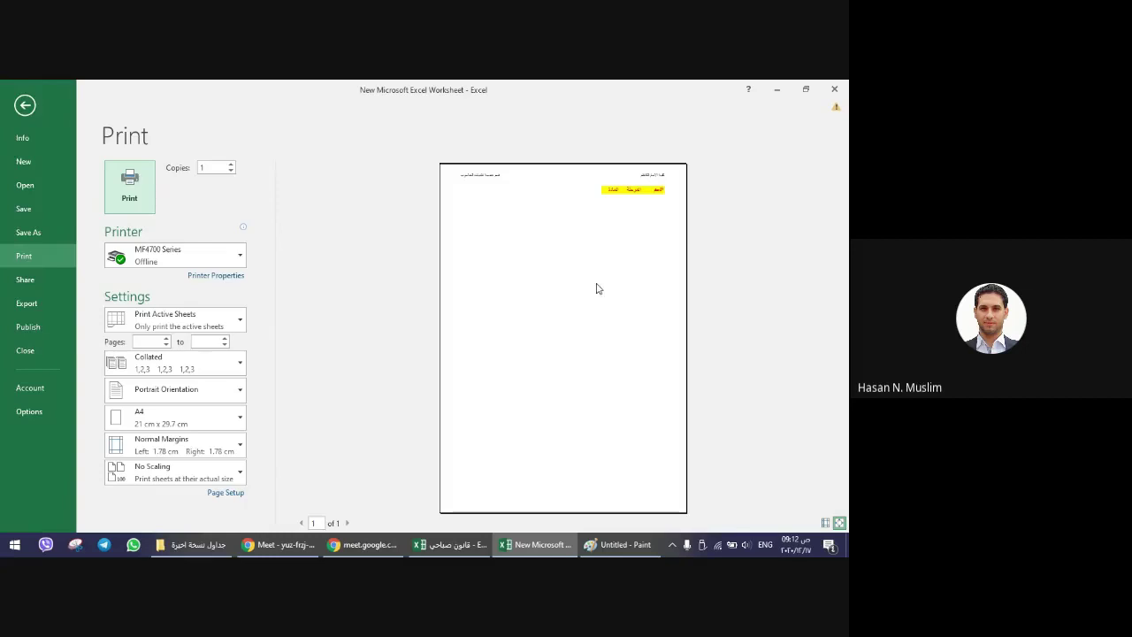
key("Escape")
left_click(773, 285)
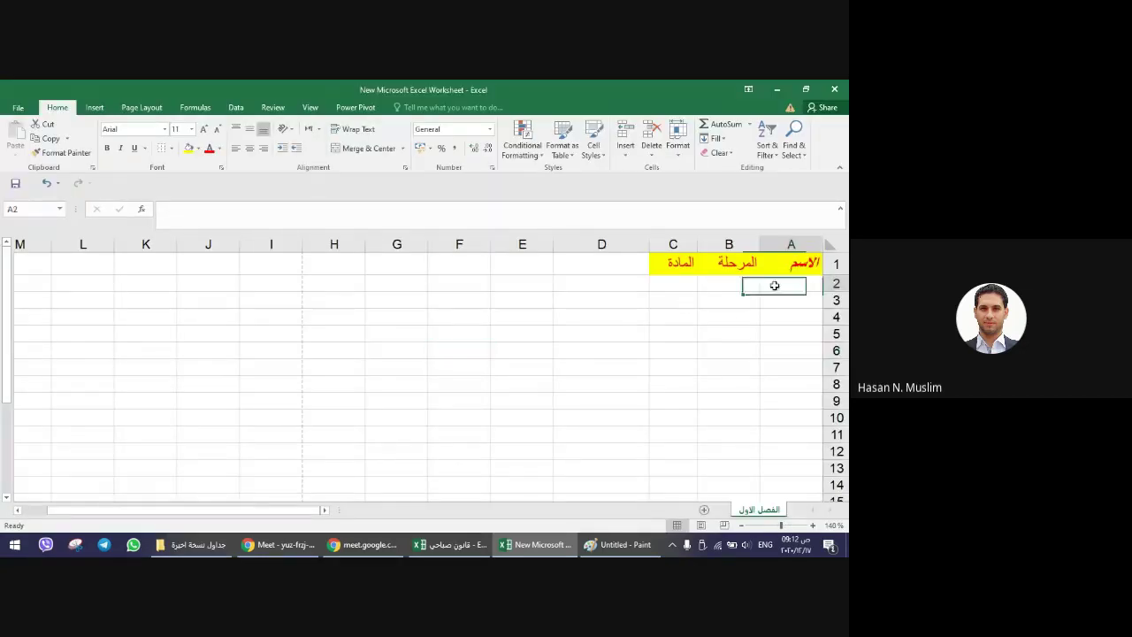
left_click(727, 285)
left_click(675, 285)
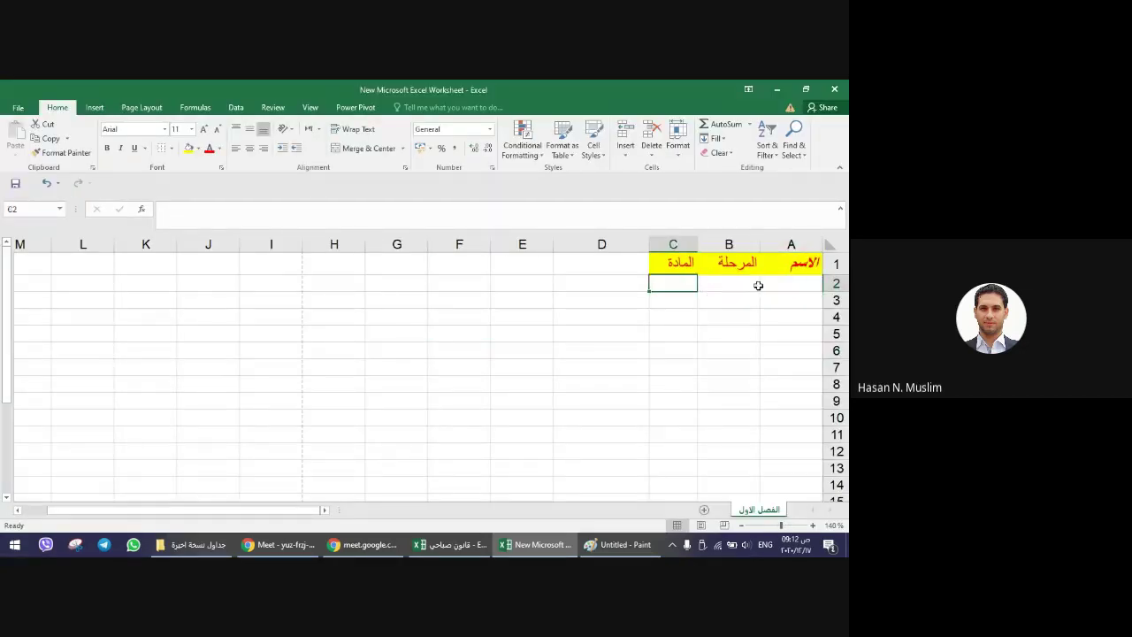
left_click(741, 525)
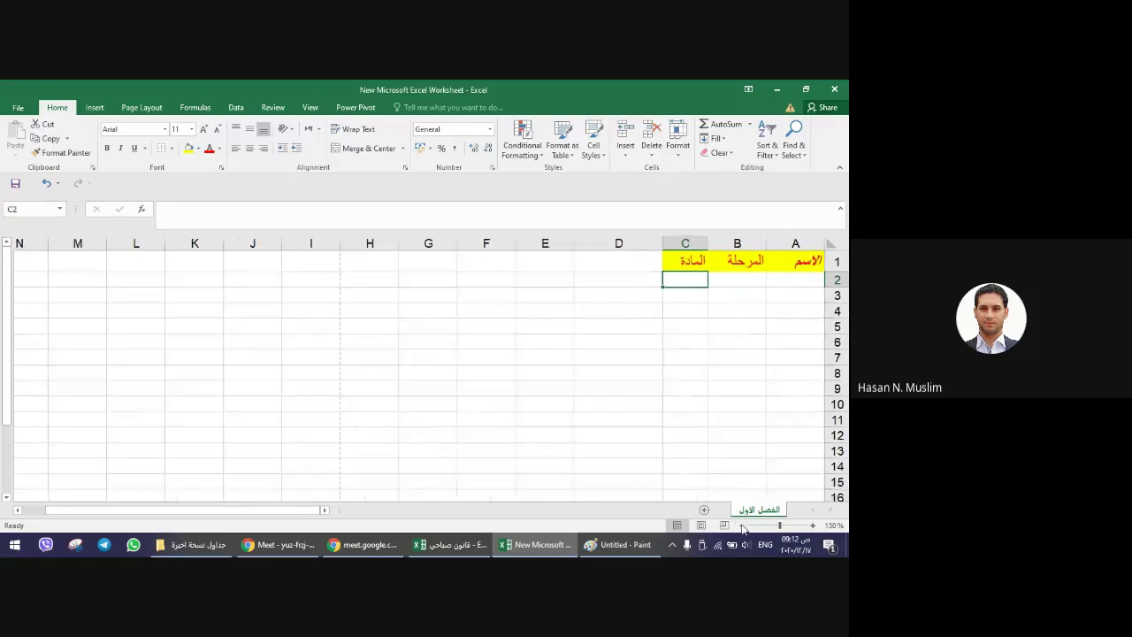
left_click(741, 525)
left_click(741, 526)
- Give every cell of A1:C15 all borders plus a bottom border
left_click_drag(802, 254, 705, 445)
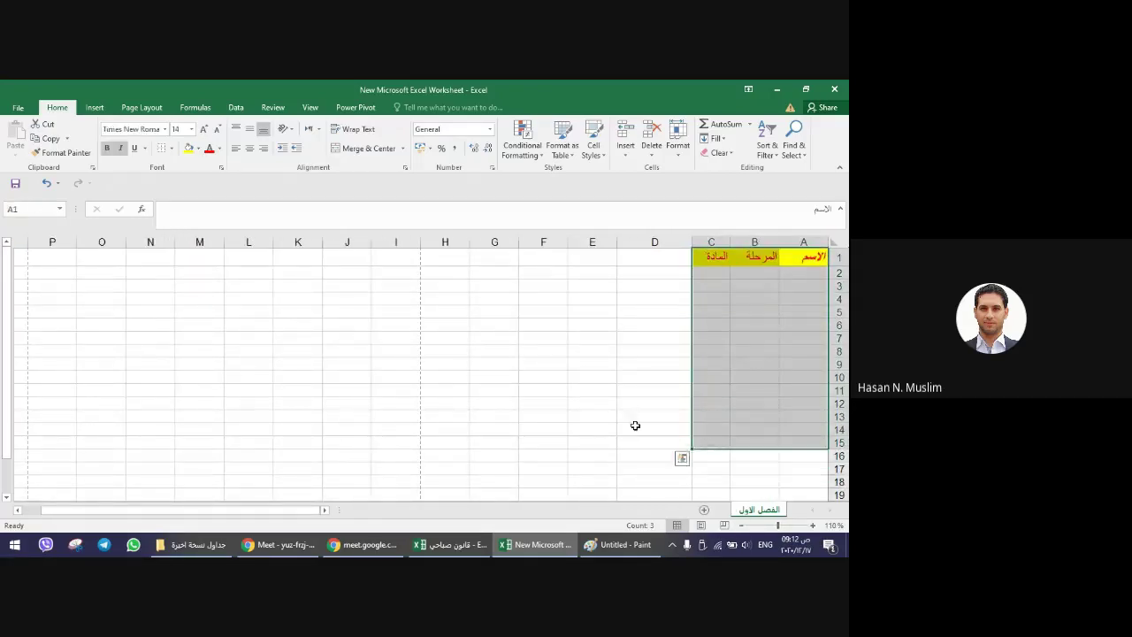
left_click(174, 148)
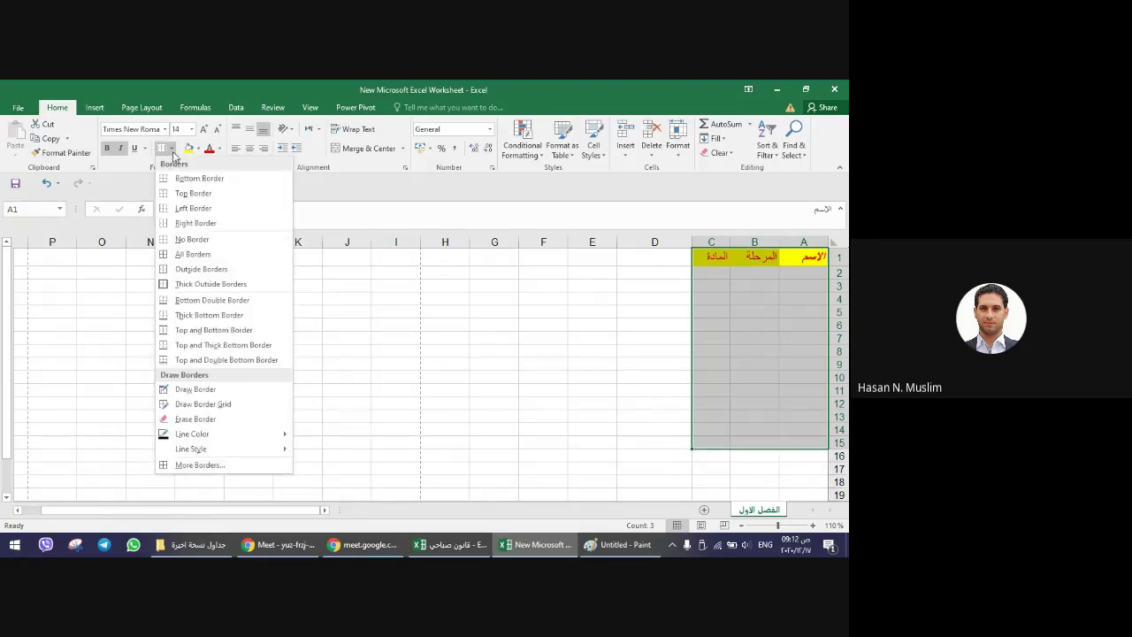
left_click(219, 255)
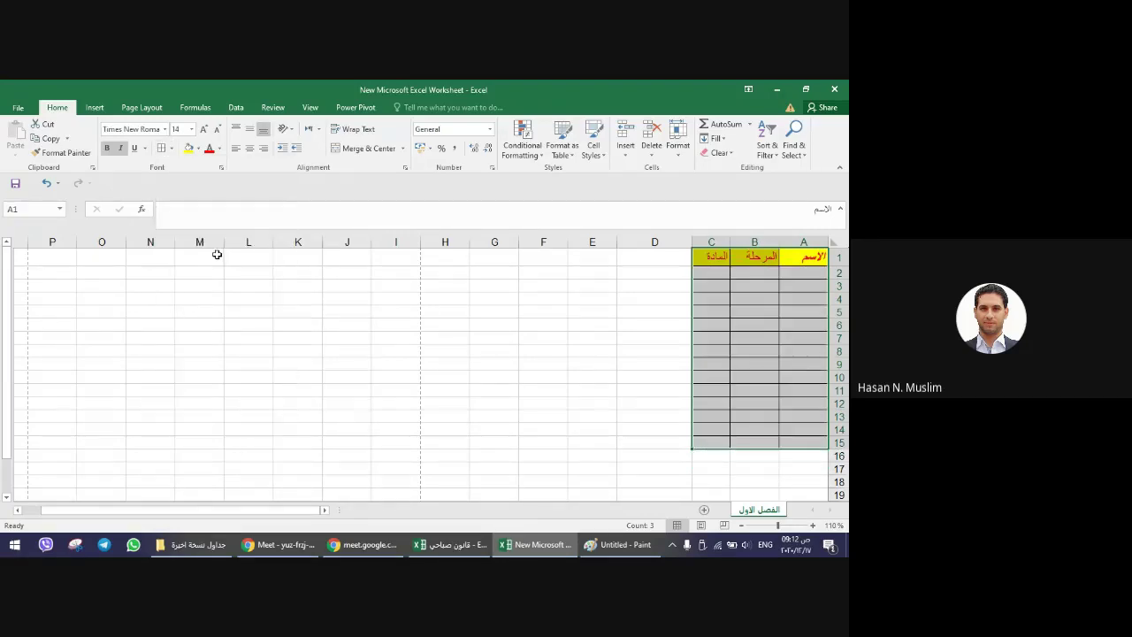
left_click(173, 149)
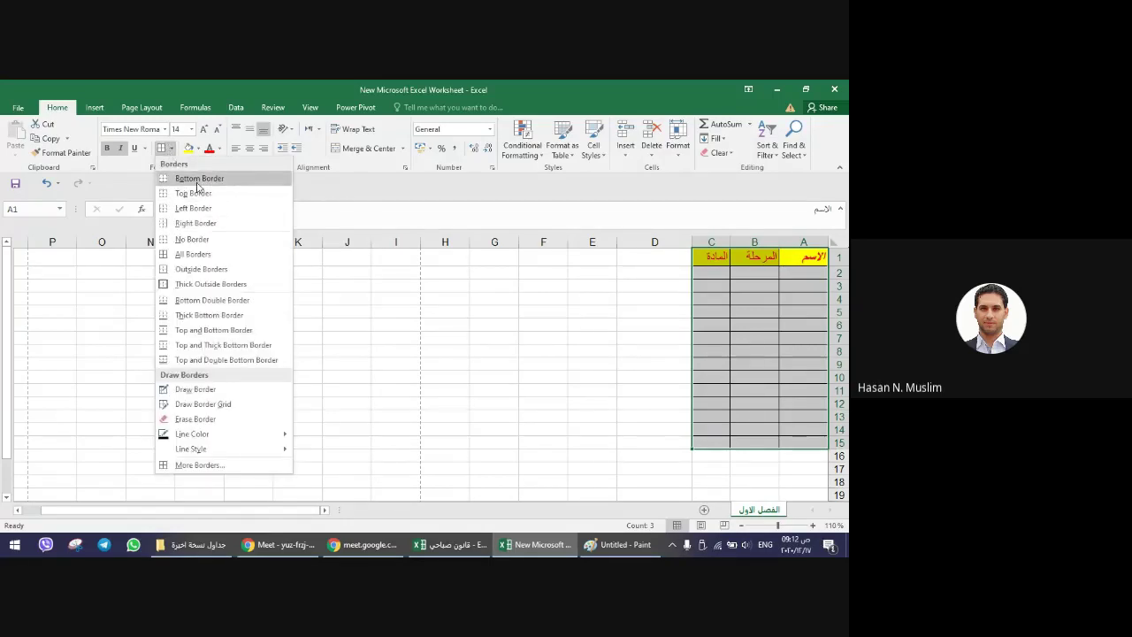
left_click(198, 177)
left_click(542, 417)
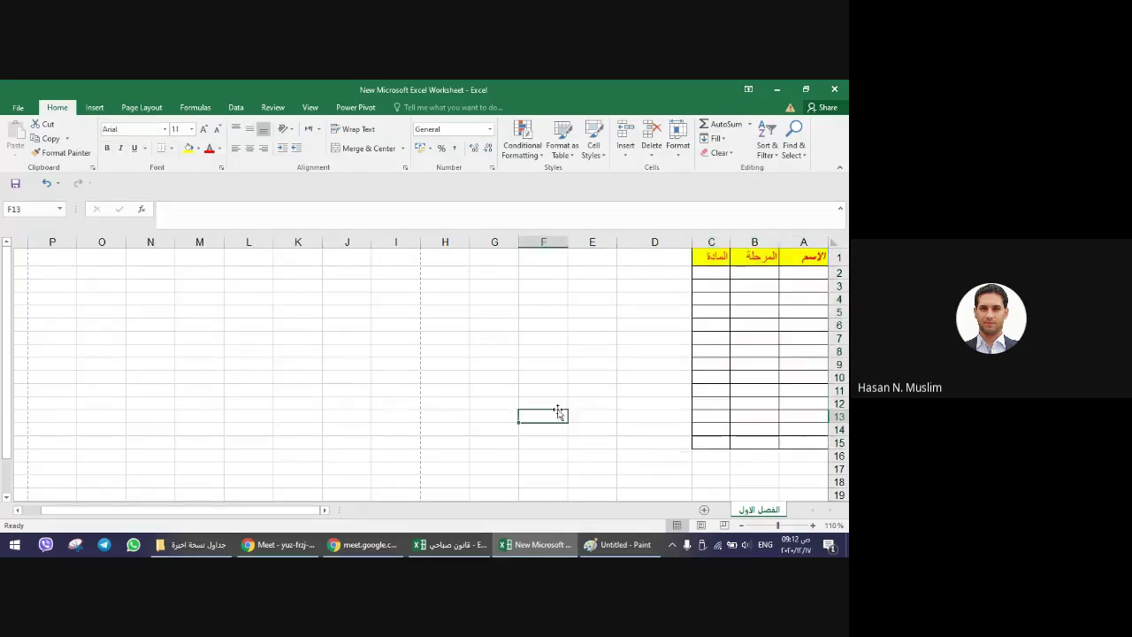
- Zoom the sheet to 140% and put all borders around empty cell I10
left_click(584, 326)
mouse_move(652, 325)
left_mouse_down()
mouse_move(600, 322)
mouse_move(635, 326)
left_mouse_up()
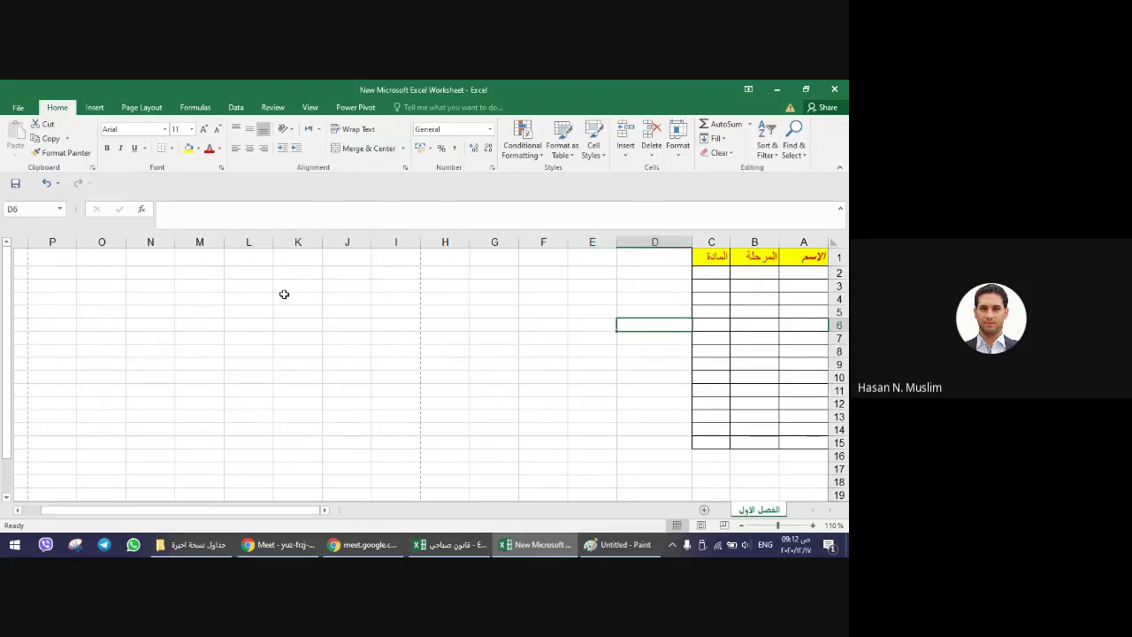
left_click(487, 326)
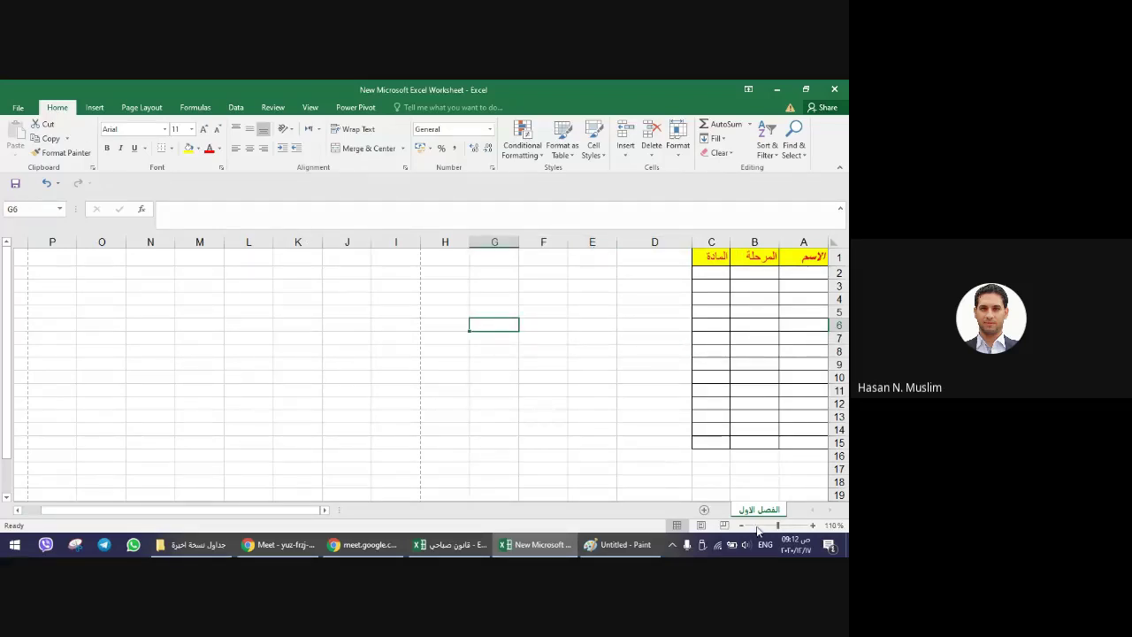
left_click(811, 526)
left_click(812, 525)
left_click(812, 525)
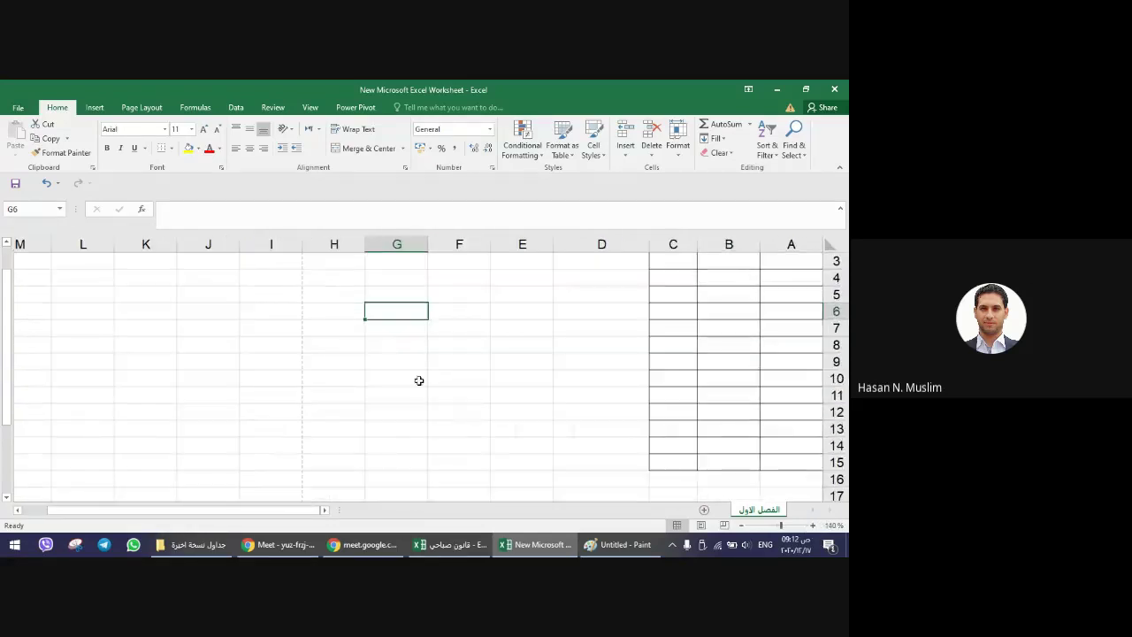
left_click(419, 380)
left_click(375, 305)
left_click(273, 375)
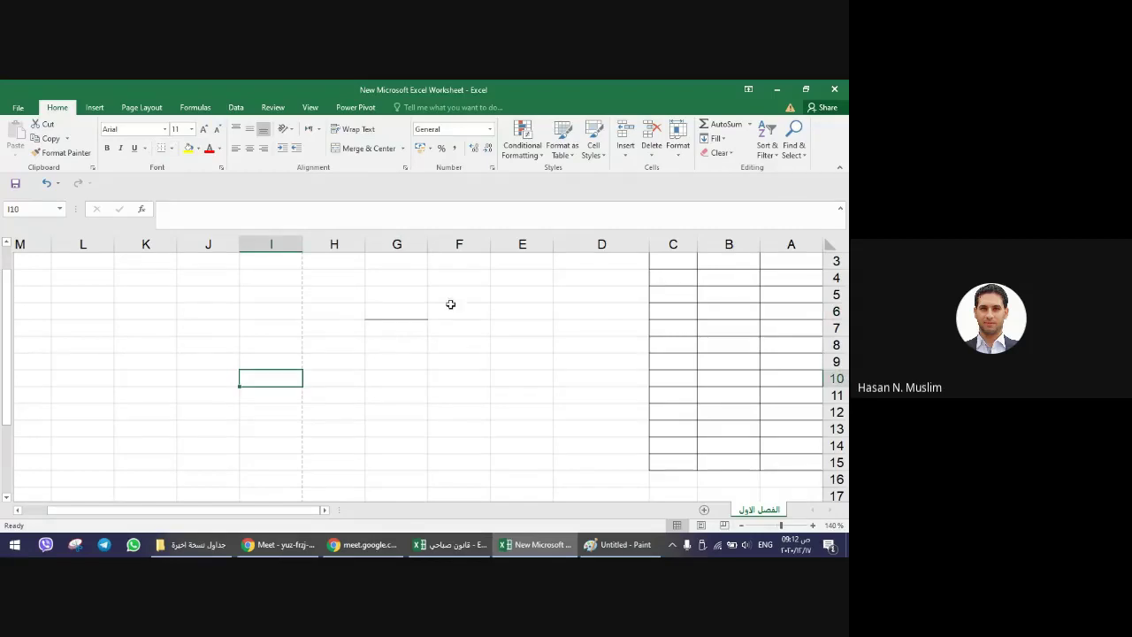
left_click(172, 148)
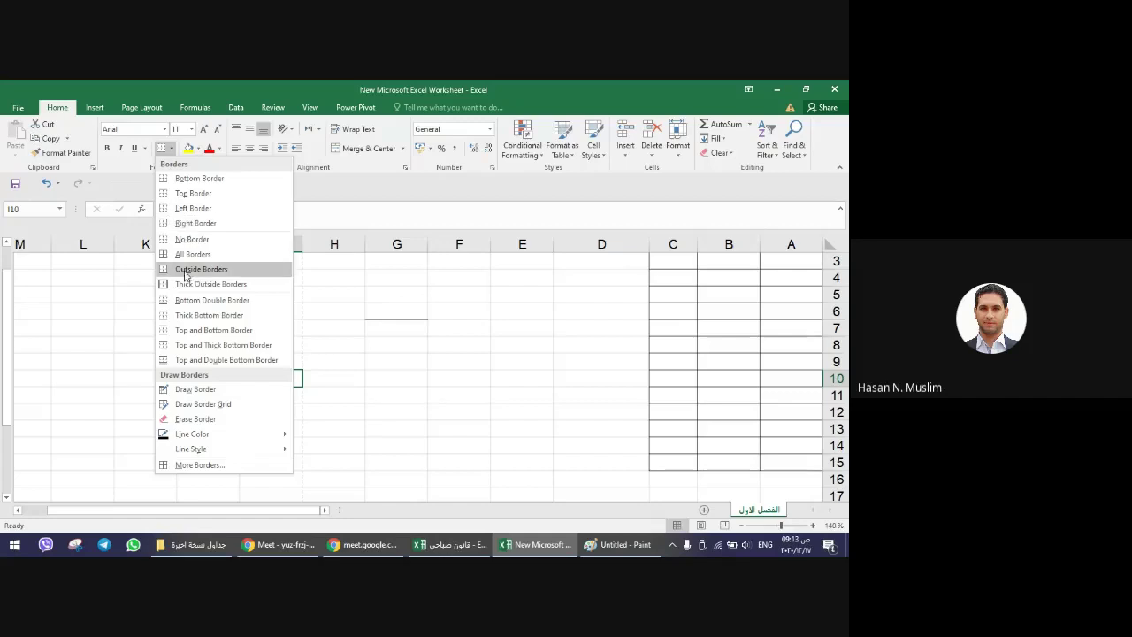
left_click(185, 255)
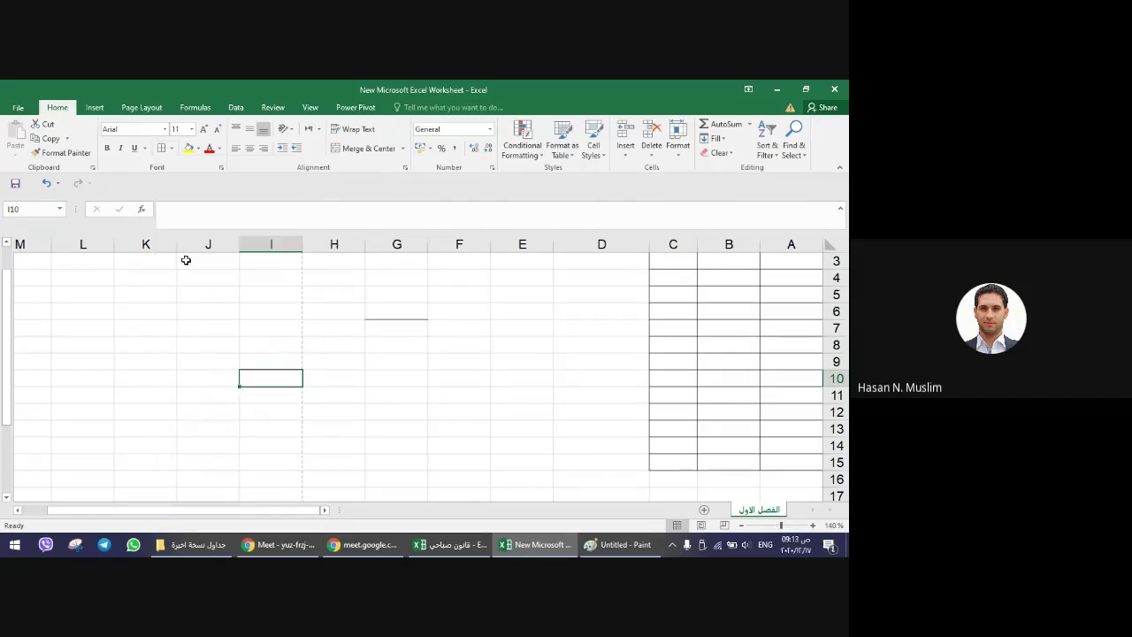
- Draw an outside border around empty cell G7
left_click(369, 343)
left_click(391, 328)
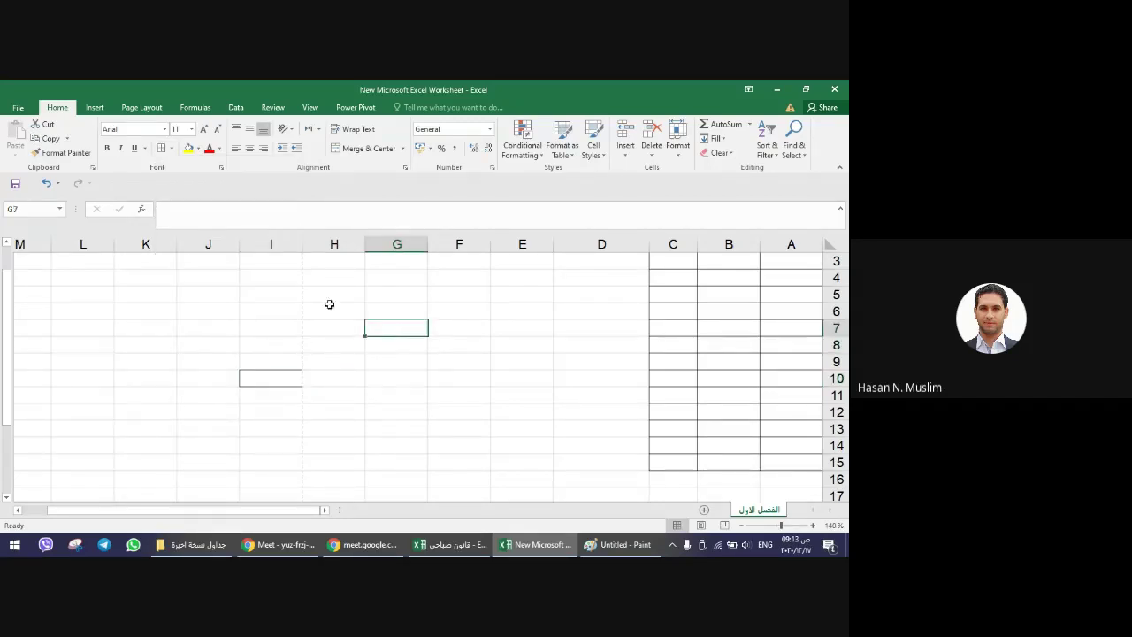
left_click(172, 149)
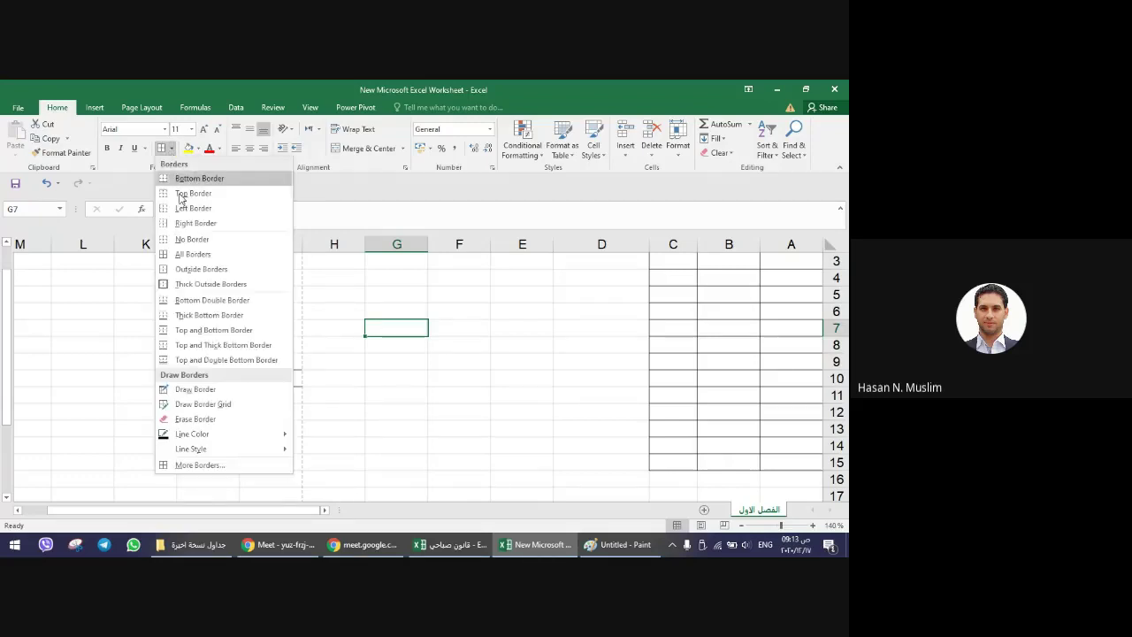
left_click(215, 271)
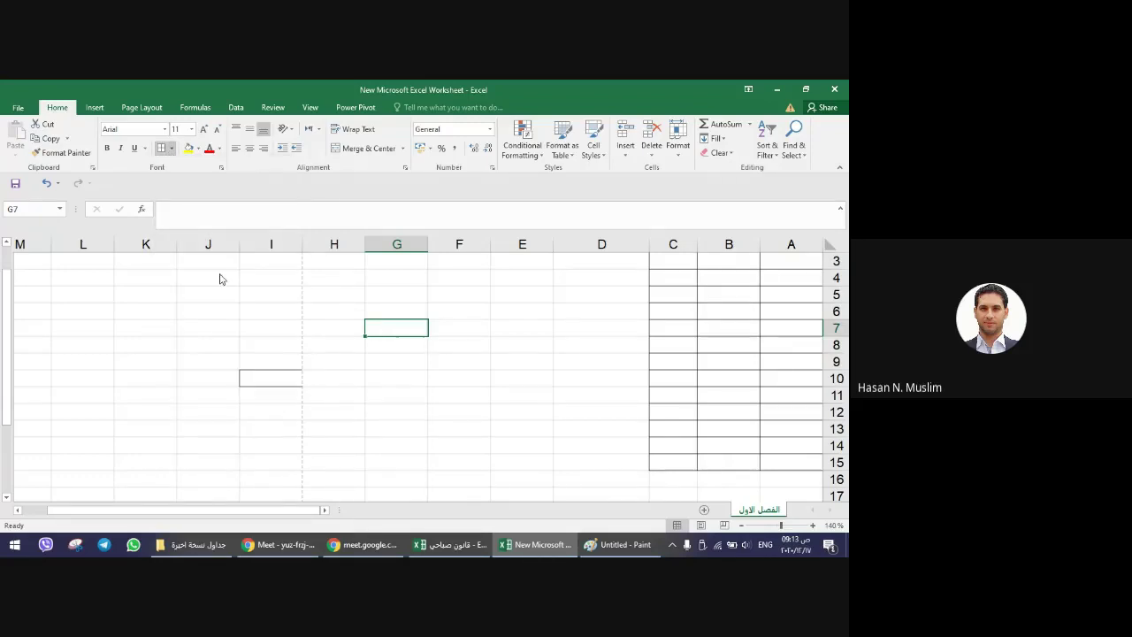
left_click(587, 346)
scroll(680, 285, "up", 1)
- Clear the table's borders and leave only an outside border around columns A–C
mouse_move(798, 265)
left_mouse_down()
mouse_move(678, 398)
mouse_move(698, 377)
left_mouse_up()
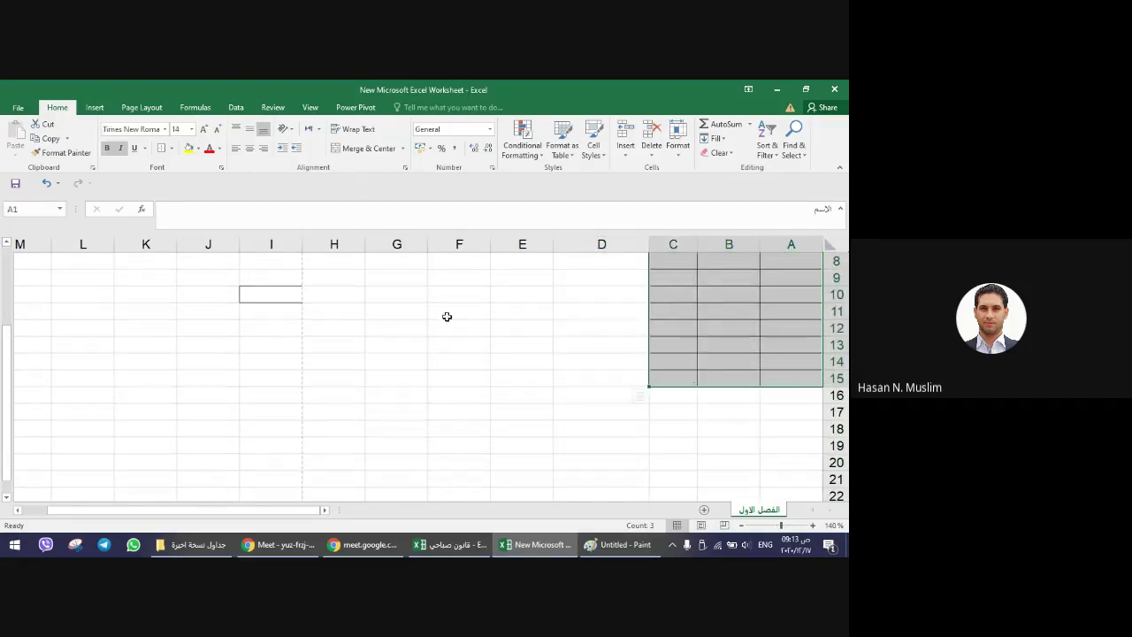
scroll(446, 316, "up", 3)
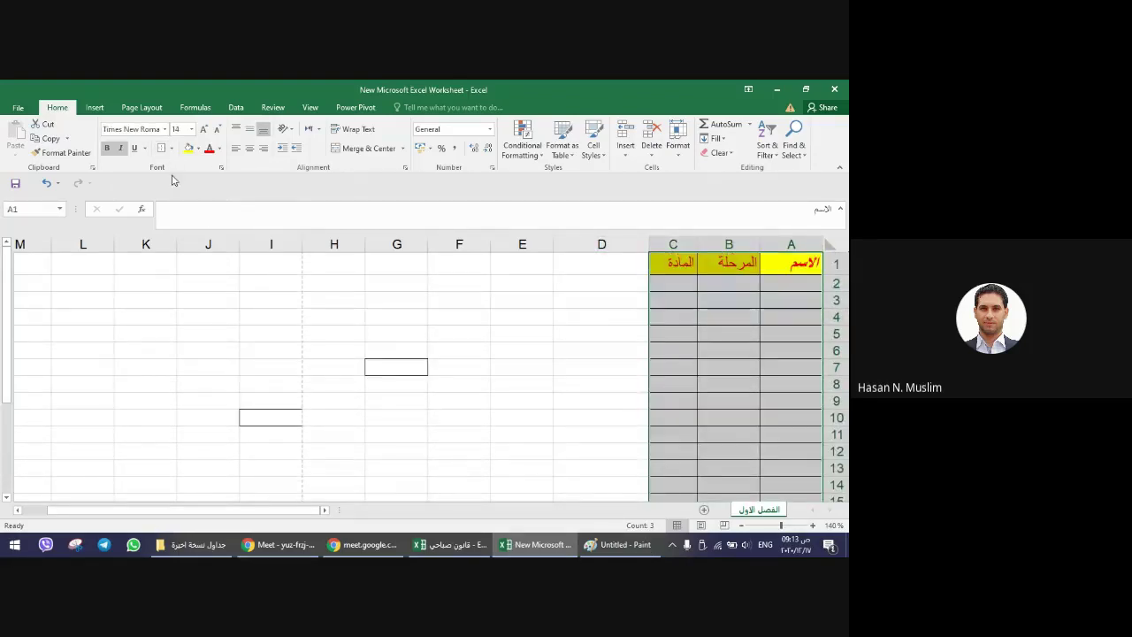
left_click(171, 149)
left_click(191, 233)
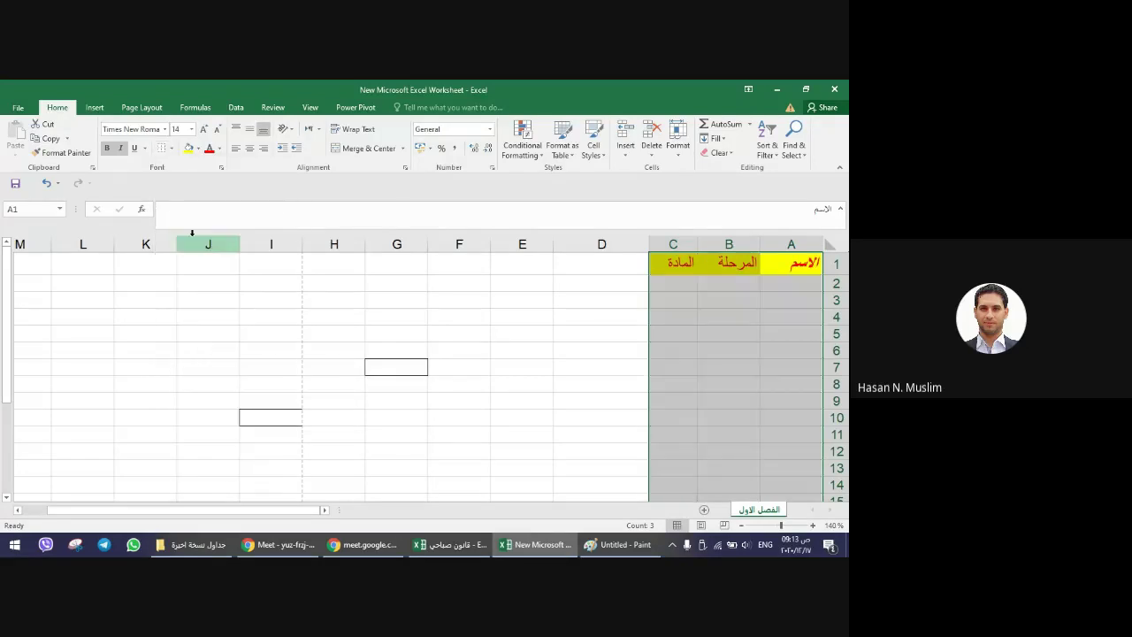
left_click(172, 149)
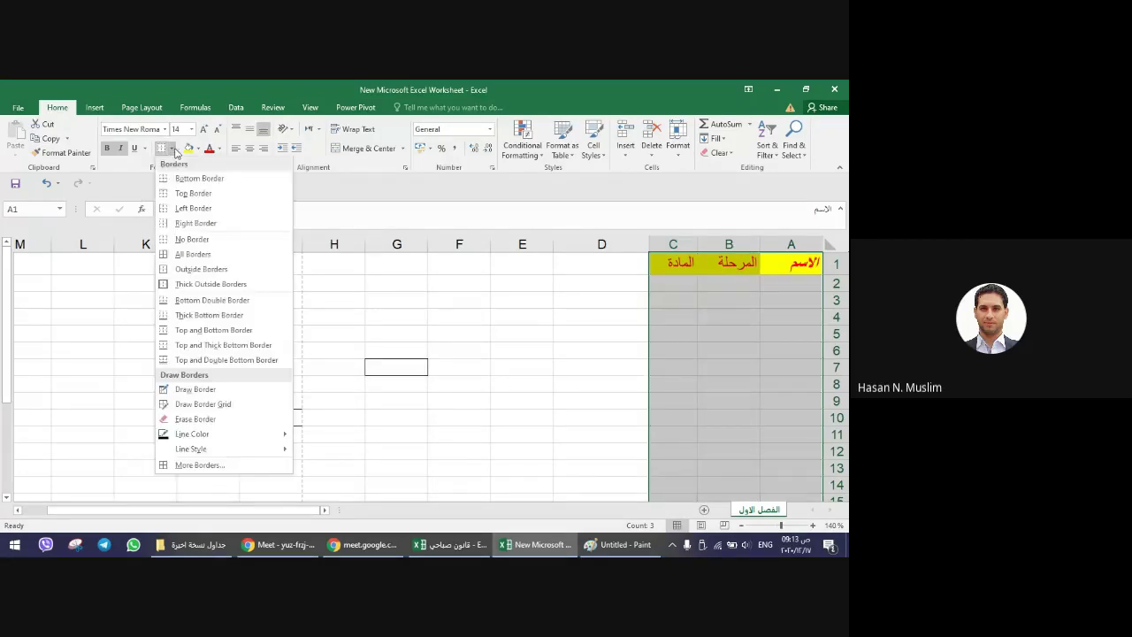
left_click(193, 257)
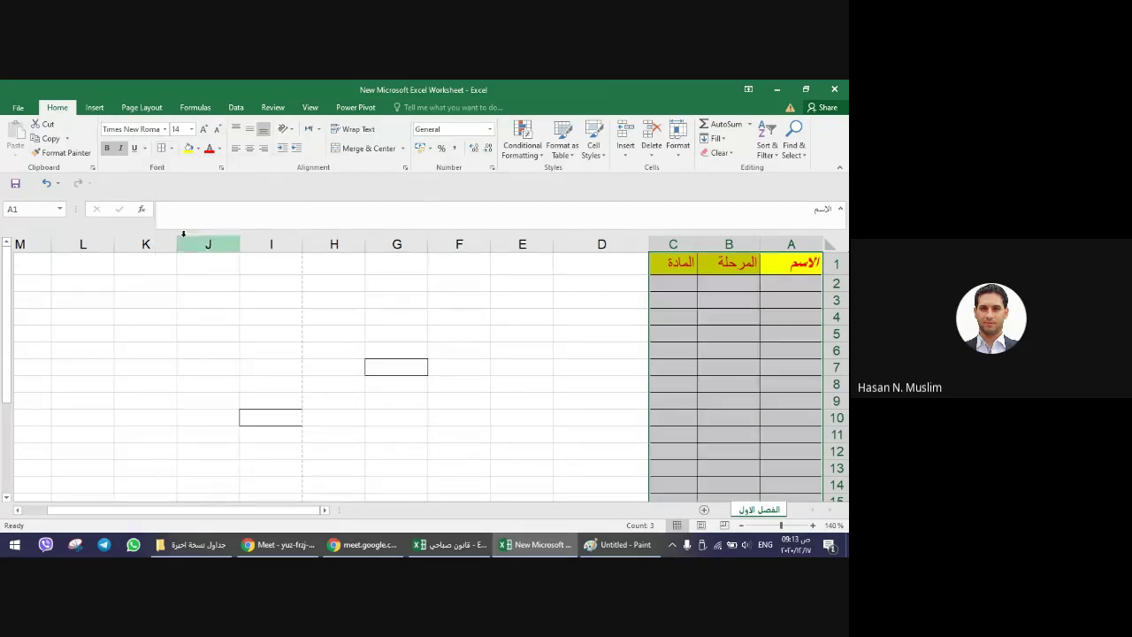
key("ctrl+z")
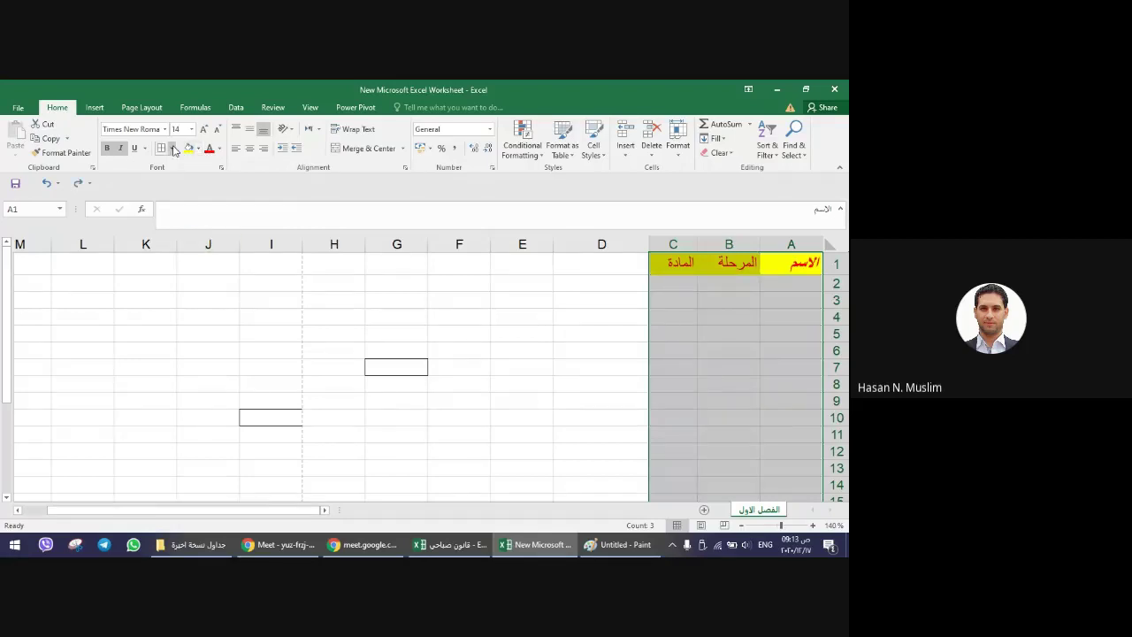
left_click(172, 149)
left_click(194, 268)
left_click(370, 285)
- Check the outlined table in print preview and return to the sheet
scroll(782, 319, "down", 5)
scroll(782, 318, "up", 5)
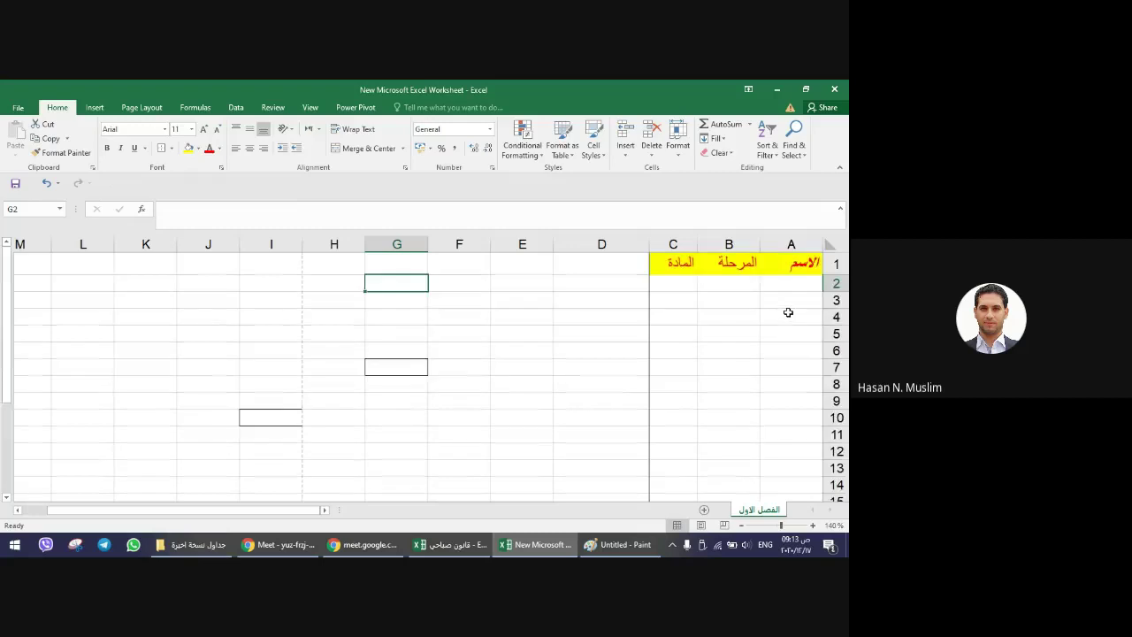
key("ctrl+p")
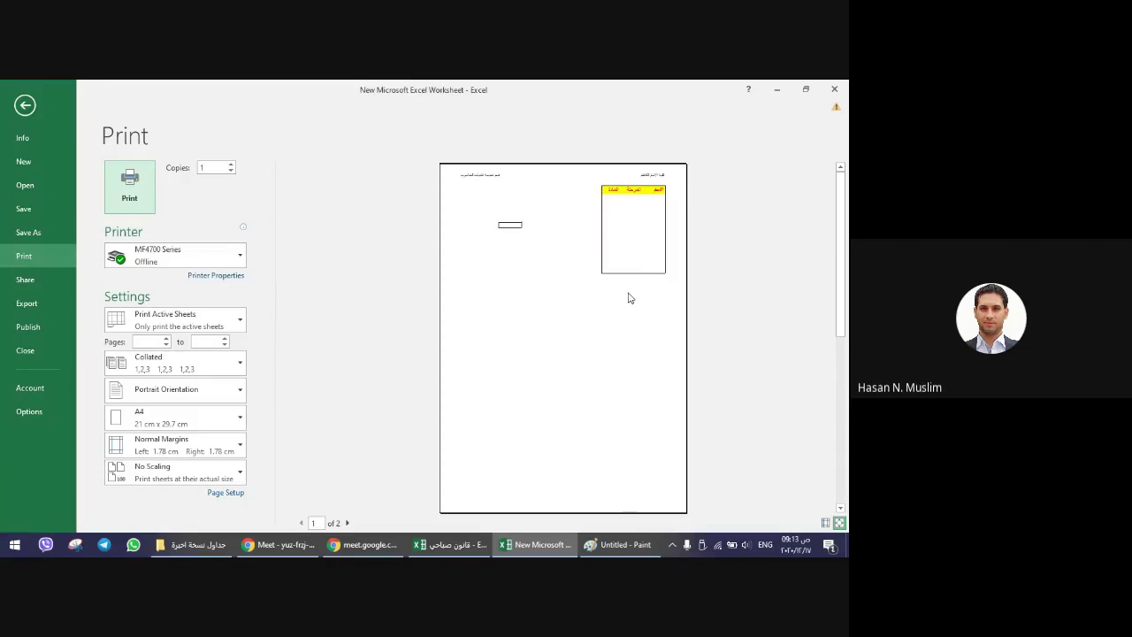
key("Escape")
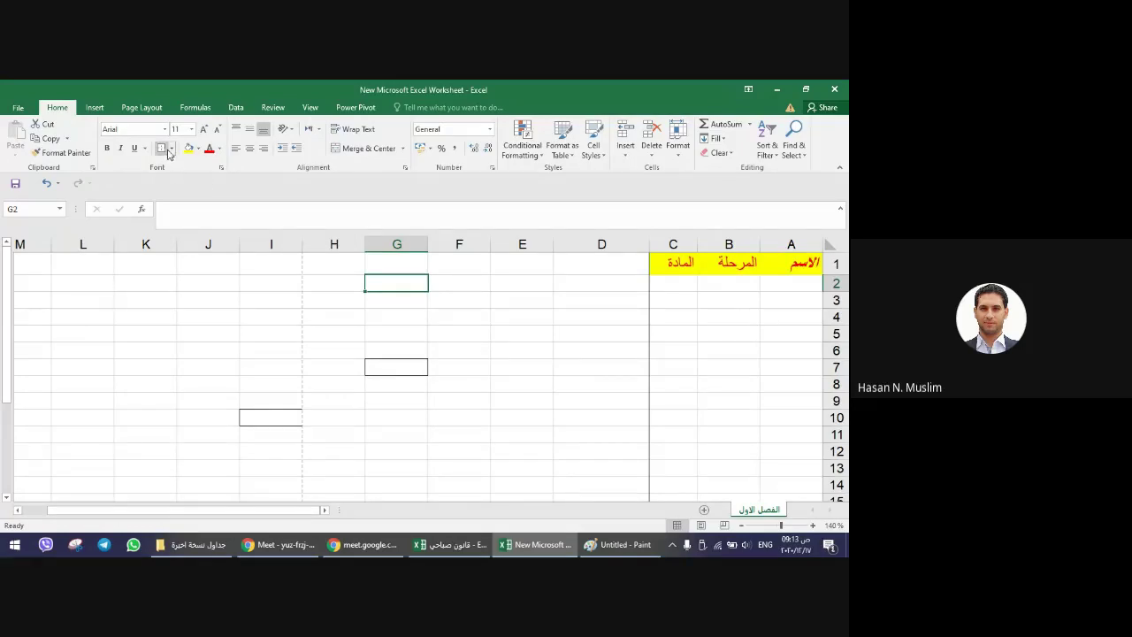
- Remove G7's borders and give it a double bottom border instead
left_click(420, 365)
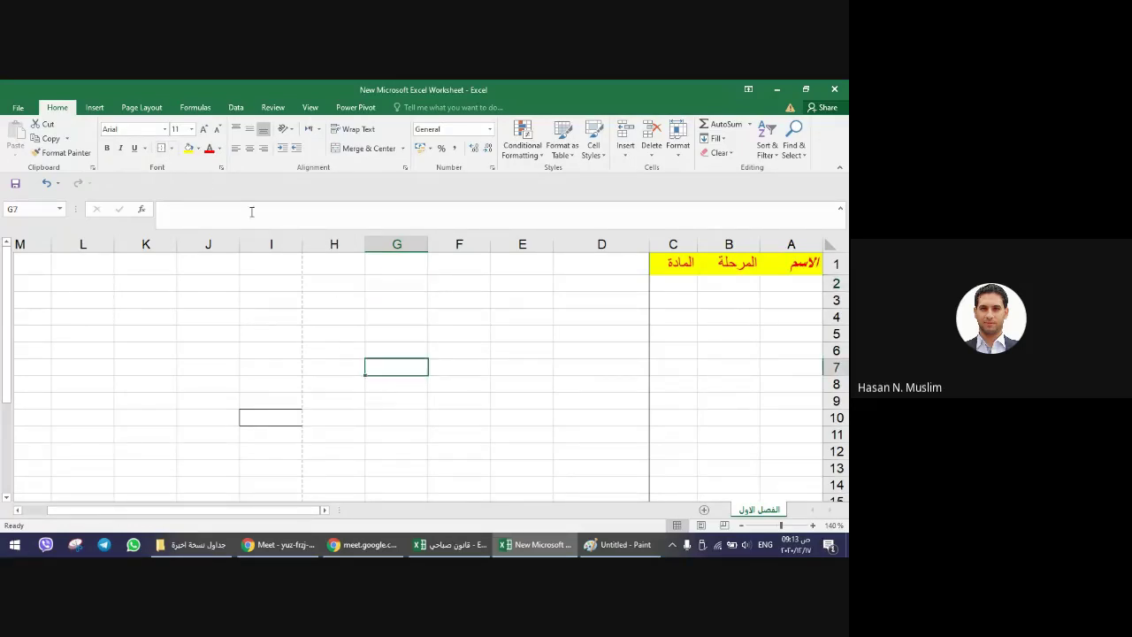
left_click(172, 148)
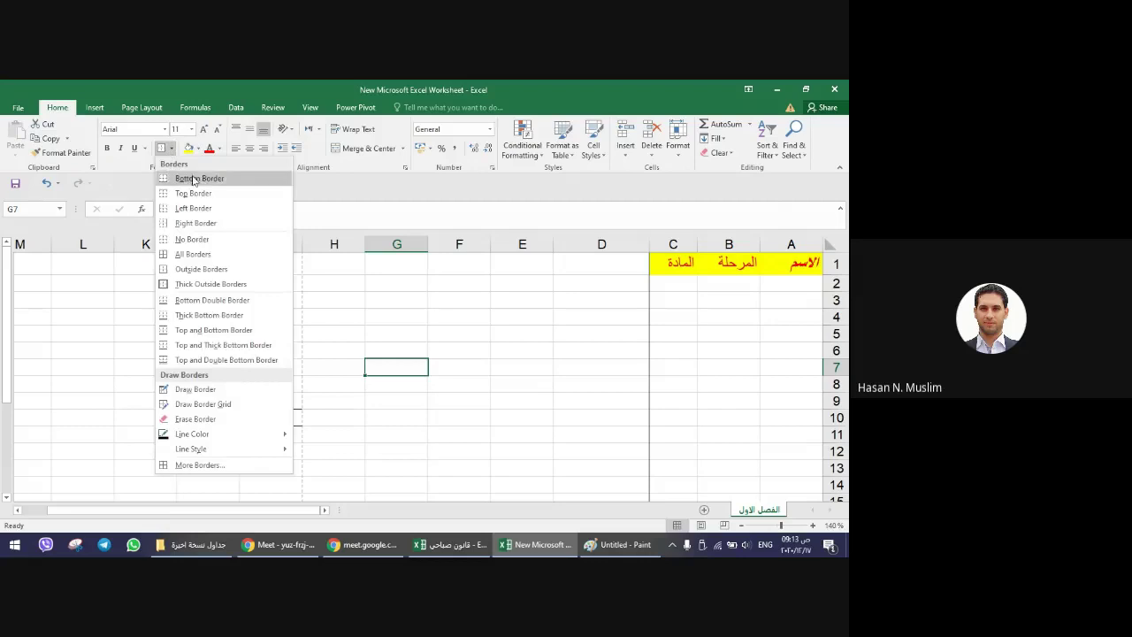
left_click(192, 239)
key("Down")
key("Down")
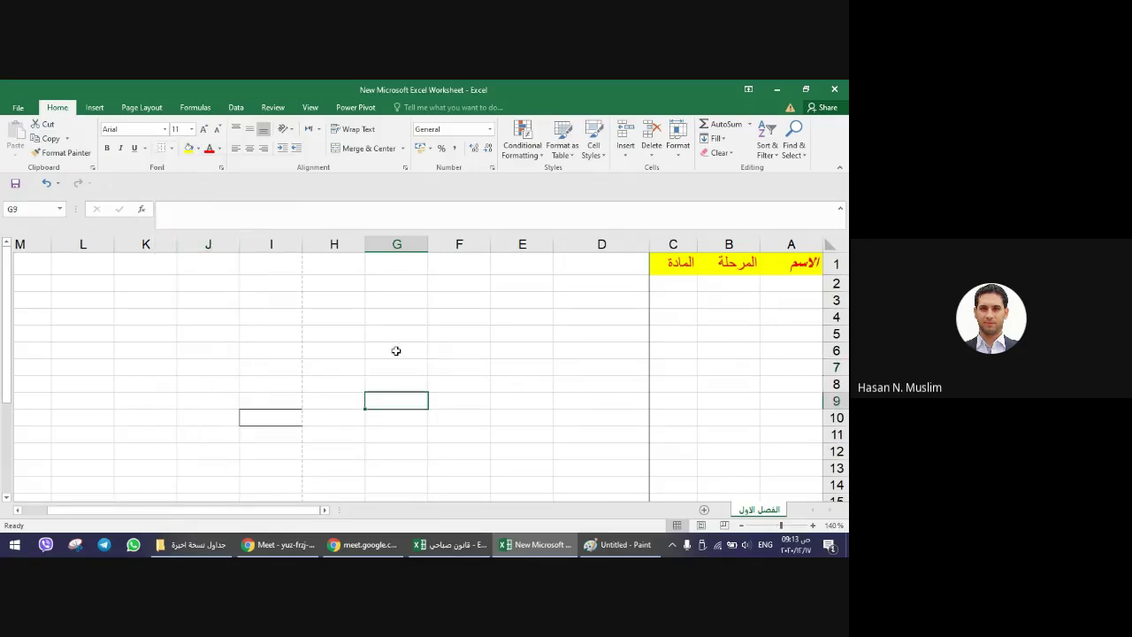
left_click(391, 368)
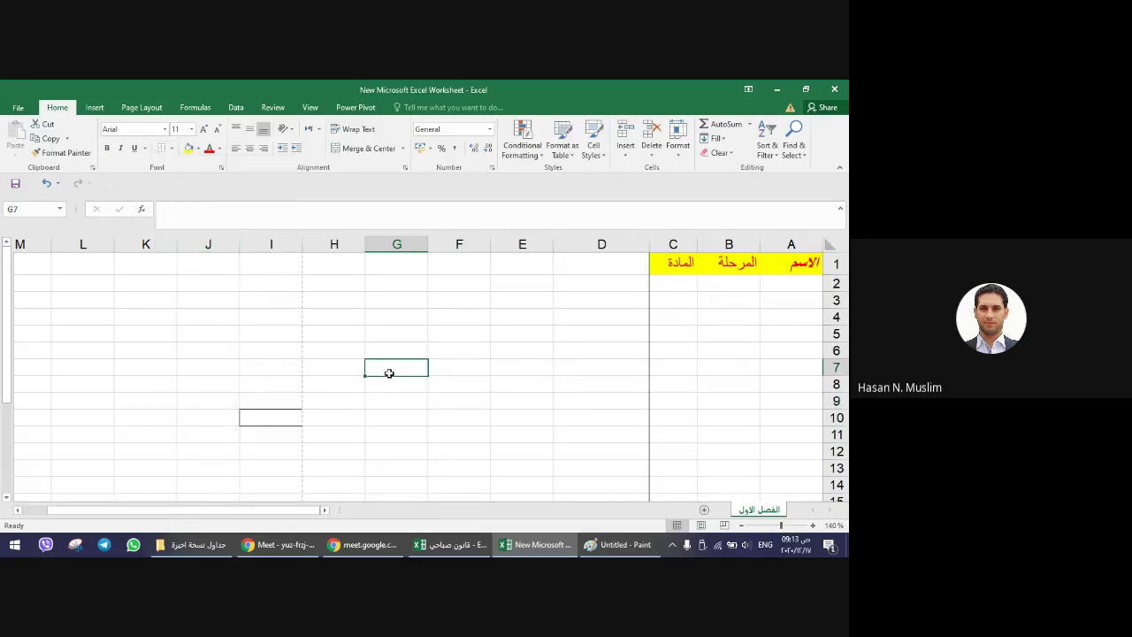
left_click(172, 149)
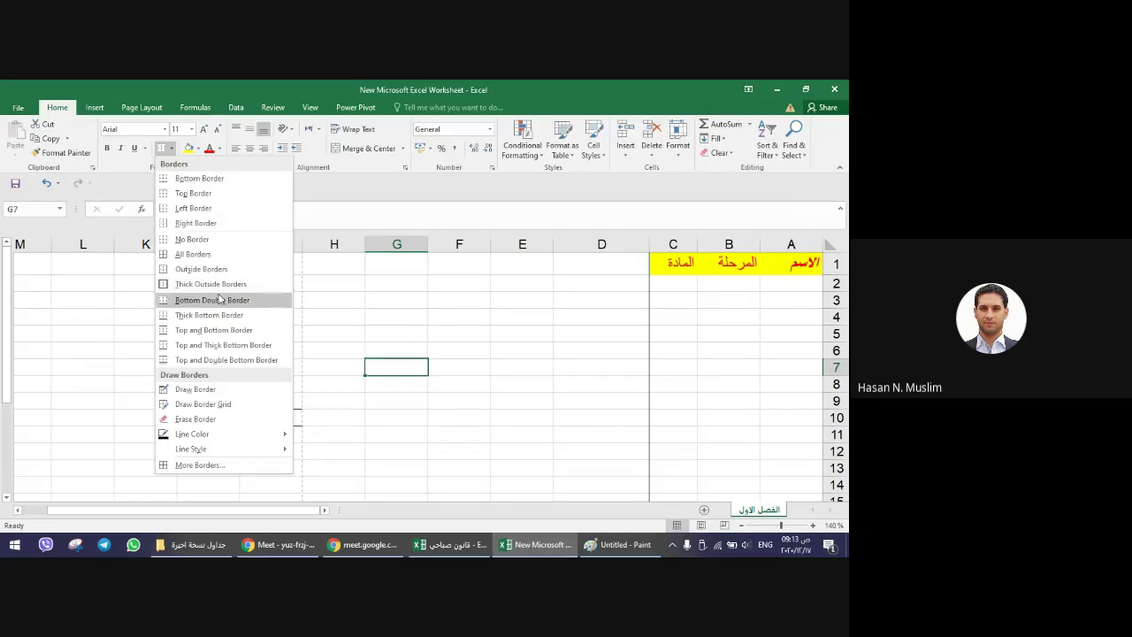
left_click(220, 298)
left_click(411, 316)
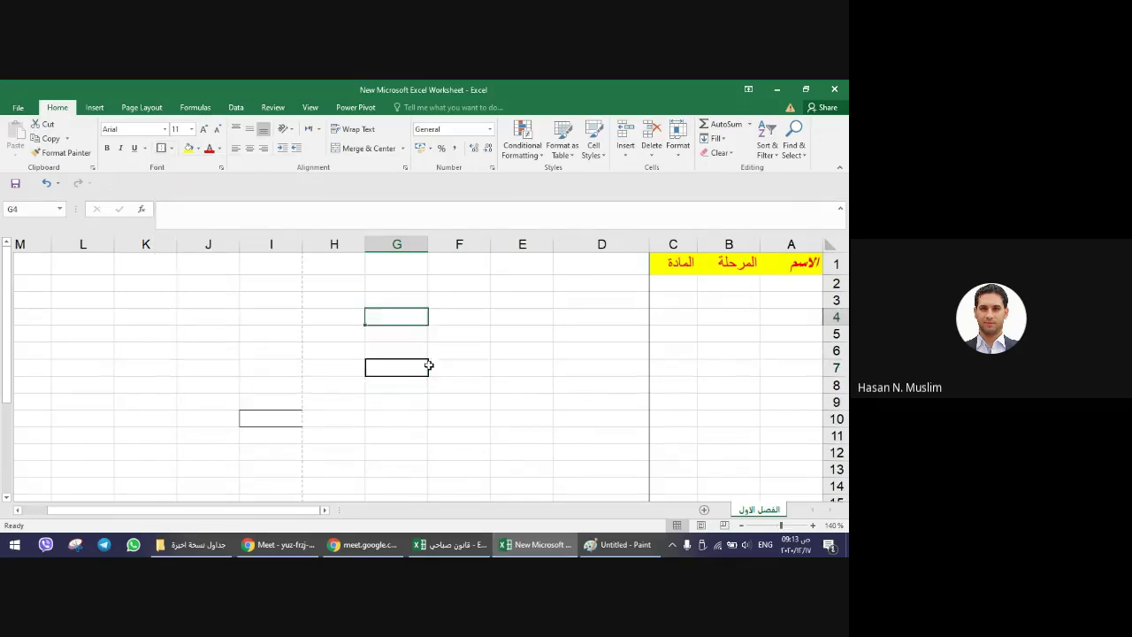
left_click(419, 366)
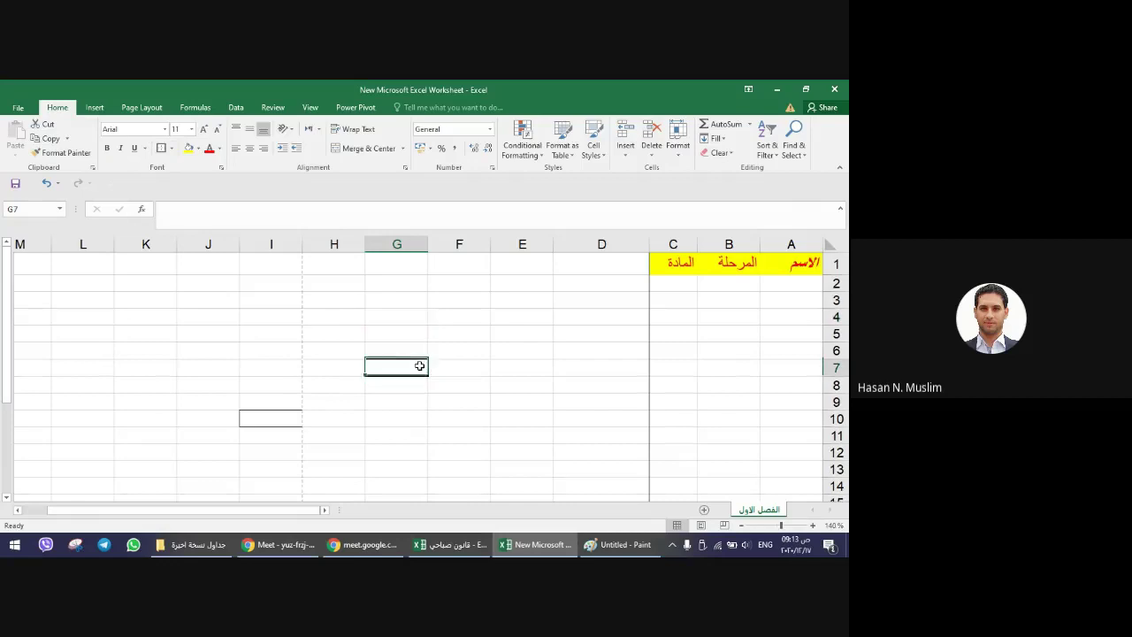
- Select empty cell D6 and bring up the Borders options
left_click(809, 265)
left_click_drag(749, 277, 677, 416)
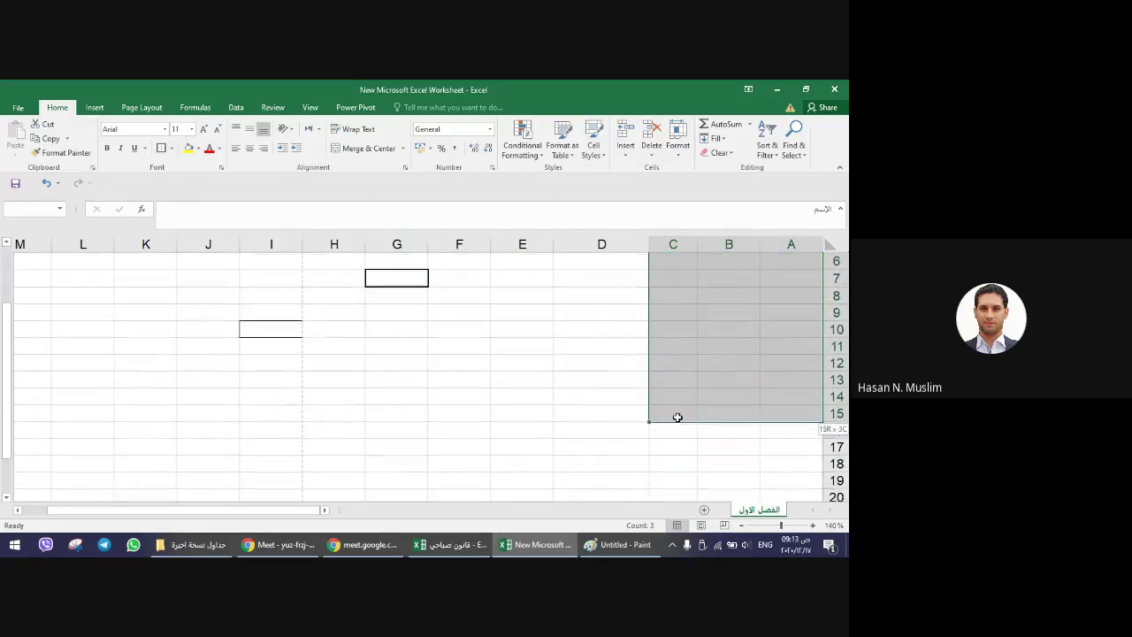
scroll(235, 277, "up", 2)
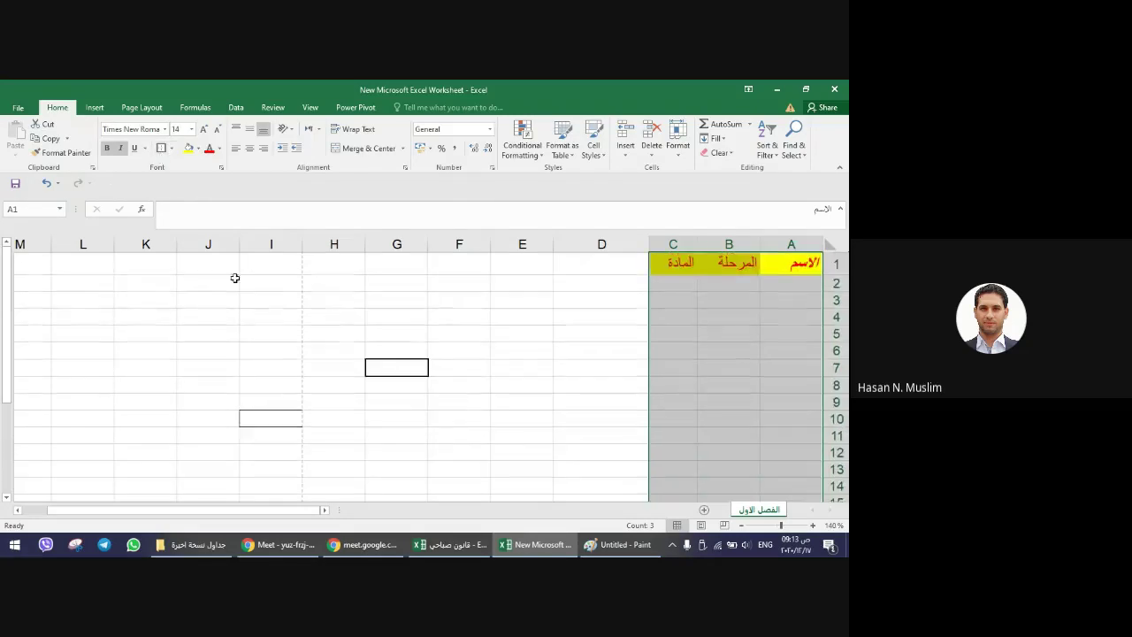
left_click(668, 318)
left_click(558, 351)
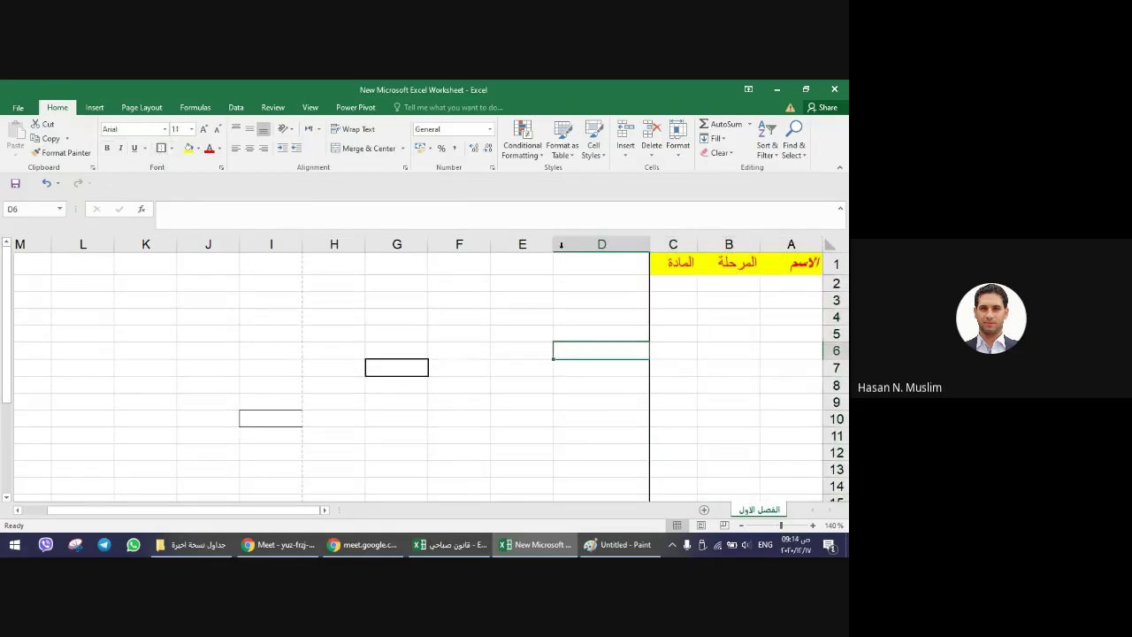
left_click(171, 150)
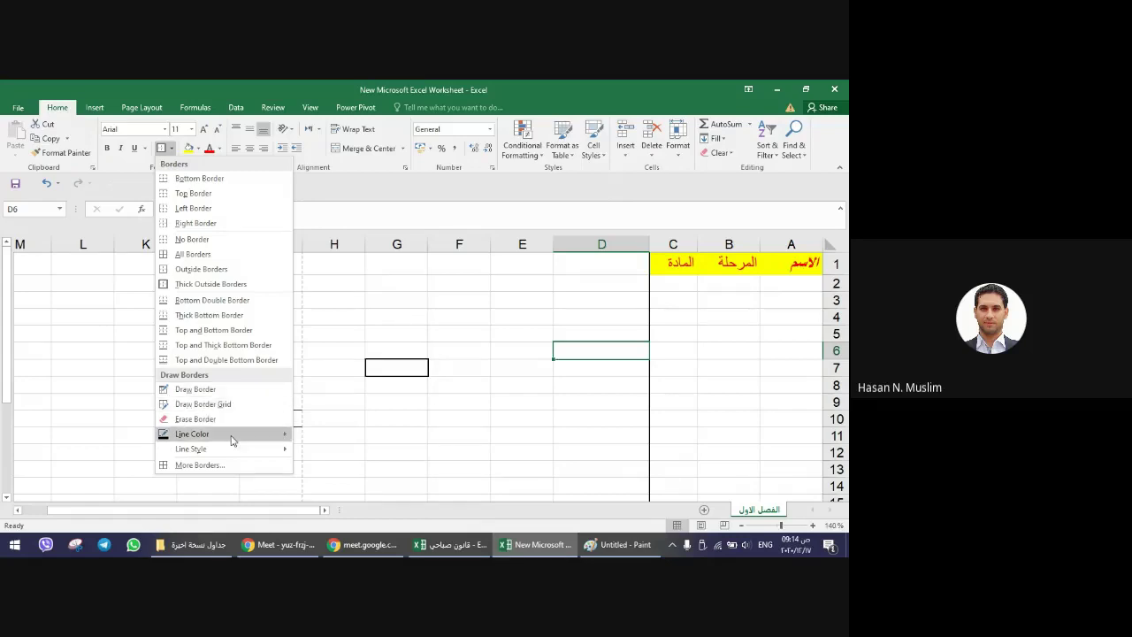
- Set the border line colour to red and draw red lines on G7, F8, F3 and E3
mouse_move(231, 441)
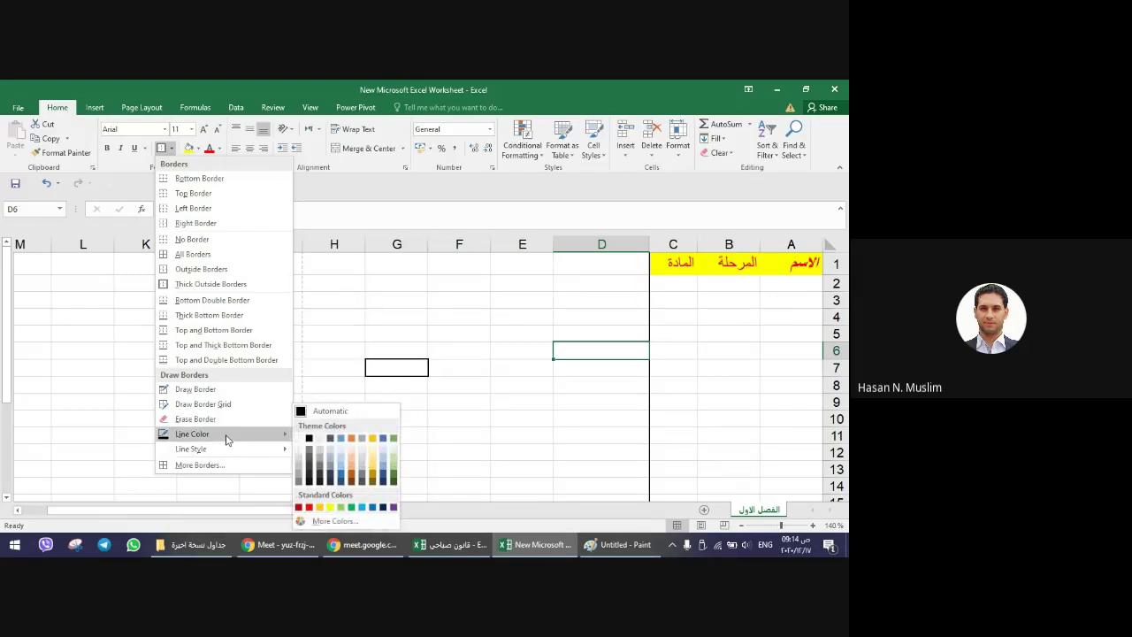
left_click(309, 508)
left_click(409, 358)
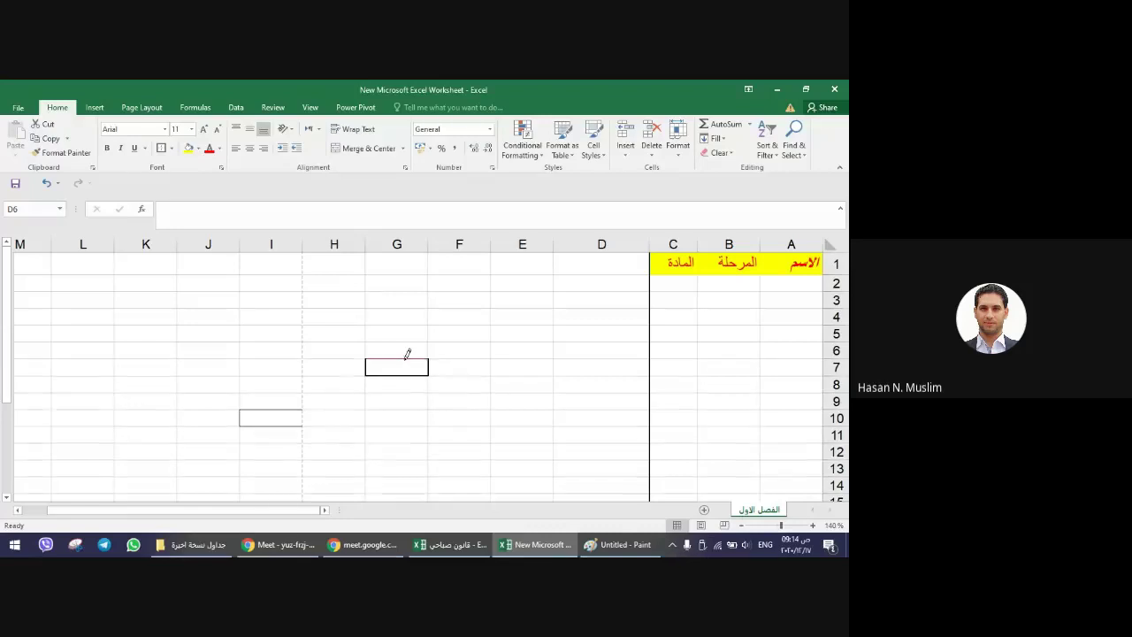
left_click(477, 383)
left_click(413, 374)
left_click(479, 292)
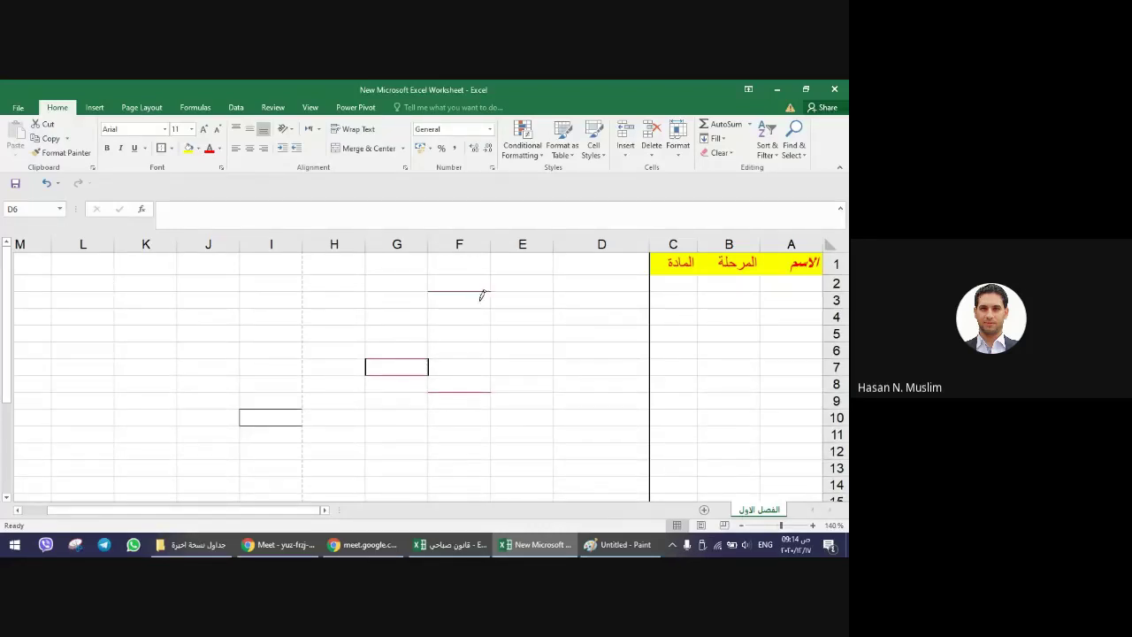
left_click(479, 305)
left_click(498, 290)
left_click(528, 302)
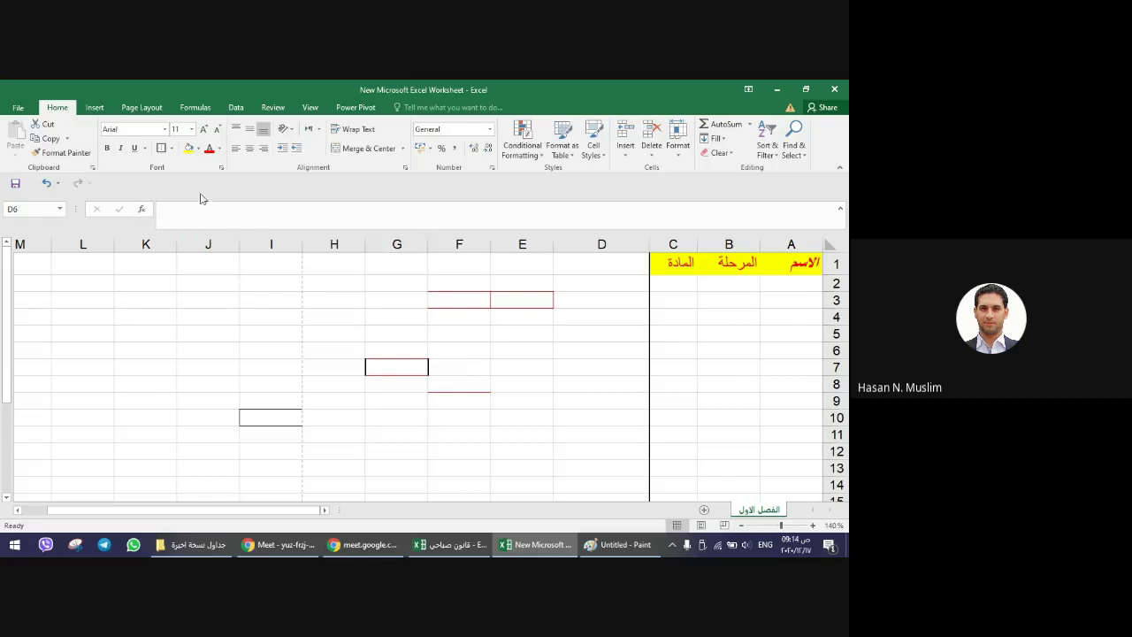
left_click(170, 148)
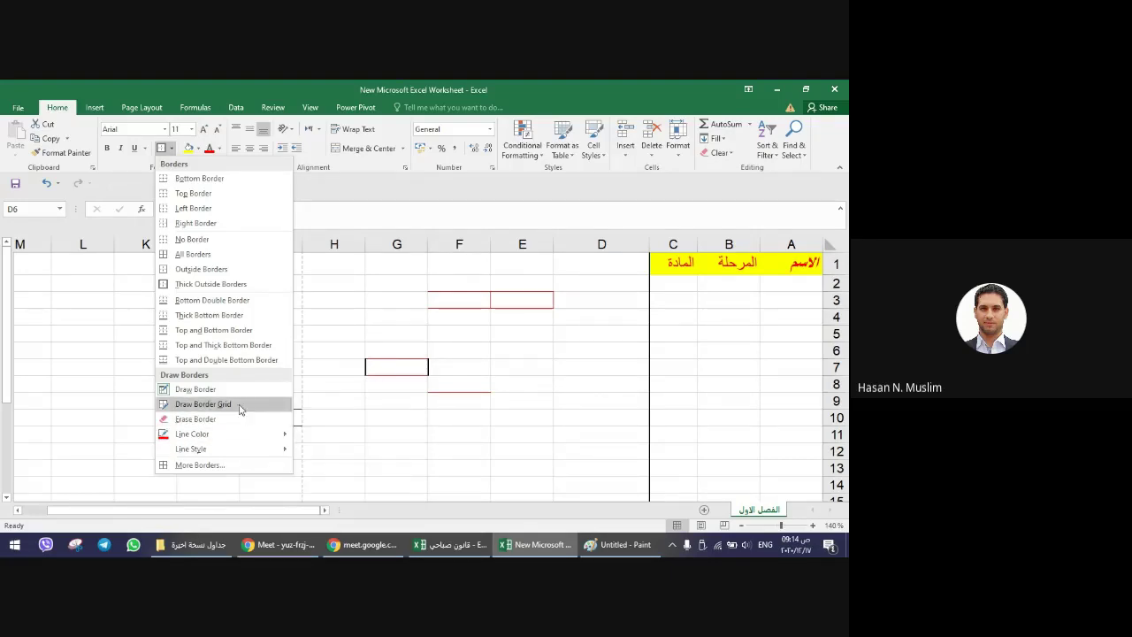
- Apply a diagonal border to D6 through Format Cells' Border tab, then move to D7
left_click(215, 466)
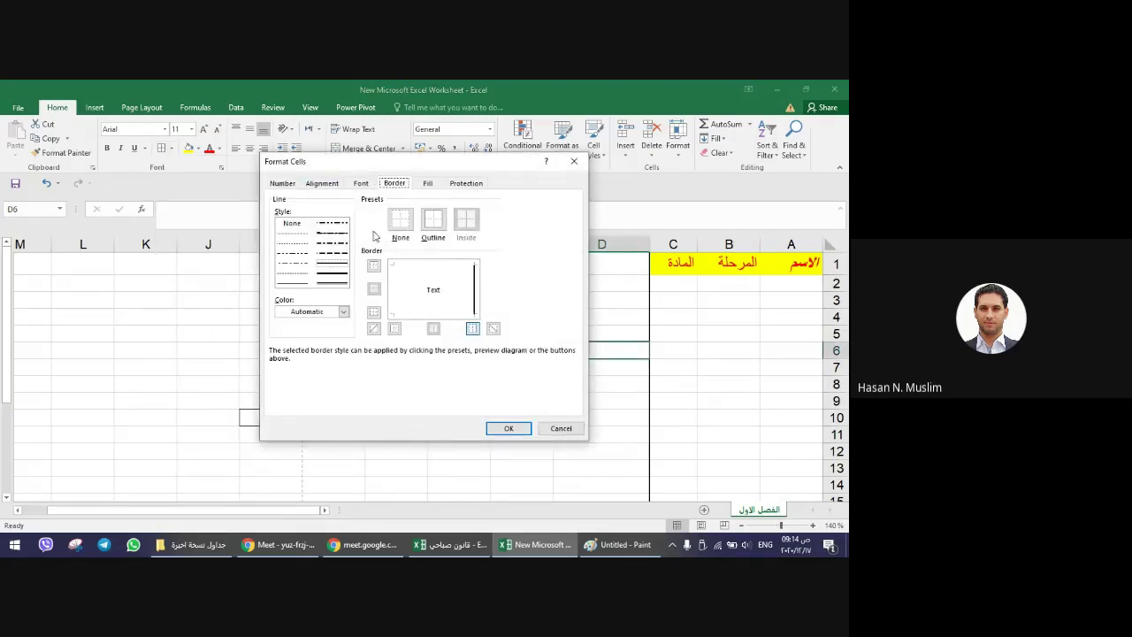
left_click(343, 311)
left_click(343, 312)
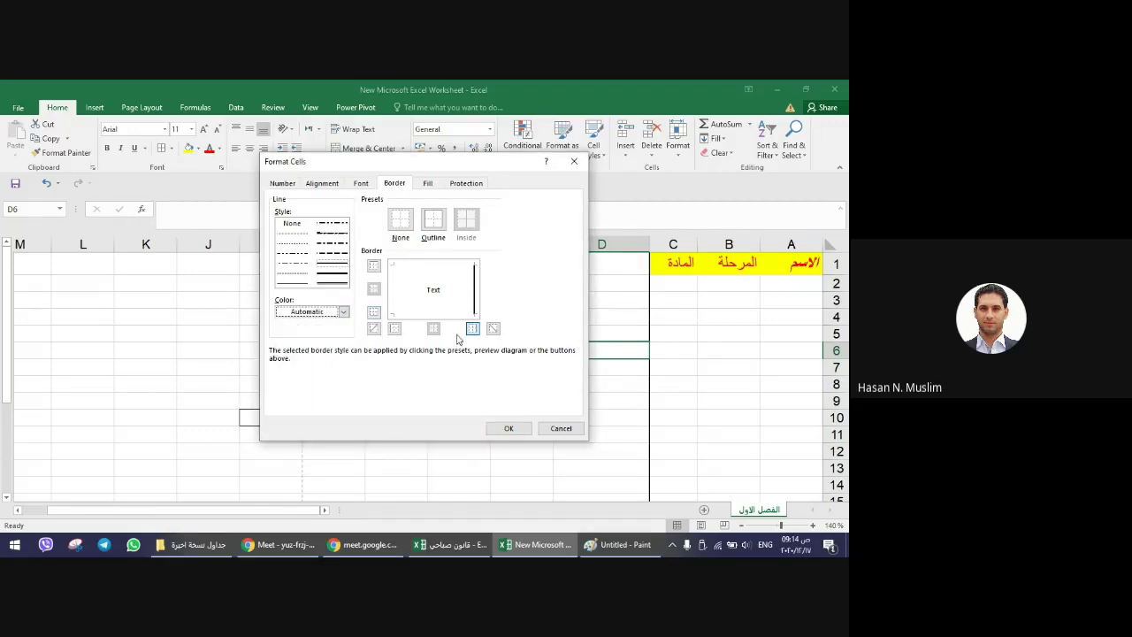
left_click(373, 330)
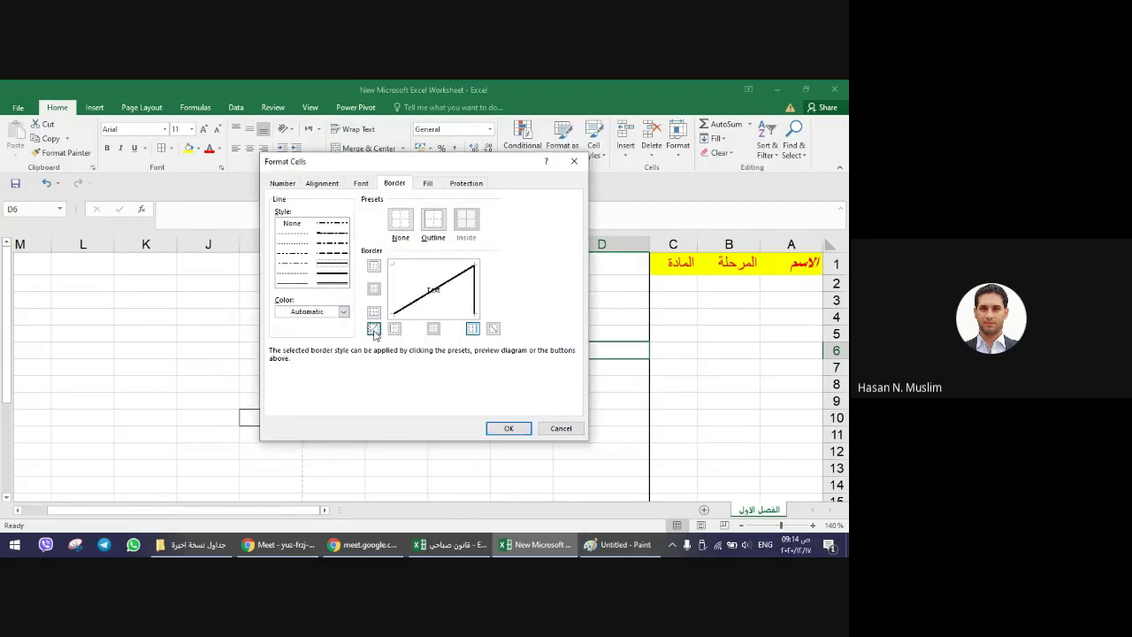
left_click(373, 330)
left_click(373, 330)
left_click(509, 428)
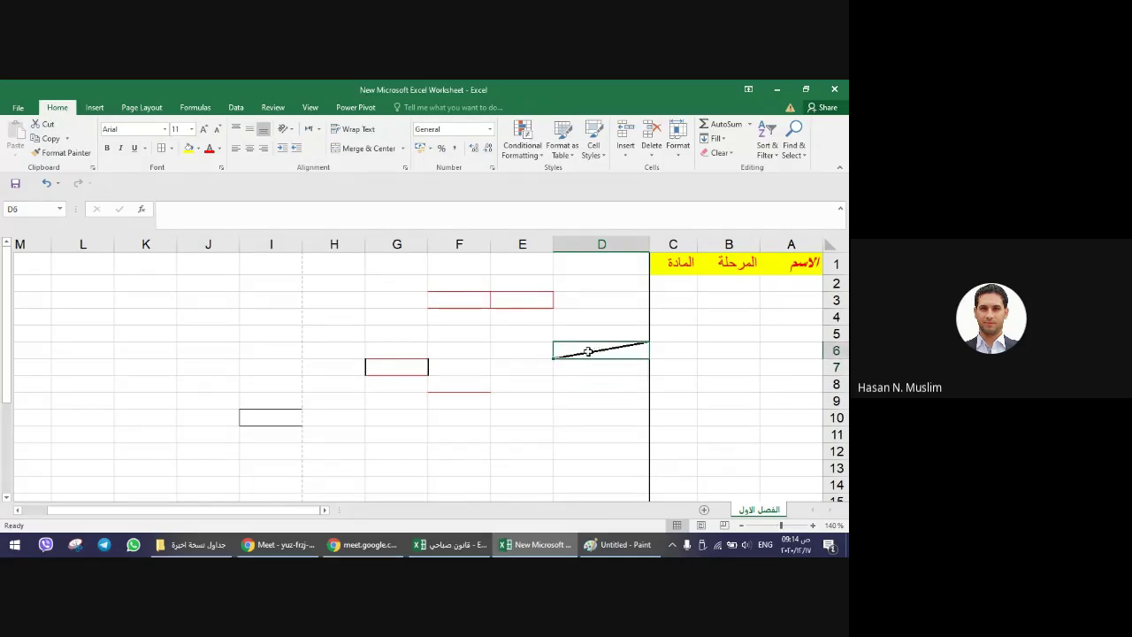
left_click(555, 374)
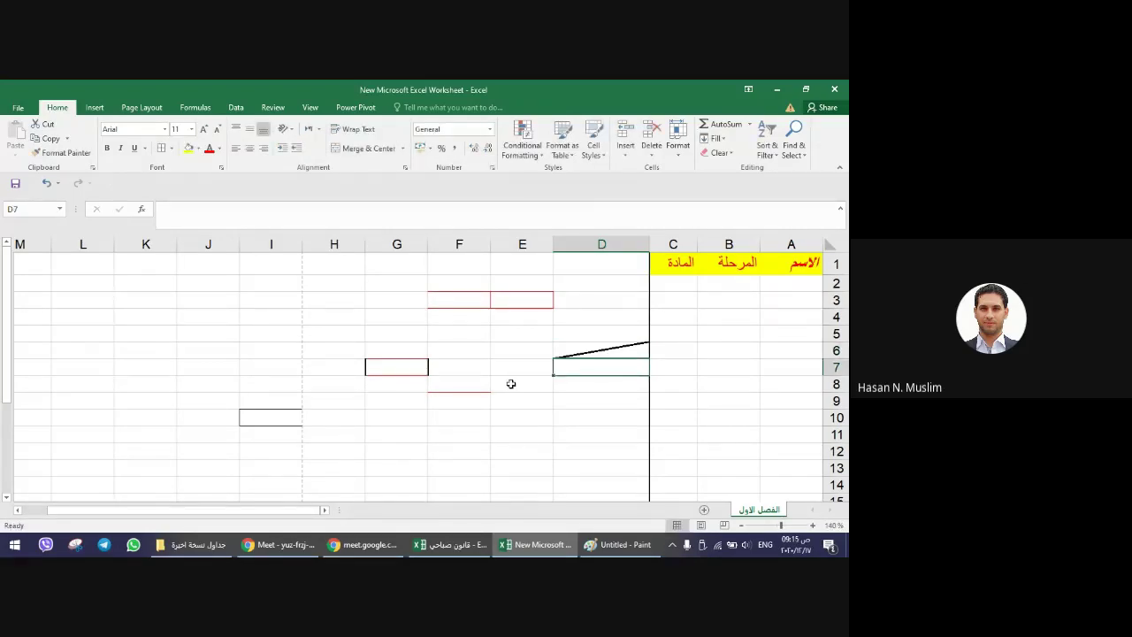
- Undo three drawn borders, removing D6's diagonal and the red lines near E3, F3 and F8
left_click(172, 148)
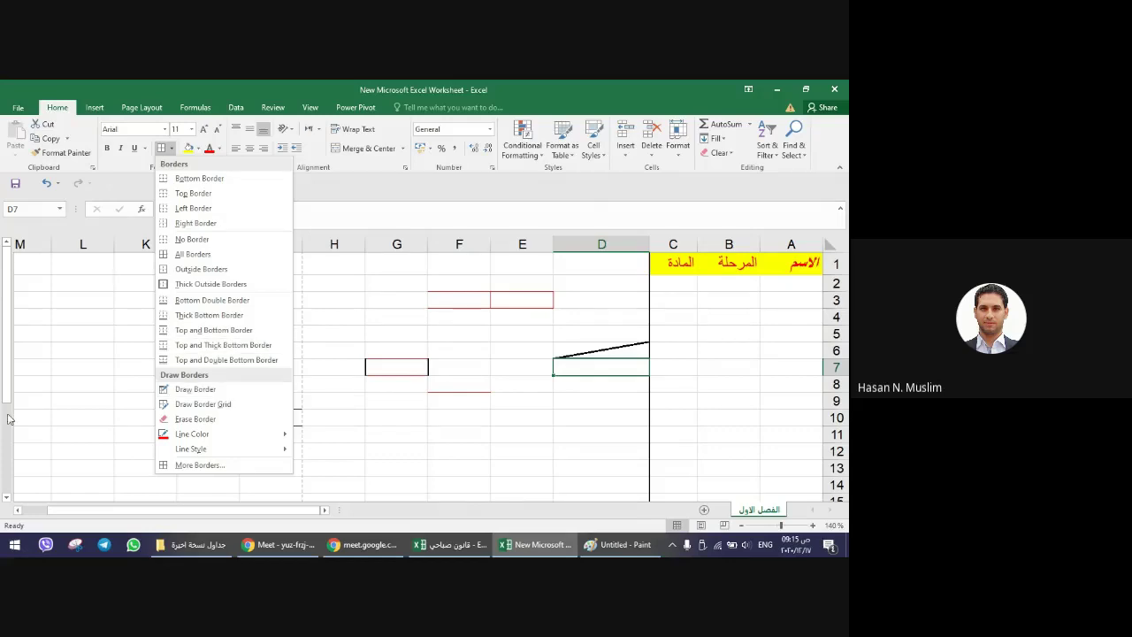
left_click(173, 391)
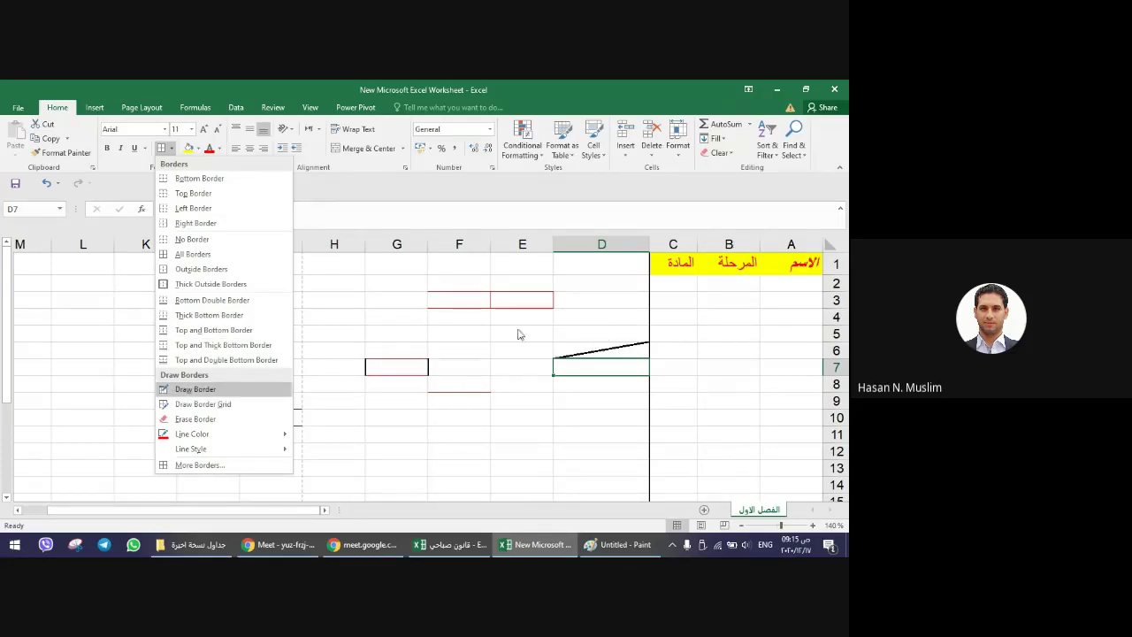
key("ctrl+z")
key("ctrl+z")
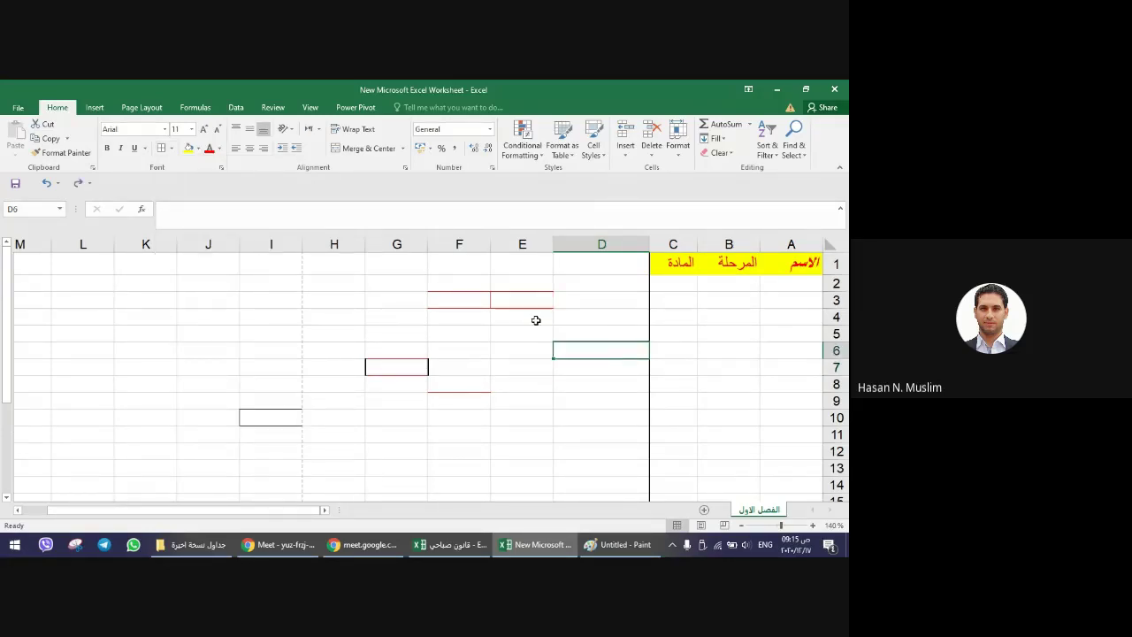
key("ctrl+z")
key("ctrl+z")
key("ctrl+z")
key("ctrl+z")
key("ctrl+z")
key("ctrl+z")
key("ctrl+z")
key("ctrl+z")
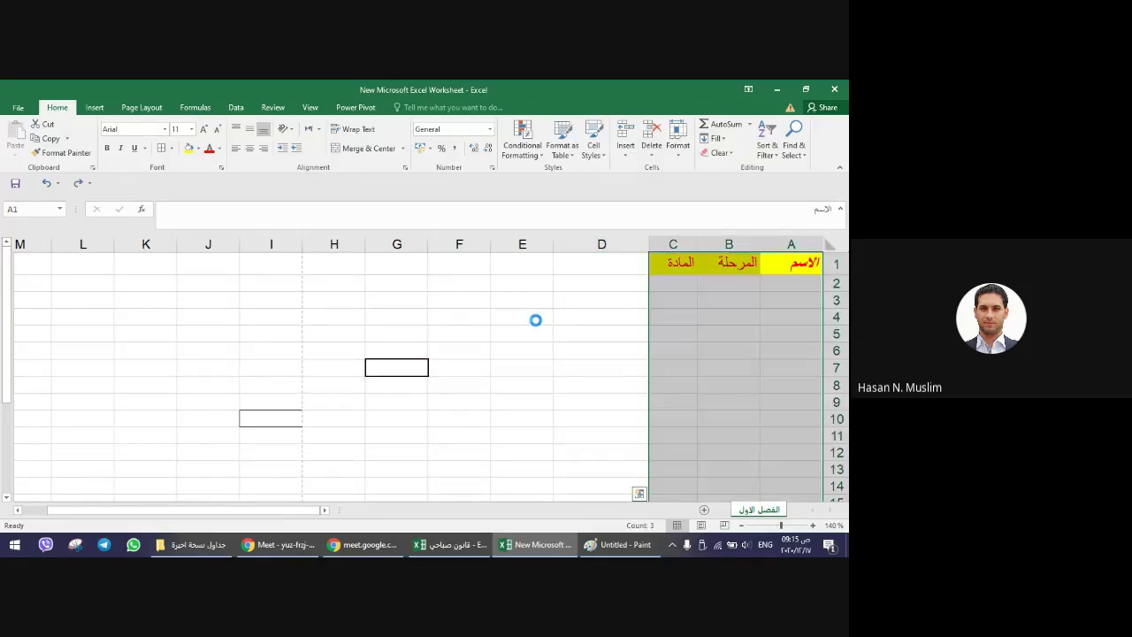
key("ctrl+z")
key("ctrl+z")
- Look over the fill colour choices on cells A2 and A5 without applying any
left_click(509, 350)
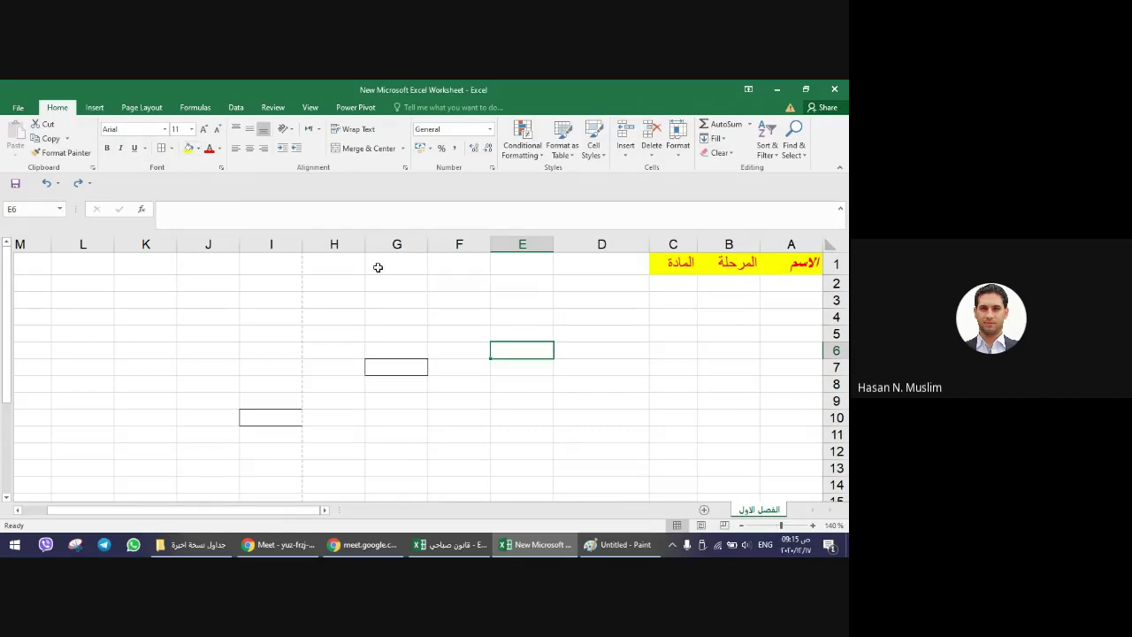
left_click(763, 283)
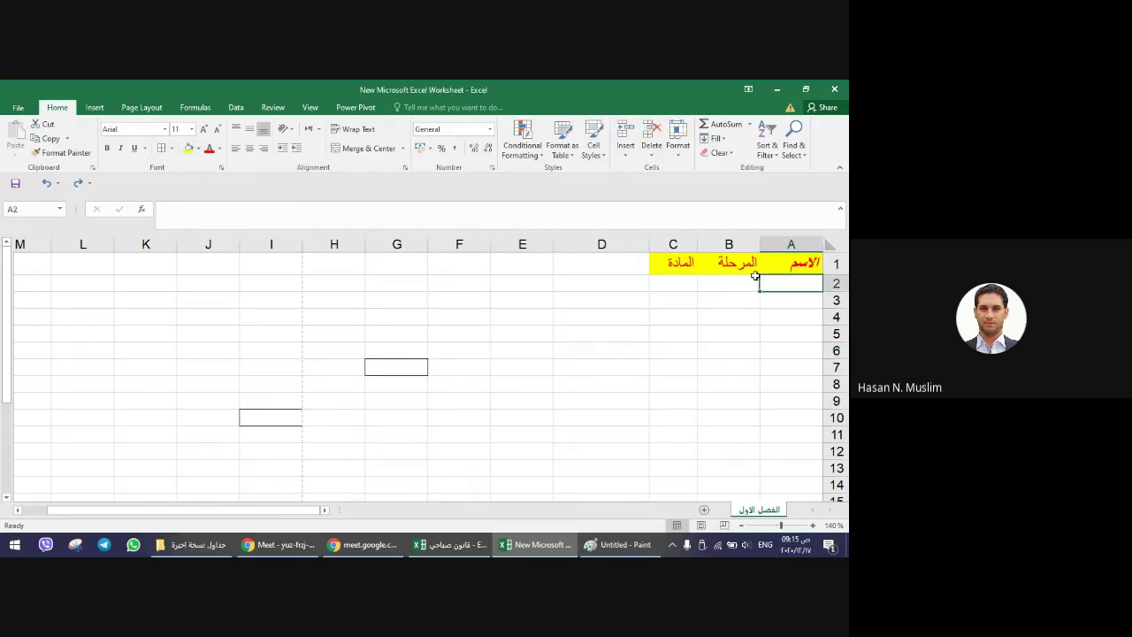
left_click(198, 148)
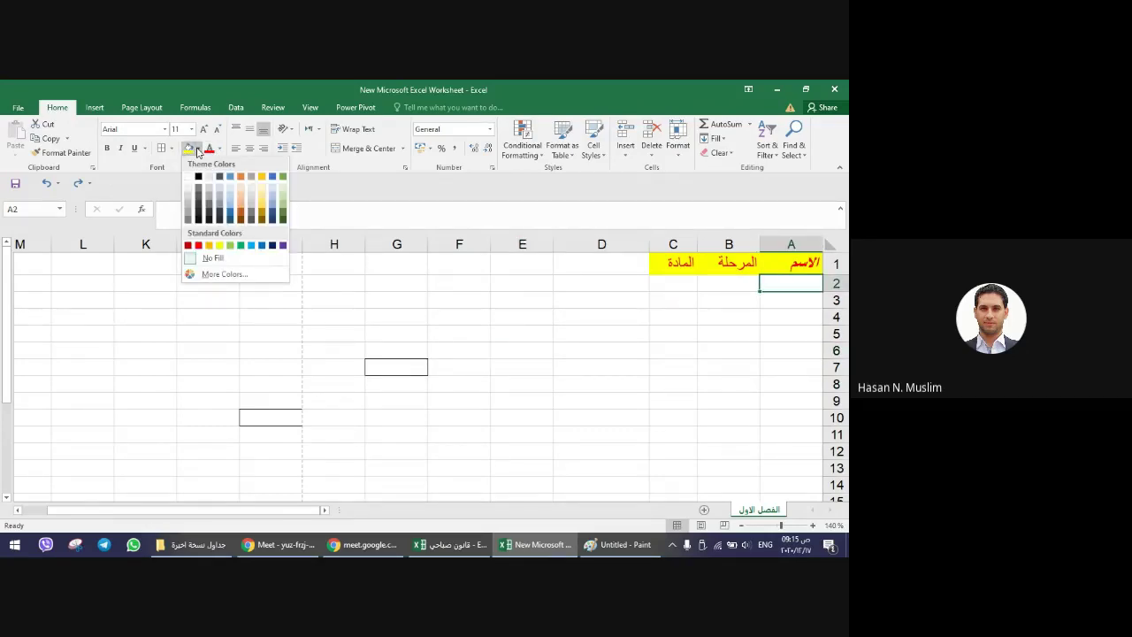
left_click(198, 150)
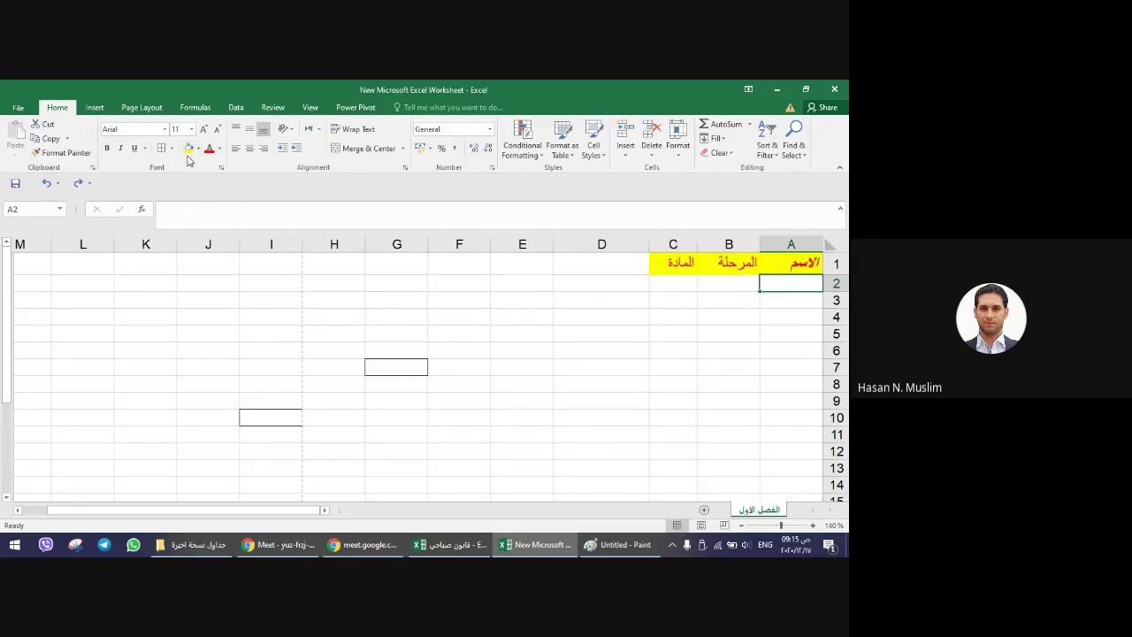
left_click(771, 334)
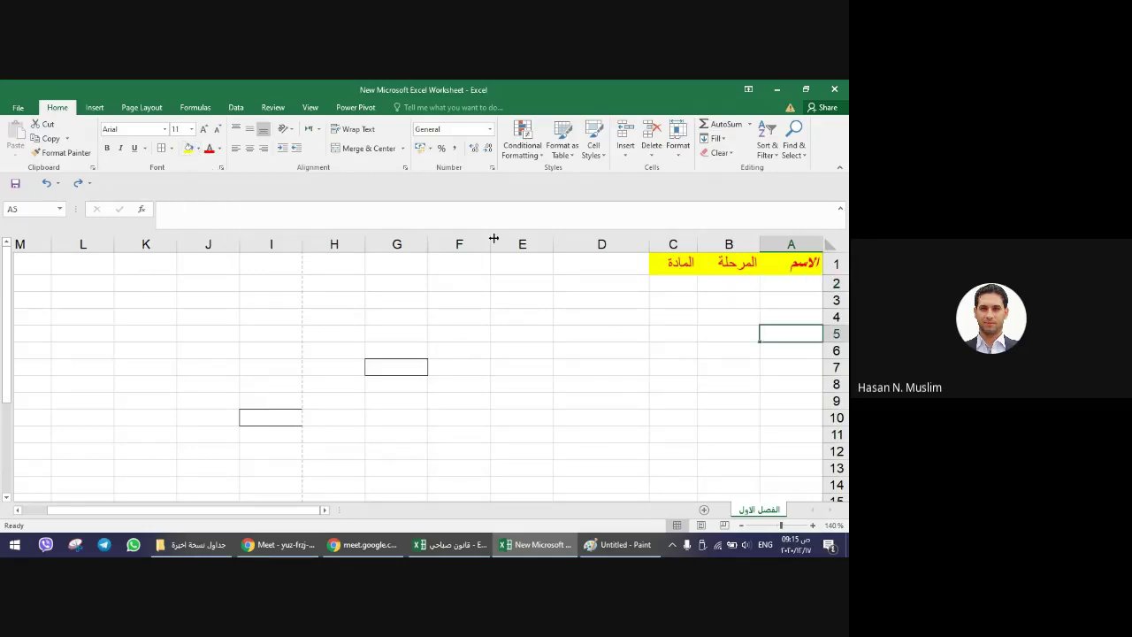
left_click(199, 148)
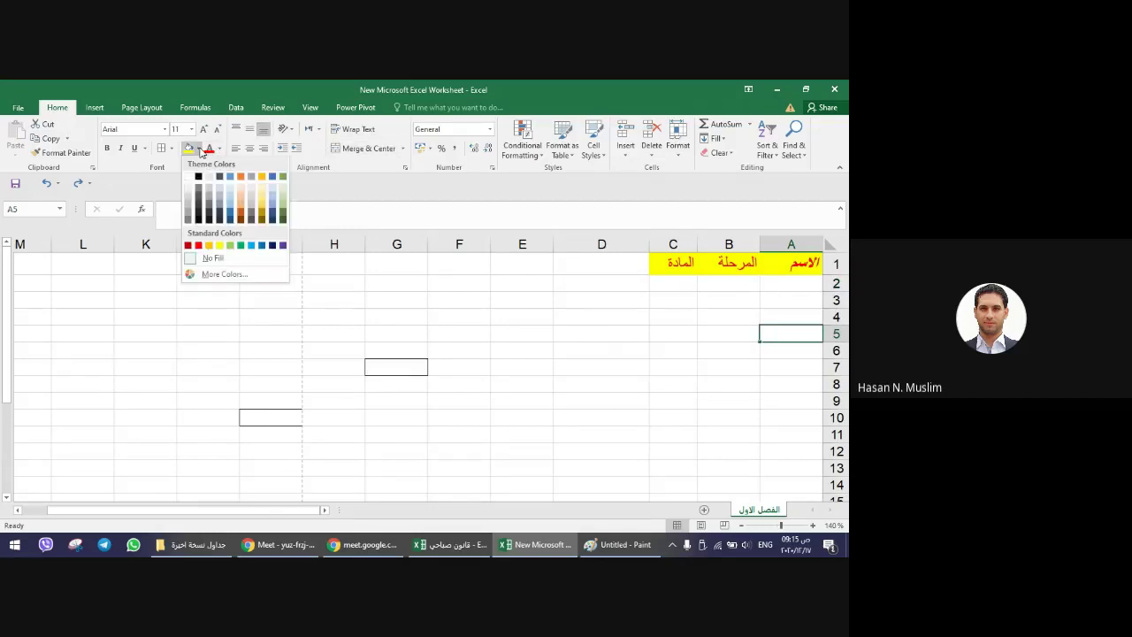
- Show the font colour palette for the name header in A1
left_click(200, 151)
left_click(220, 150)
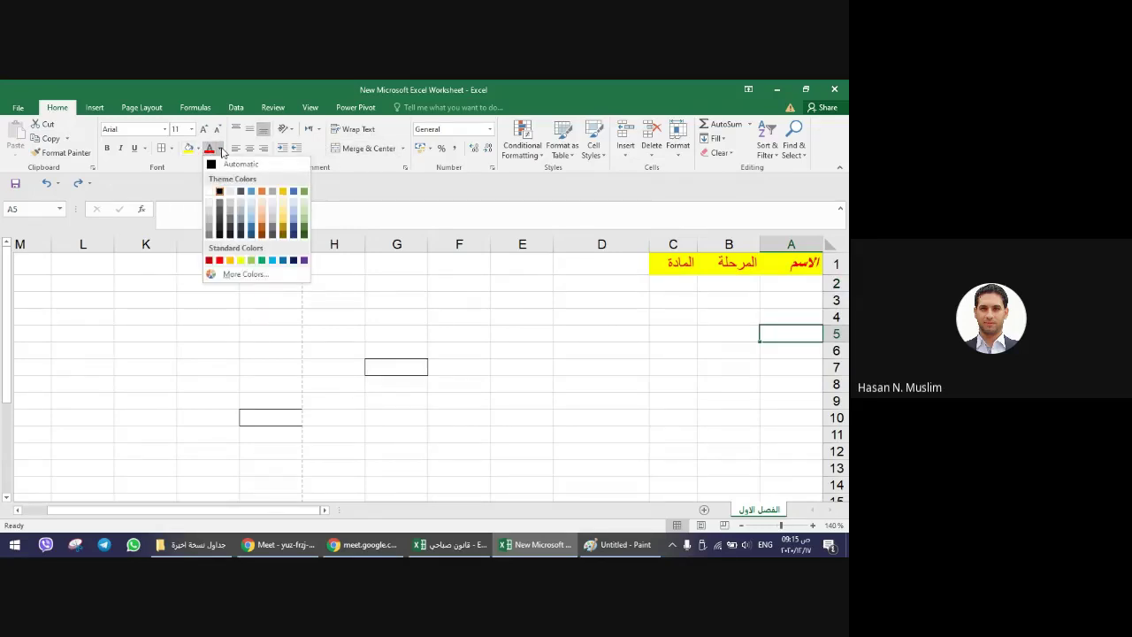
left_click(775, 272)
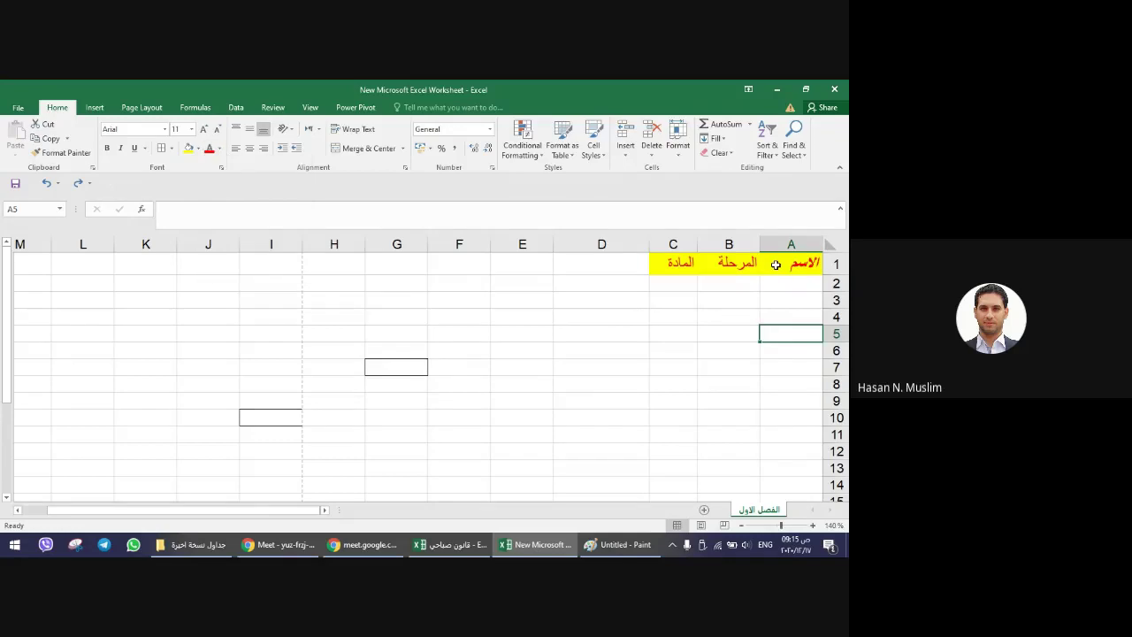
left_click(776, 265)
left_click(219, 150)
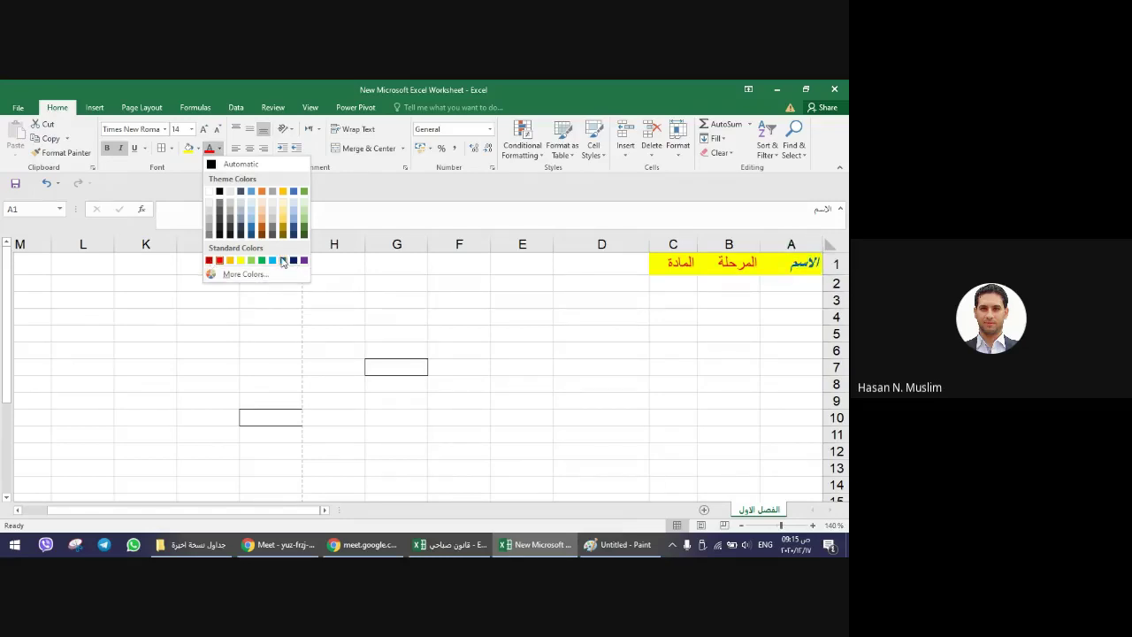
left_click(520, 391)
left_click(192, 130)
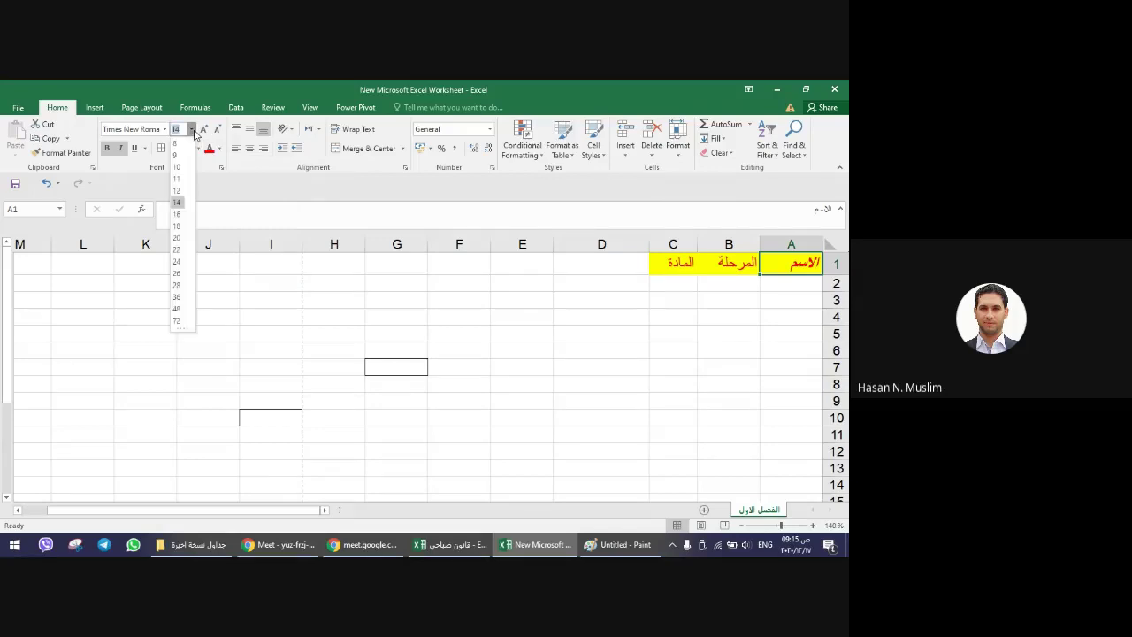
left_click(176, 262)
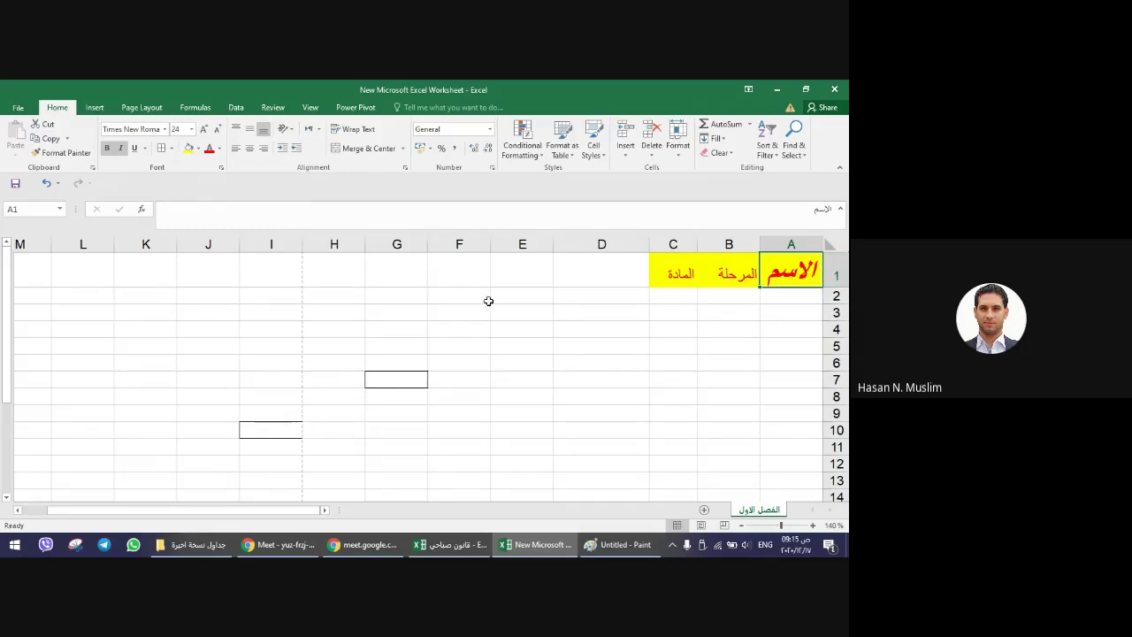
left_click(191, 129)
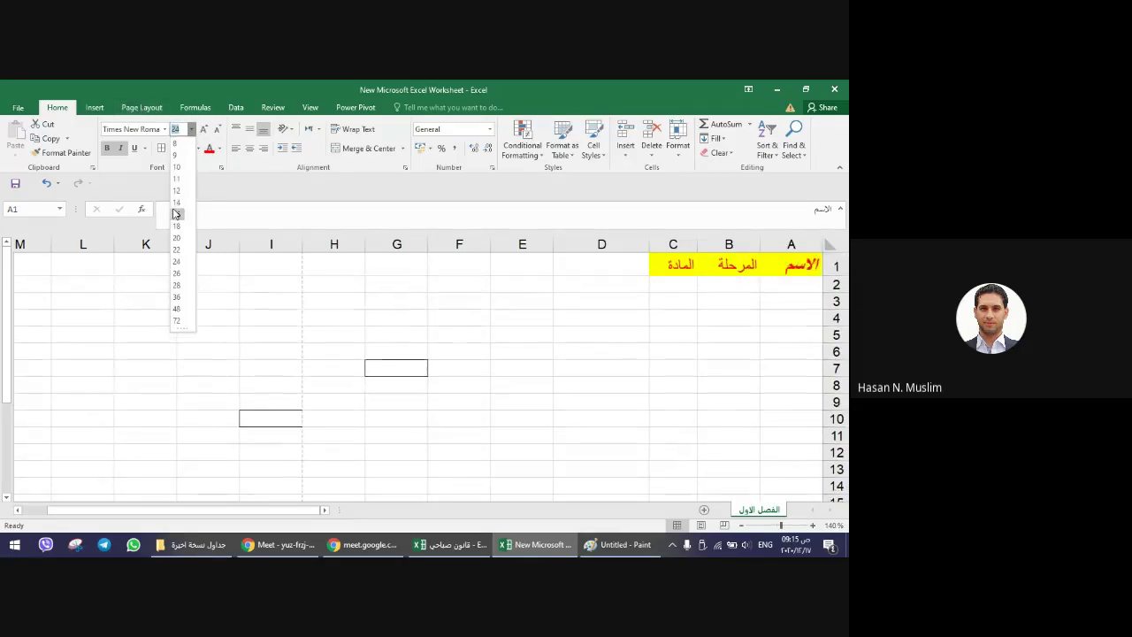
left_click(177, 202)
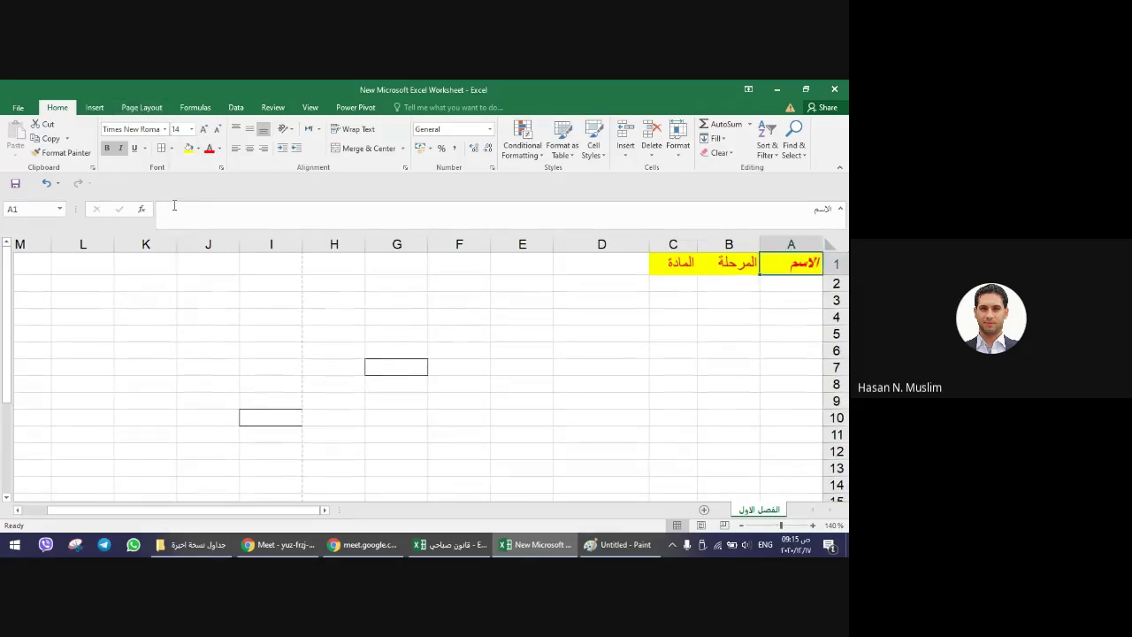
left_click(164, 129)
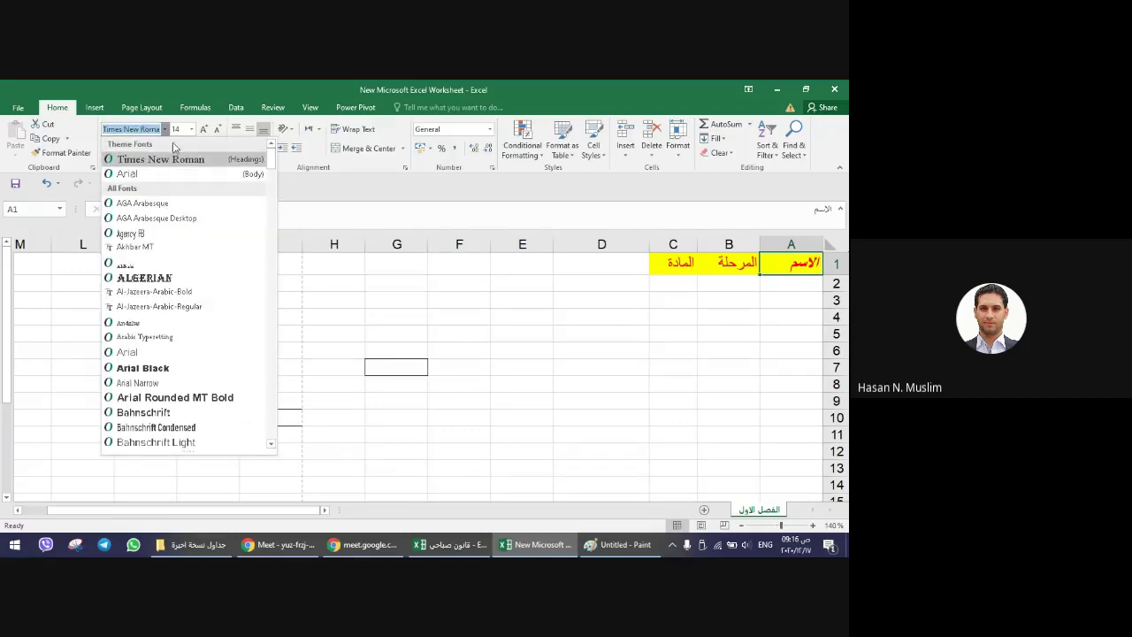
scroll(233, 292, "down", 2)
scroll(236, 286, "up", 5)
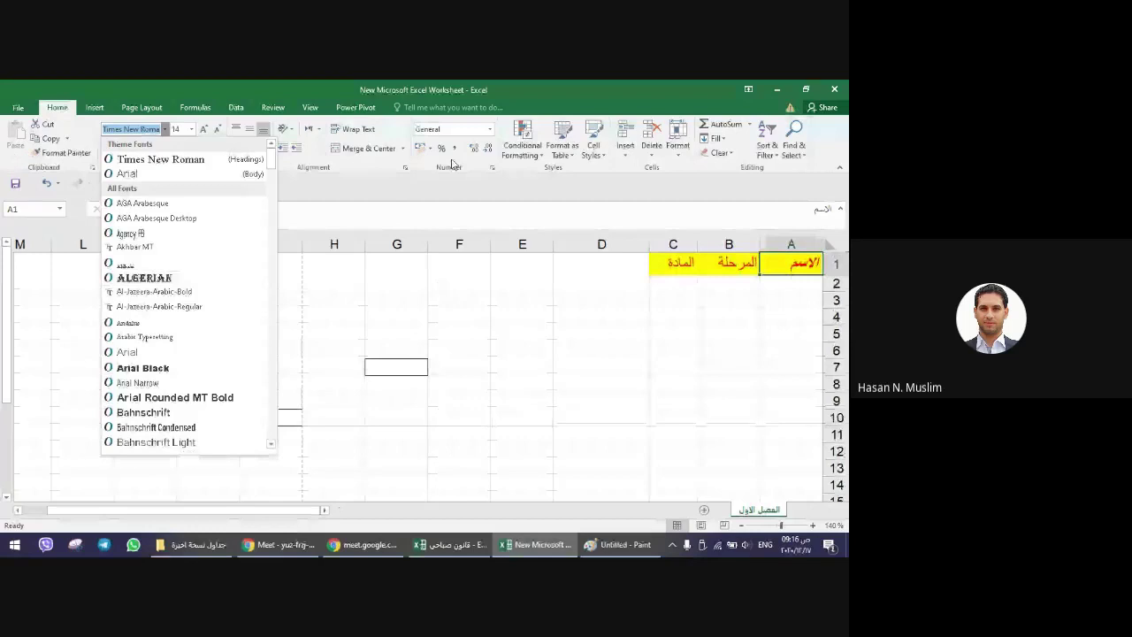
left_click(518, 316)
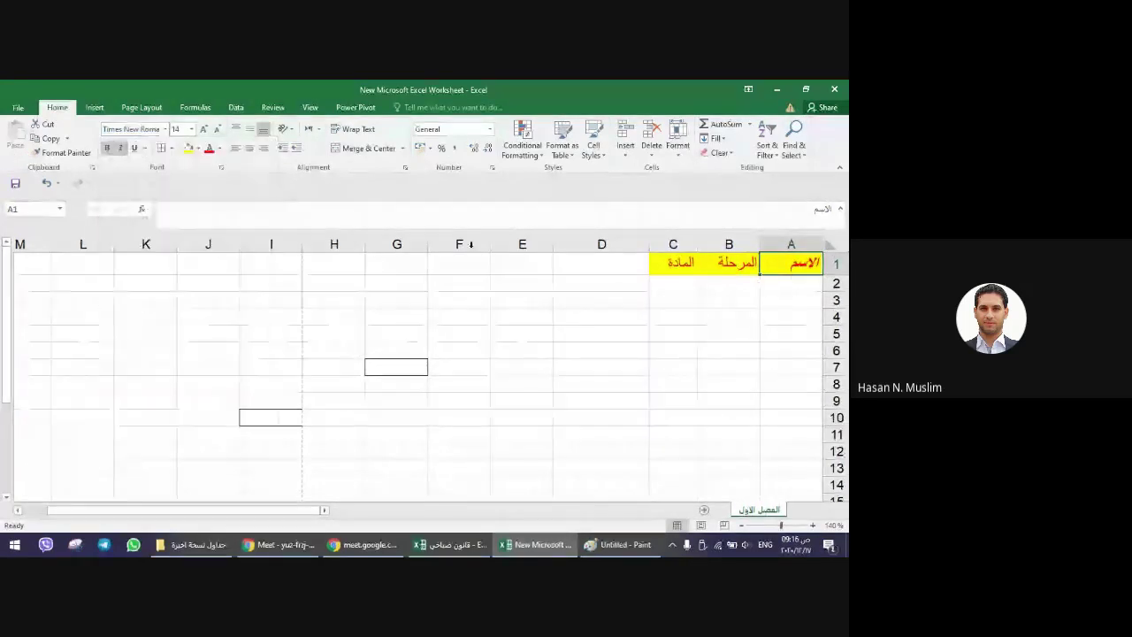
left_click(203, 129)
left_click(204, 129)
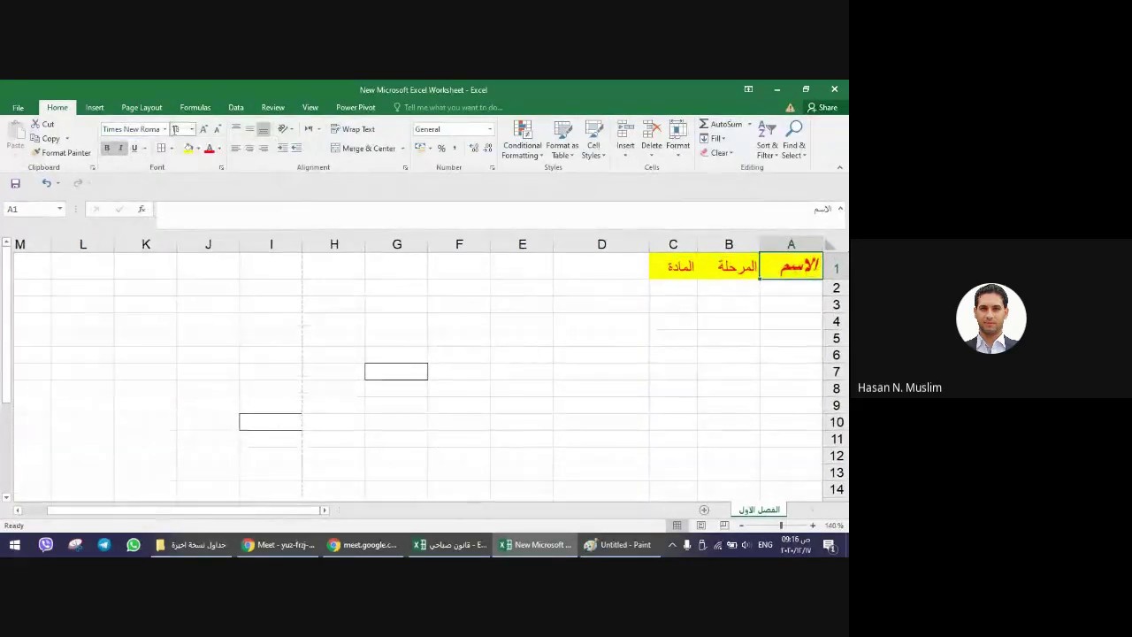
left_click(204, 129)
left_click(203, 129)
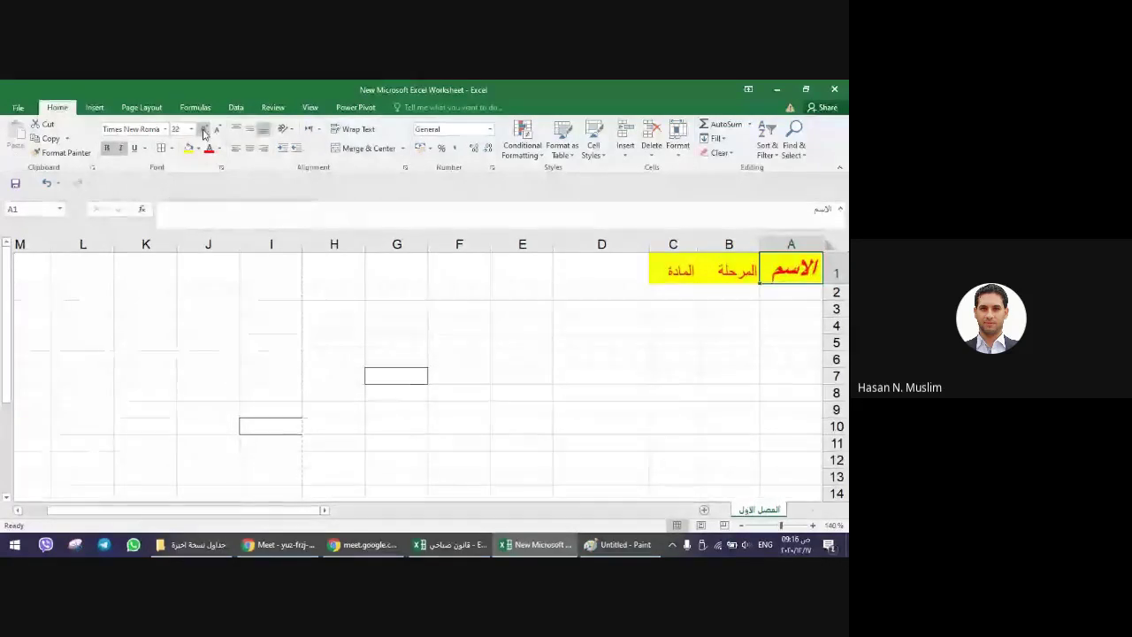
left_click(203, 130)
left_click(204, 129)
left_click(204, 129)
left_click(215, 130)
left_click(215, 130)
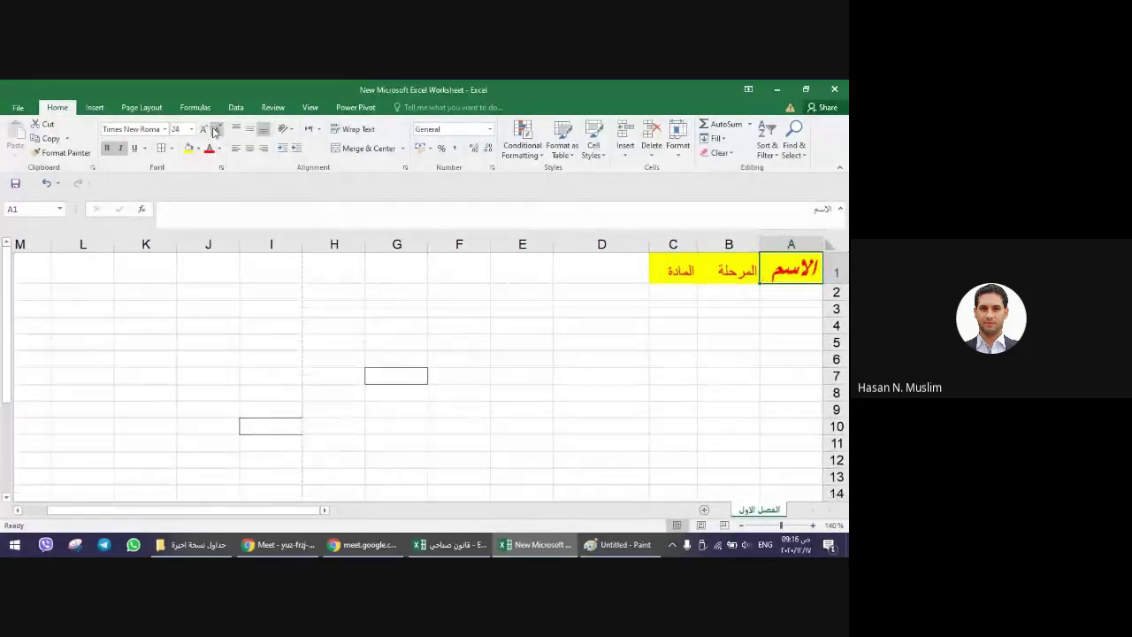
left_click(215, 130)
left_click(215, 130)
left_click(215, 130)
left_click(215, 130)
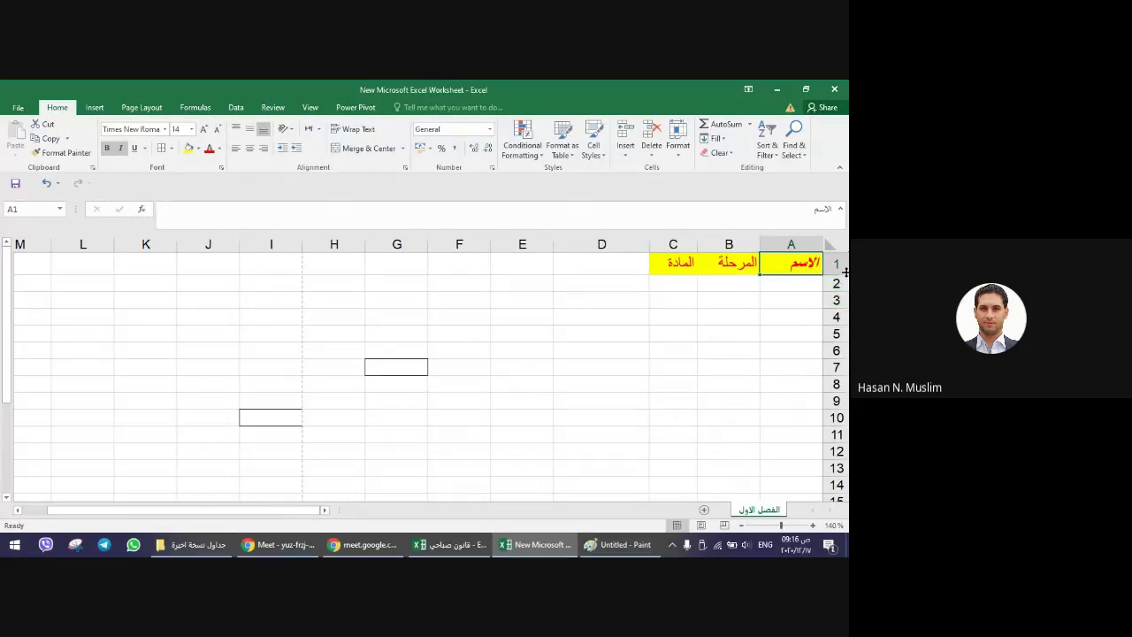
- Make header row 1 taller and right-align the name heading in A1
left_click_drag(845, 274, 841, 290)
left_click(605, 405)
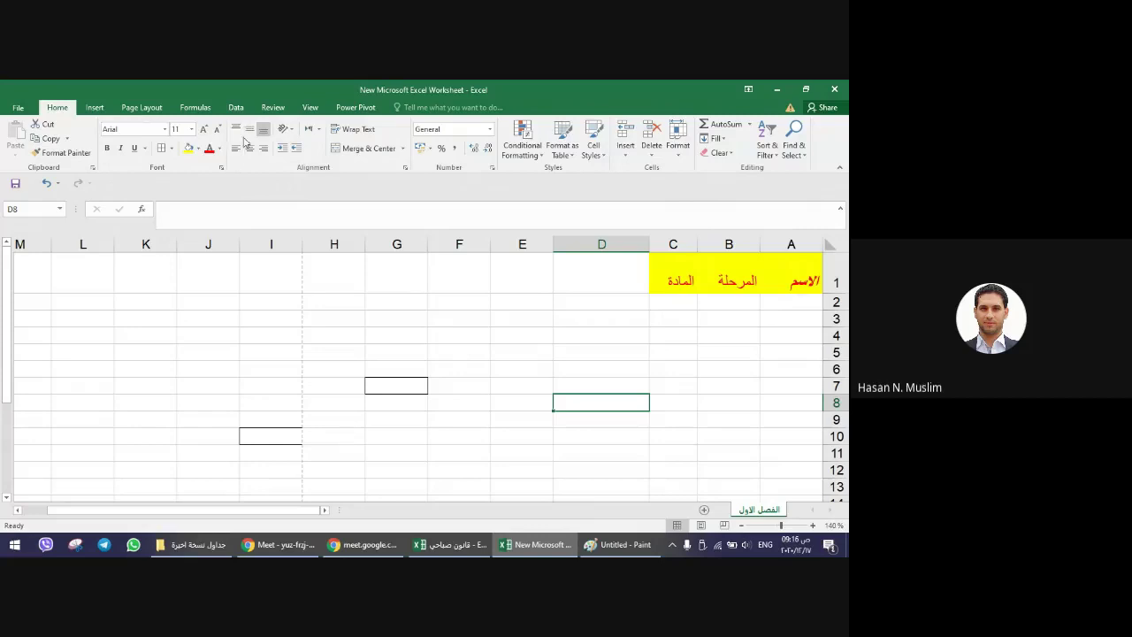
left_click(798, 269)
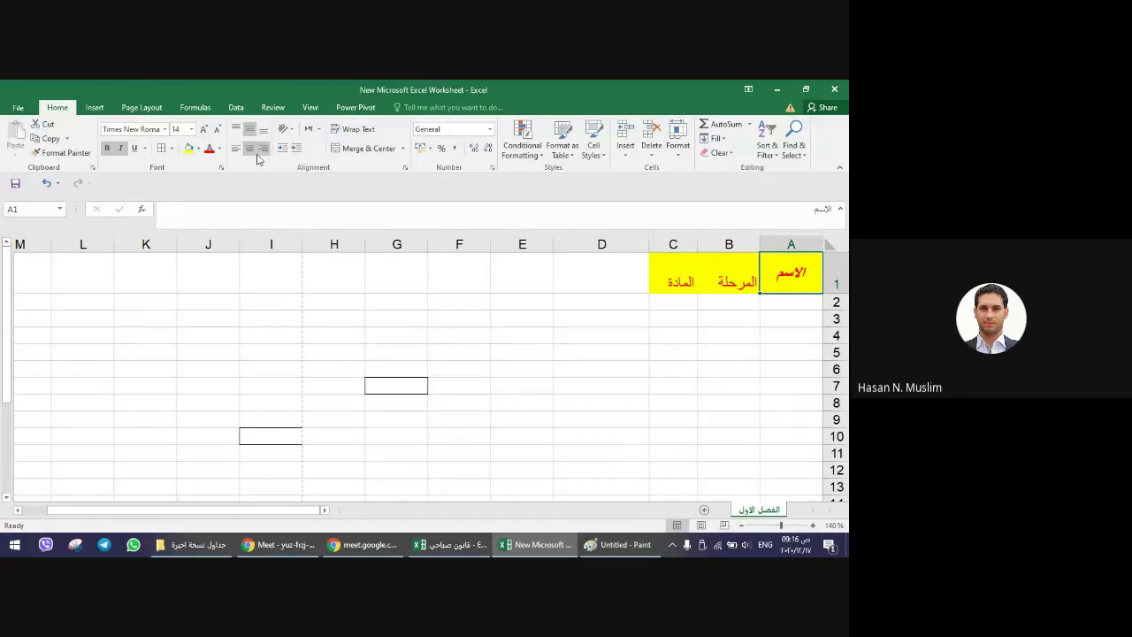
left_click(250, 149)
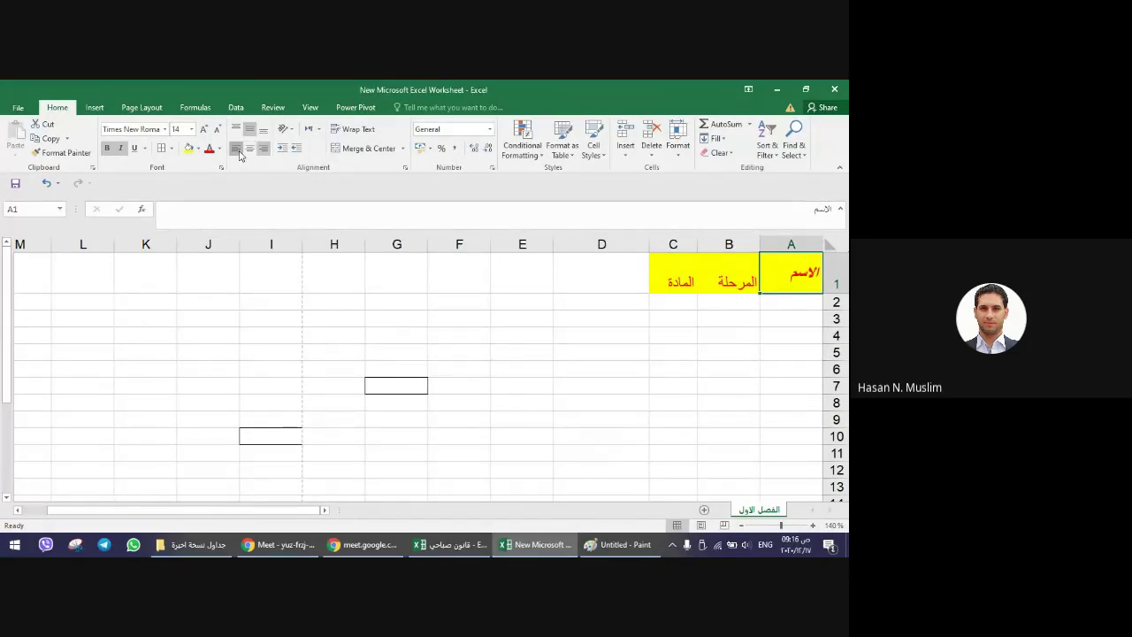
left_click(235, 149)
left_click(267, 150)
- Try the text direction and left, centre and right alignments on the A1 heading
left_click(320, 130)
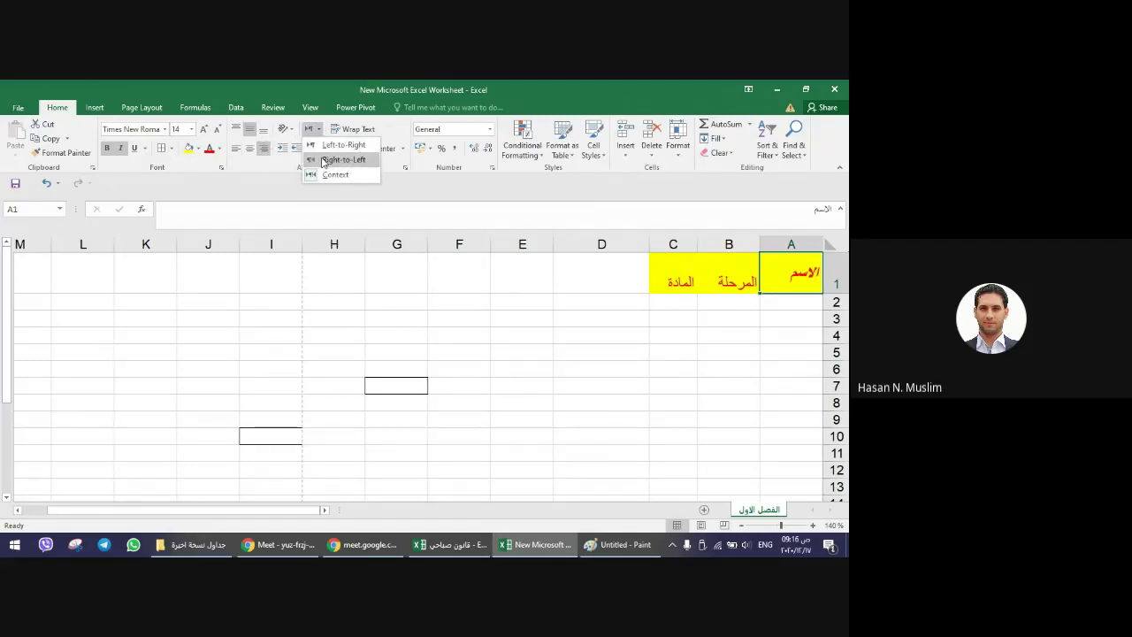
left_click(323, 160)
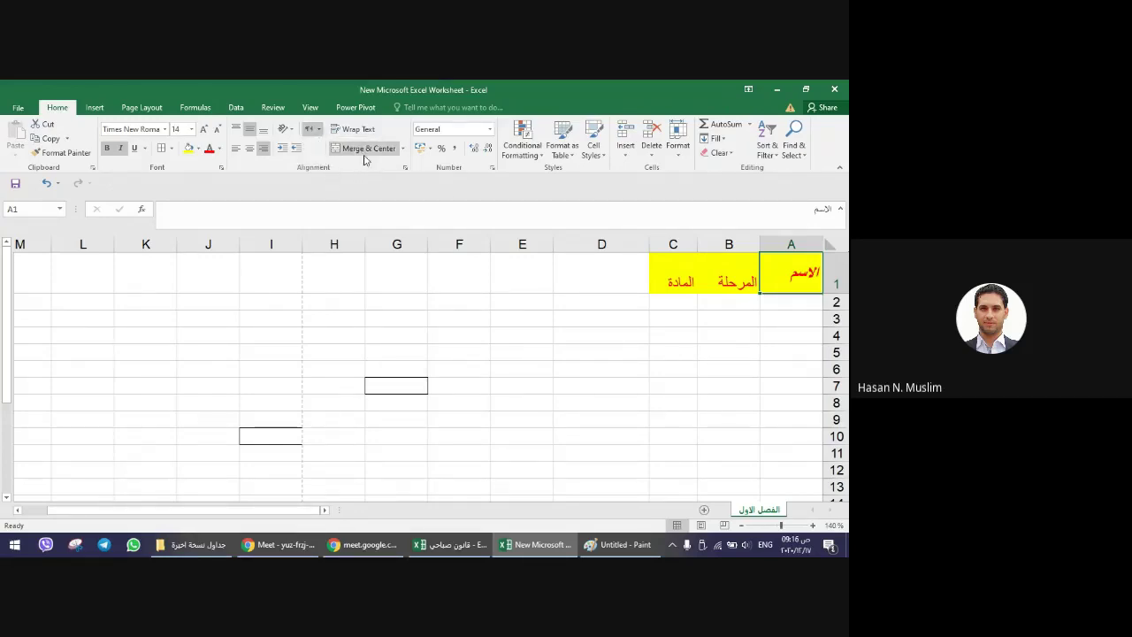
left_click(317, 129)
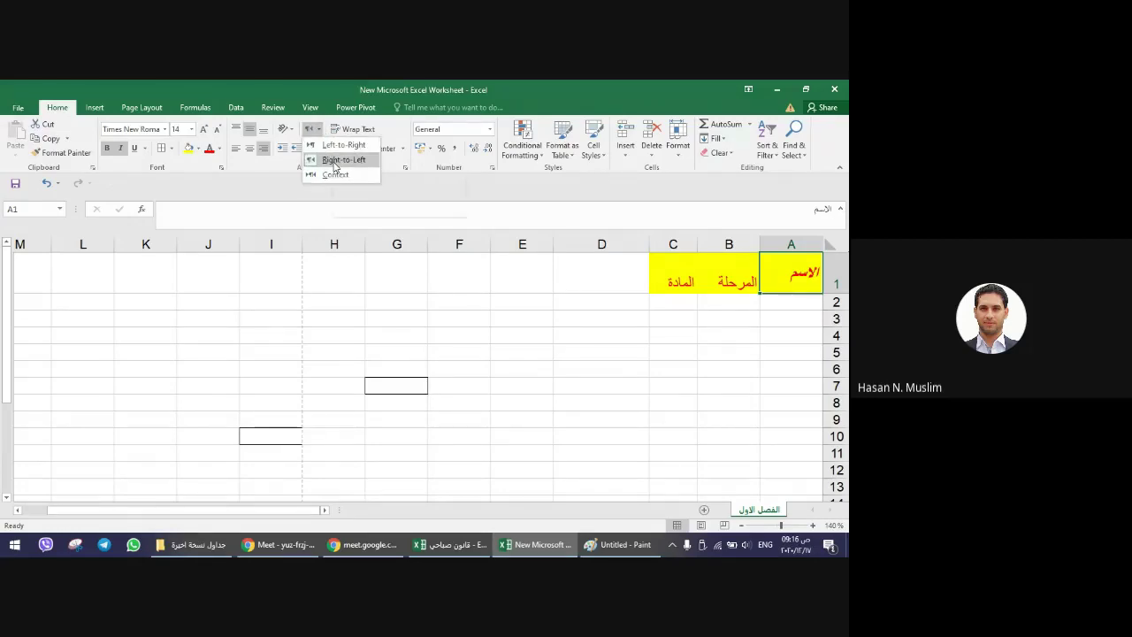
left_click(336, 161)
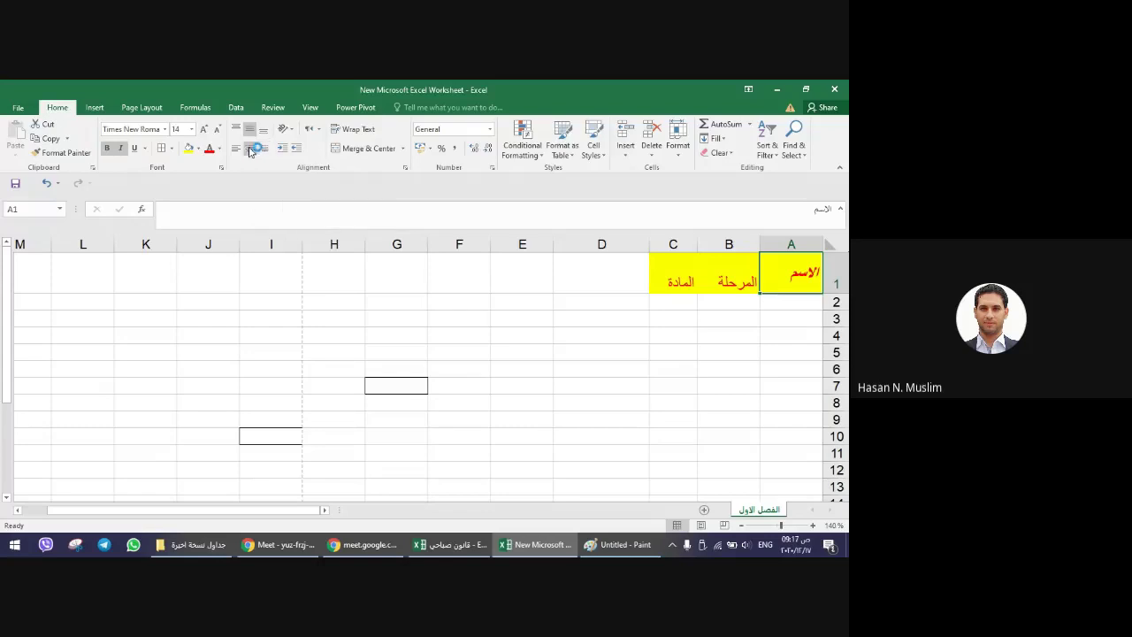
left_click(250, 149)
left_click(268, 150)
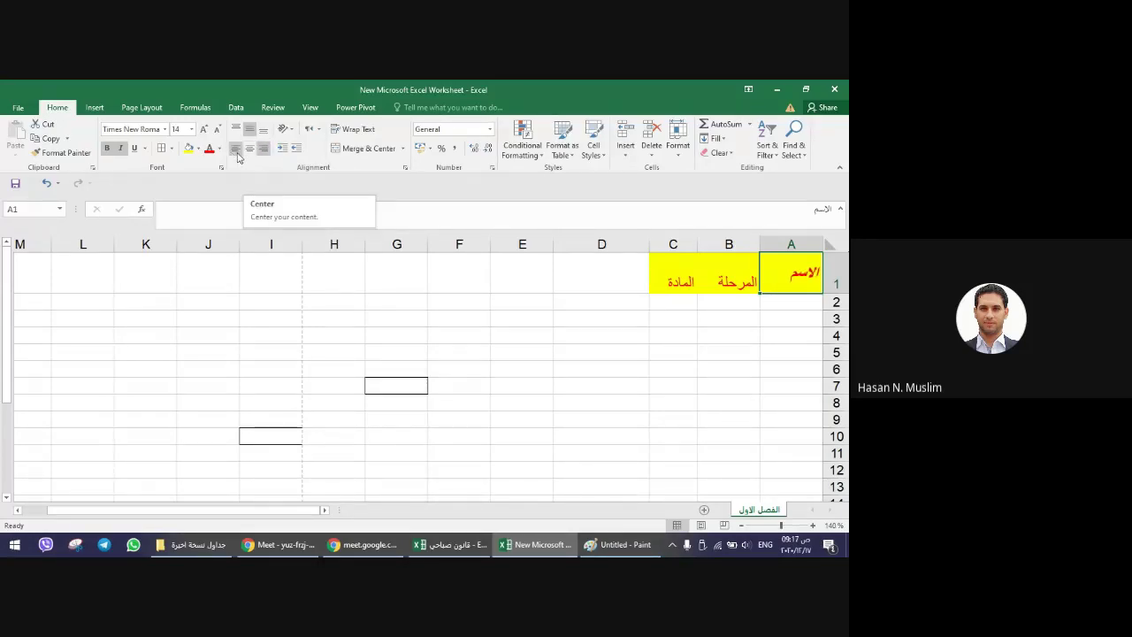
left_click(236, 153)
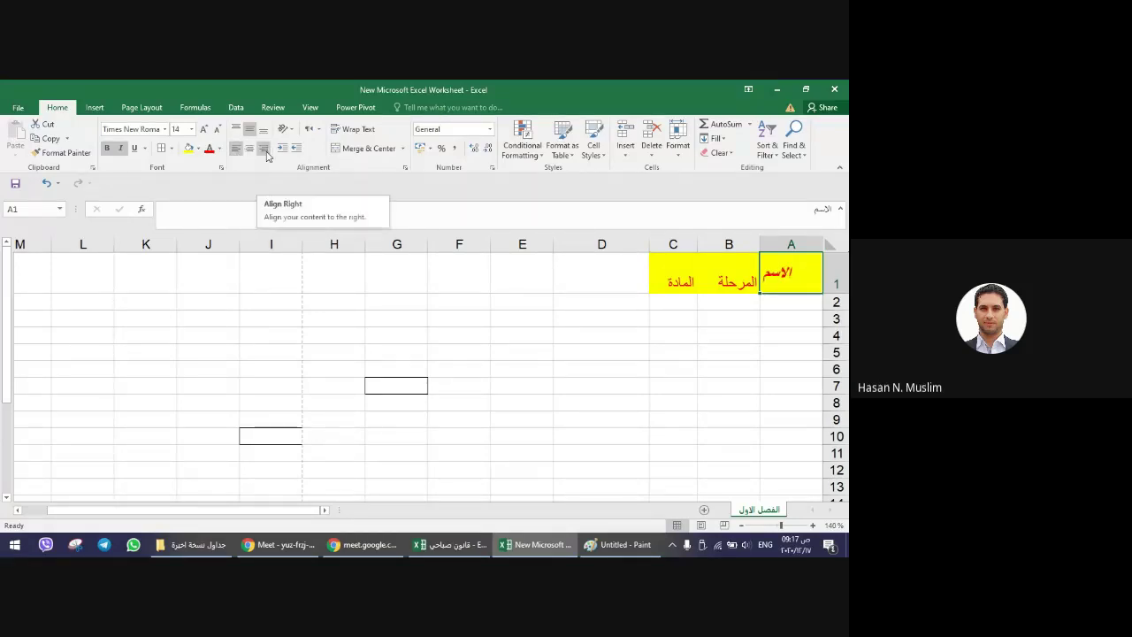
- Centre the A1 heading vertically while keeping it aligned right
left_click(264, 151)
left_click(262, 131)
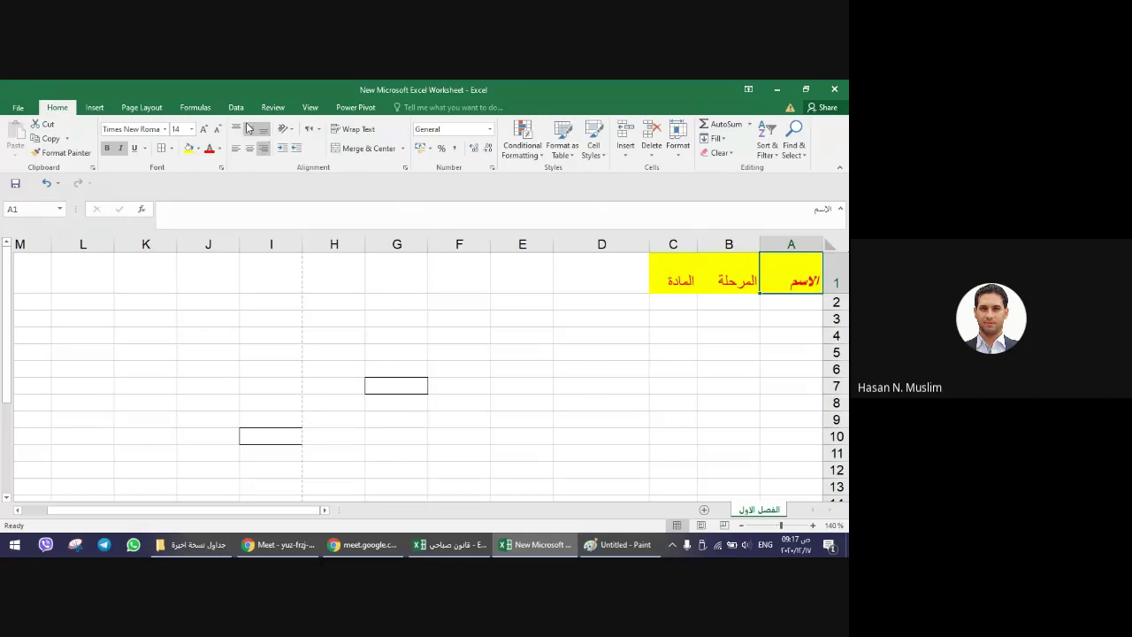
left_click(237, 131)
left_click(237, 131)
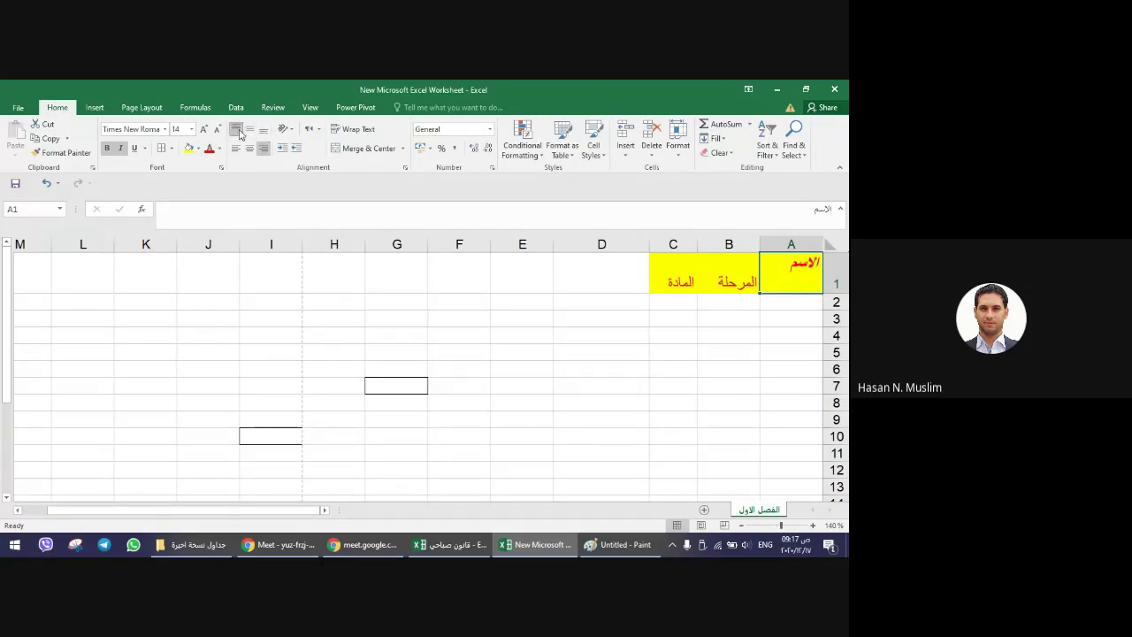
left_click(250, 129)
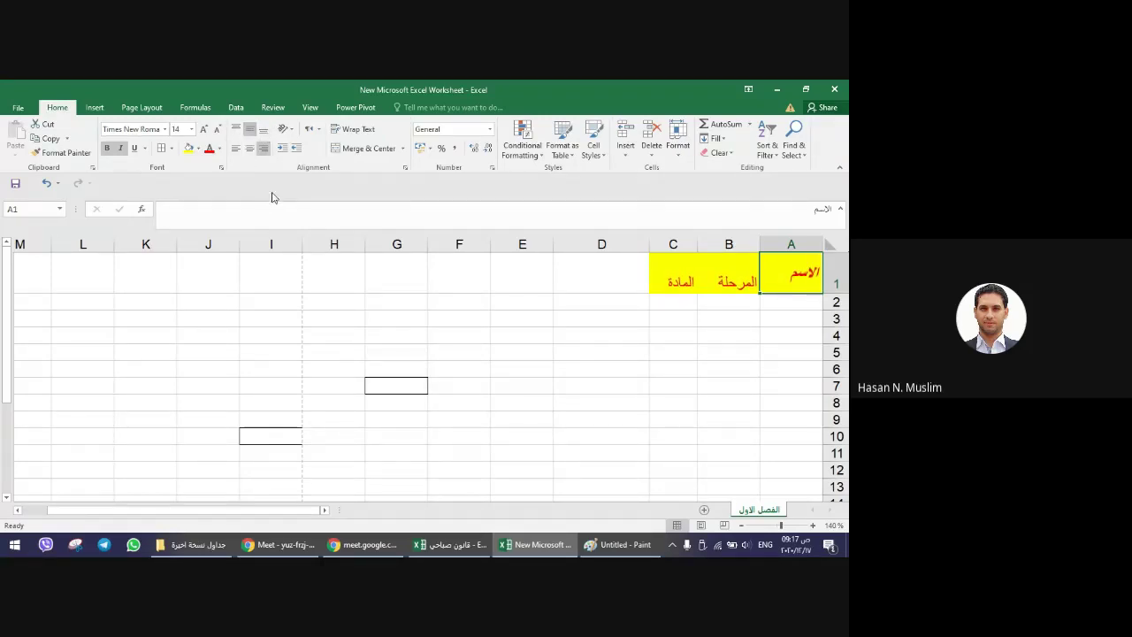
left_click(264, 149)
left_click_drag(809, 270, 708, 282)
left_click(548, 367)
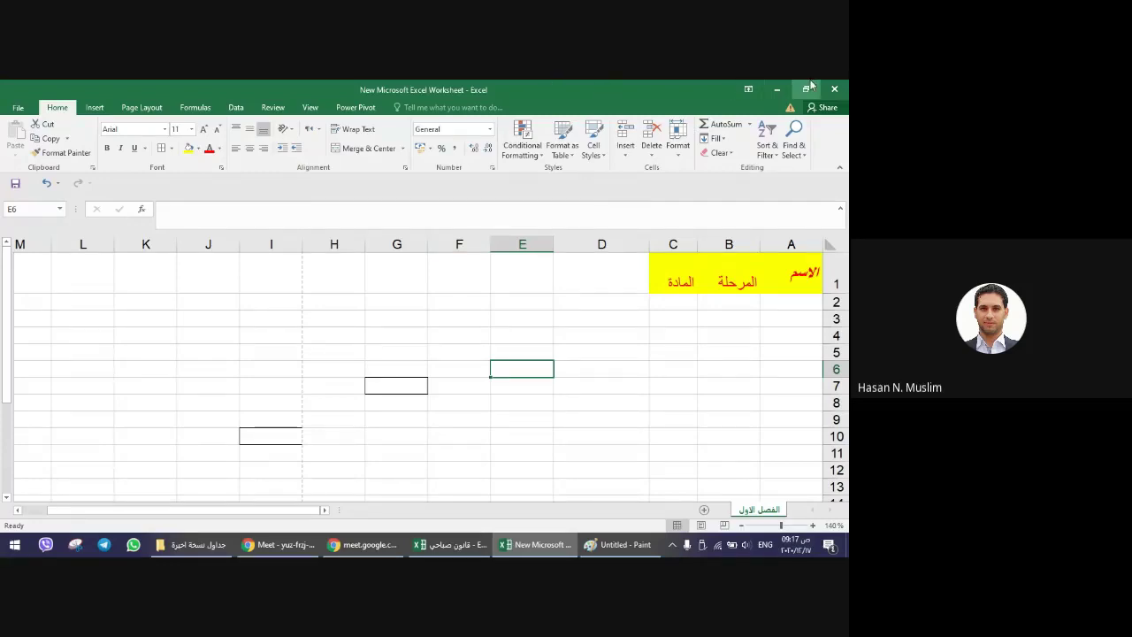
- Browse the Orientation options, glance at the timetable workbook, then bring Google Meet forward
left_click(295, 130)
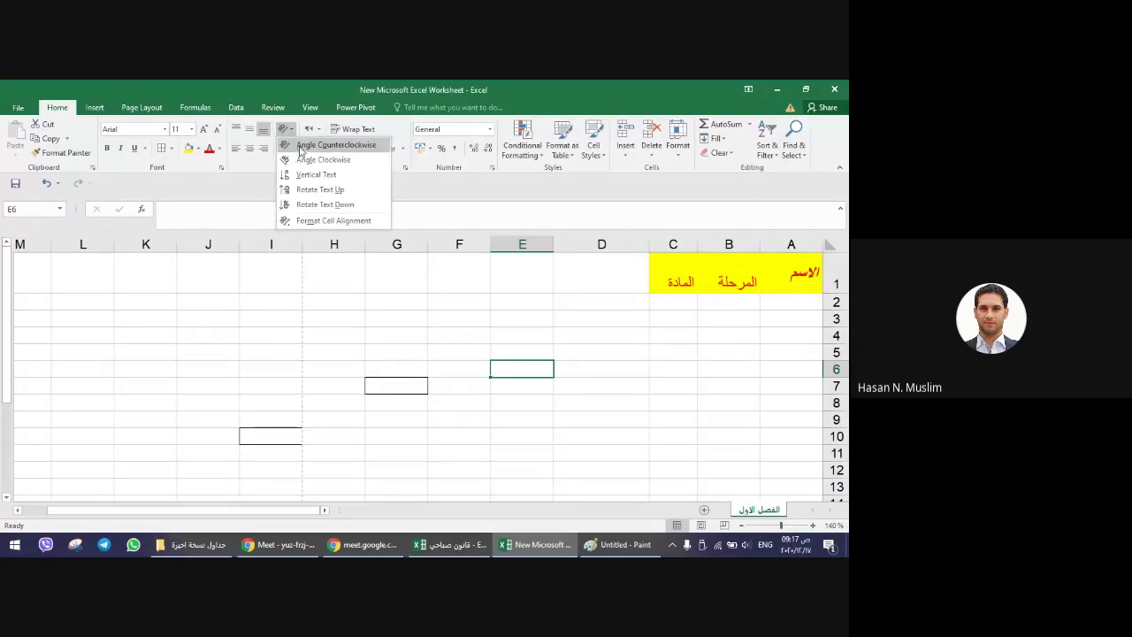
left_click(451, 545)
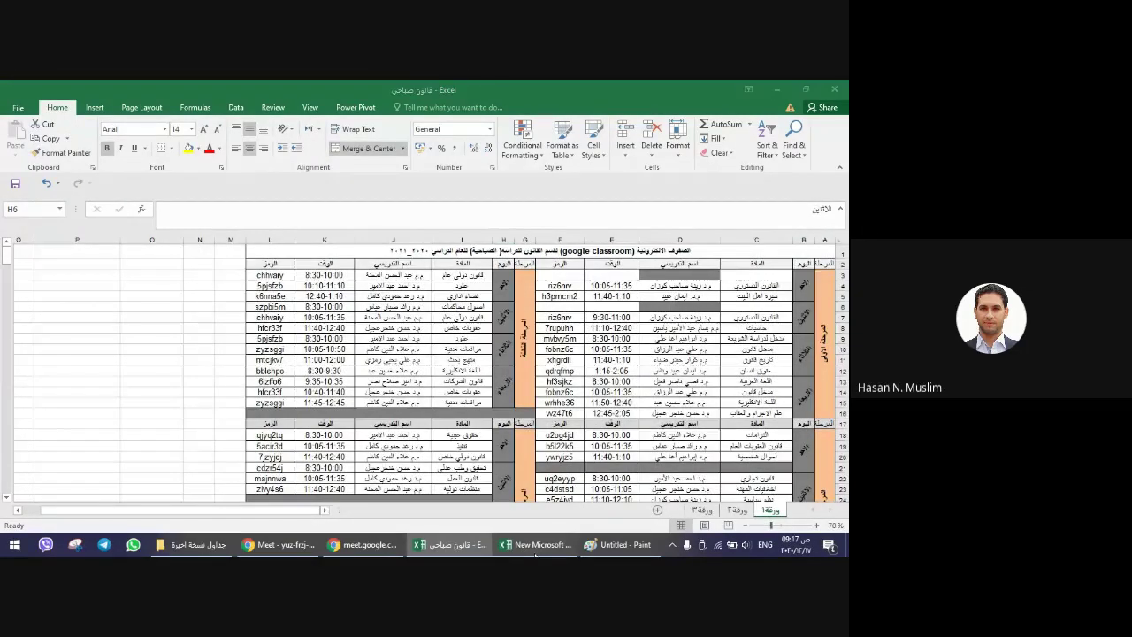
left_click(536, 545)
left_click(289, 130)
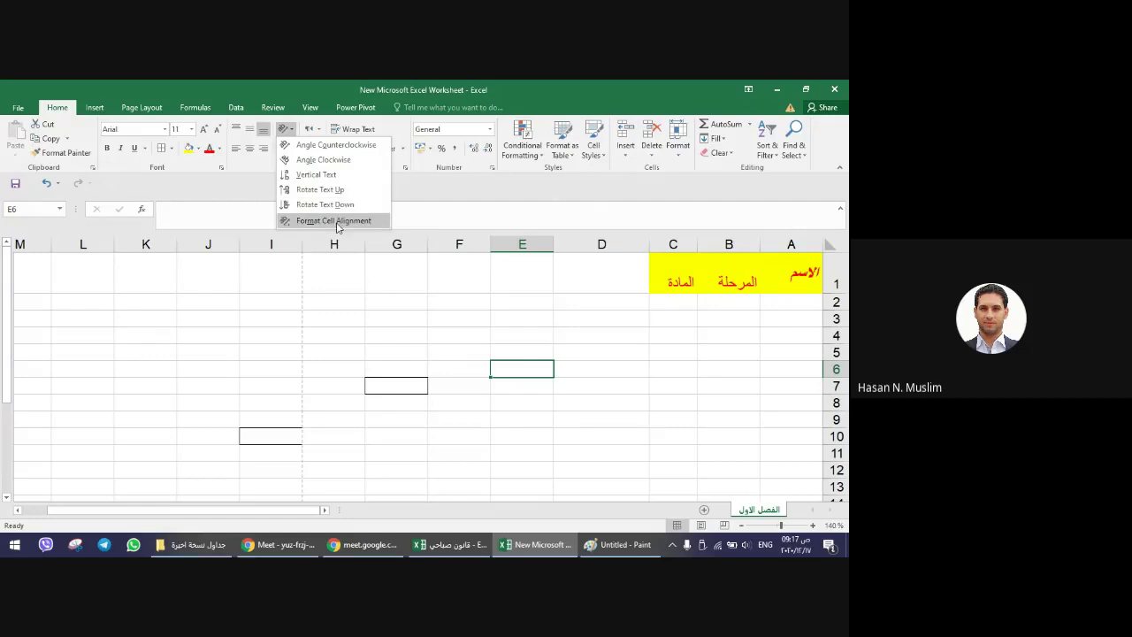
left_click(295, 130)
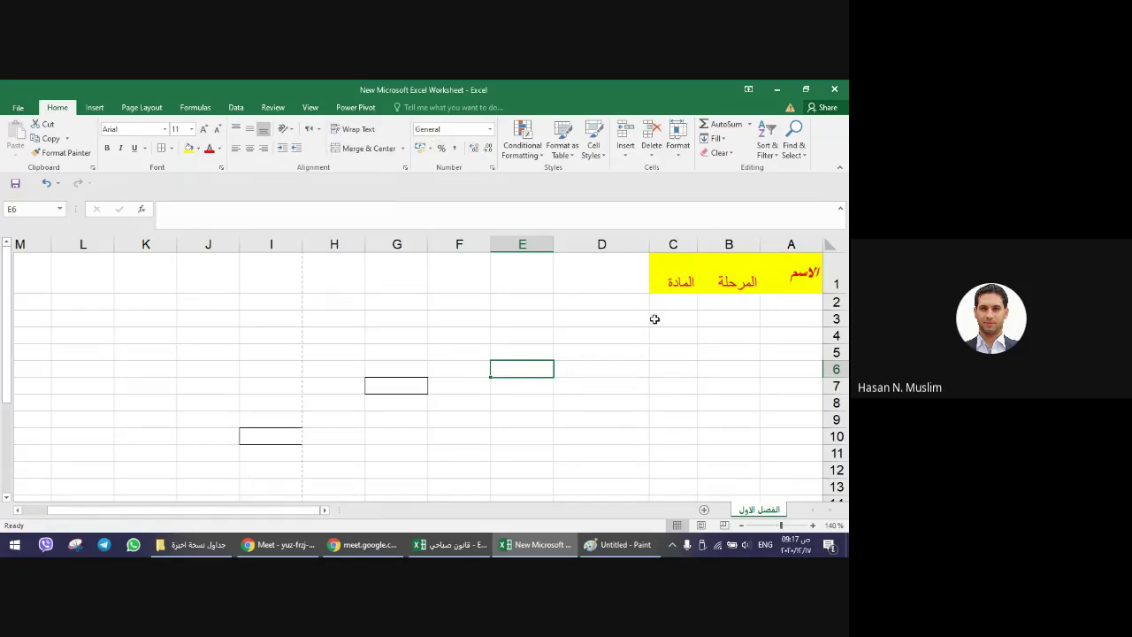
left_click(281, 546)
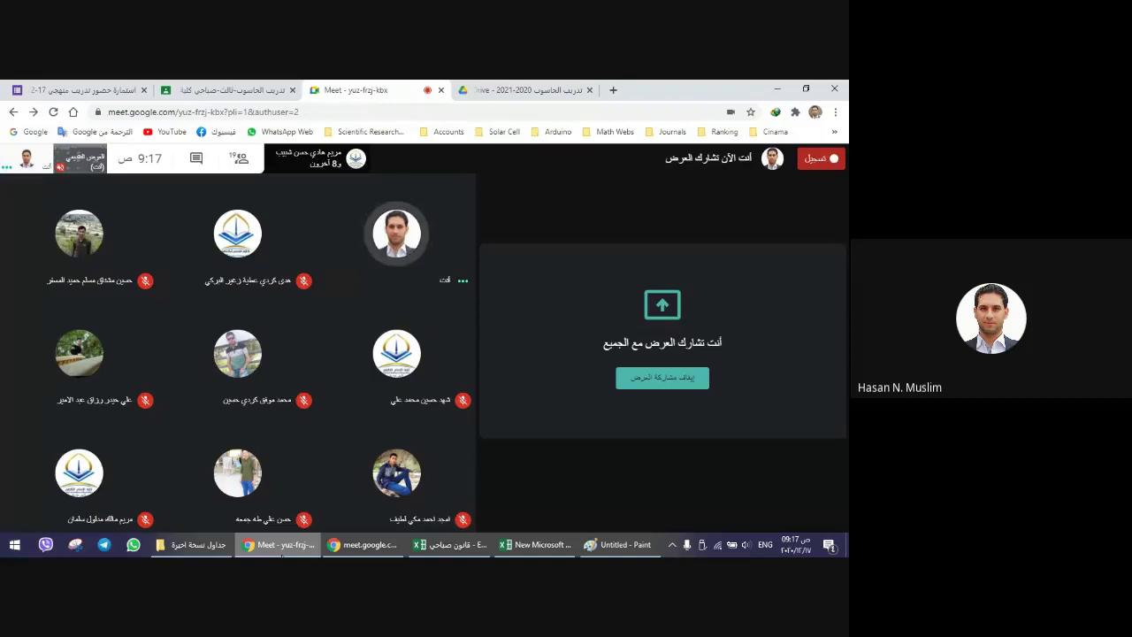
- Review the Meet participant list, close it, and return to the Excel worksheet
mouse_move(637, 392)
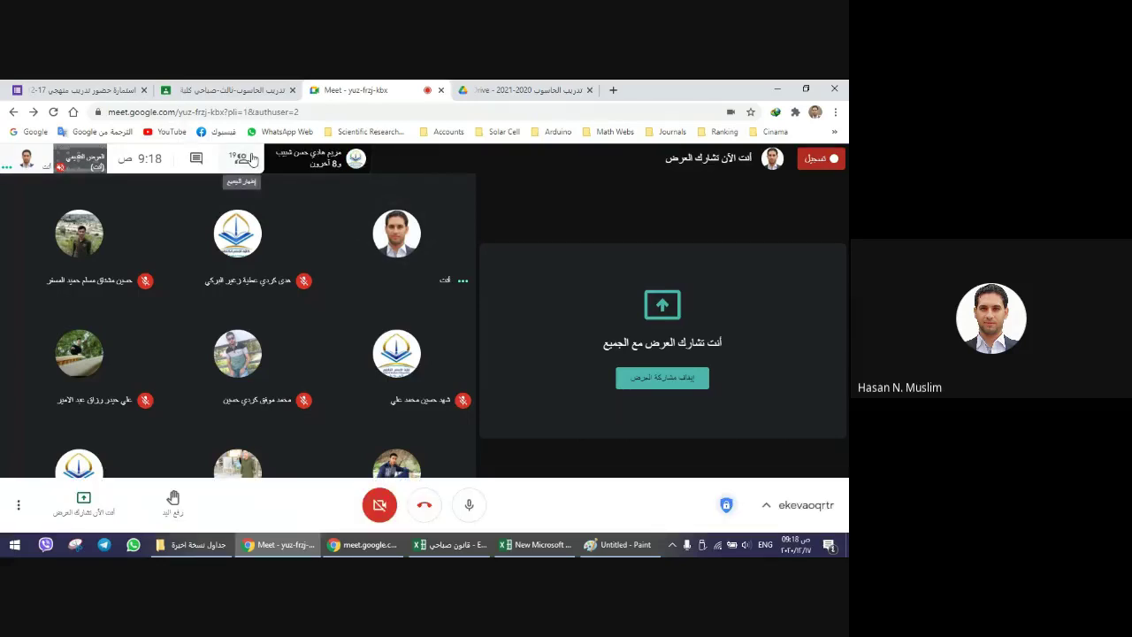
left_click(252, 160)
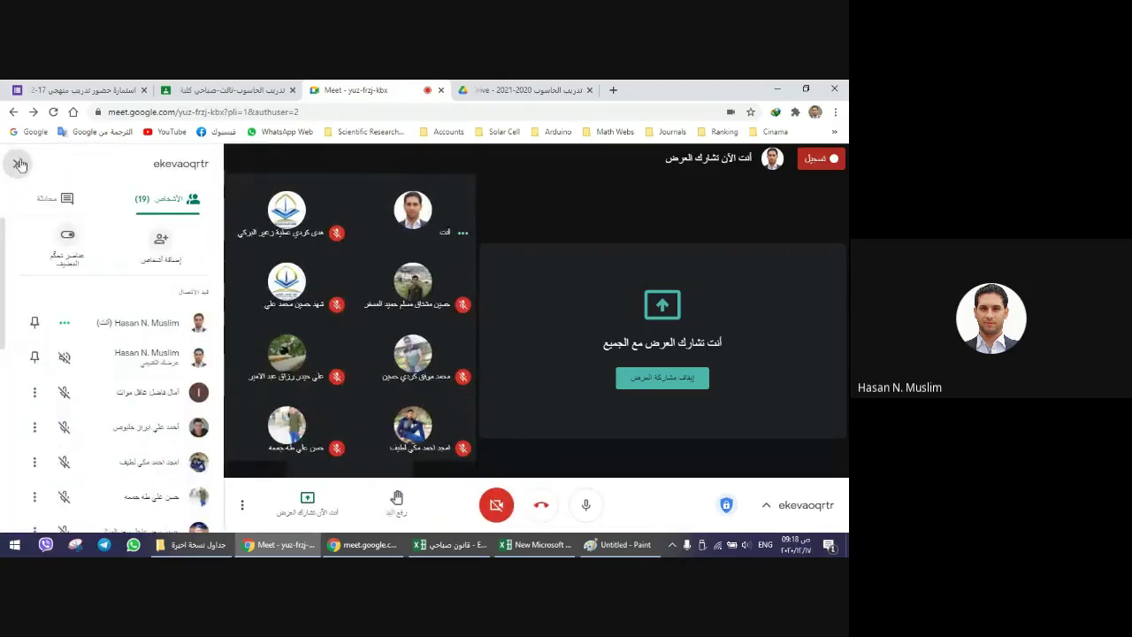
left_click(17, 162)
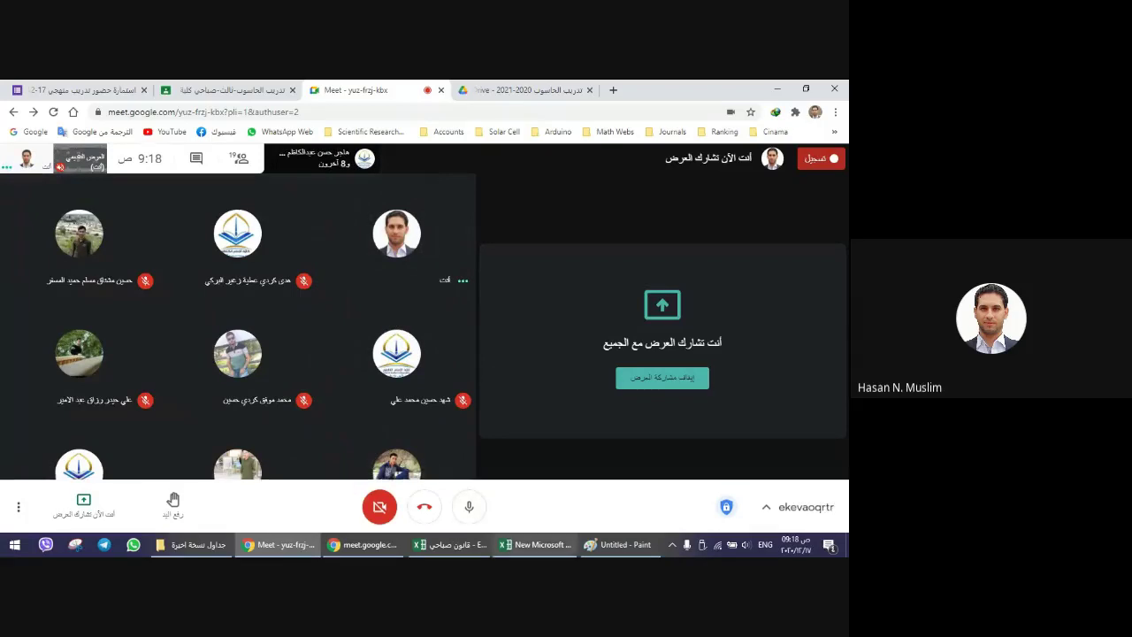
left_click(537, 544)
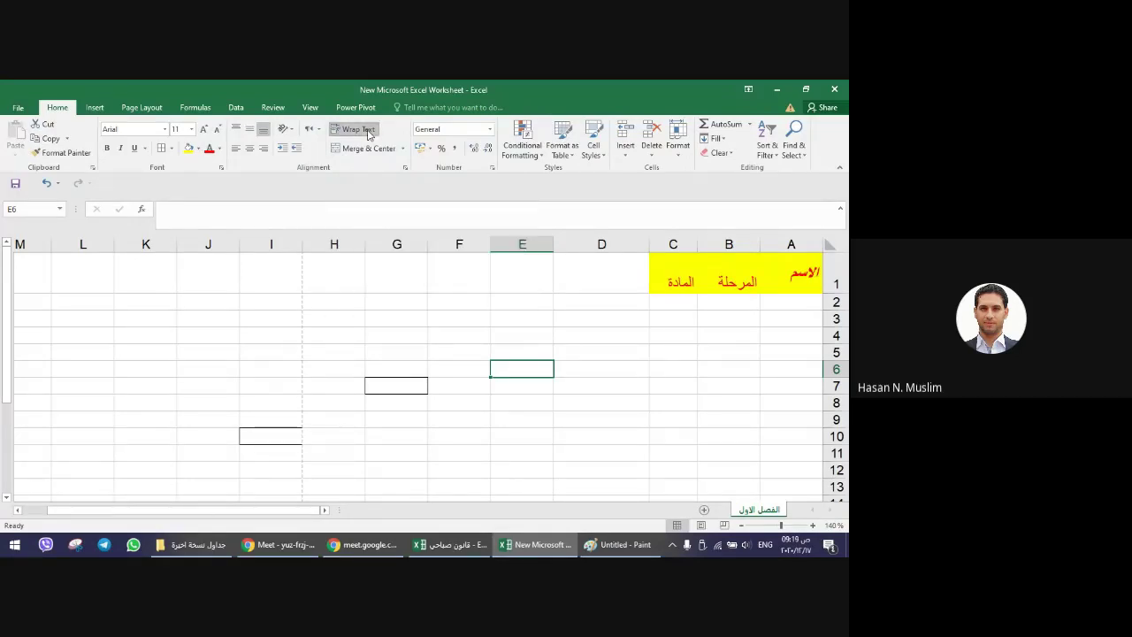
- Turn on Wrap Text for A1 and add a student's full name after الاسم, fixing stray letters
left_click(785, 288)
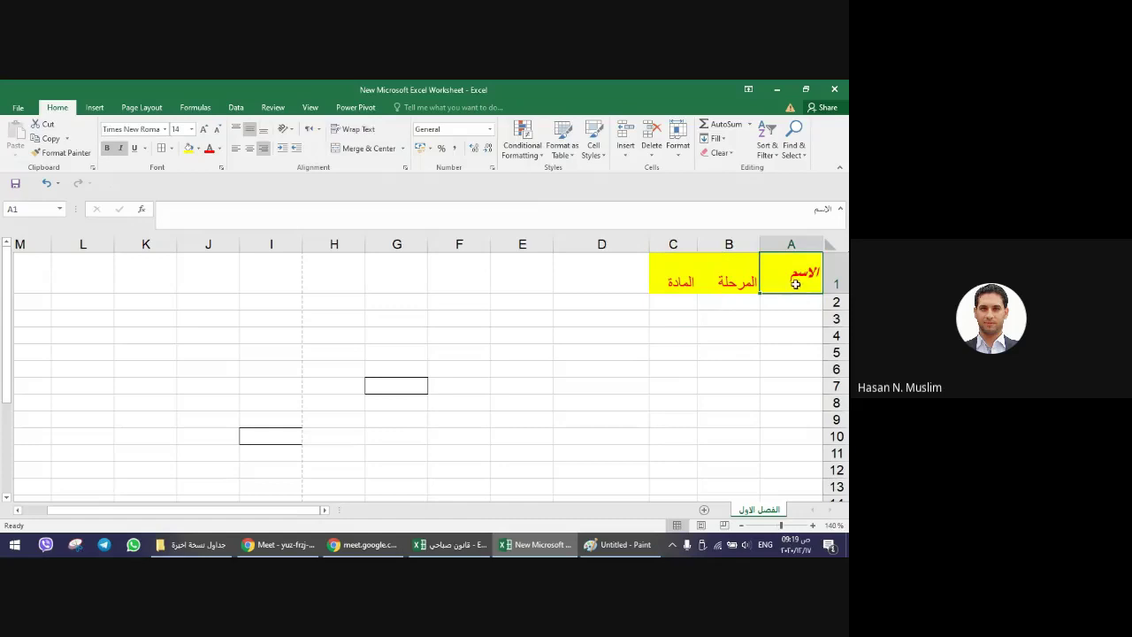
left_click(372, 130)
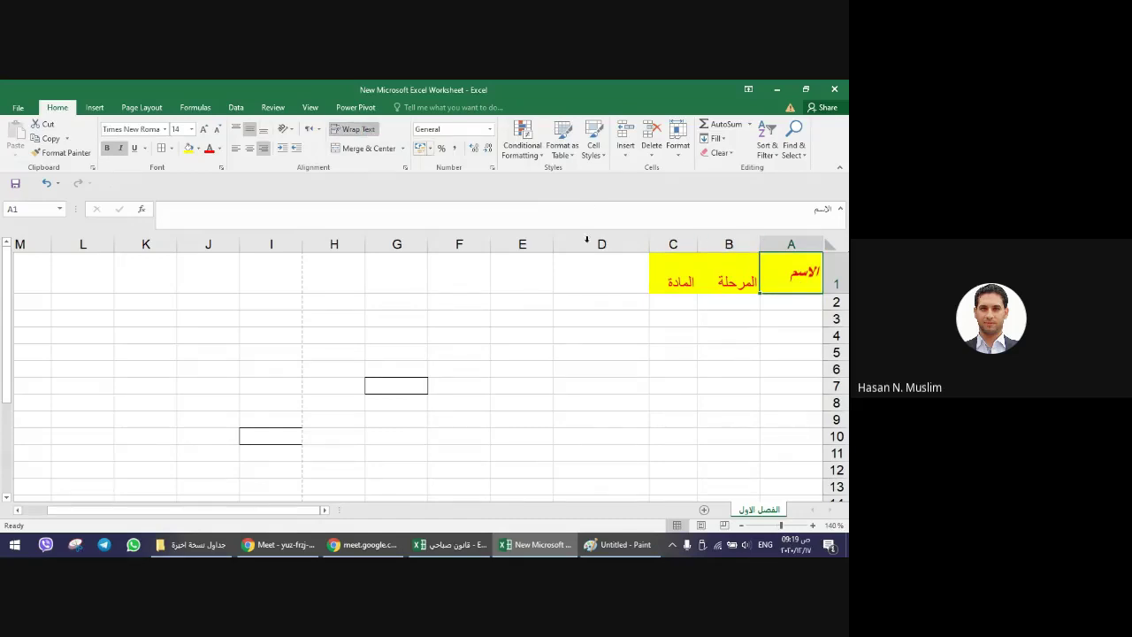
double_click(786, 276)
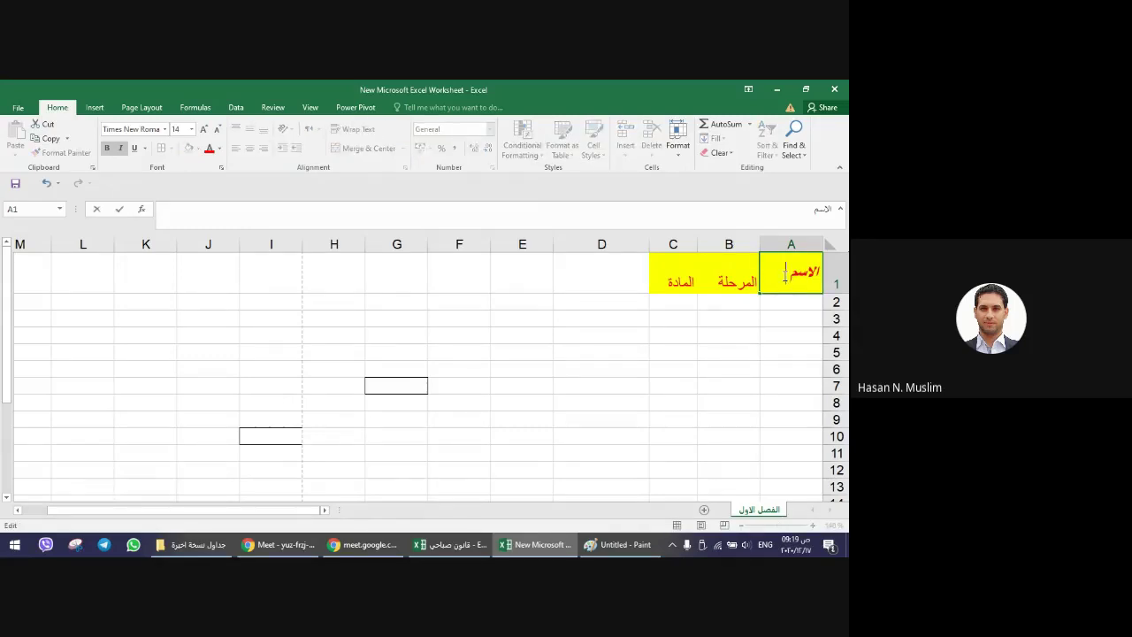
type("psk")
key("BackSpace")
key("BackSpace")
key("BackSpace")
type("ح")
type("ن")
key("BackSpace")
type("سن")
type(" نعمان مس")
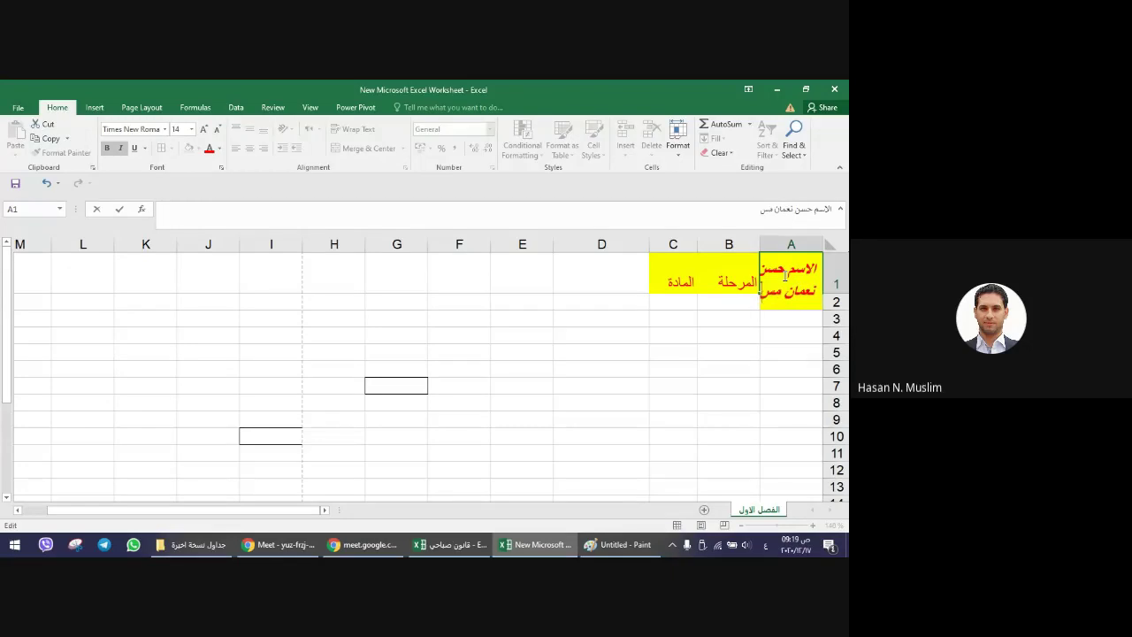
type("لم")
key("Return")
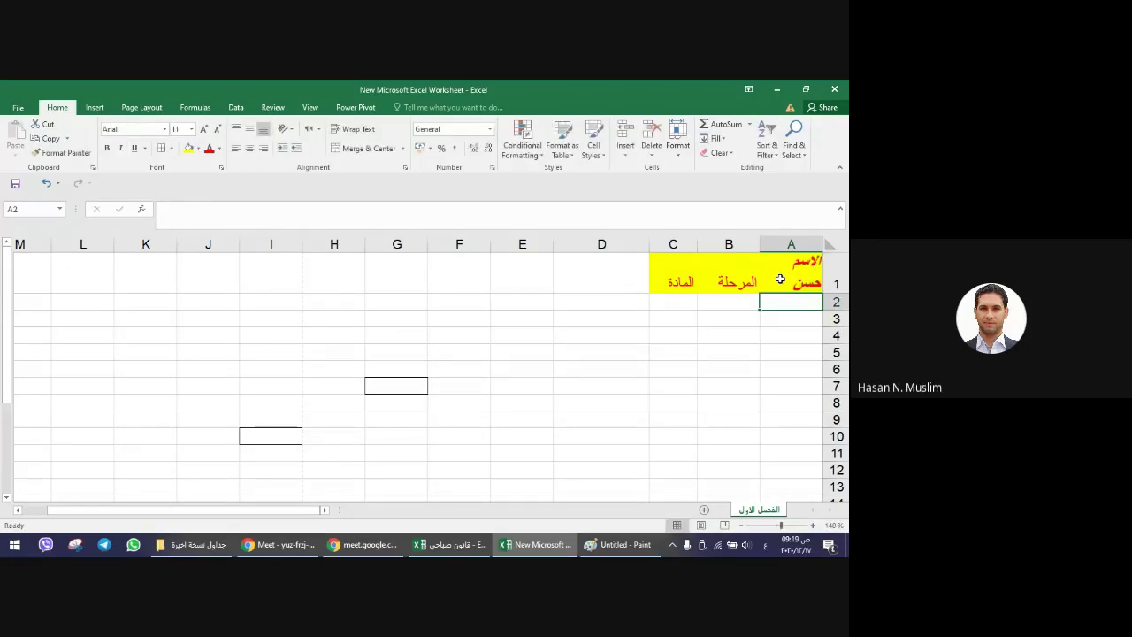
- Reduce A1's font to 12 point, turn Wrap Text off, and drag row 1 shorter
left_click(776, 279)
left_click(222, 131)
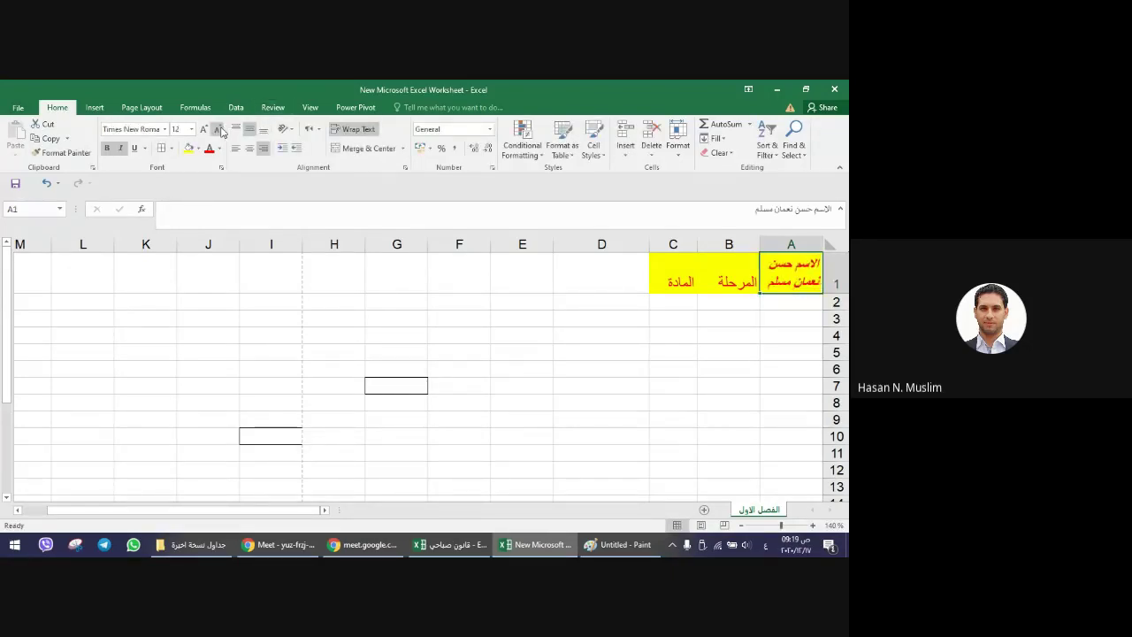
left_click(204, 130)
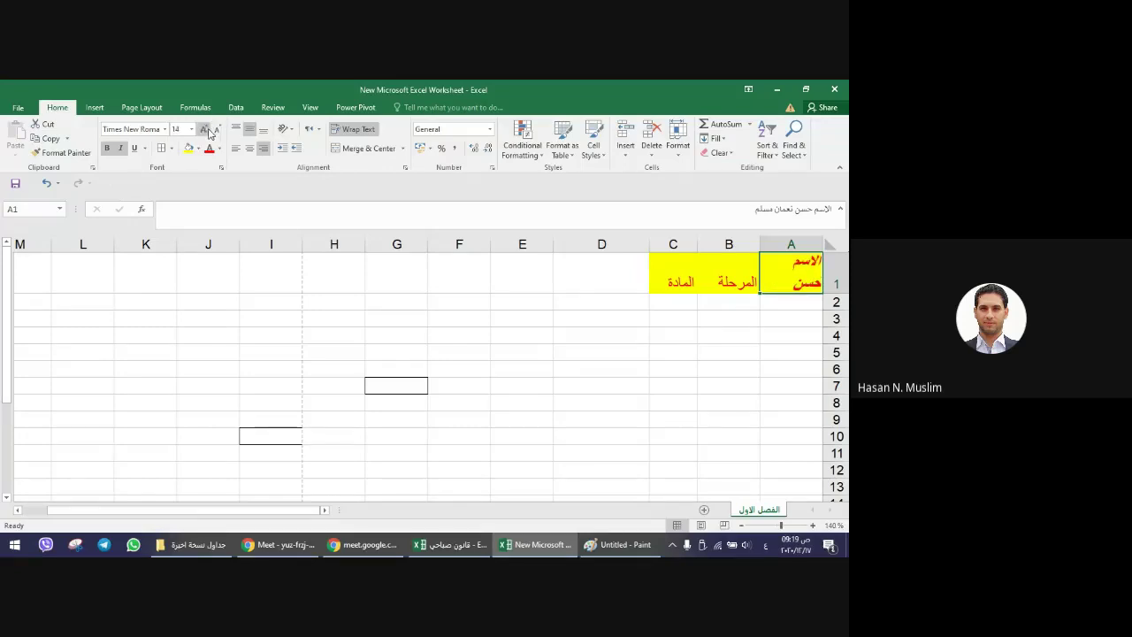
left_click(346, 130)
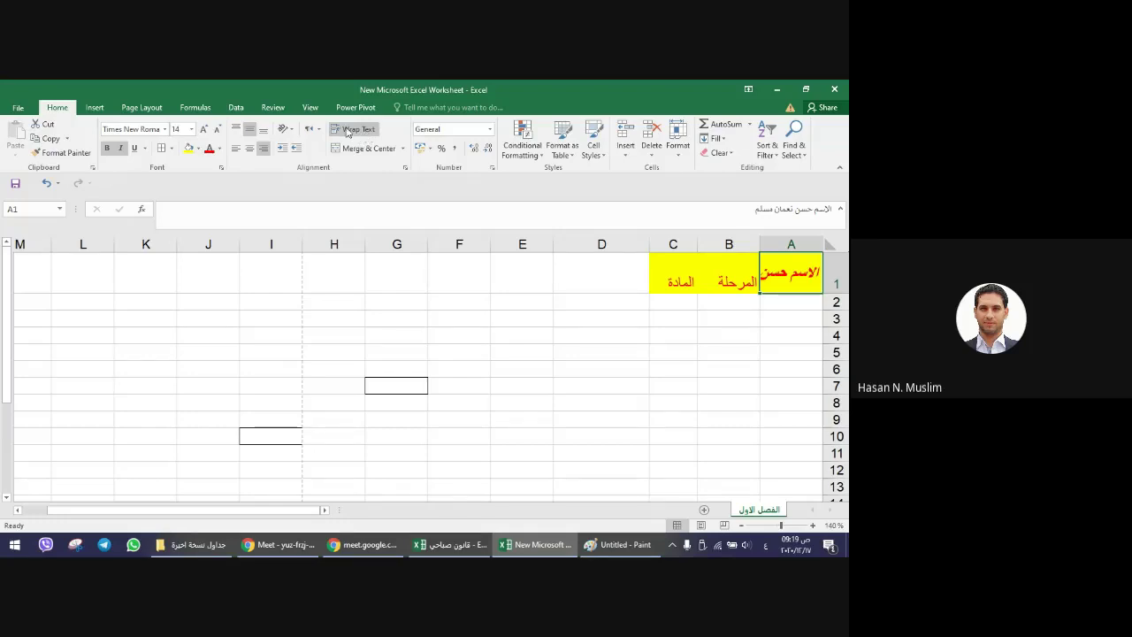
left_click(351, 131)
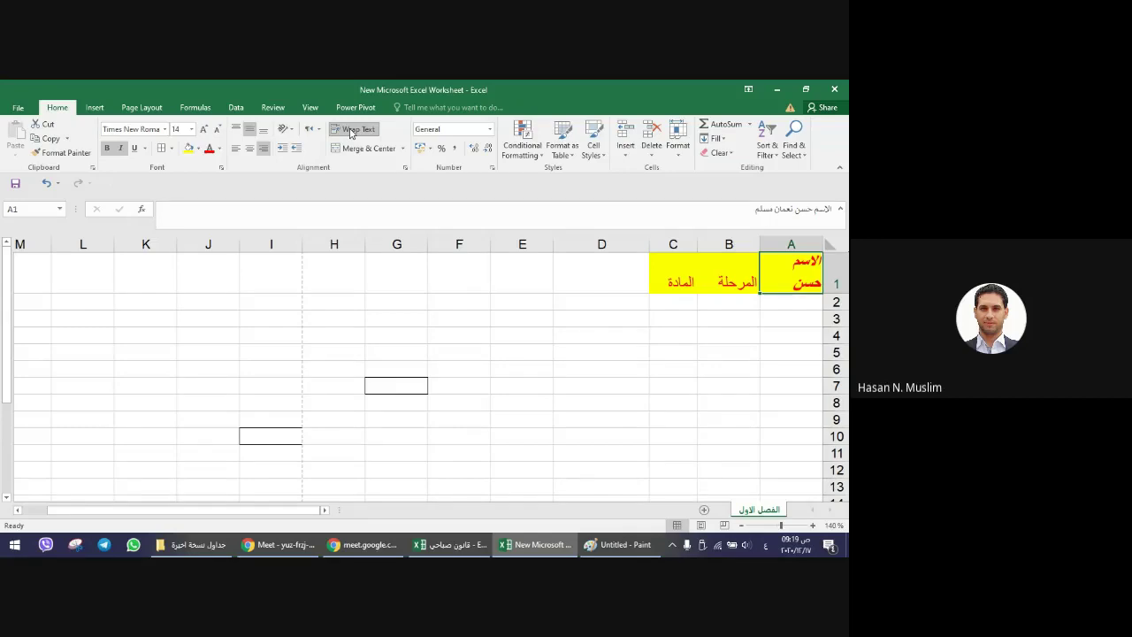
left_click(217, 130)
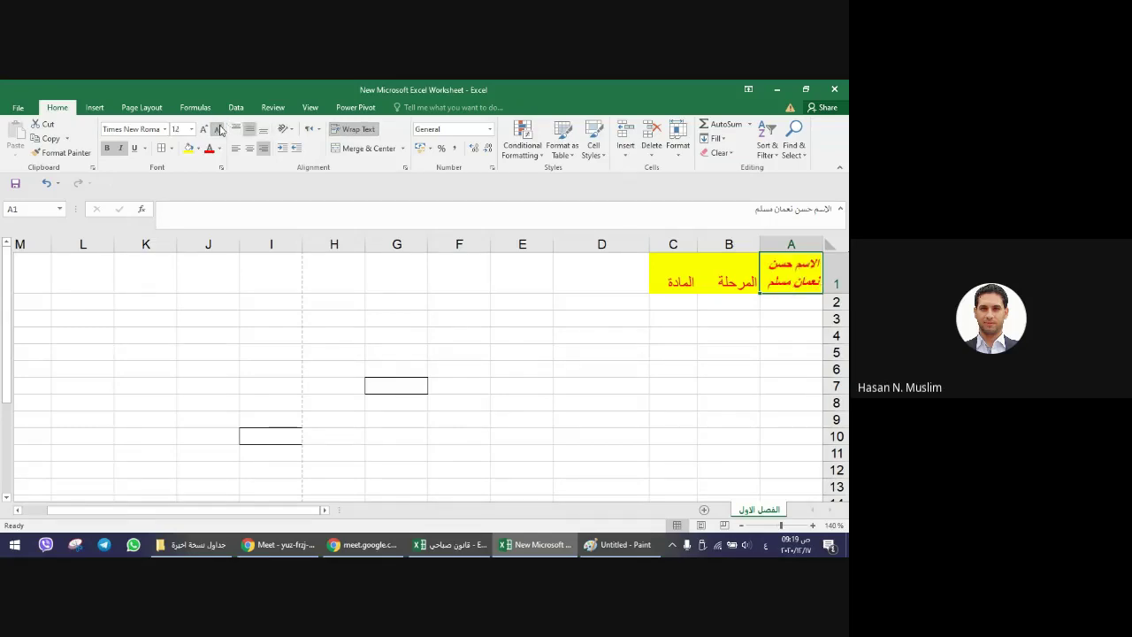
left_click(353, 131)
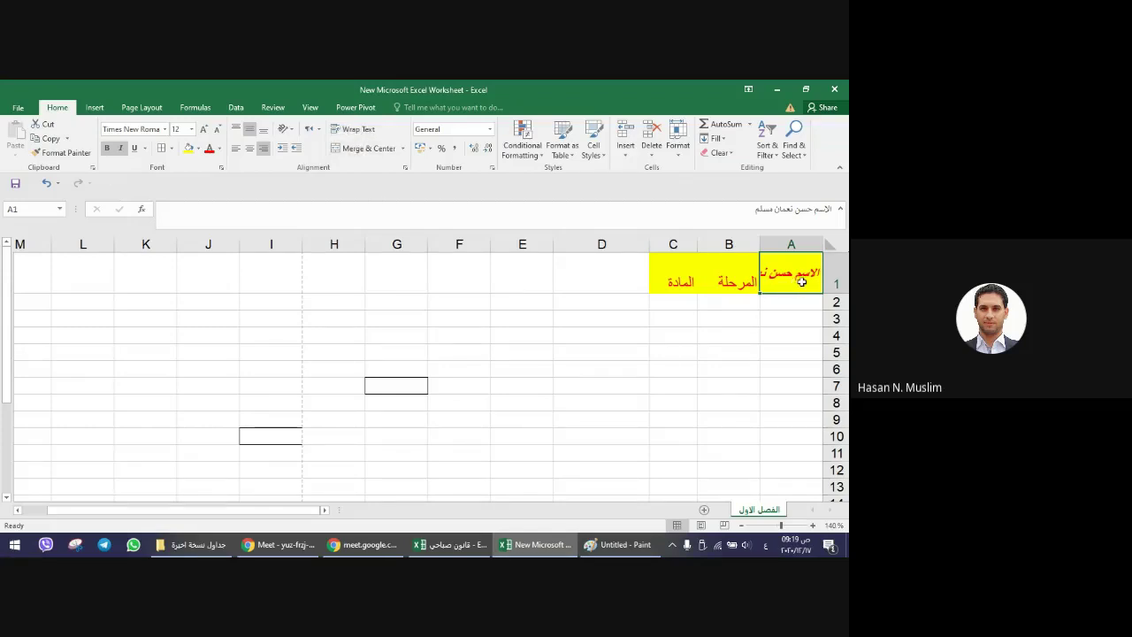
left_click_drag(836, 295, 836, 277)
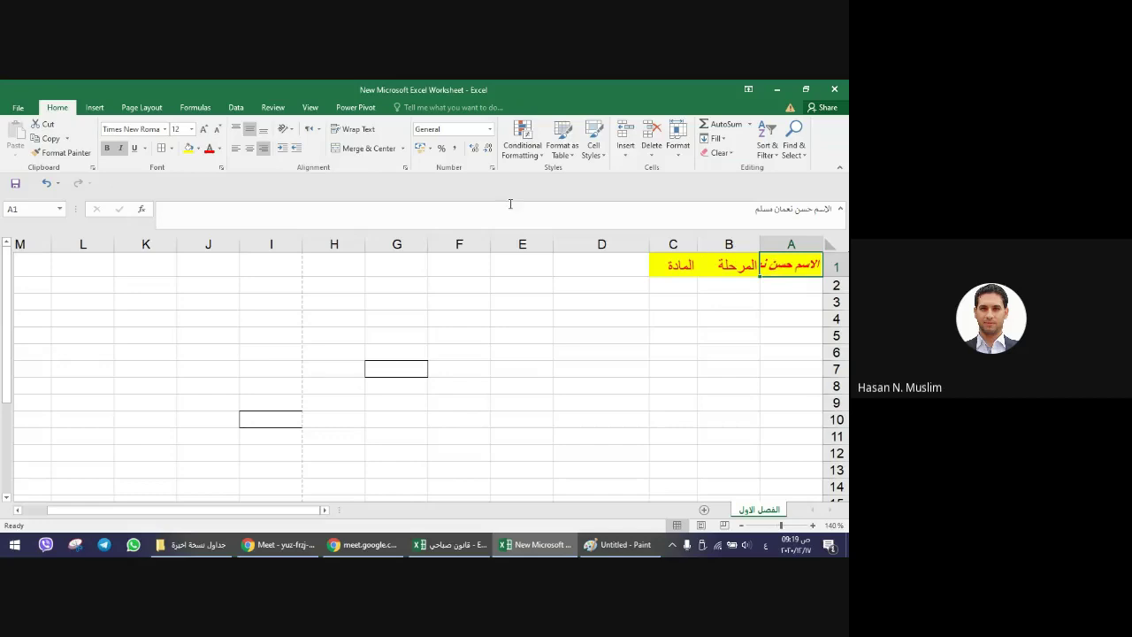
- Re-wrap A1, readjust and autofit row 1, then undo back to the plain 14-point الاسم header
left_click(348, 131)
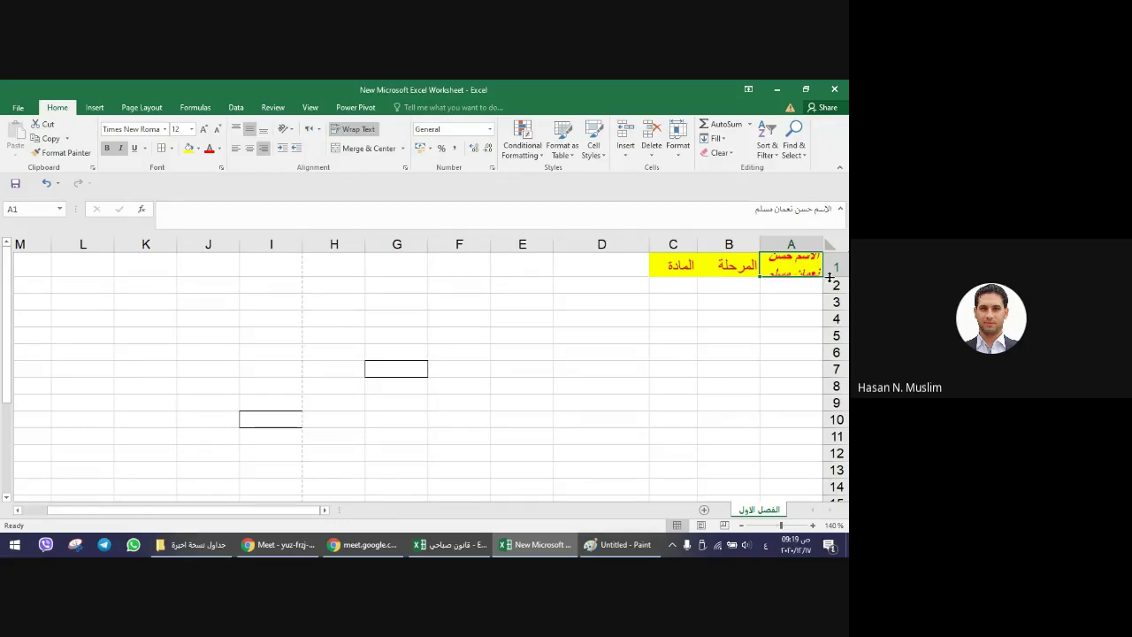
left_click_drag(830, 276, 830, 284)
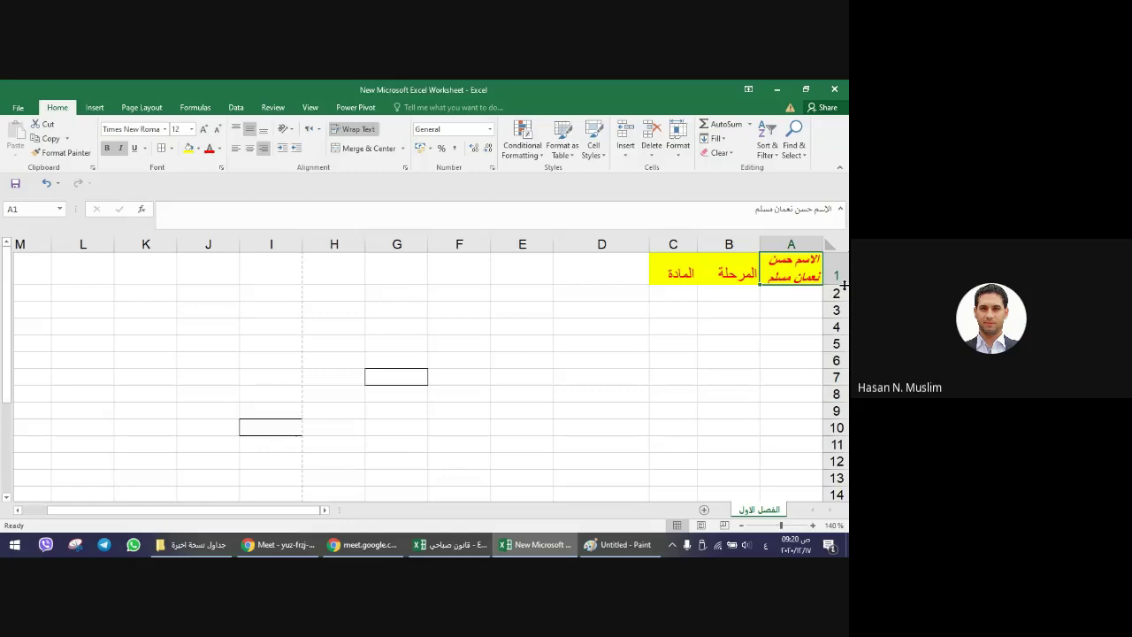
left_click_drag(844, 285, 844, 278)
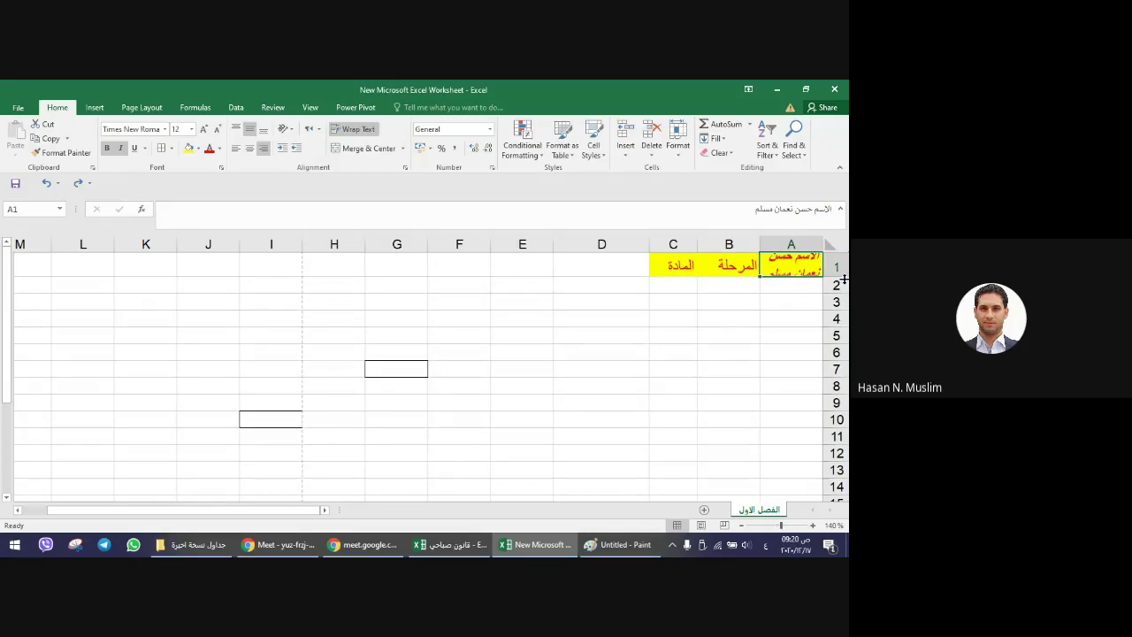
double_click(843, 279)
key("ctrl+shift+period")
key("alt+h")
key("w")
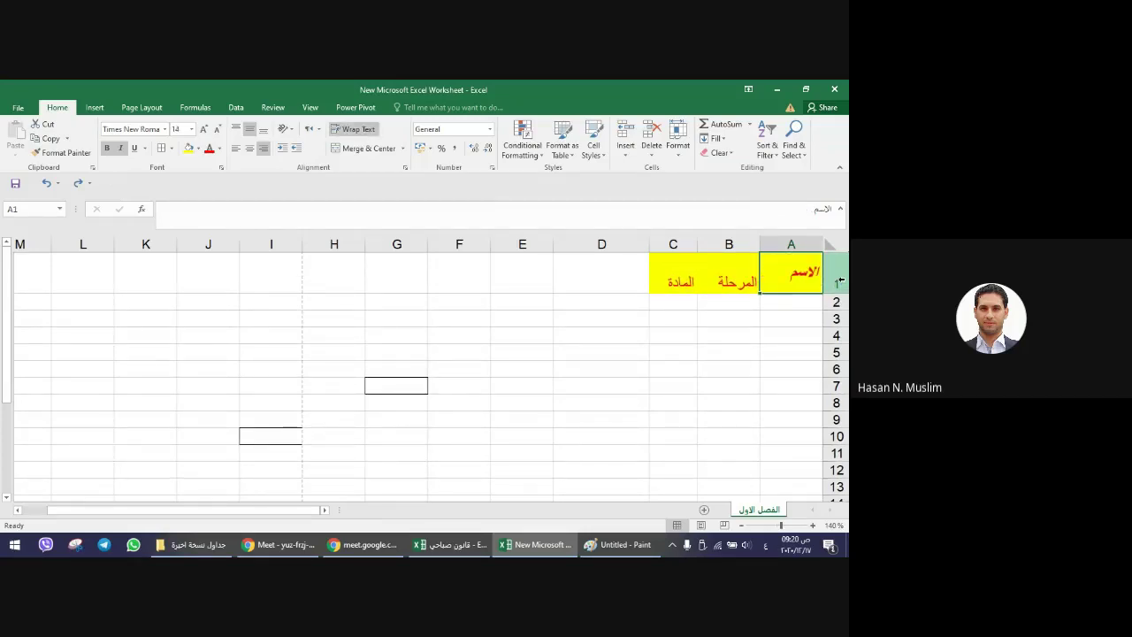
- Select the header cells A1:C1 and open then close the border settings without changes
left_click(775, 310)
left_click_drag(789, 276, 677, 276)
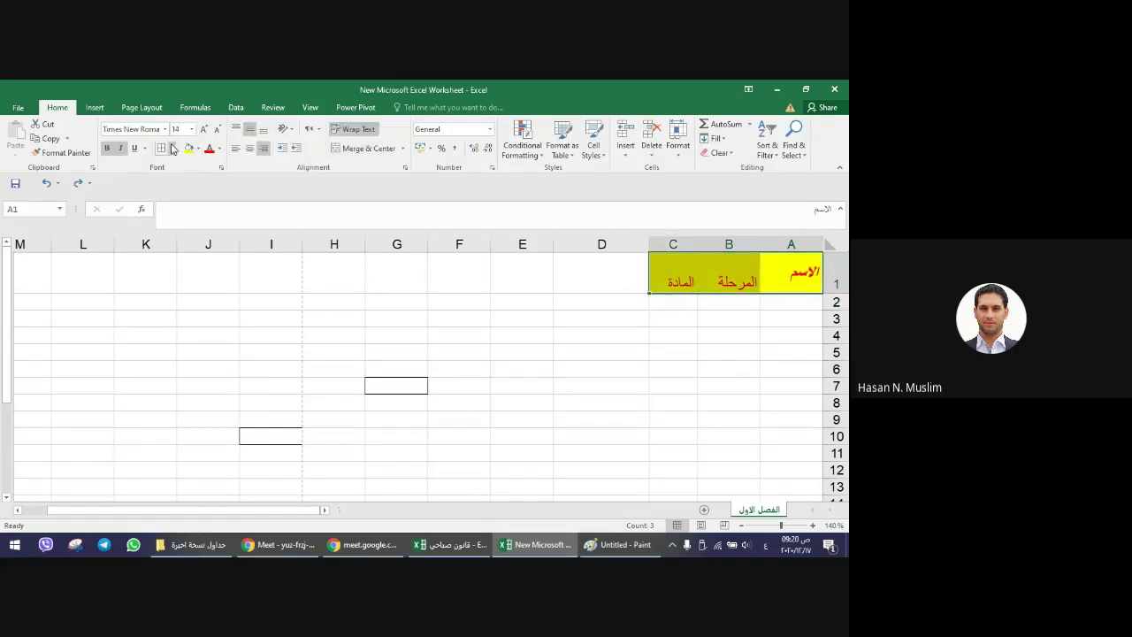
key("ctrl+1")
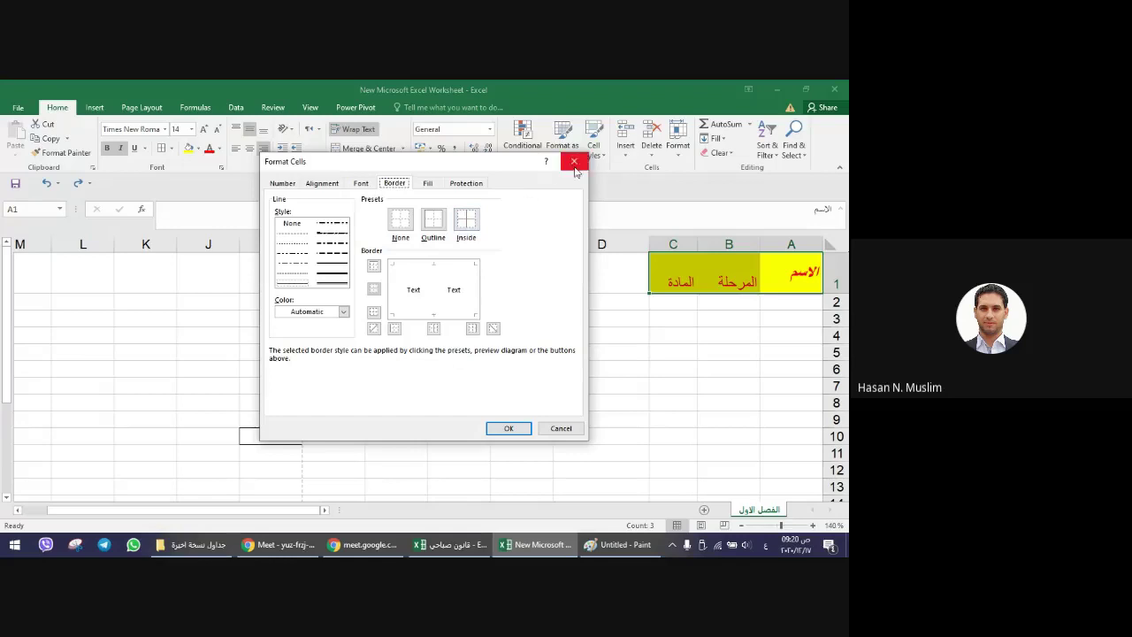
left_click(574, 161)
left_click(164, 151)
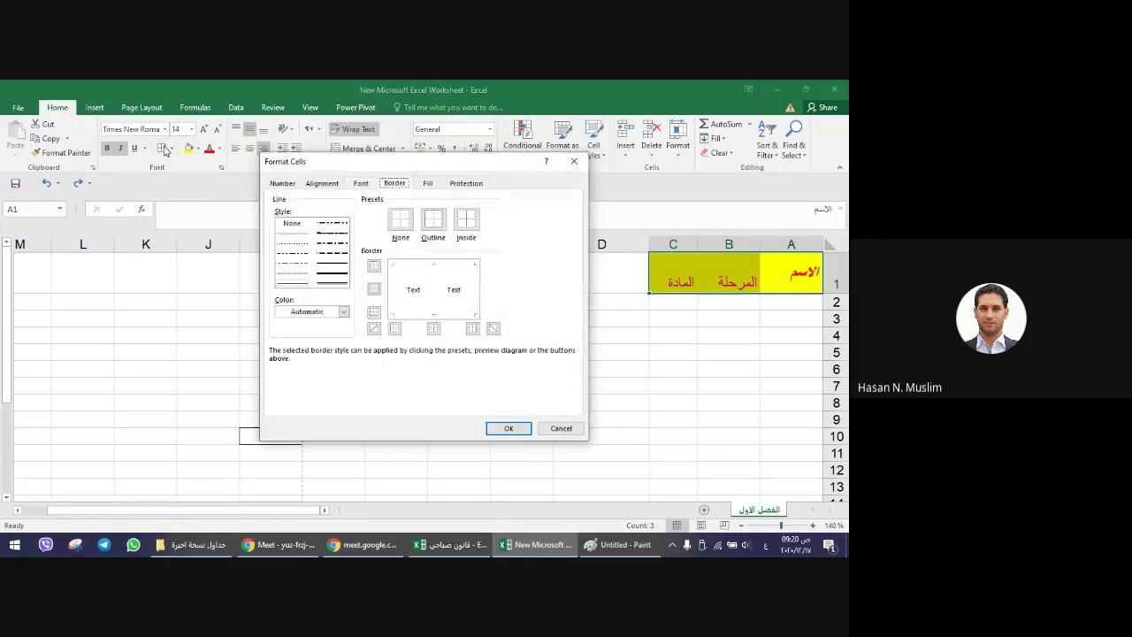
left_click(574, 161)
- Try border options on the headers: No Border, inside borders, Automatic line colour, then No Border
left_click(170, 149)
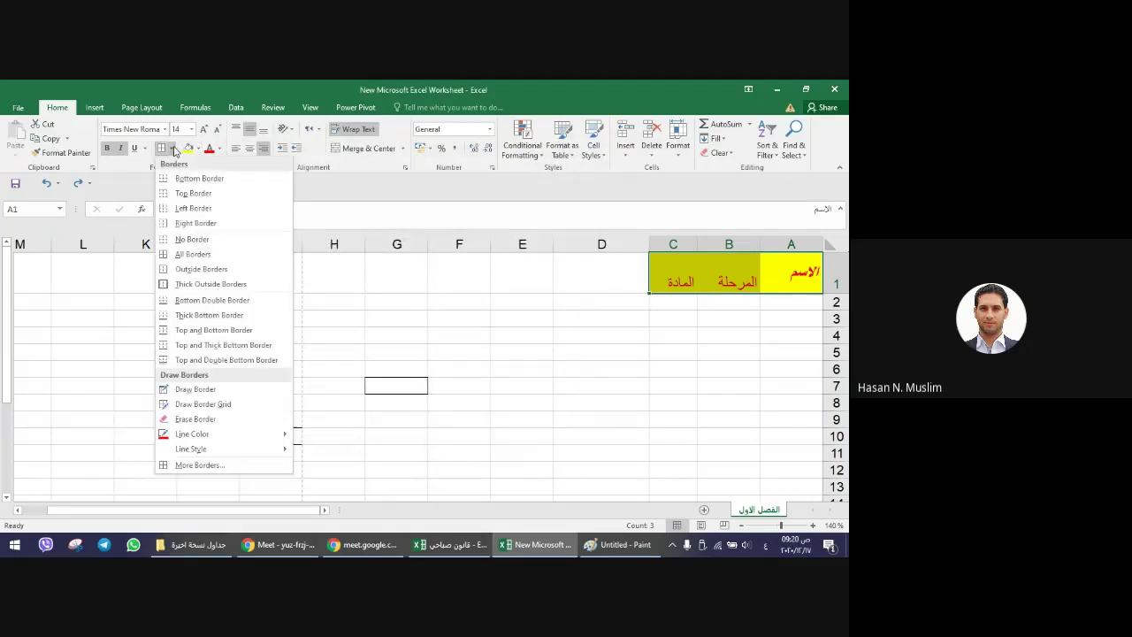
left_click(191, 240)
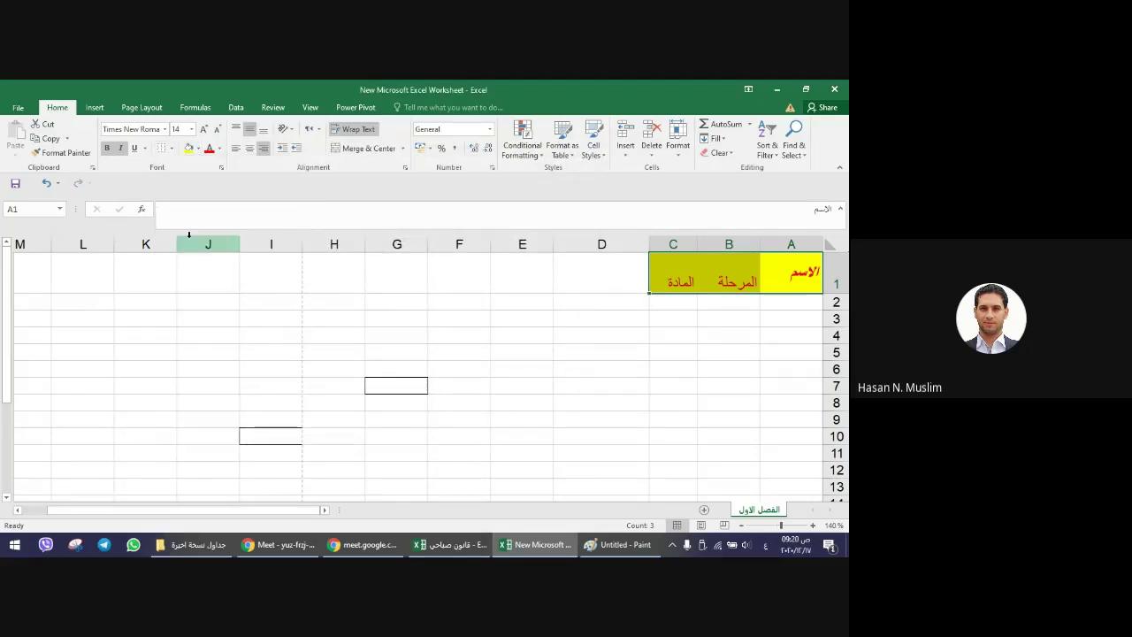
left_click(174, 149)
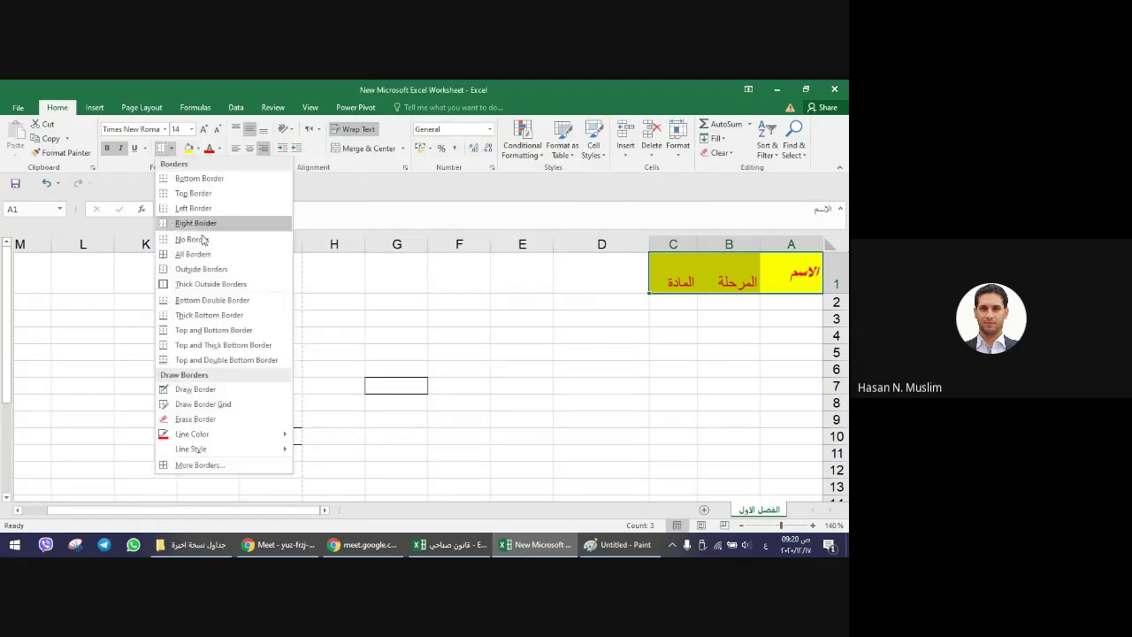
left_click(197, 246)
left_click(504, 352)
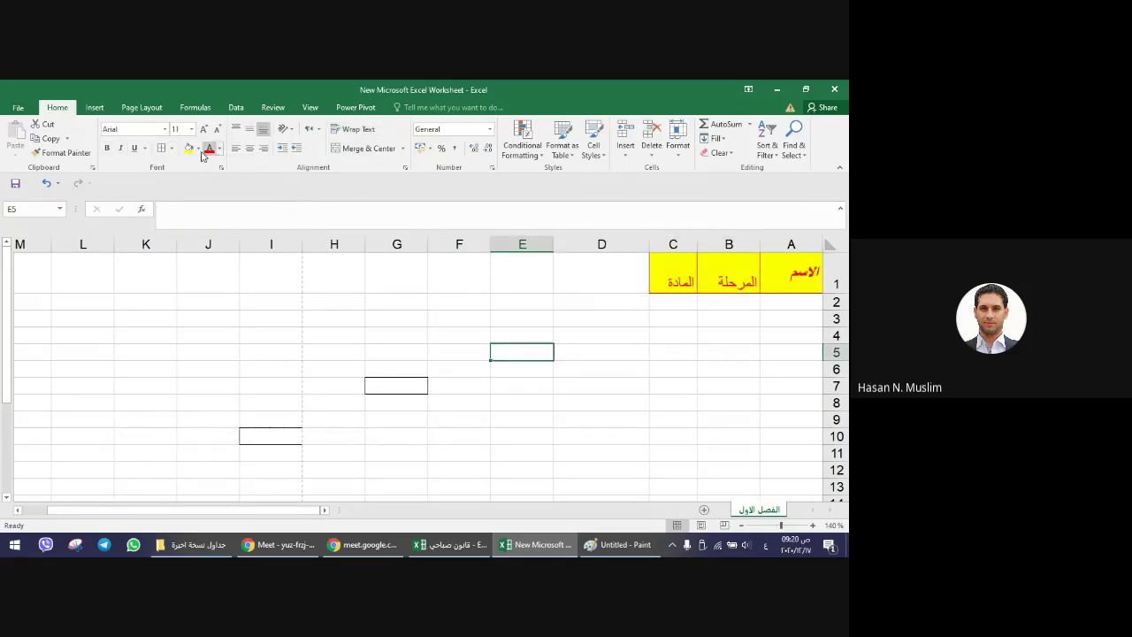
left_click(173, 149)
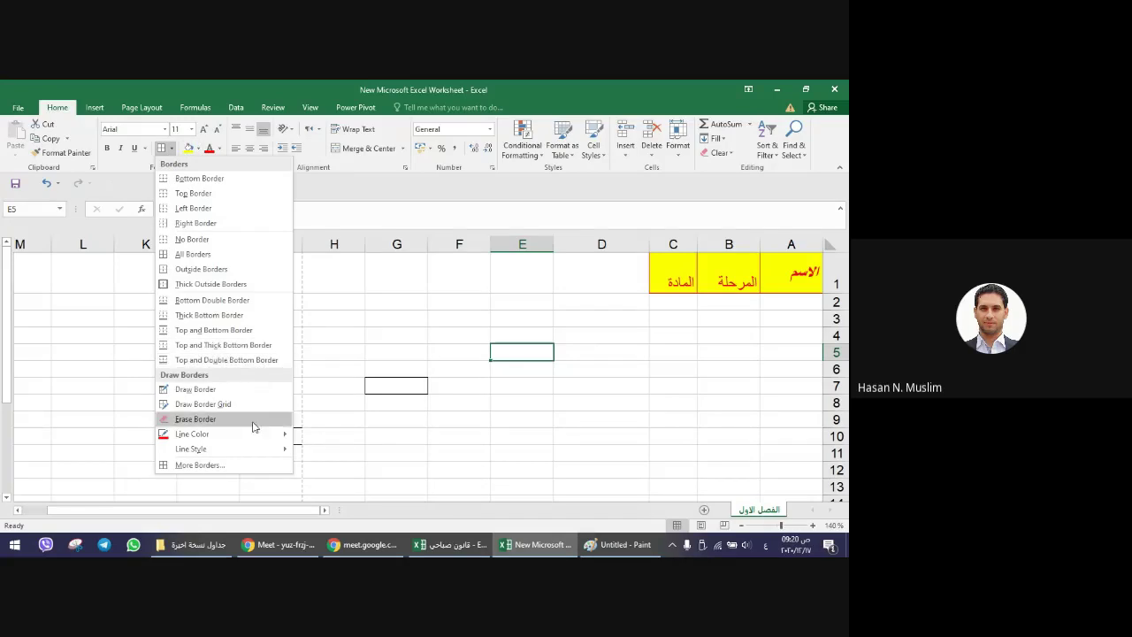
mouse_move(252, 437)
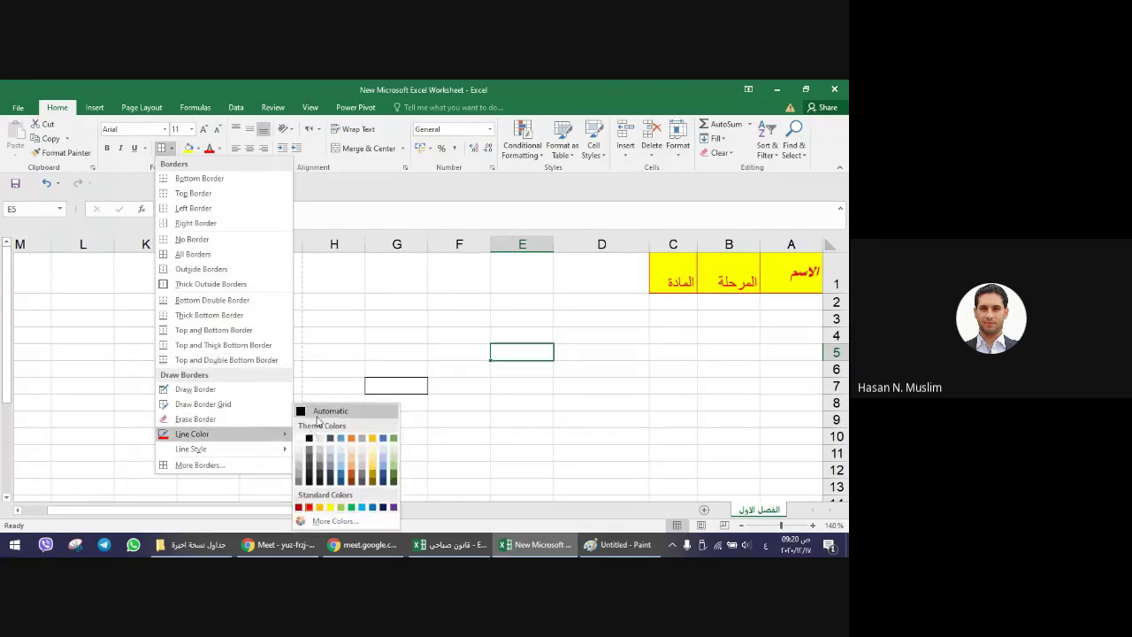
left_click(317, 414)
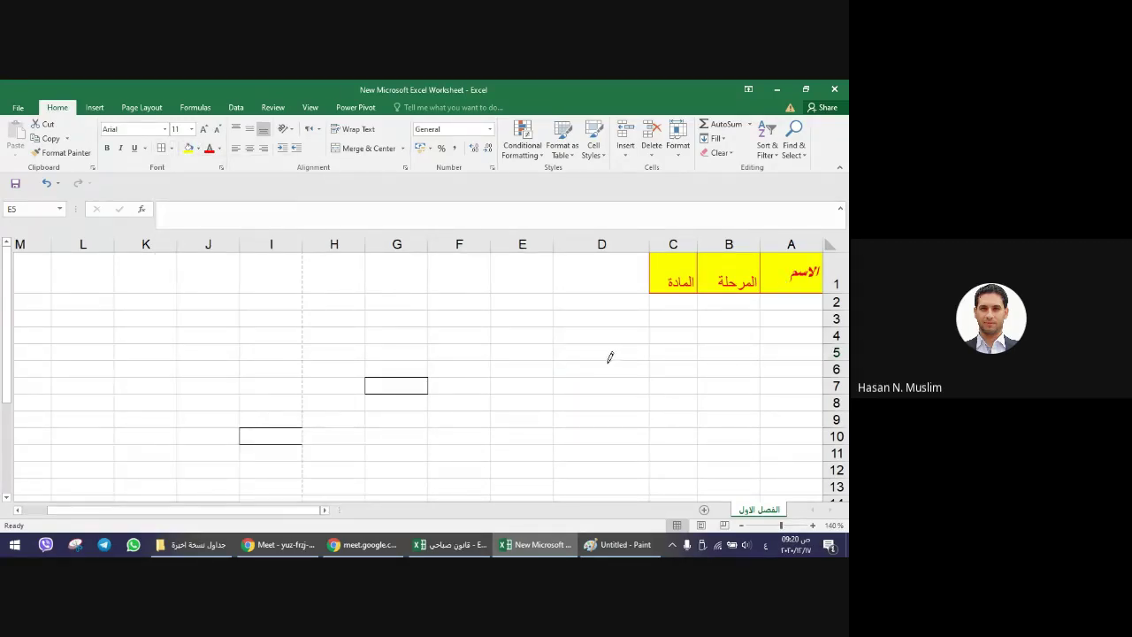
left_click(172, 149)
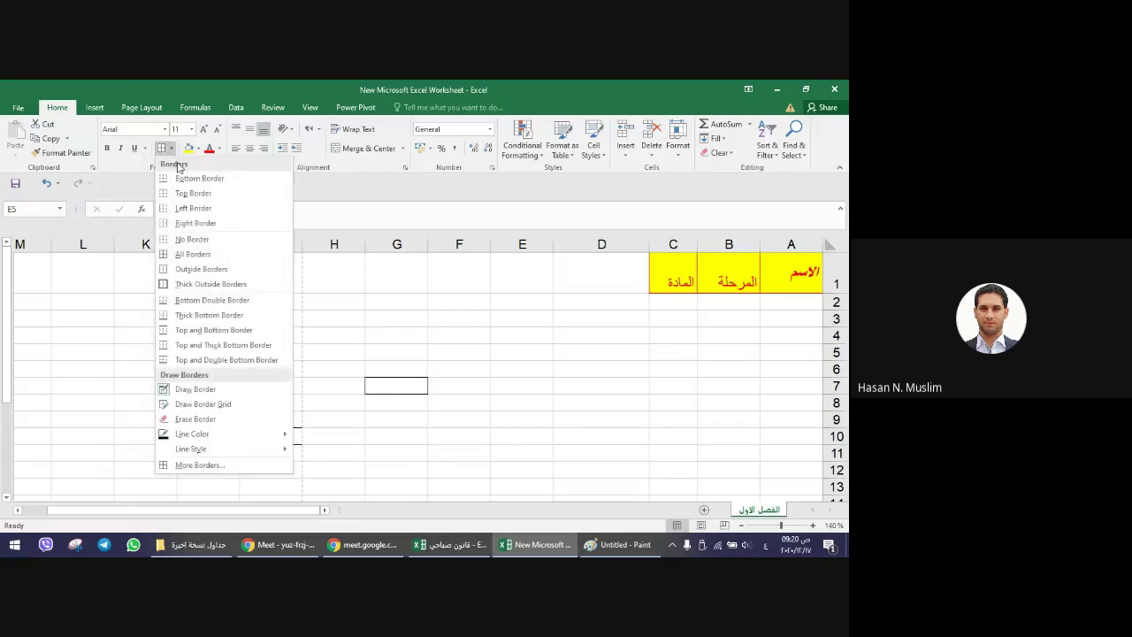
left_click(192, 239)
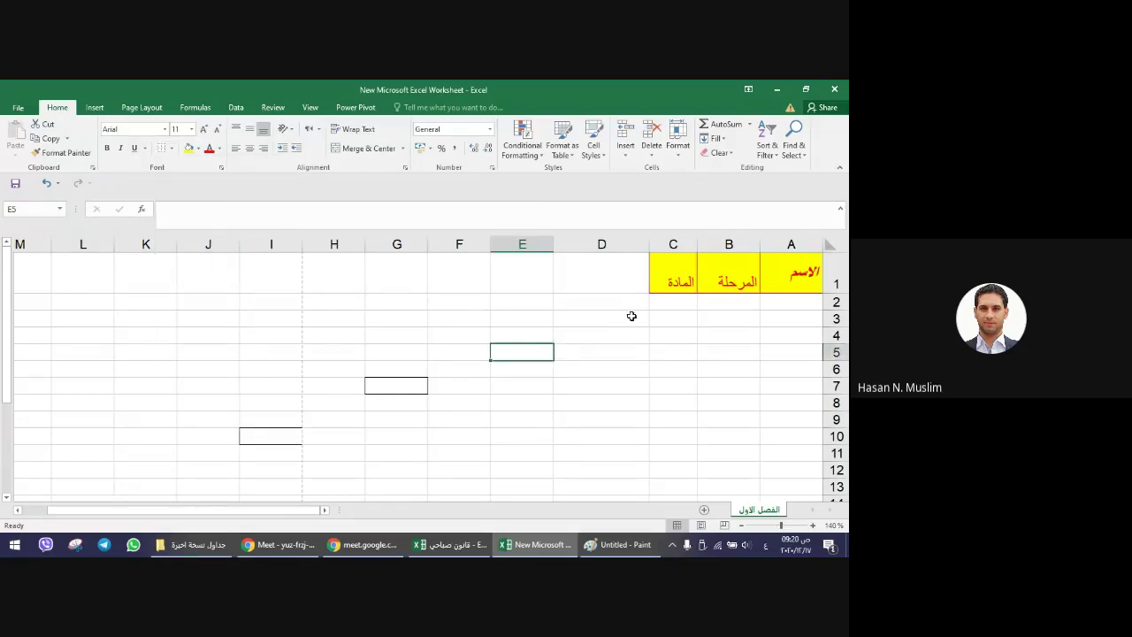
- Apply All Borders to A1:C1 and check the result
left_click_drag(773, 273, 663, 263)
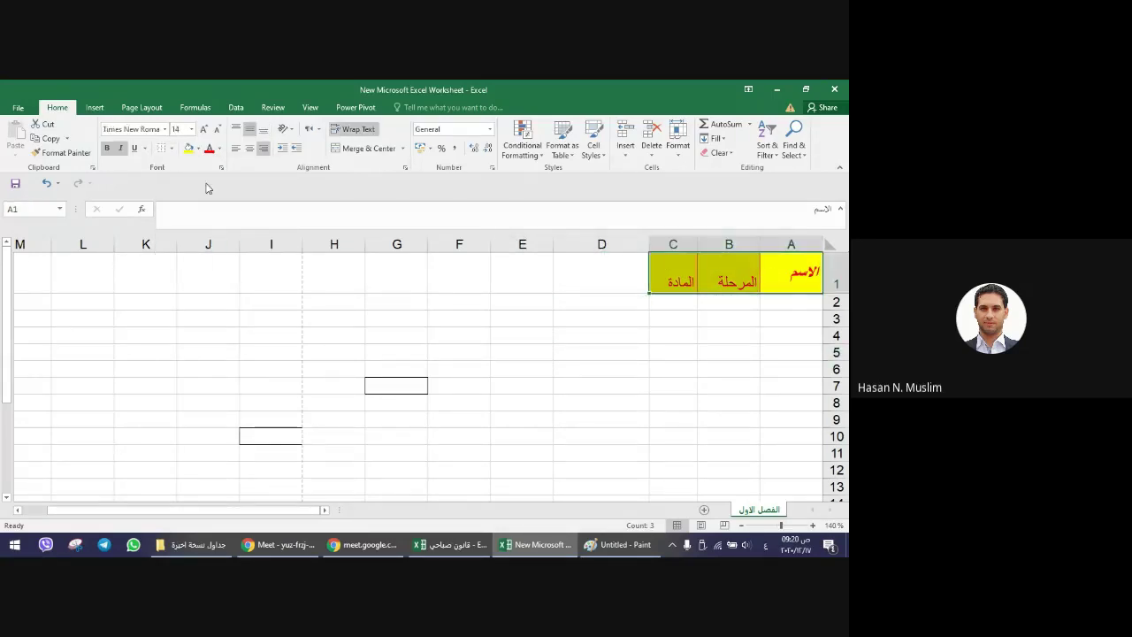
left_click(173, 152)
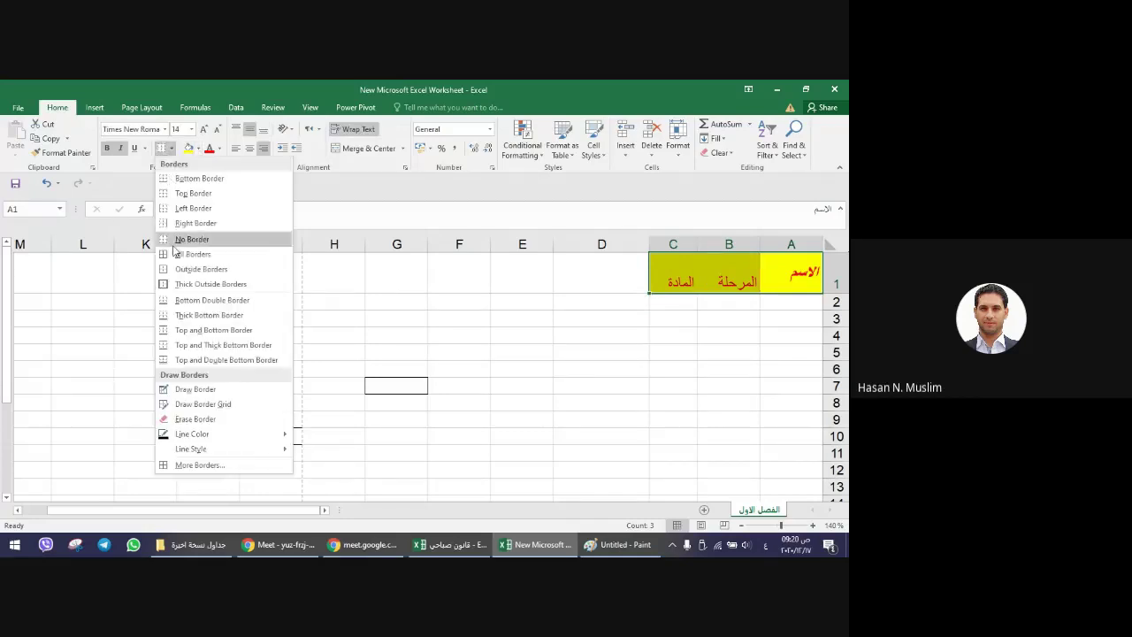
left_click(176, 258)
left_click(619, 420)
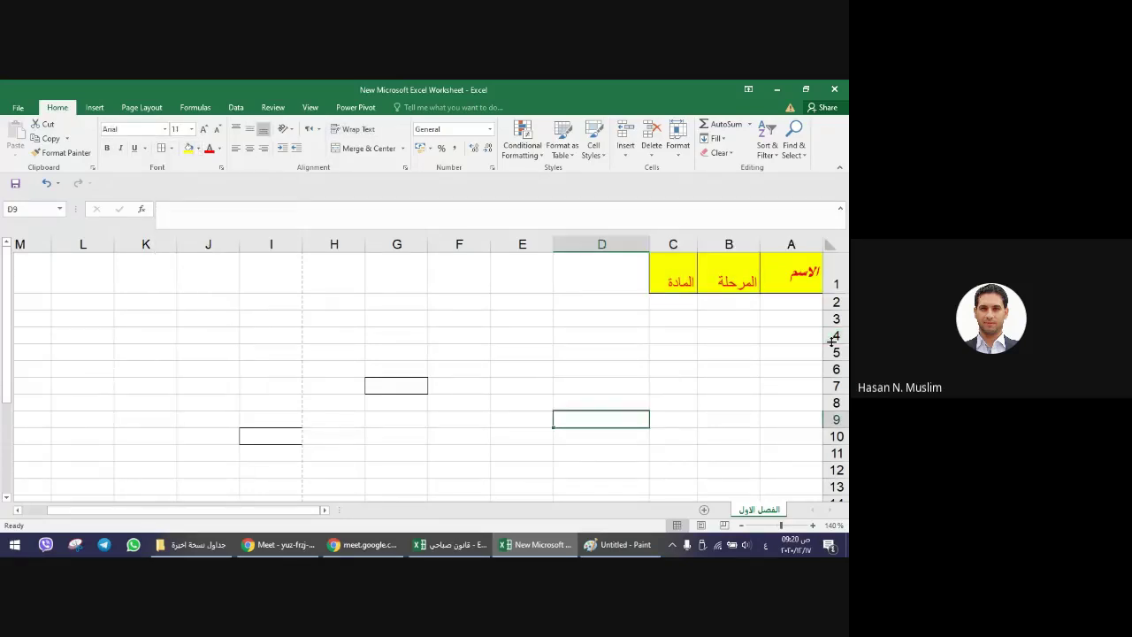
left_click(773, 281)
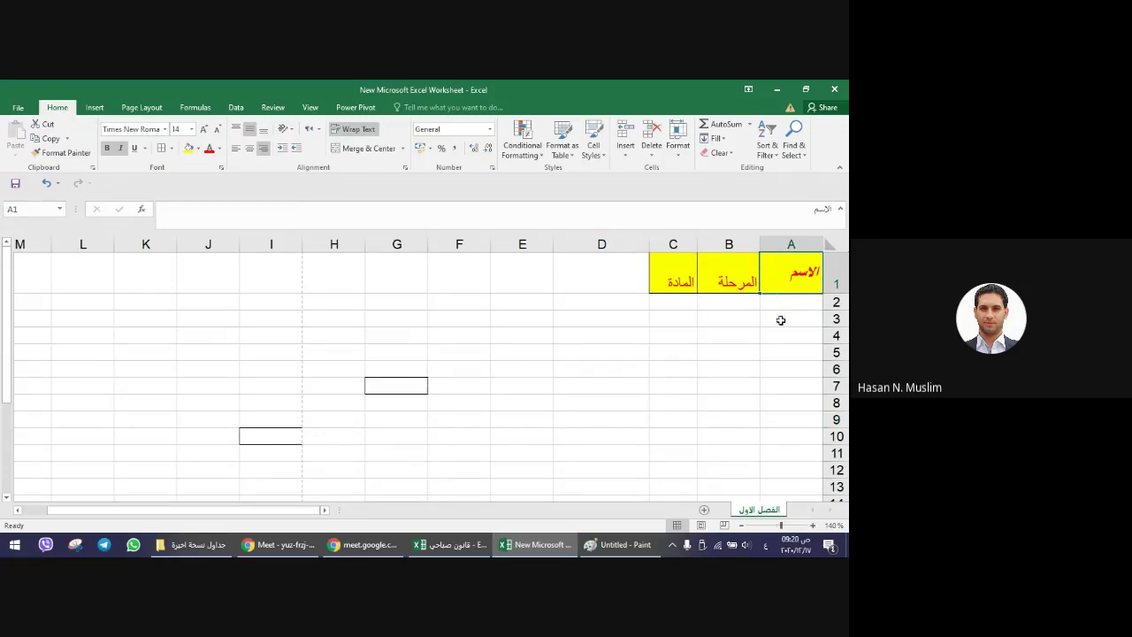
left_click(781, 320)
- Enter two student names in A2 and A3, correcting a typo in the second one
left_click(801, 303)
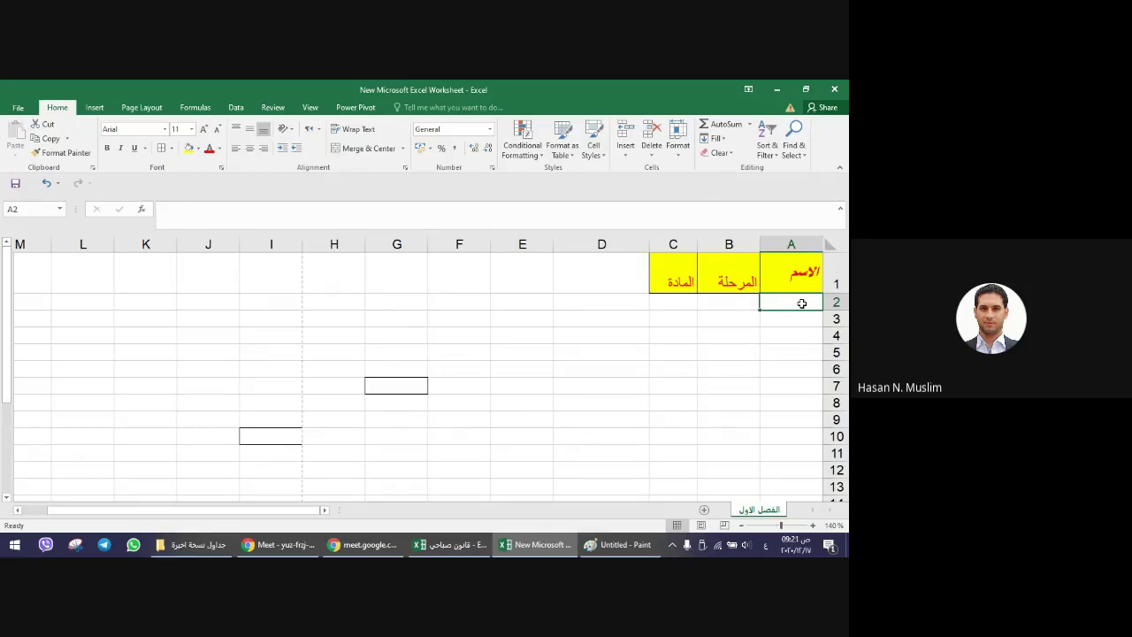
type("ع")
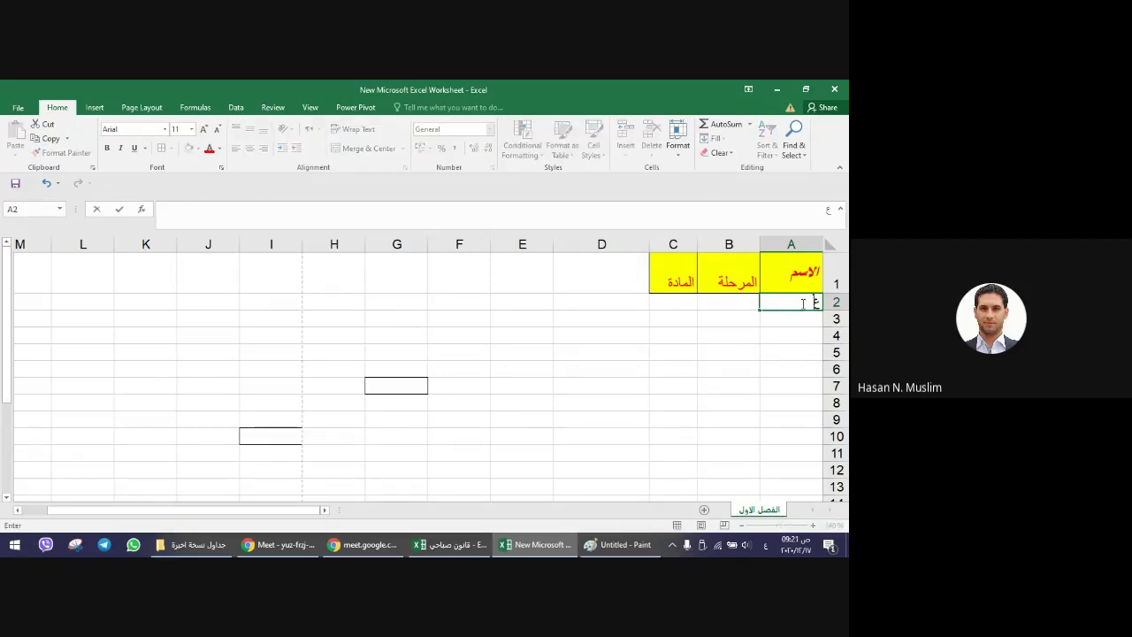
type("لي حيدر رزا")
type("ق")
key("Return")
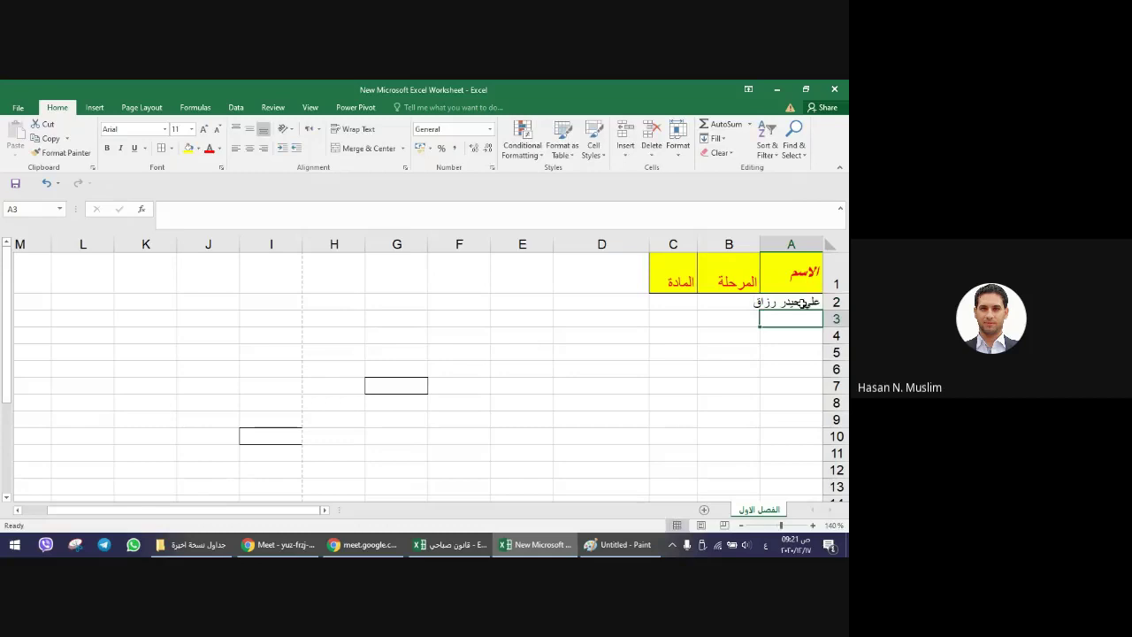
type("حسين مشت")
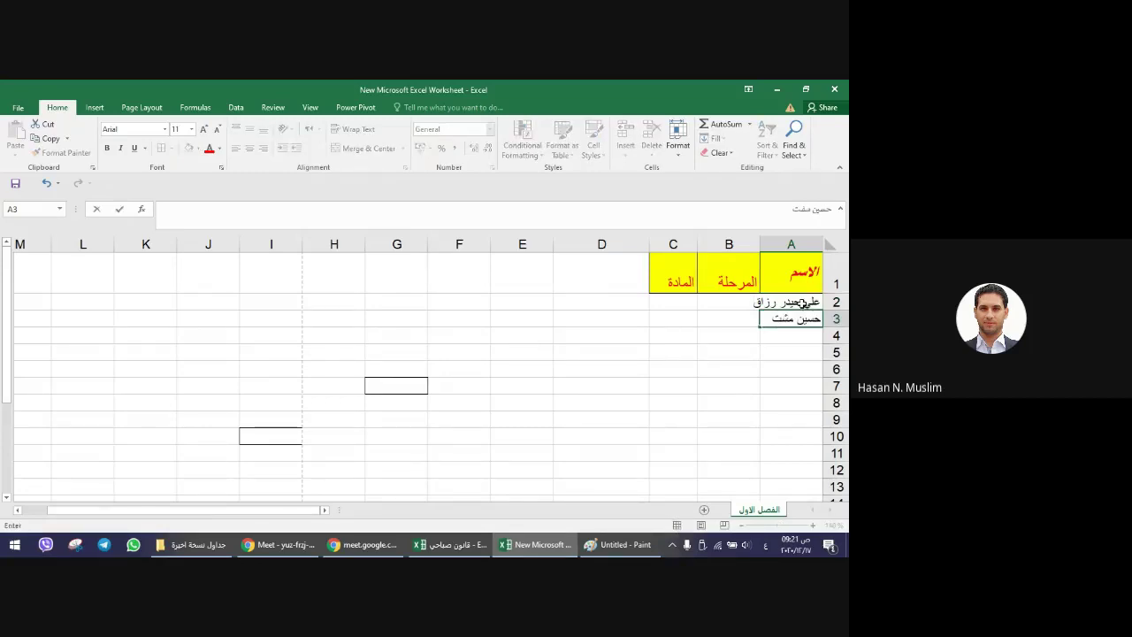
type("ت")
key("BackSpace")
type("ا")
type("ق")
key("Return")
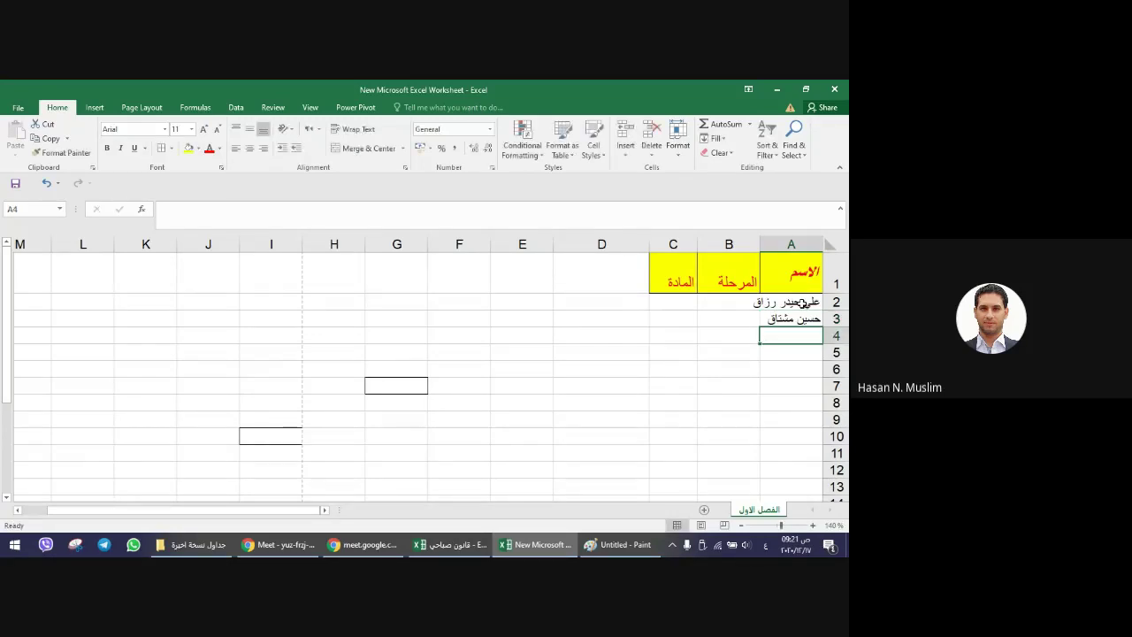
- Return from the Meet call to Excel and append a surname to the name in A3
left_click(363, 543)
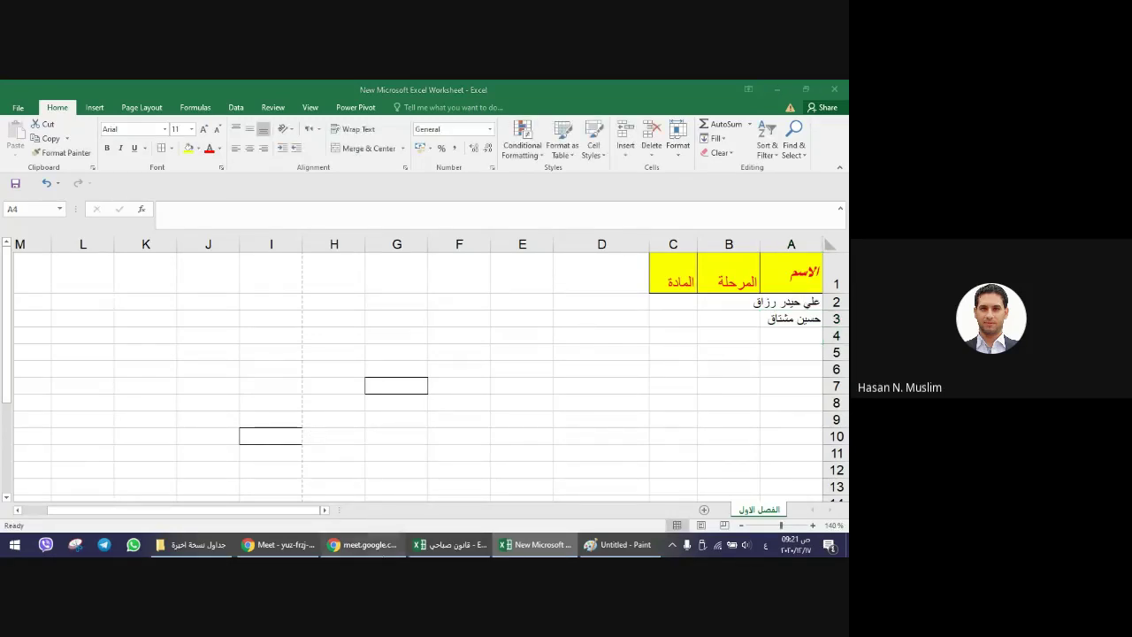
left_click(281, 546)
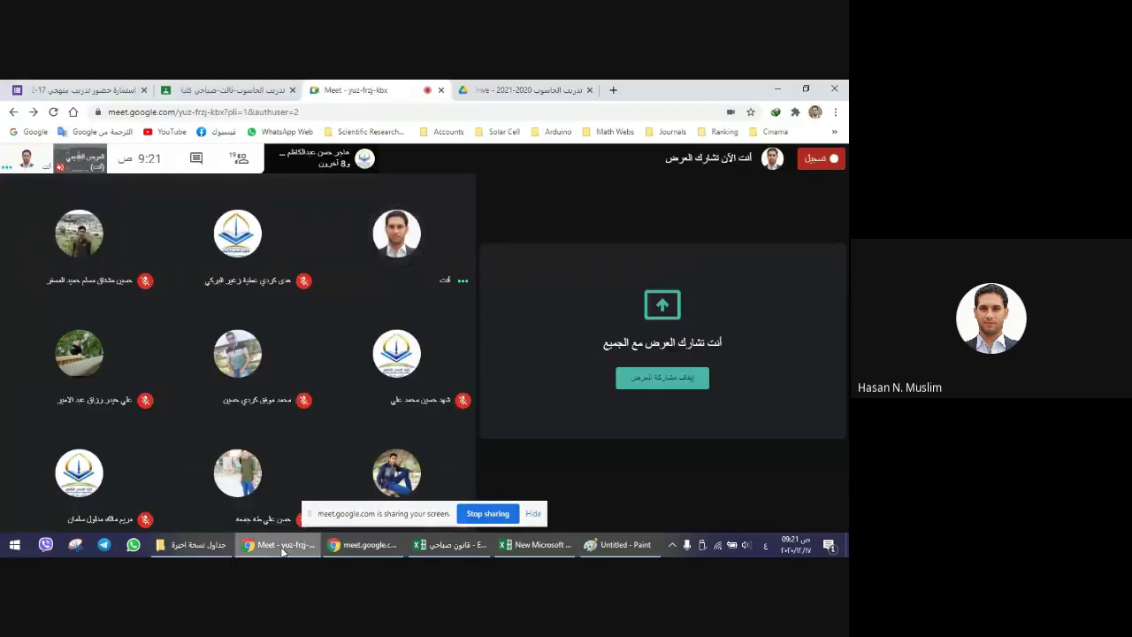
left_click(537, 544)
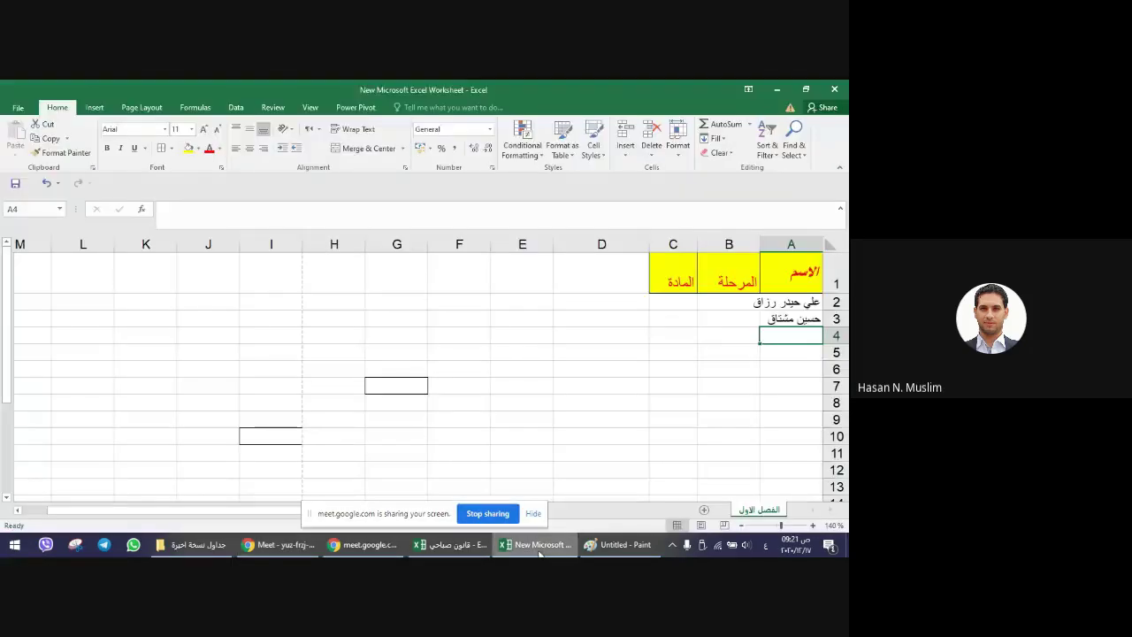
double_click(771, 318)
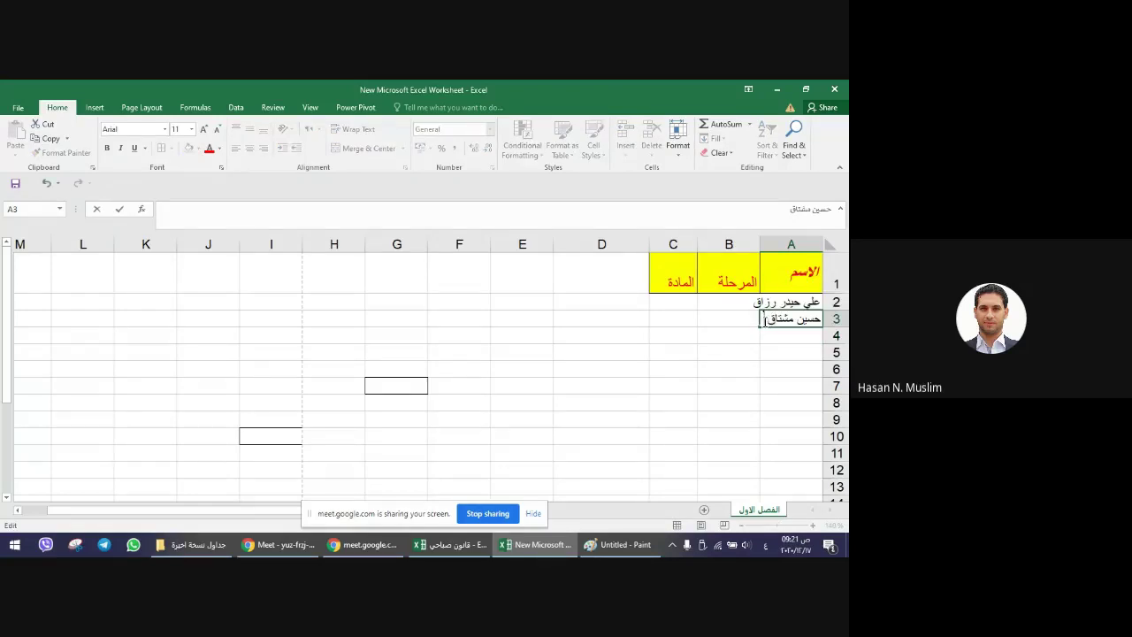
type("مسلم")
key("Return")
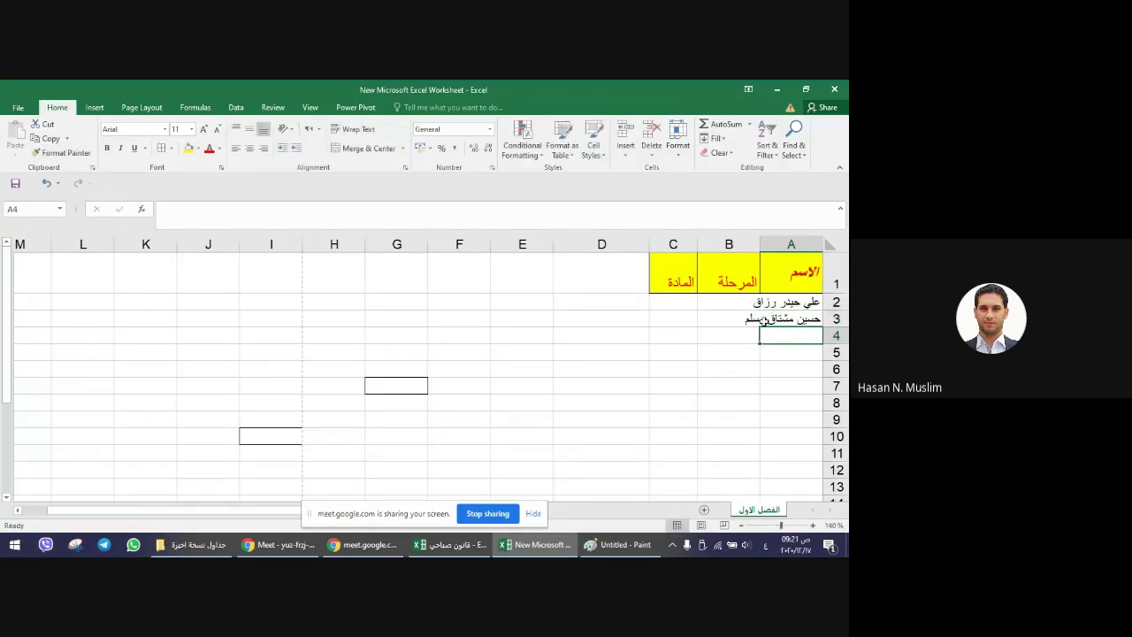
- Enter the third student's full name in A4
type("حسن ن")
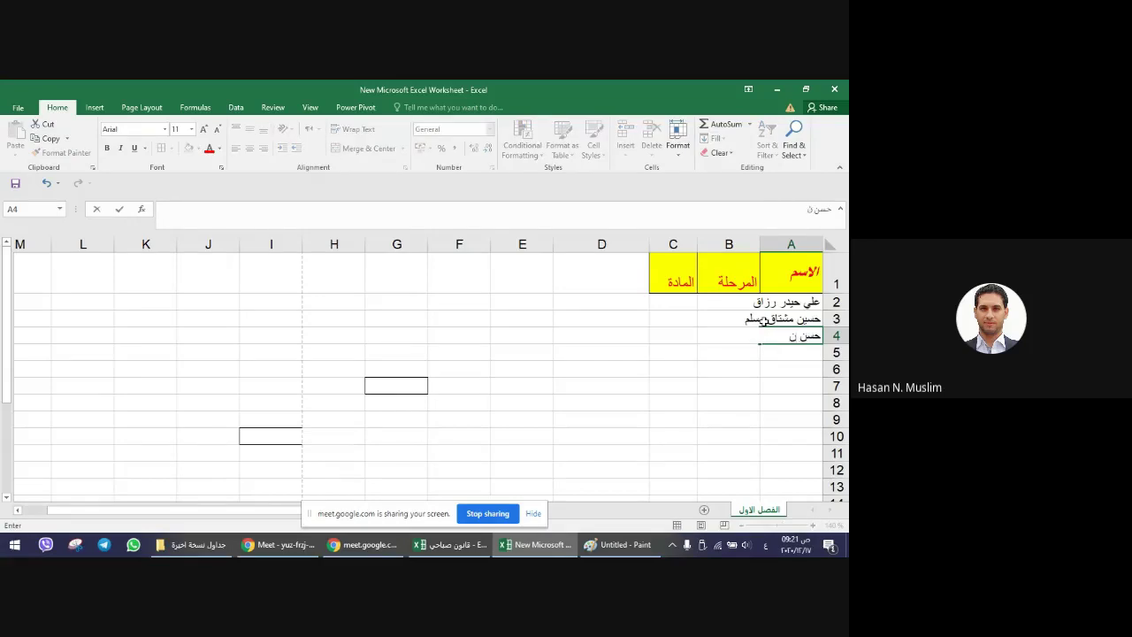
type("عمان مسلم")
key("Return")
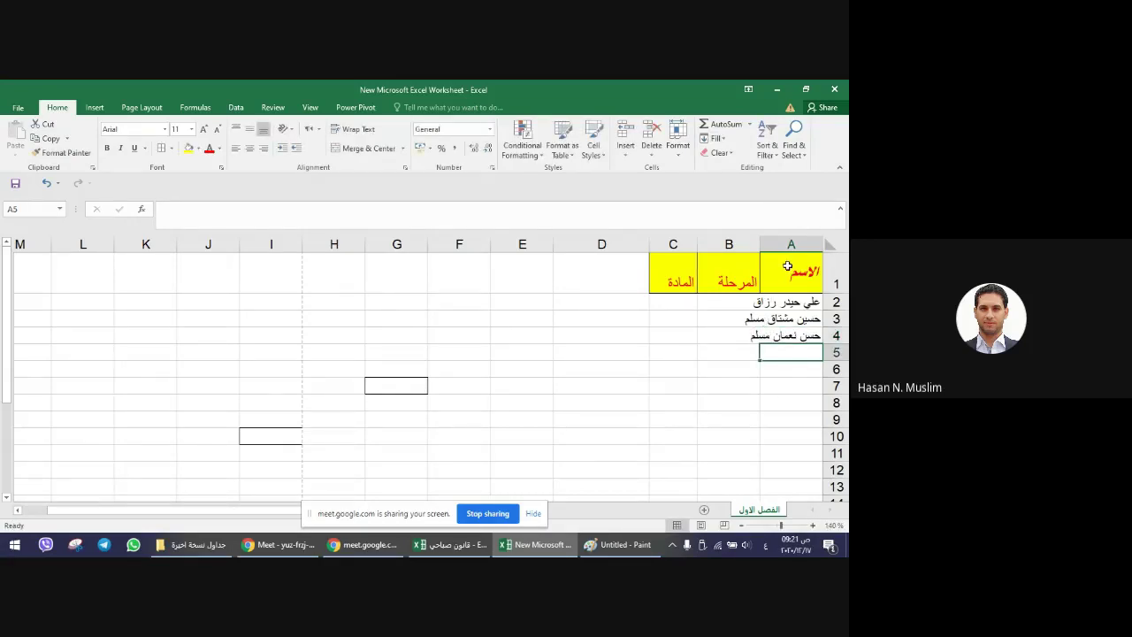
left_click(789, 265)
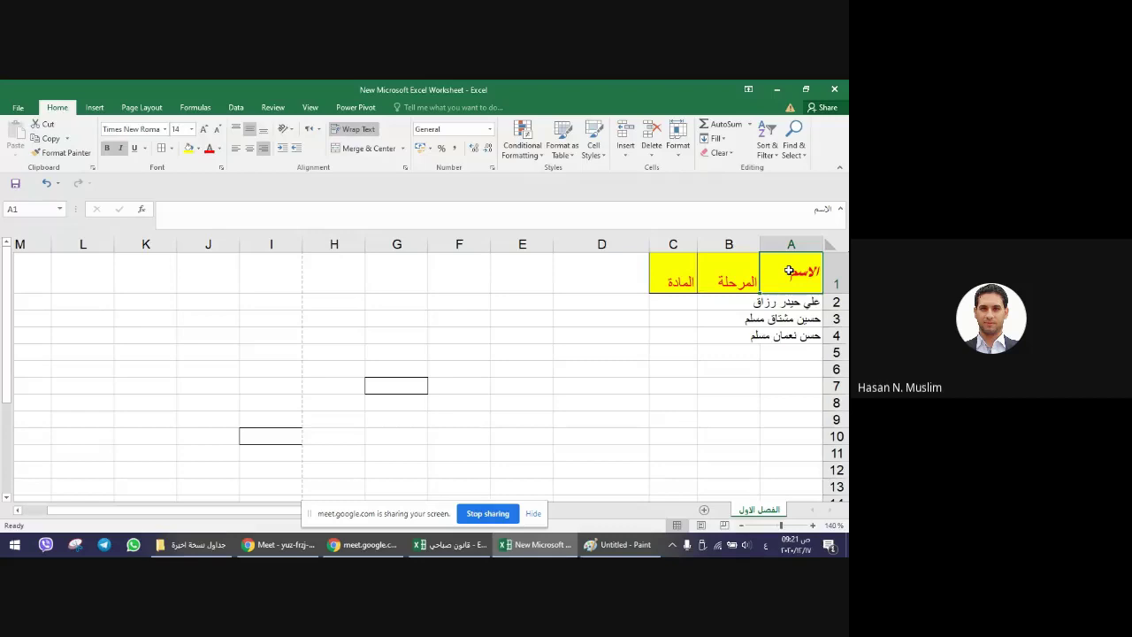
- Enter stage الرابعة in B2 and الثالثة in B3, then widen column B
left_click(716, 302)
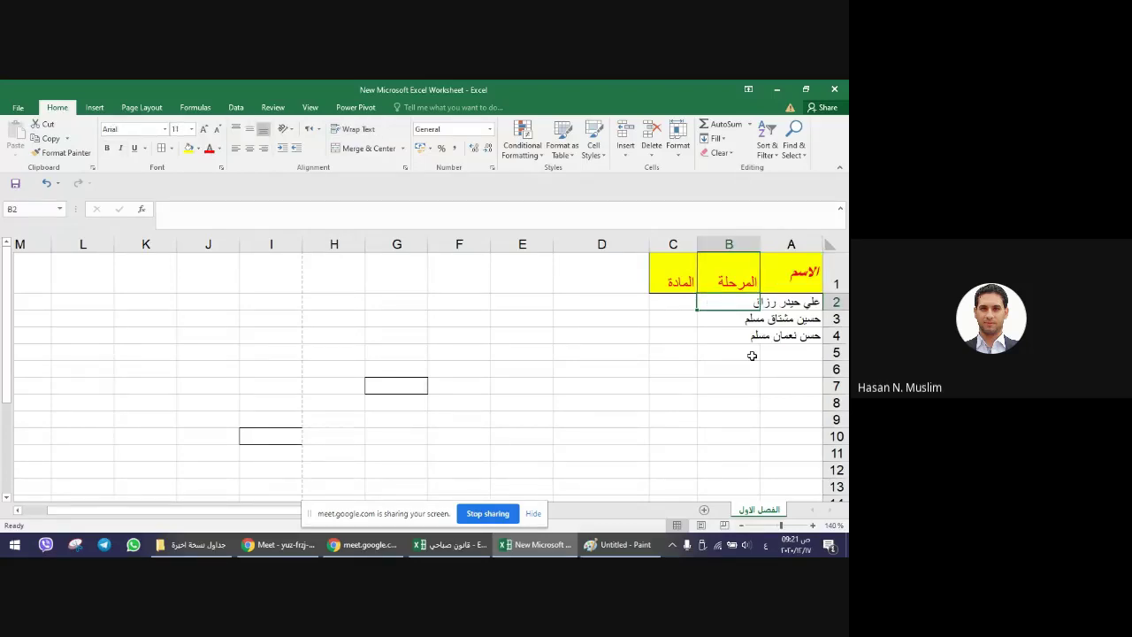
type("الرابعة")
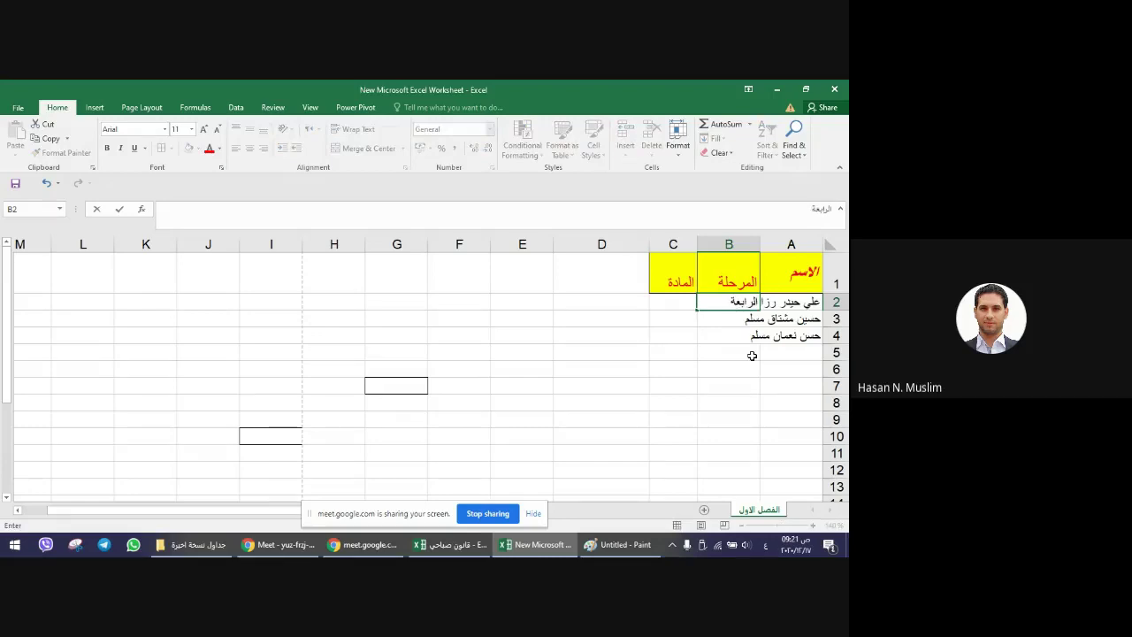
key("Return")
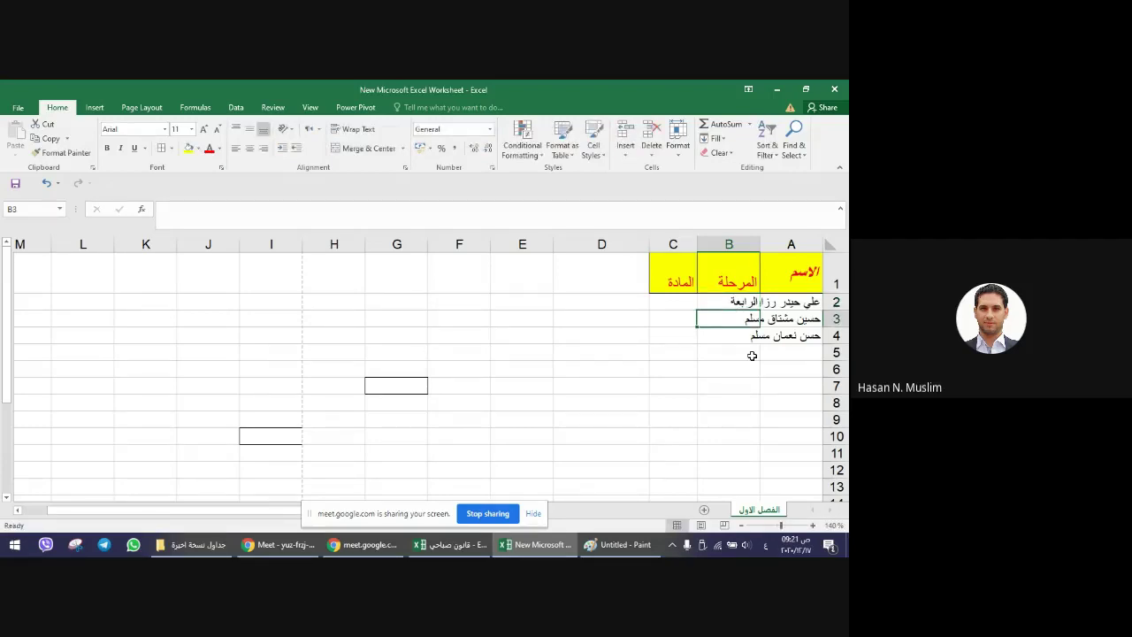
type("الثالثة")
key("Return")
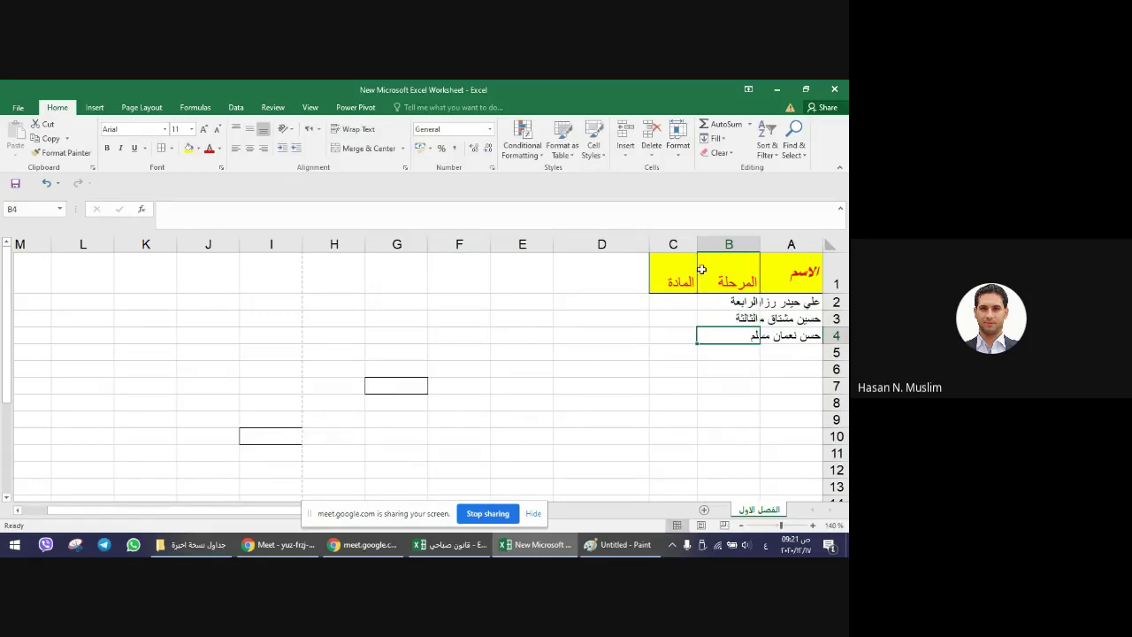
left_click_drag(698, 244, 672, 244)
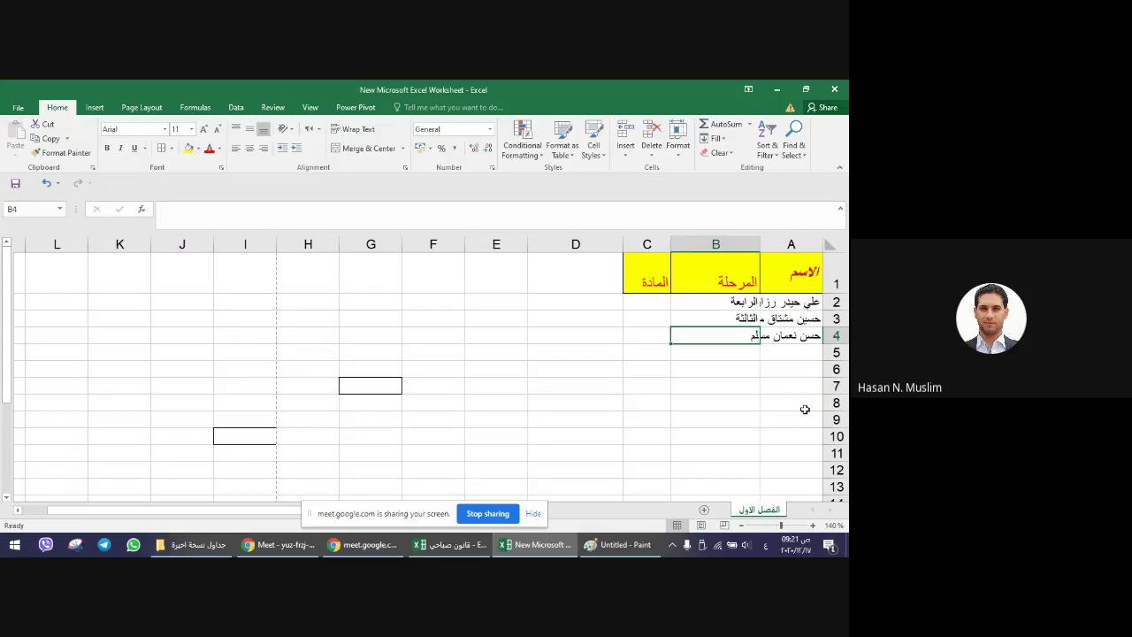
- Review the names and stages in A2:B4, then select A5:A8 for more names
left_click(789, 305)
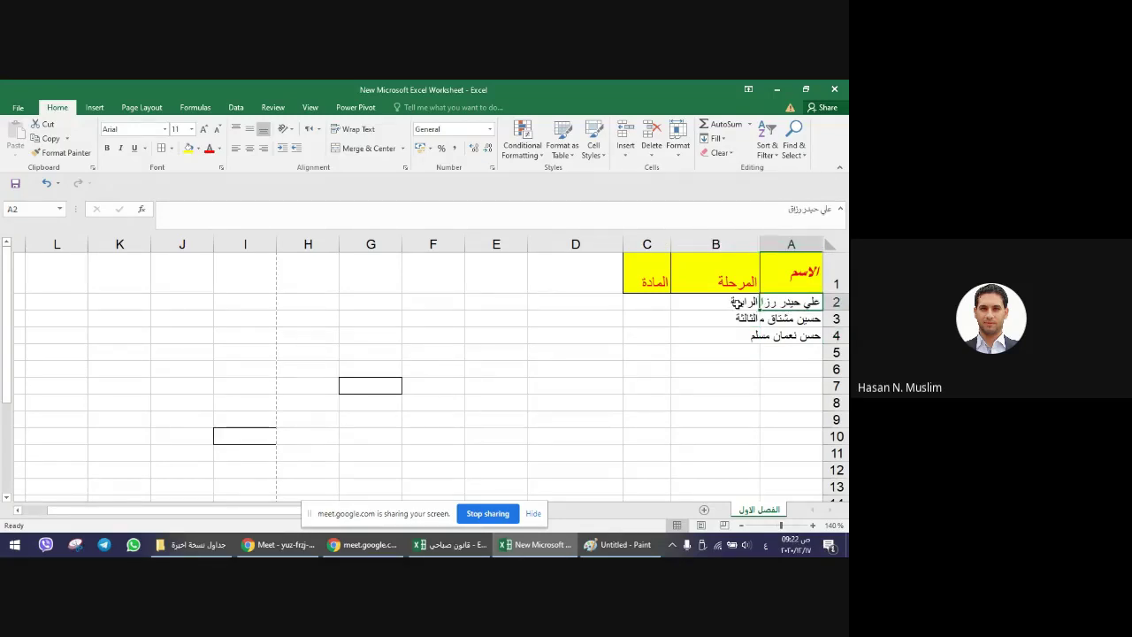
left_click(736, 302)
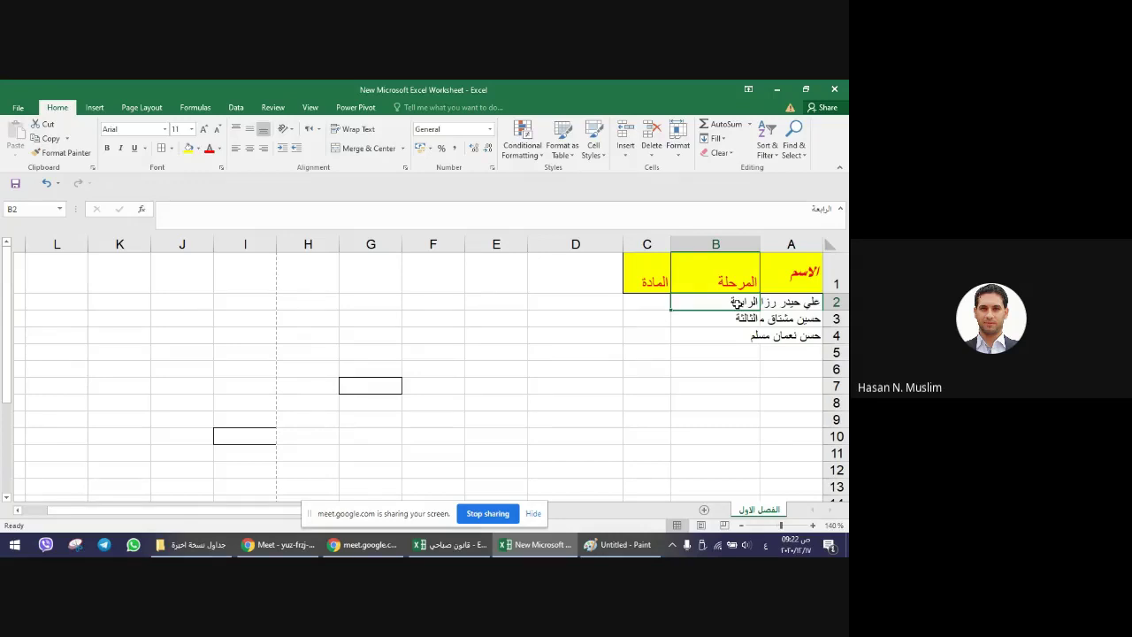
left_click(739, 319)
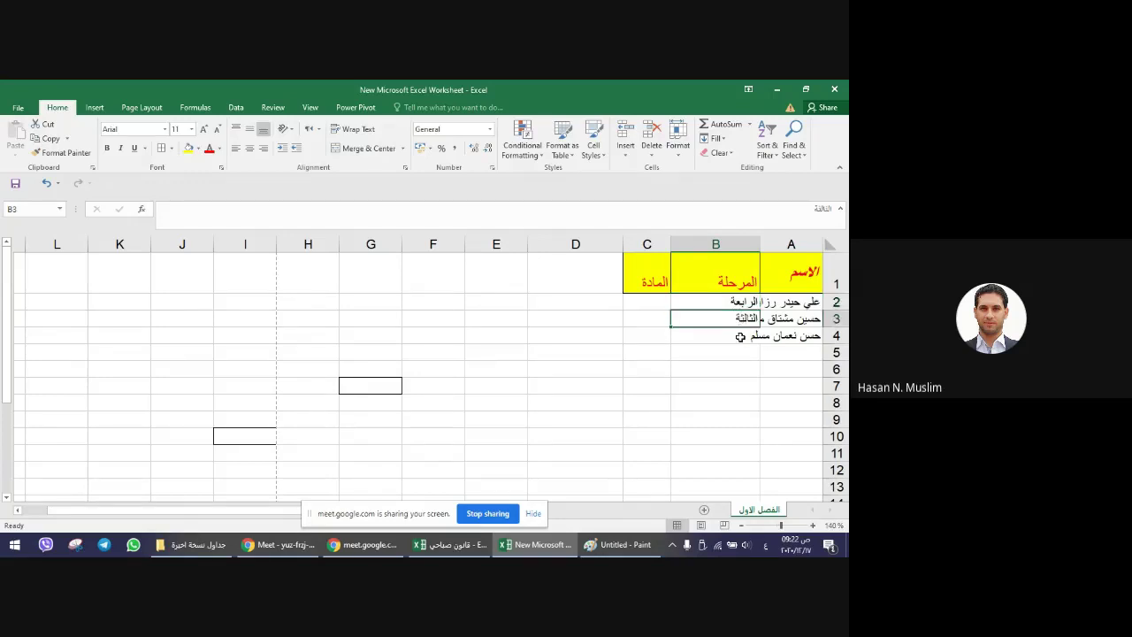
left_click(740, 337)
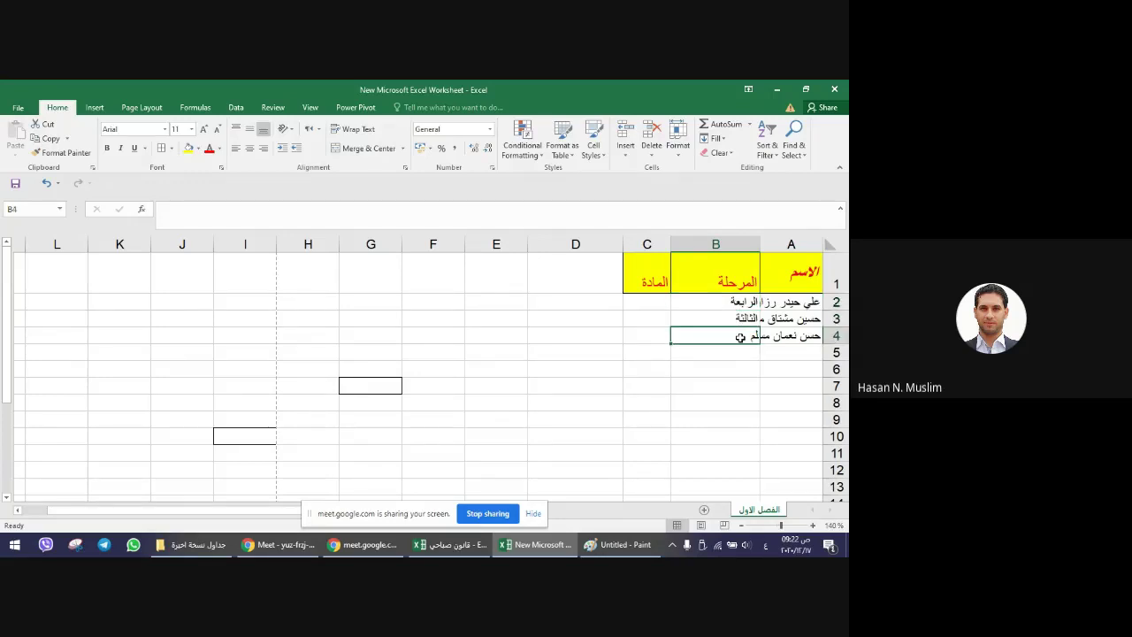
left_click(795, 303)
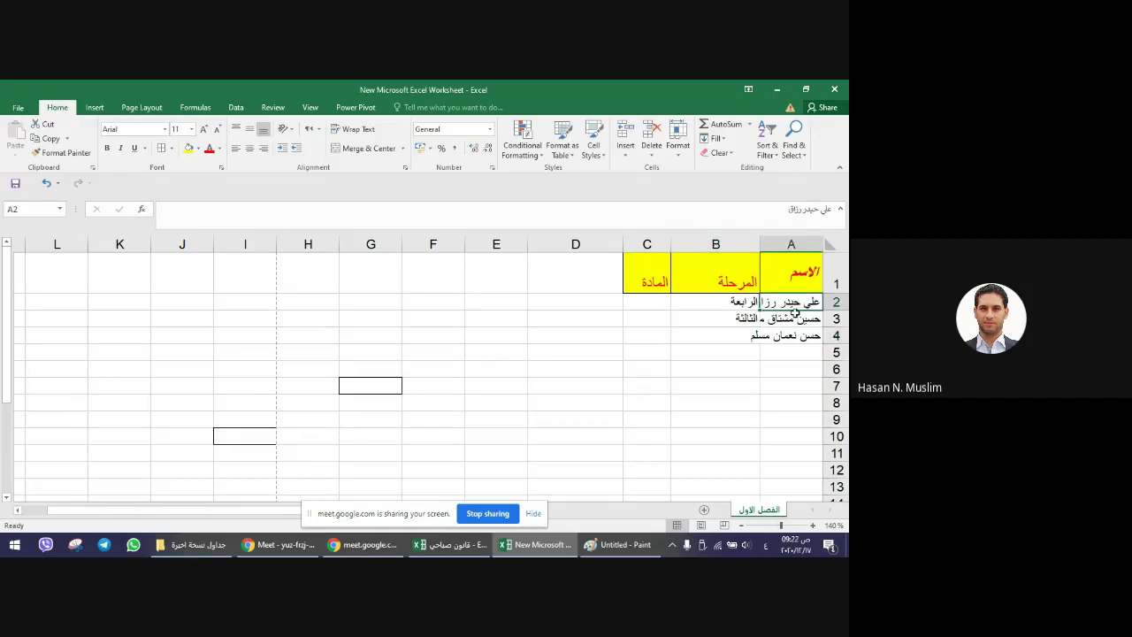
left_click(795, 319)
left_click(798, 336)
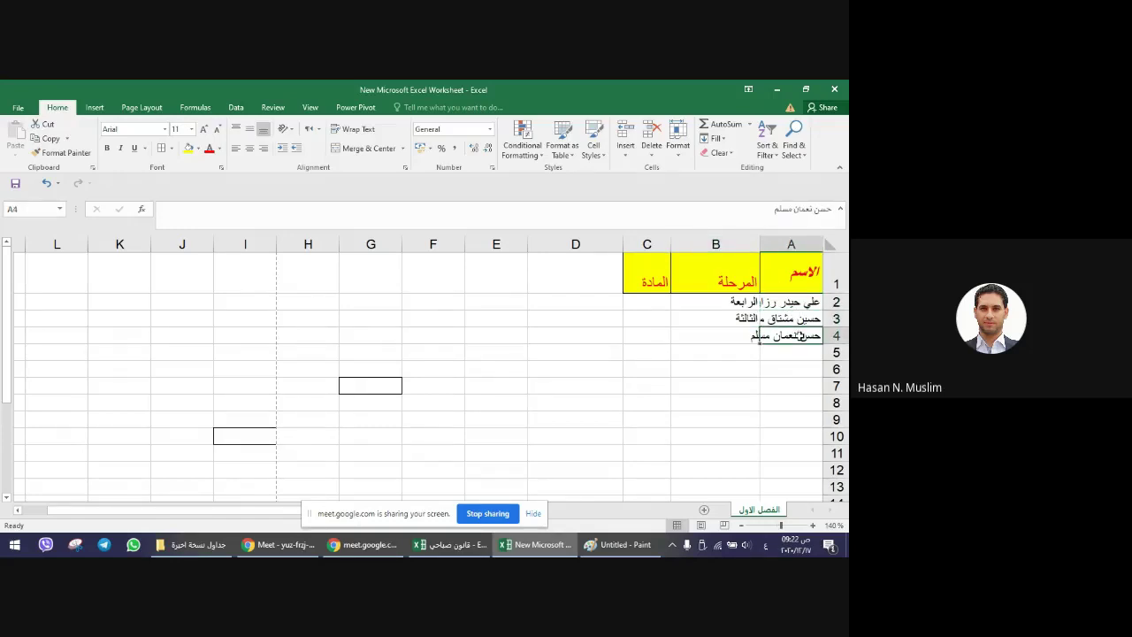
left_click(800, 353)
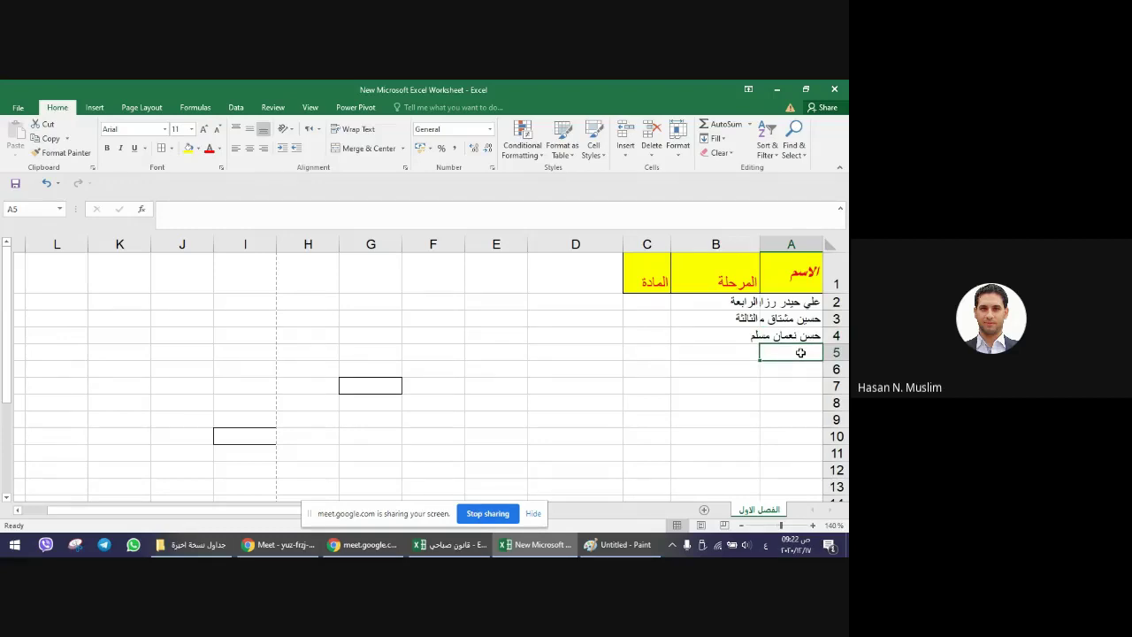
left_click_drag(800, 353, 799, 404)
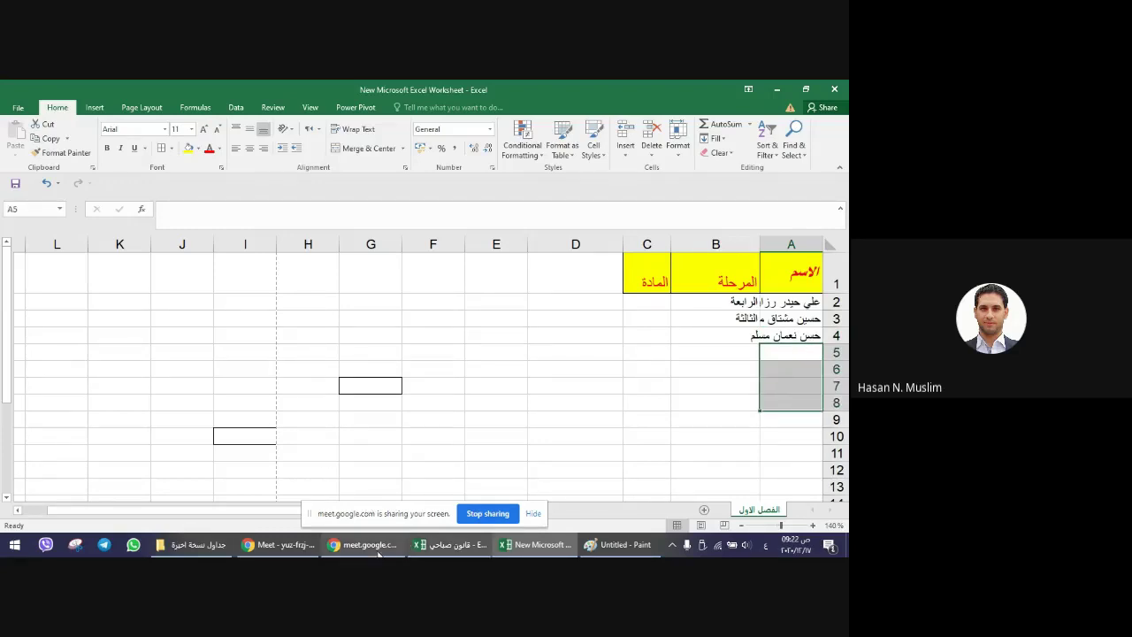
- Browse D: to Al-Kadhum College > الاسماء والدرجات > 2018-2019 coursework grades folder
left_click(190, 545)
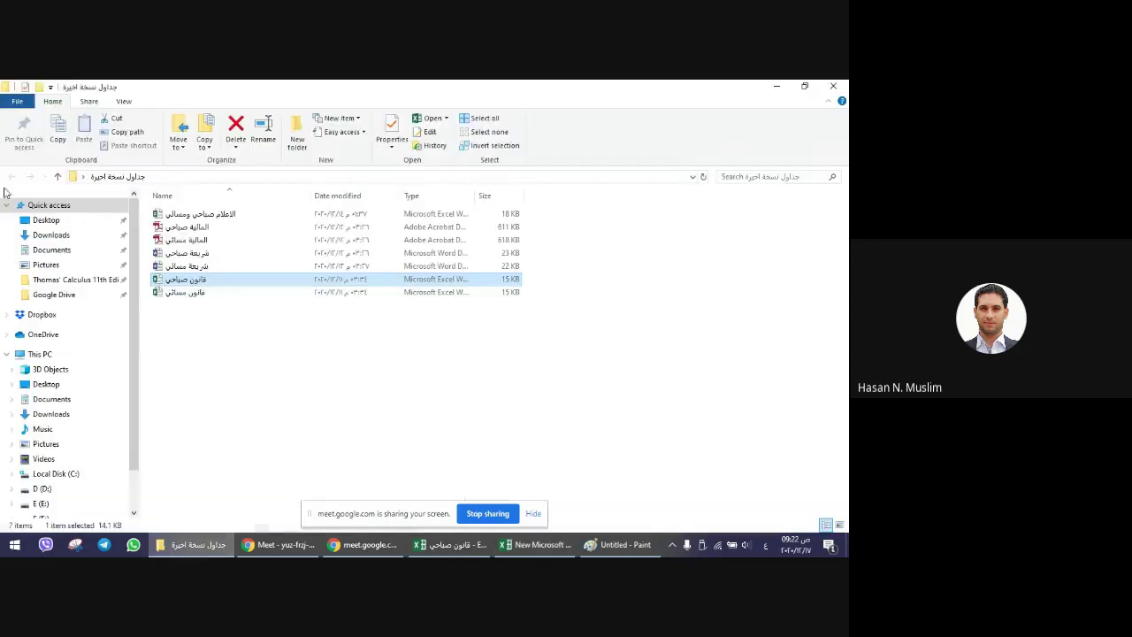
left_click(50, 490)
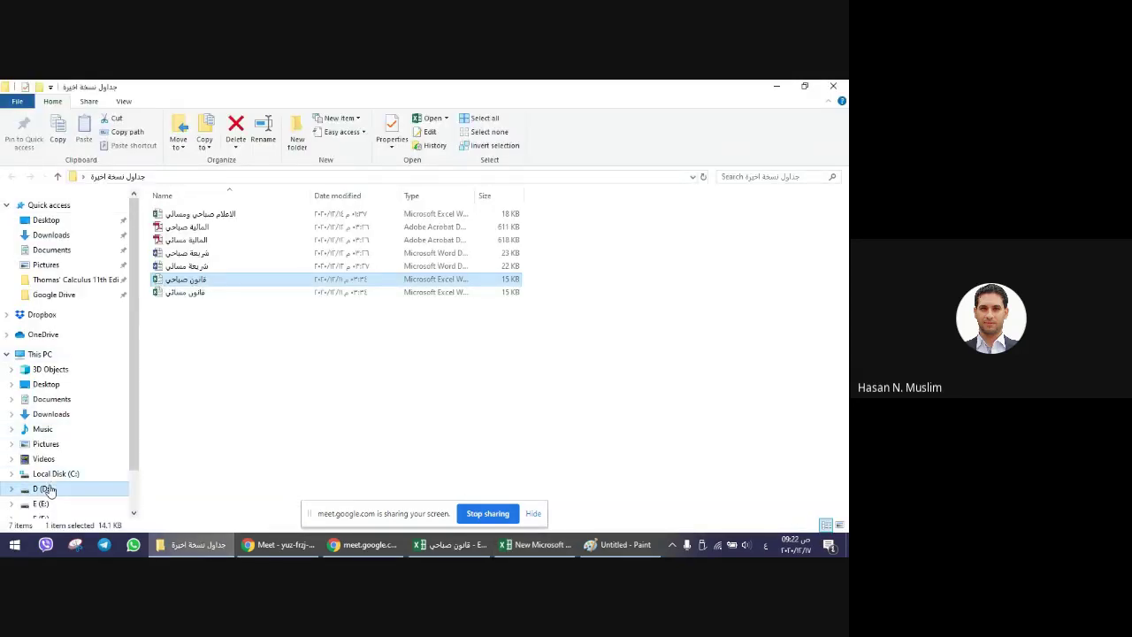
double_click(215, 286)
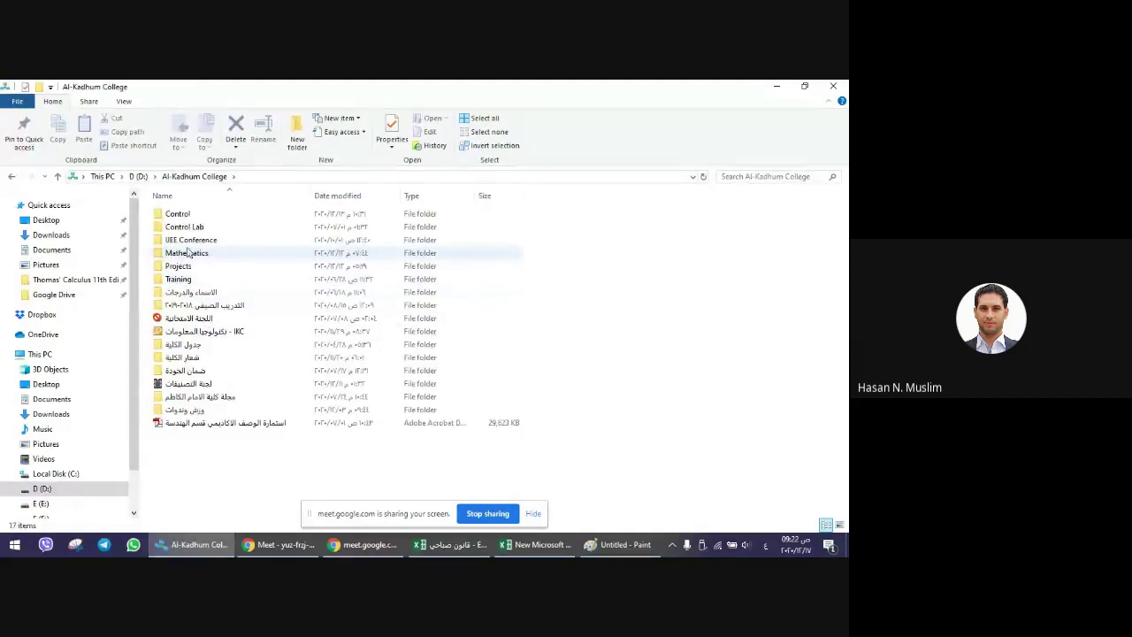
double_click(192, 292)
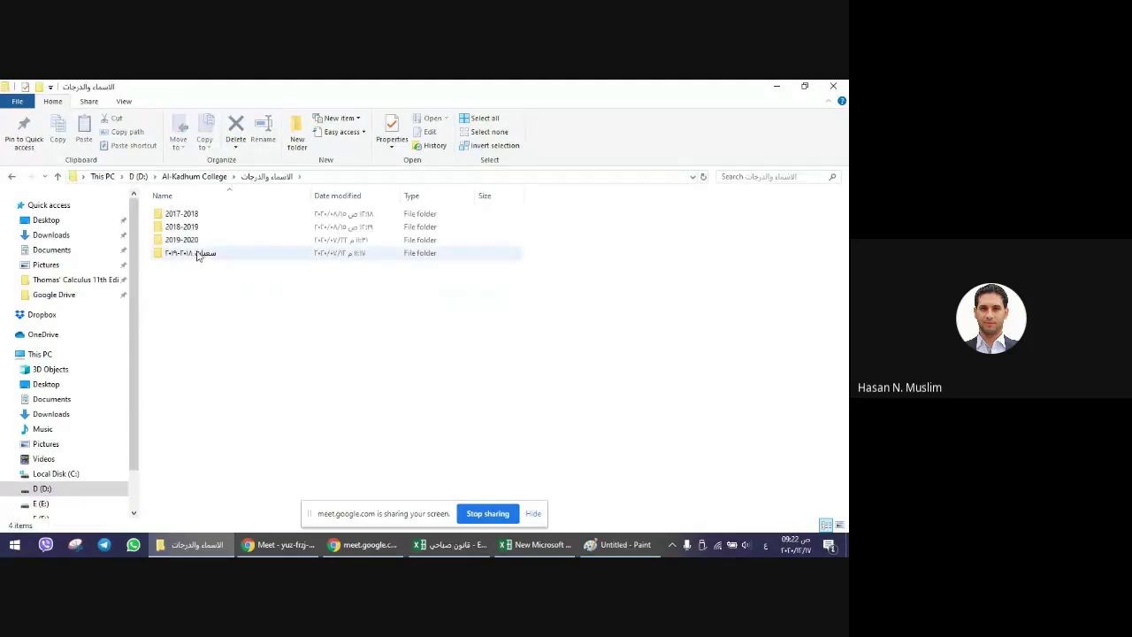
double_click(200, 255)
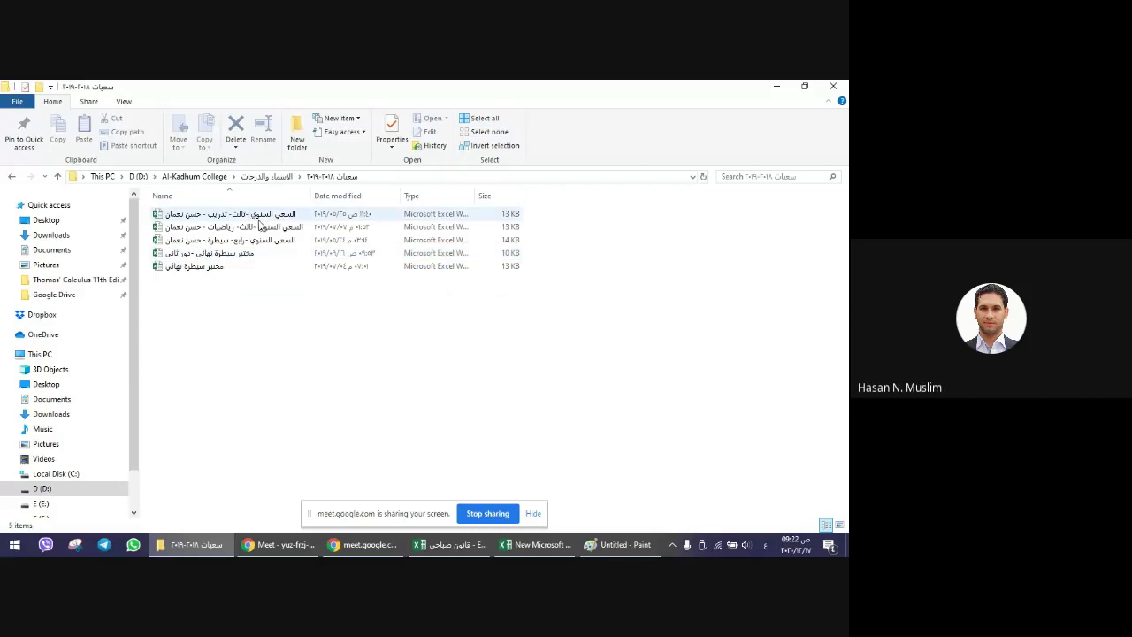
left_click(258, 239)
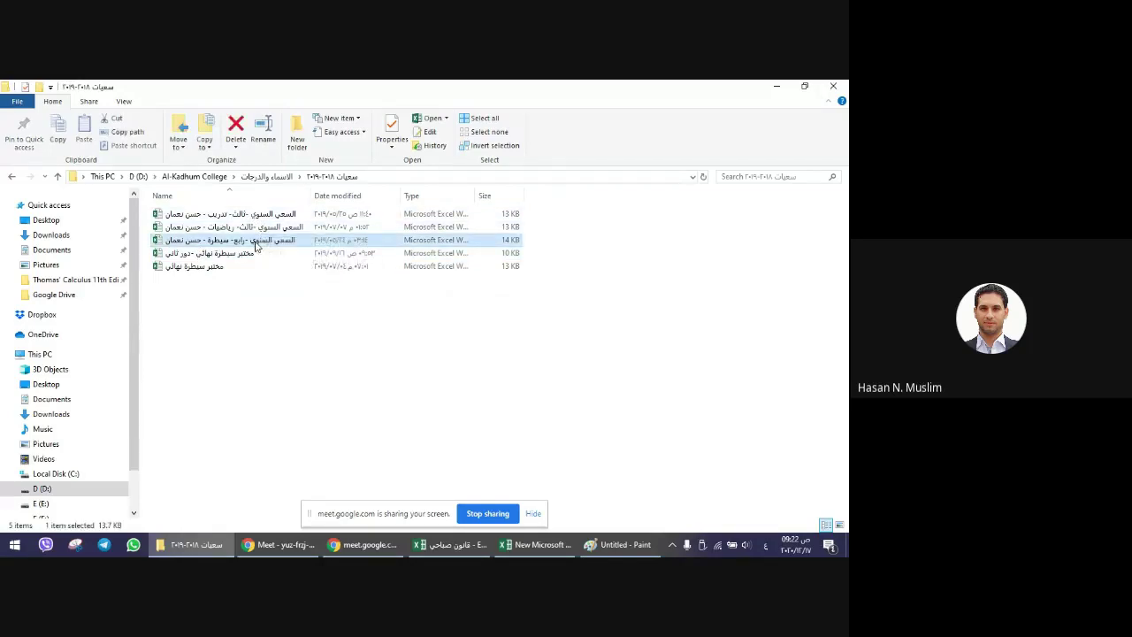
left_click(536, 544)
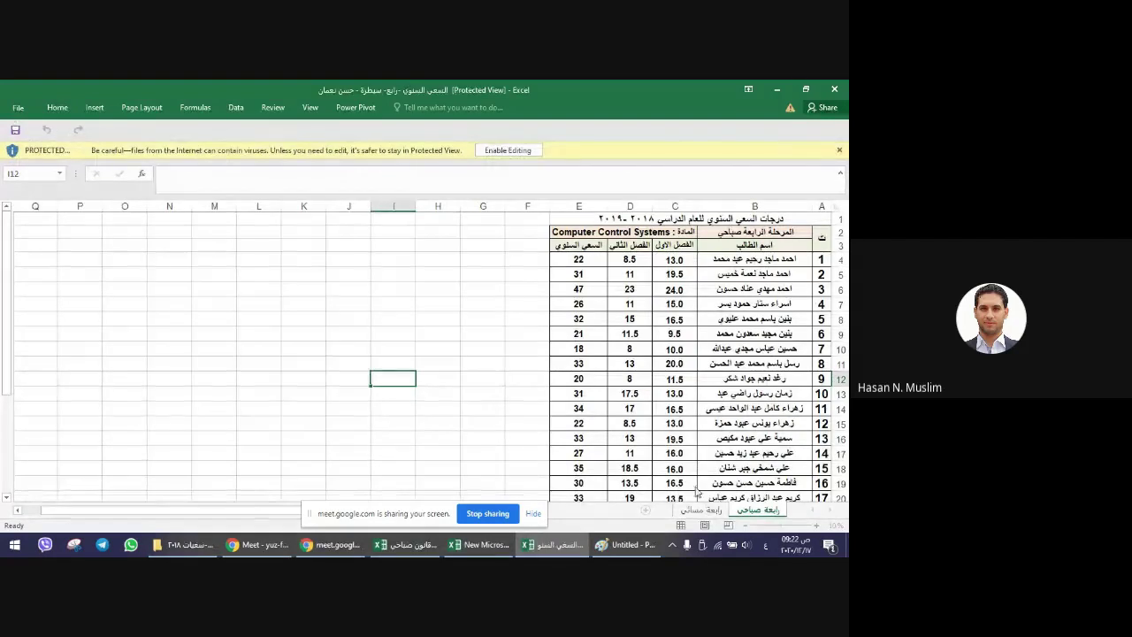
- Close Paint without saving, close the new worksheet, and open the fourth-stage annual grades workbook
right_click(573, 541)
left_click(557, 518)
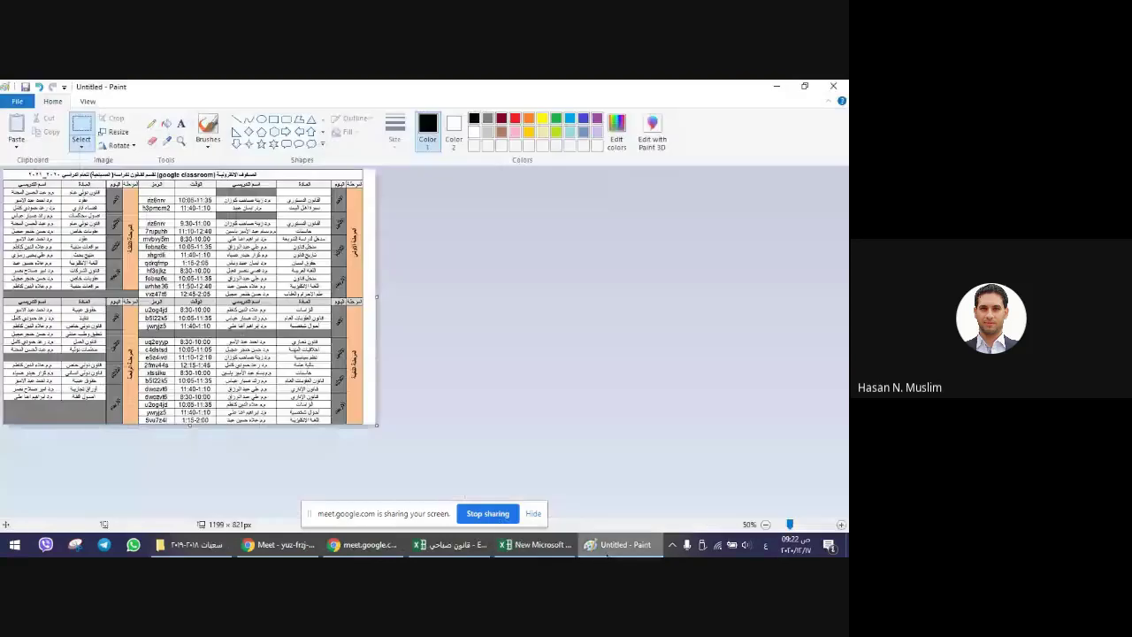
left_click(835, 87)
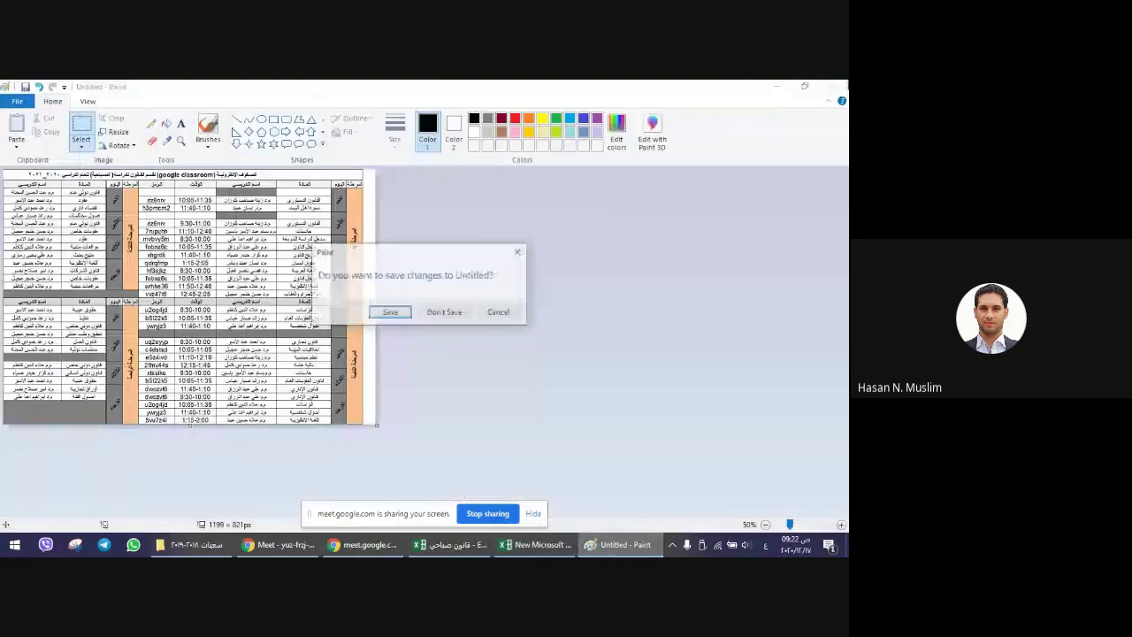
left_click(458, 310)
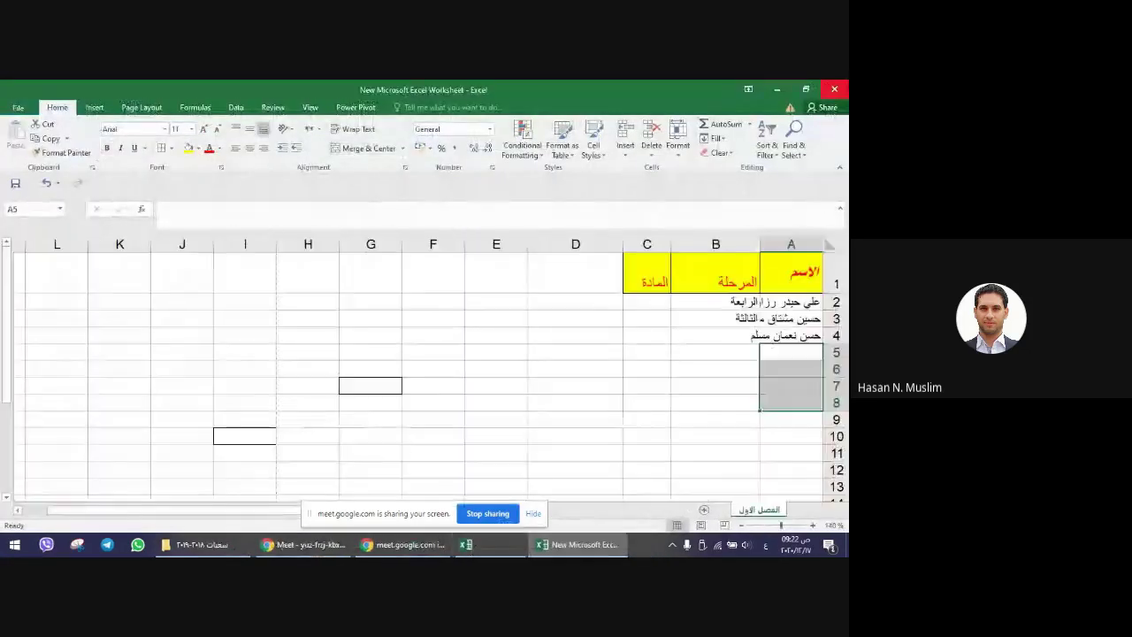
left_click(614, 335)
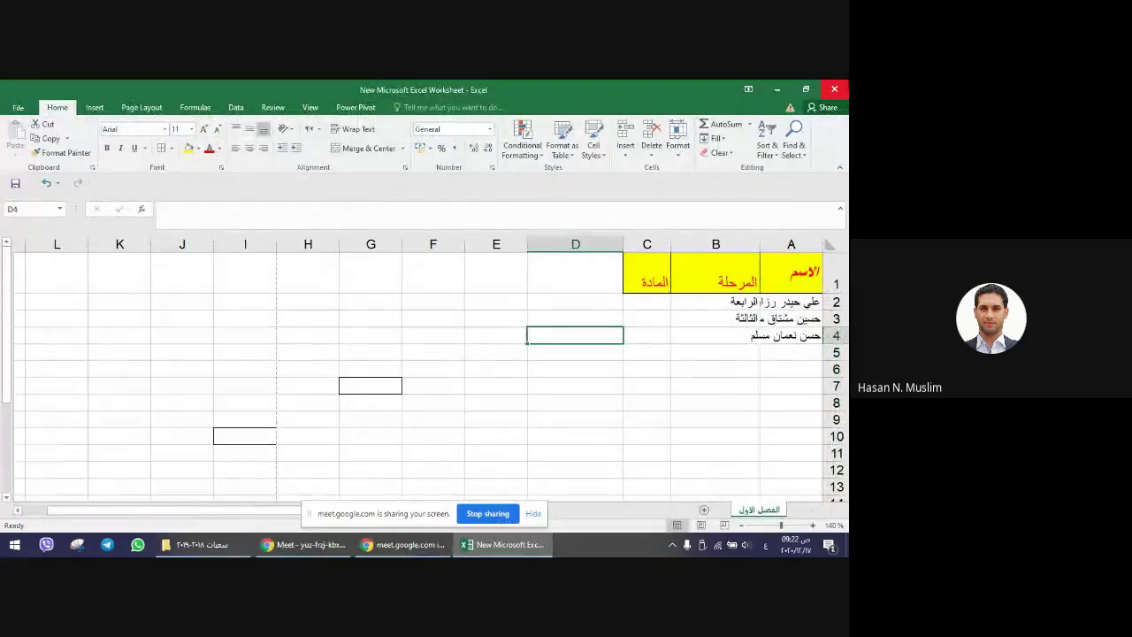
left_click(834, 89)
left_click(424, 335)
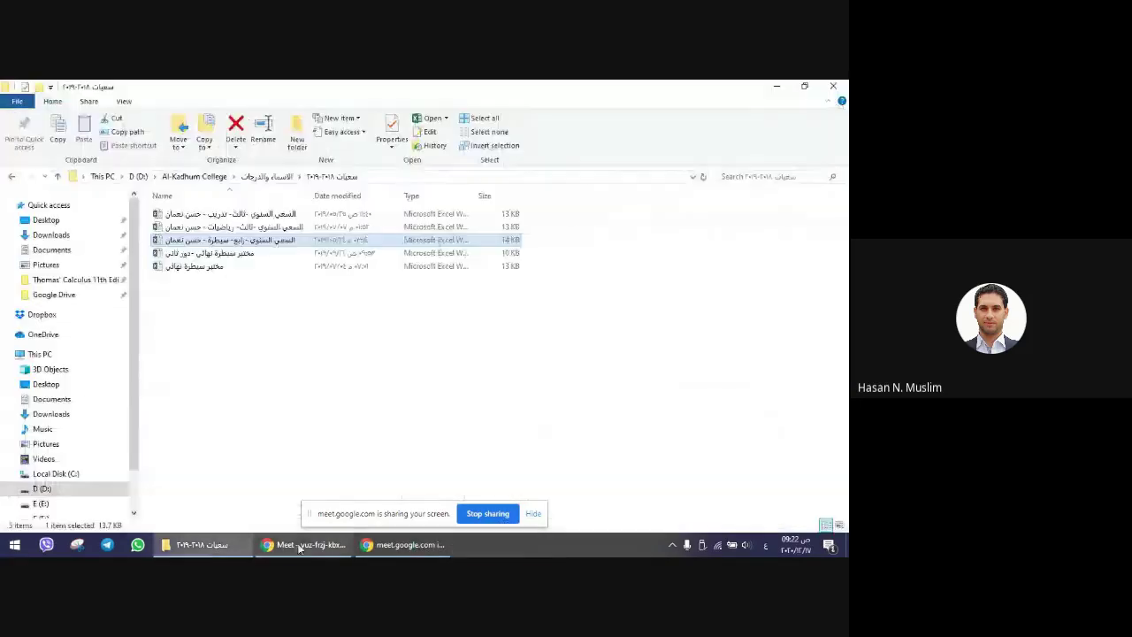
double_click(278, 241)
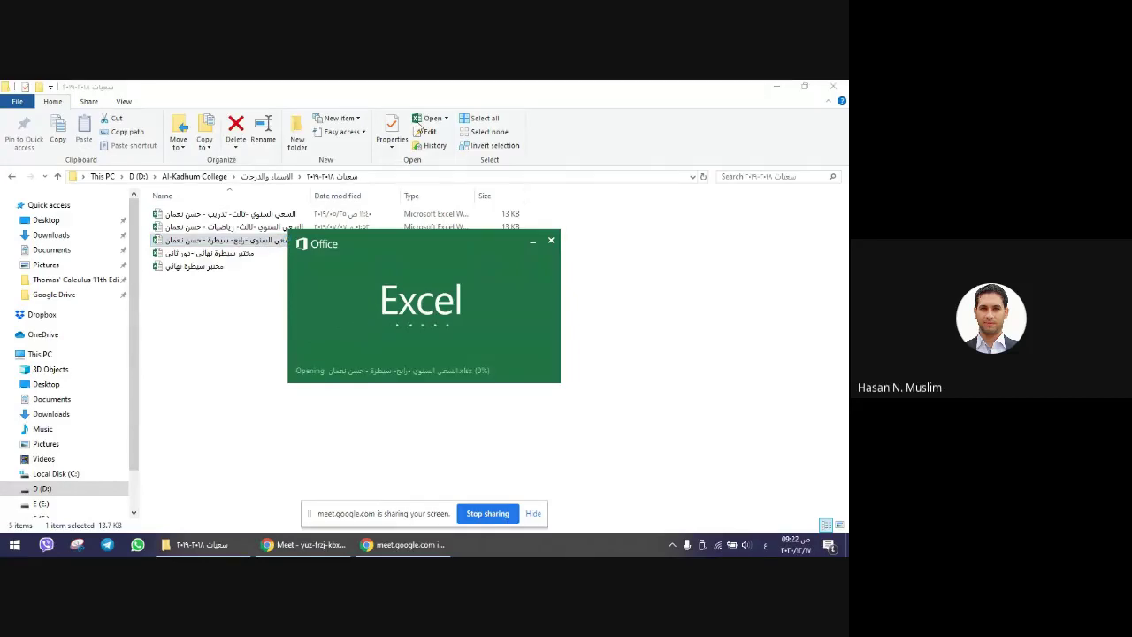
- Enable editing in the grades workbook and copy the student names in B4:B16
left_click(528, 150)
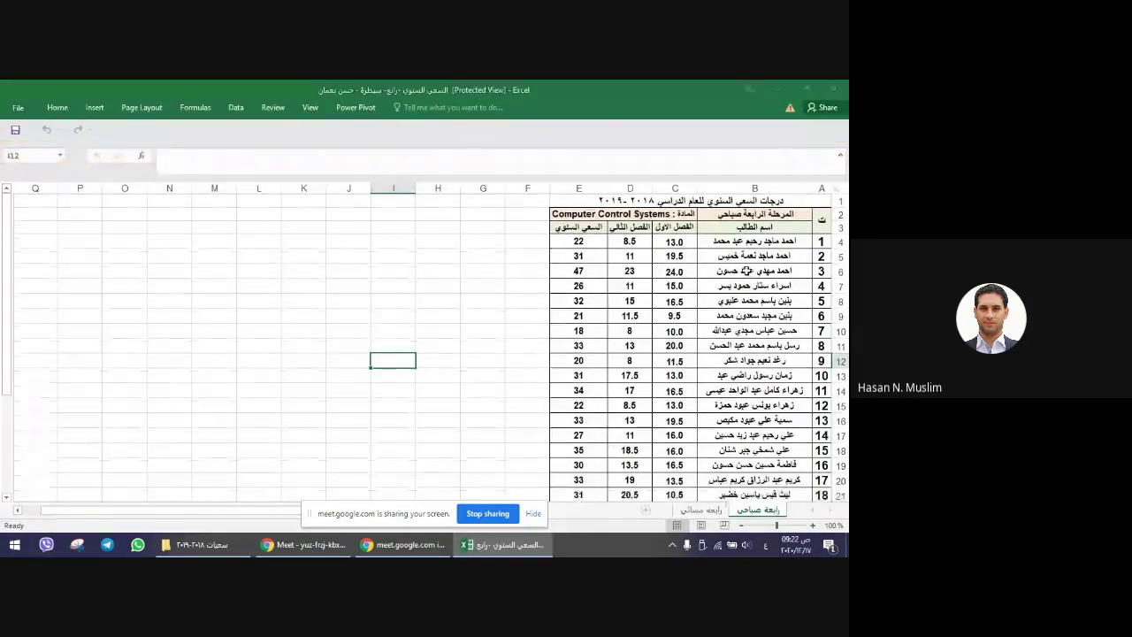
left_click_drag(759, 293, 749, 474)
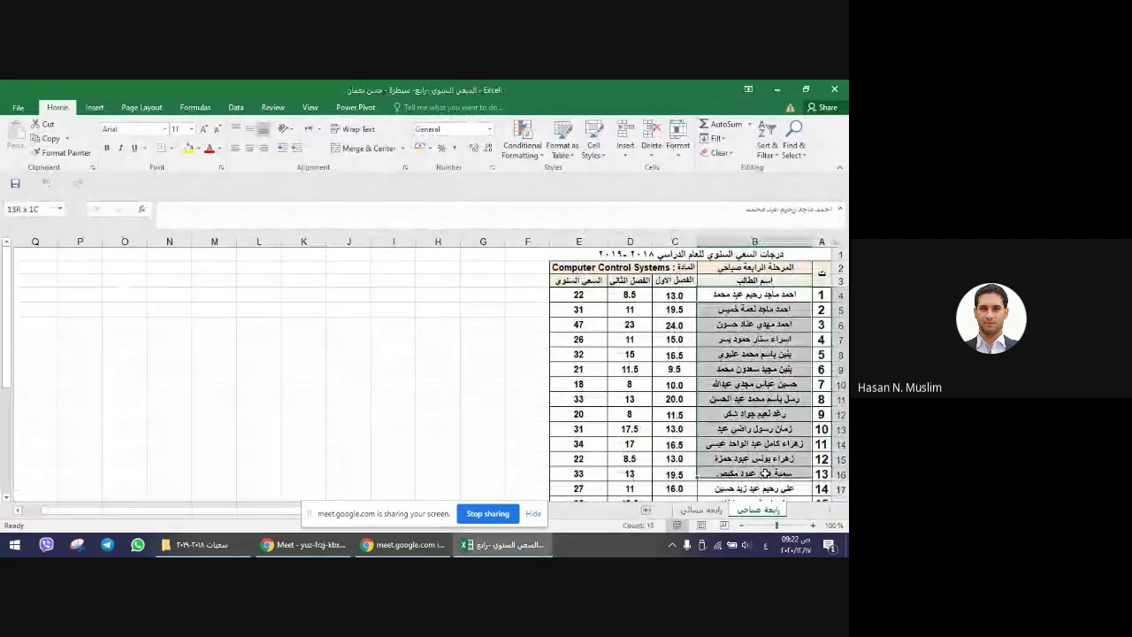
key("ctrl+c")
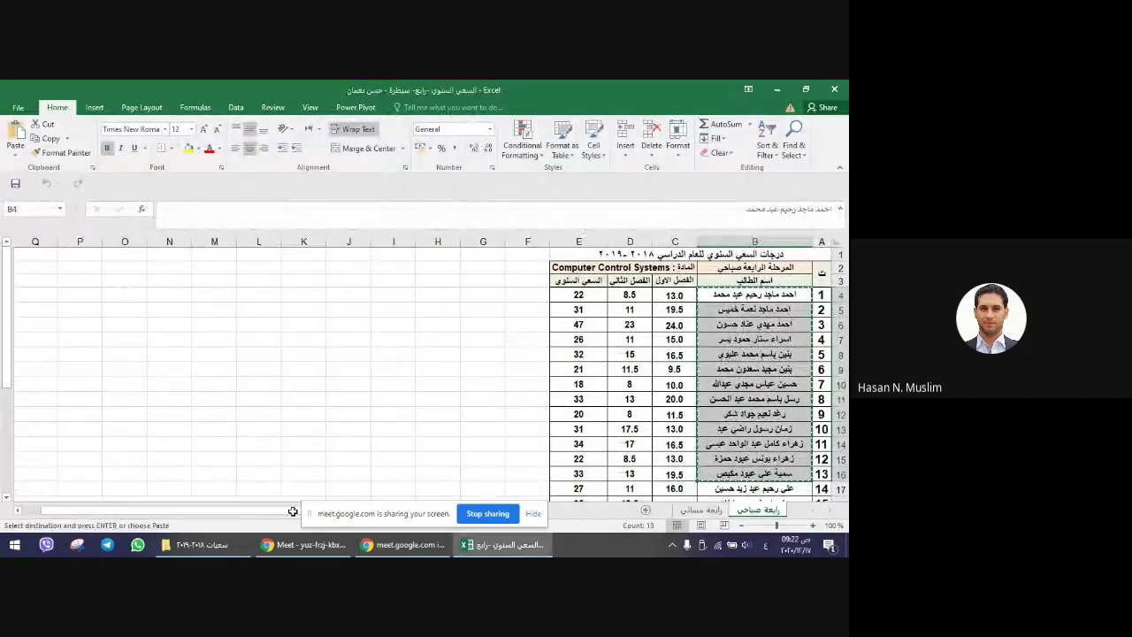
- Minimize the open windows and reopen New Microsoft Excel Worksheet from the desktop
left_click(486, 544)
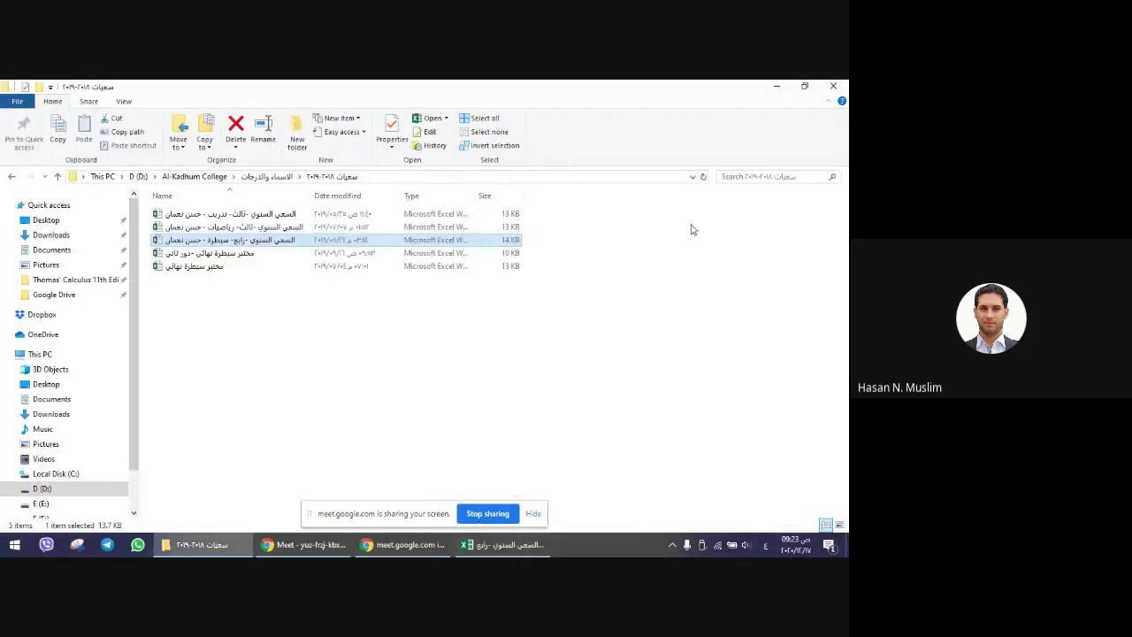
left_click(776, 86)
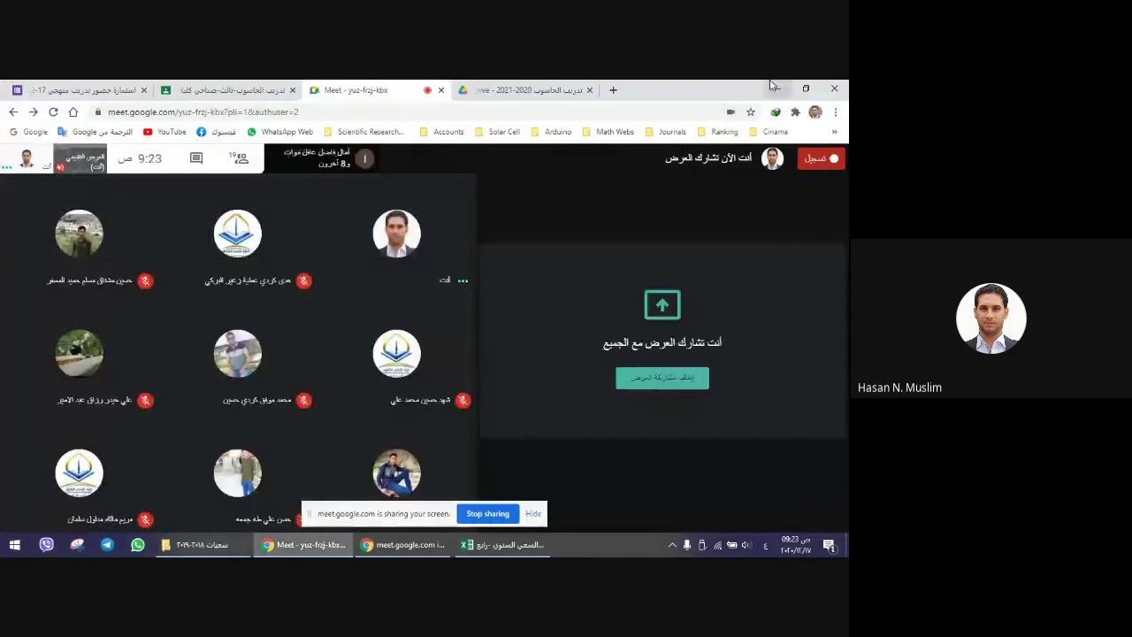
left_click(777, 88)
double_click(124, 319)
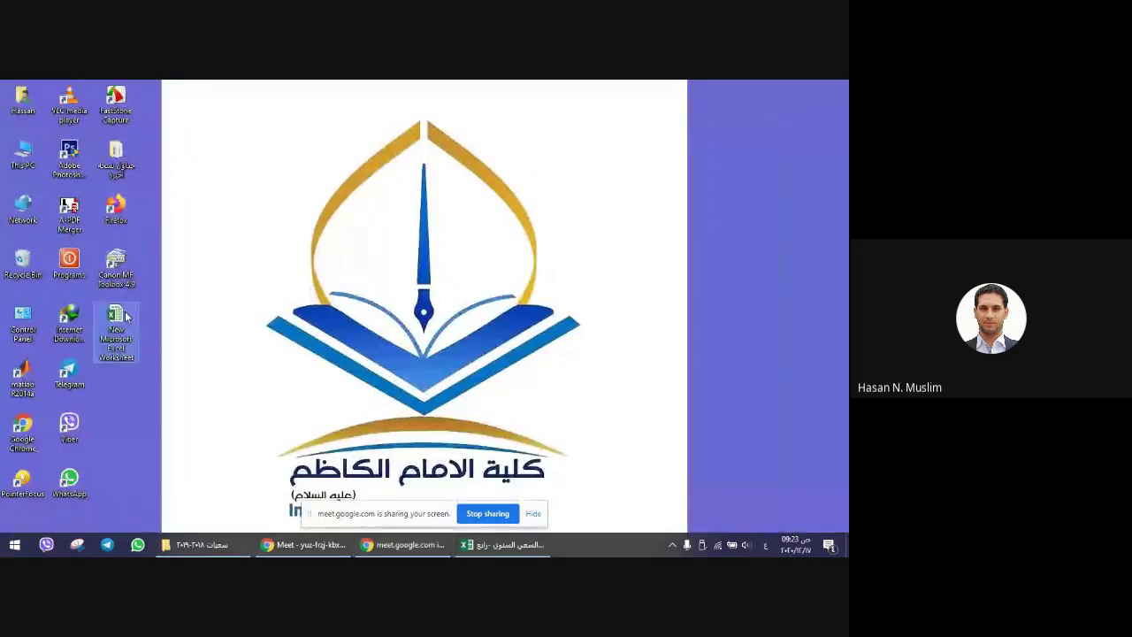
- Paste the copied names at A5 using Paste Values only
left_click(761, 357)
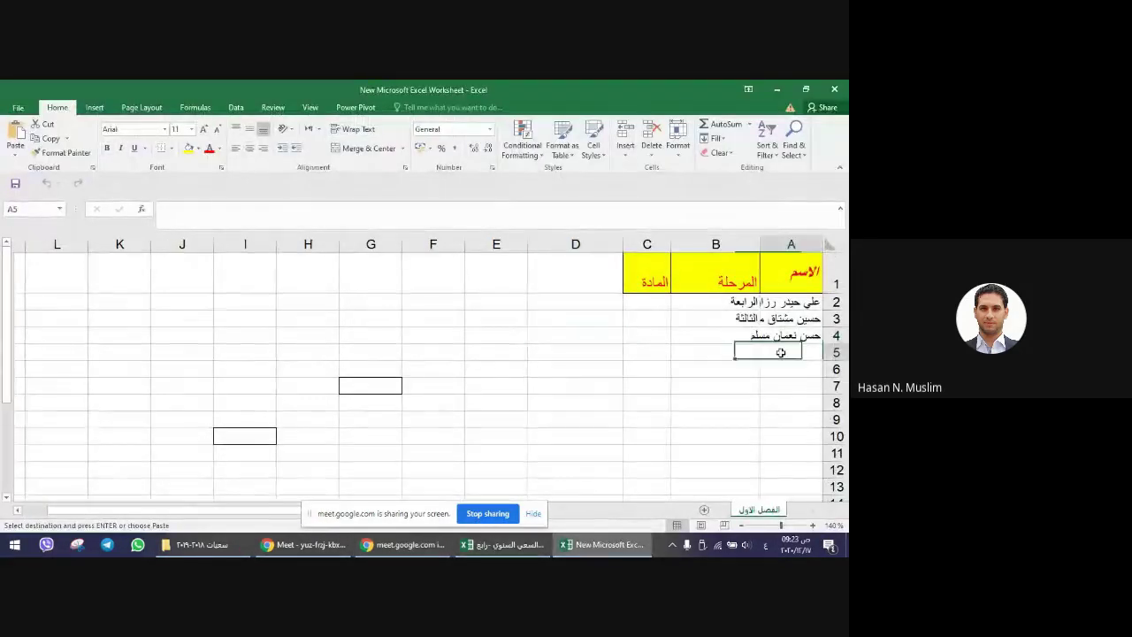
key("ctrl+v")
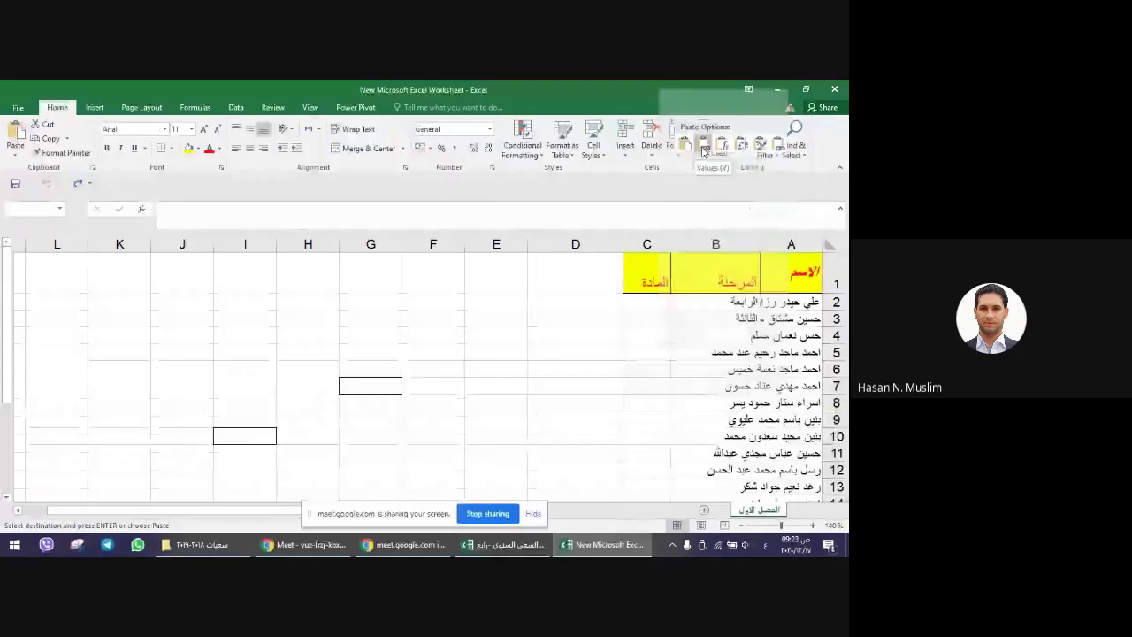
left_click(704, 151)
left_click(581, 376)
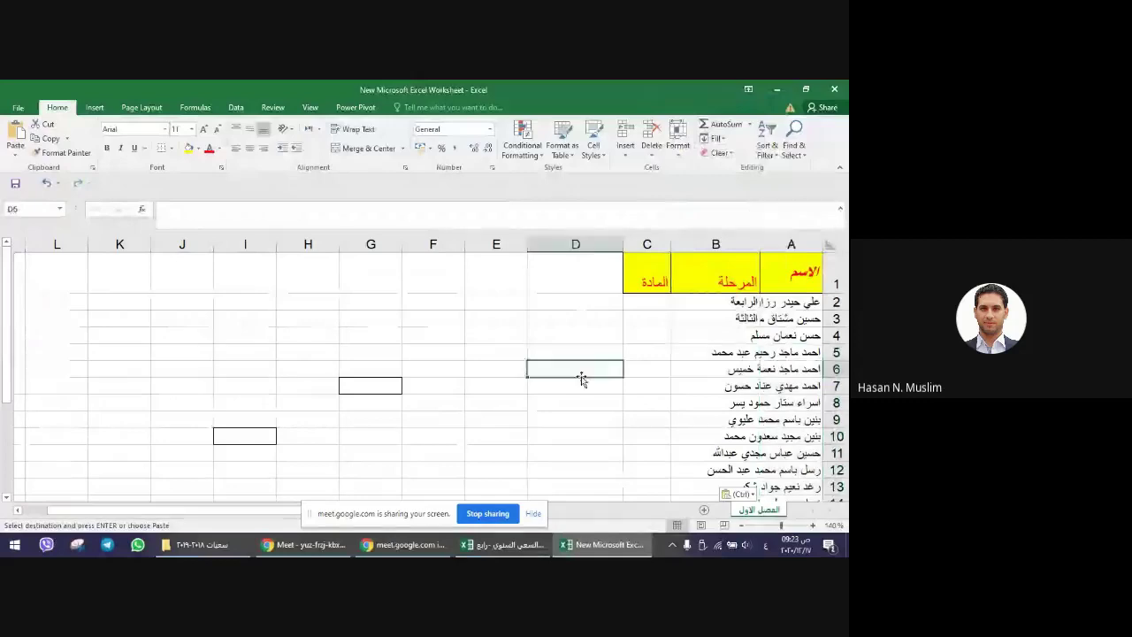
scroll(764, 407, "down", 3)
scroll(764, 406, "up", 3)
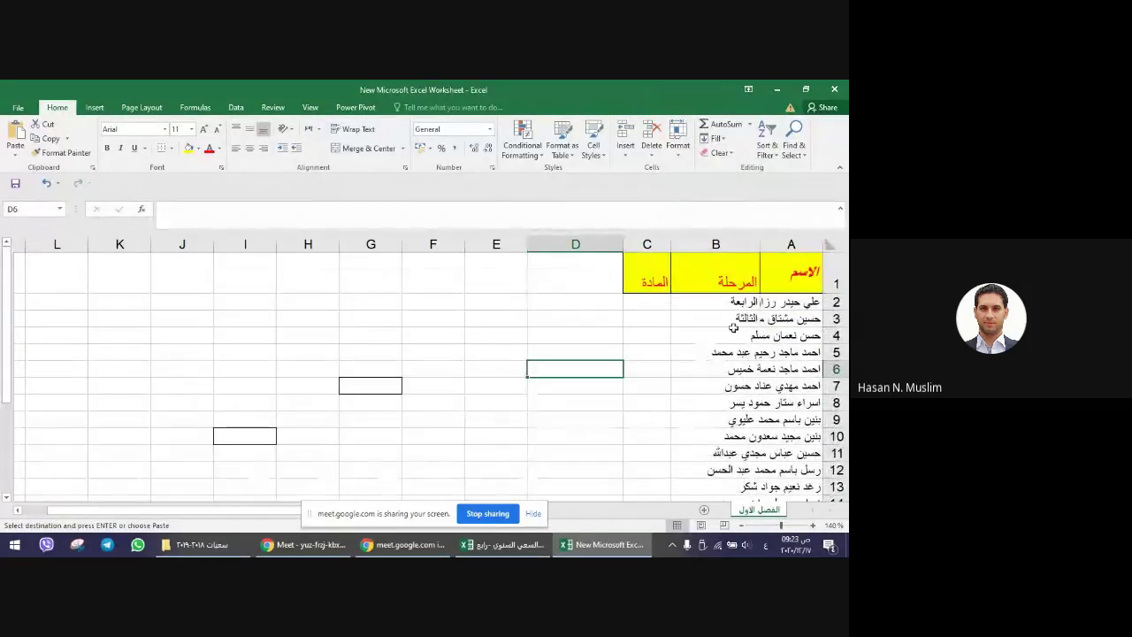
- Fill الثالثة from B3 down to B8, then check the names in A5, A11 and A12
left_click(734, 320)
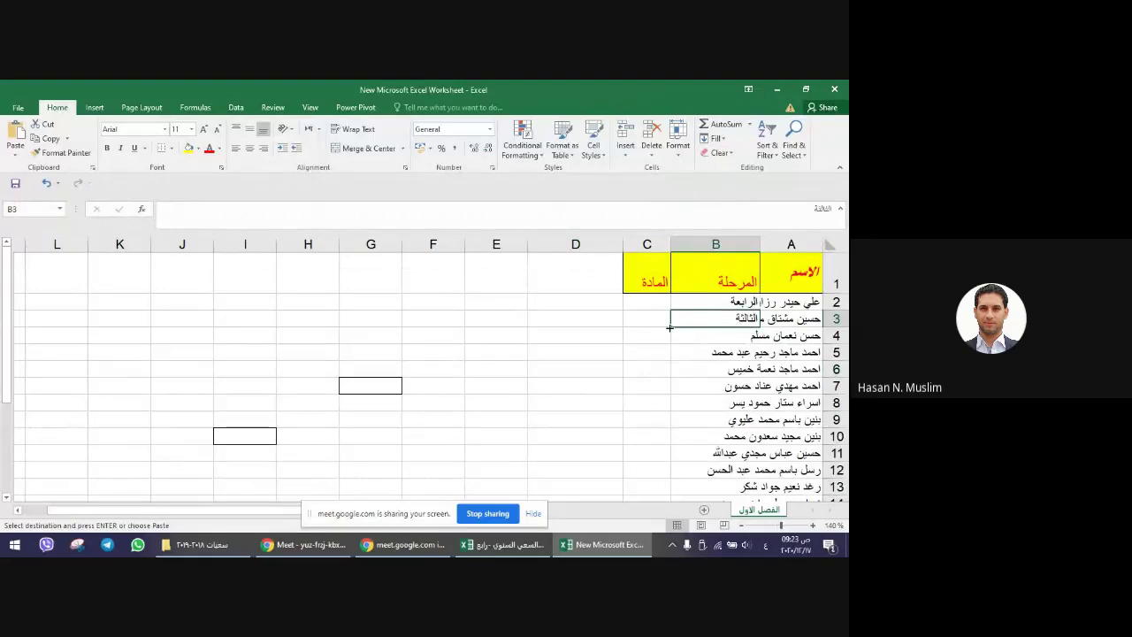
left_click_drag(670, 328, 670, 410)
left_click(793, 350)
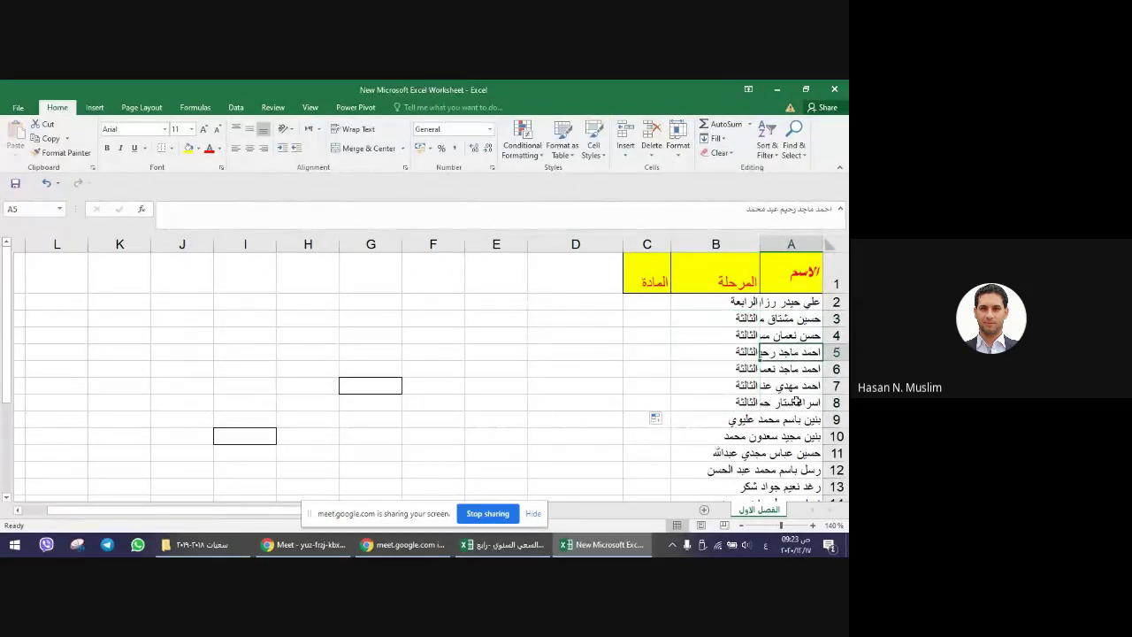
left_click(770, 451)
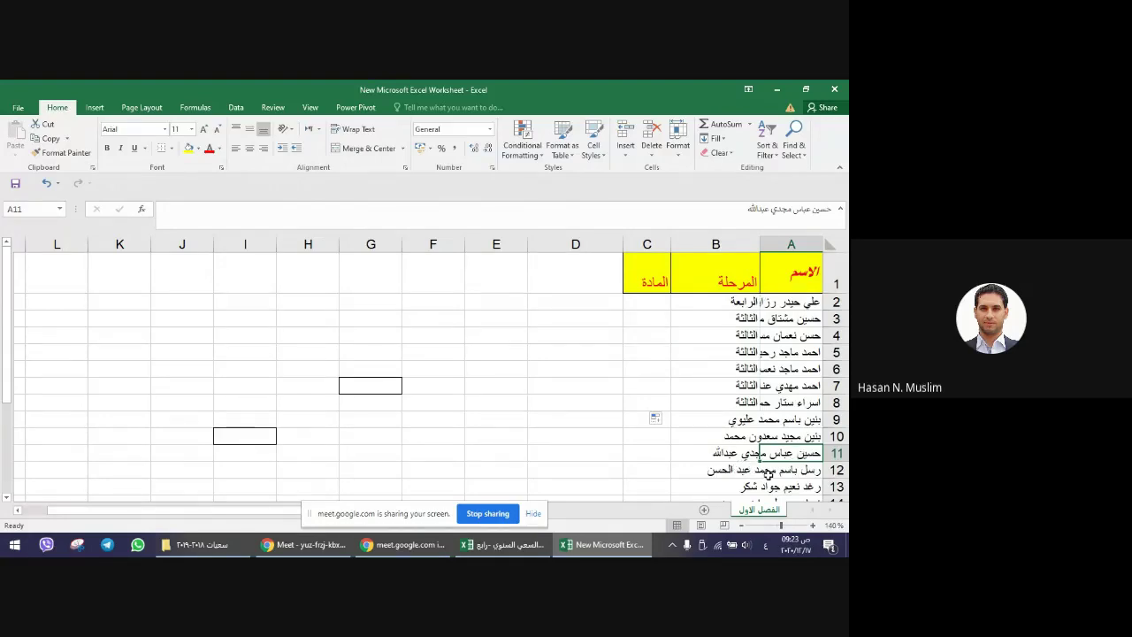
left_click(768, 474)
- Resize column A so the full student names show, then undo the column-width change
left_click_drag(756, 239, 676, 241)
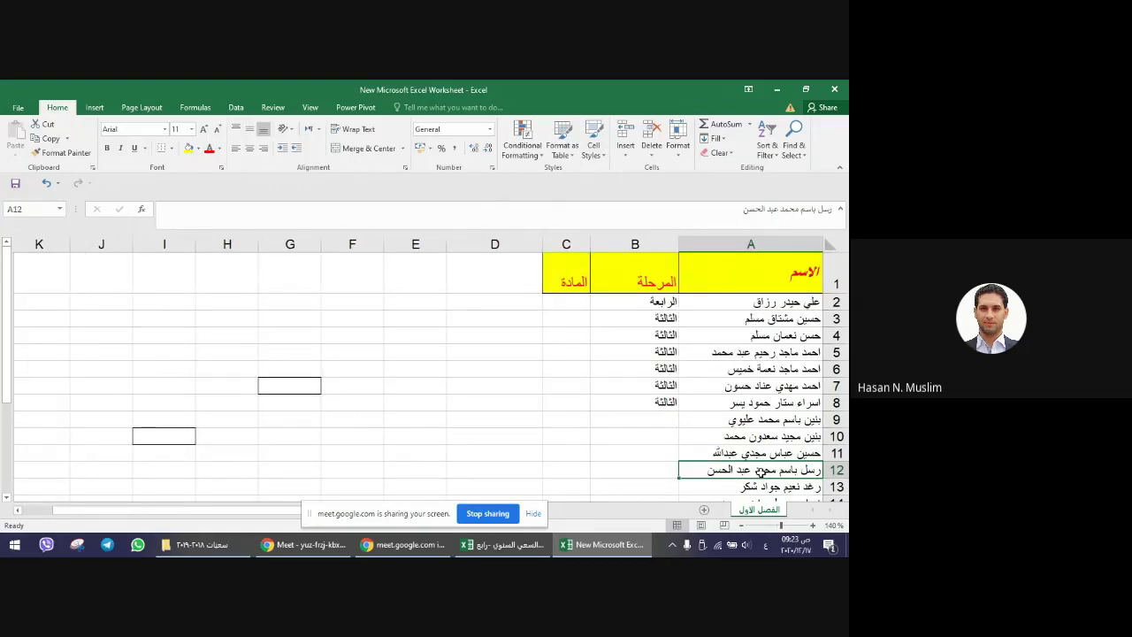
scroll(761, 472, "down", 2)
scroll(761, 472, "up", 1)
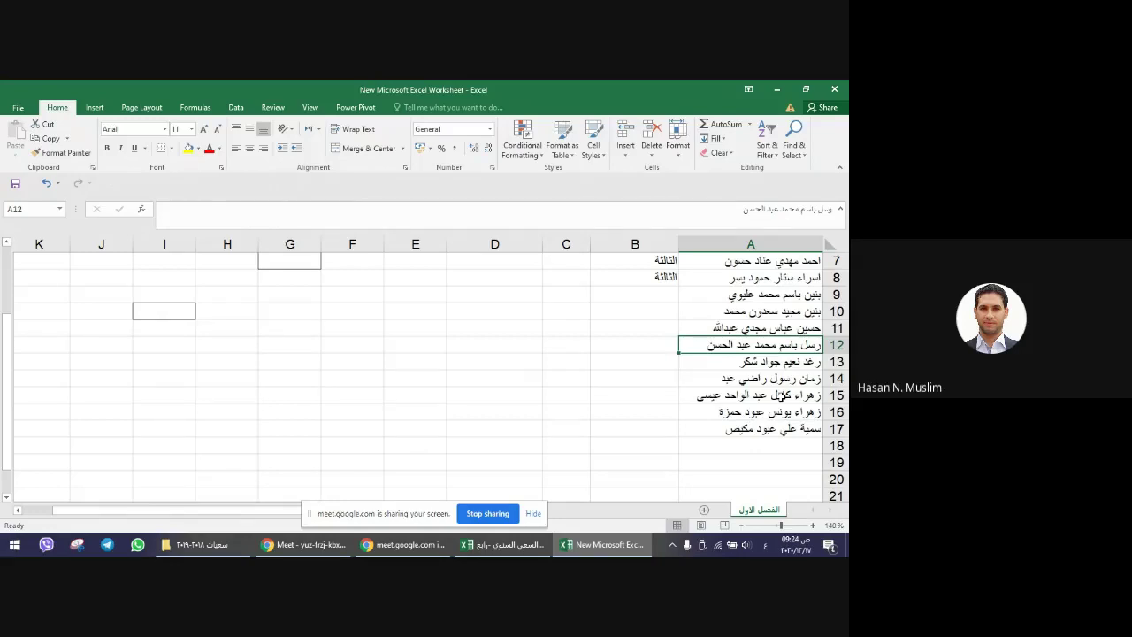
left_click(779, 395)
scroll(780, 396, "up", 2)
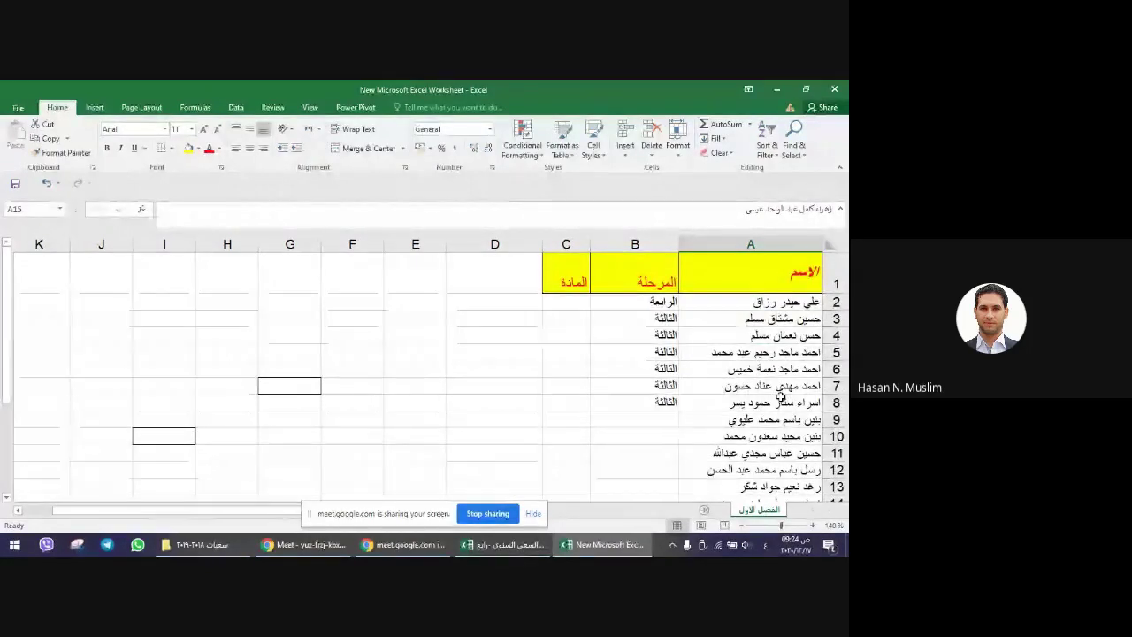
scroll(780, 397, "down", 2)
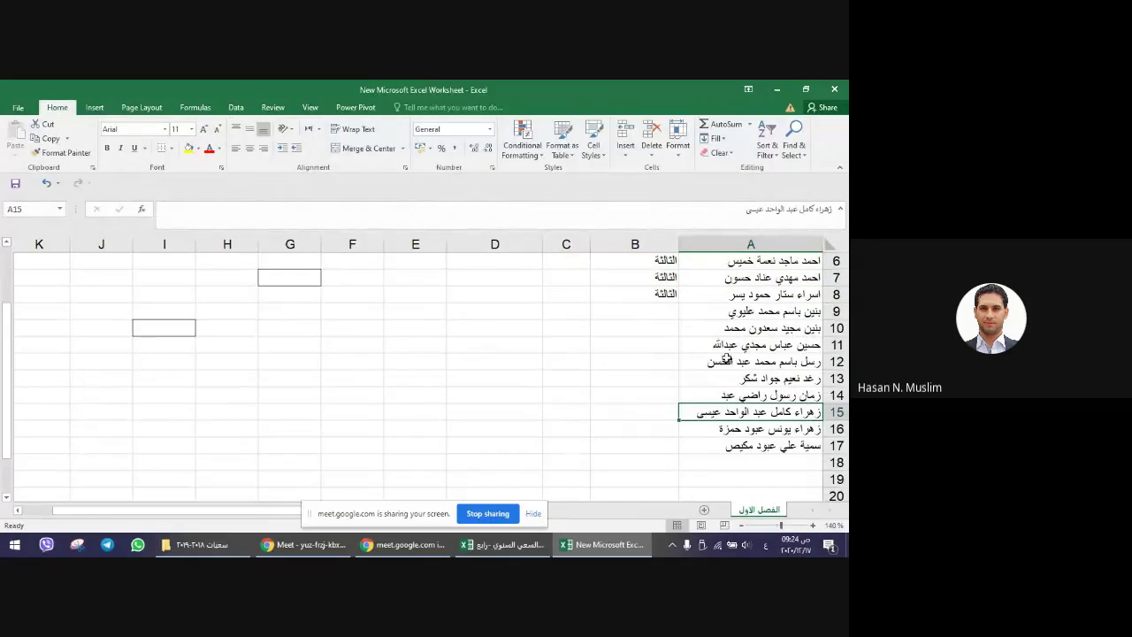
key("ctrl+z")
scroll(743, 344, "up", 2)
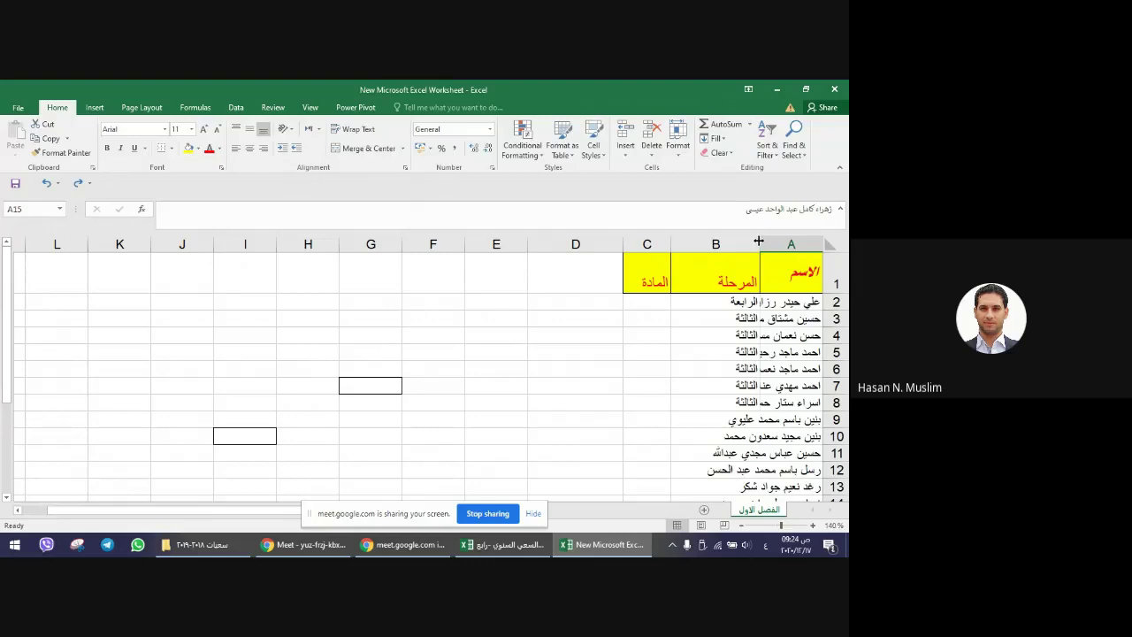
left_click_drag(758, 241, 759, 241)
double_click(760, 242)
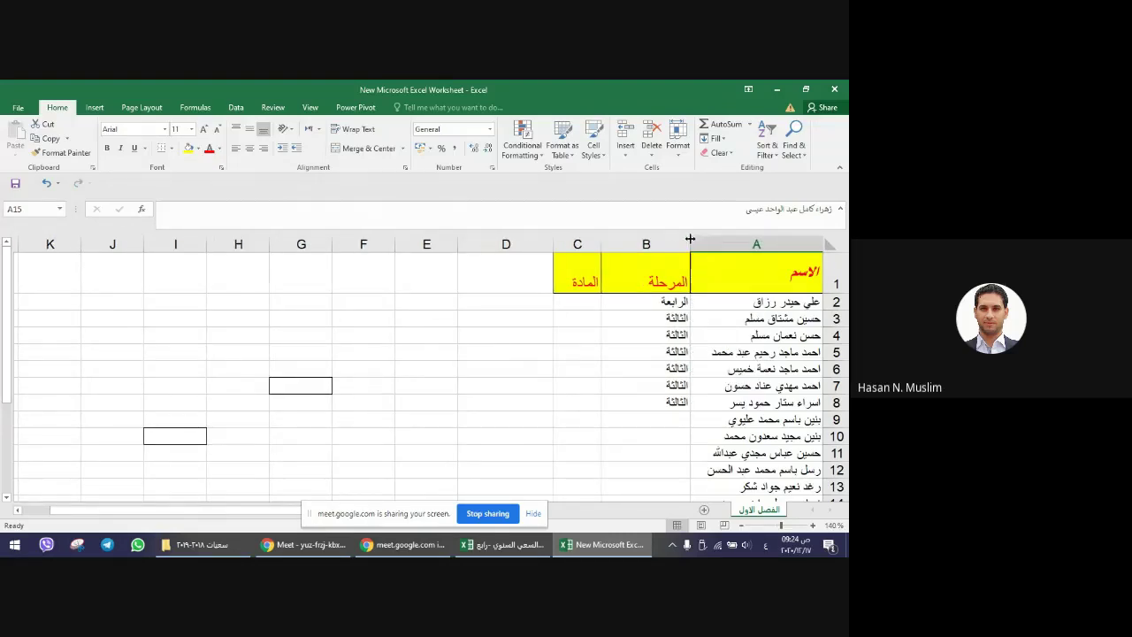
scroll(734, 366, "down", 1)
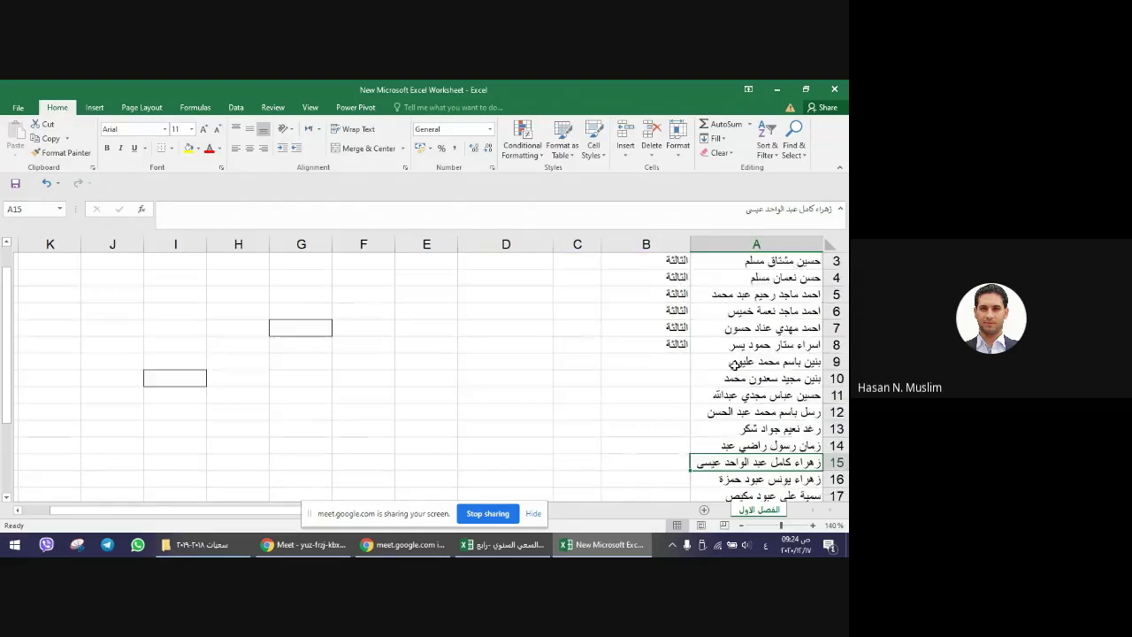
scroll(722, 434, "down", 1)
left_click(716, 449)
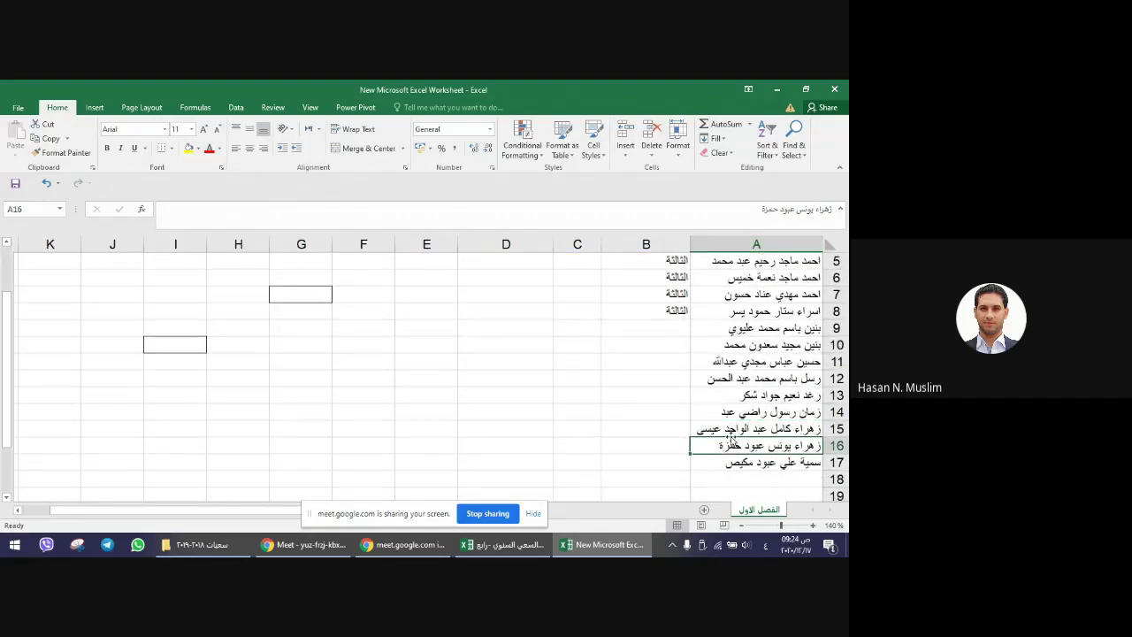
left_click(741, 429)
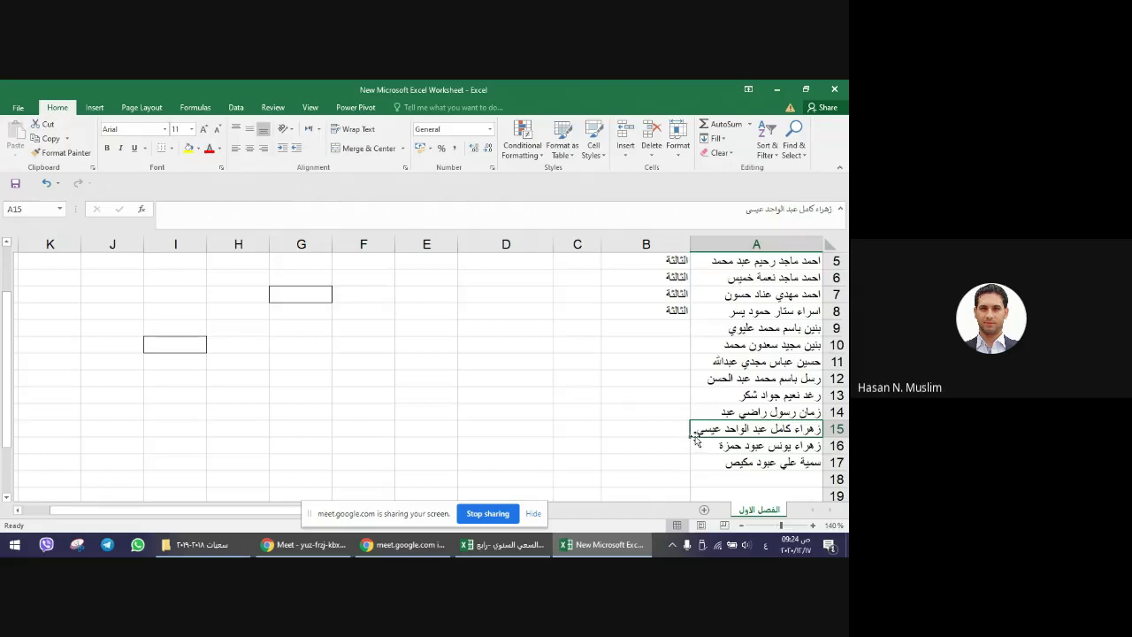
scroll(695, 440, "up", 2)
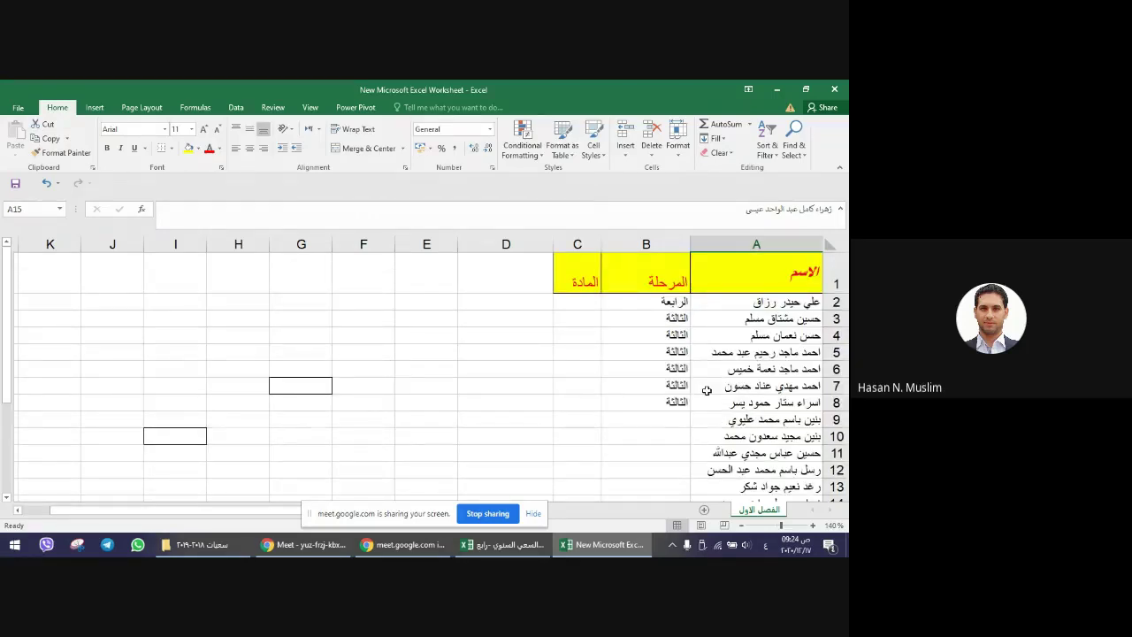
key("ctrl+z")
scroll(734, 318, "up", 3)
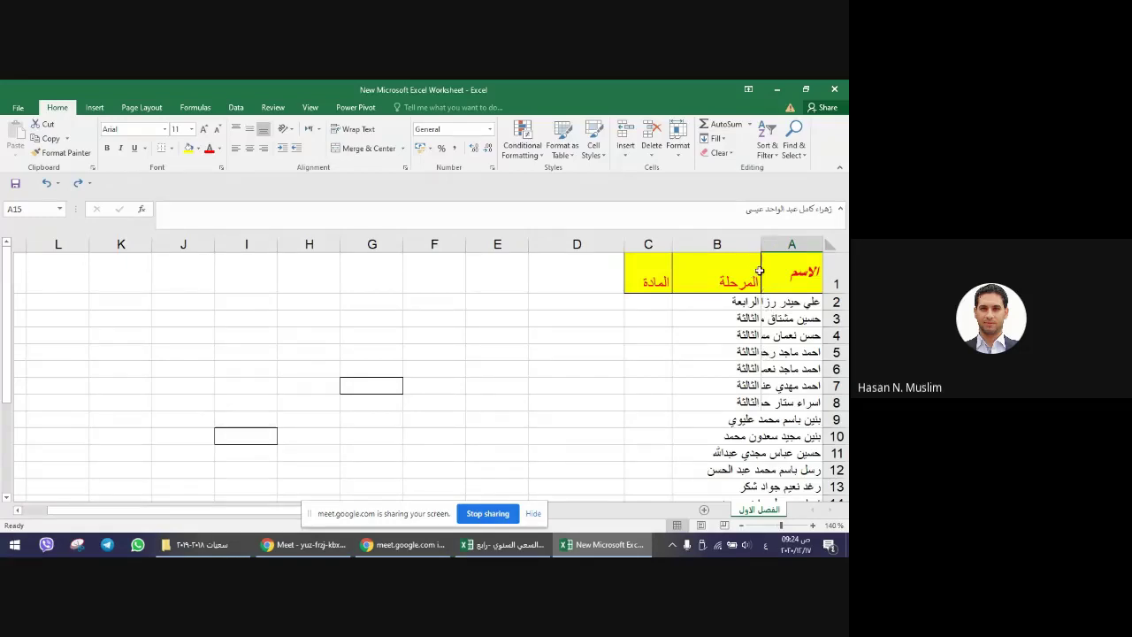
left_click_drag(759, 245, 751, 244)
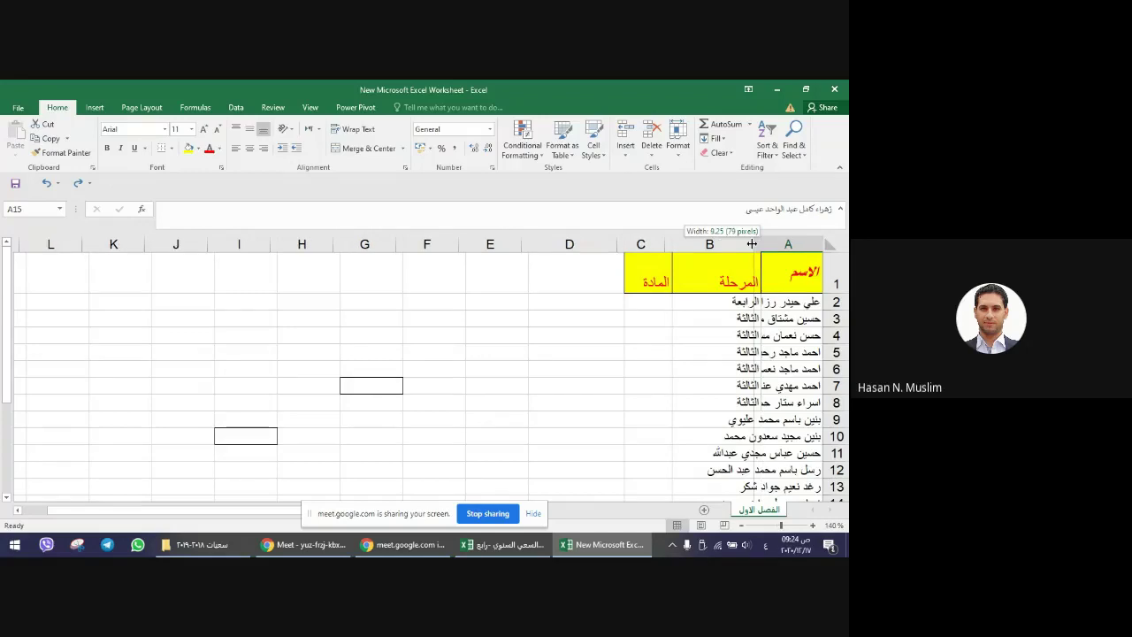
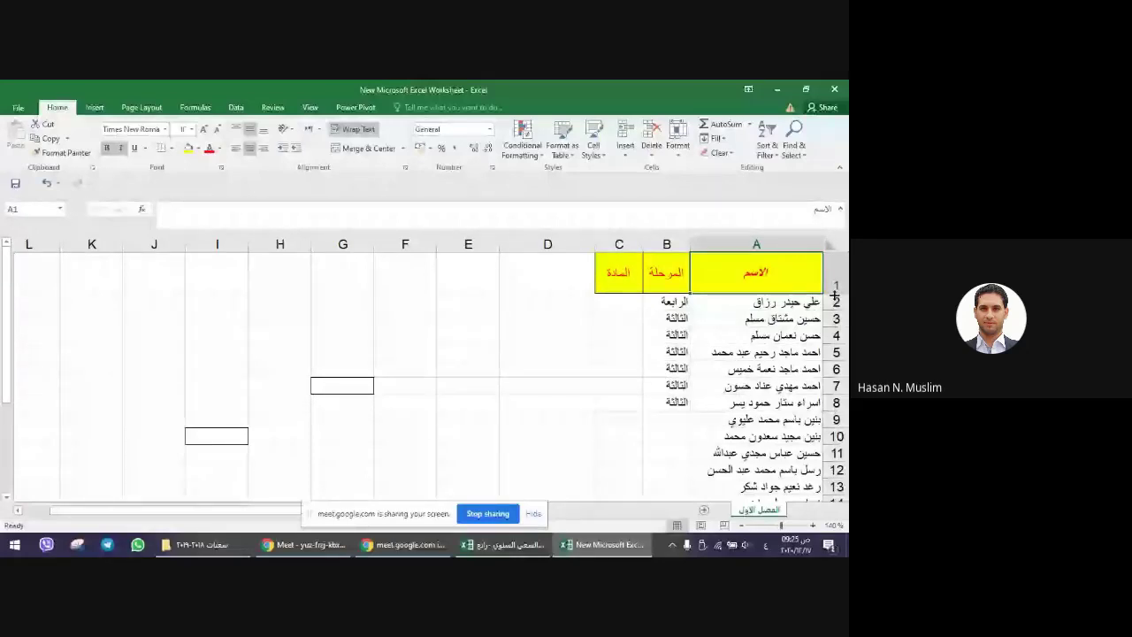
- AutoFit row 1 to standard height, then check the stage values in B2 and B3
double_click(834, 293)
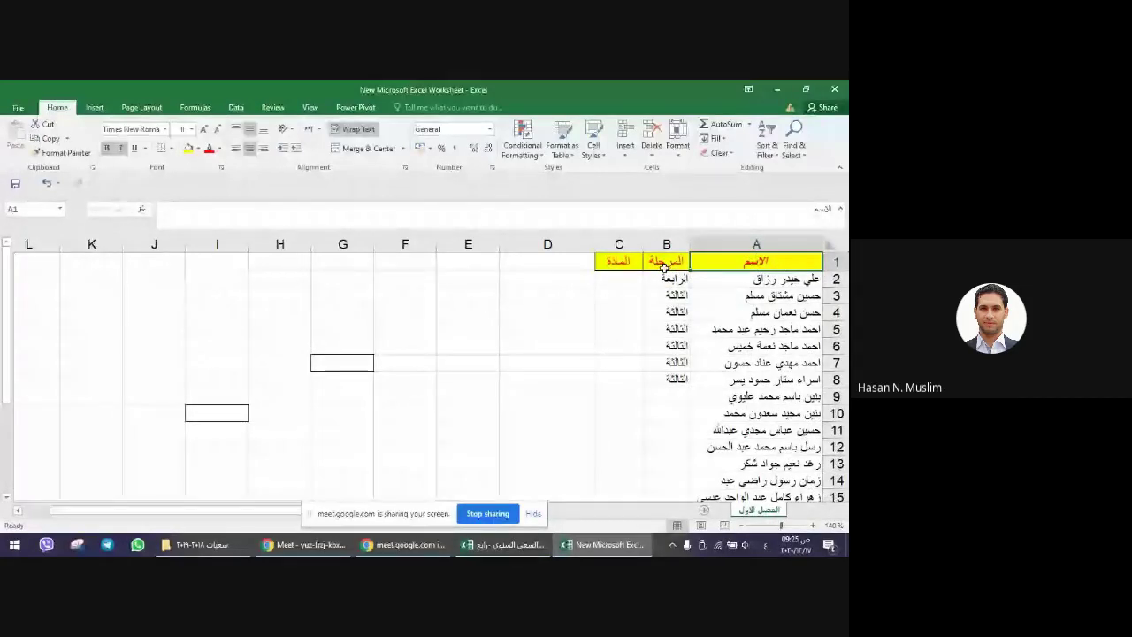
scroll(742, 390, "down", 1)
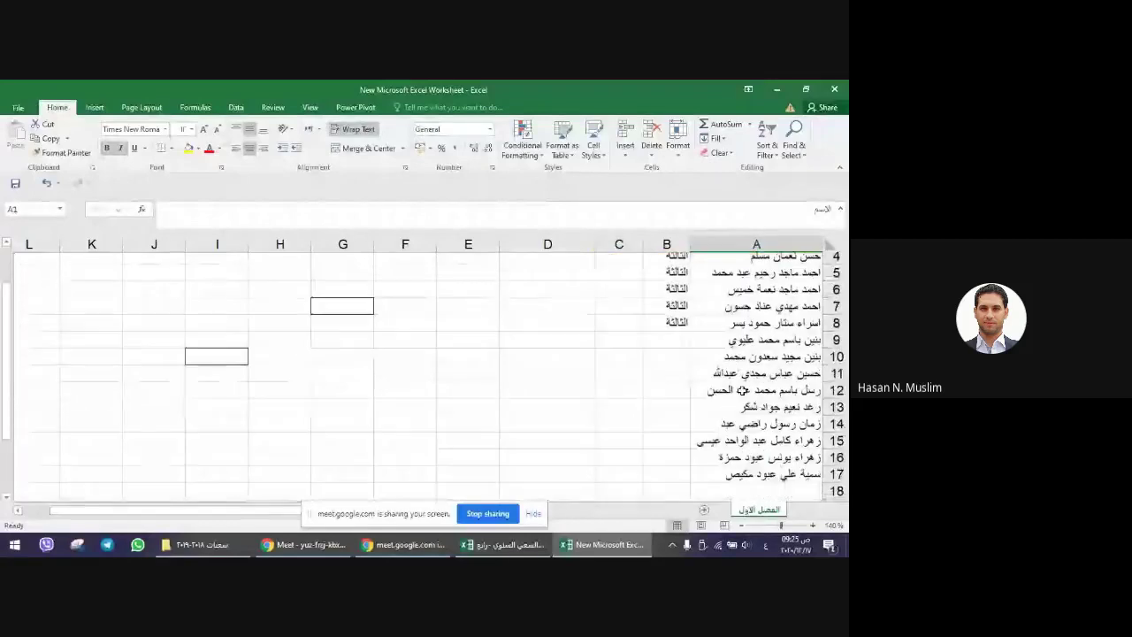
scroll(742, 390, "down", 1)
scroll(740, 379, "up", 2)
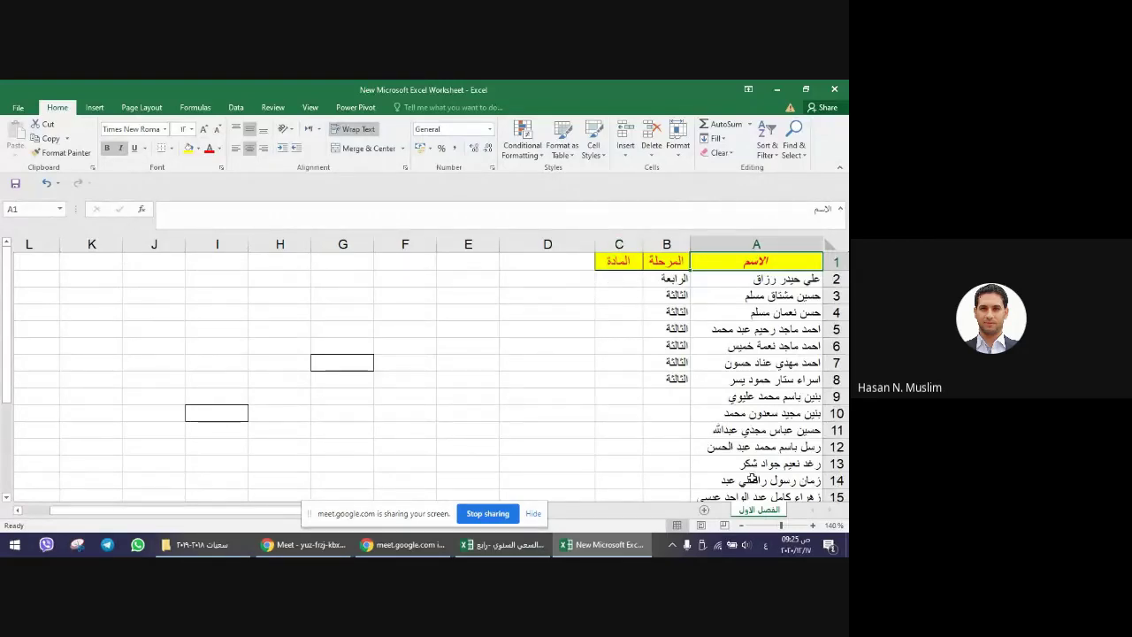
left_click(661, 277)
left_click(664, 299)
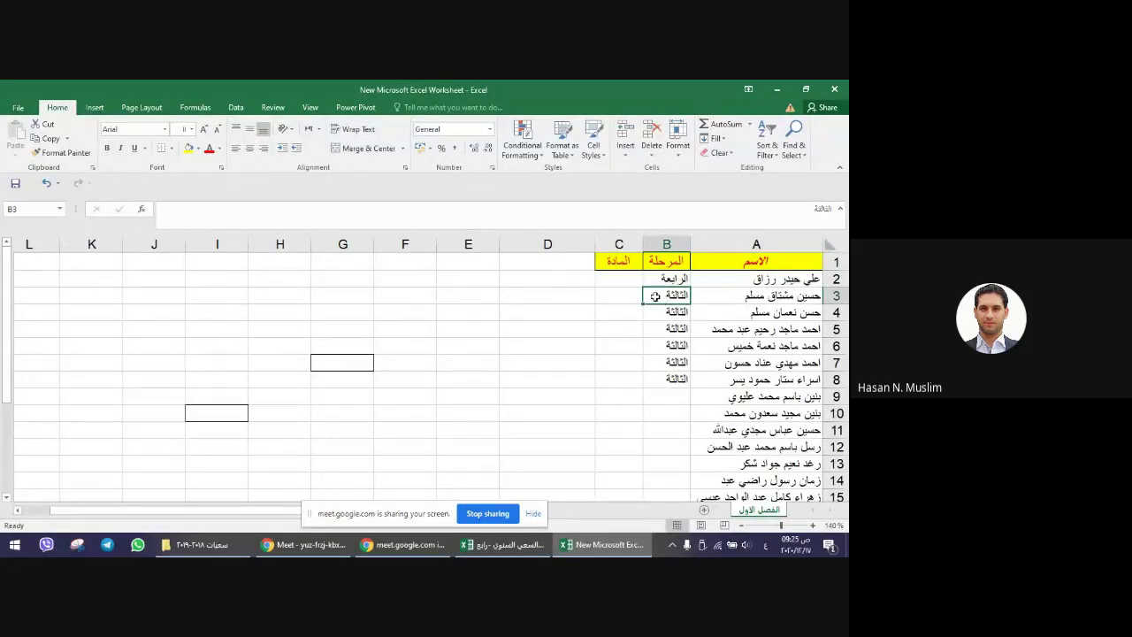
left_click(633, 278)
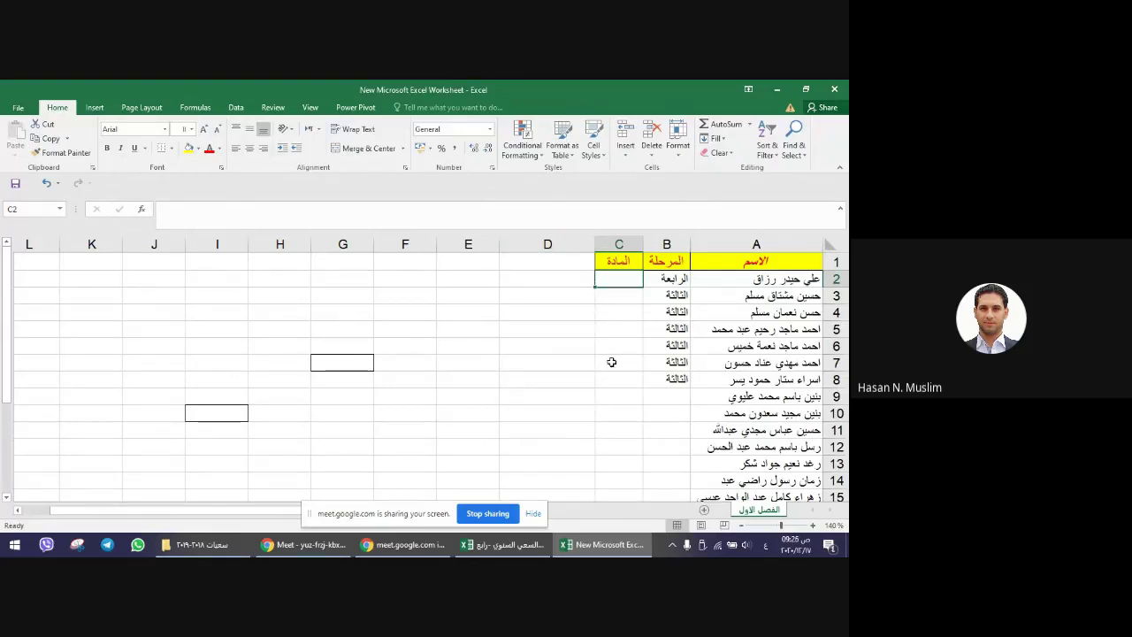
scroll(755, 444, "down", 1)
scroll(784, 417, "up", 1)
scroll(775, 439, "down", 1)
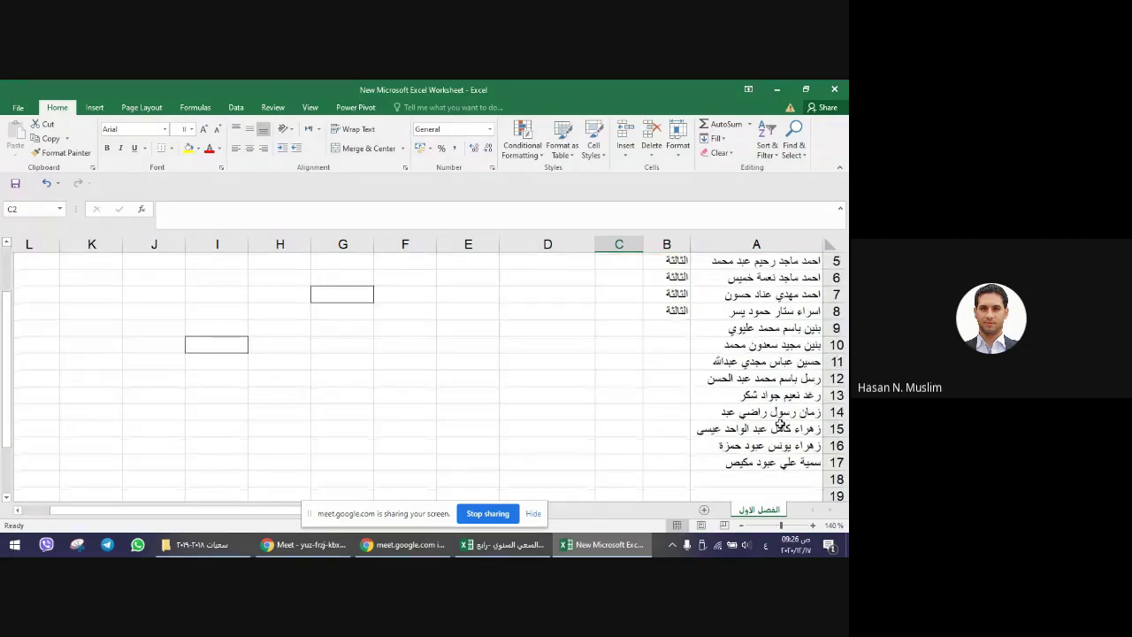
scroll(780, 423, "up", 2)
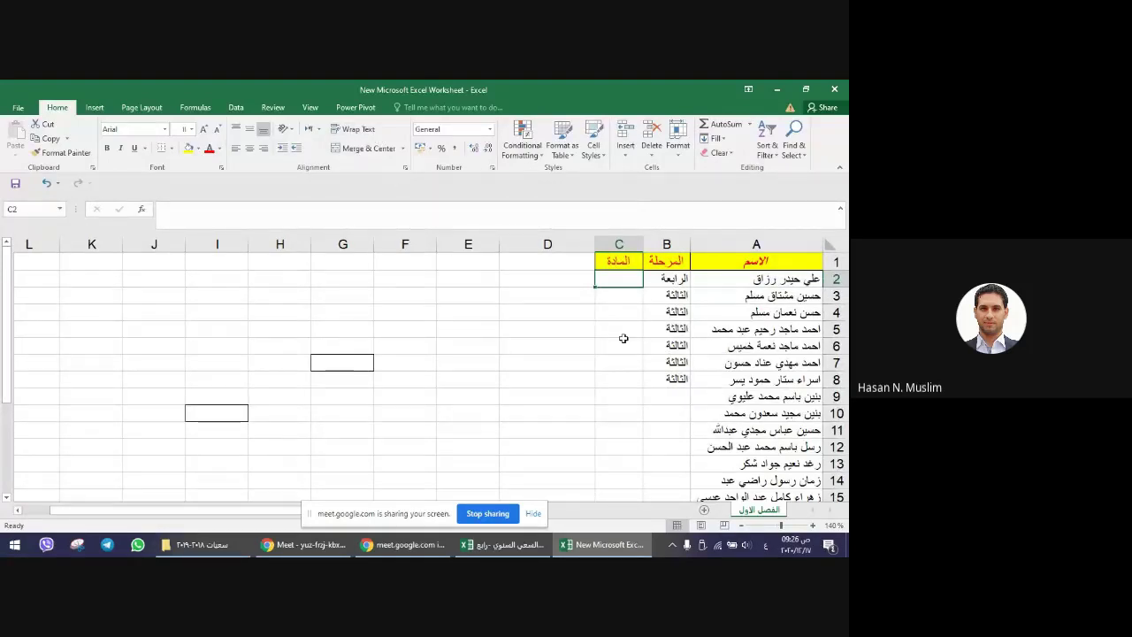
- Zoom the sheet out three steps and back in two, settling at 130%
left_click(739, 526)
left_click(739, 526)
left_click(740, 526)
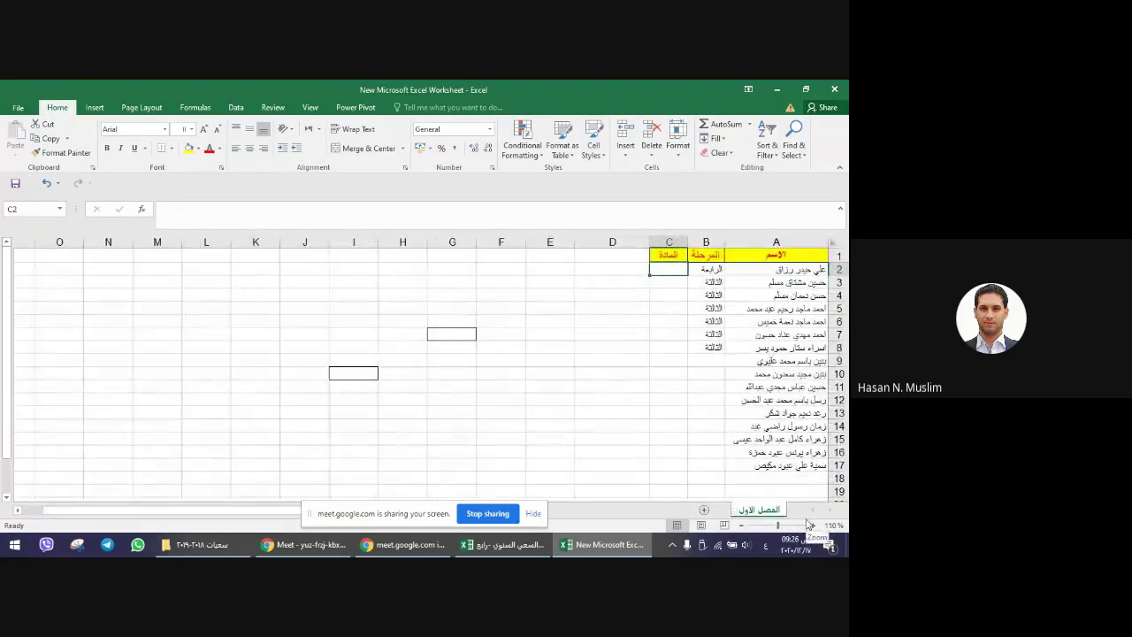
left_click(812, 527)
left_click(812, 527)
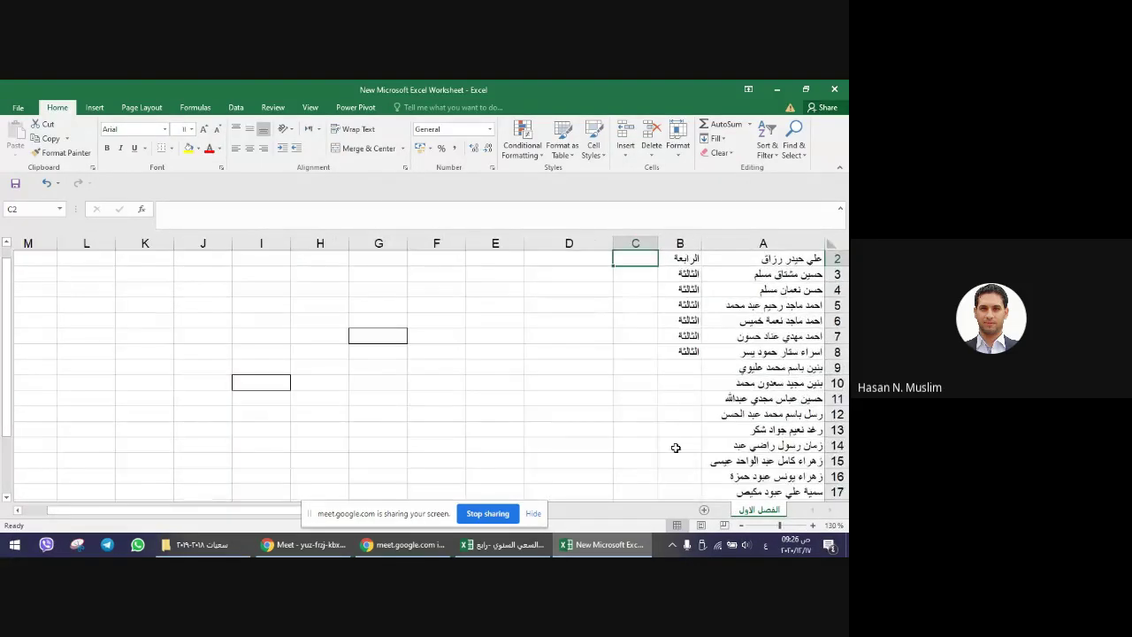
scroll(675, 447, "up", 1)
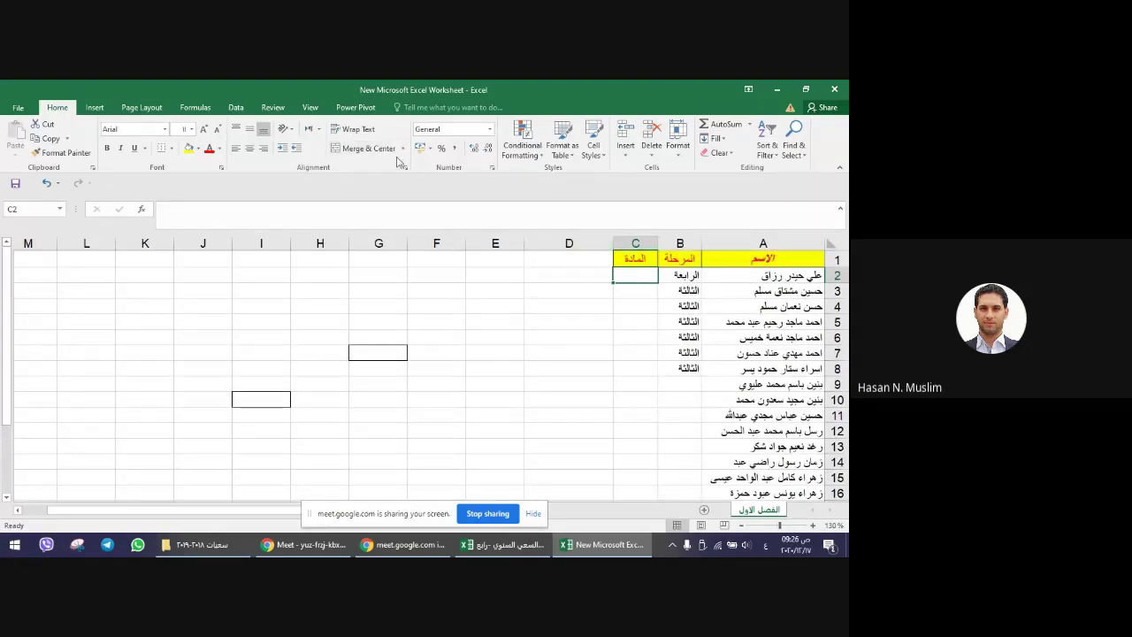
- Delete the subject header from C1 and merge B1:C1 into one centred cell
left_click(635, 258)
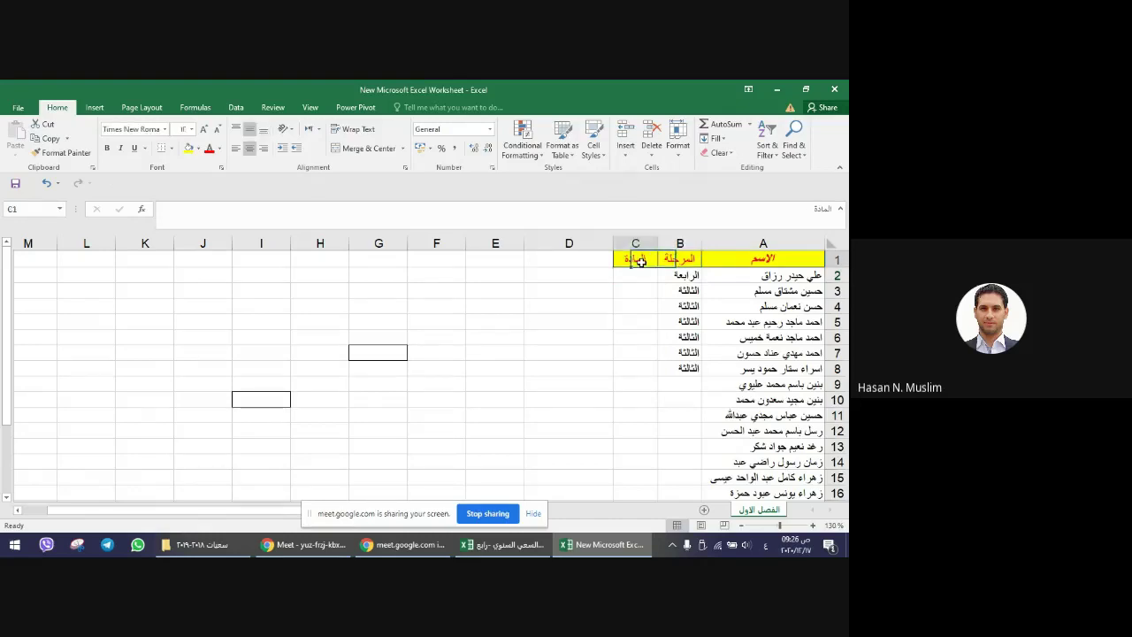
key("Delete")
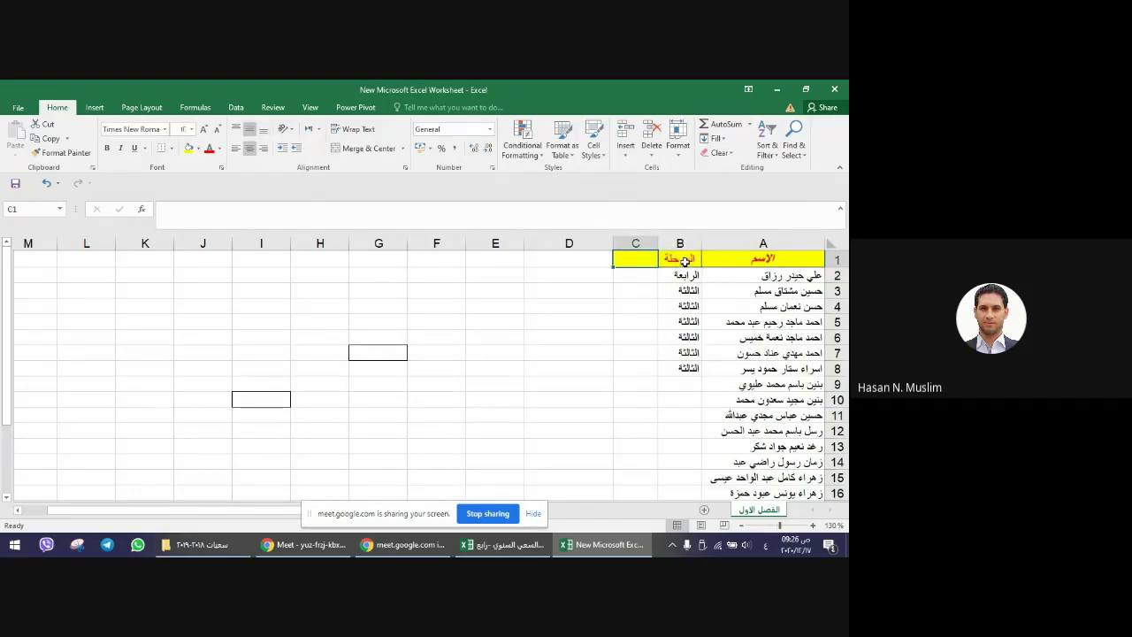
left_click_drag(681, 260, 644, 263)
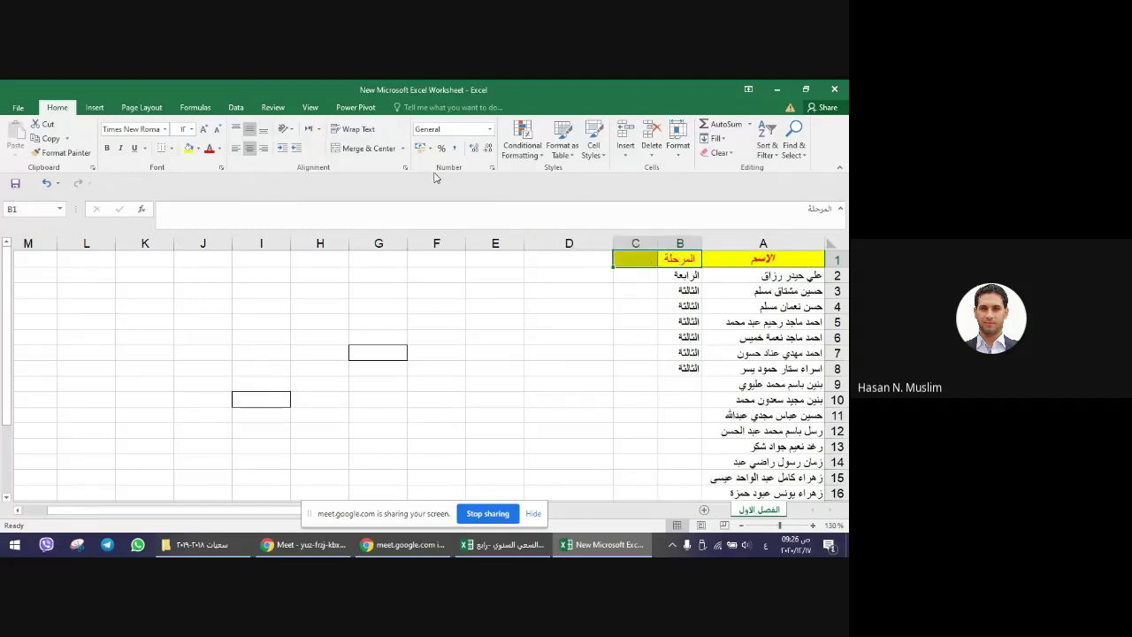
left_click(369, 148)
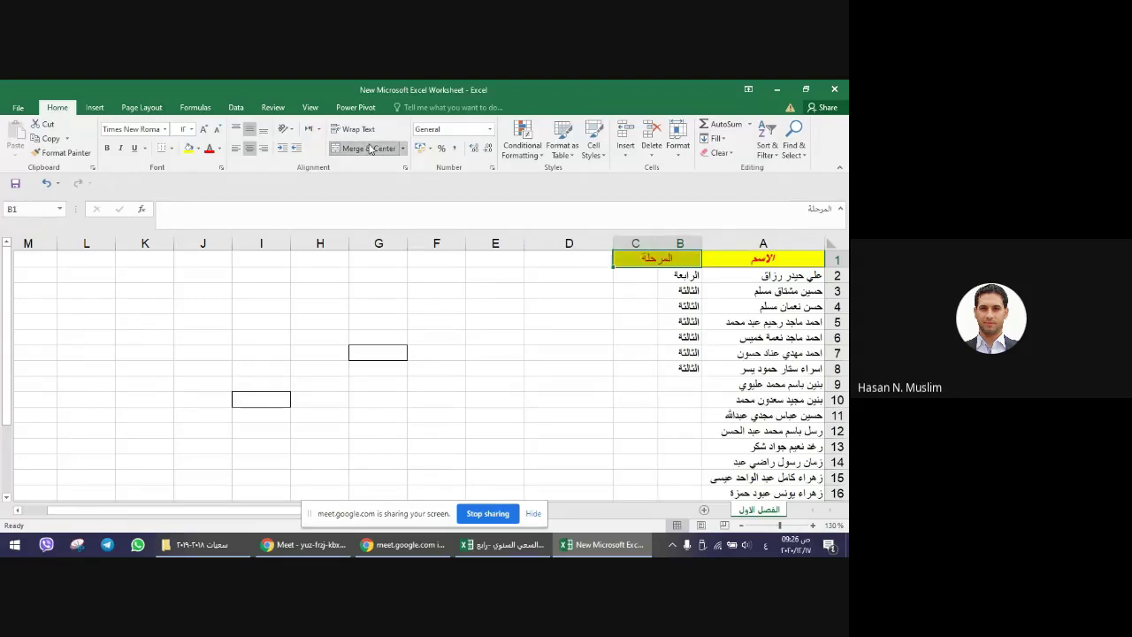
left_click(477, 310)
left_click(650, 265)
- Replace the merged header text with الفصل الأول
double_click(655, 259)
left_click_drag(643, 257, 693, 265)
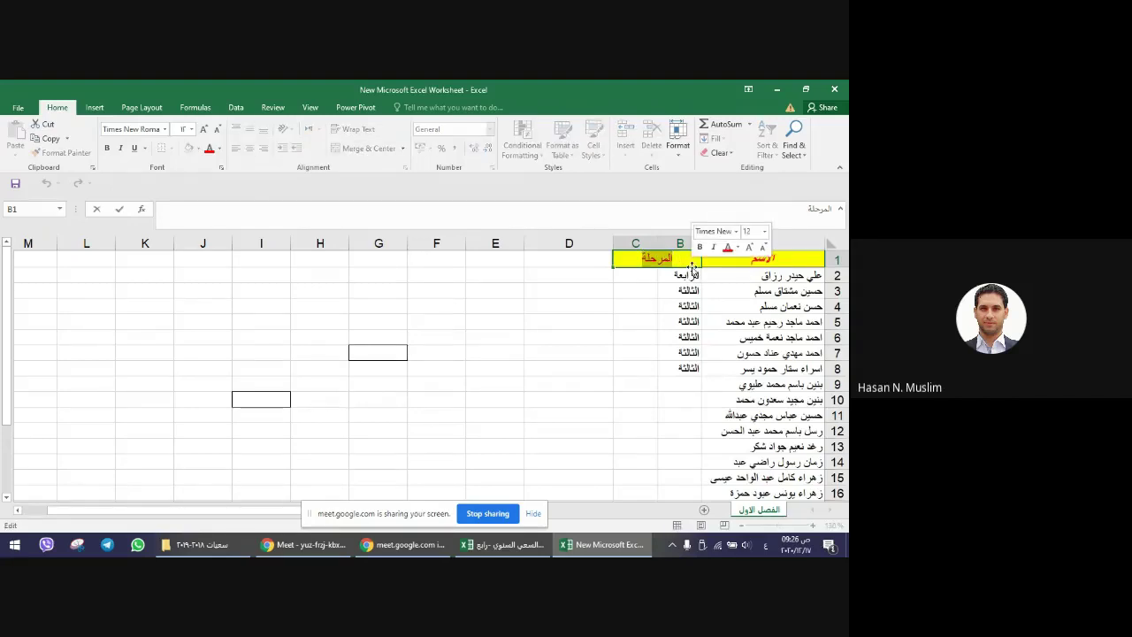
type("الفص")
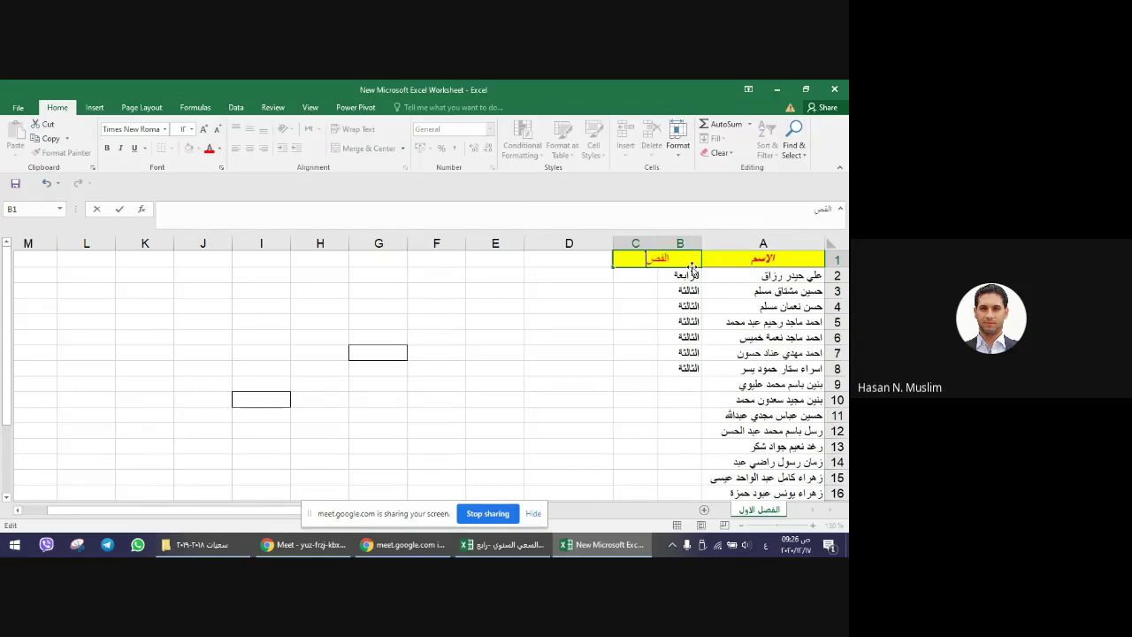
type("ل الاول")
key("Return")
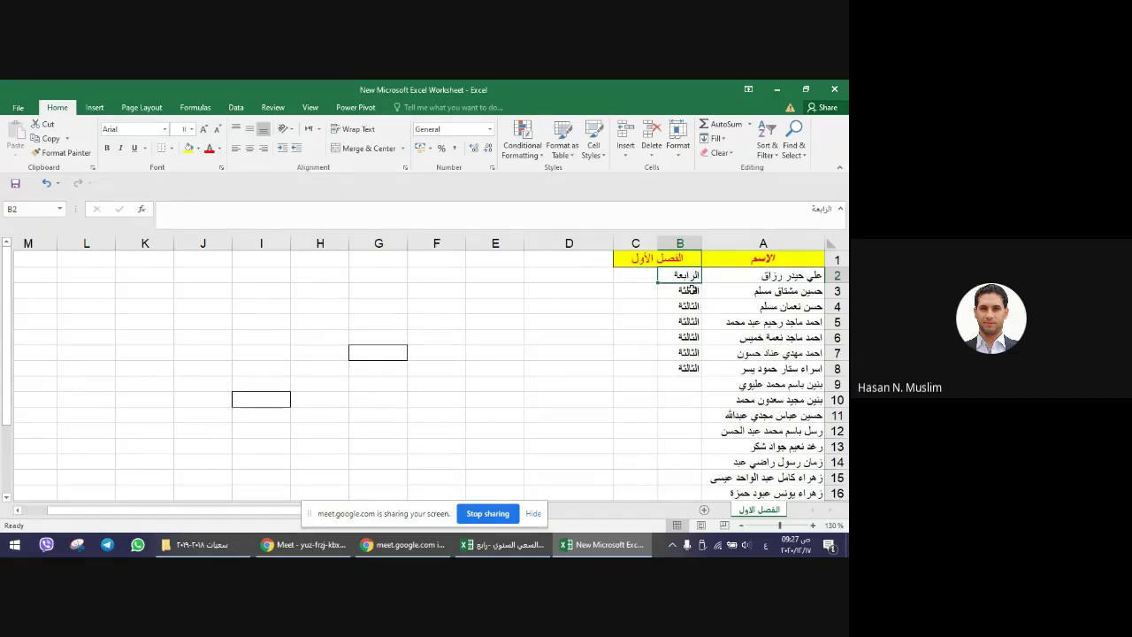
- Enter the sub-headers تقييم in B2 and امتحان in C2
left_click_drag(689, 275, 686, 368)
left_click(689, 275)
type("تقني")
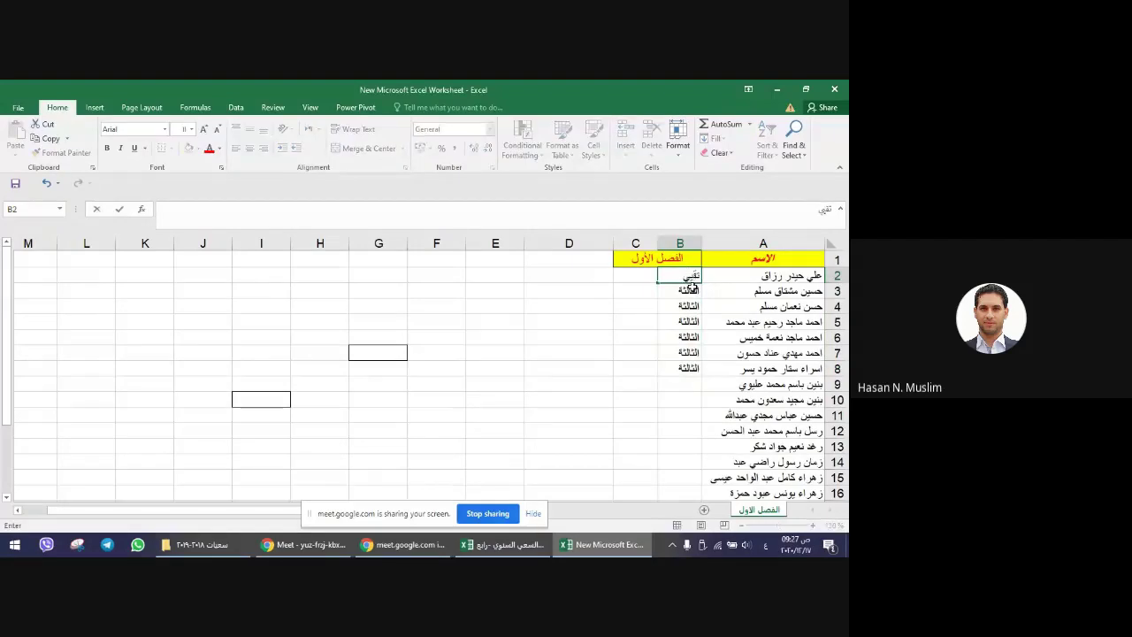
key("Tab")
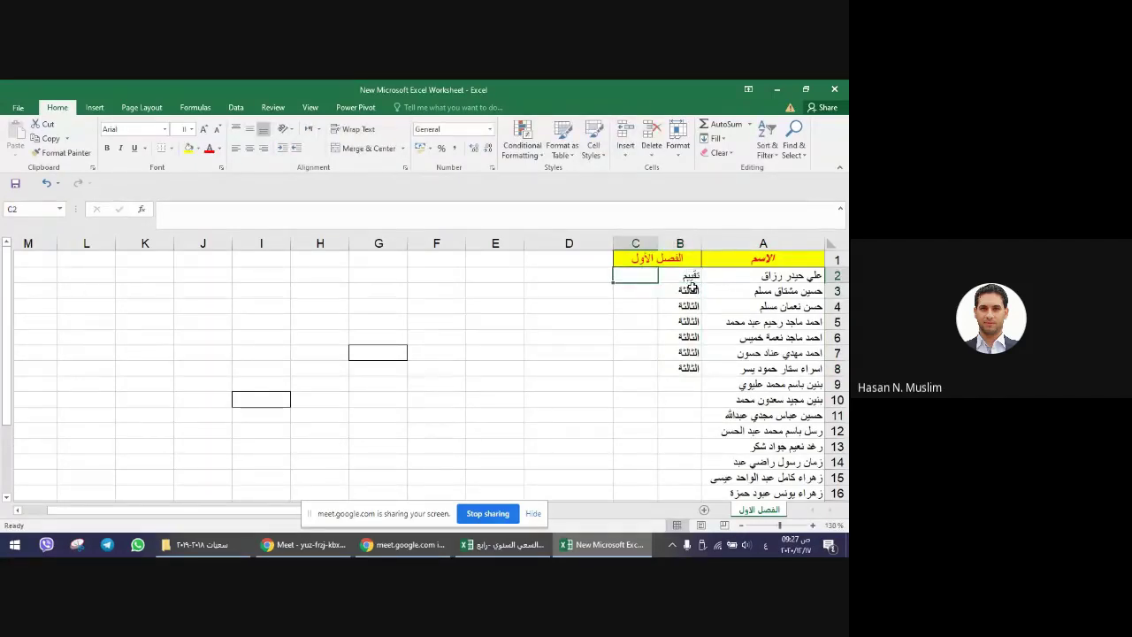
type("امتحا")
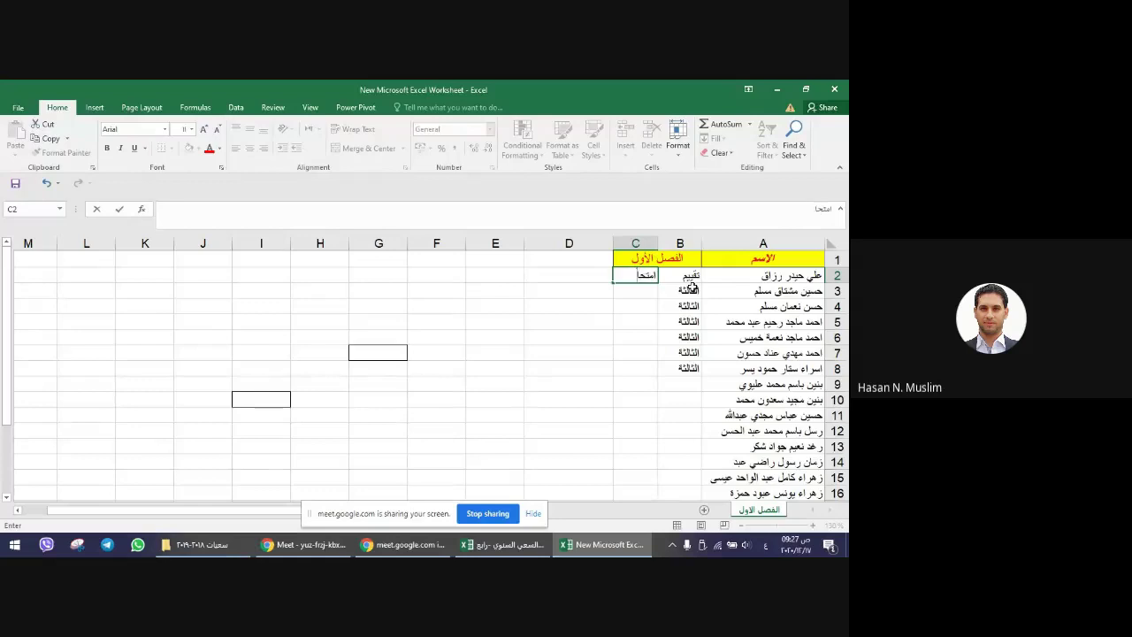
key("BackSpace")
type("ن")
key("Return")
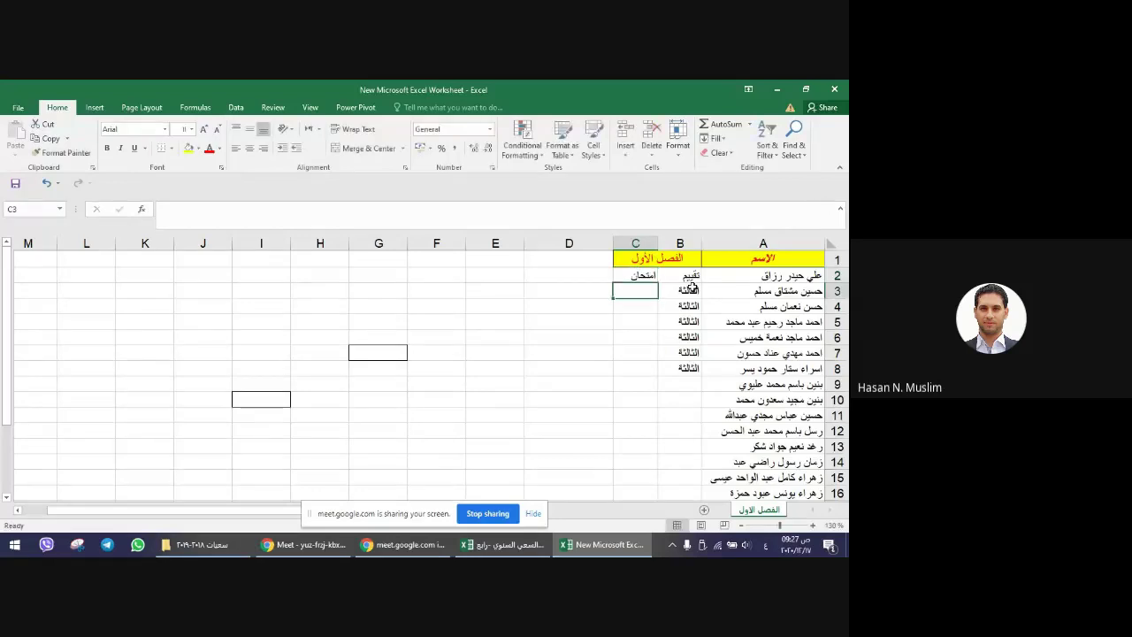
- Clear the stage entries from column B and move the student names down to start at A3
left_click_drag(689, 290, 692, 399)
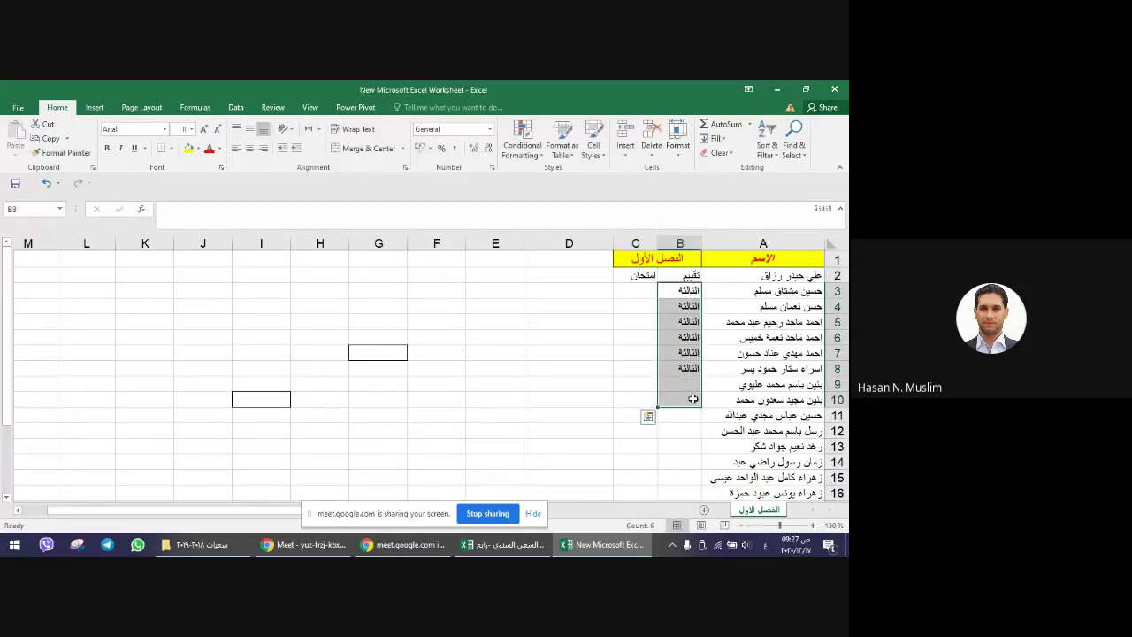
key("Delete")
left_click(751, 329)
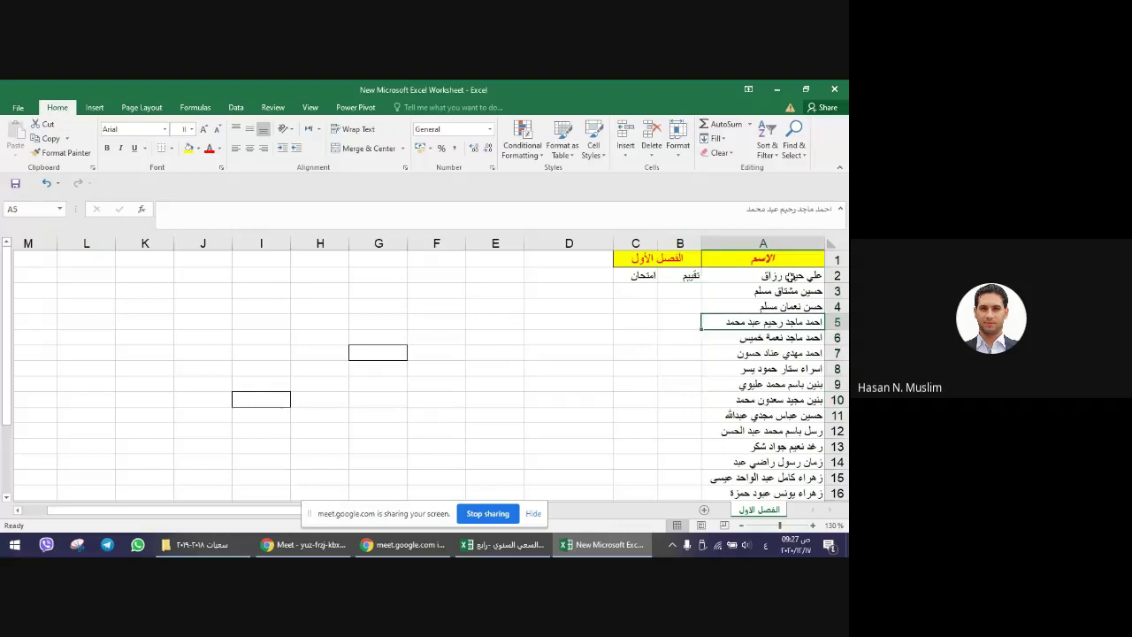
left_click_drag(789, 276, 760, 488)
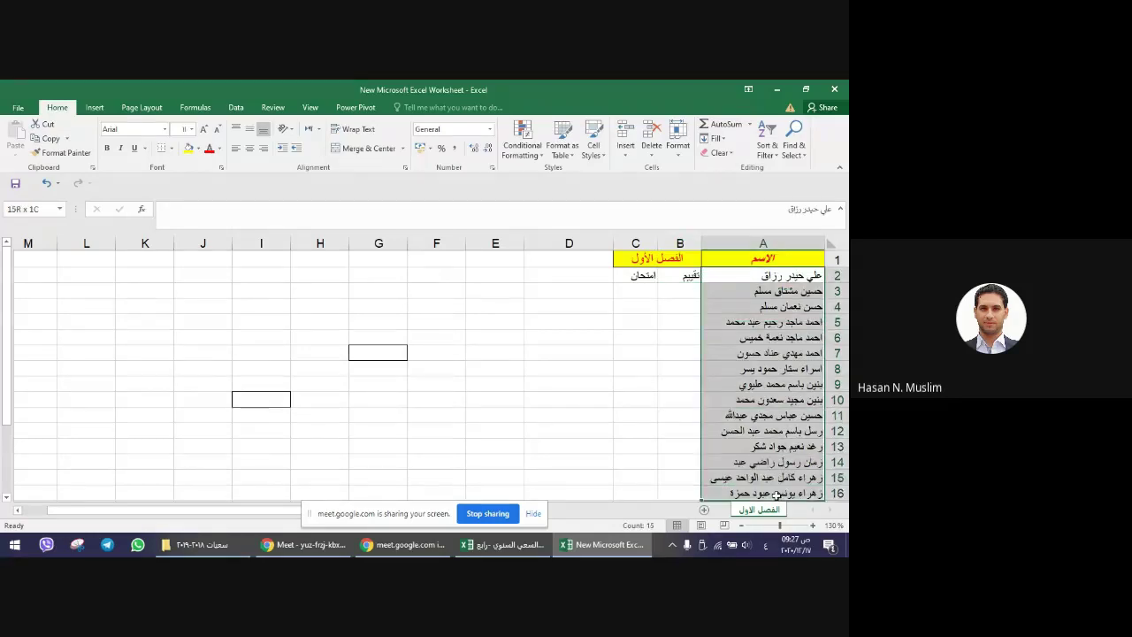
scroll(769, 438, "down", 1)
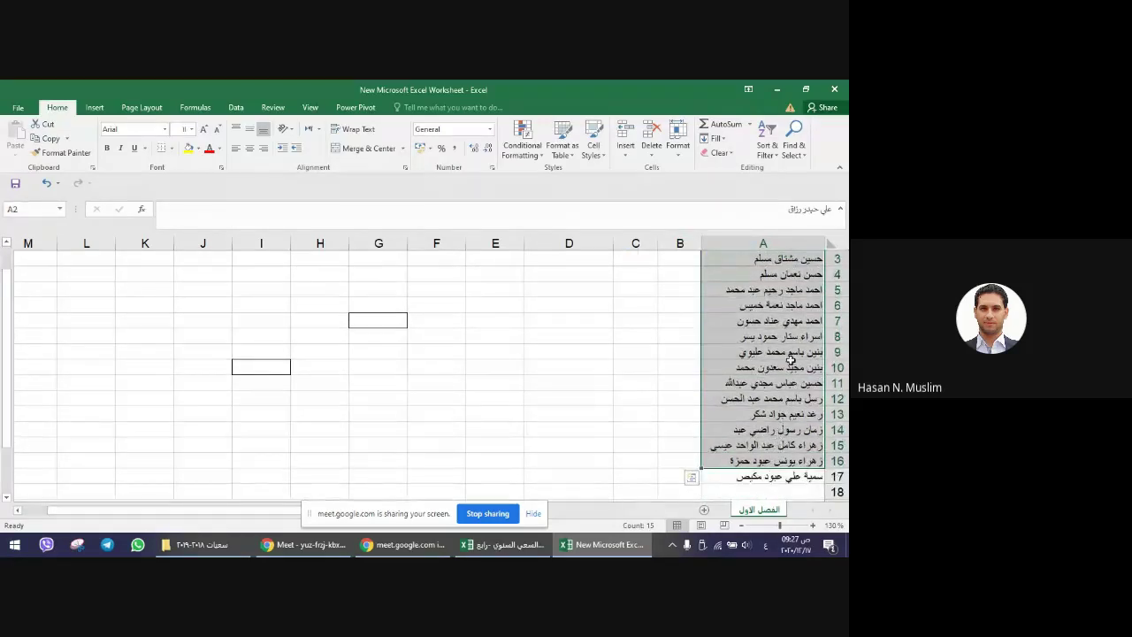
scroll(778, 424, "up", 1)
left_click_drag(789, 275, 782, 466)
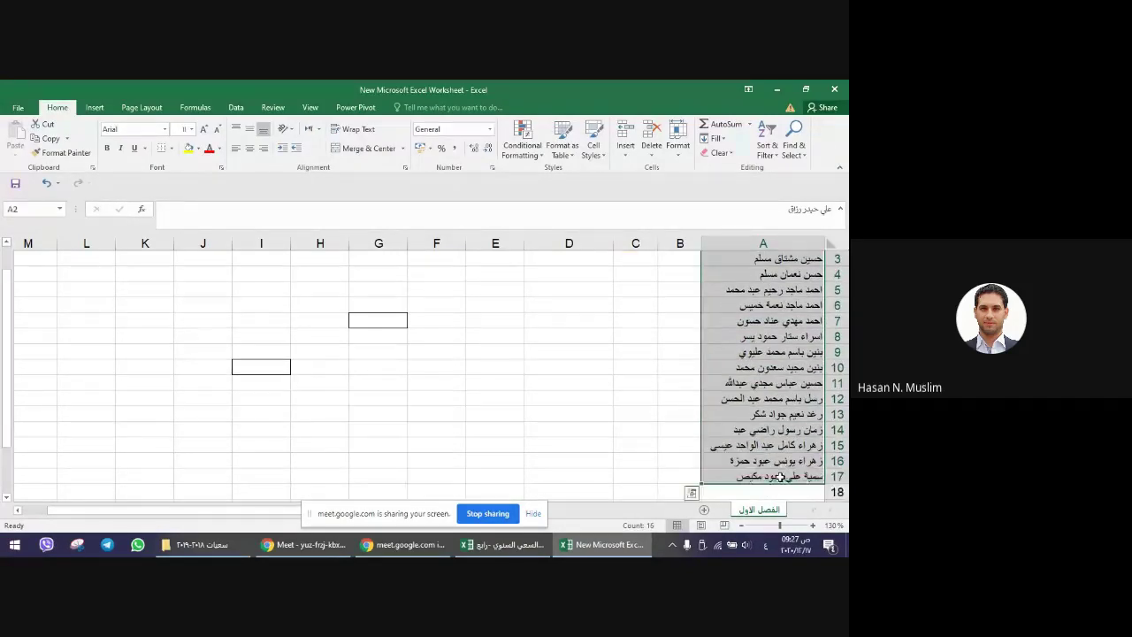
scroll(781, 466, "up", 1)
key("ctrl+c")
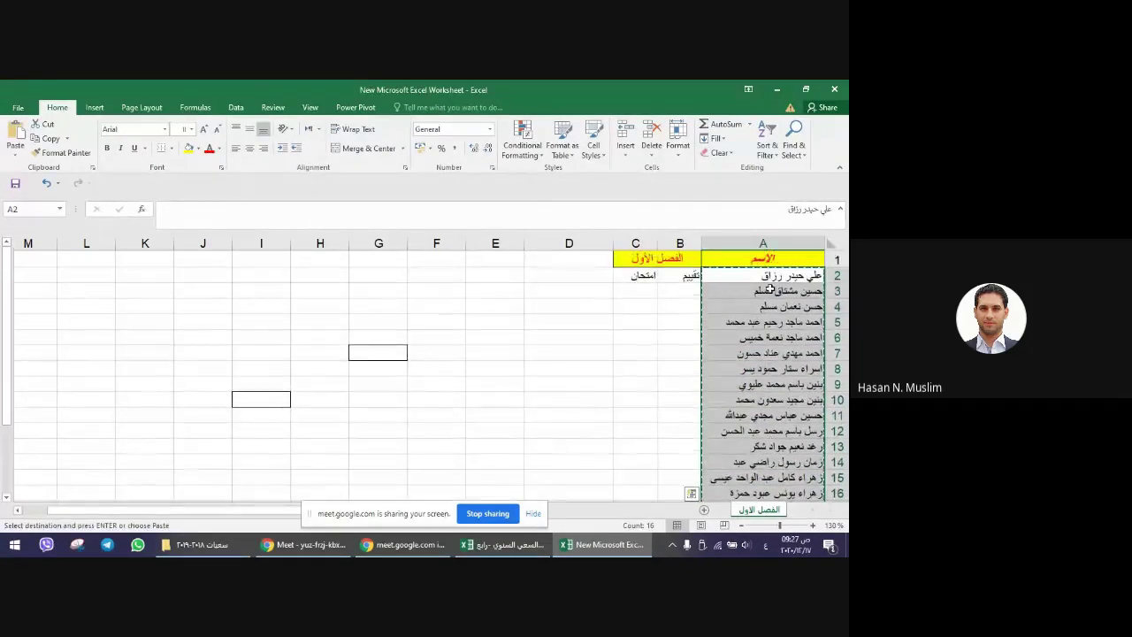
left_click_drag(770, 291, 770, 306)
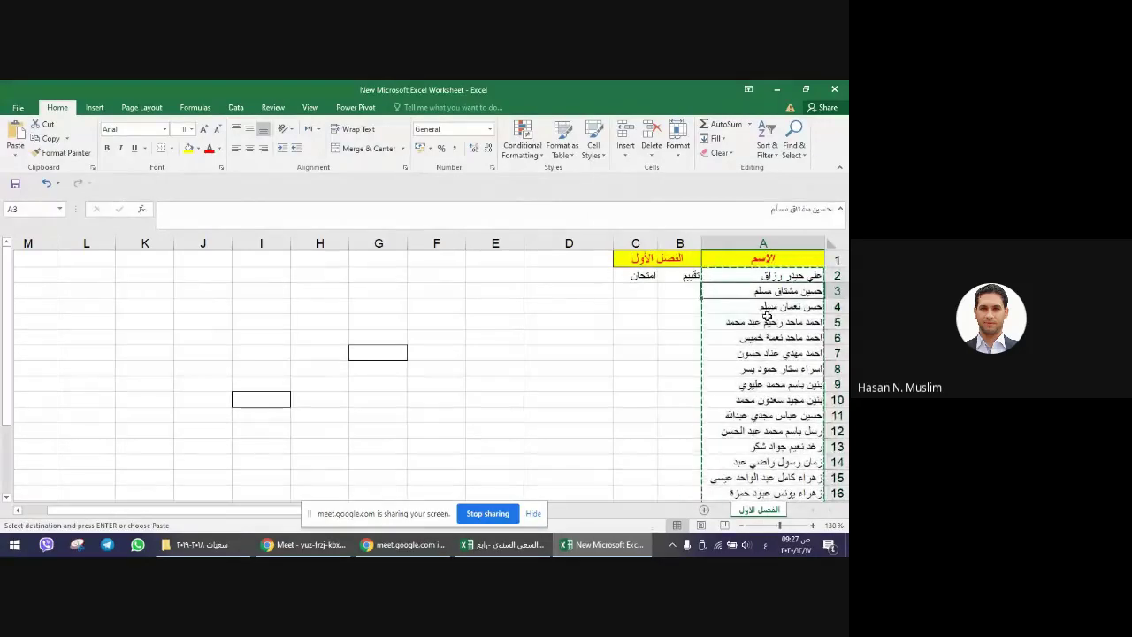
left_click(653, 348)
- Merge and centre A1:A2 as the الاسم name header
left_click_drag(763, 259, 762, 275)
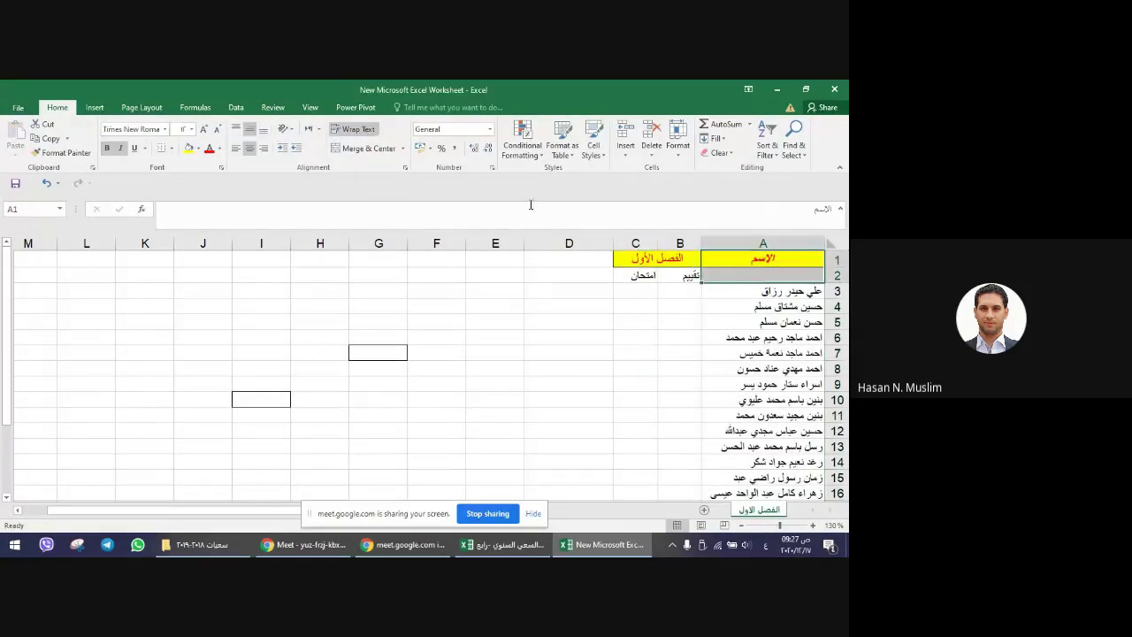
left_click(362, 147)
left_click(555, 293)
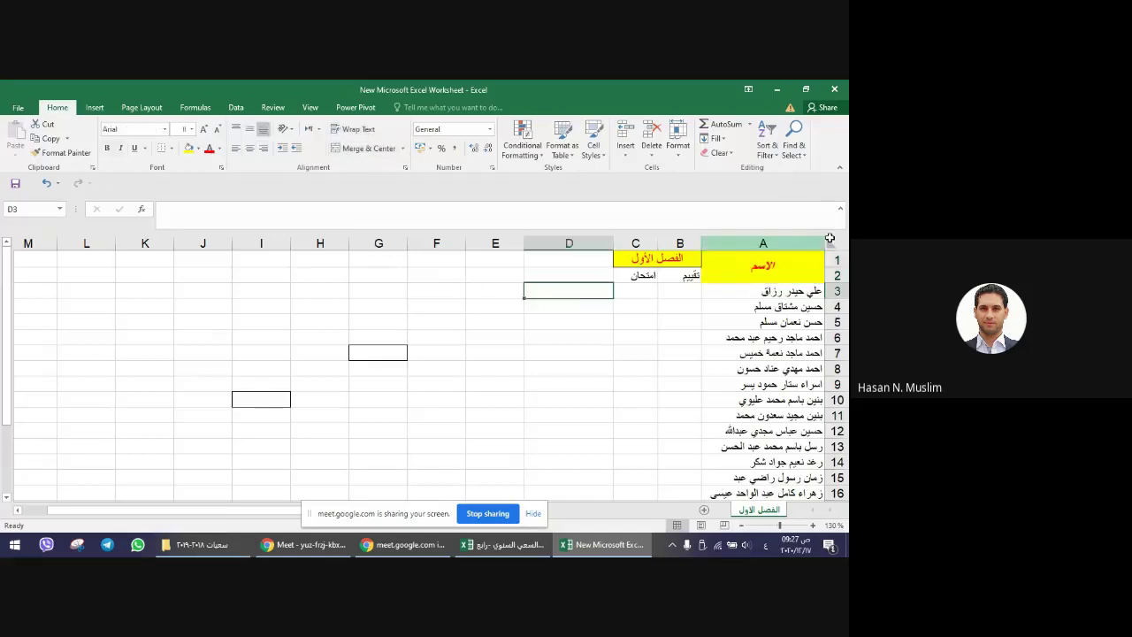
left_click(784, 269)
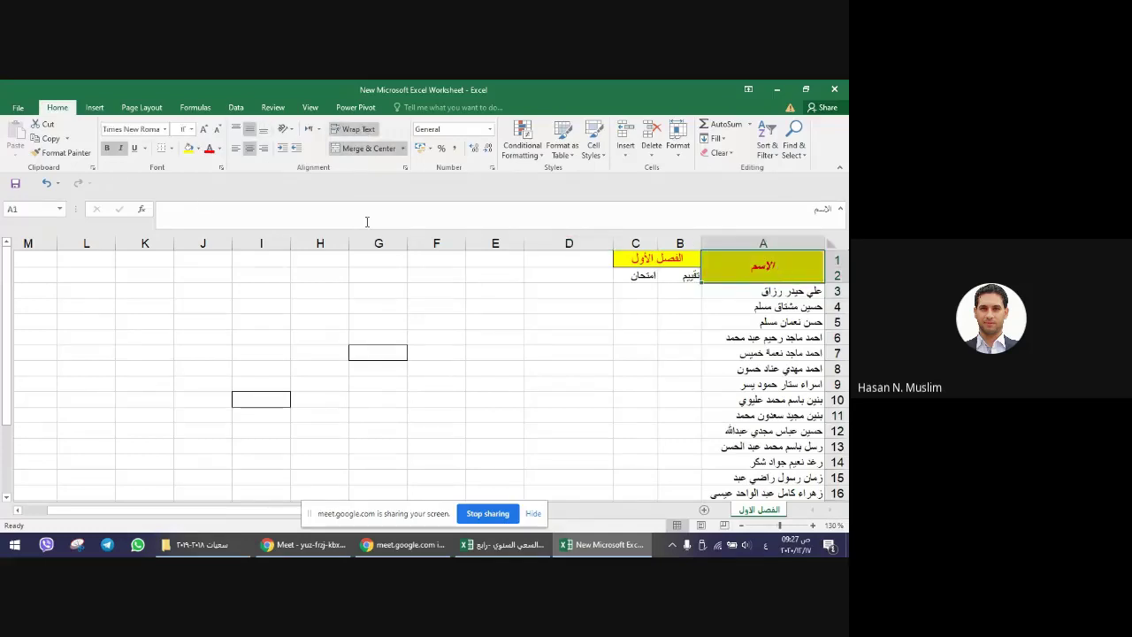
- Apply All Borders to the merged الاسم name header
left_click(169, 147)
left_click(190, 253)
left_click(512, 295)
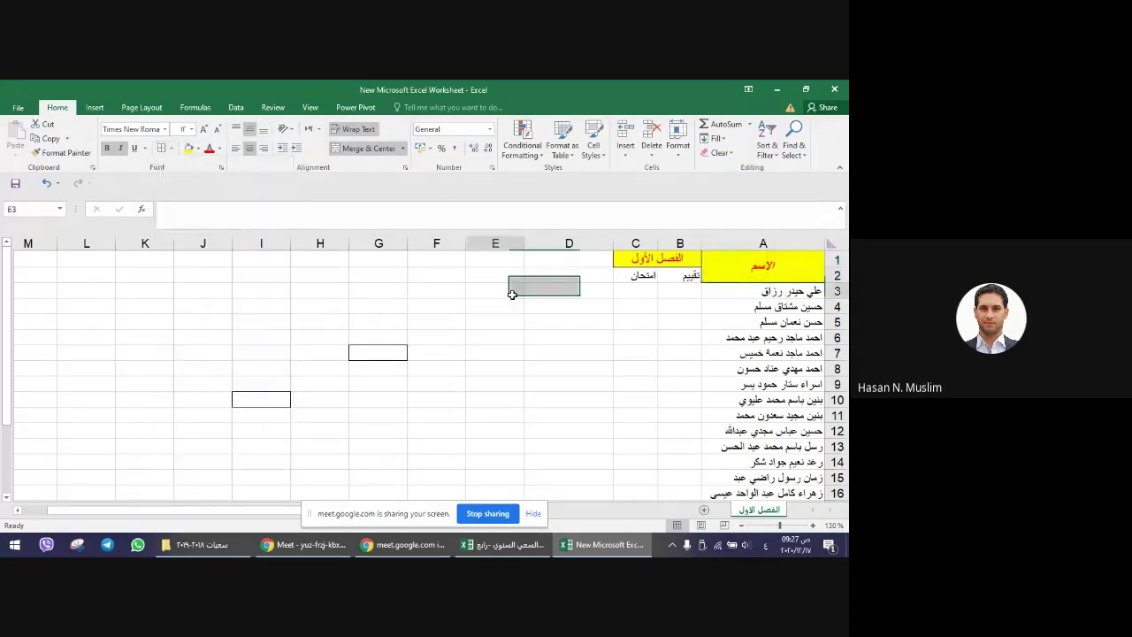
left_click(750, 264)
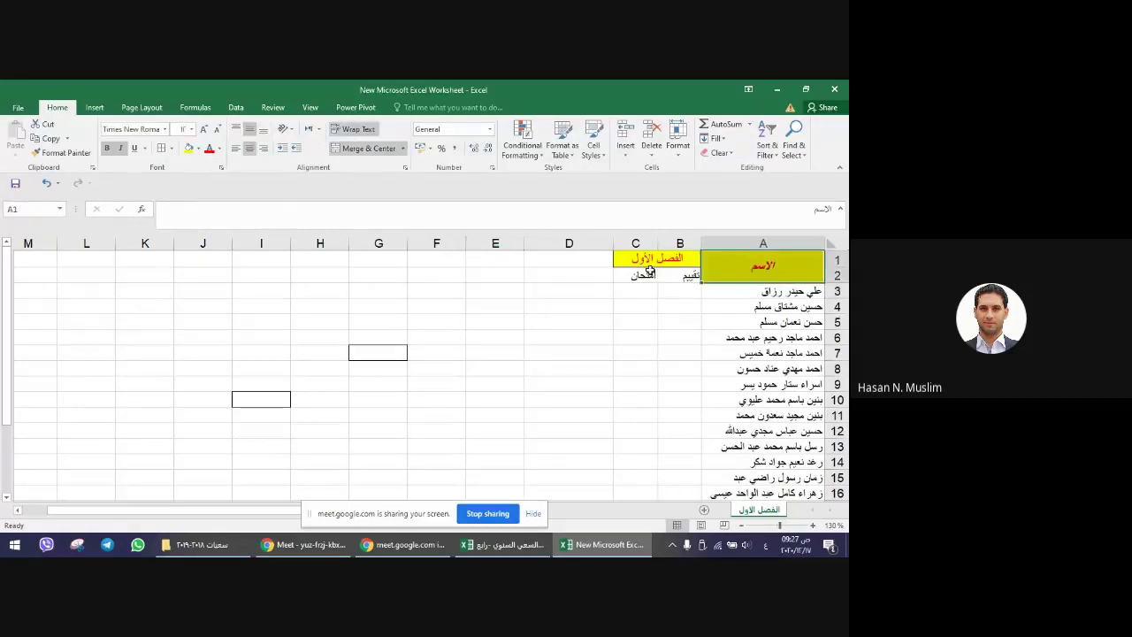
- Give the تقييم and امتحان headings in B2:C2 a light green fill and borders
left_click_drag(679, 275, 624, 280)
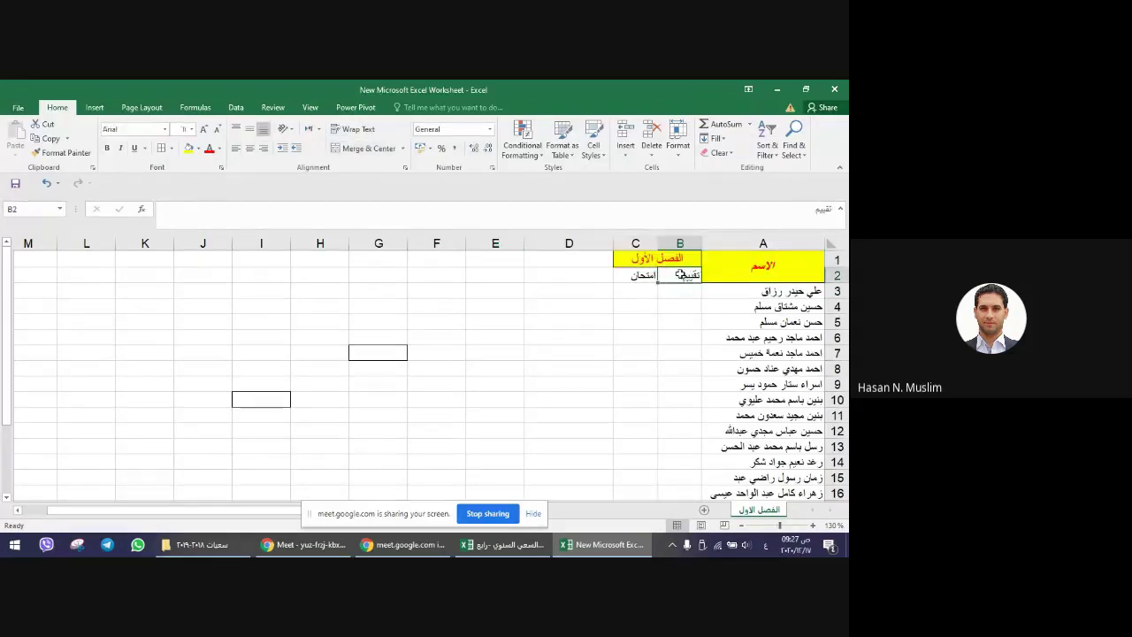
left_click(198, 148)
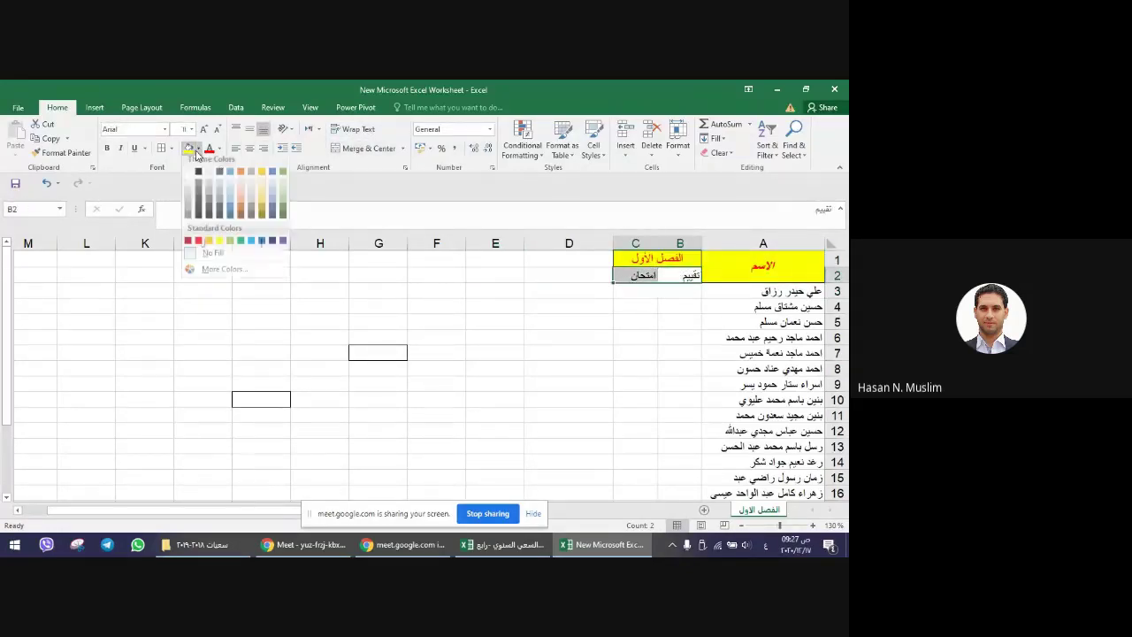
left_click(283, 191)
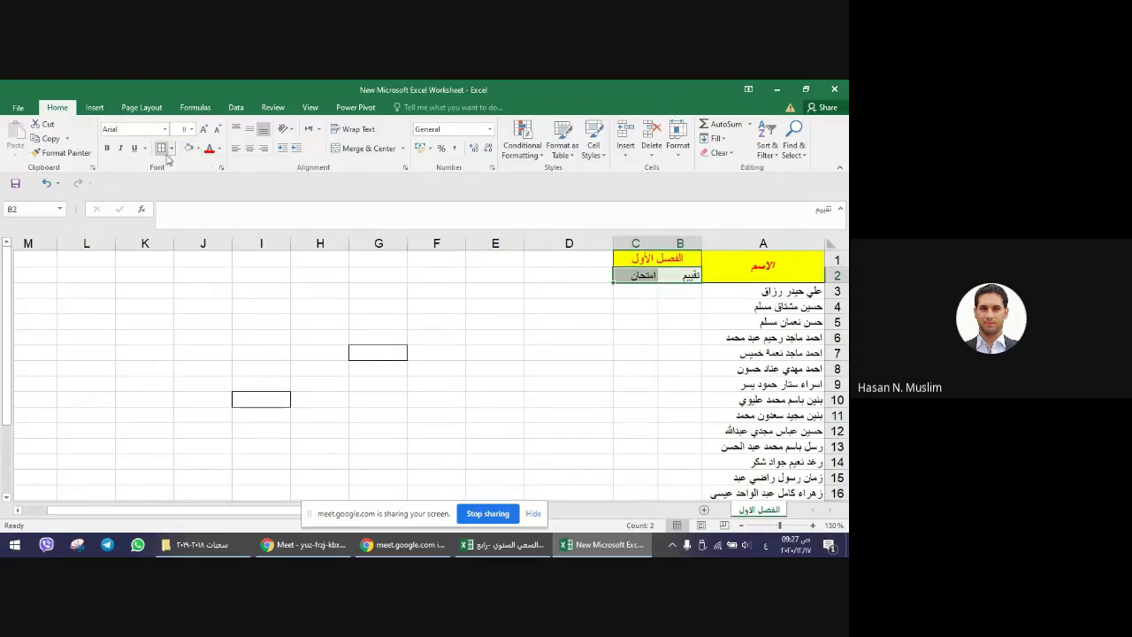
left_click(495, 336)
left_click(635, 275)
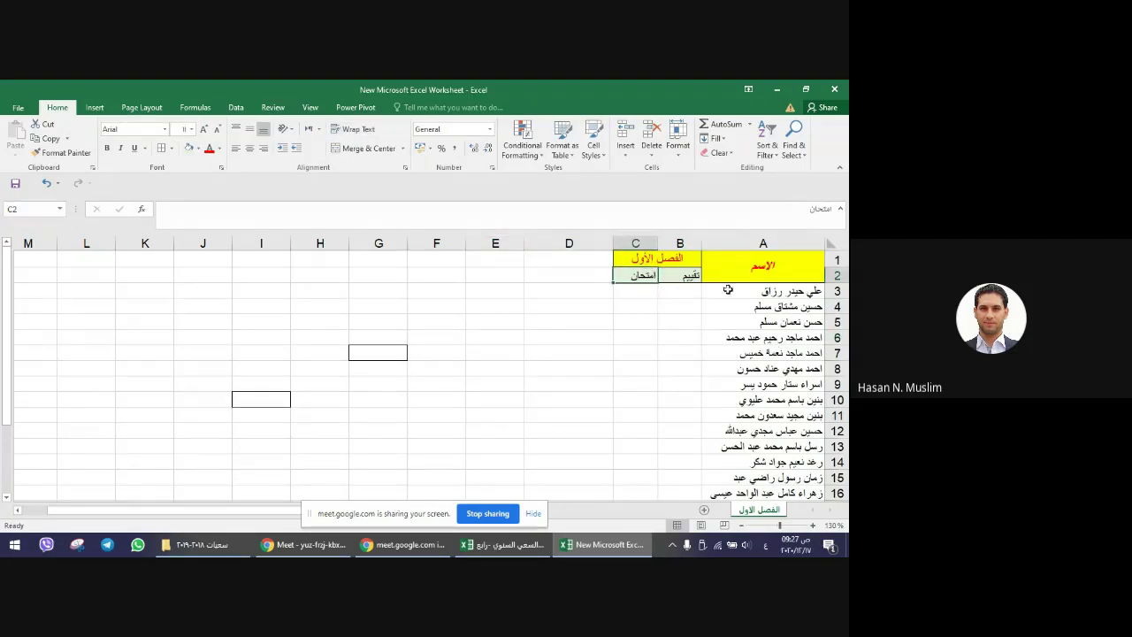
scroll(739, 415, "down", 1)
scroll(739, 407, "down", 1)
scroll(740, 407, "up", 2)
left_click(728, 265)
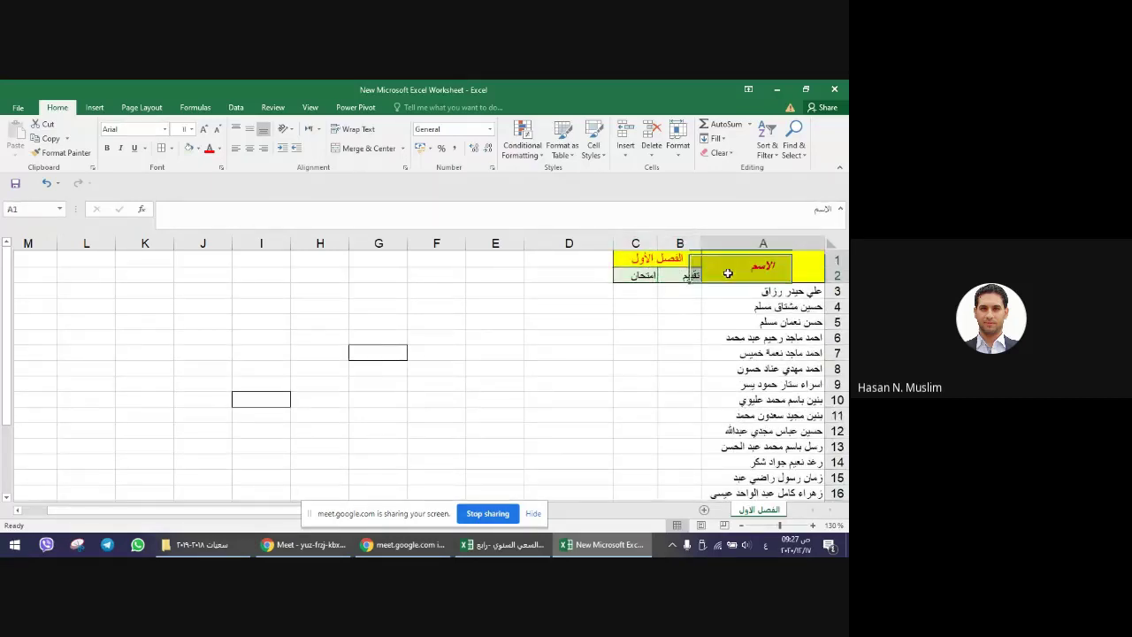
- Merge and centre the الفصل الأول title across B1:D1
left_click(663, 265)
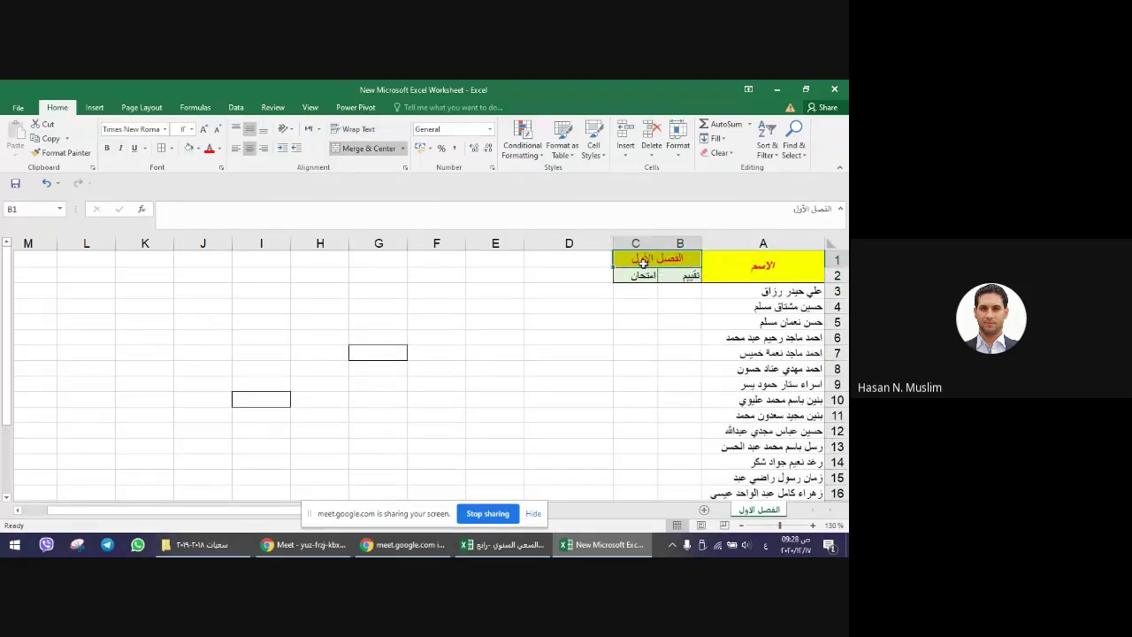
left_click_drag(643, 263, 595, 261)
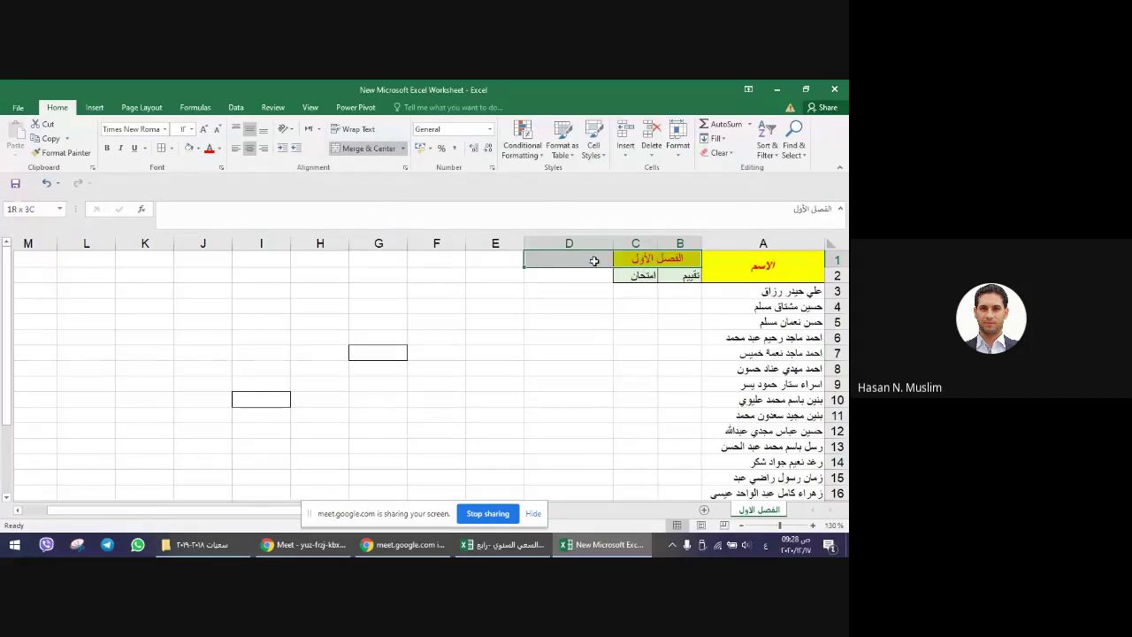
left_click(603, 275)
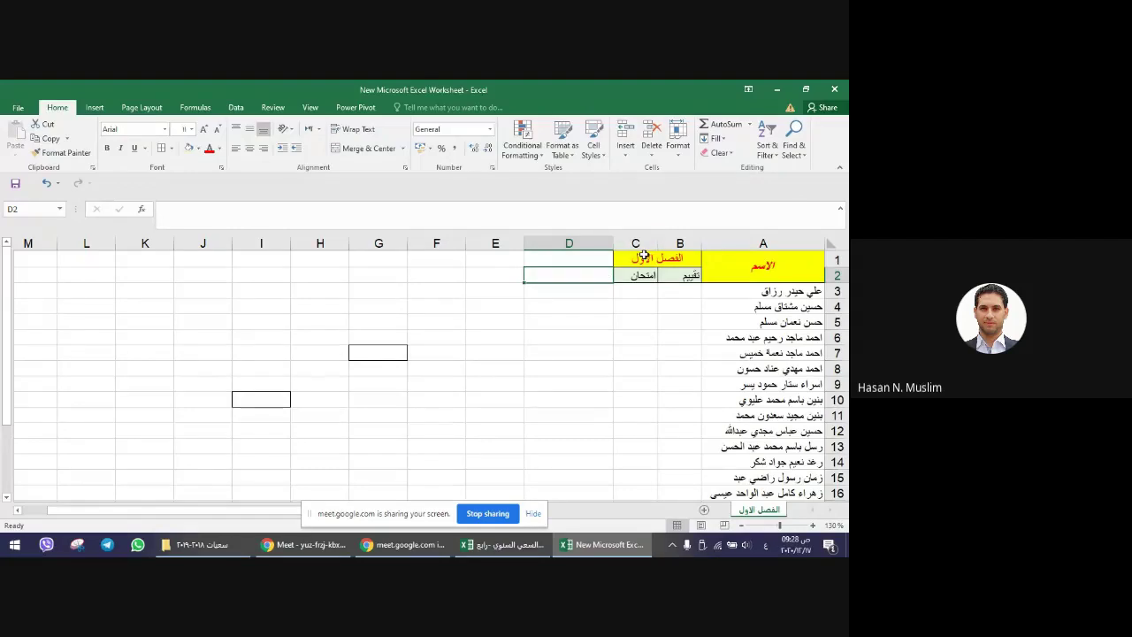
left_click_drag(643, 257, 580, 262)
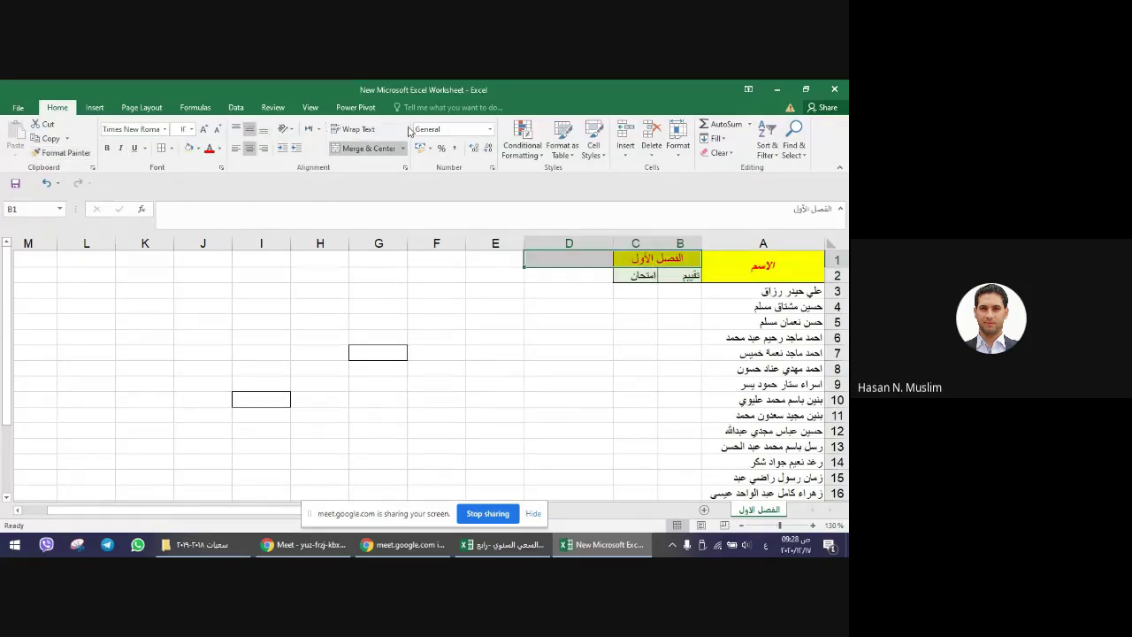
left_click(368, 148)
left_click(581, 297)
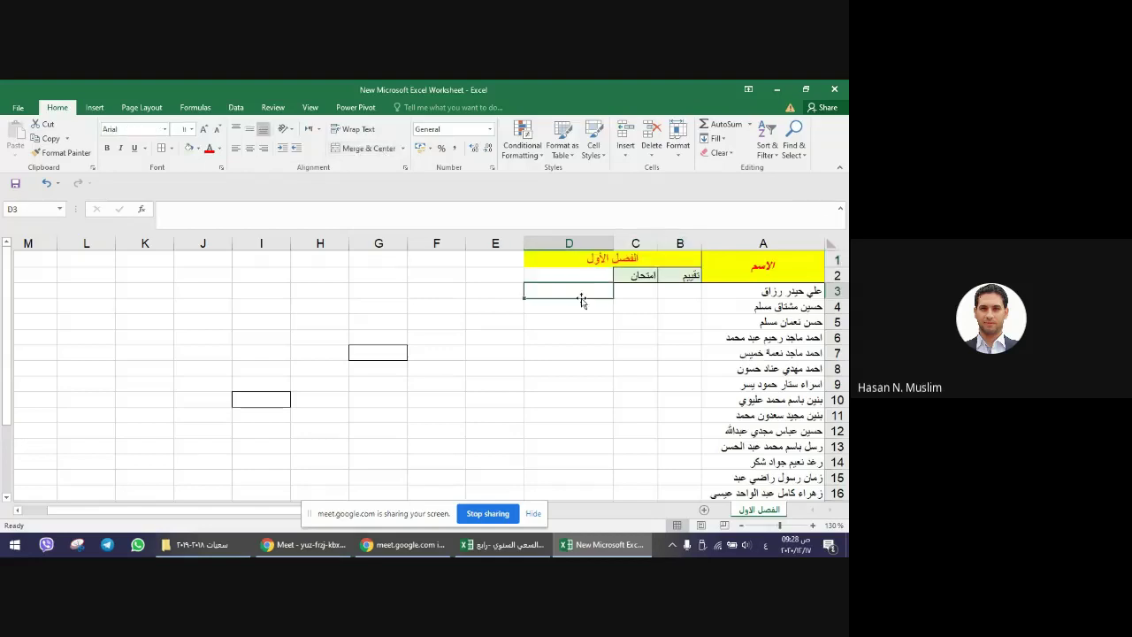
left_click(608, 258)
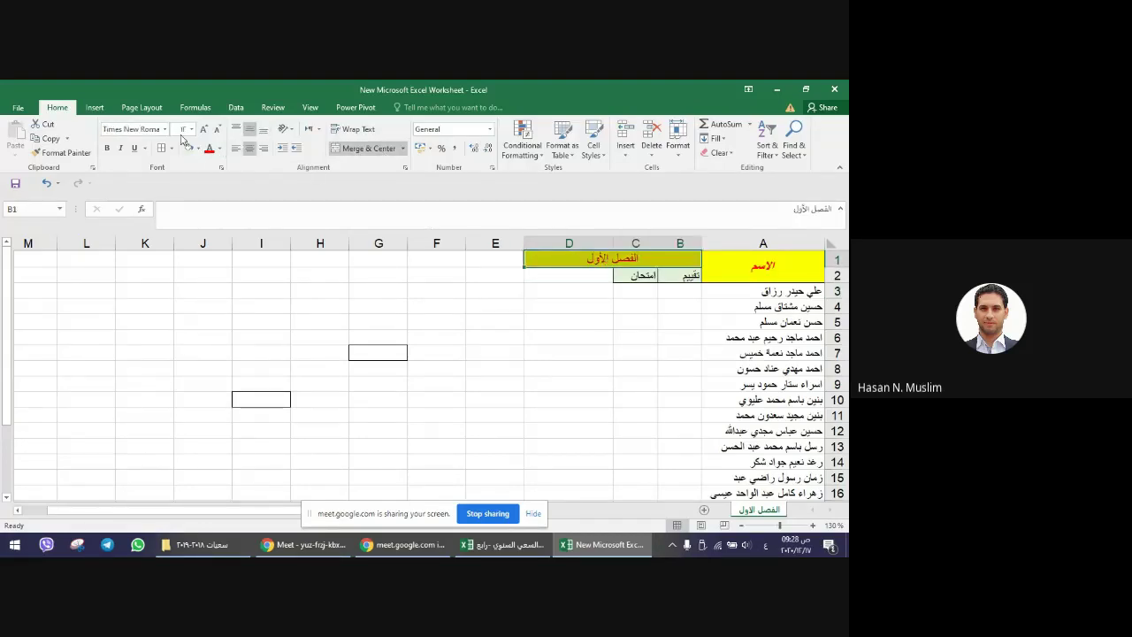
left_click(583, 275)
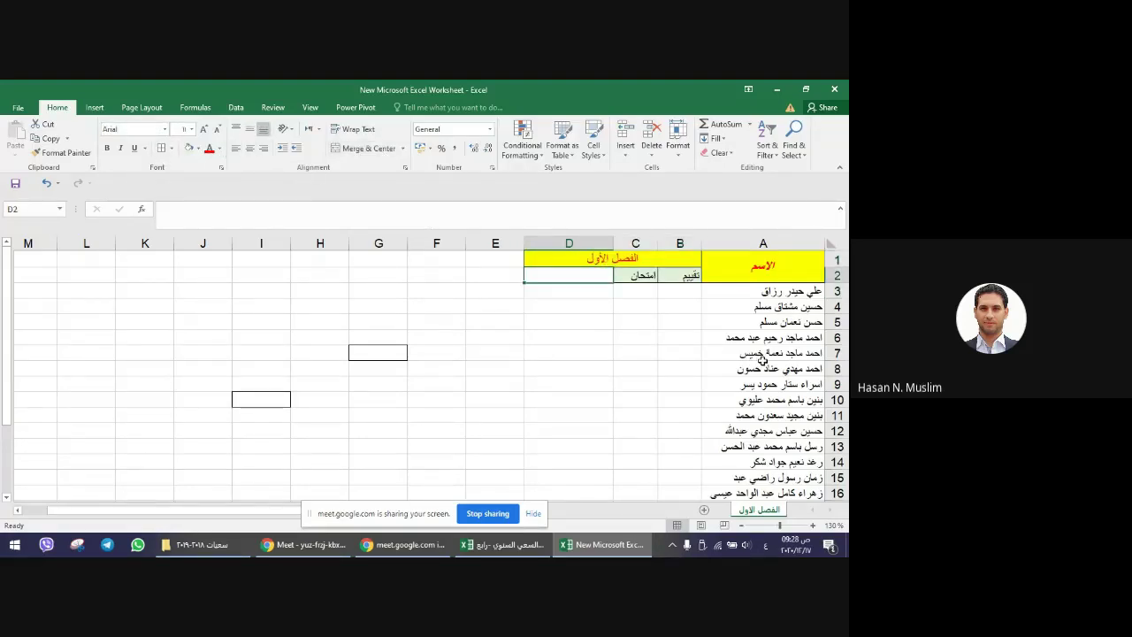
- Enter المجموع in D2 and copy C2's fill and borders onto it with Format Painter
type("ال")
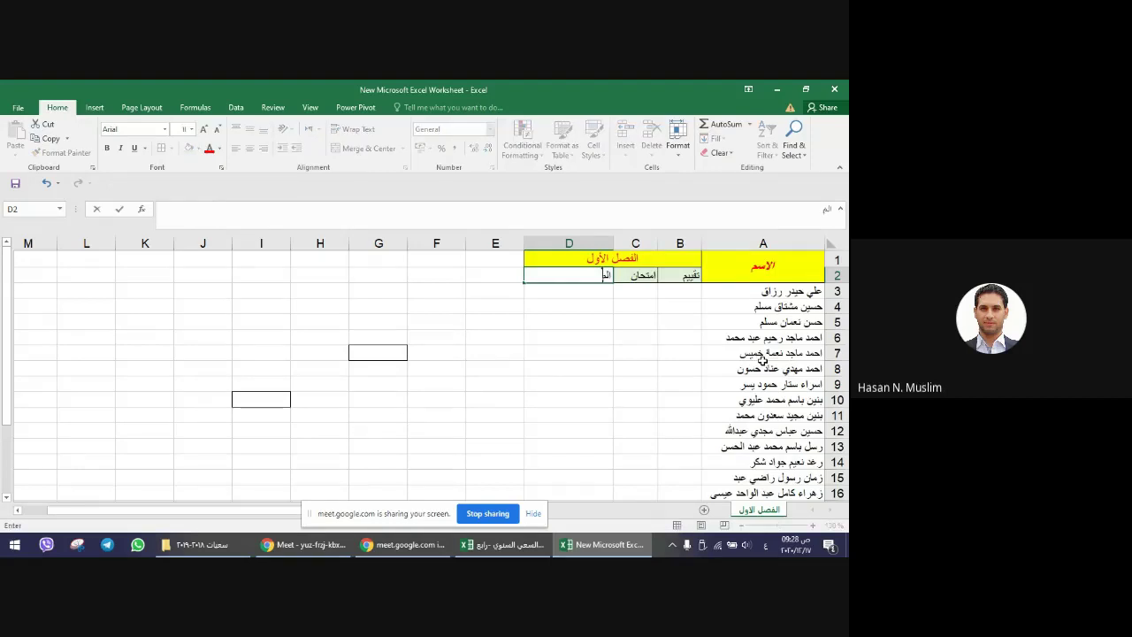
type("مجموع")
key("Return")
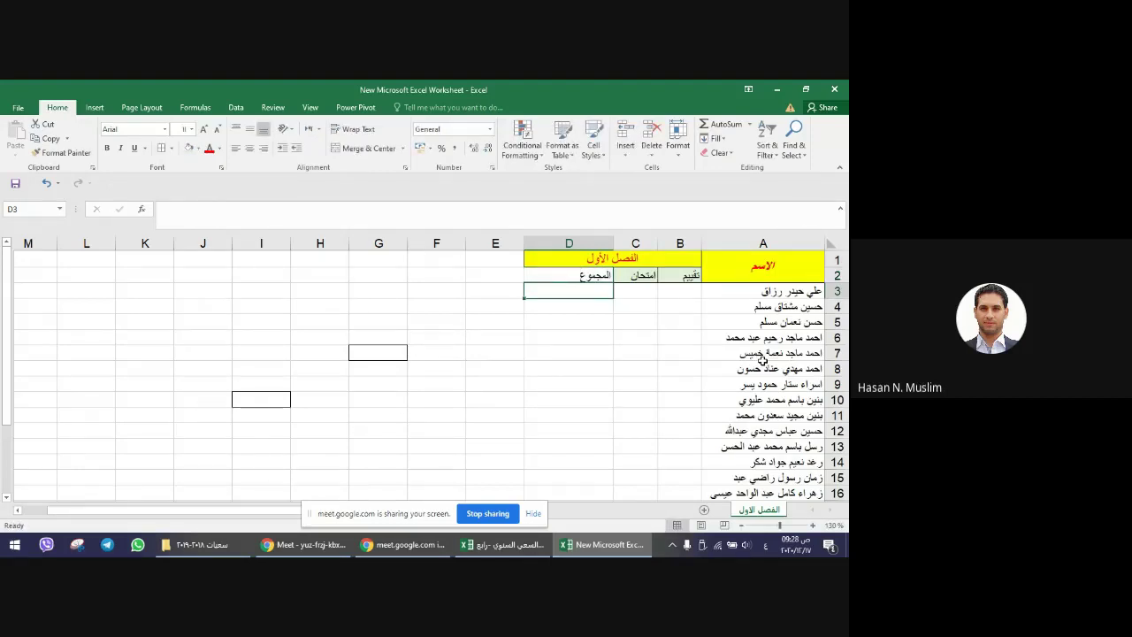
left_click(645, 279)
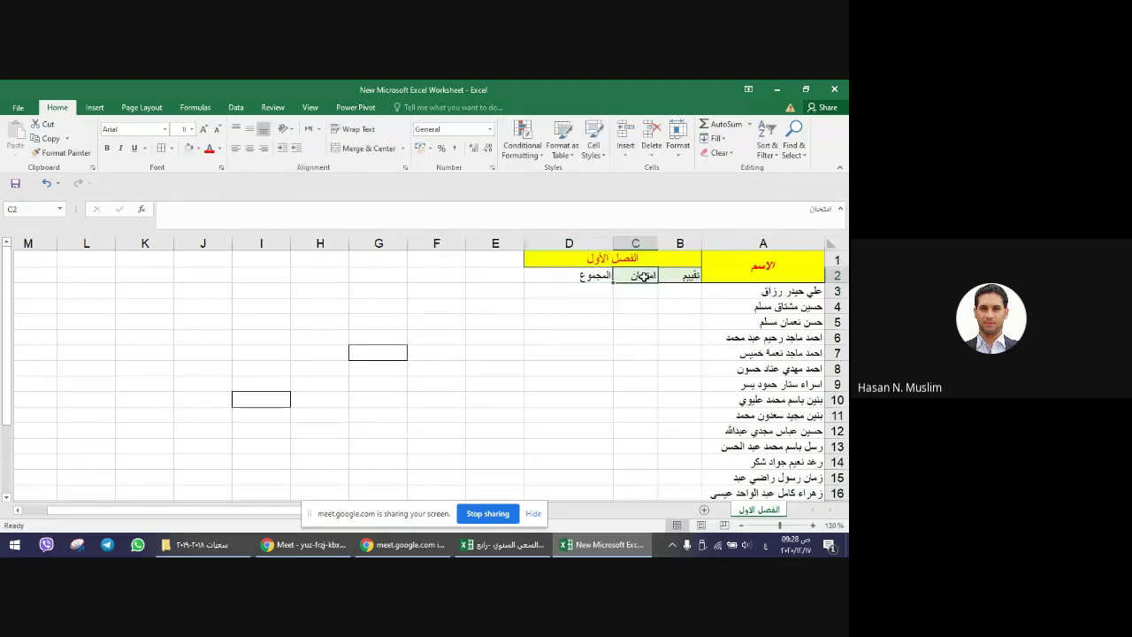
left_click(71, 152)
left_click(592, 276)
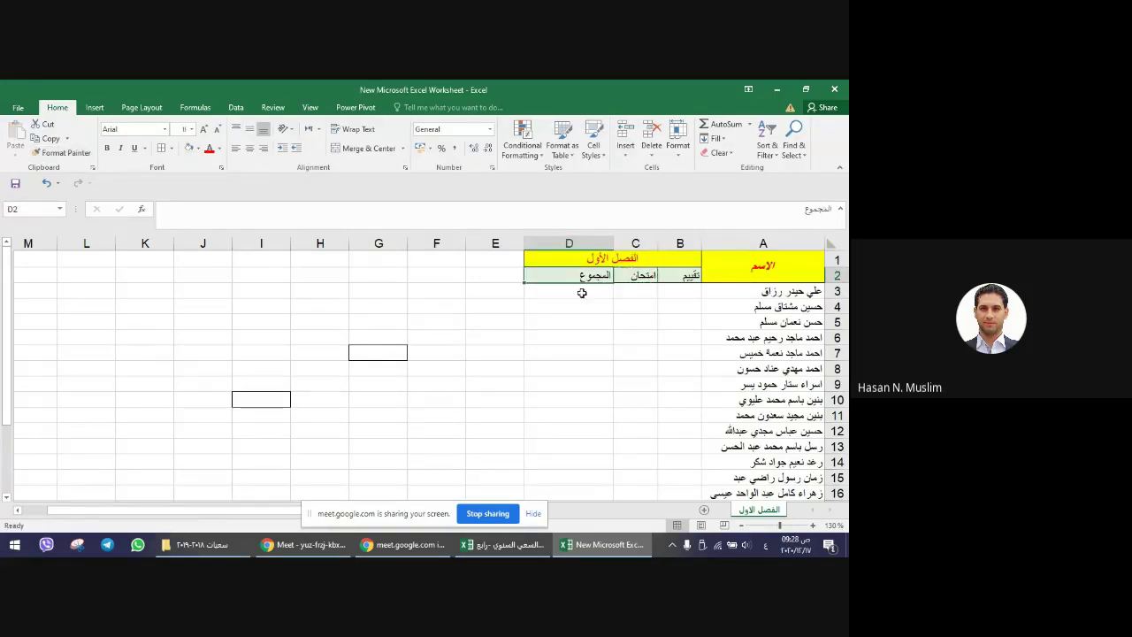
left_click(528, 334)
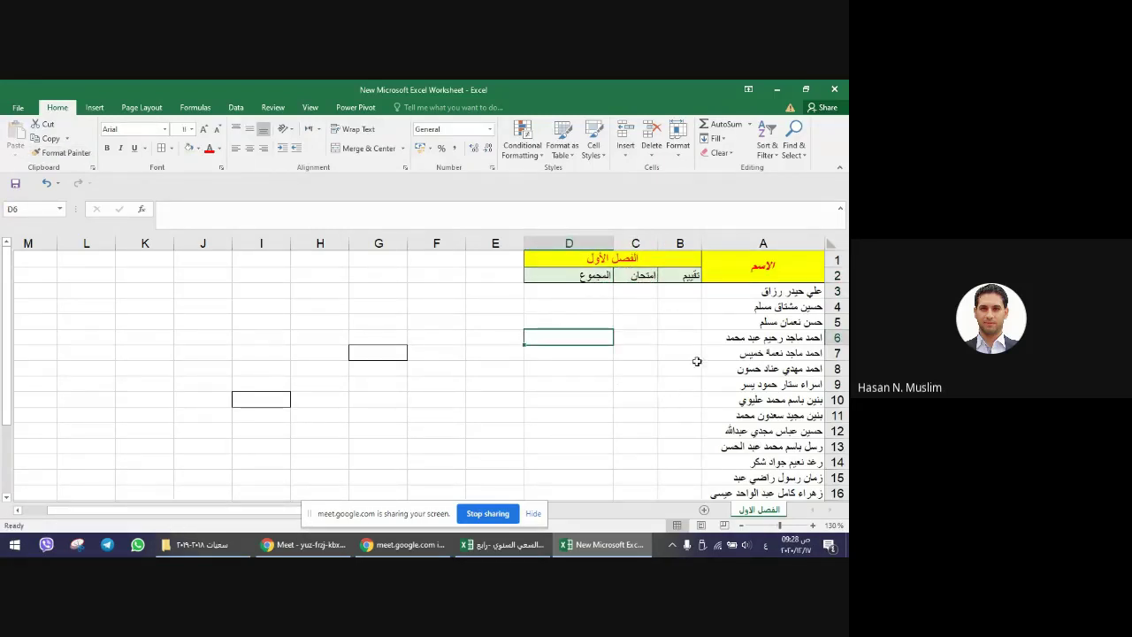
scroll(696, 361, "down", 2)
scroll(696, 361, "up", 2)
mouse_move(757, 293)
left_mouse_down()
mouse_move(781, 436)
mouse_move(770, 477)
left_mouse_up()
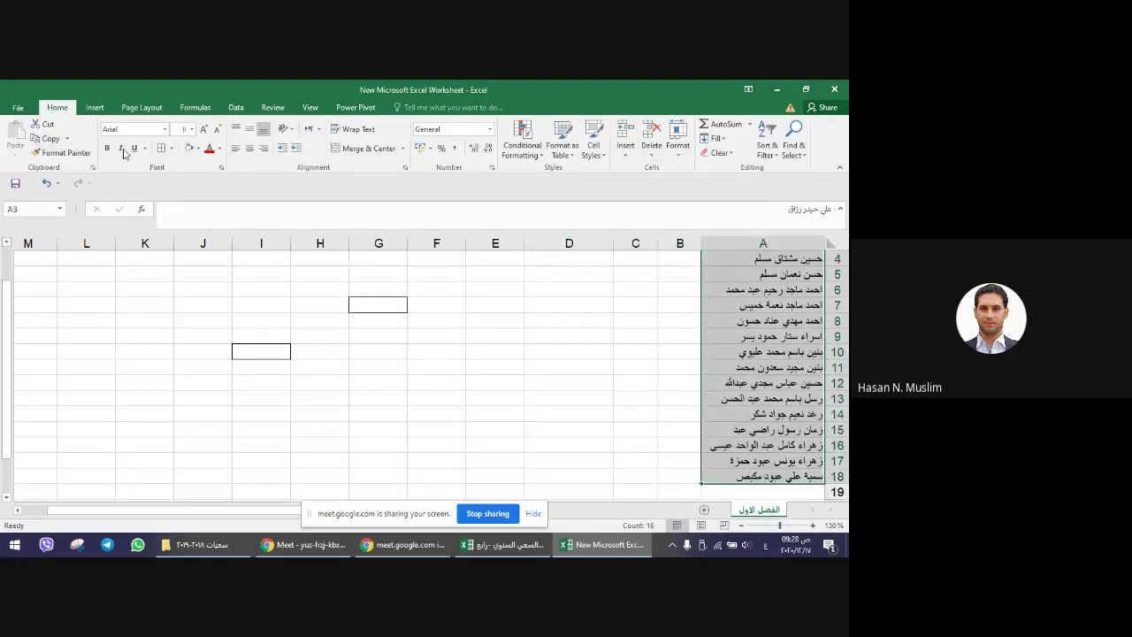
- Apply All Borders to the student names in column A
left_click(161, 147)
scroll(619, 371, "up", 1)
left_click(654, 334)
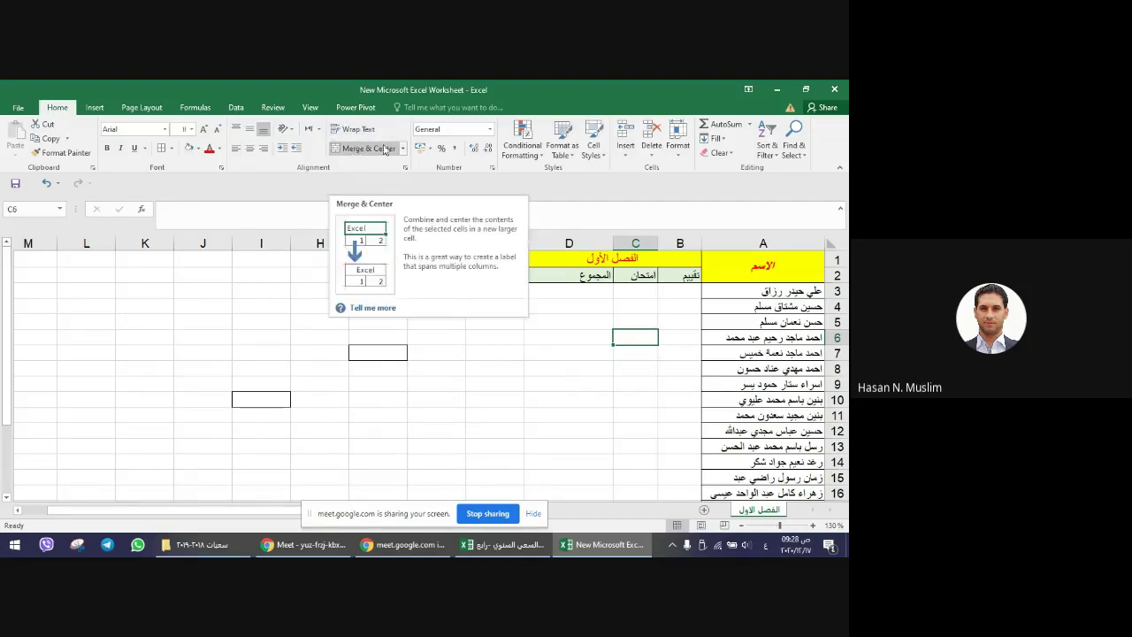
left_click(404, 149)
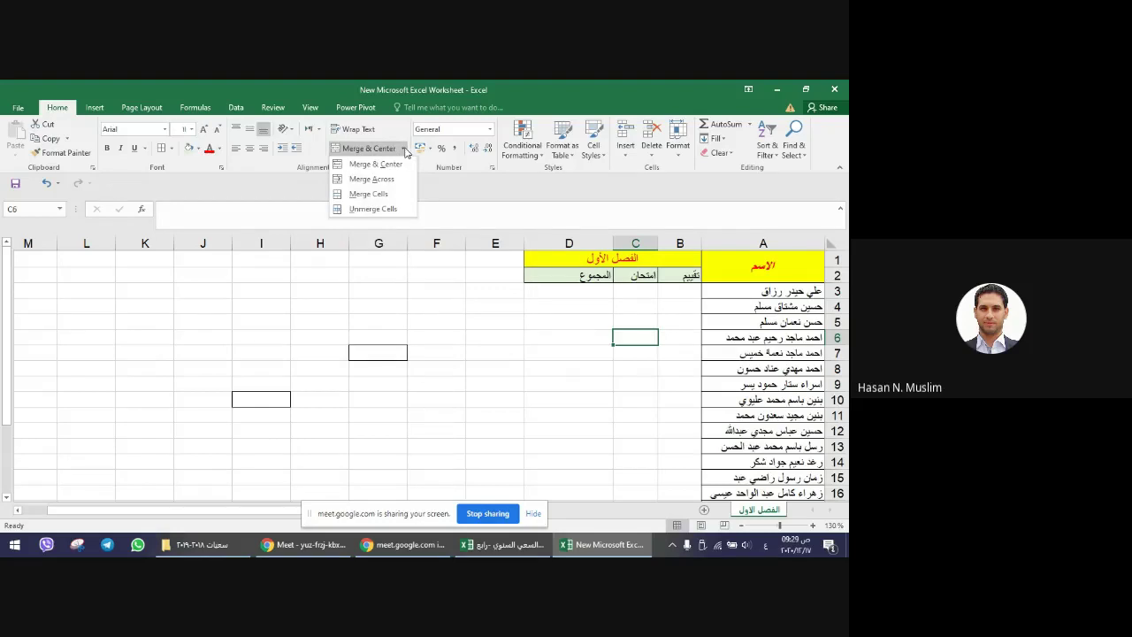
left_click(404, 149)
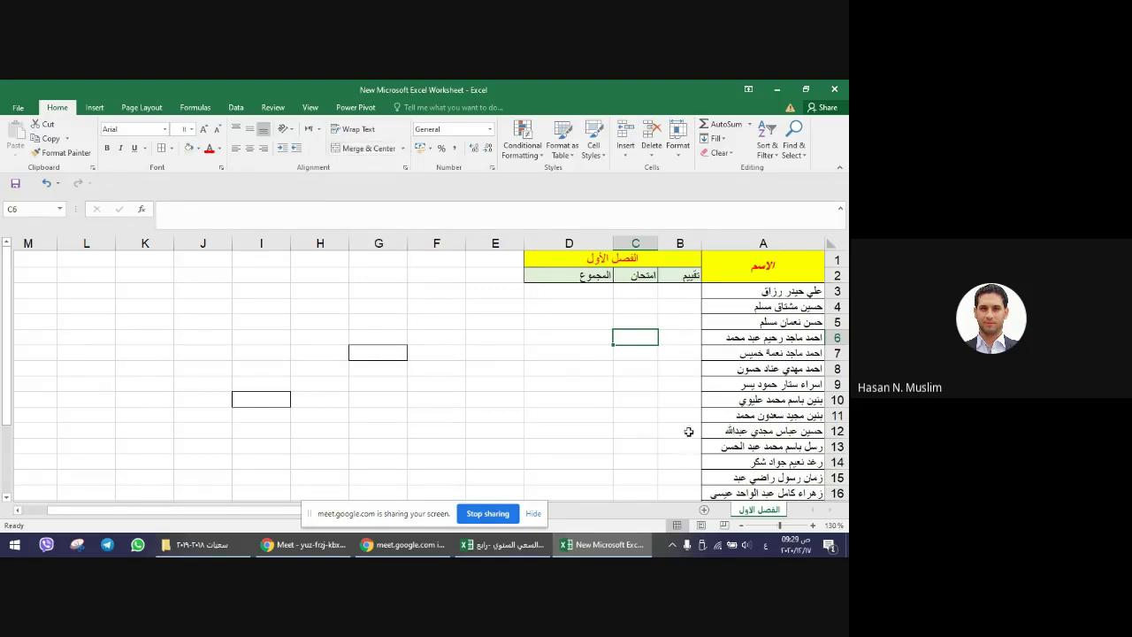
scroll(706, 434, "down", 1)
scroll(726, 414, "up", 1)
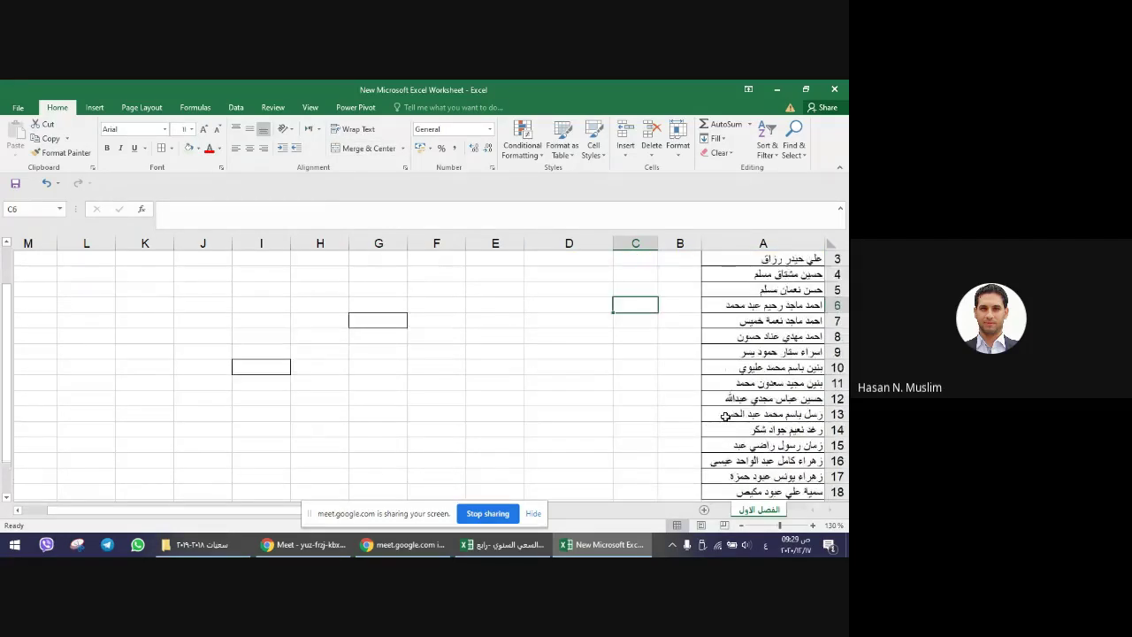
scroll(726, 414, "up", 1)
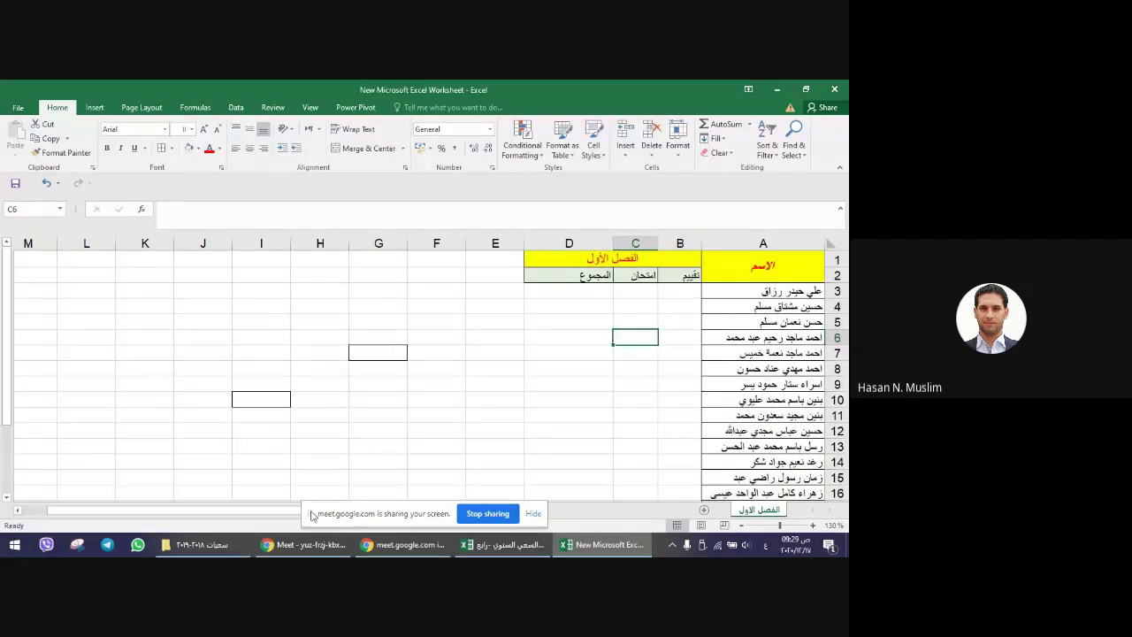
- Copy the attendance form's shortened link in Chrome, then stop screen sharing in Meet
left_click(306, 547)
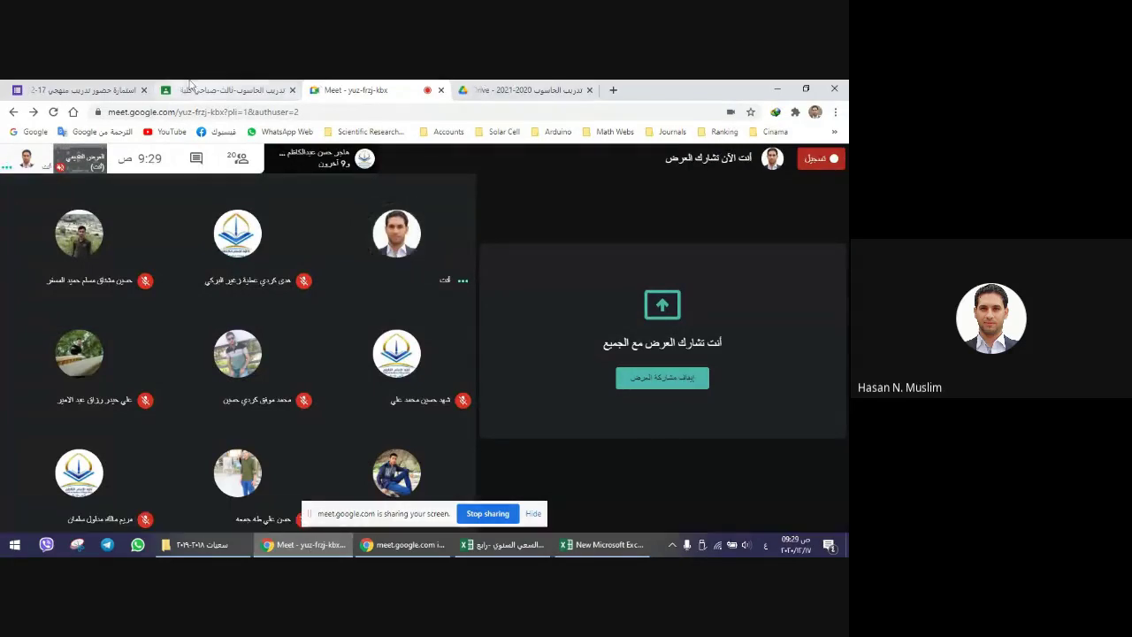
left_click(89, 86)
left_click(97, 162)
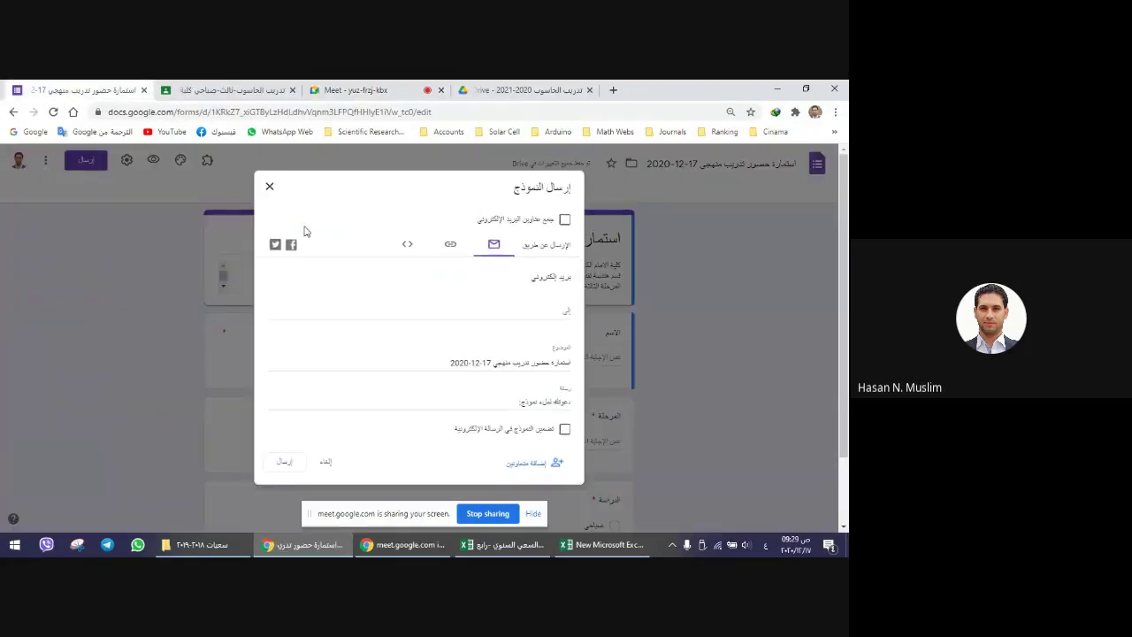
left_click(439, 249)
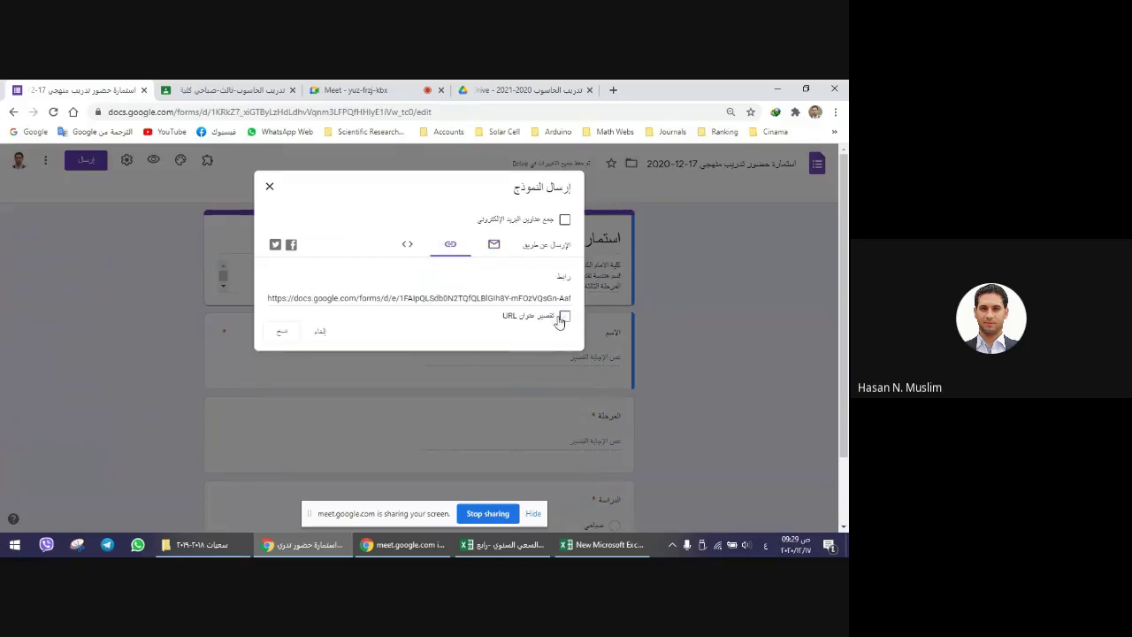
left_click(281, 331)
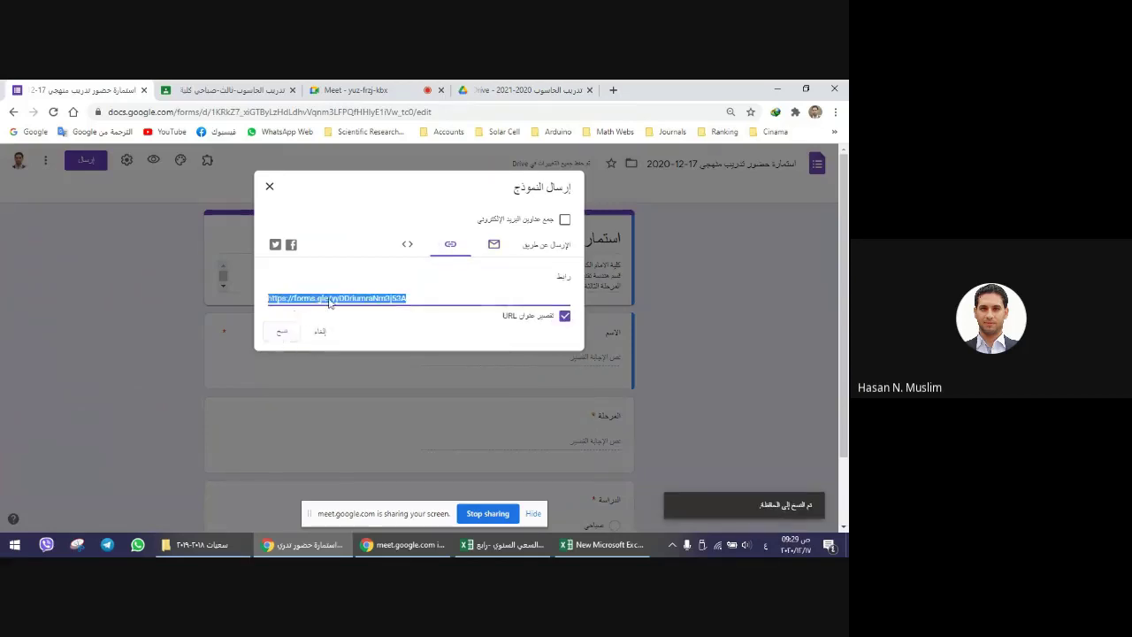
left_click(270, 189)
left_click(356, 90)
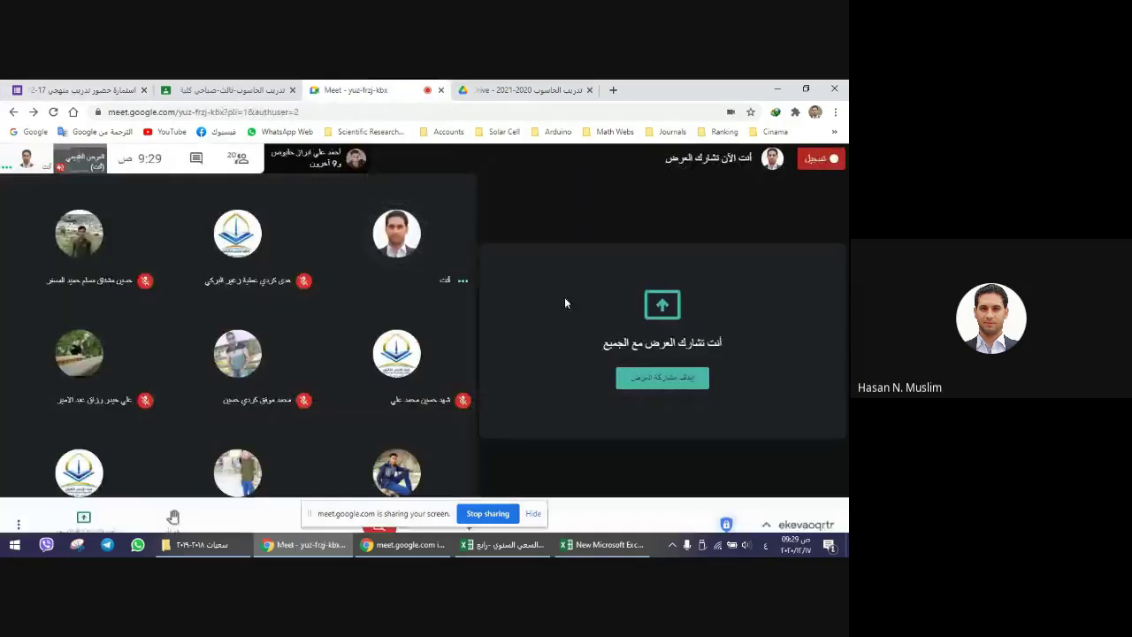
left_click(637, 385)
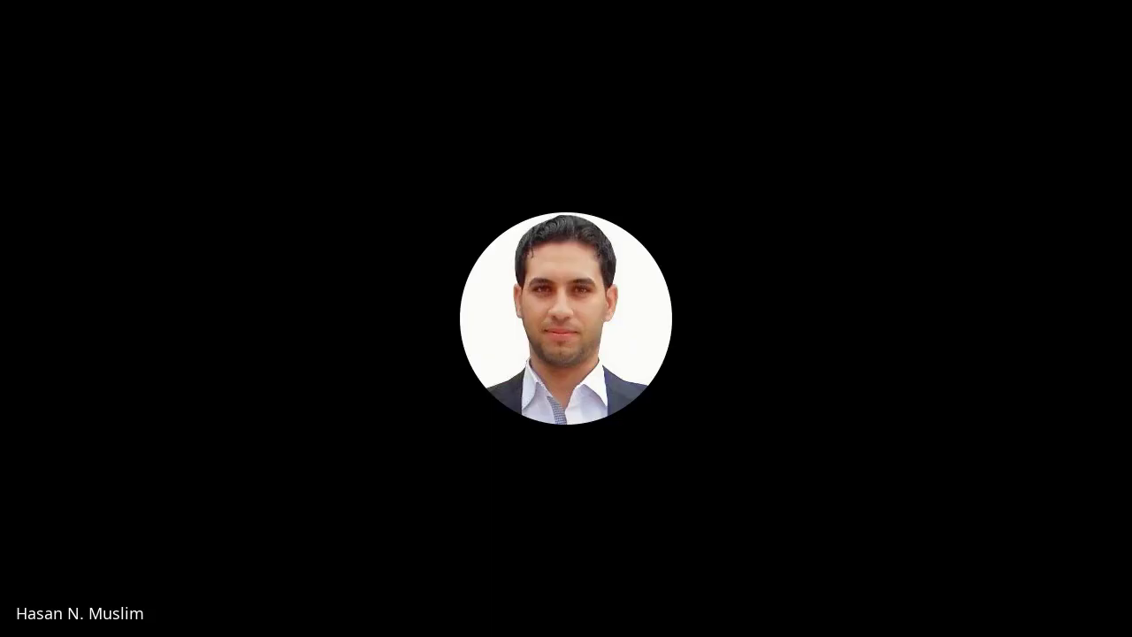